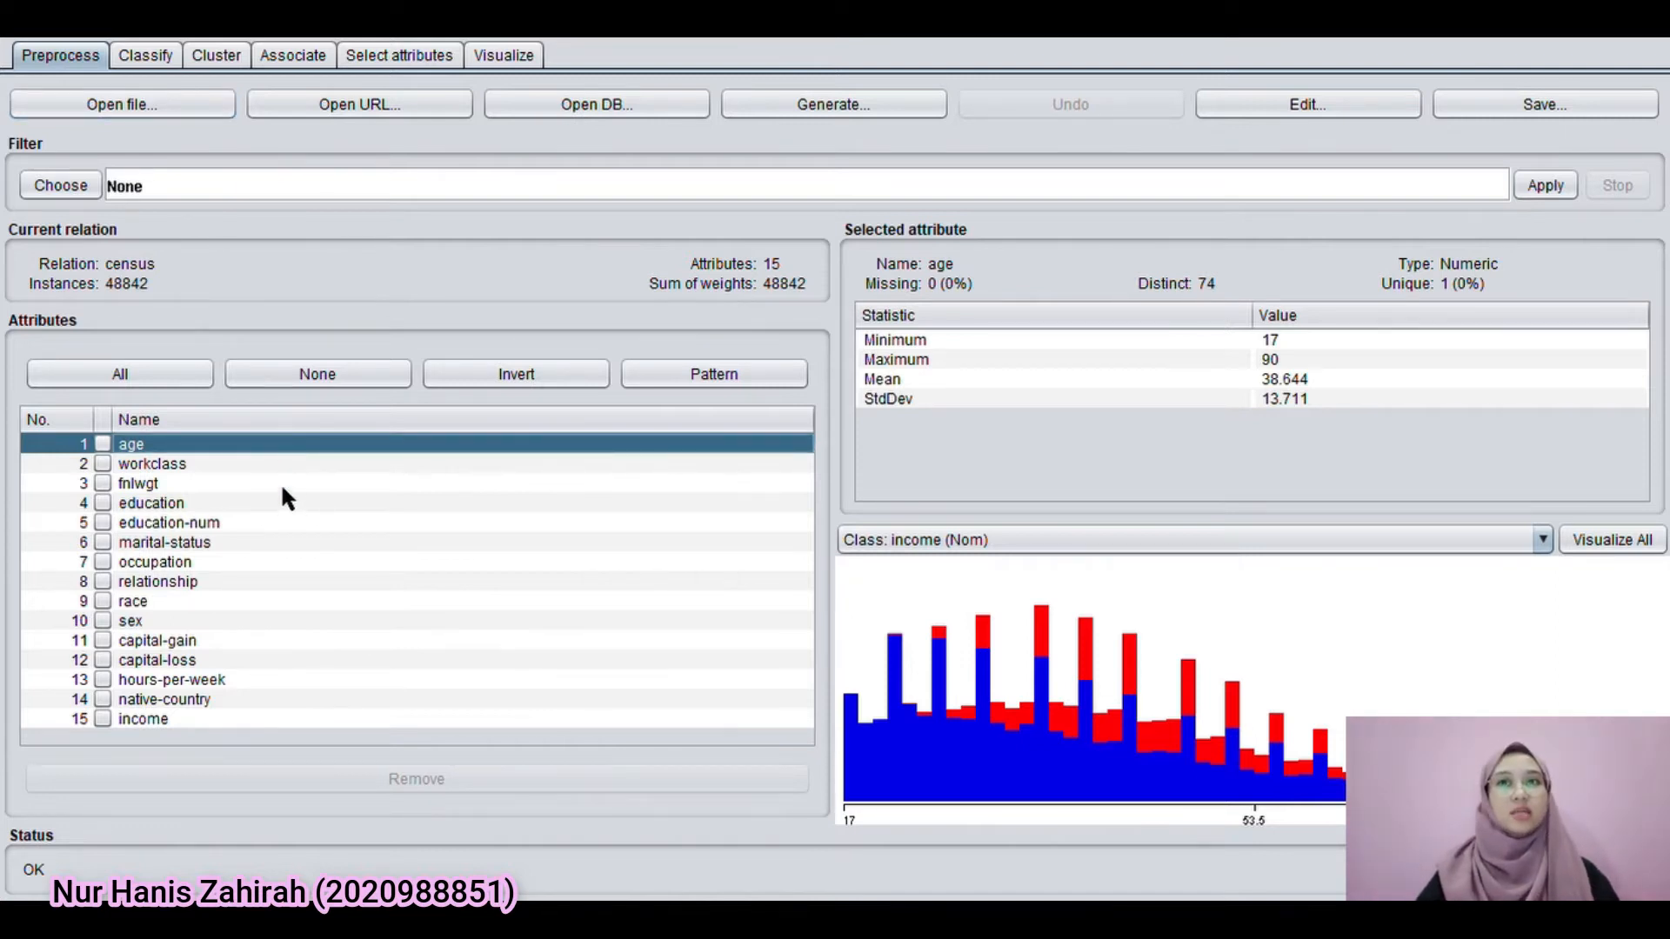
Examine the statistics of the numeric attributes fnlwgt, education-num, capital-gain, capital-loss, hours-per-week and age
left_click(283, 485)
left_click(287, 524)
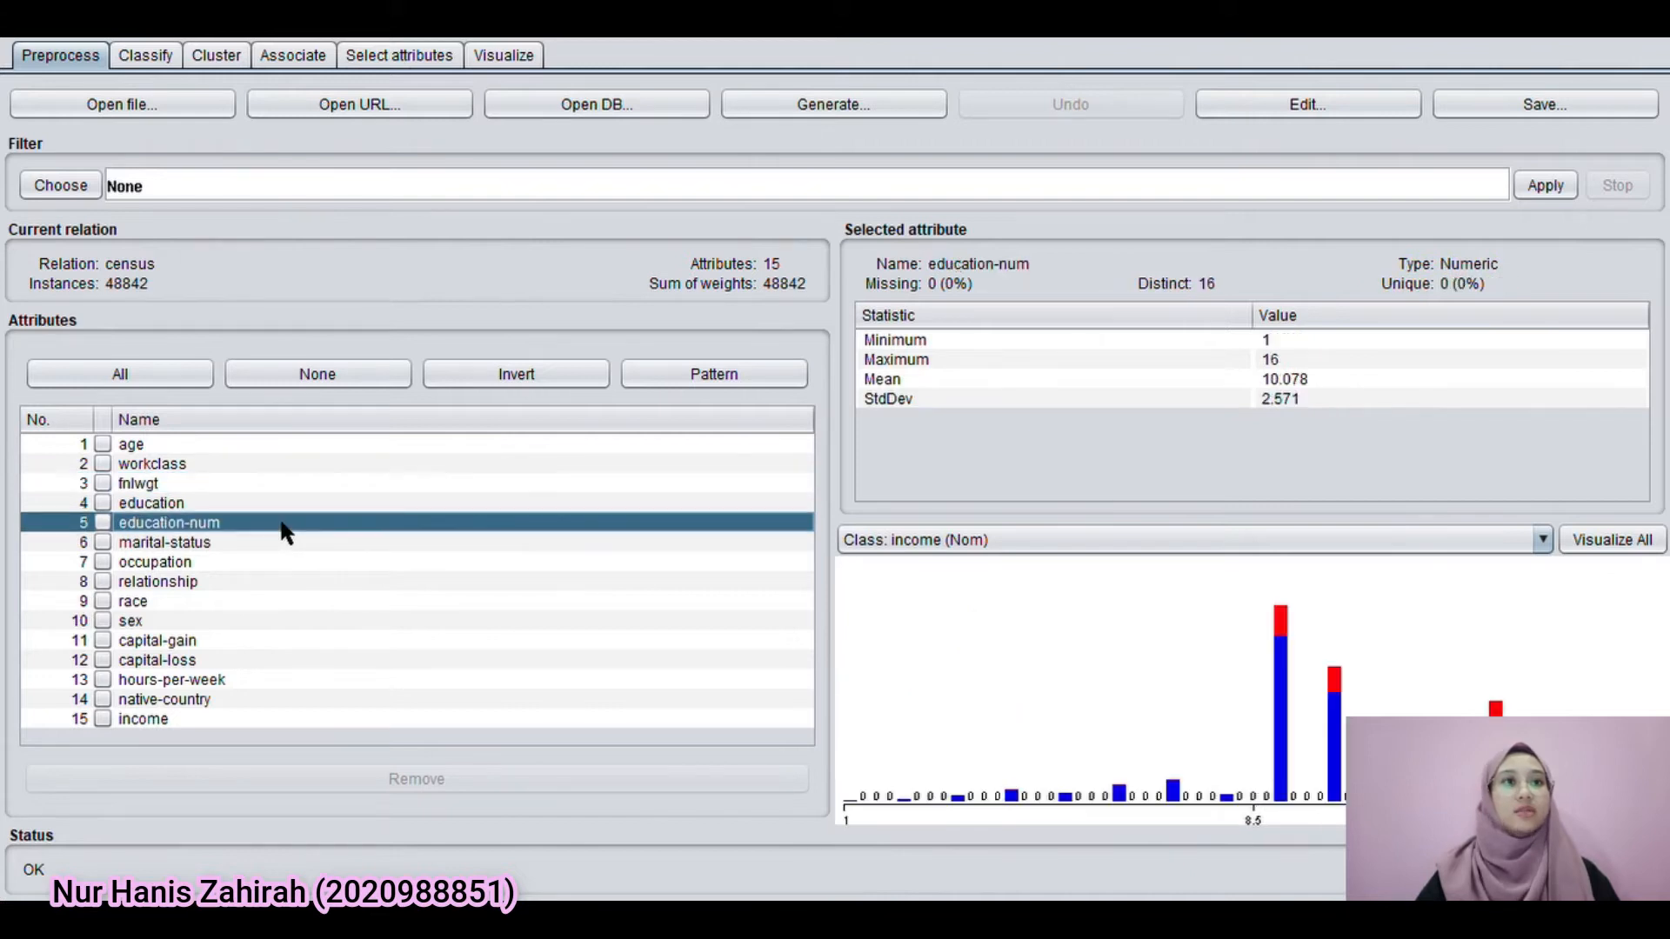
left_click(254, 640)
left_click(253, 662)
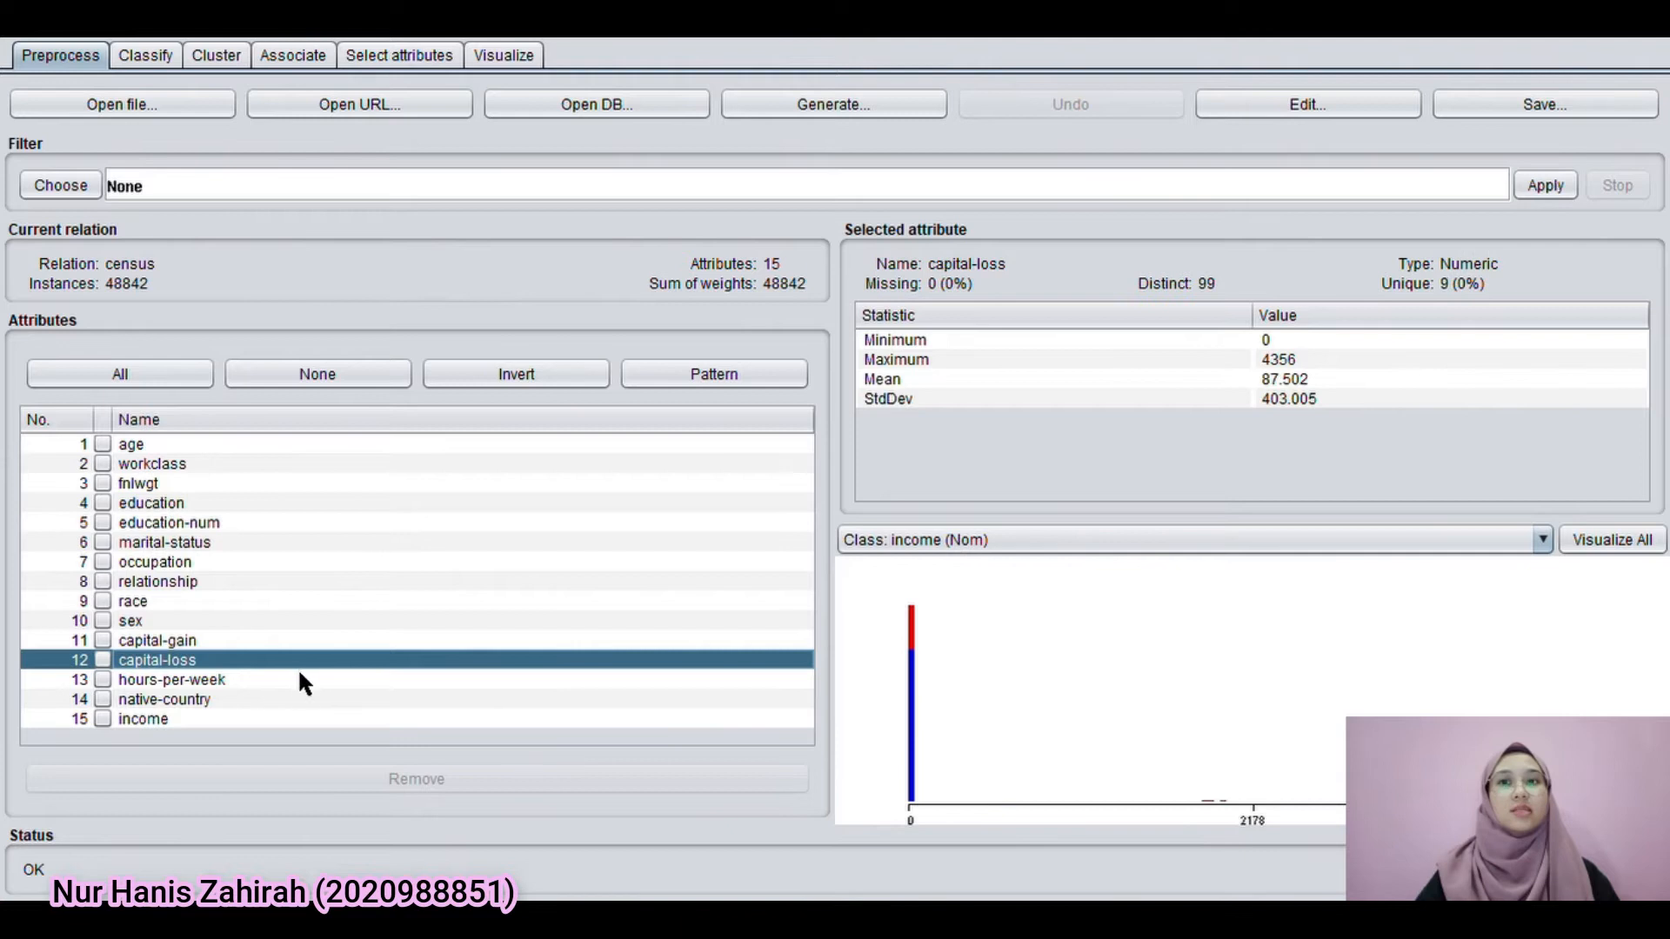
left_click(286, 682)
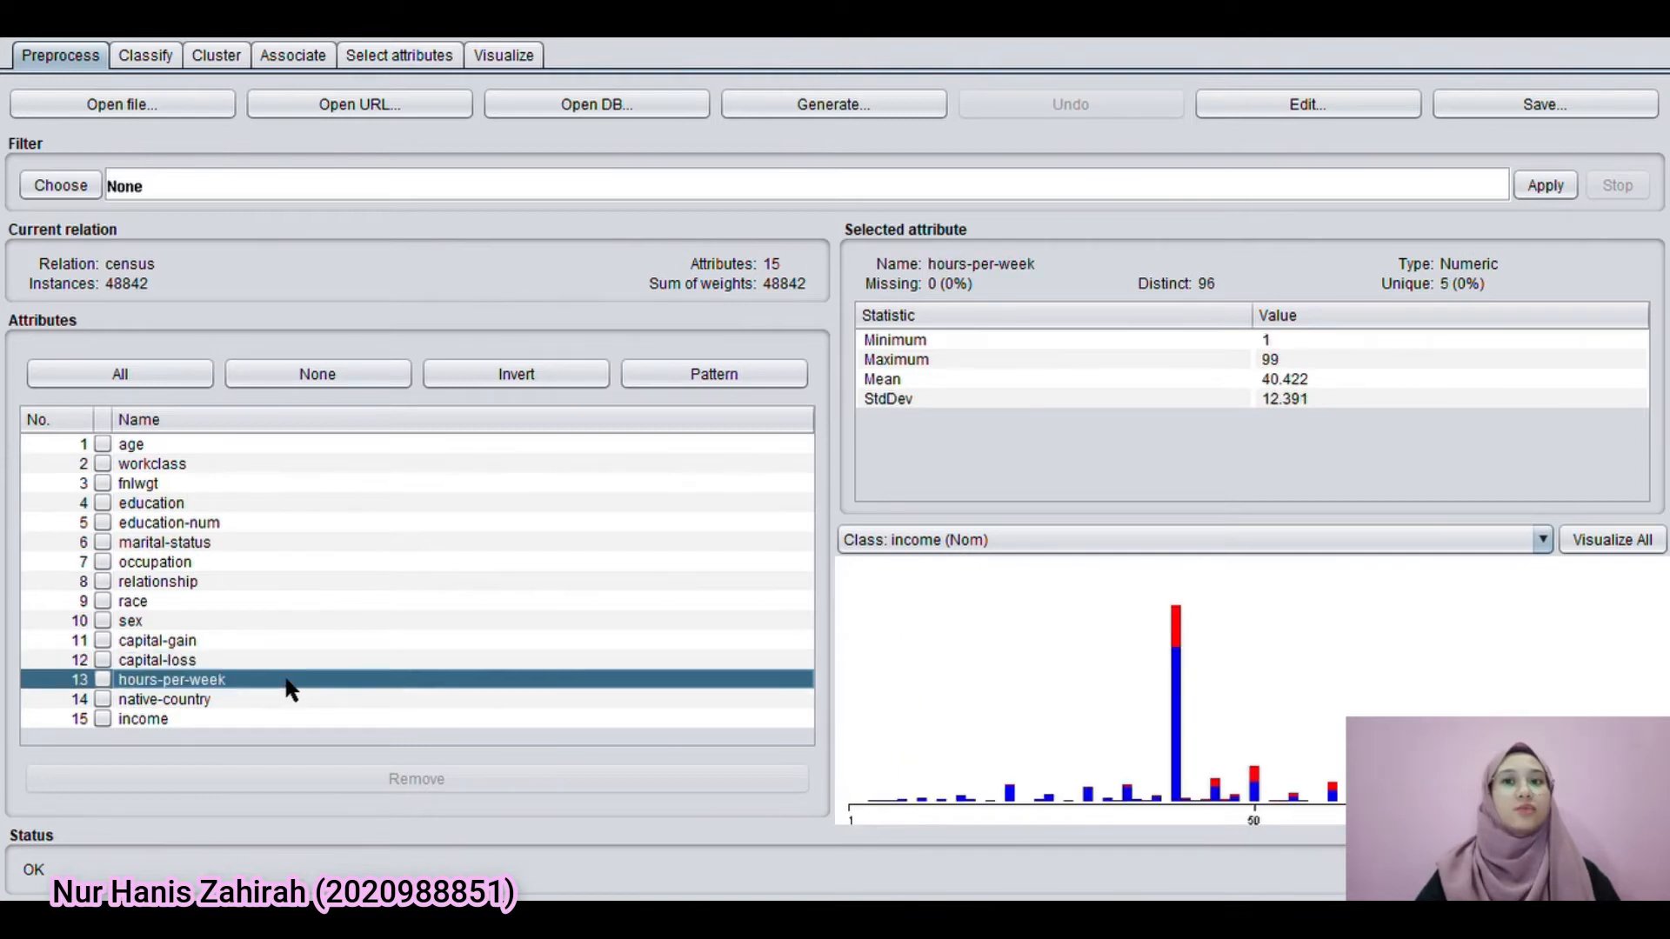
left_click(320, 447)
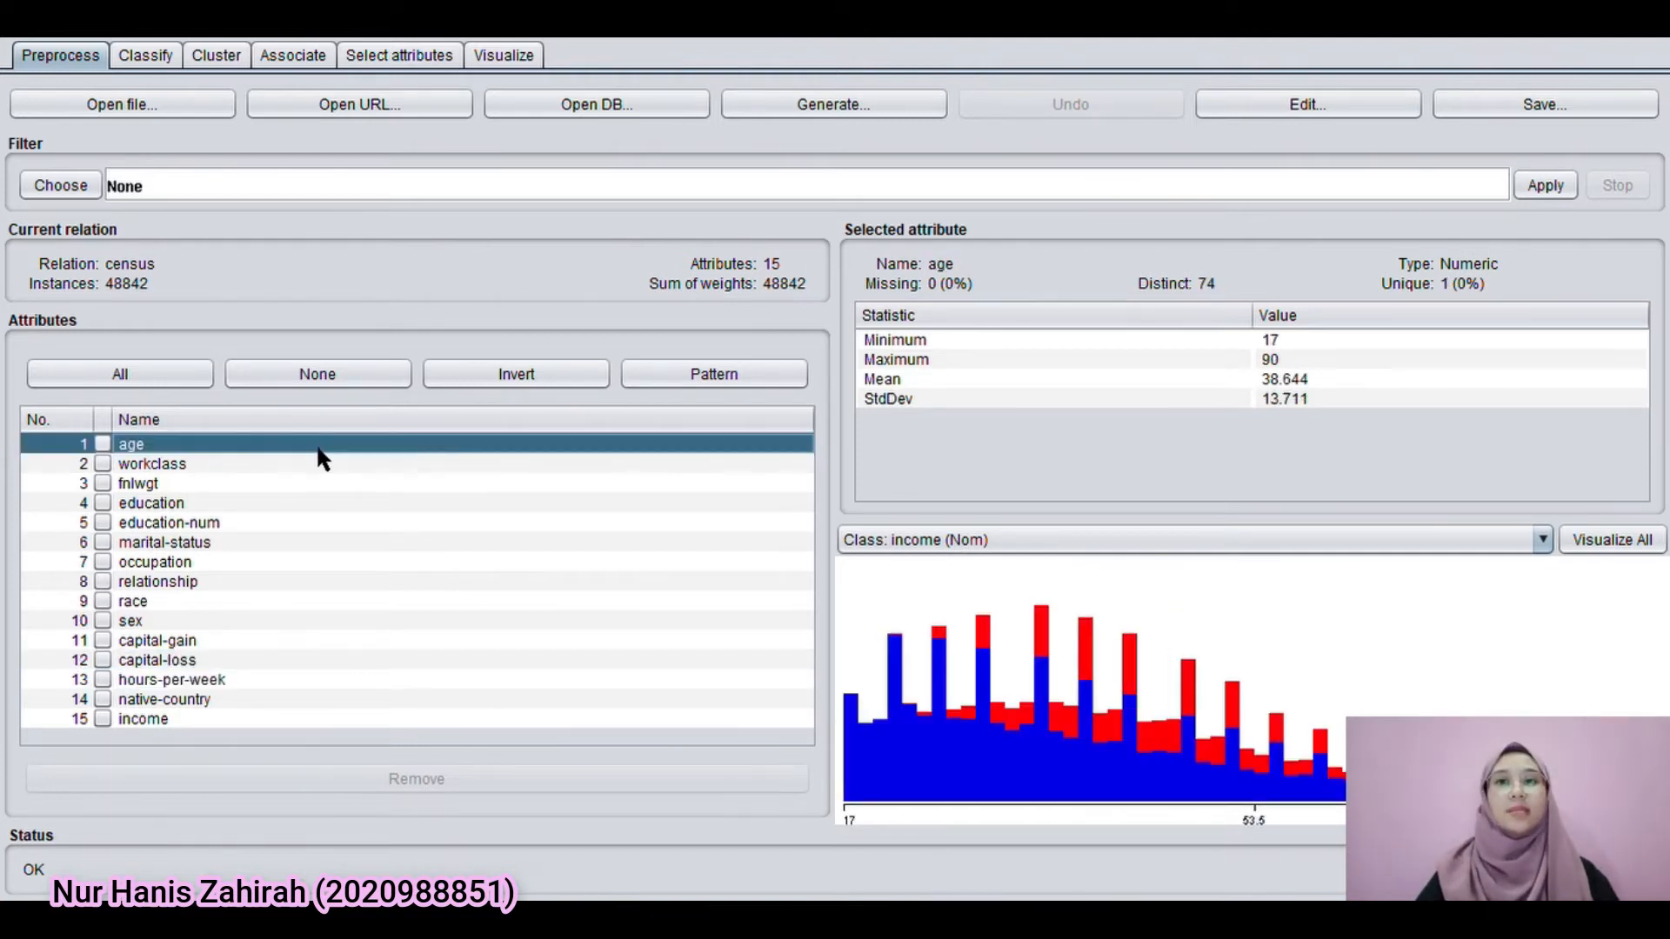
Examine the value distributions of the nominal attributes workclass, education, marital-status, occupation, relationship, race, sex, native-country and income
left_click(313, 466)
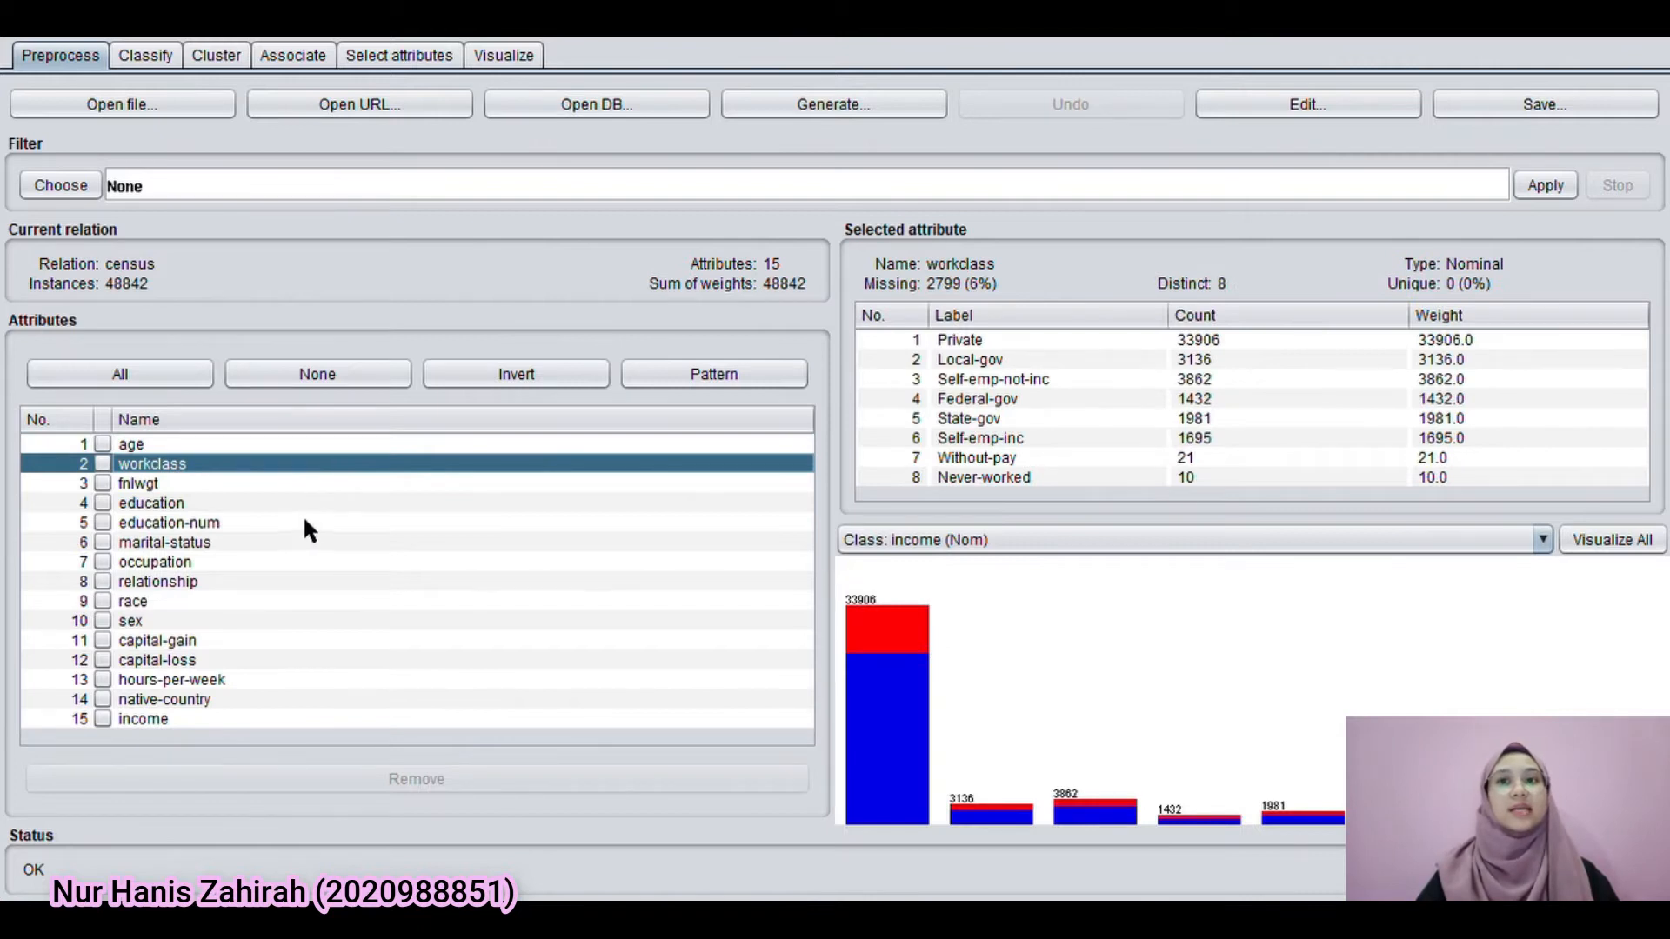
left_click(306, 504)
left_click(295, 544)
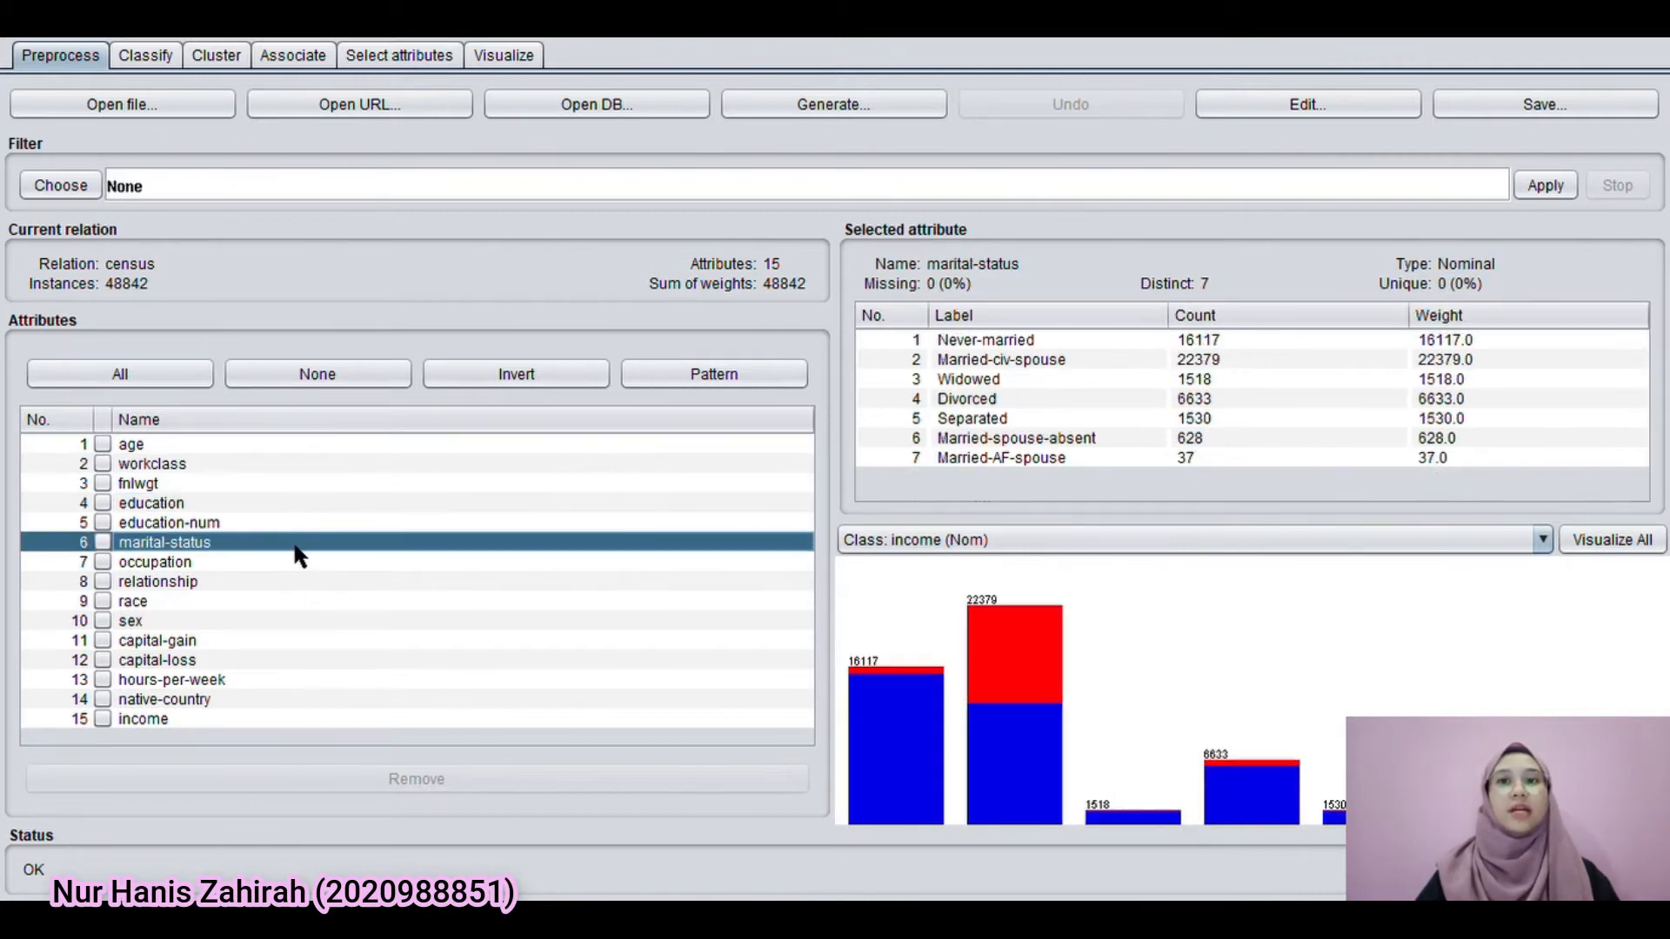
left_click(283, 565)
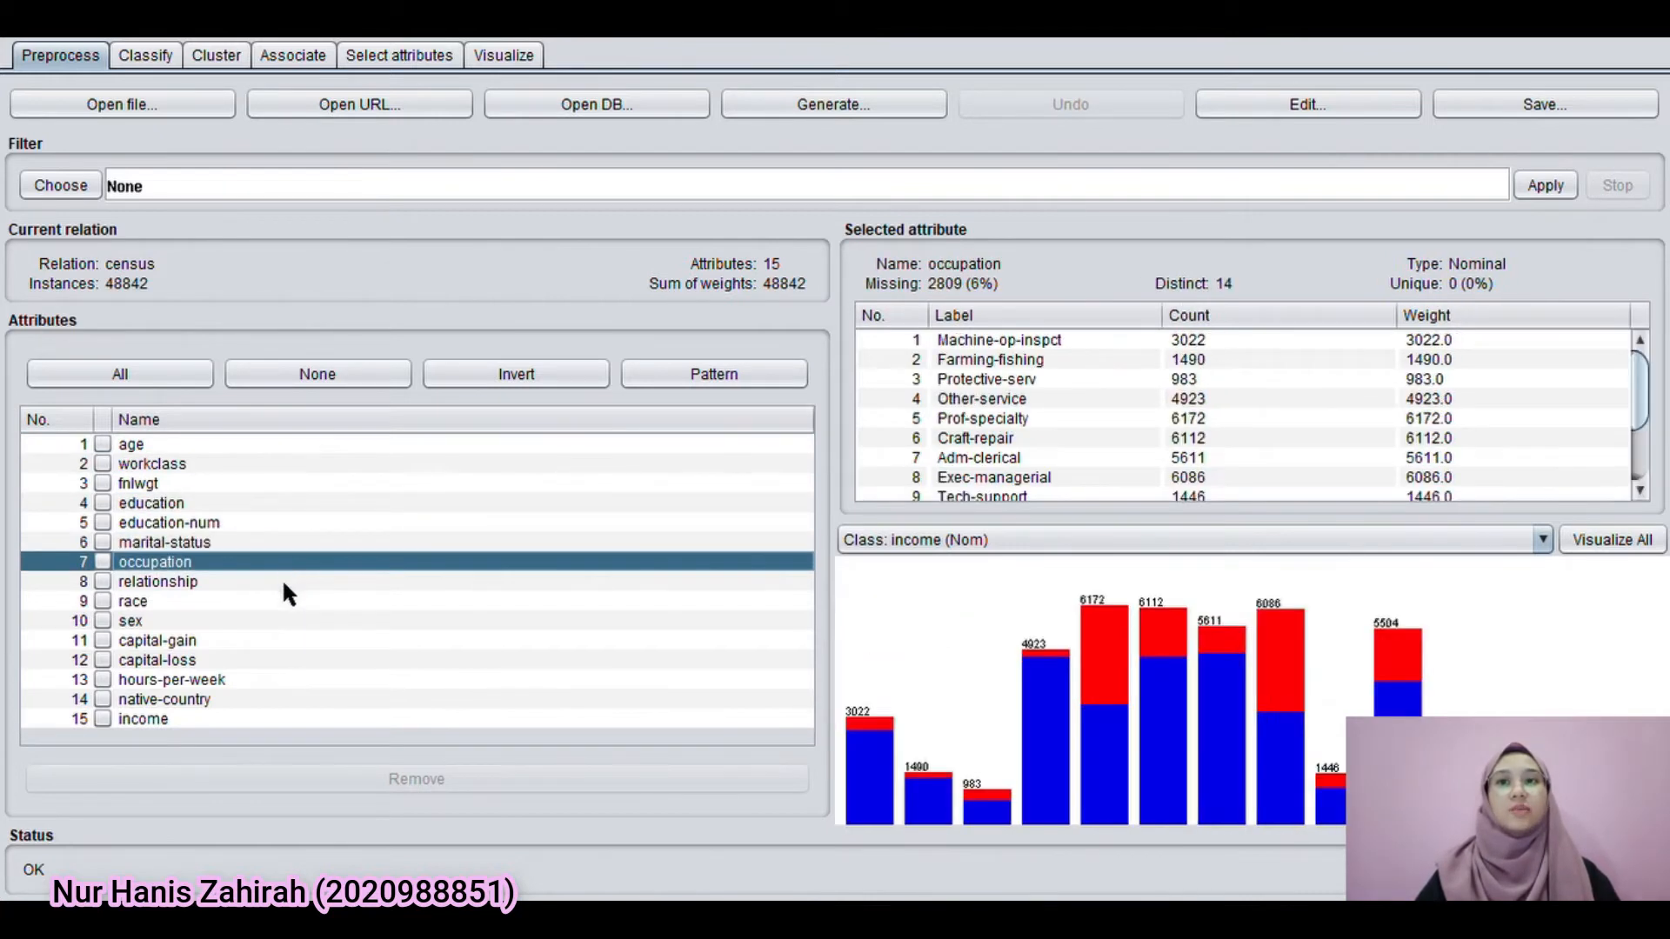
left_click(284, 583)
left_click(283, 608)
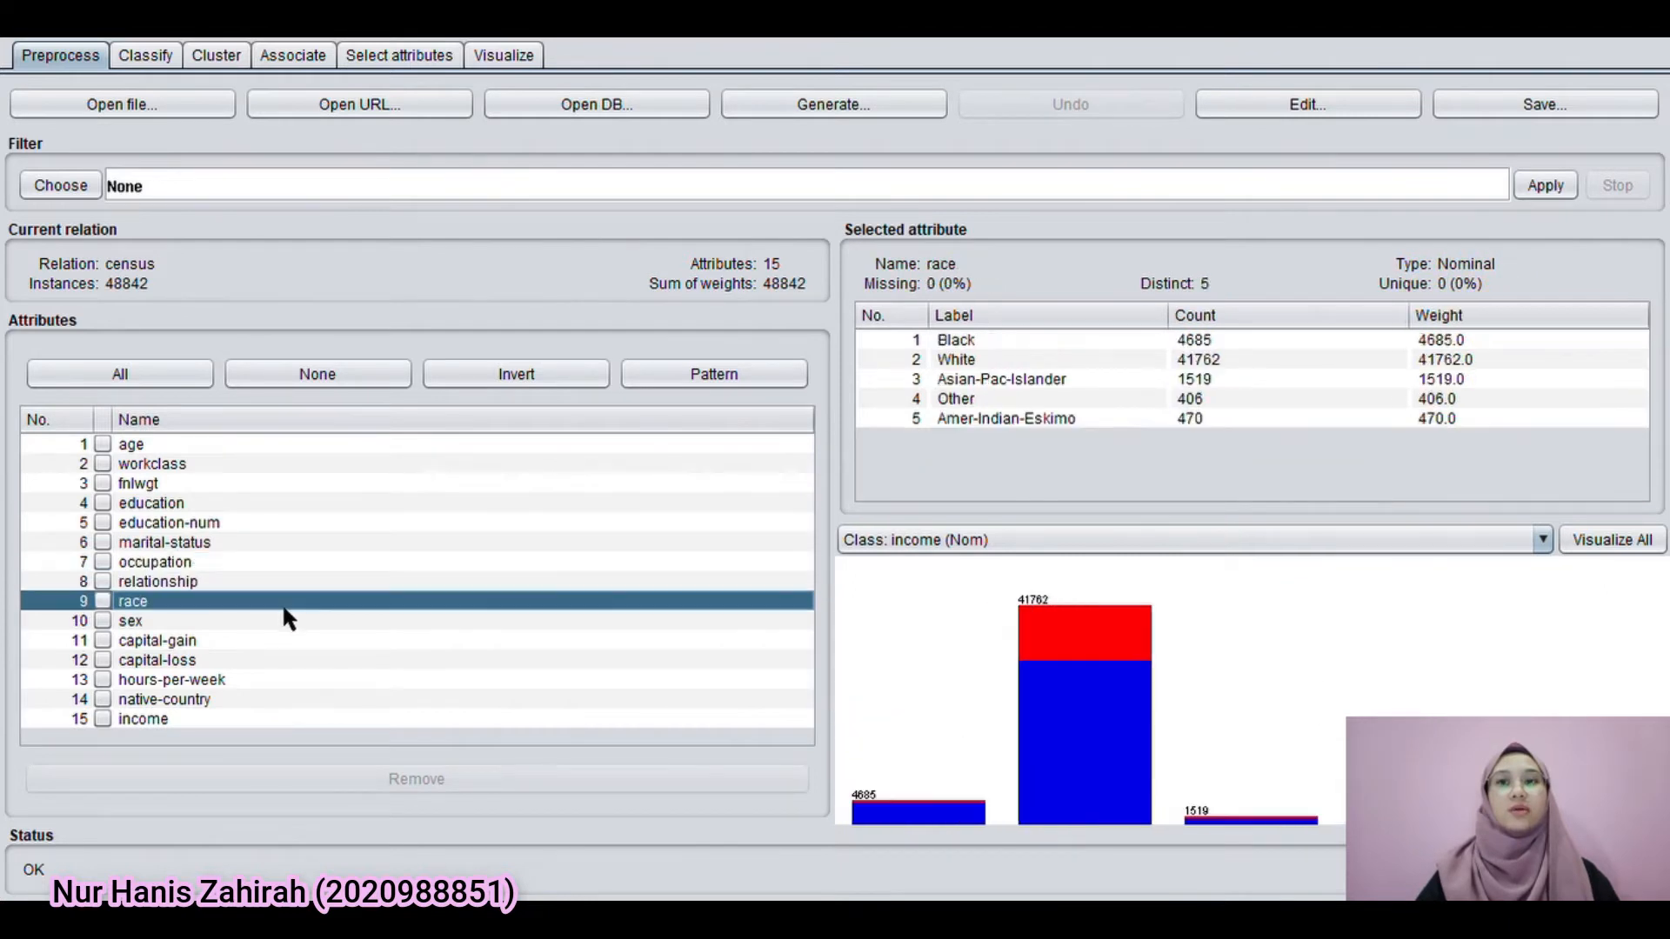
left_click(283, 622)
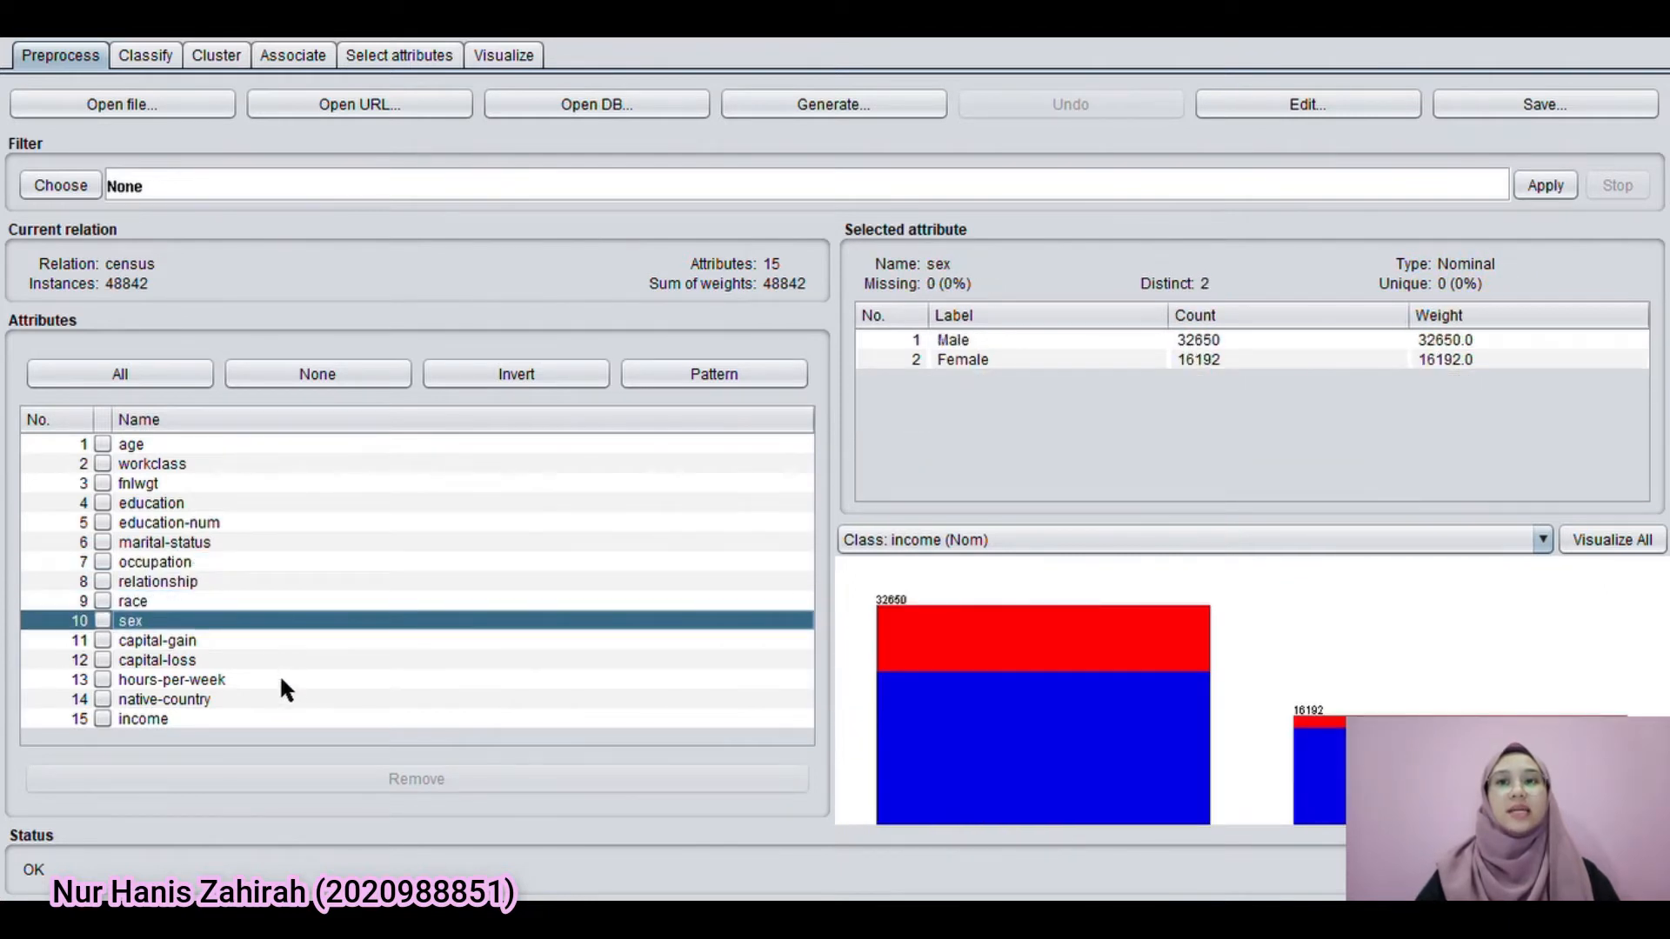
left_click(273, 700)
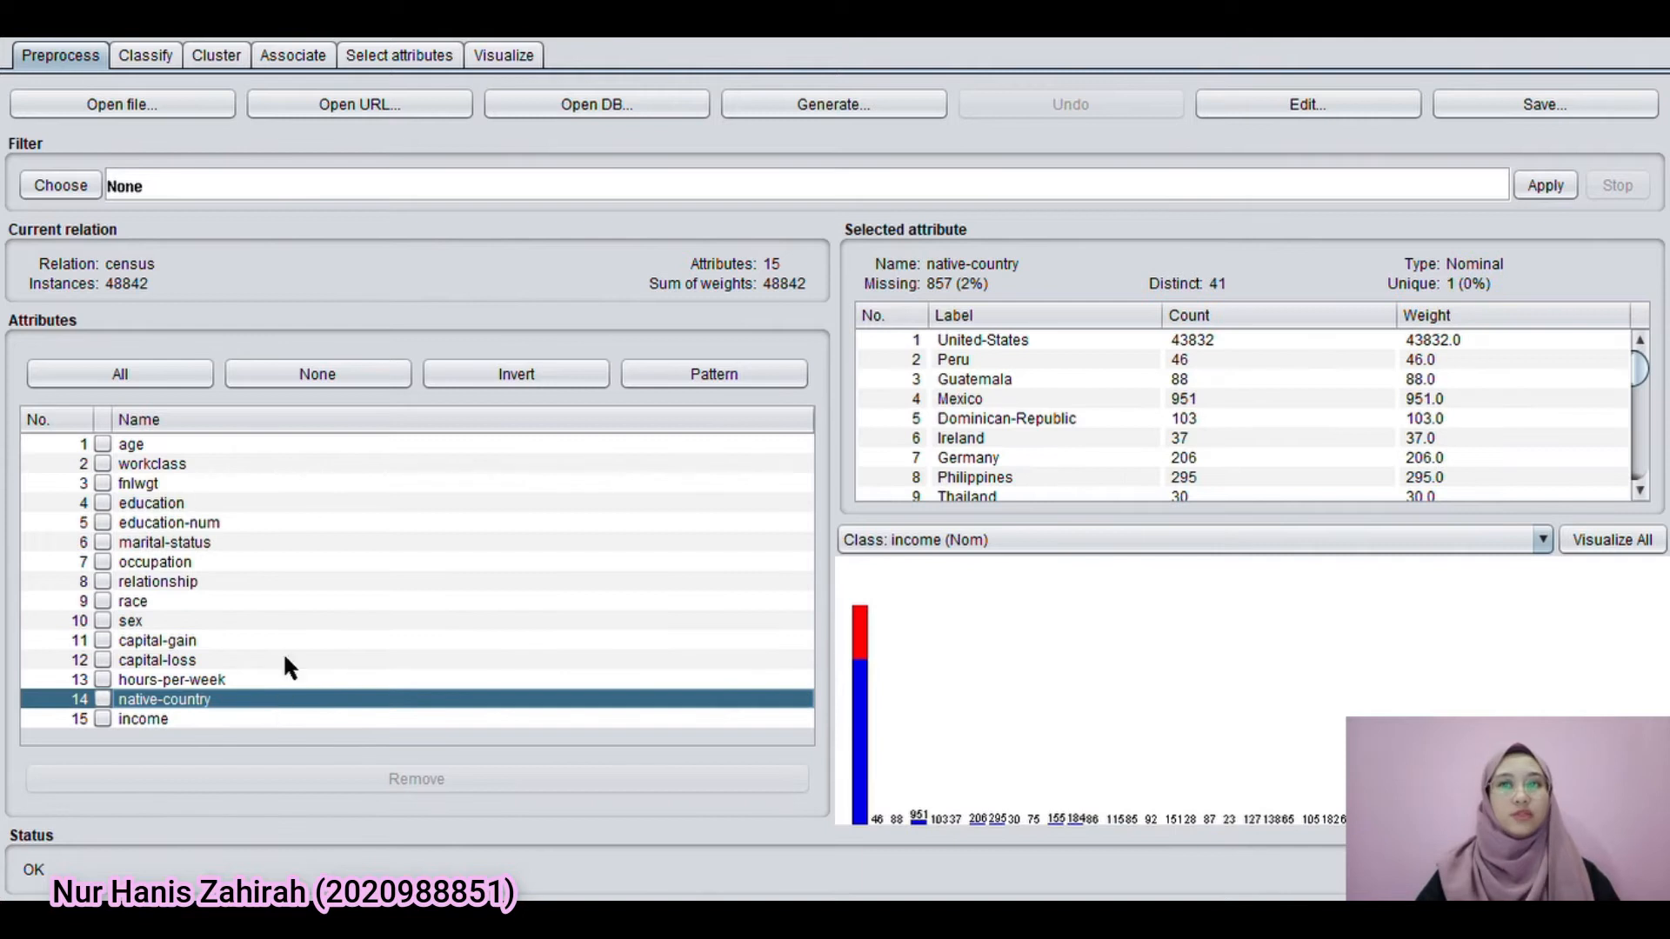
key("Down")
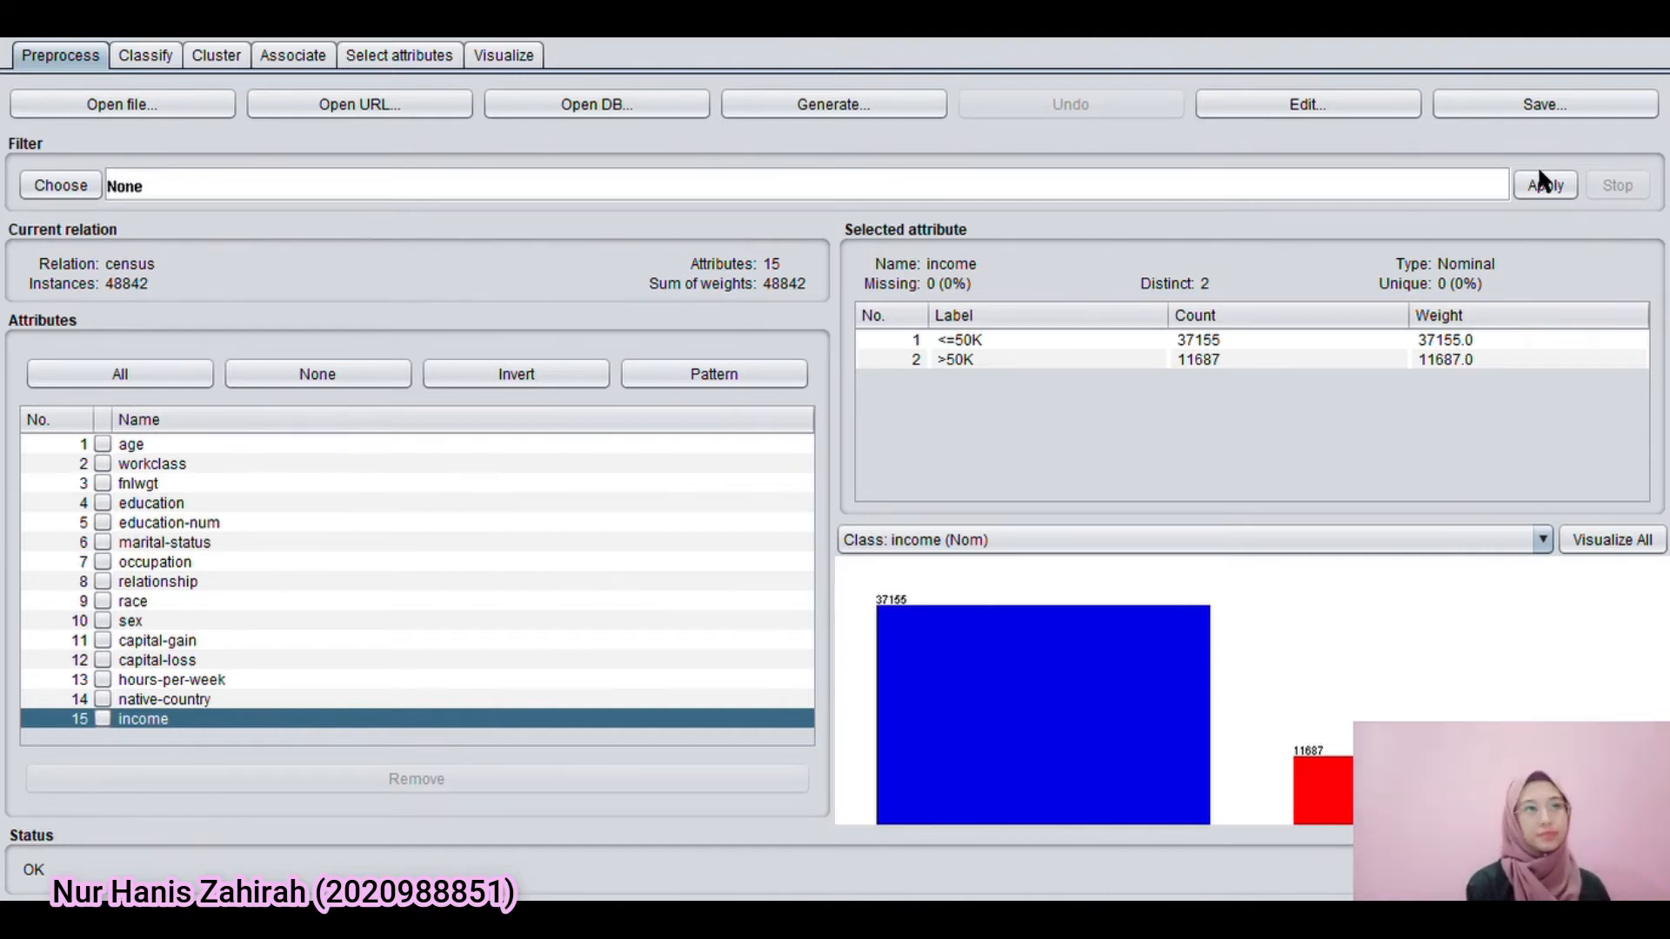
Check the missing values of the age, workclass, occupation, hours-per-week and native-country attributes
left_click(243, 445)
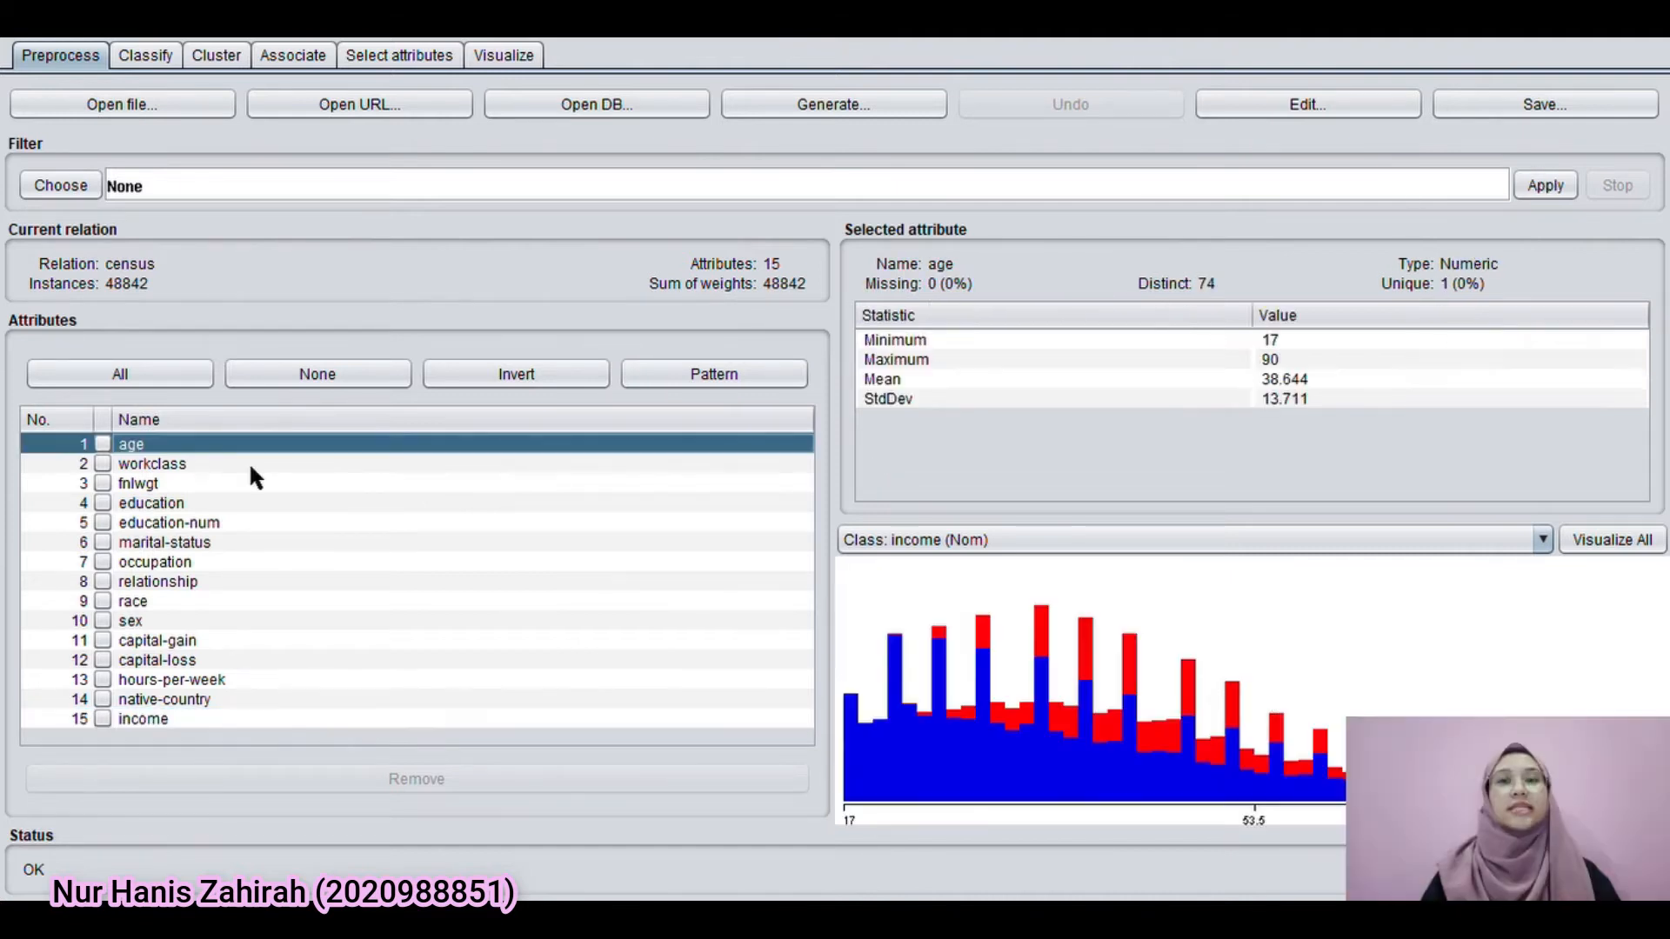
left_click(294, 464)
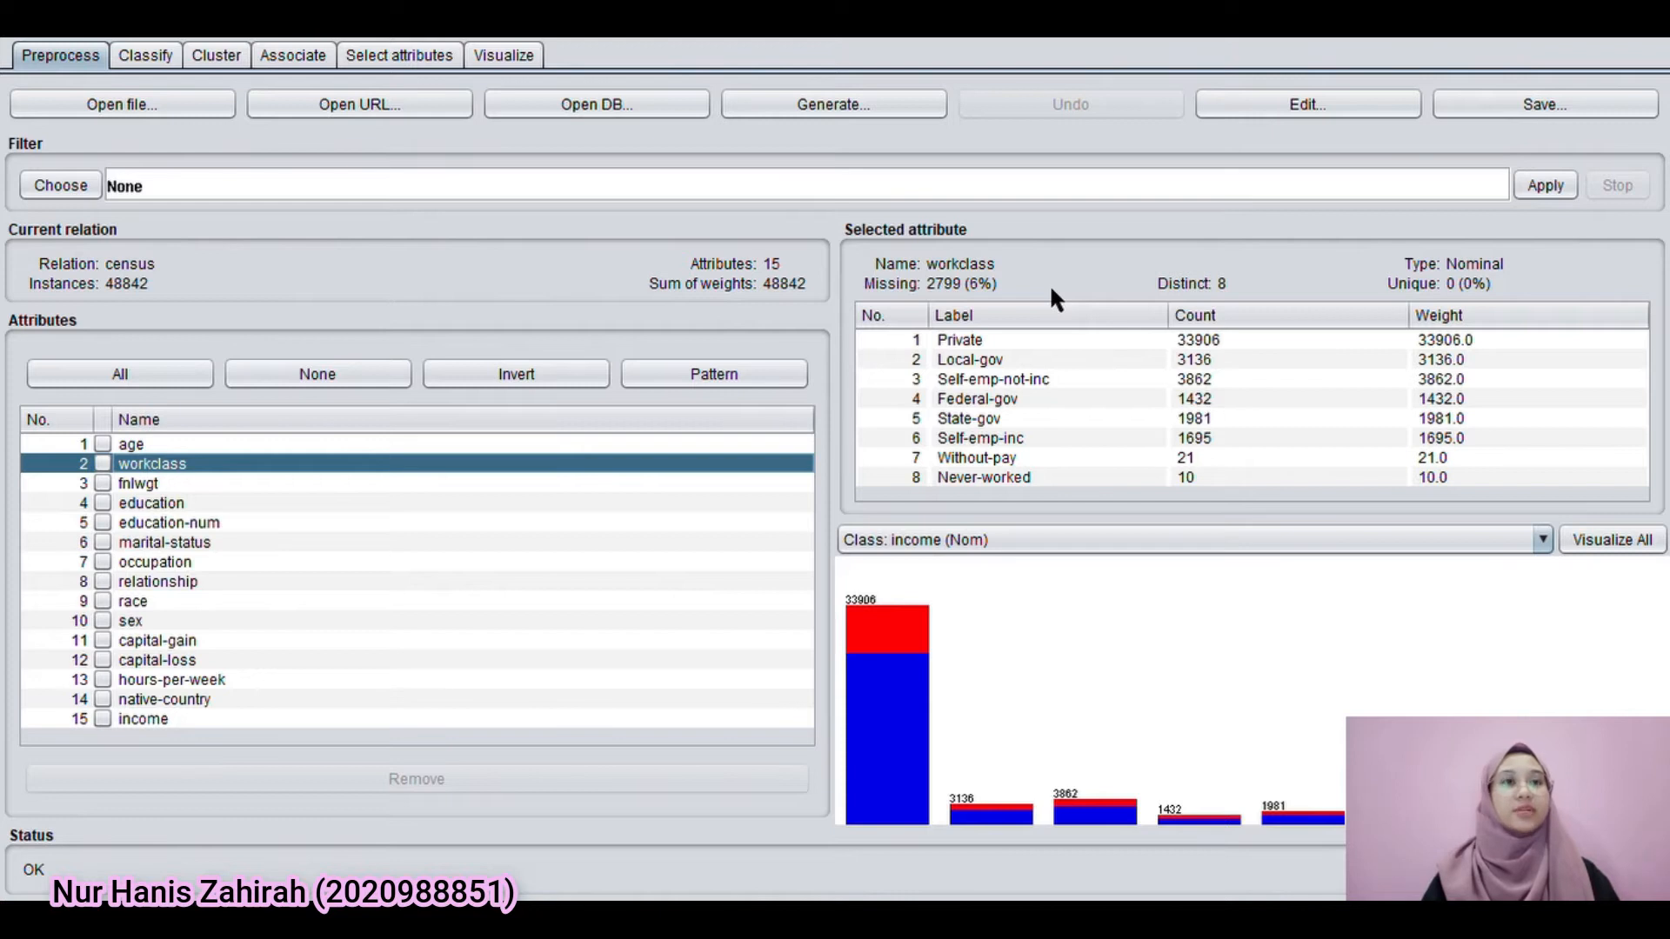
left_click(229, 566)
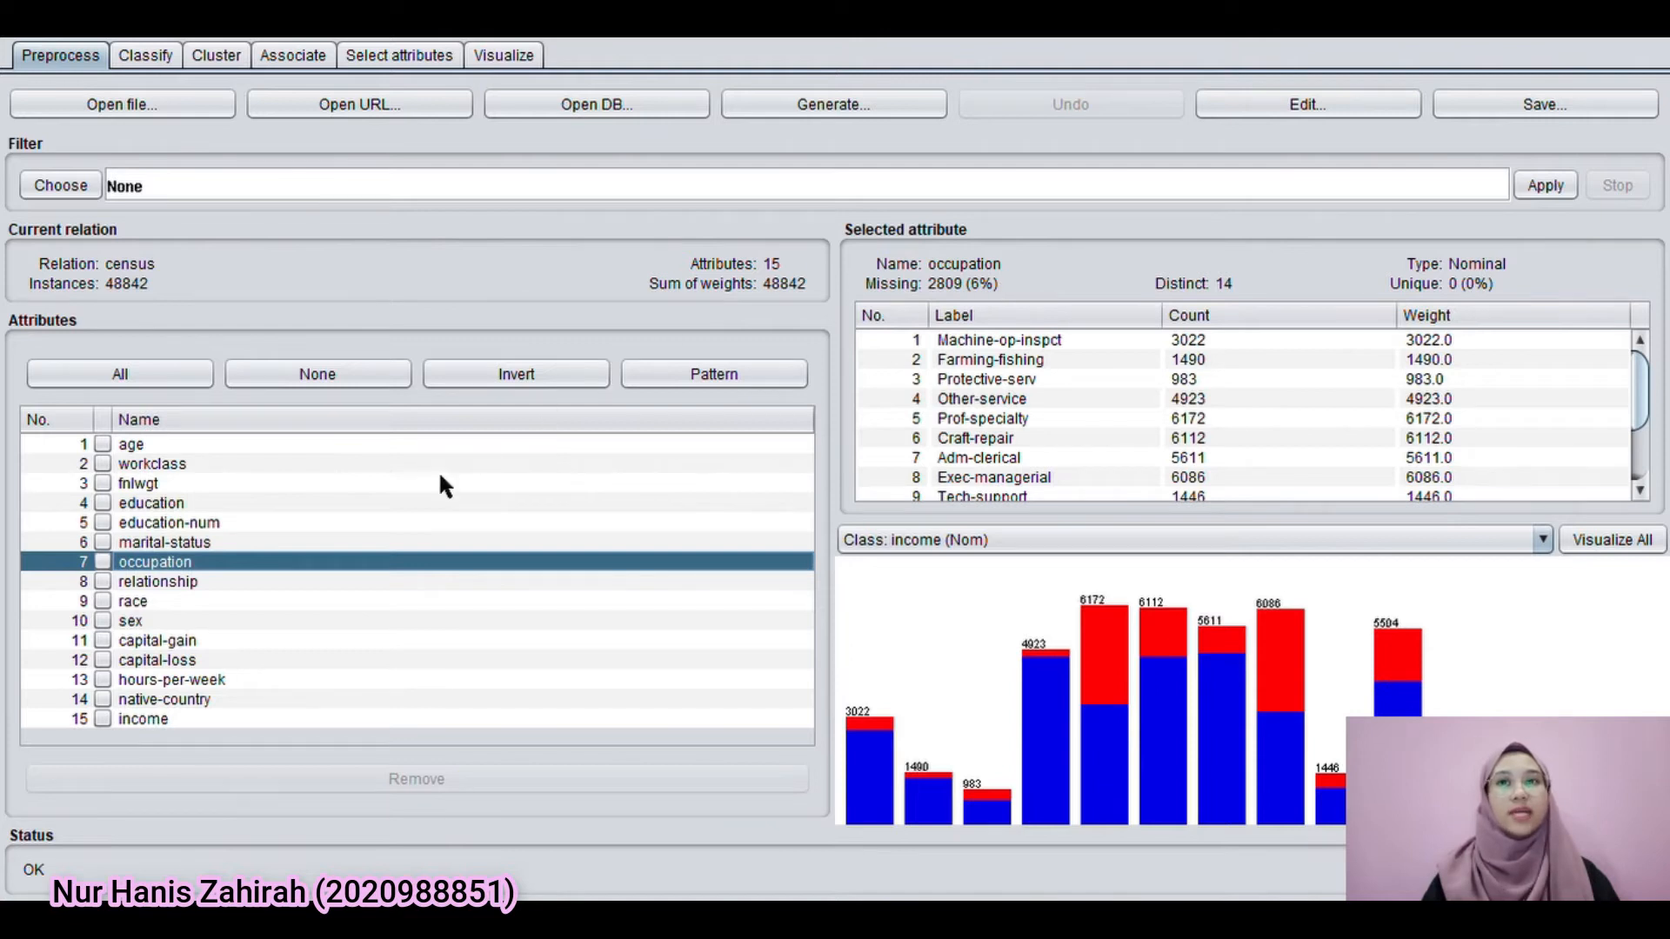
left_click(255, 682)
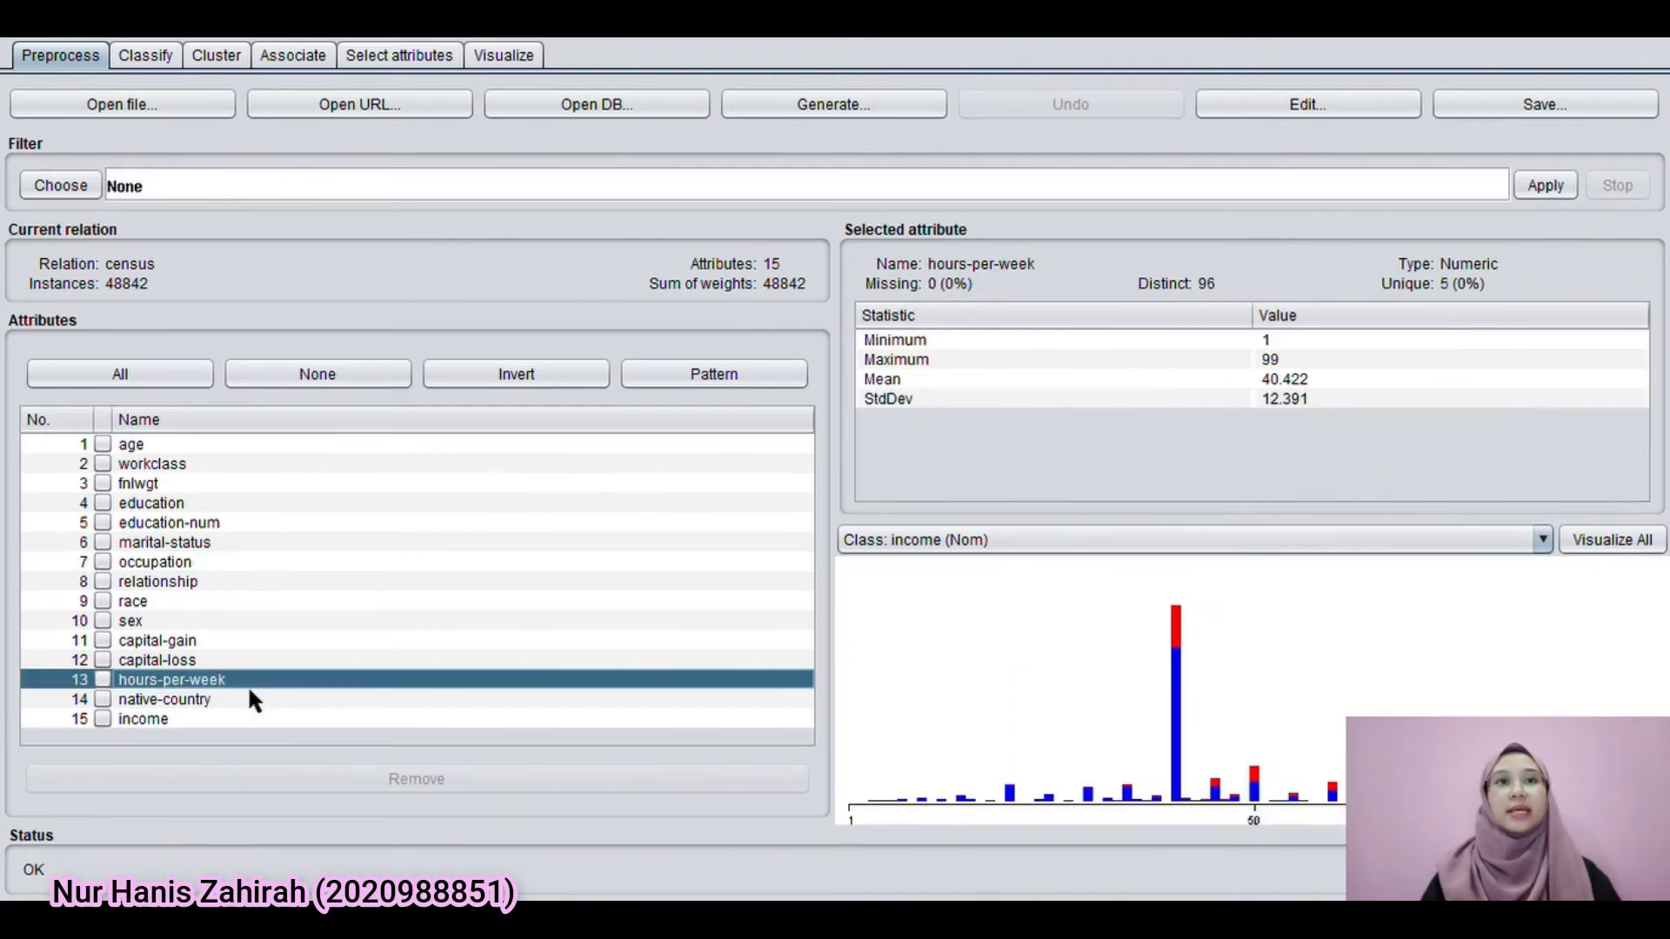
left_click(250, 699)
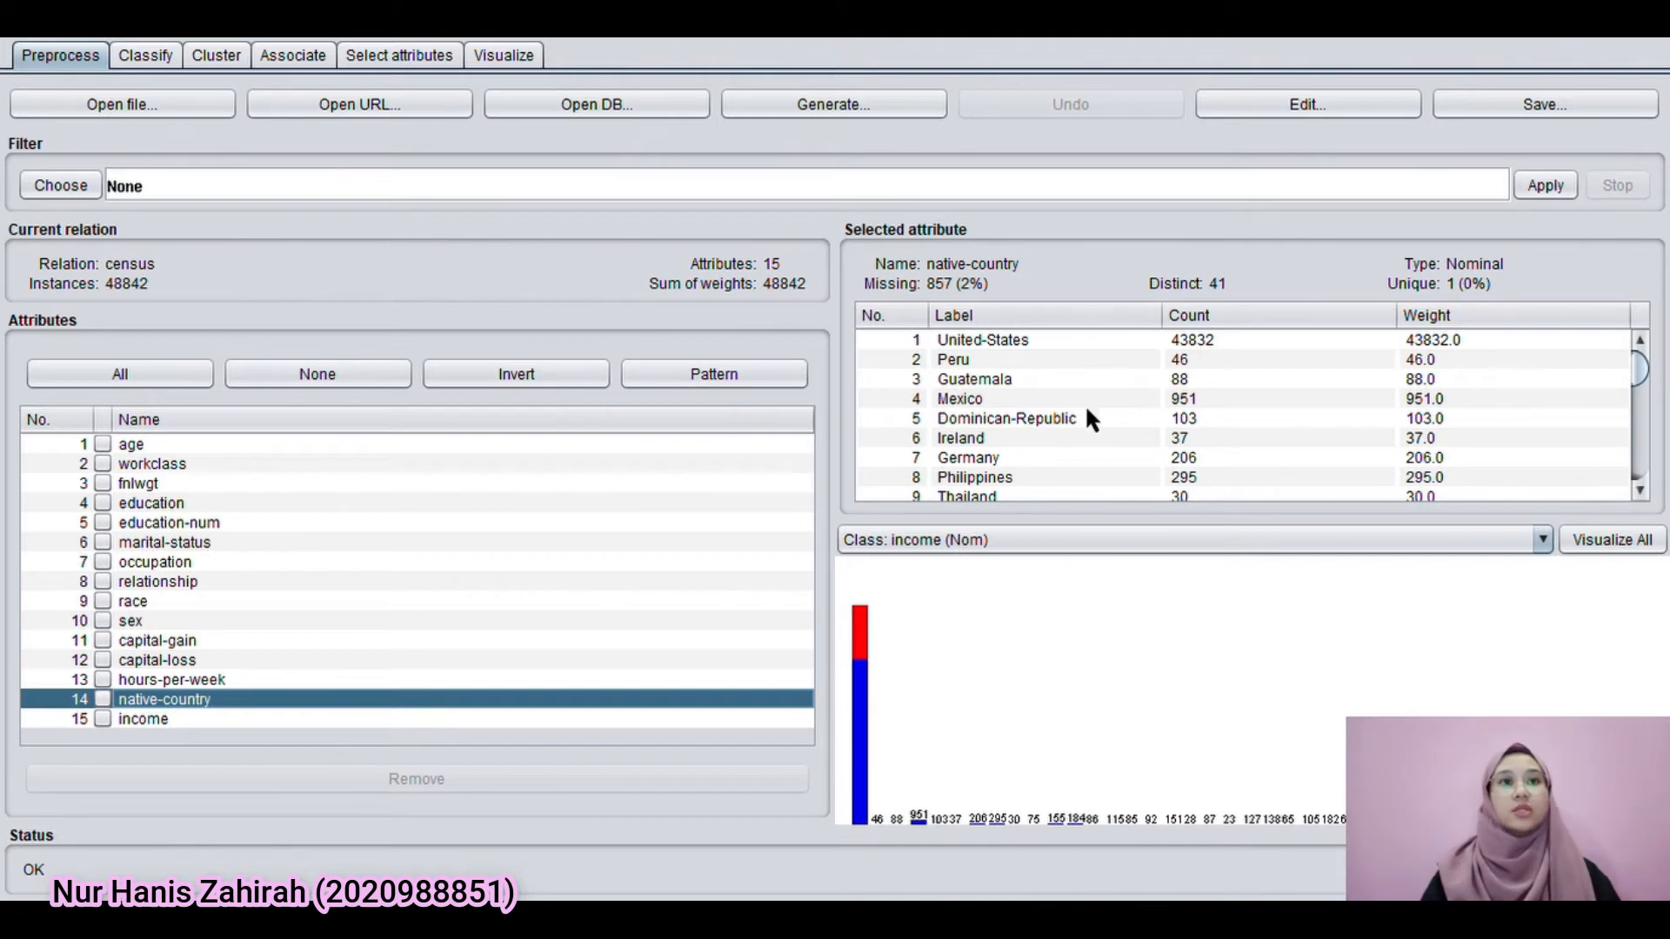
left_click(1299, 100)
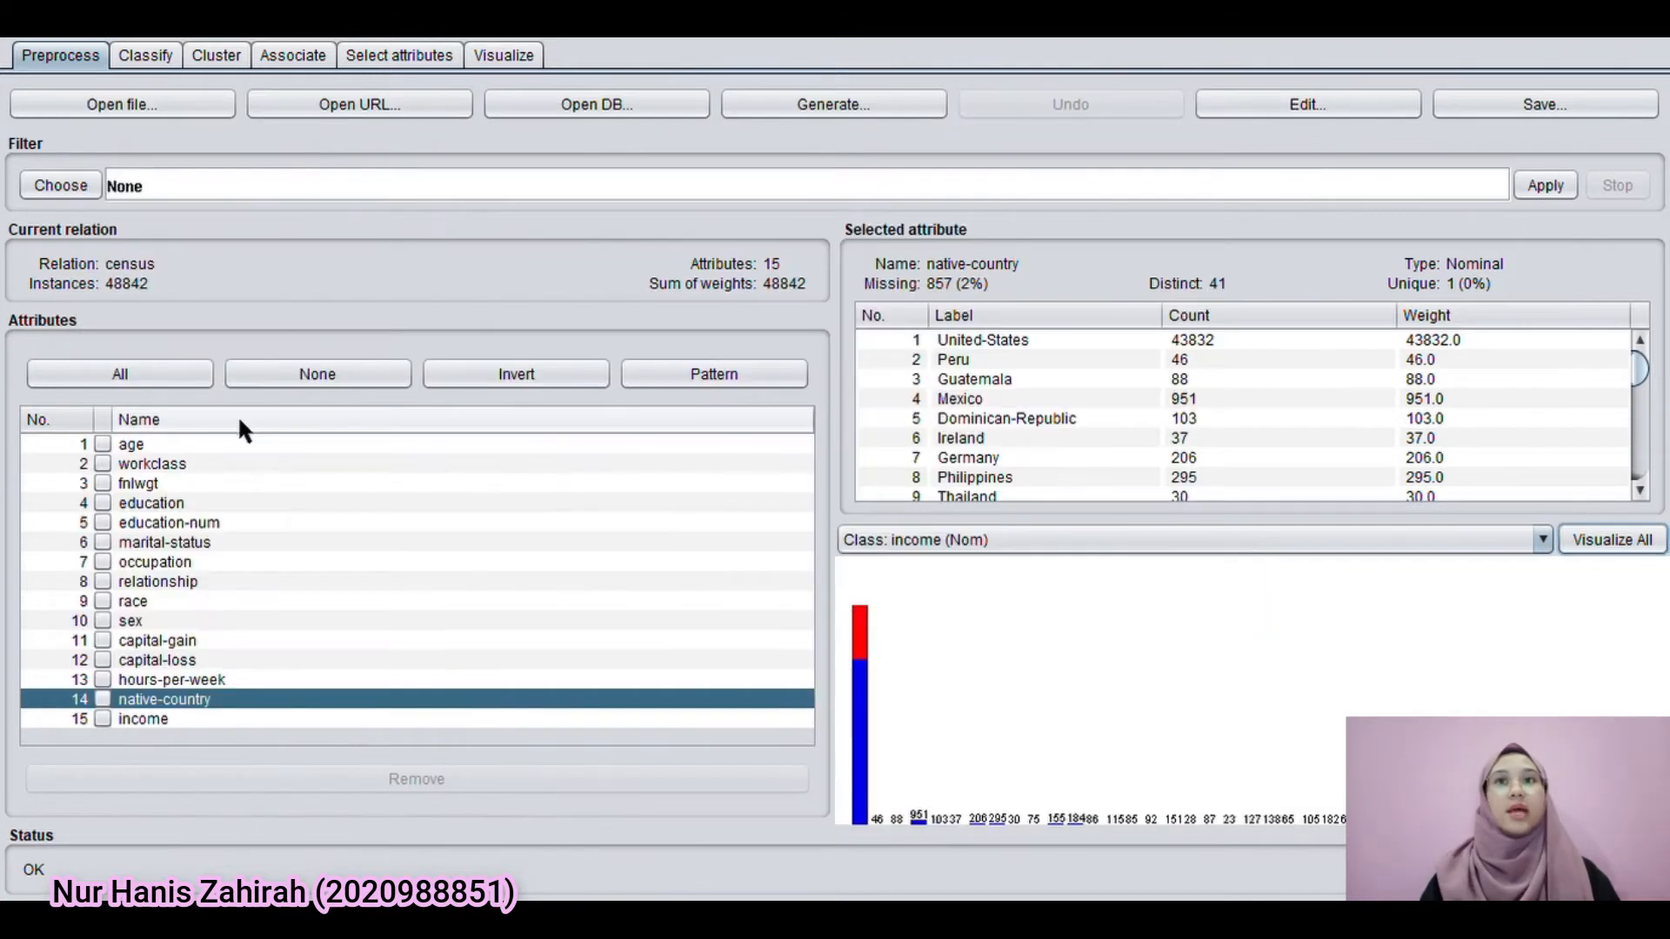
Review the J48 classification output, from the pruned tree and its size to the cross-validation summary
left_click(164, 62)
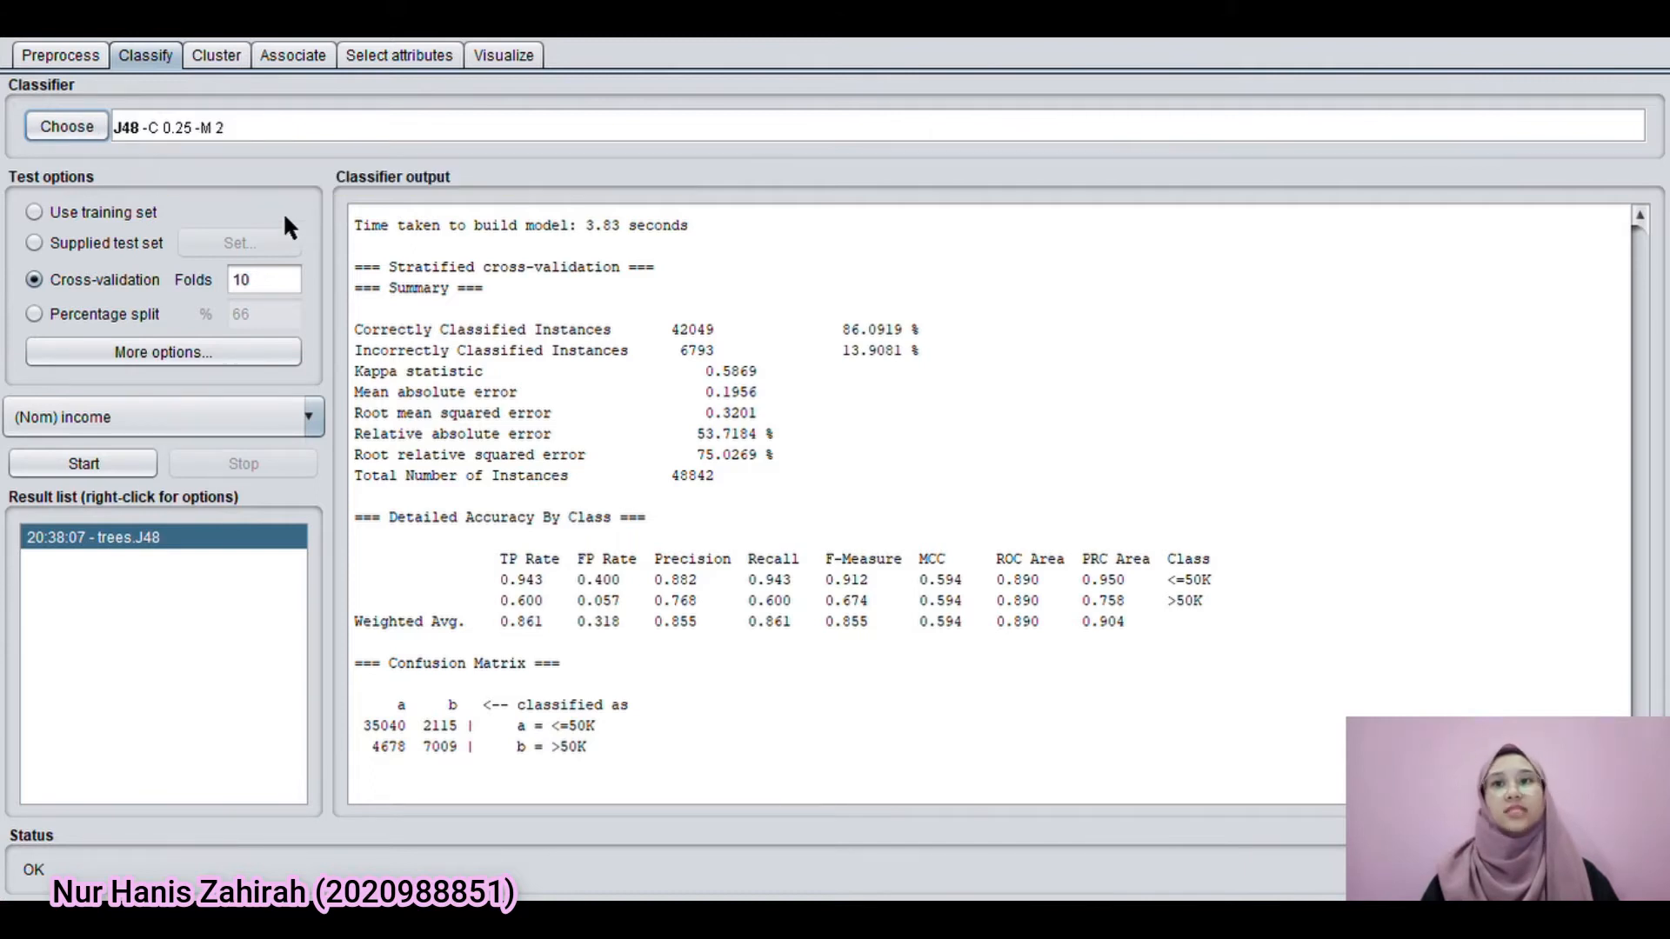
left_click_drag(1641, 763, 1643, 252)
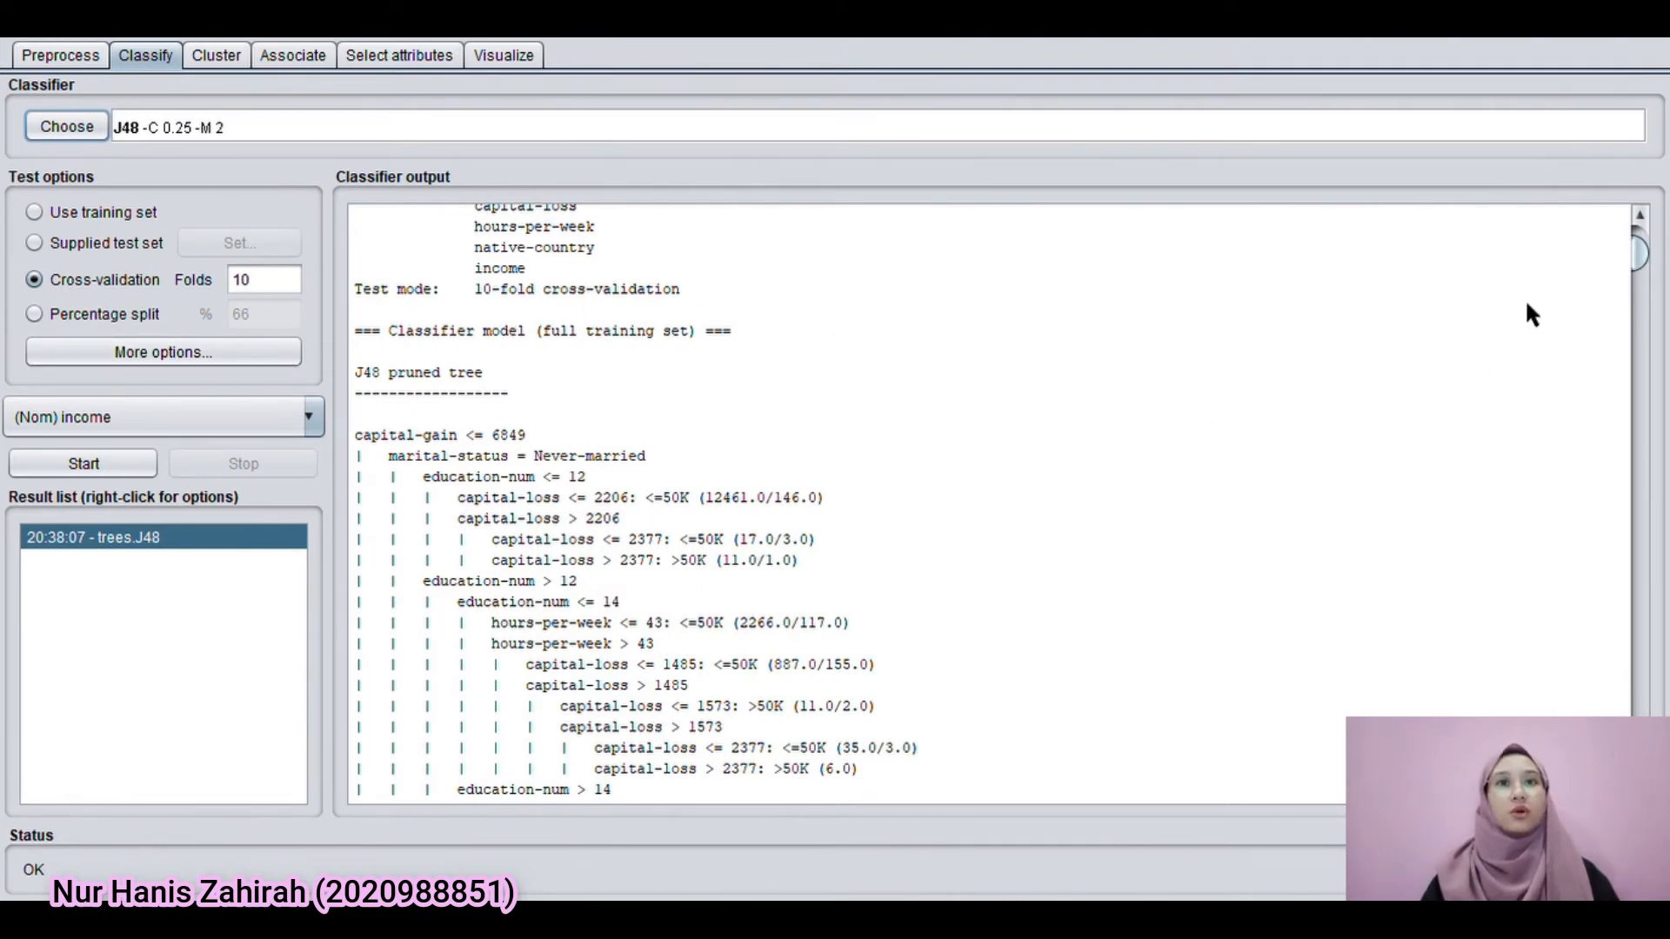
left_click_drag(1636, 260, 1637, 297)
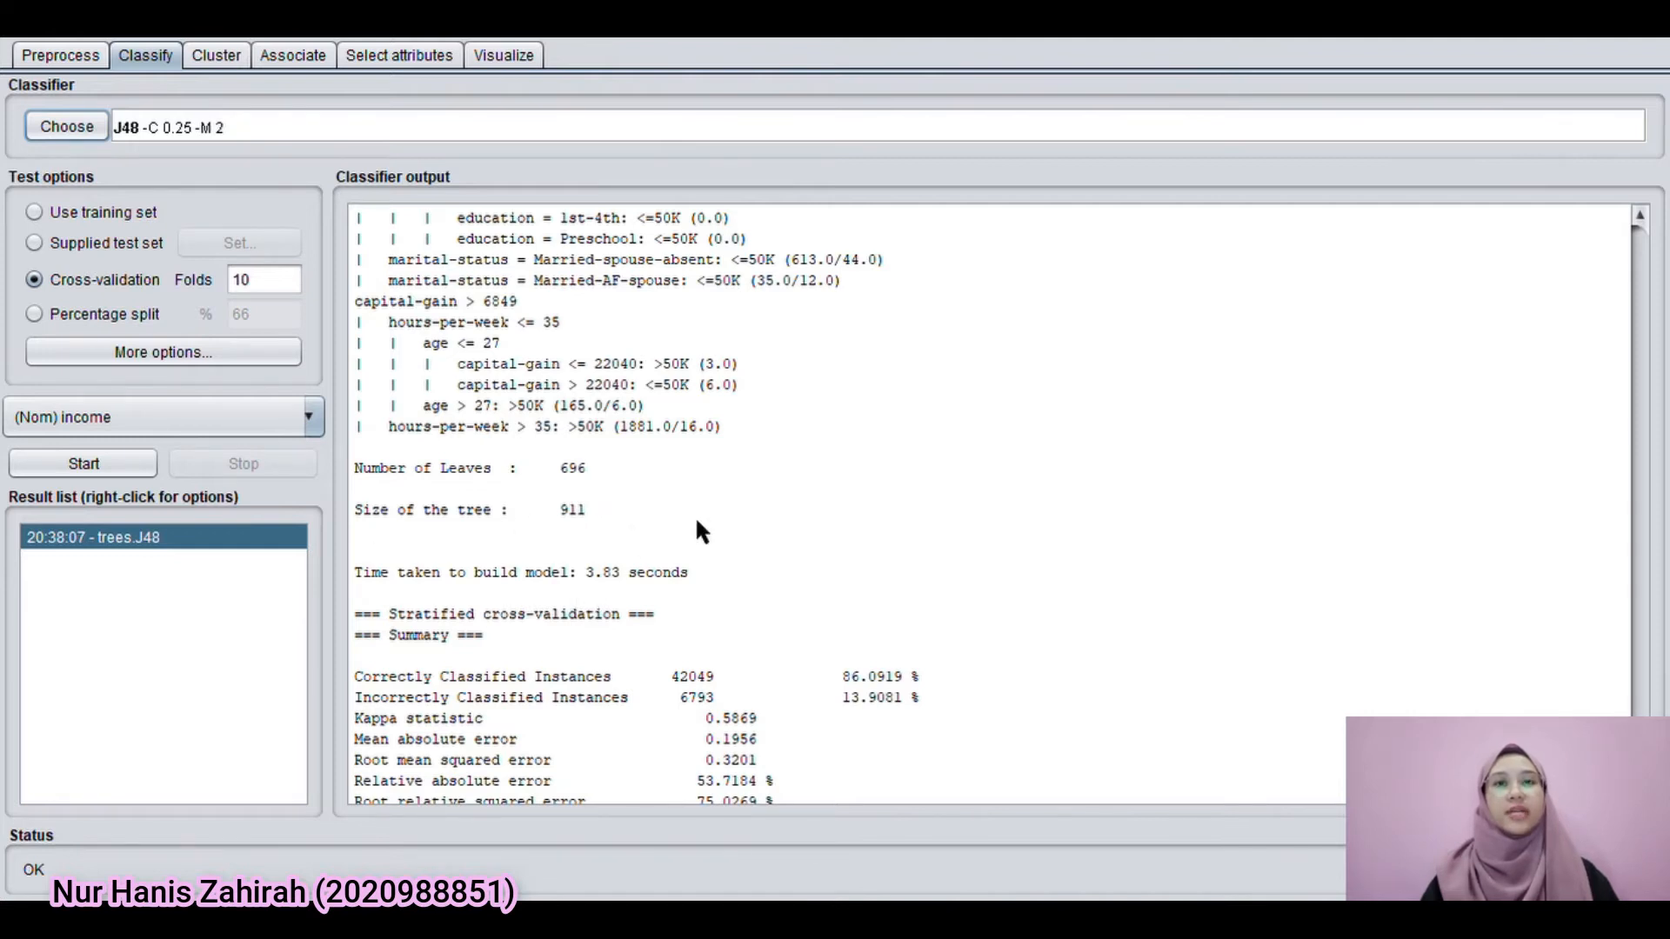
scroll(696, 515, "down", 6)
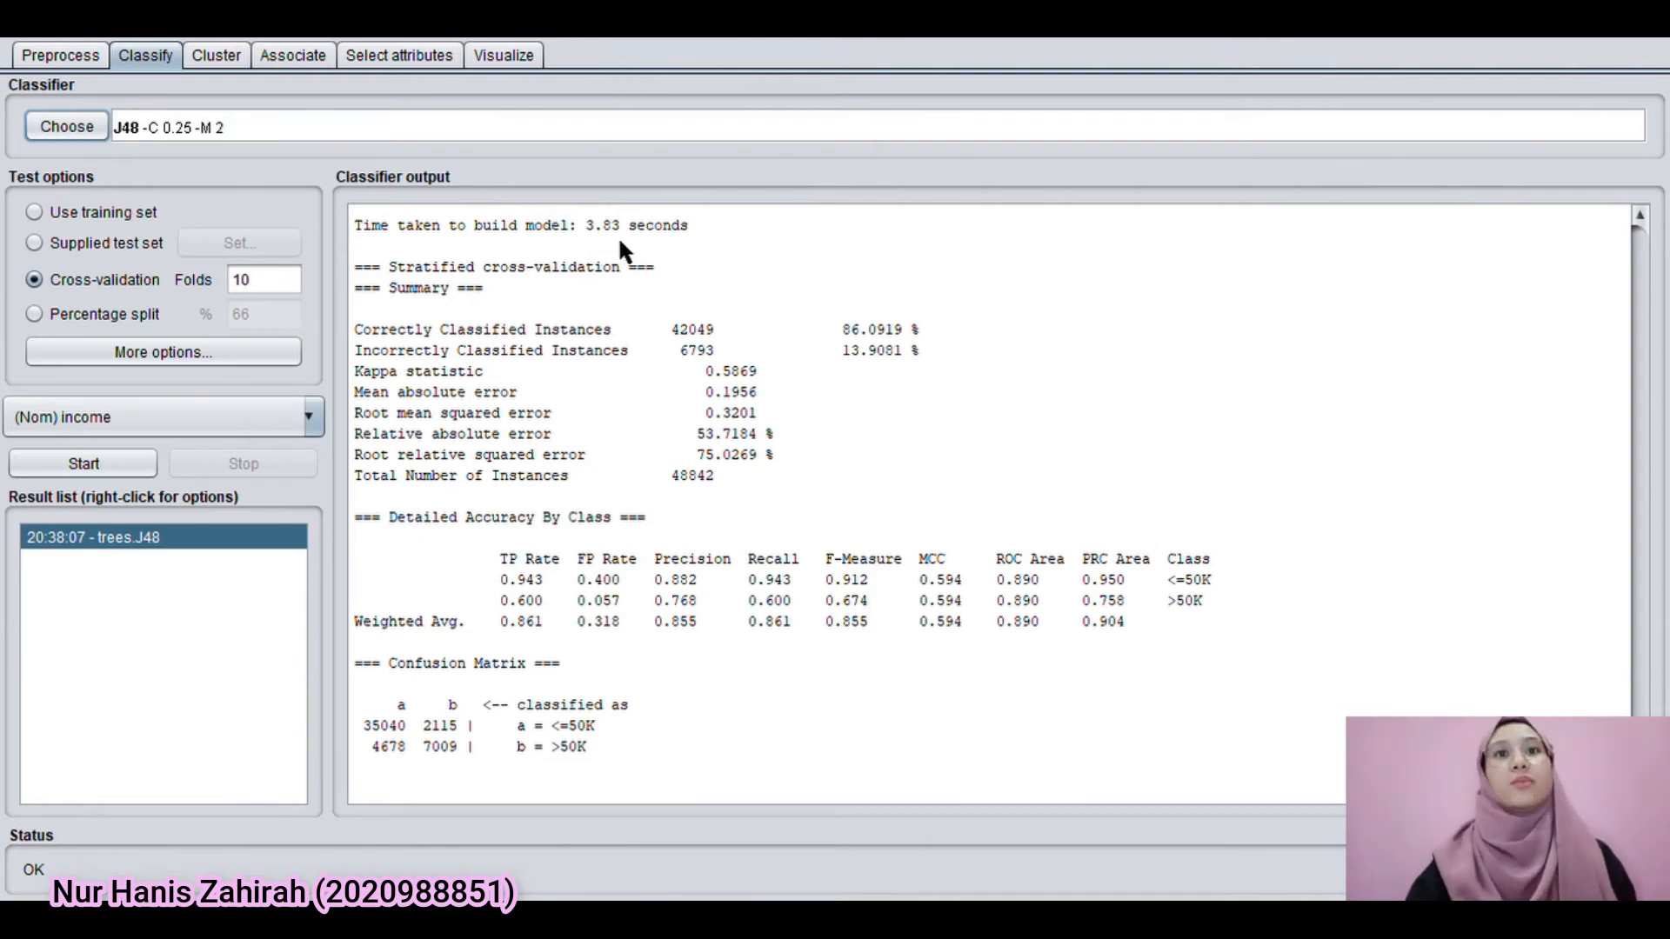
Highlight the correctly and incorrectly classified instance figures in the cross-validation summary
left_click(661, 266)
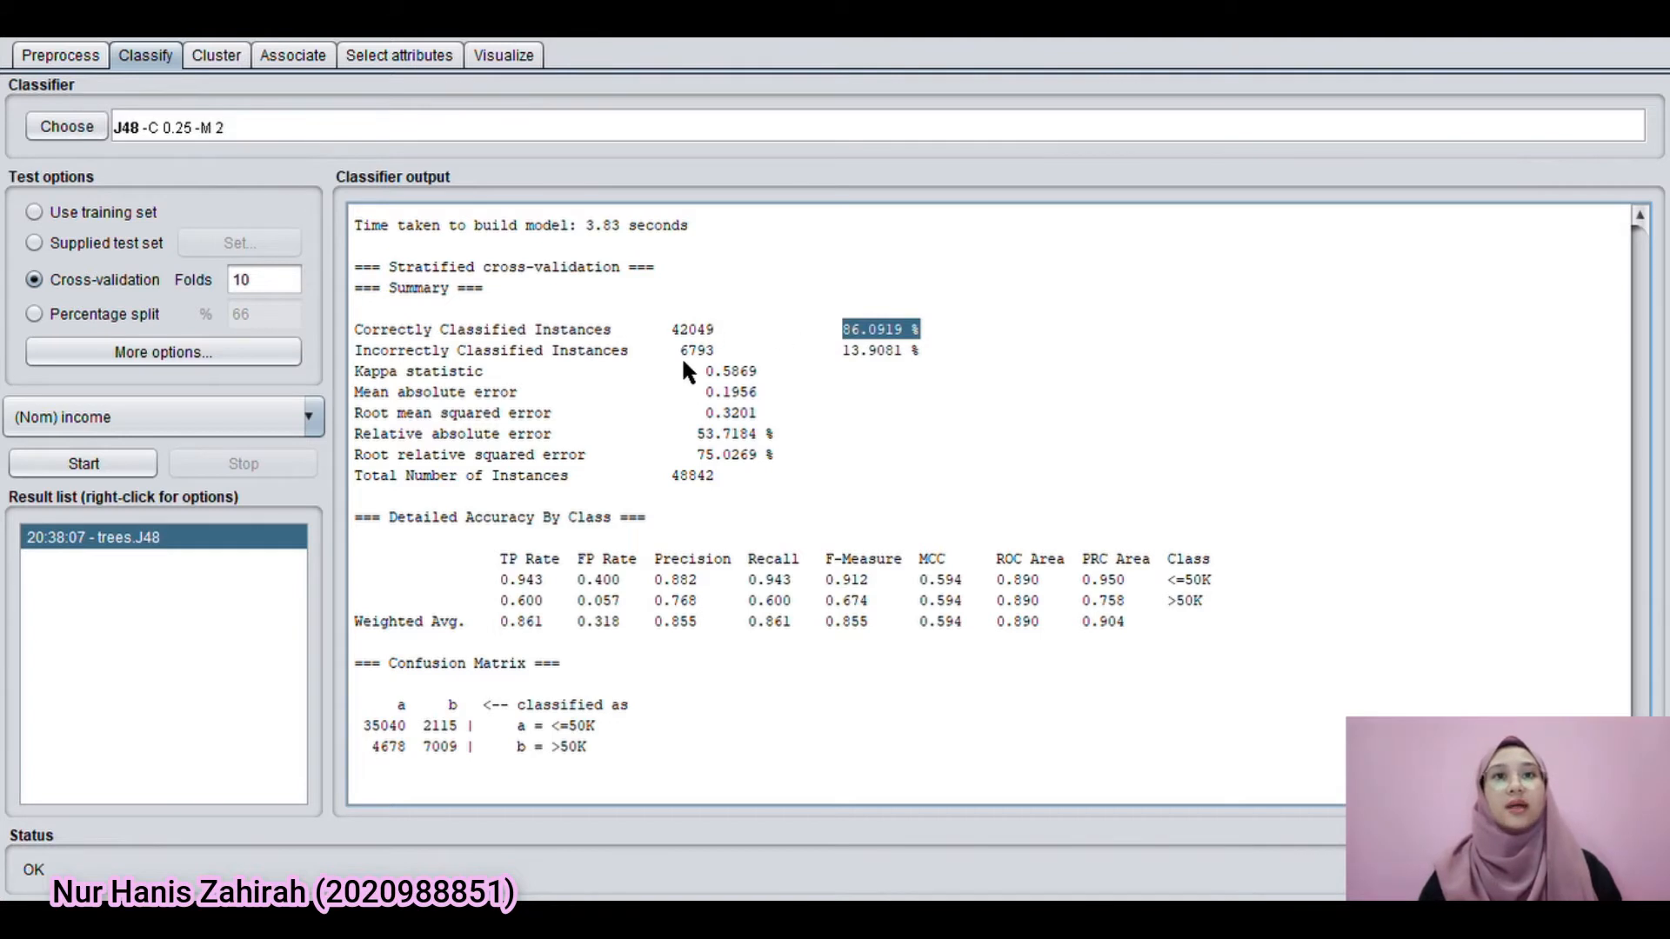
left_click(674, 330)
left_click_drag(737, 326, 721, 329)
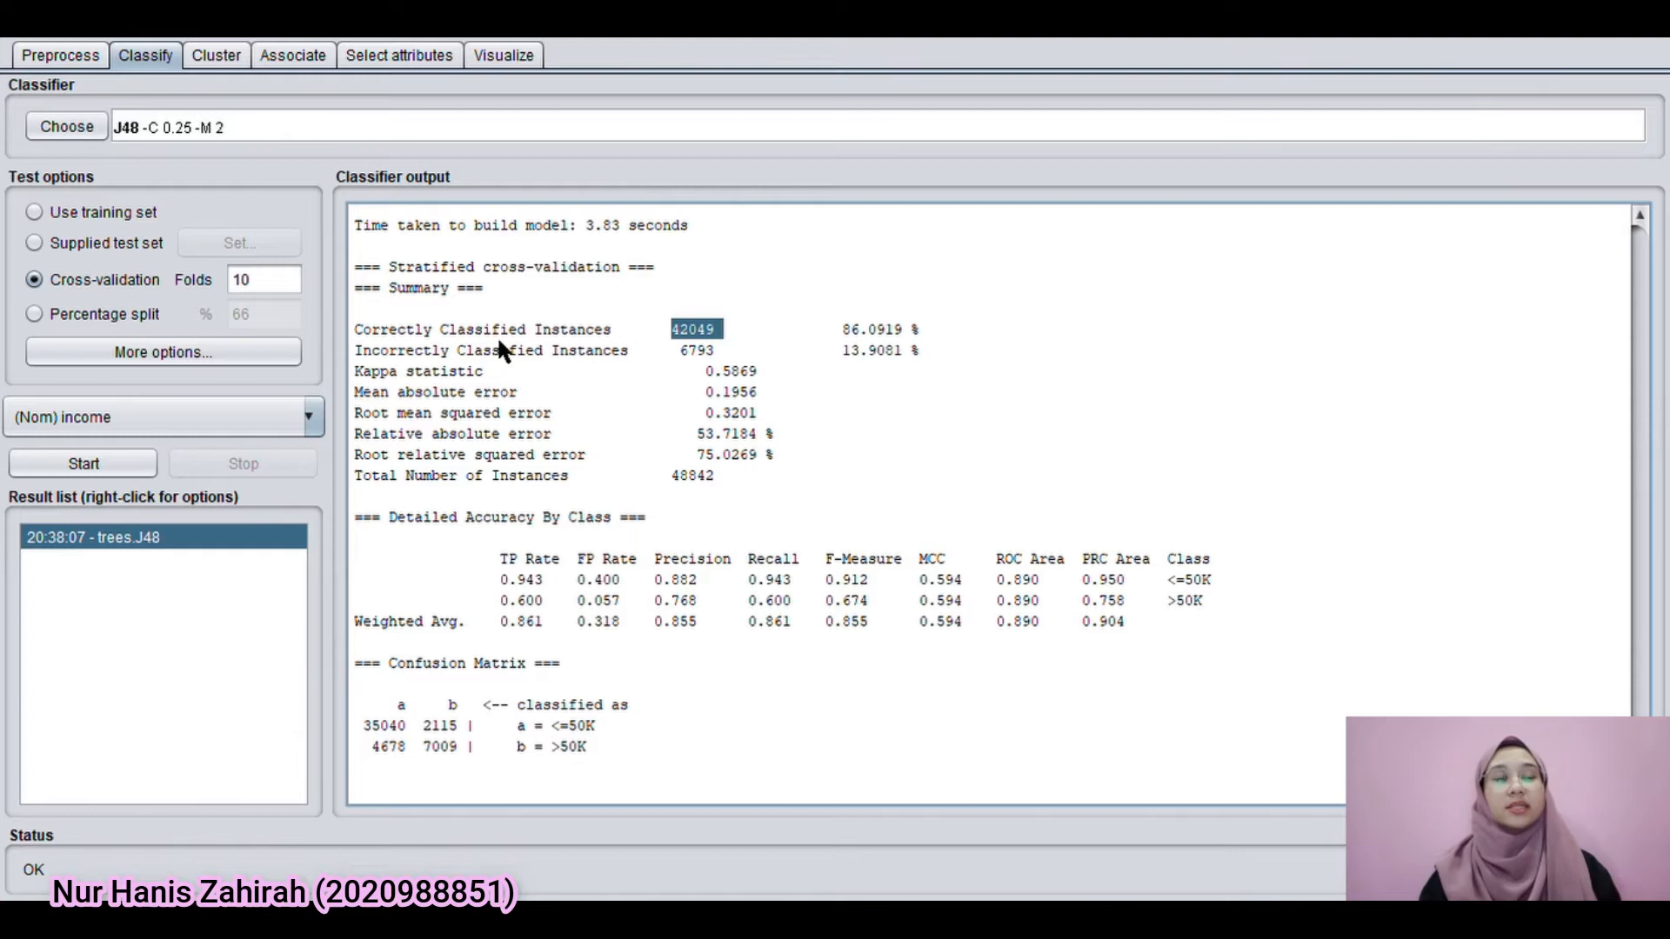
left_click(885, 369)
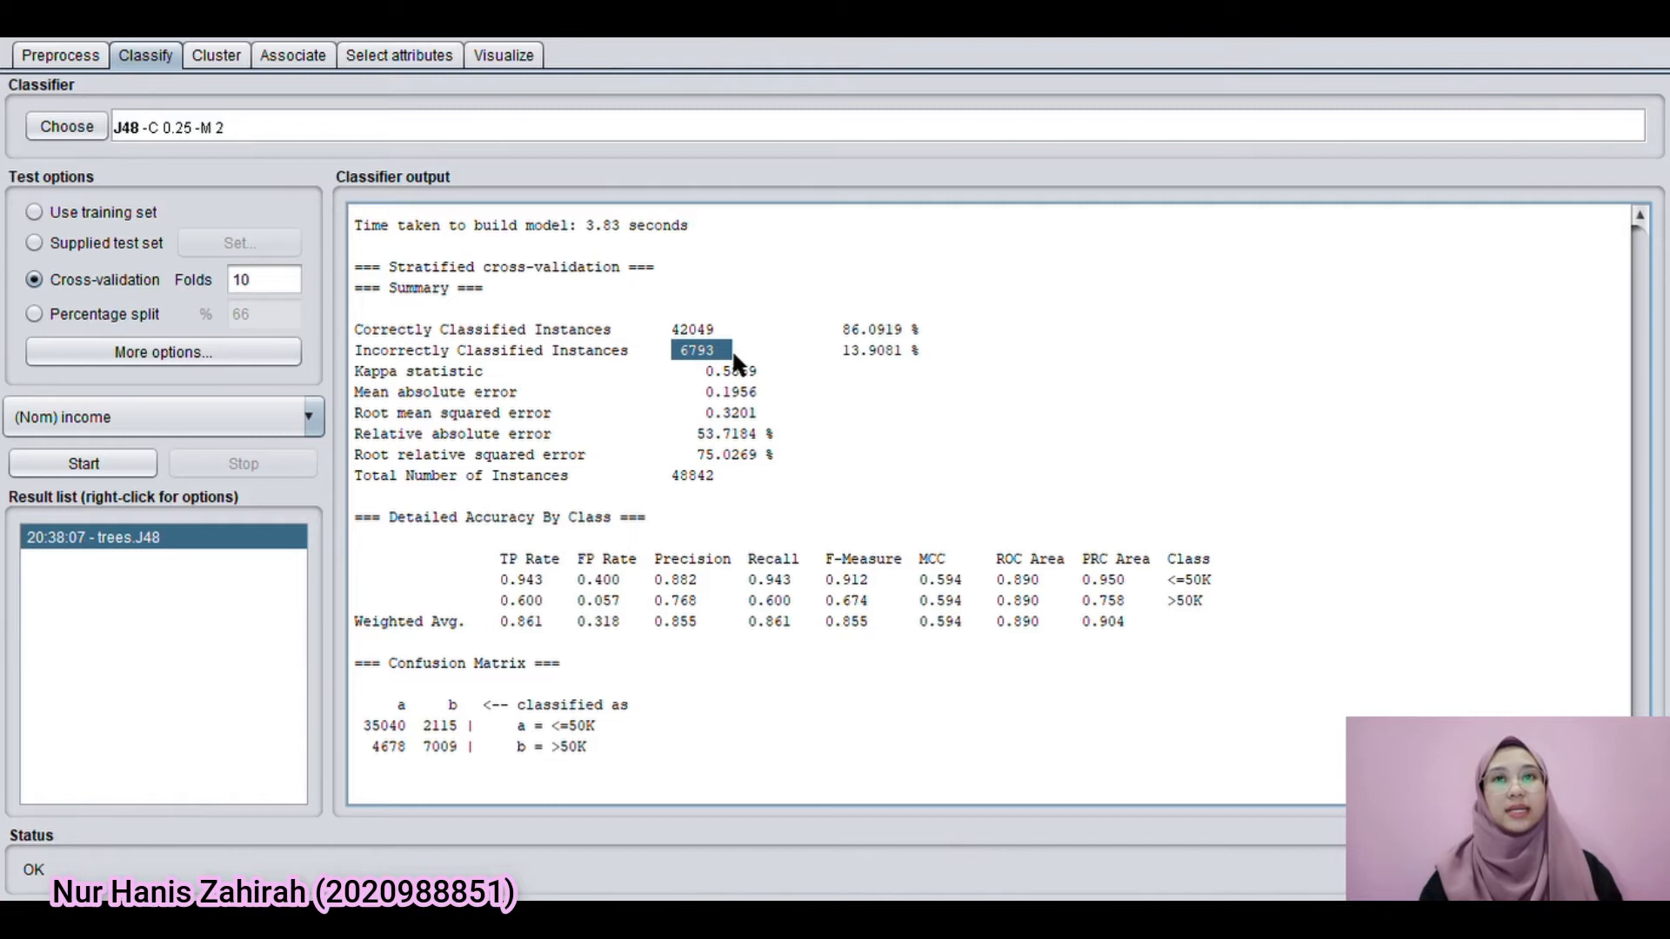
left_click(785, 359)
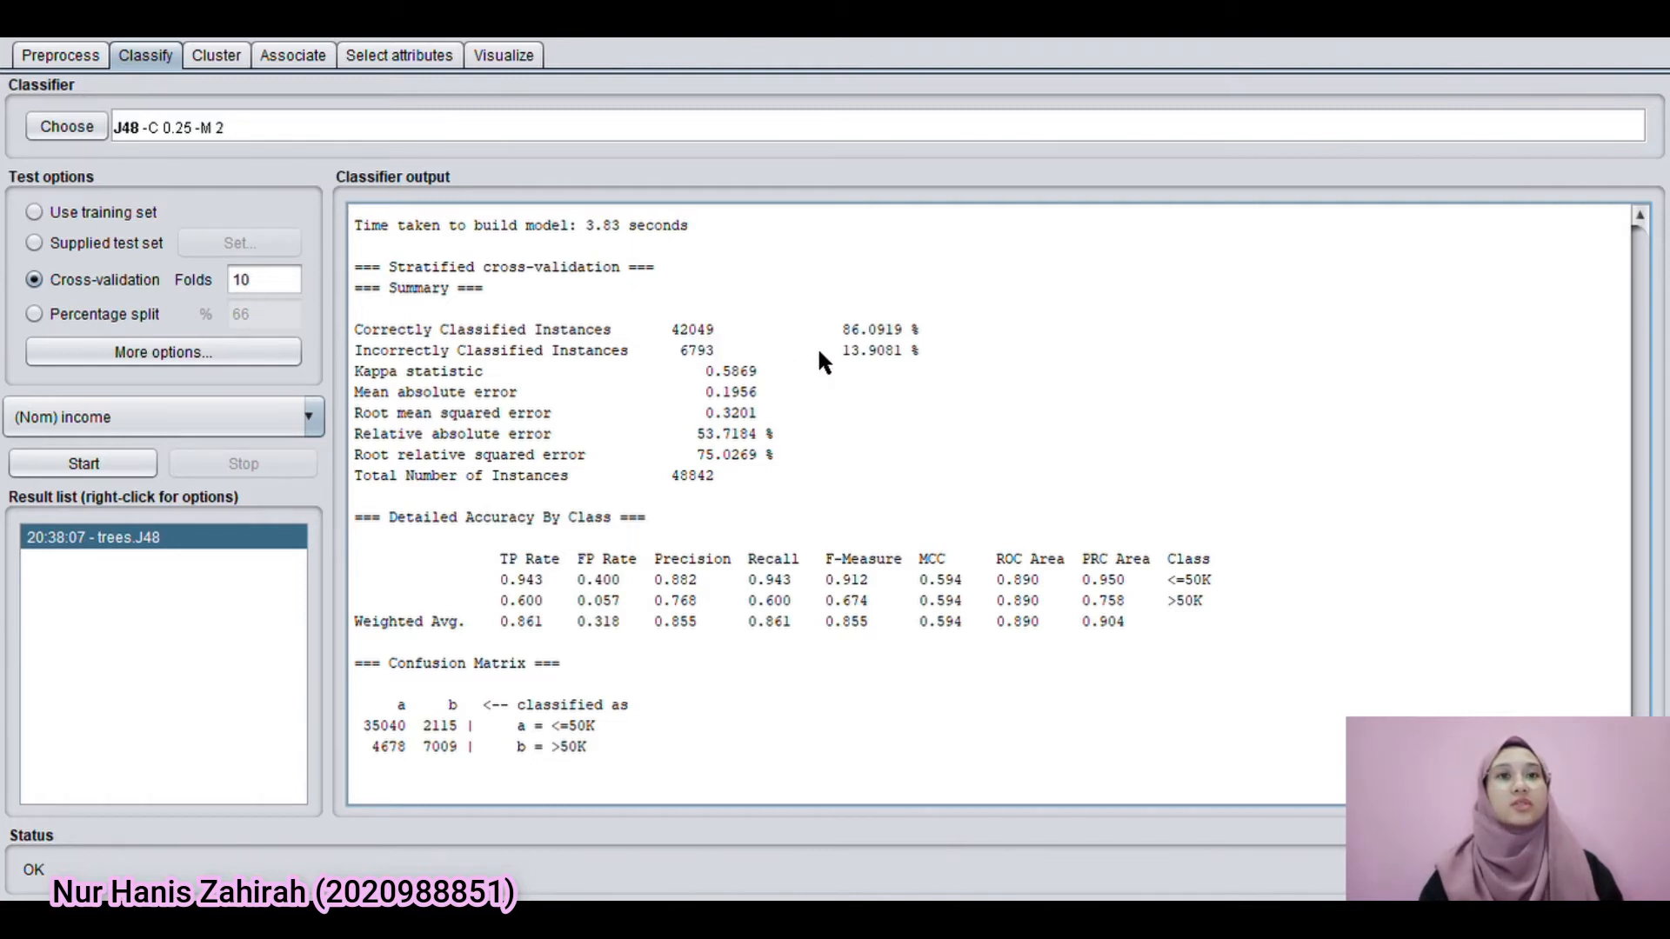
left_click(935, 349)
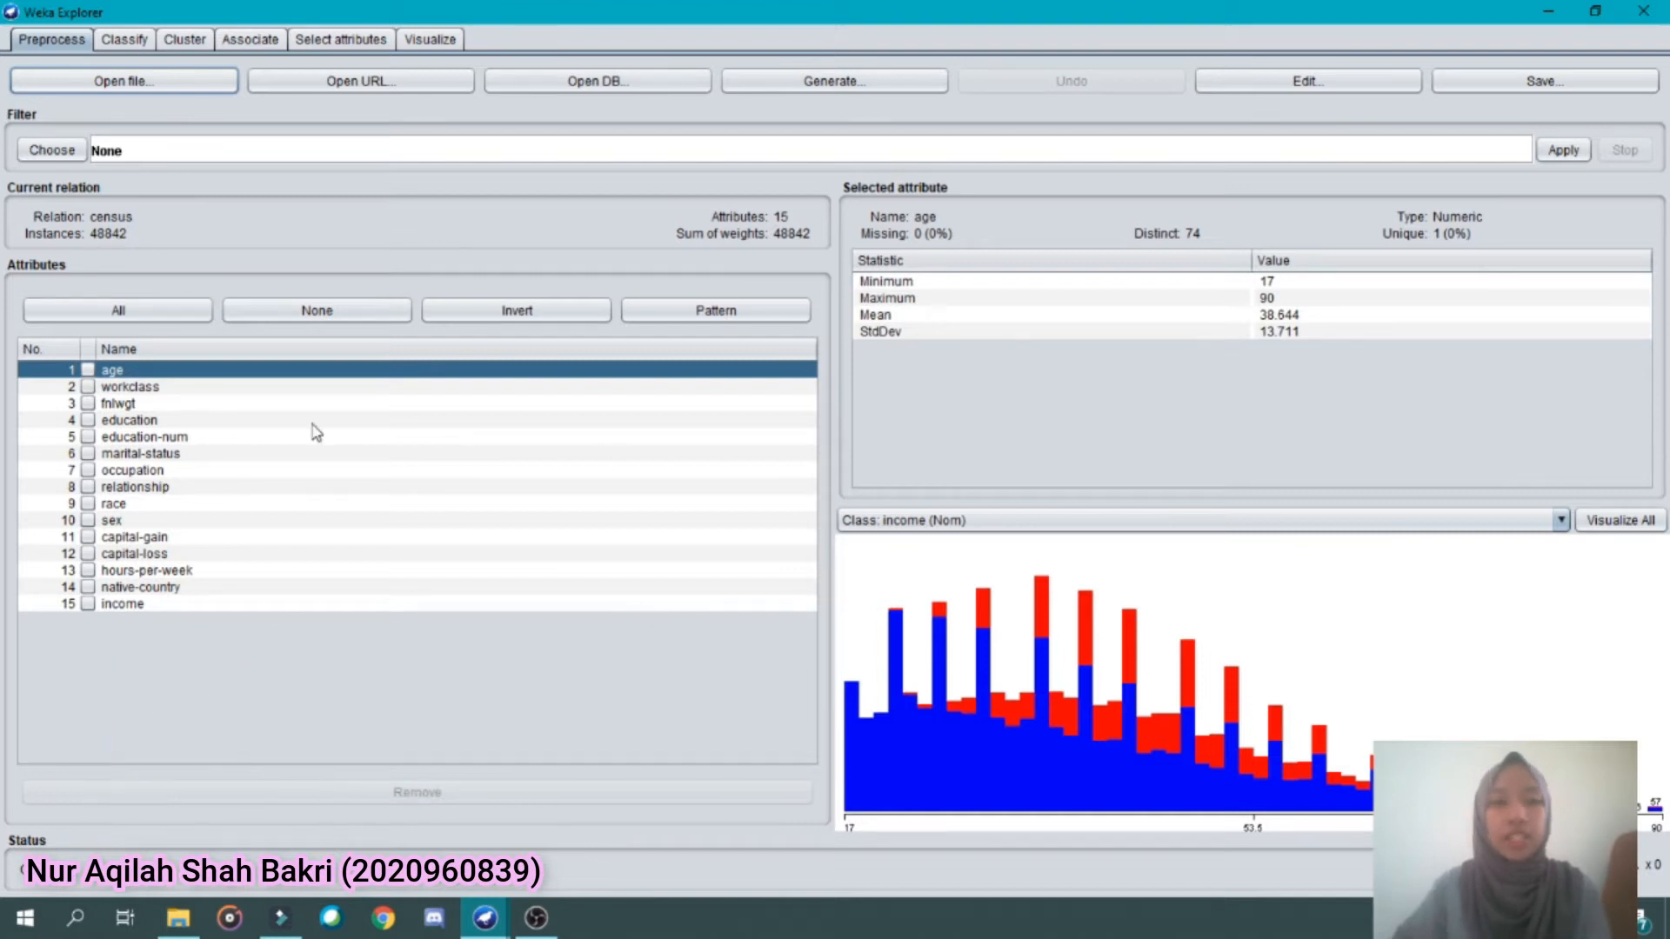
Check the missing values of the workclass, occupation and native-country attributes in the unfiltered census data
left_click(155, 388)
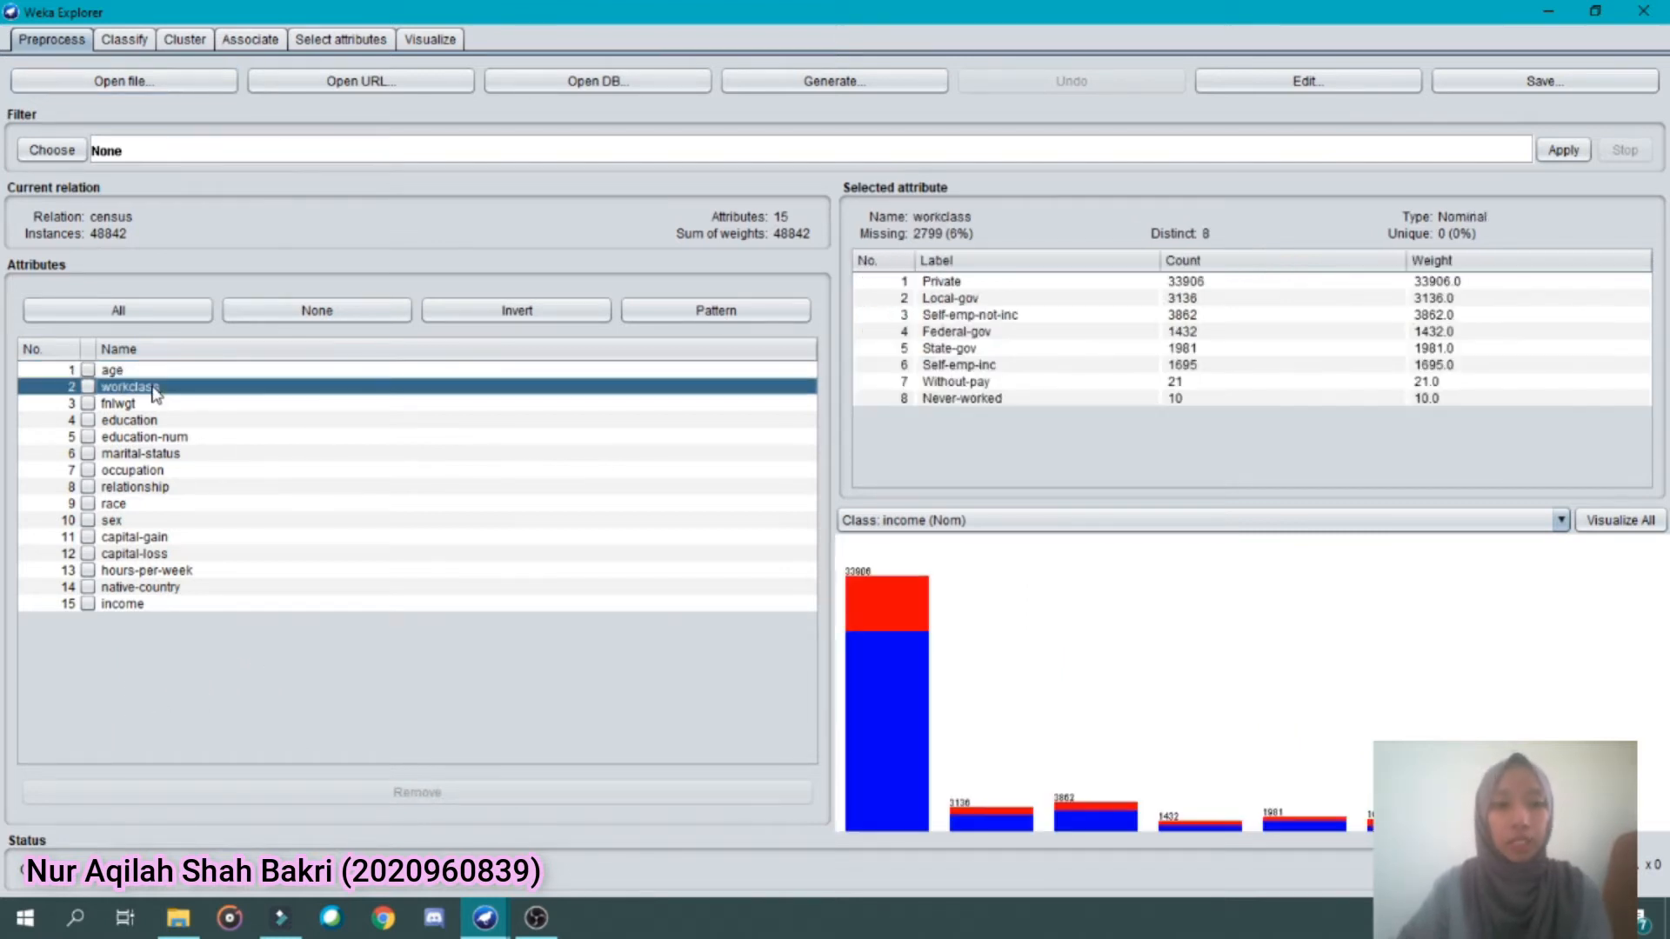
left_click(162, 471)
left_click(178, 591)
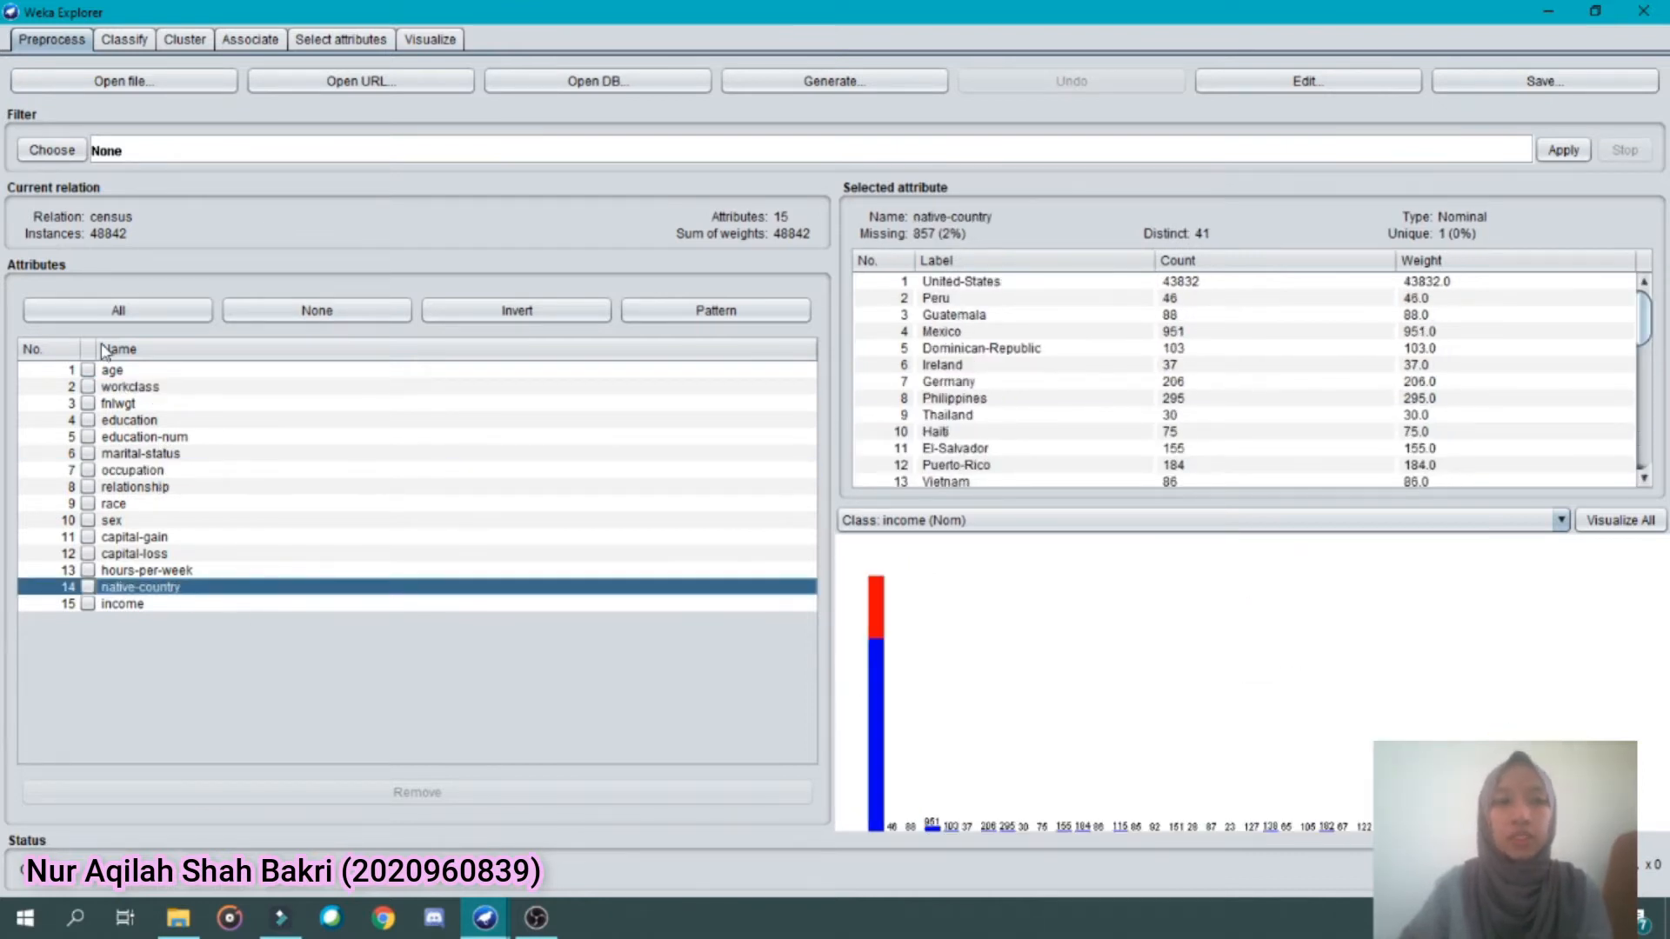
Choose the unsupervised instance filter RemoveWithValues for the census data
left_click(64, 151)
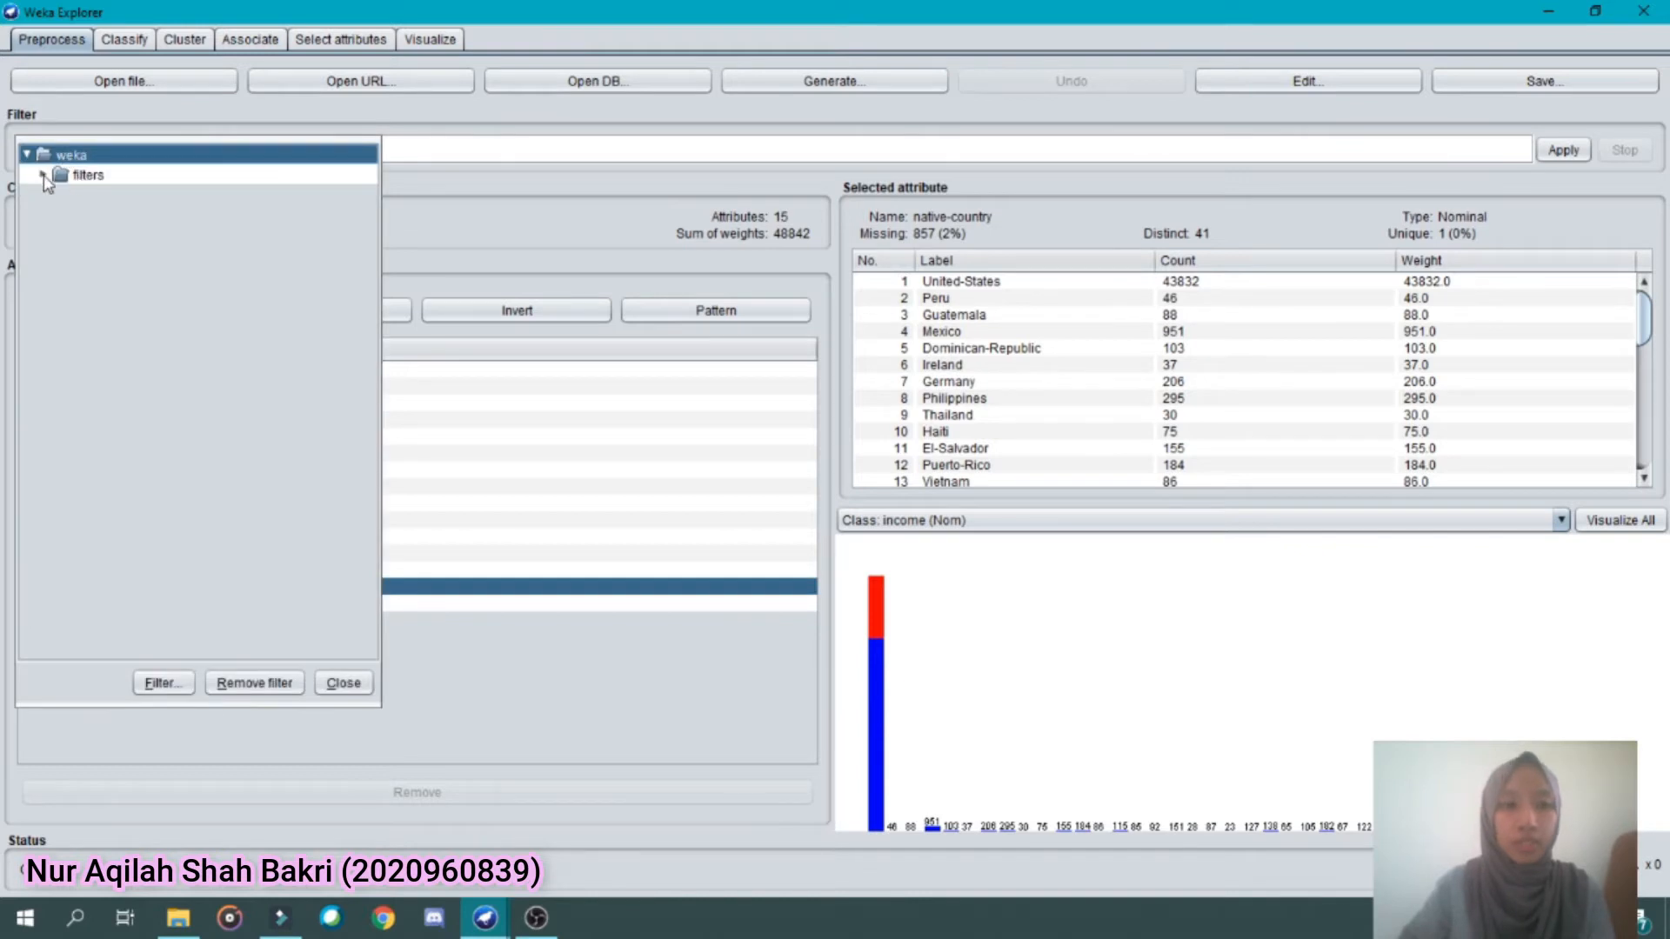
left_click(44, 176)
left_click(60, 274)
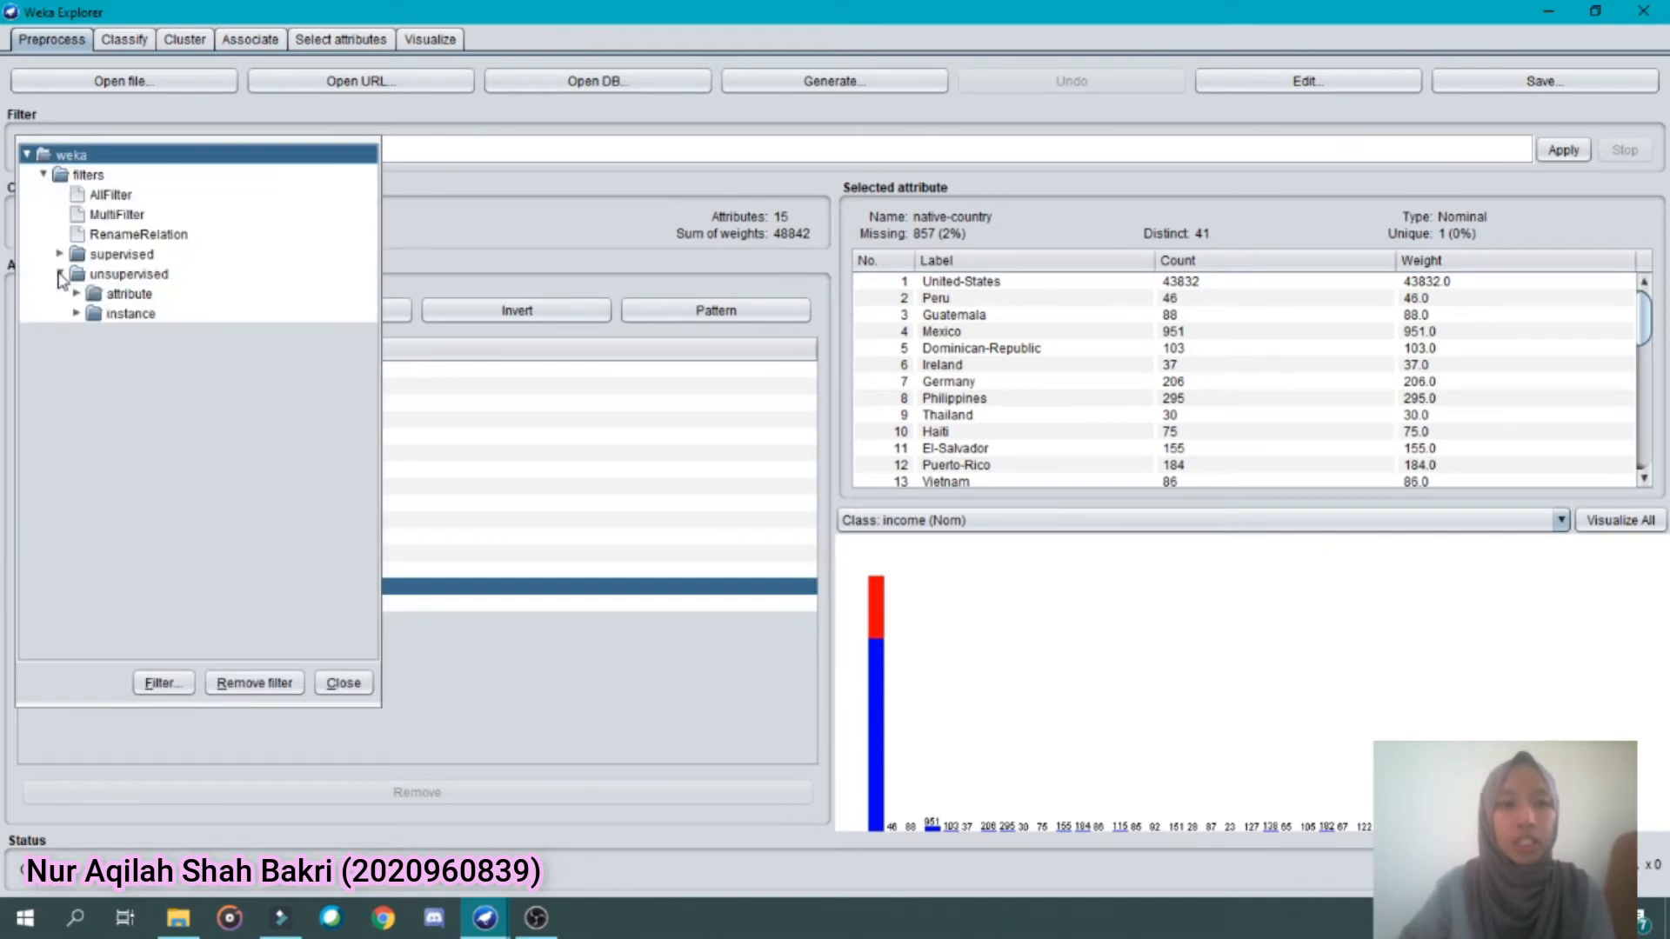
left_click(77, 314)
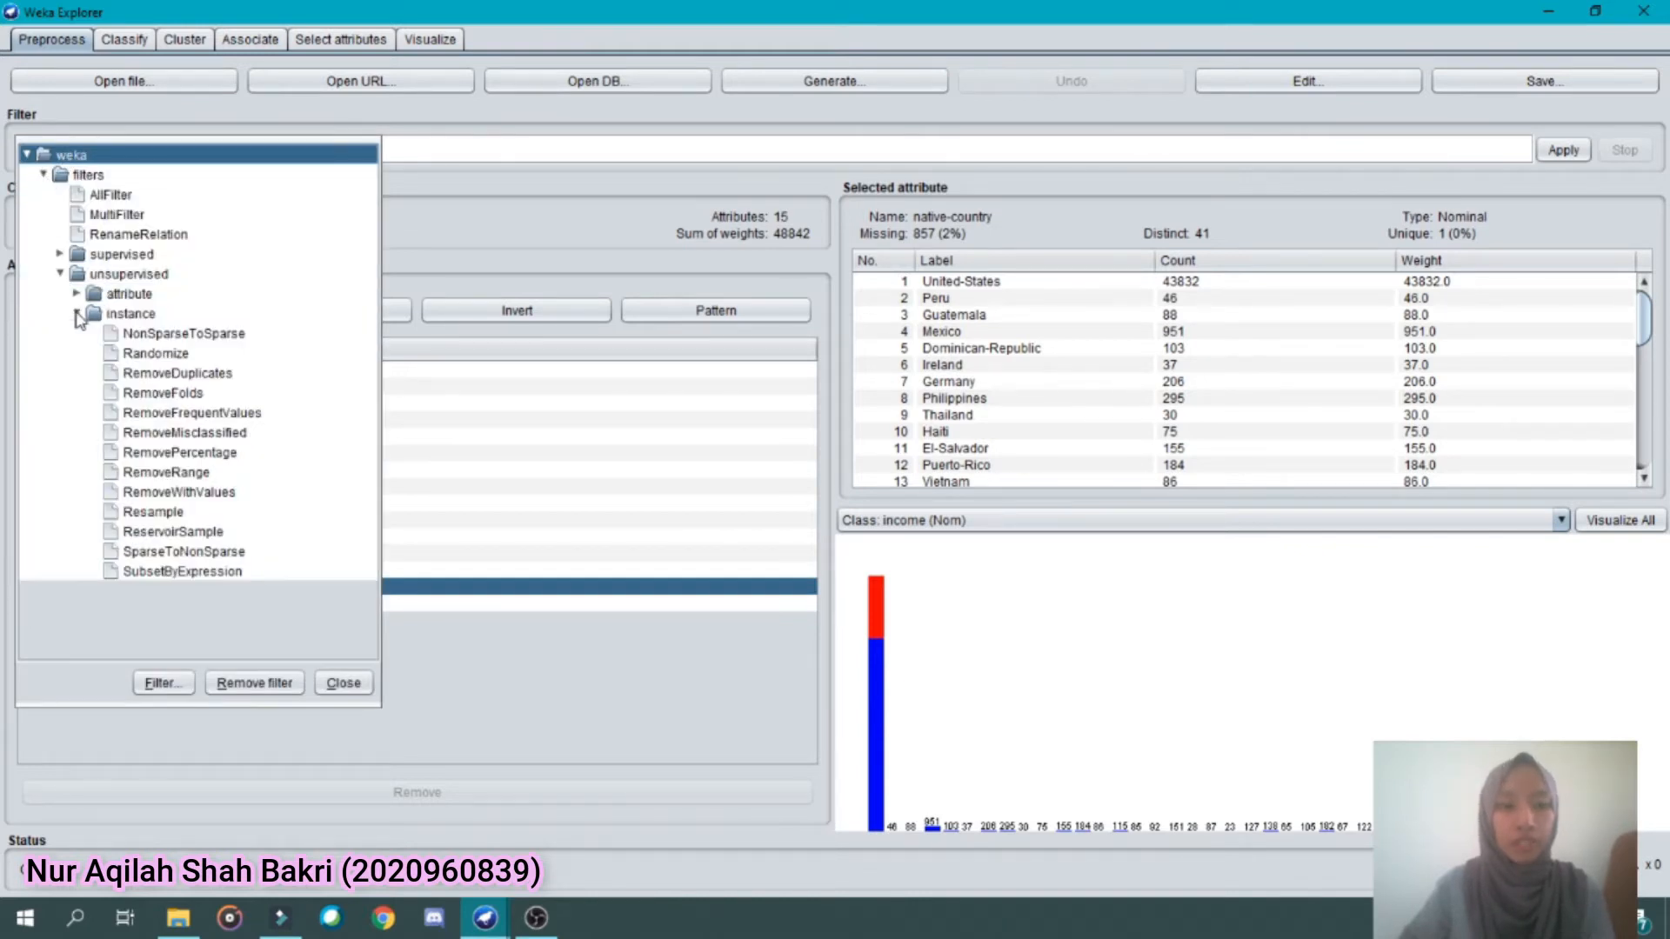
left_click(173, 493)
Configure the RemoveWithValues filter with attributeIndex 2, invertSelection True and matchMissingValues True
left_click(138, 152)
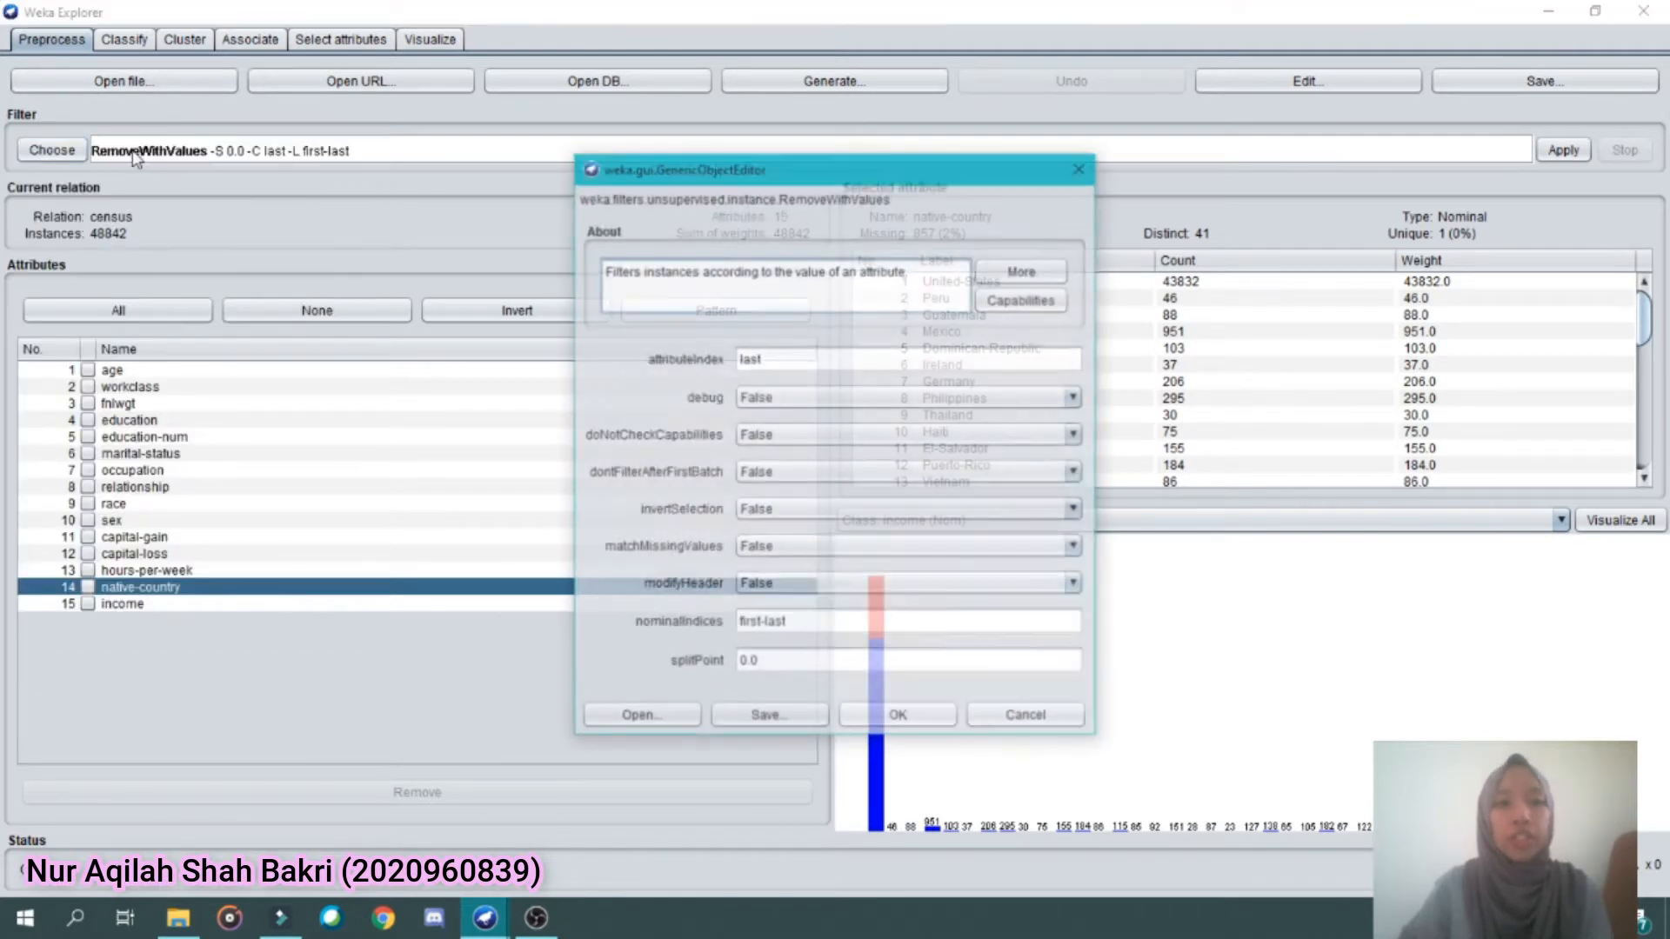
left_click_drag(785, 358, 677, 364)
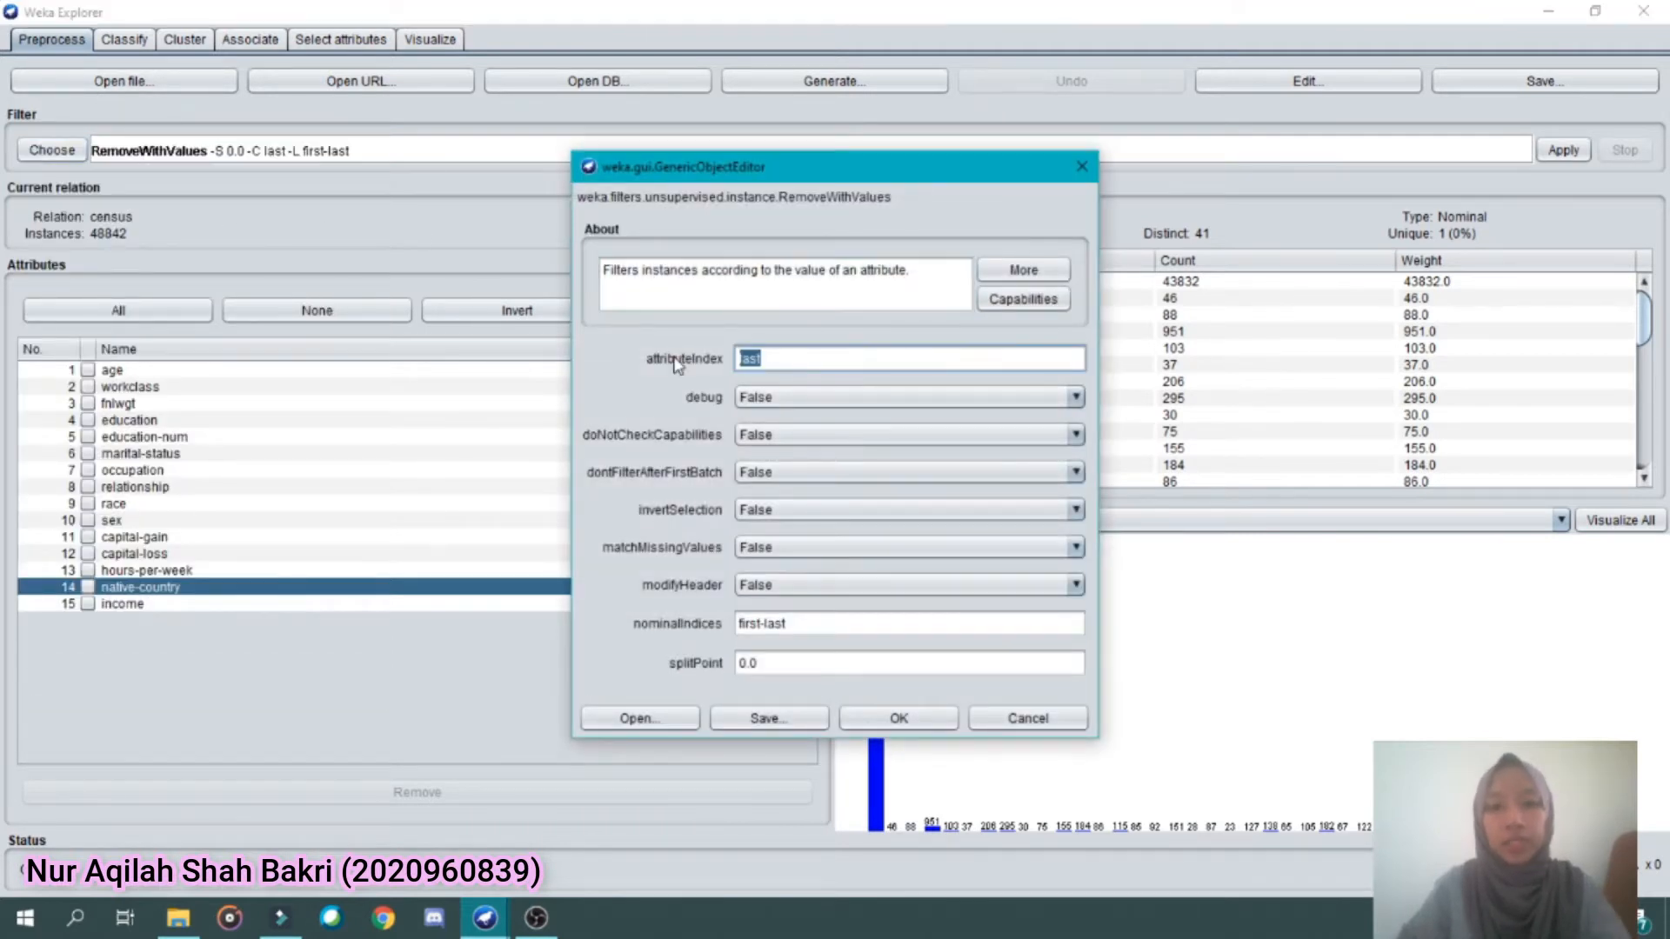
key("BackSpace")
type("2")
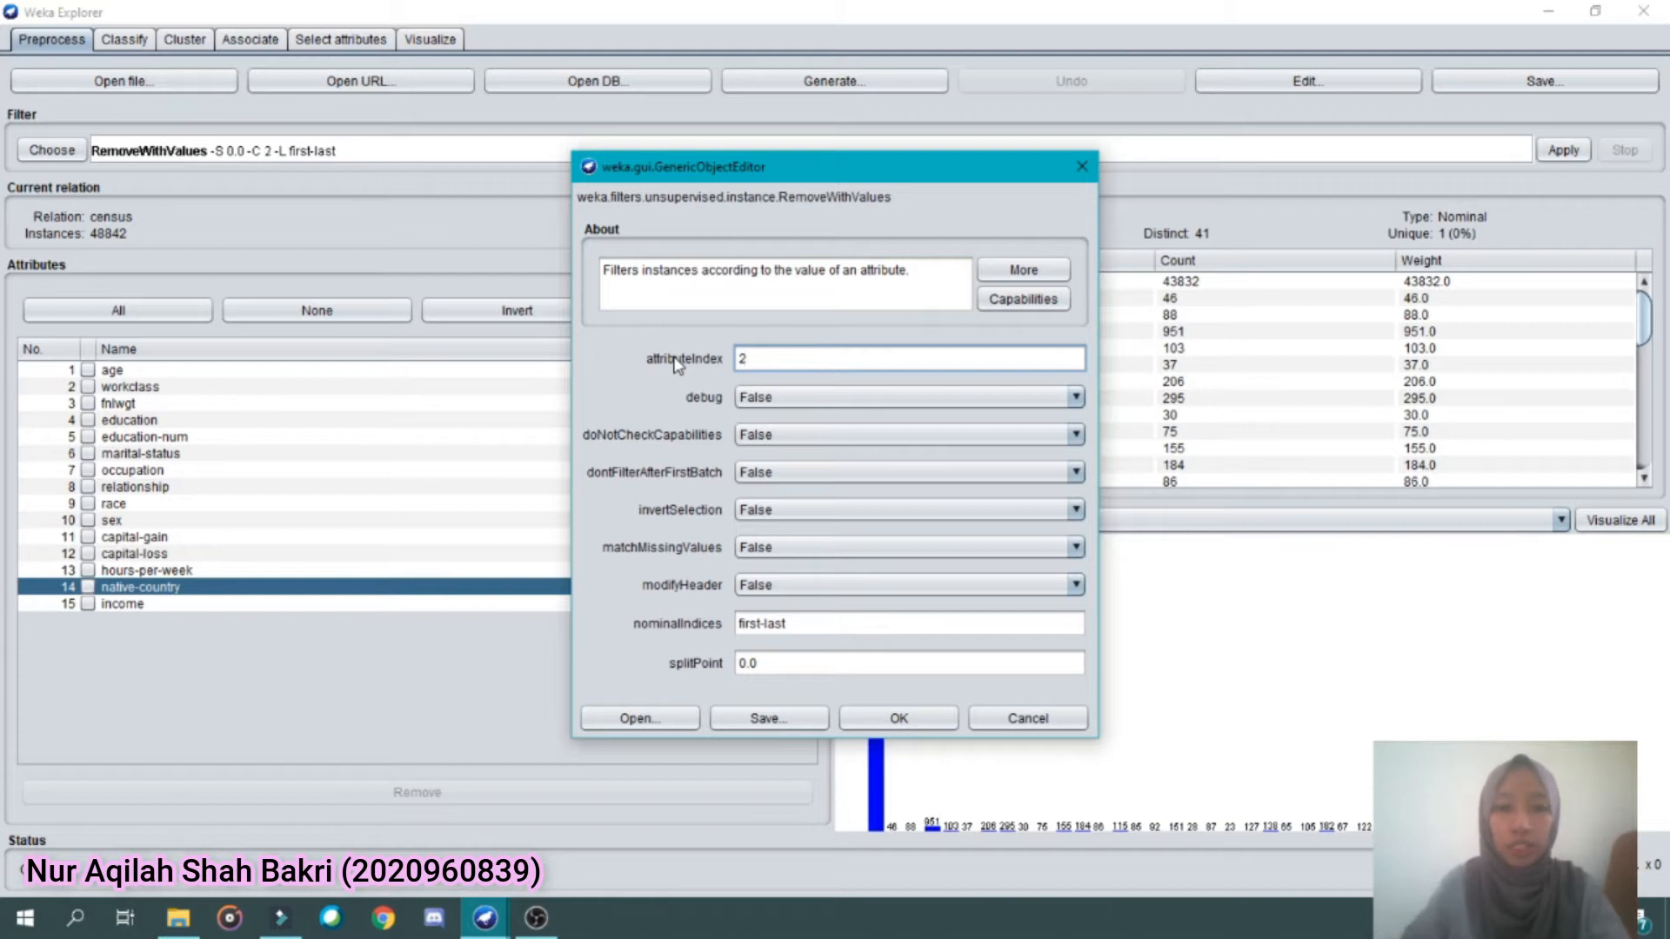
left_click(802, 510)
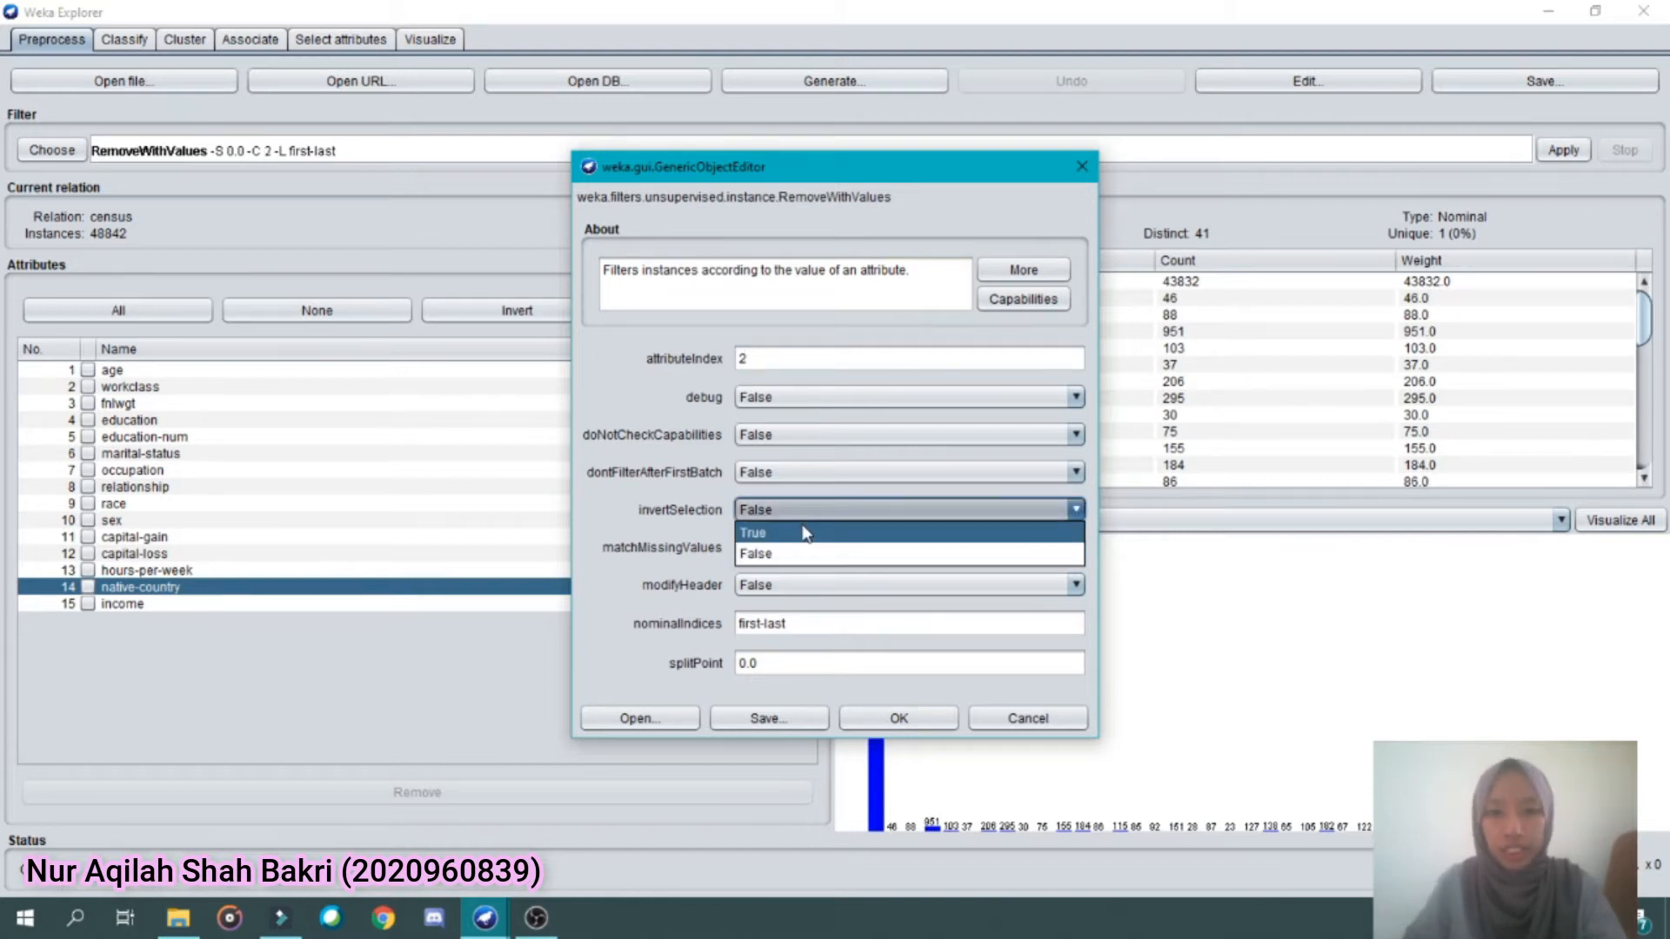
left_click(804, 530)
left_click(805, 549)
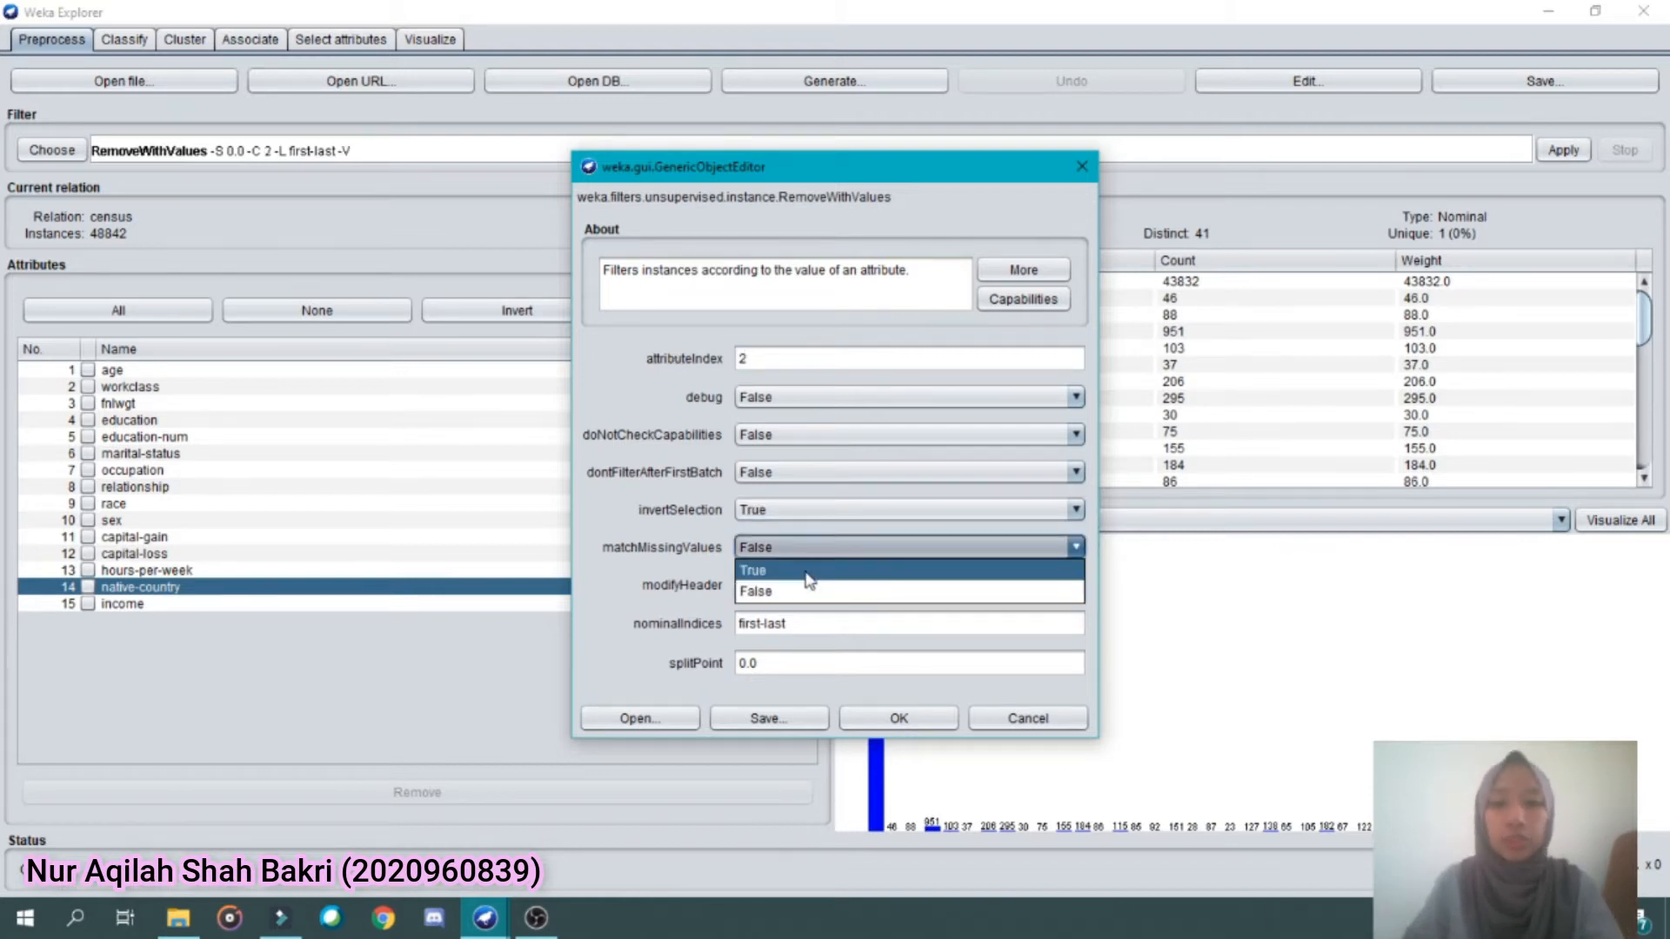
left_click(806, 566)
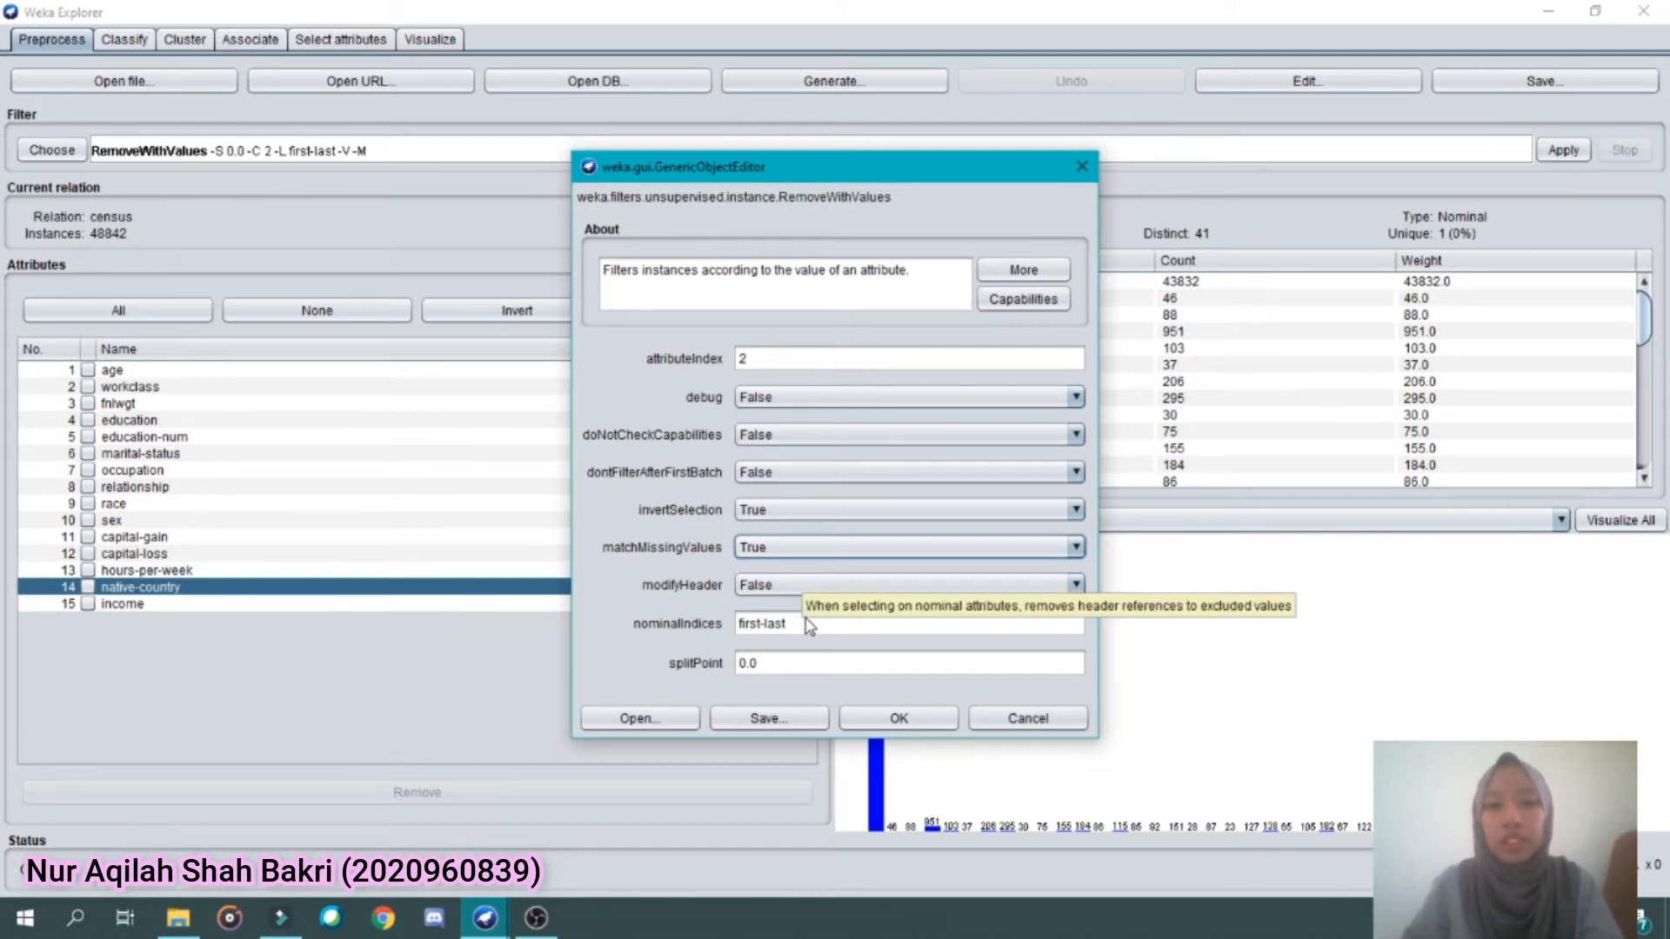
Clear the filter's nominalIndices value, accept the settings and apply the filter to the workclass attribute
left_click_drag(807, 624, 725, 626)
key("BackSpace")
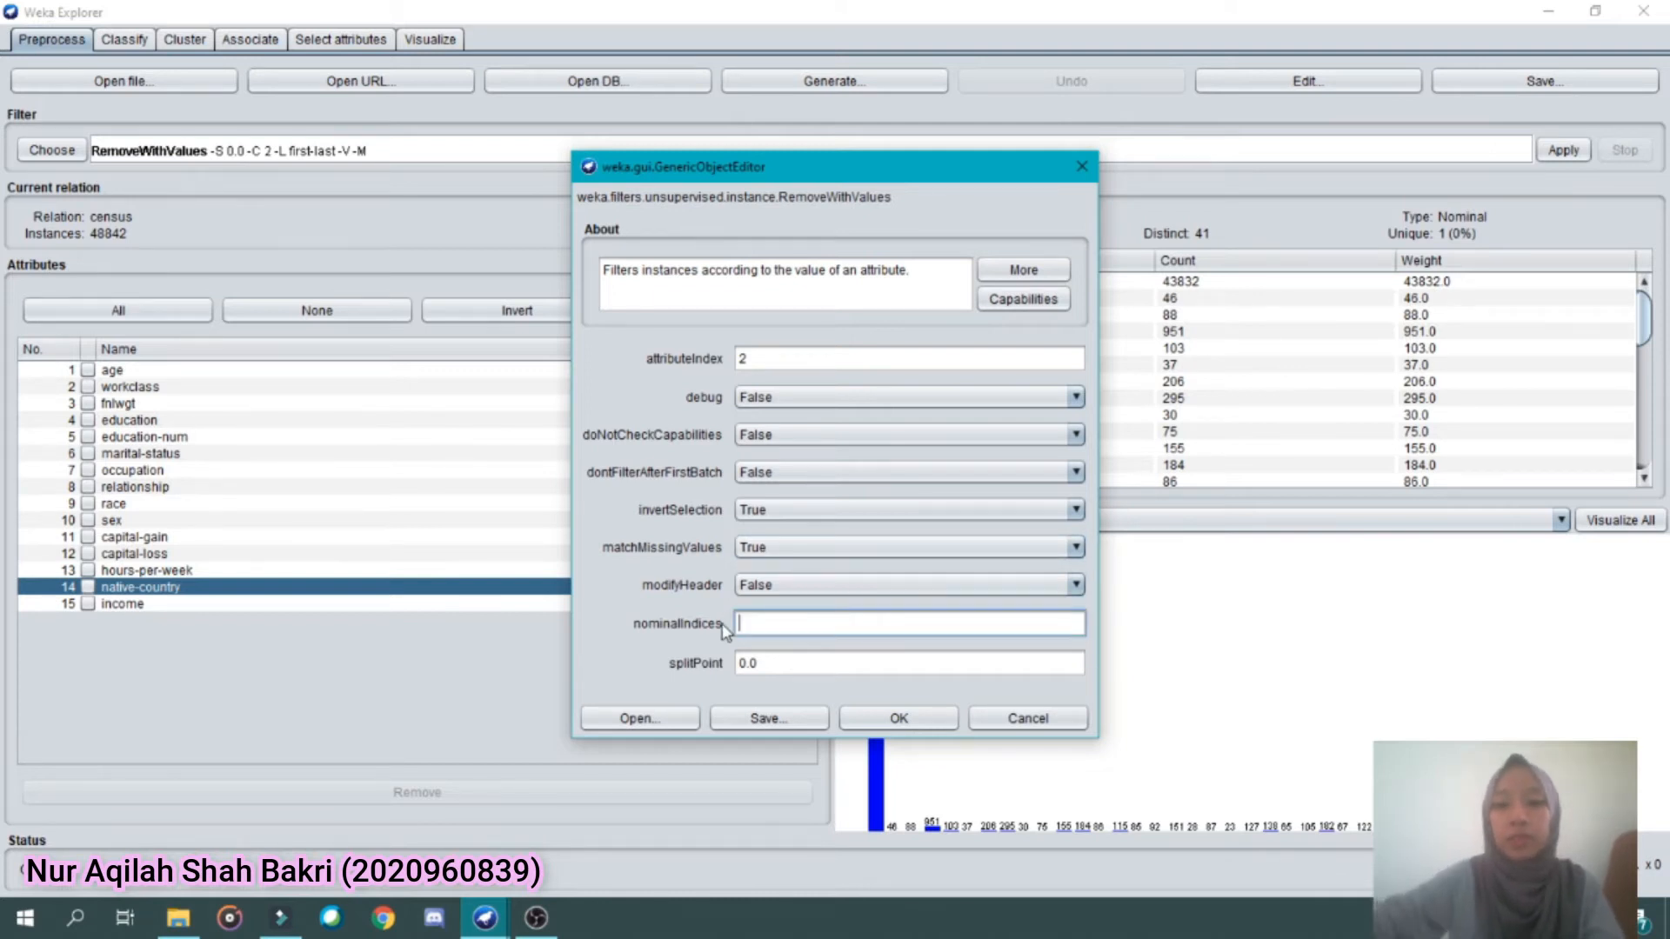
left_click(895, 719)
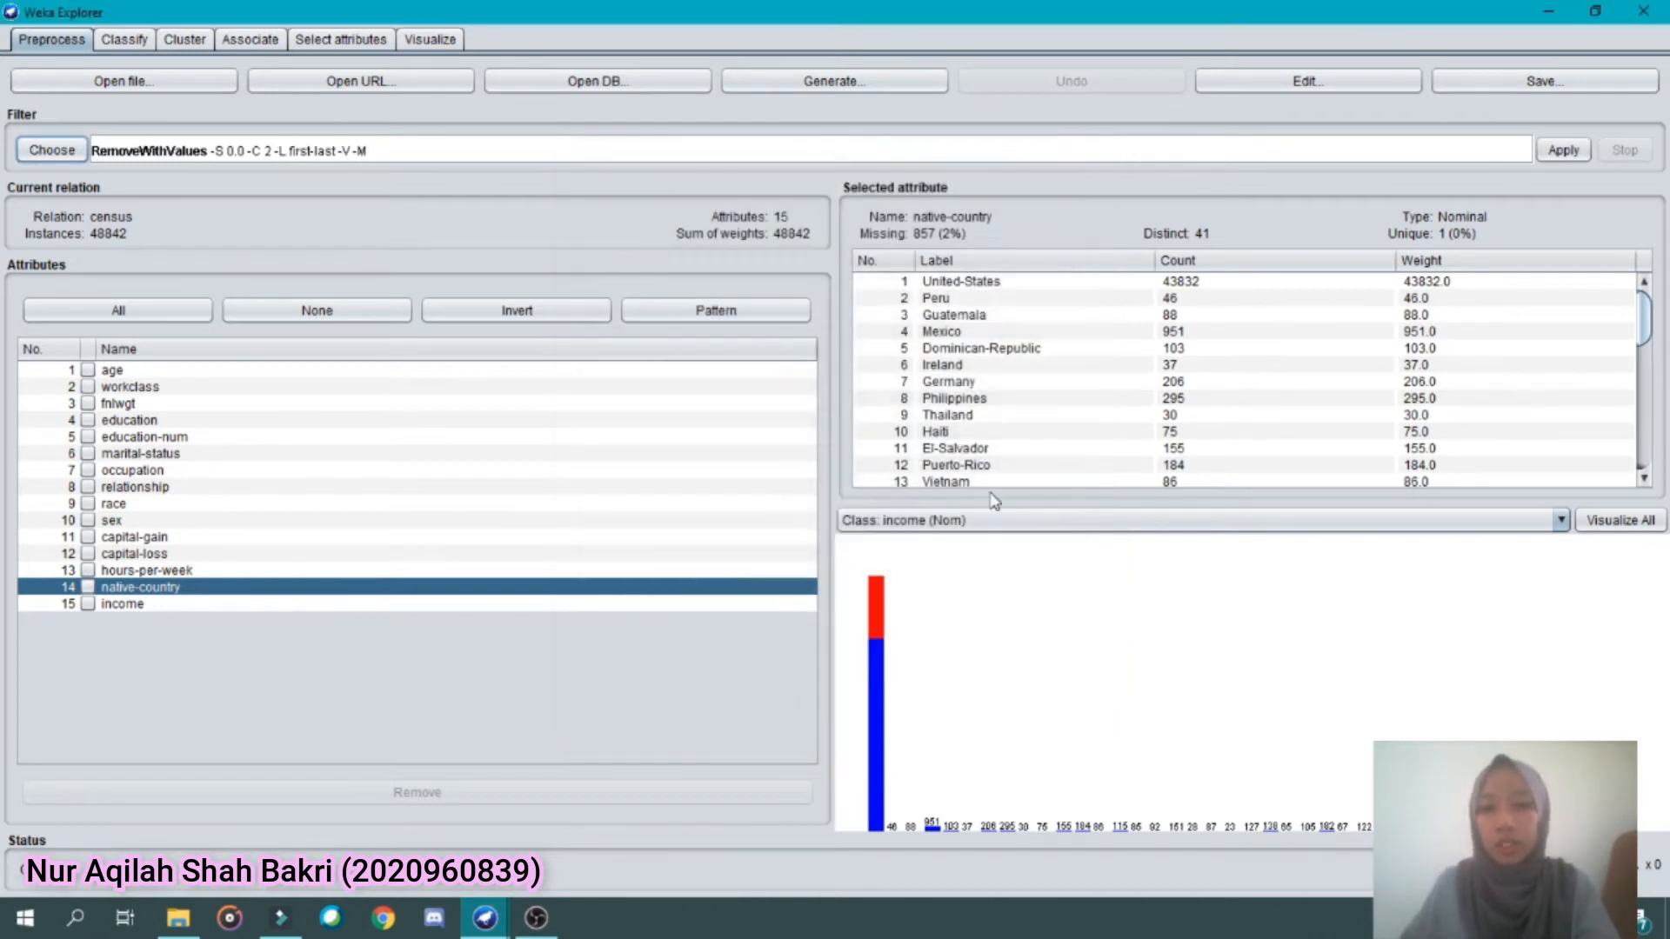
left_click(1562, 149)
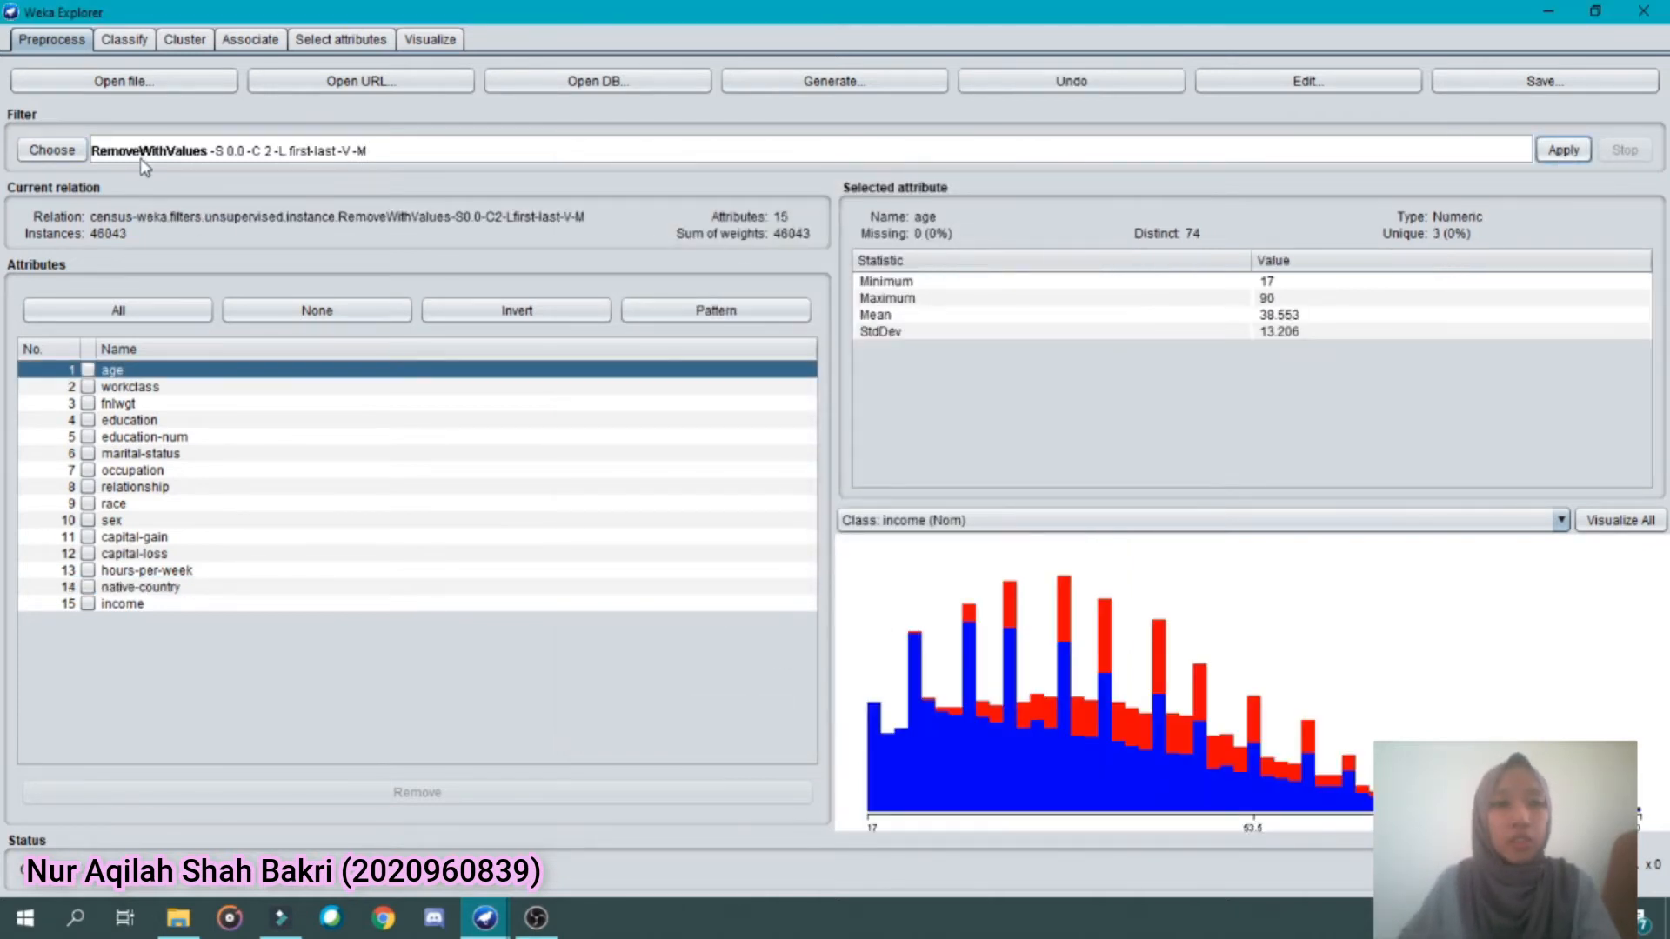
Set the RemoveWithValues attributeIndex to 7 for occupation and apply the filter to the census data
left_click(149, 156)
left_click_drag(748, 358, 690, 364)
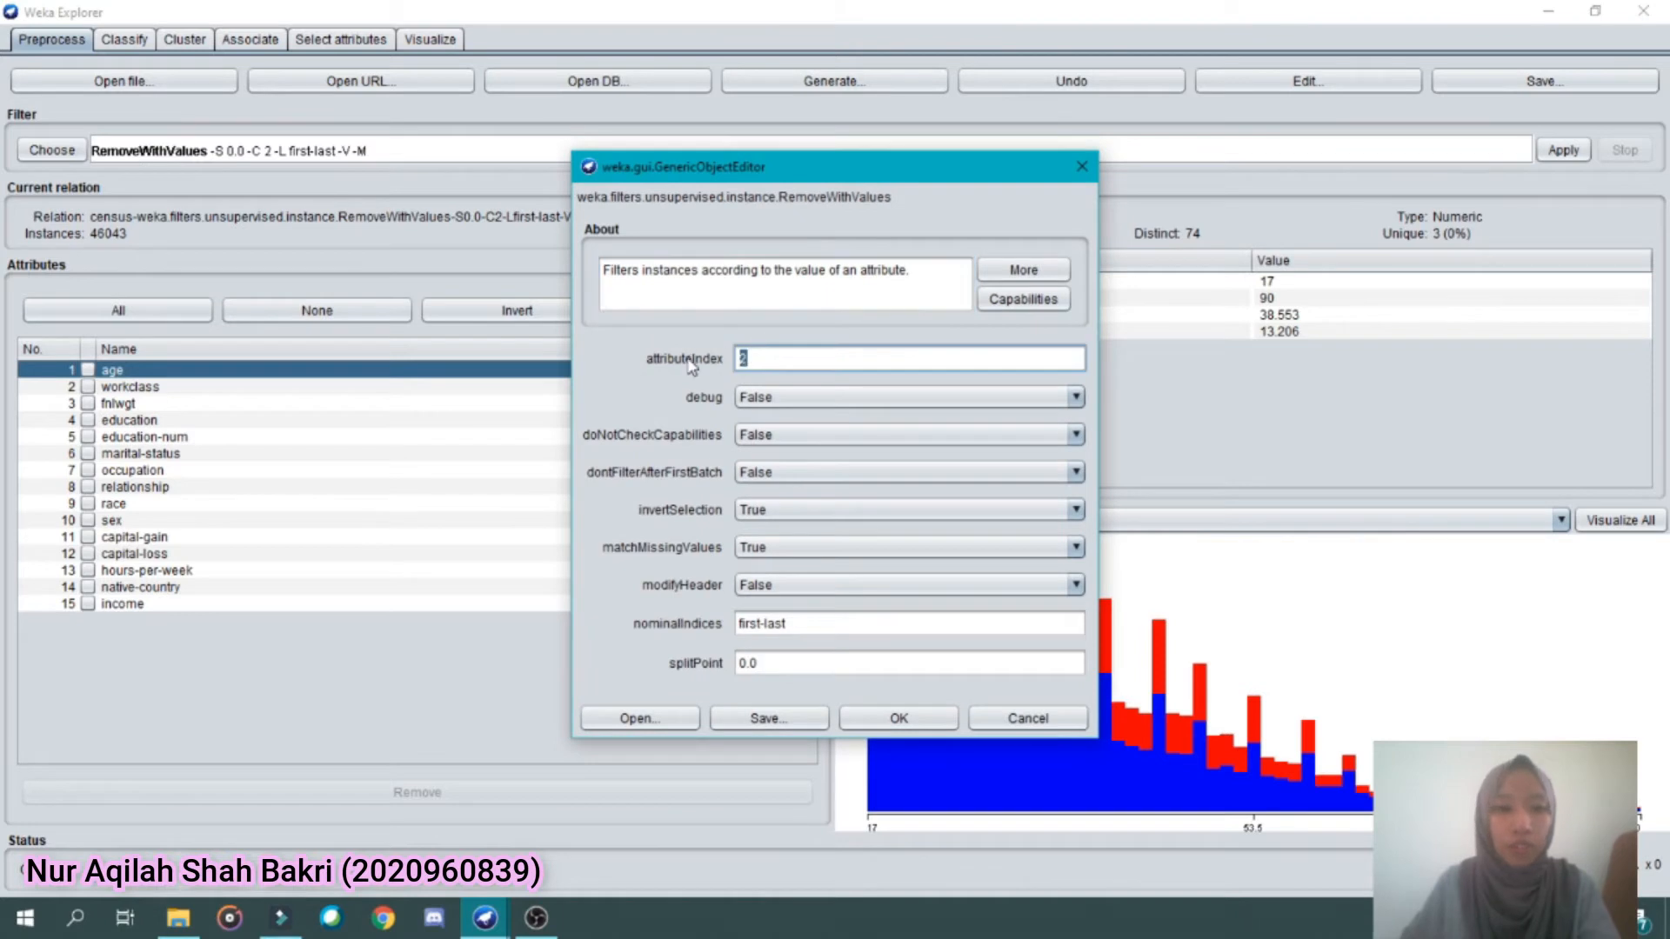
key("BackSpace")
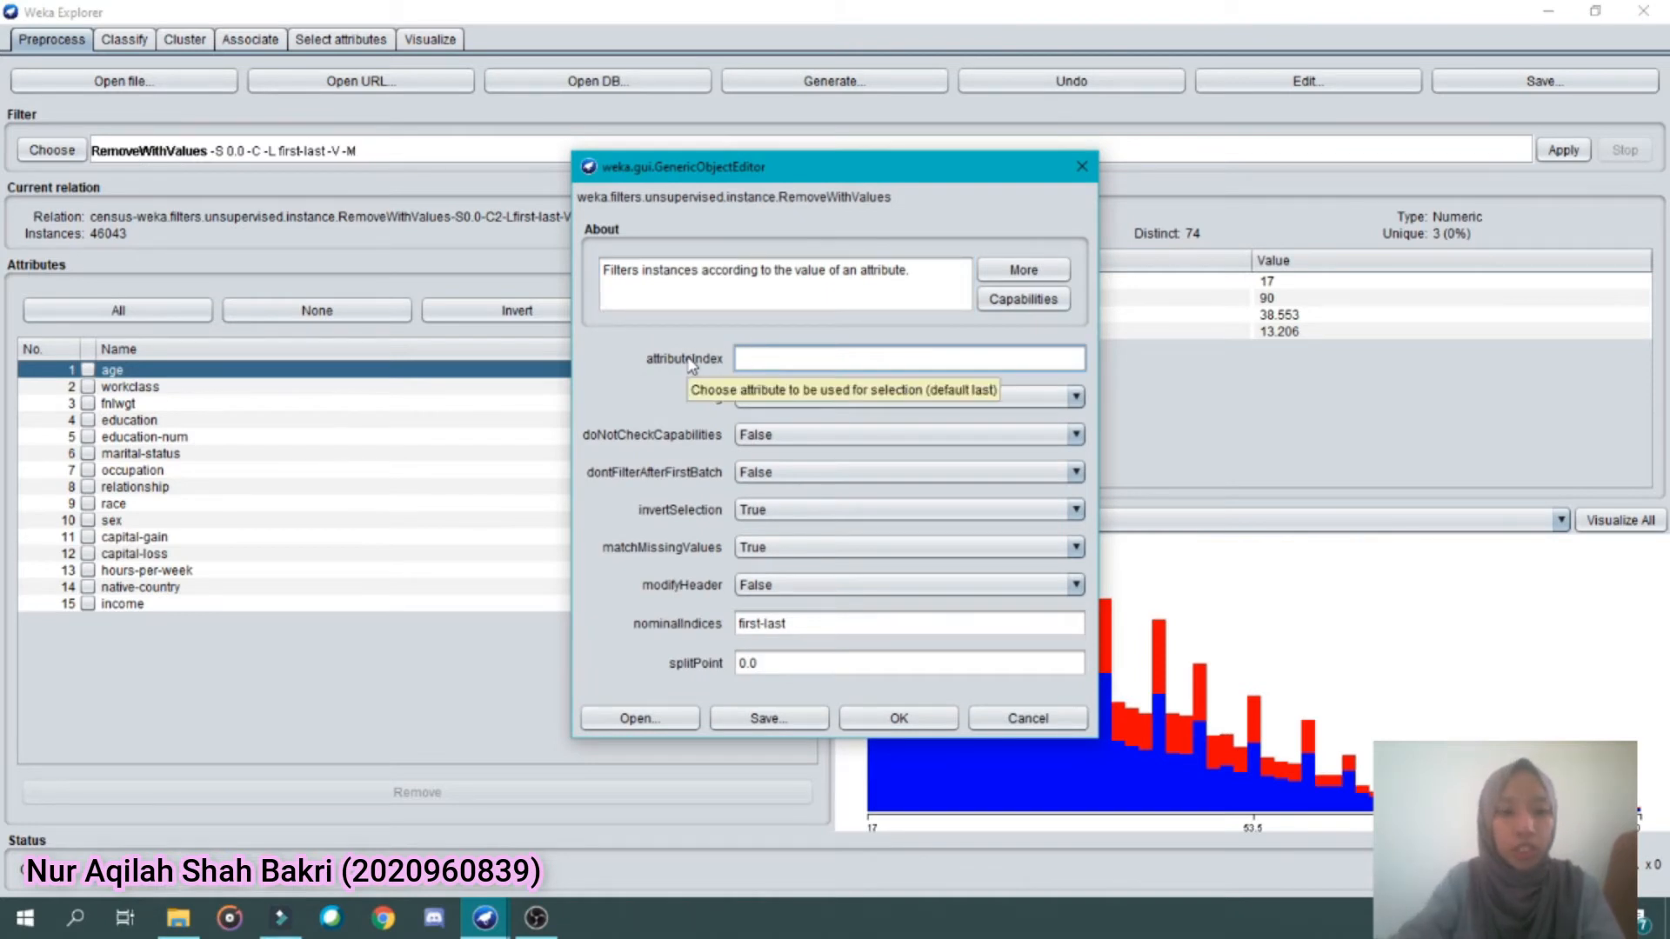
type("7")
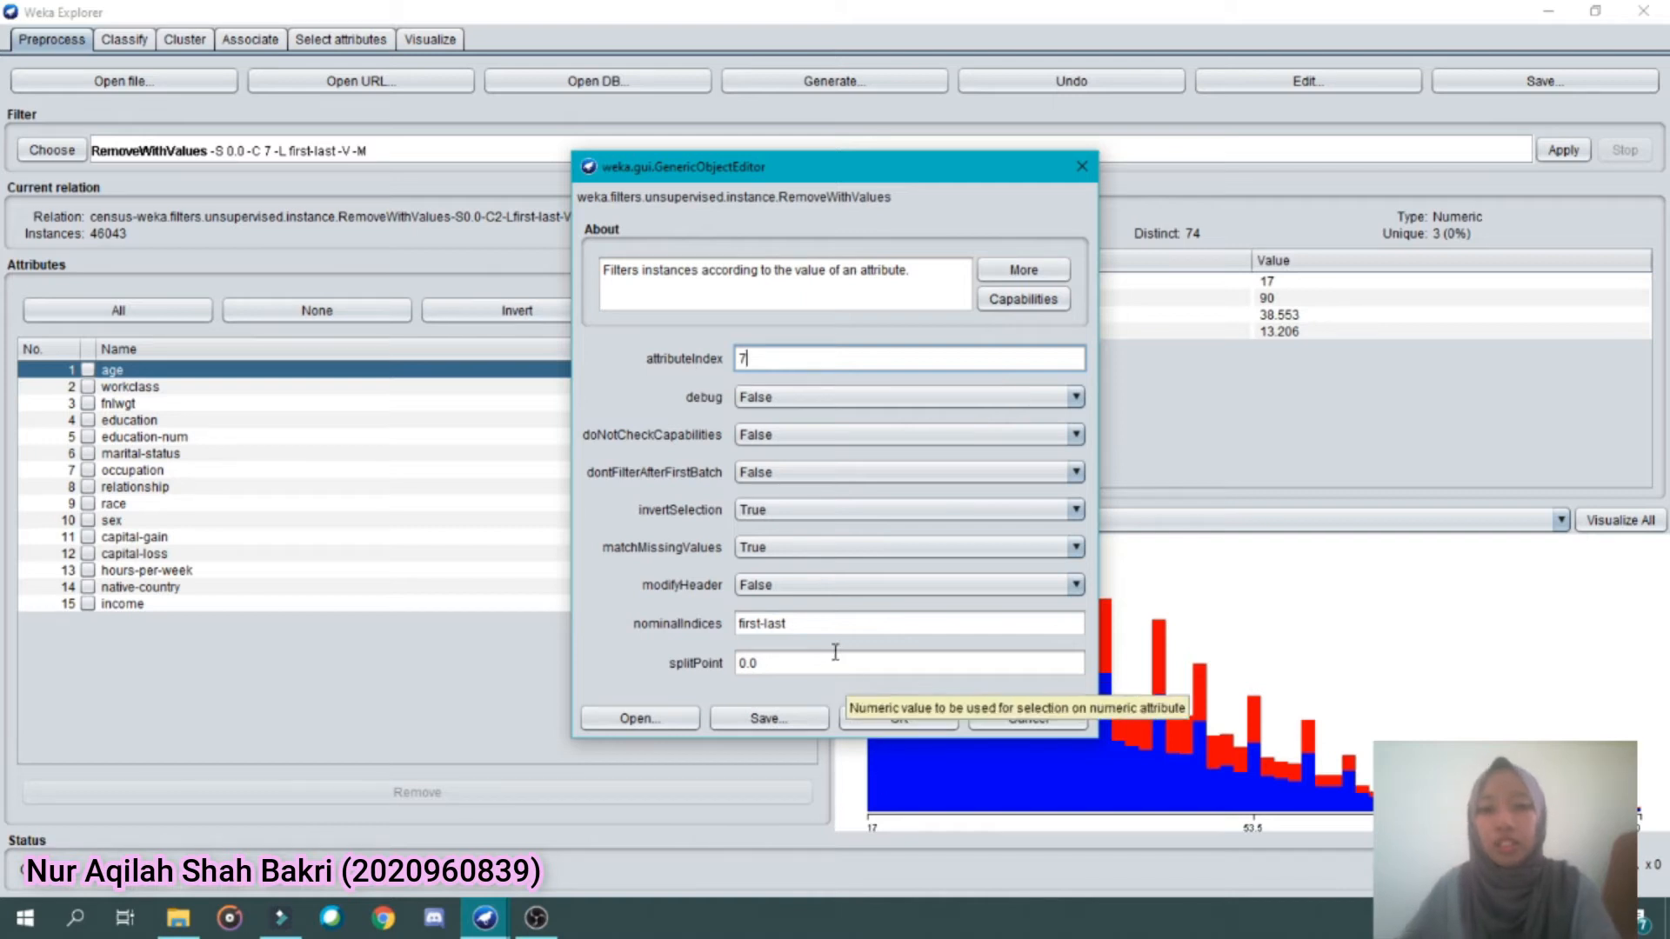
left_click(811, 627)
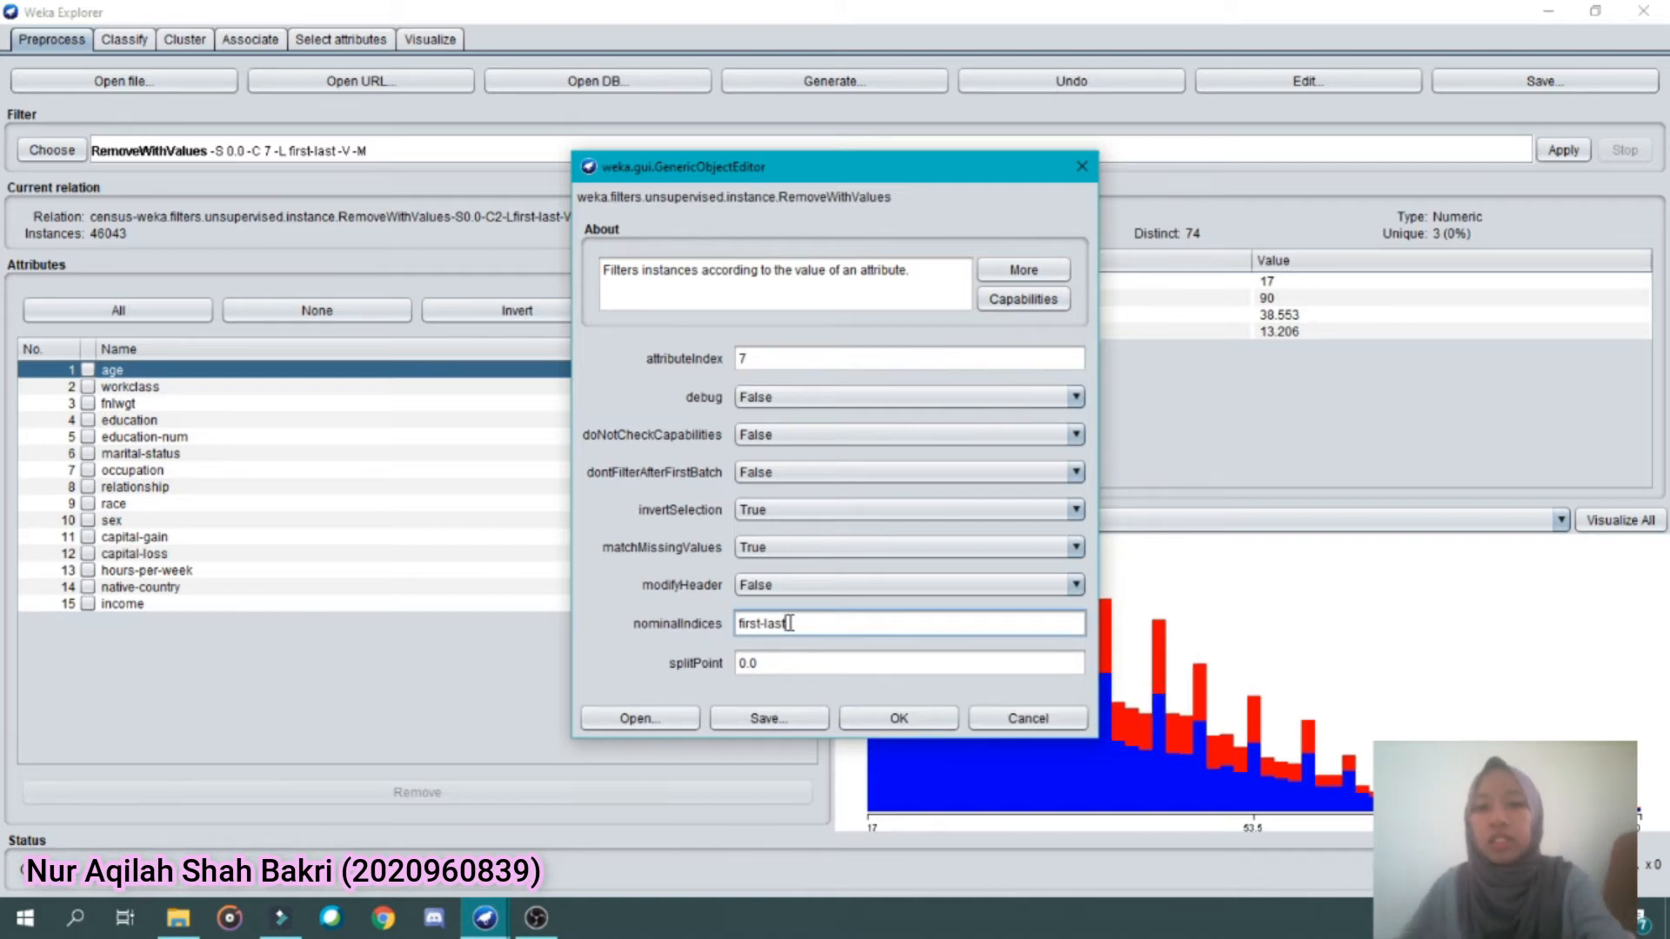
left_click(900, 719)
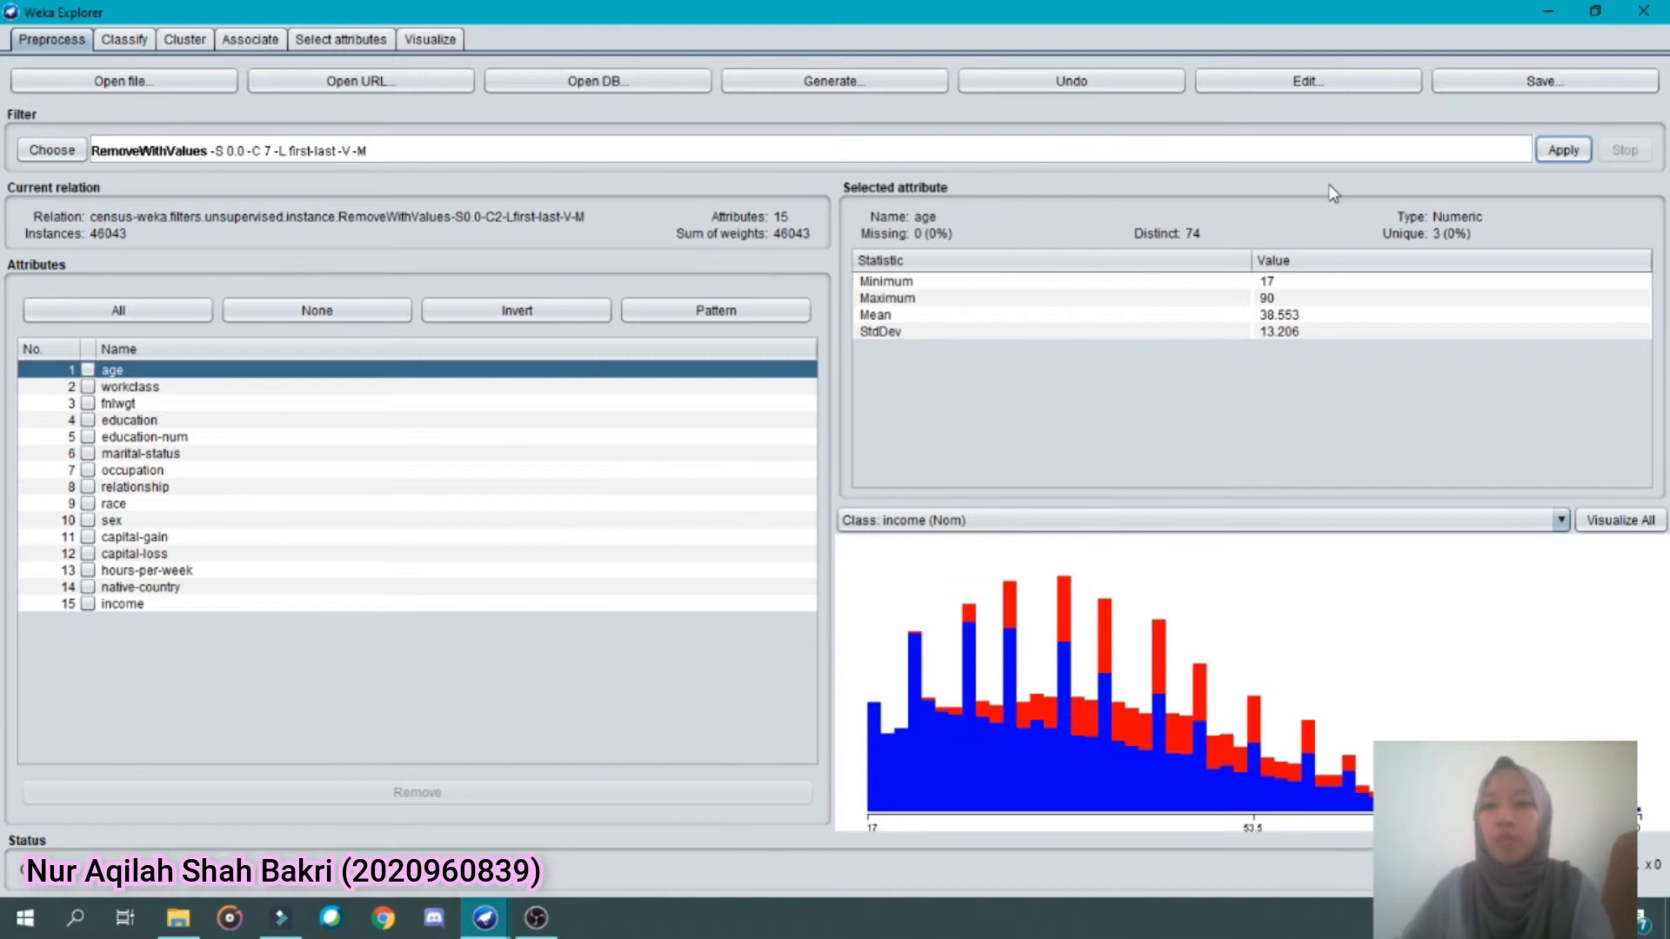
left_click(1563, 150)
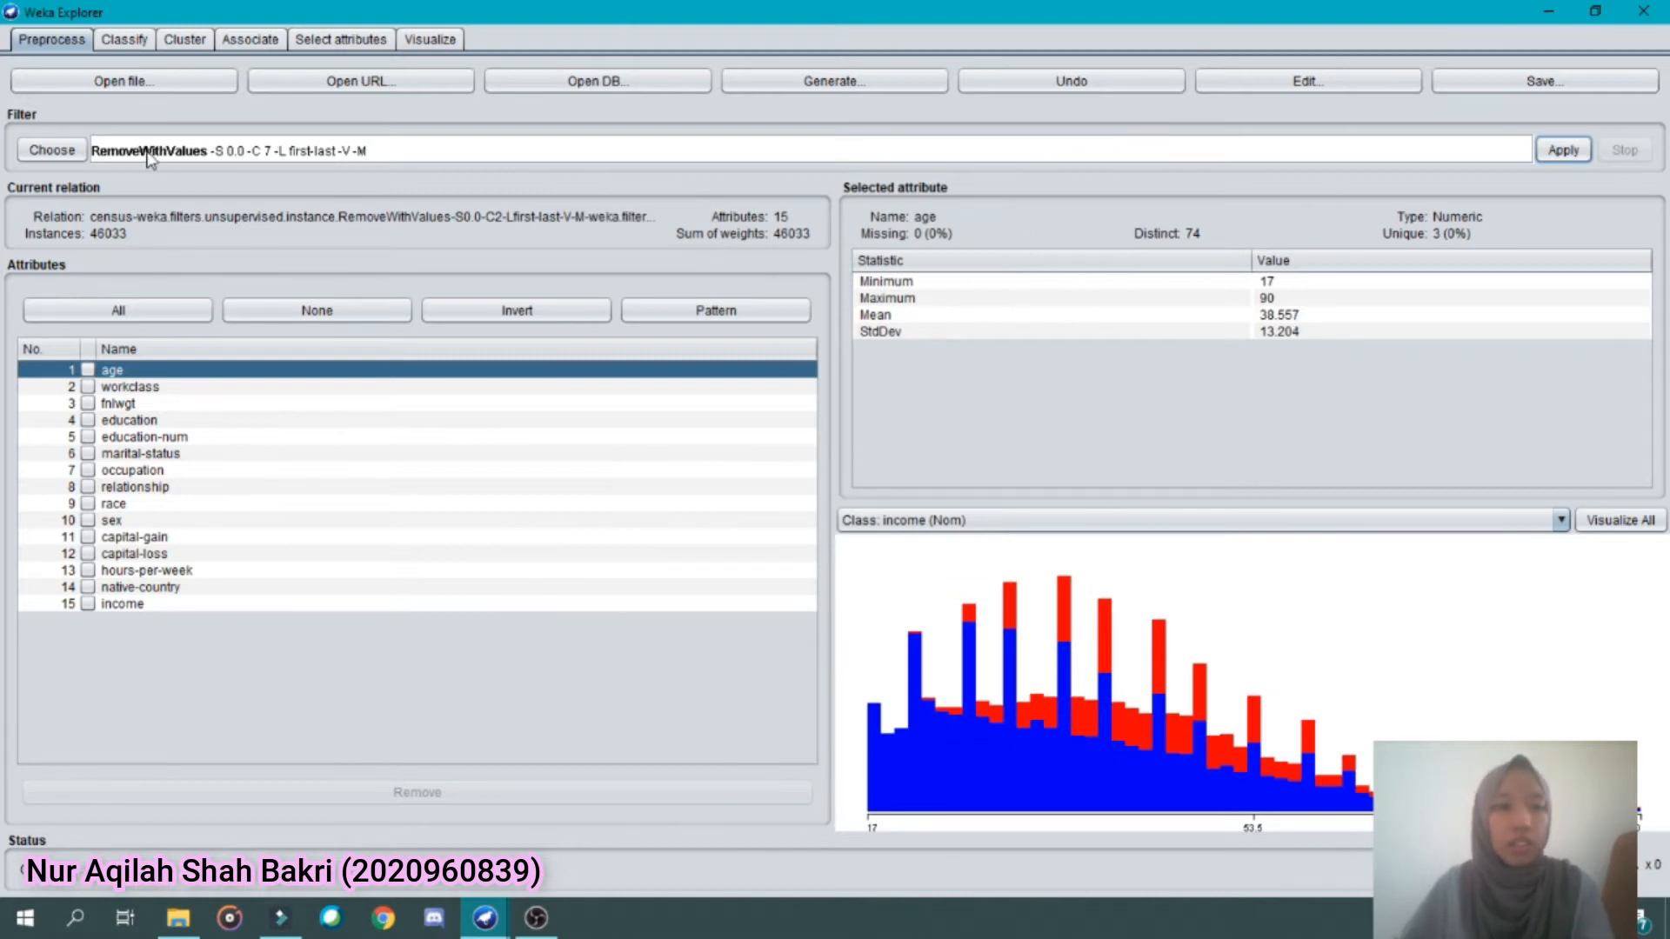
Set the RemoveWithValues attributeIndex to 14 for native-country, clear nominalIndices and apply the filter
left_click(150, 152)
double_click(764, 359)
type("14")
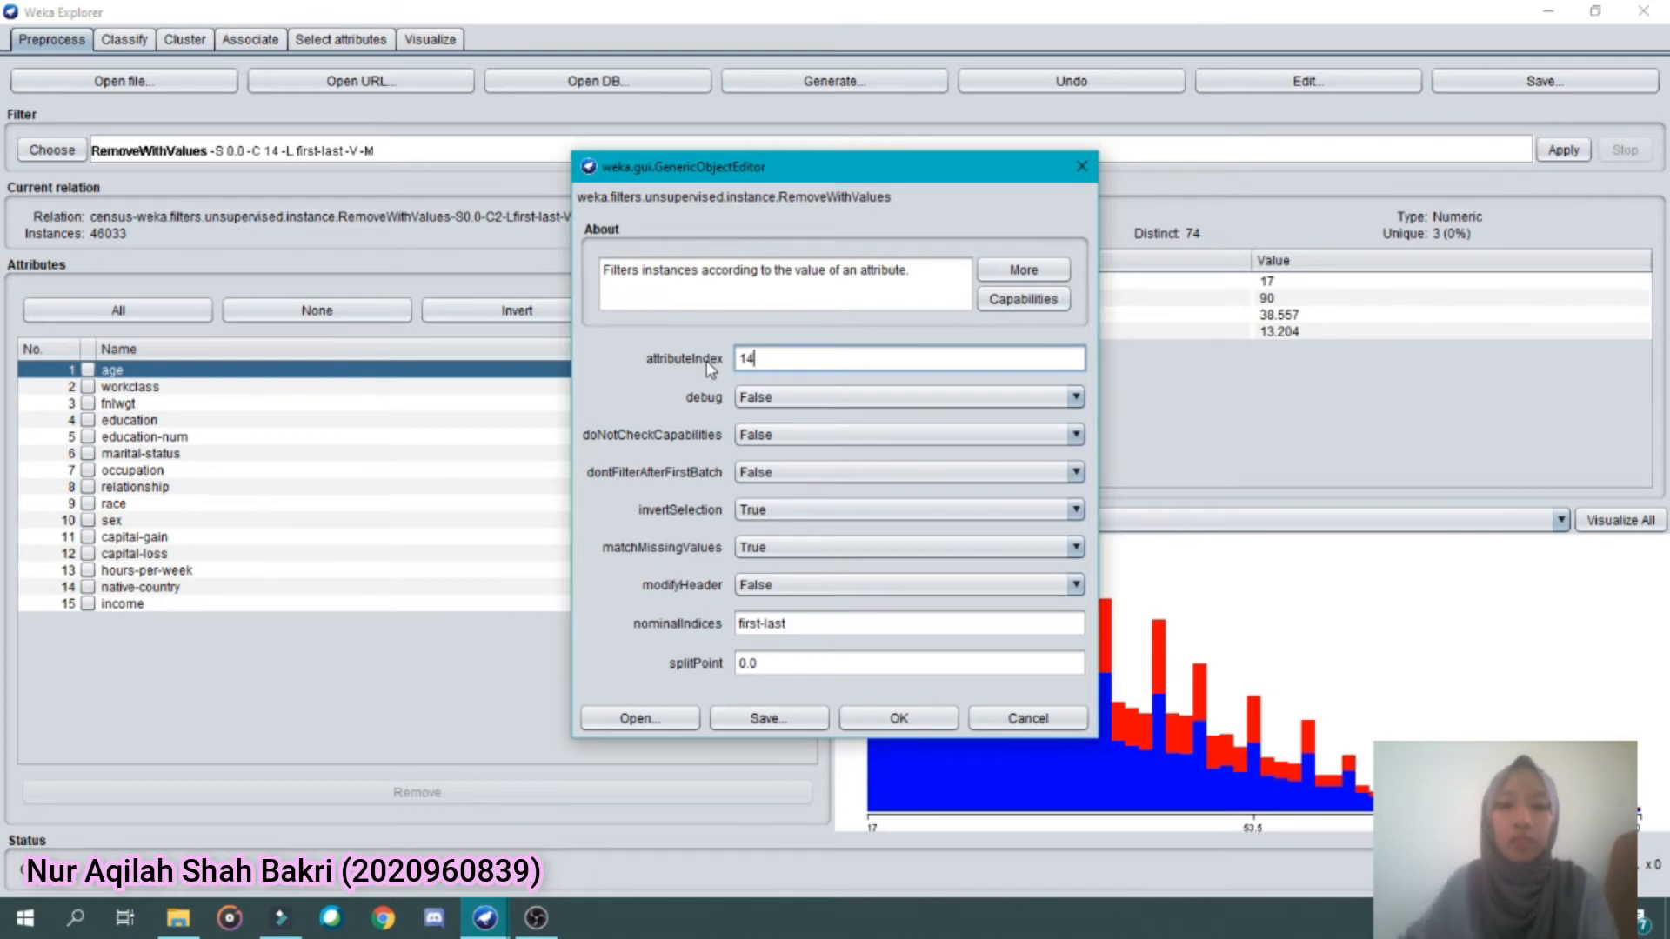
triple_click(838, 630)
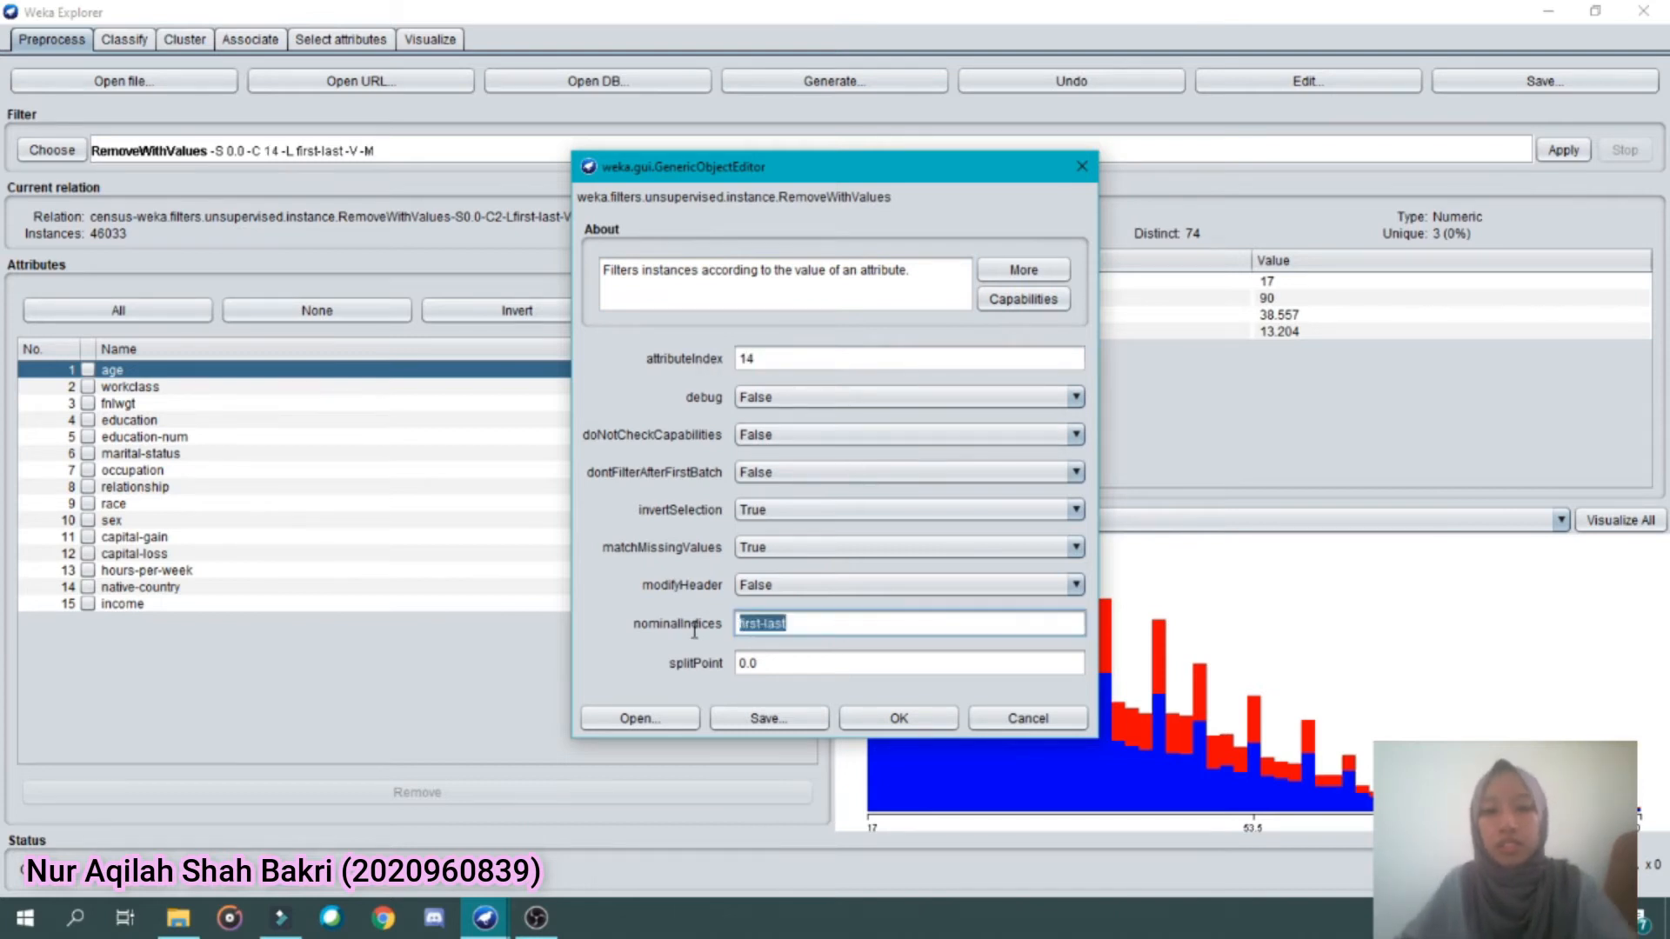
key("BackSpace")
left_click(930, 720)
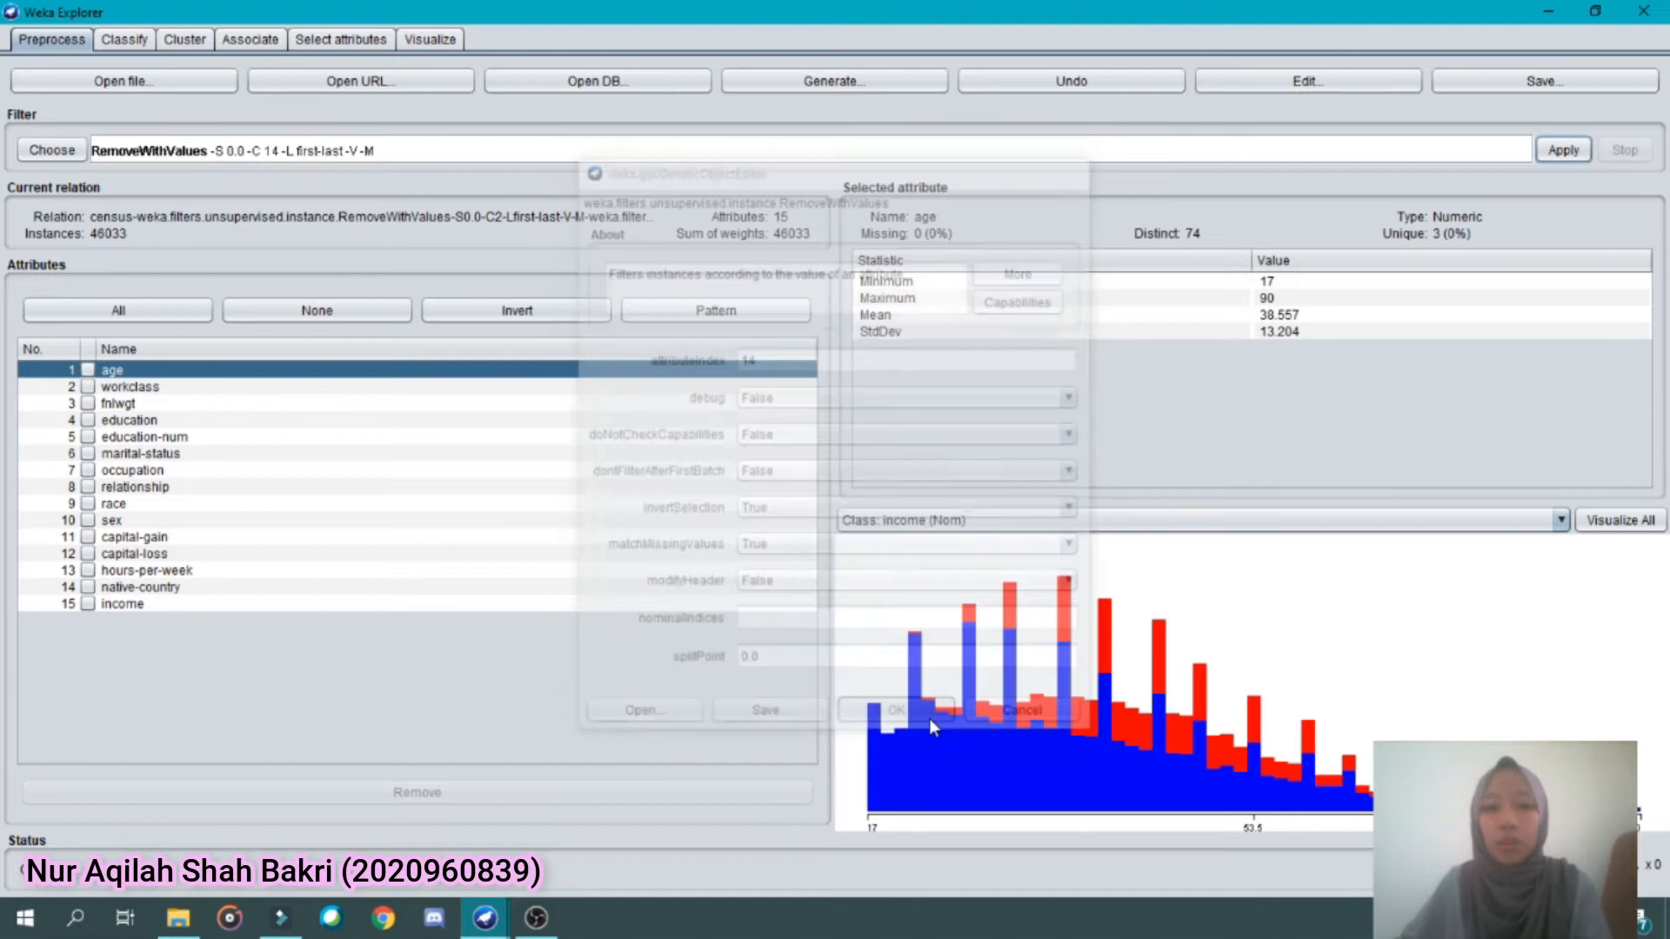
left_click(1557, 153)
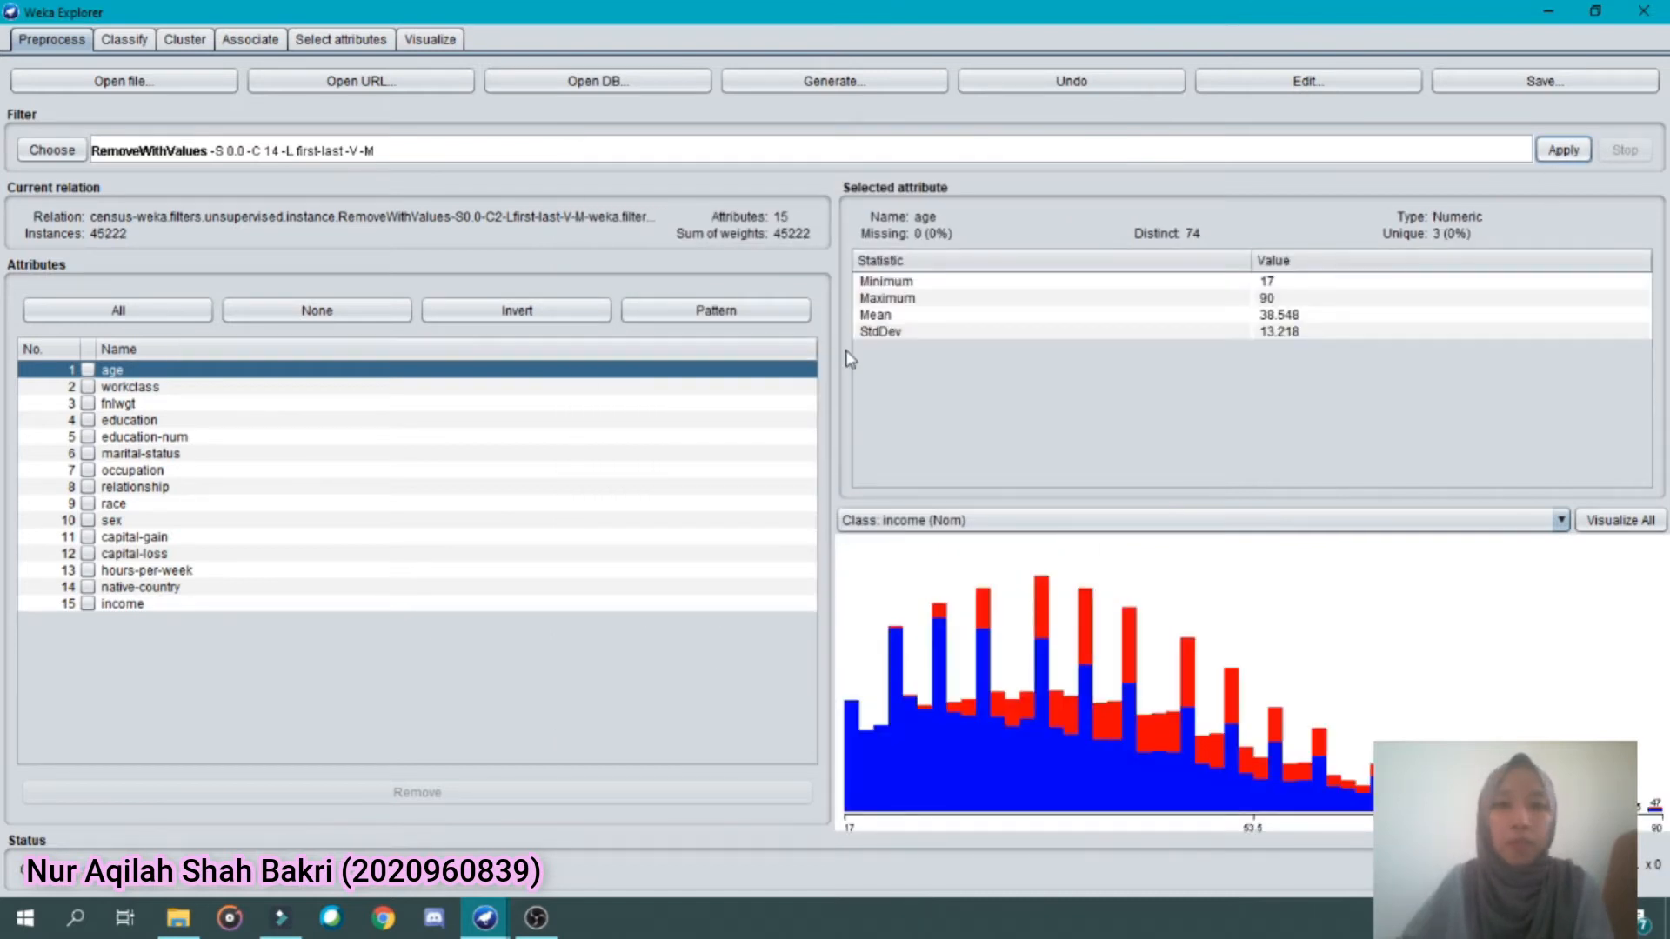
Check the missing values of workclass, occupation and native-country in the filtered census data
left_click(193, 395)
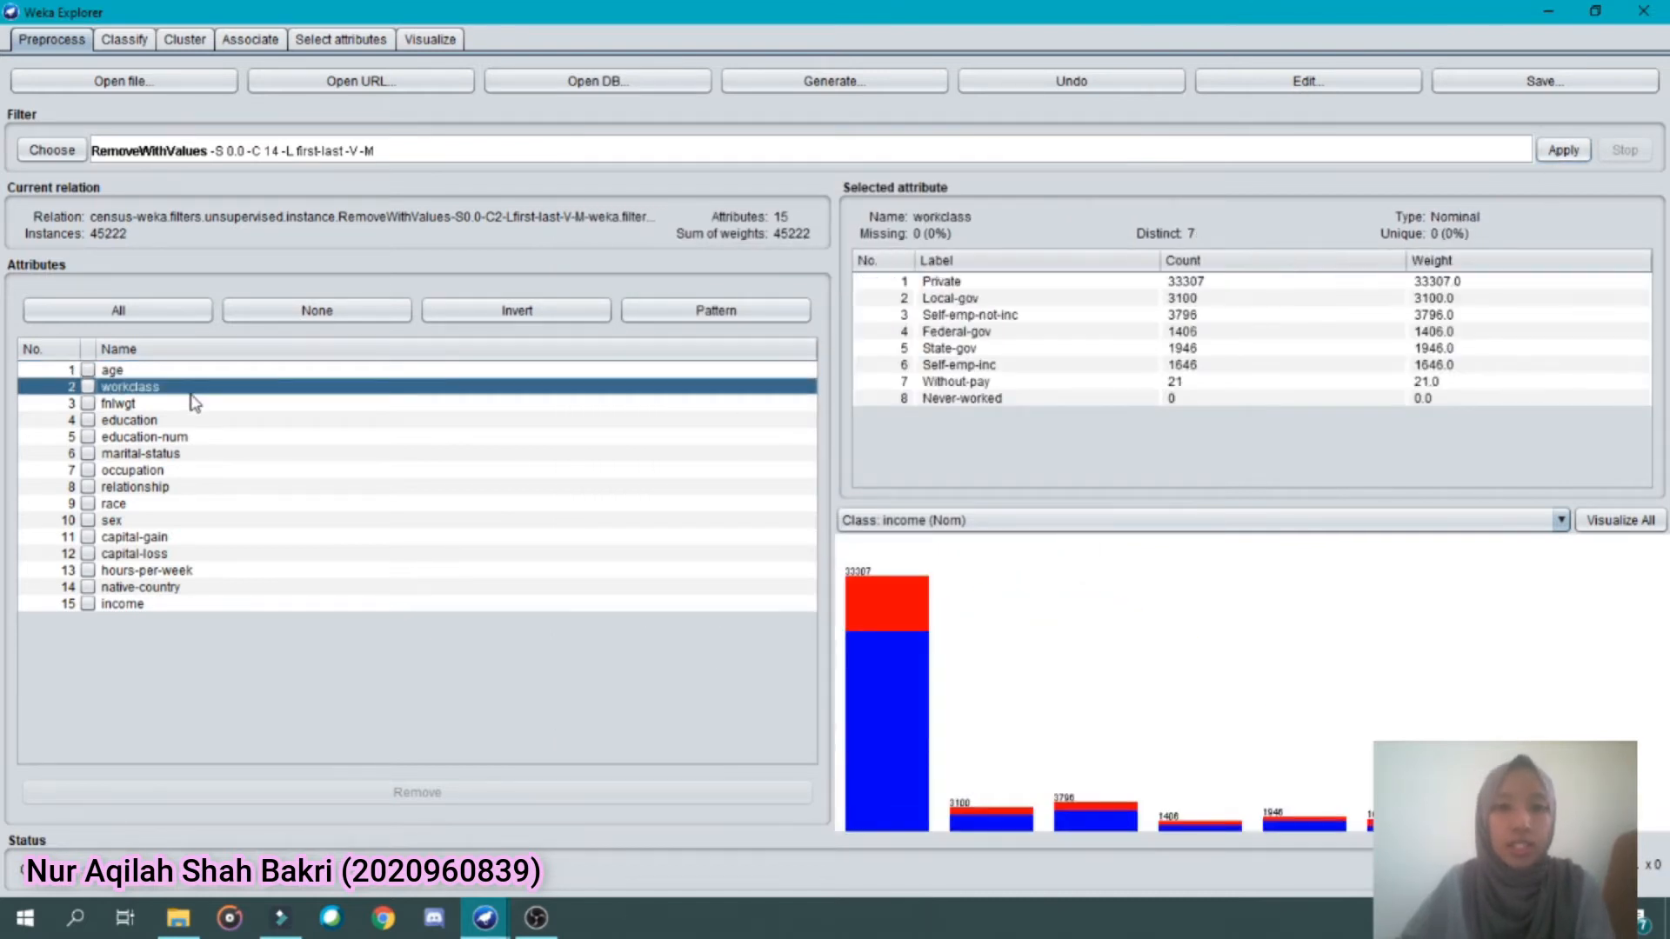
left_click(194, 474)
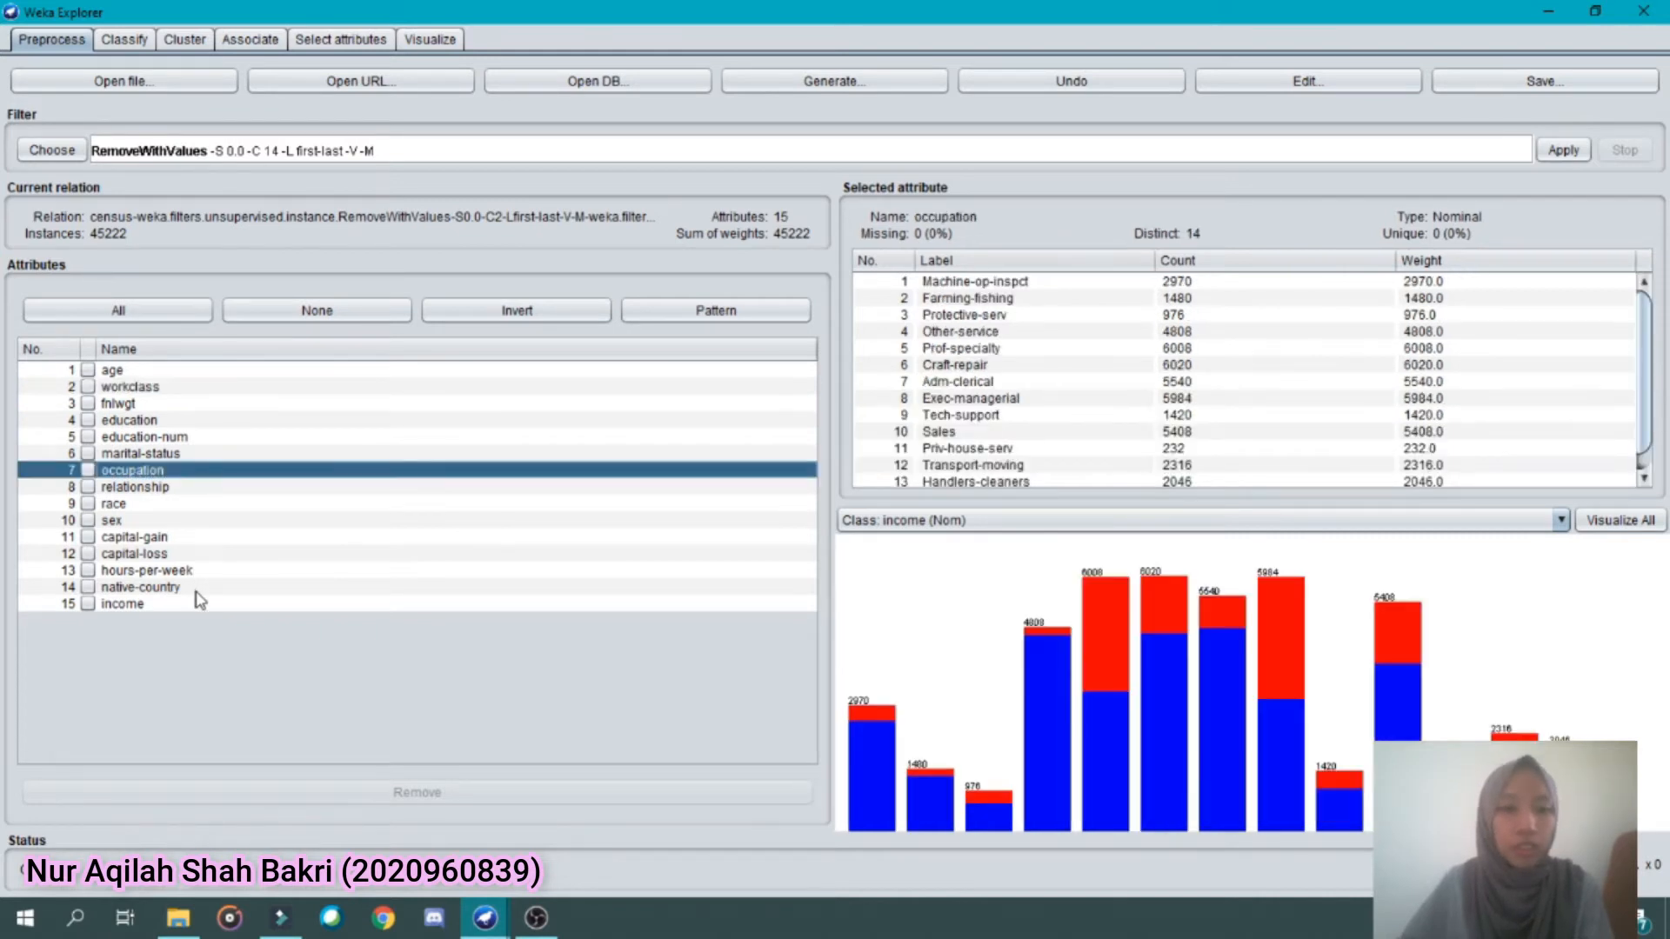
left_click(198, 592)
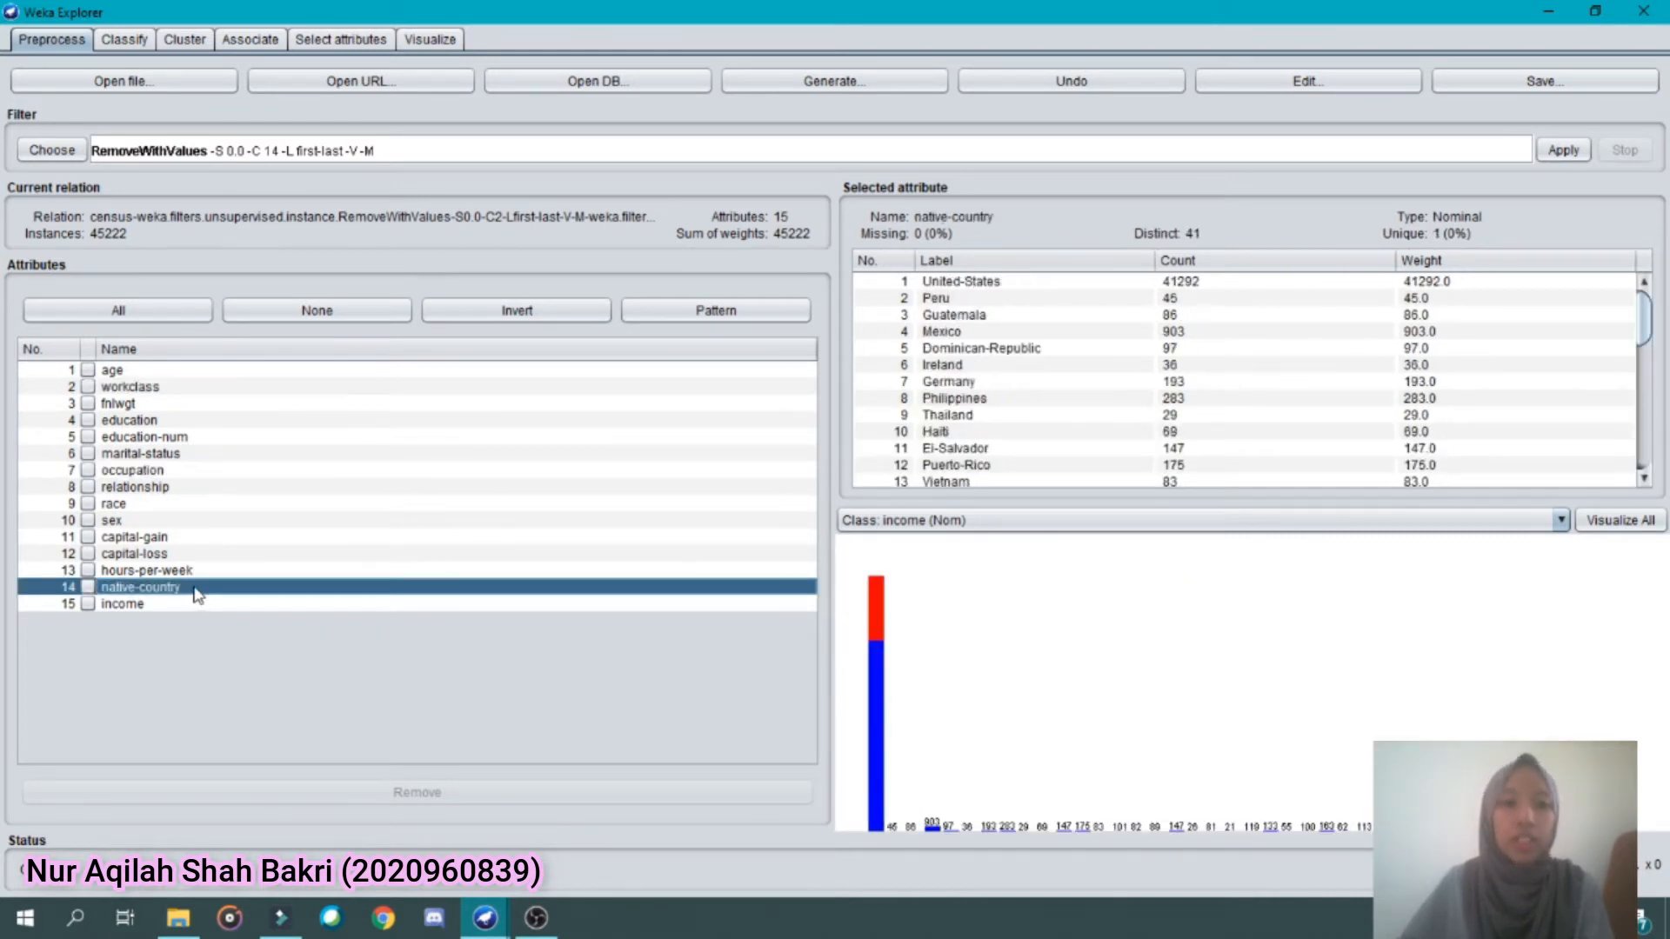
Choose the unsupervised attribute filter InterquartileRange and apply it with its default settings to the filtered data
left_click(63, 157)
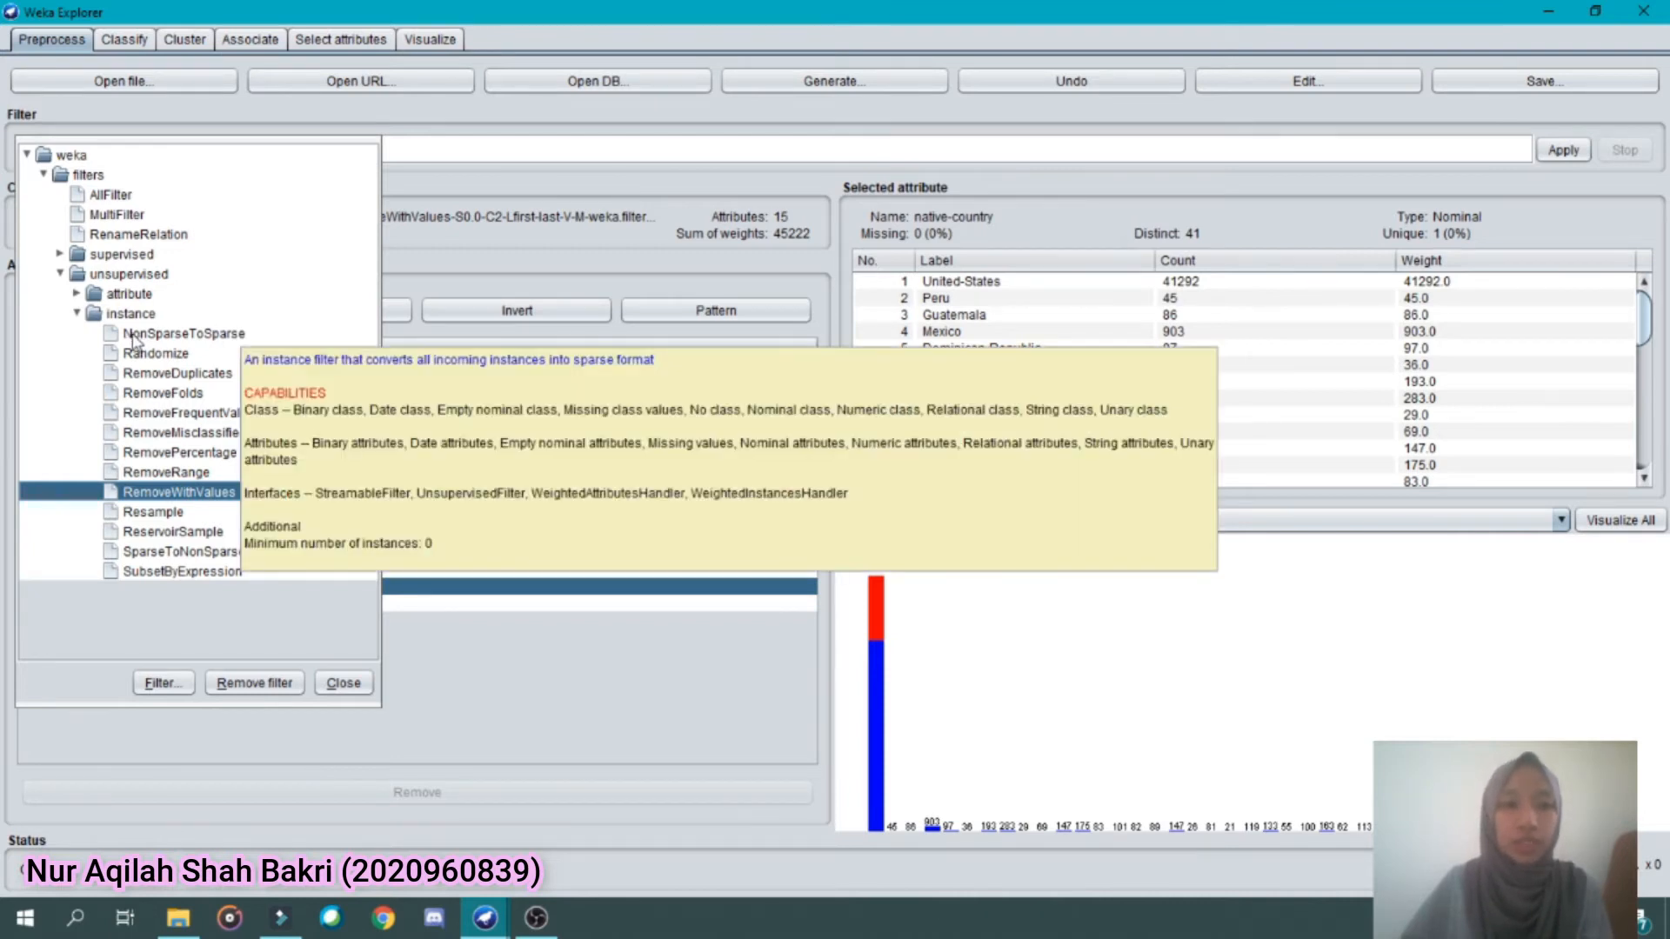
left_click(77, 313)
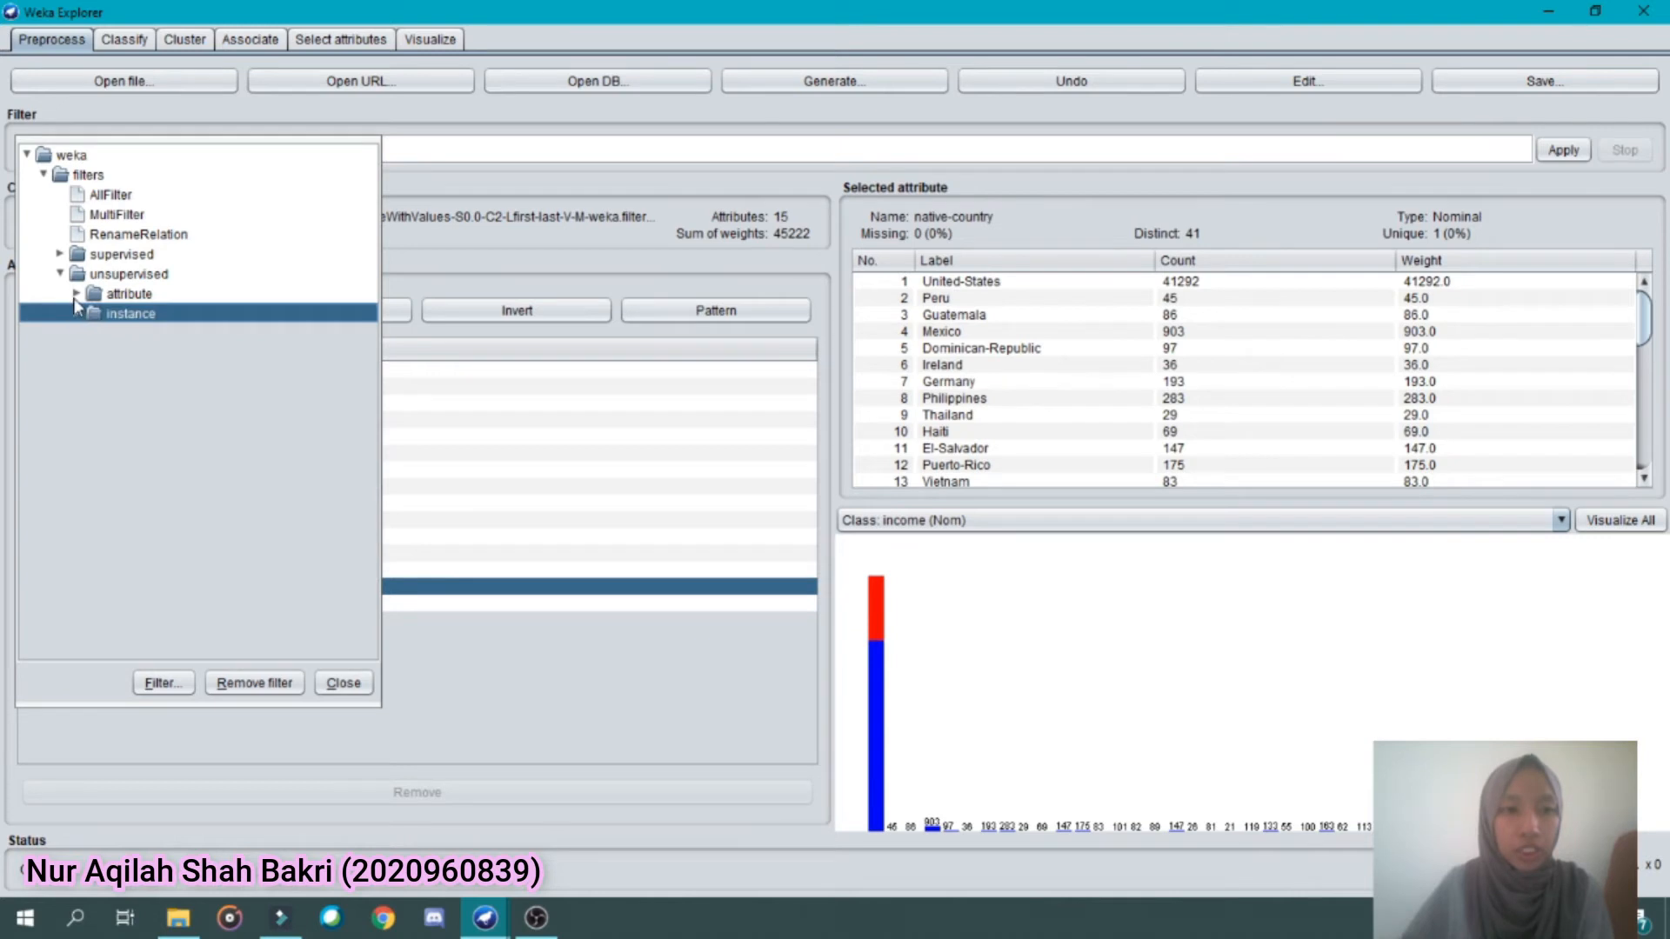
left_click(76, 295)
left_click(172, 655)
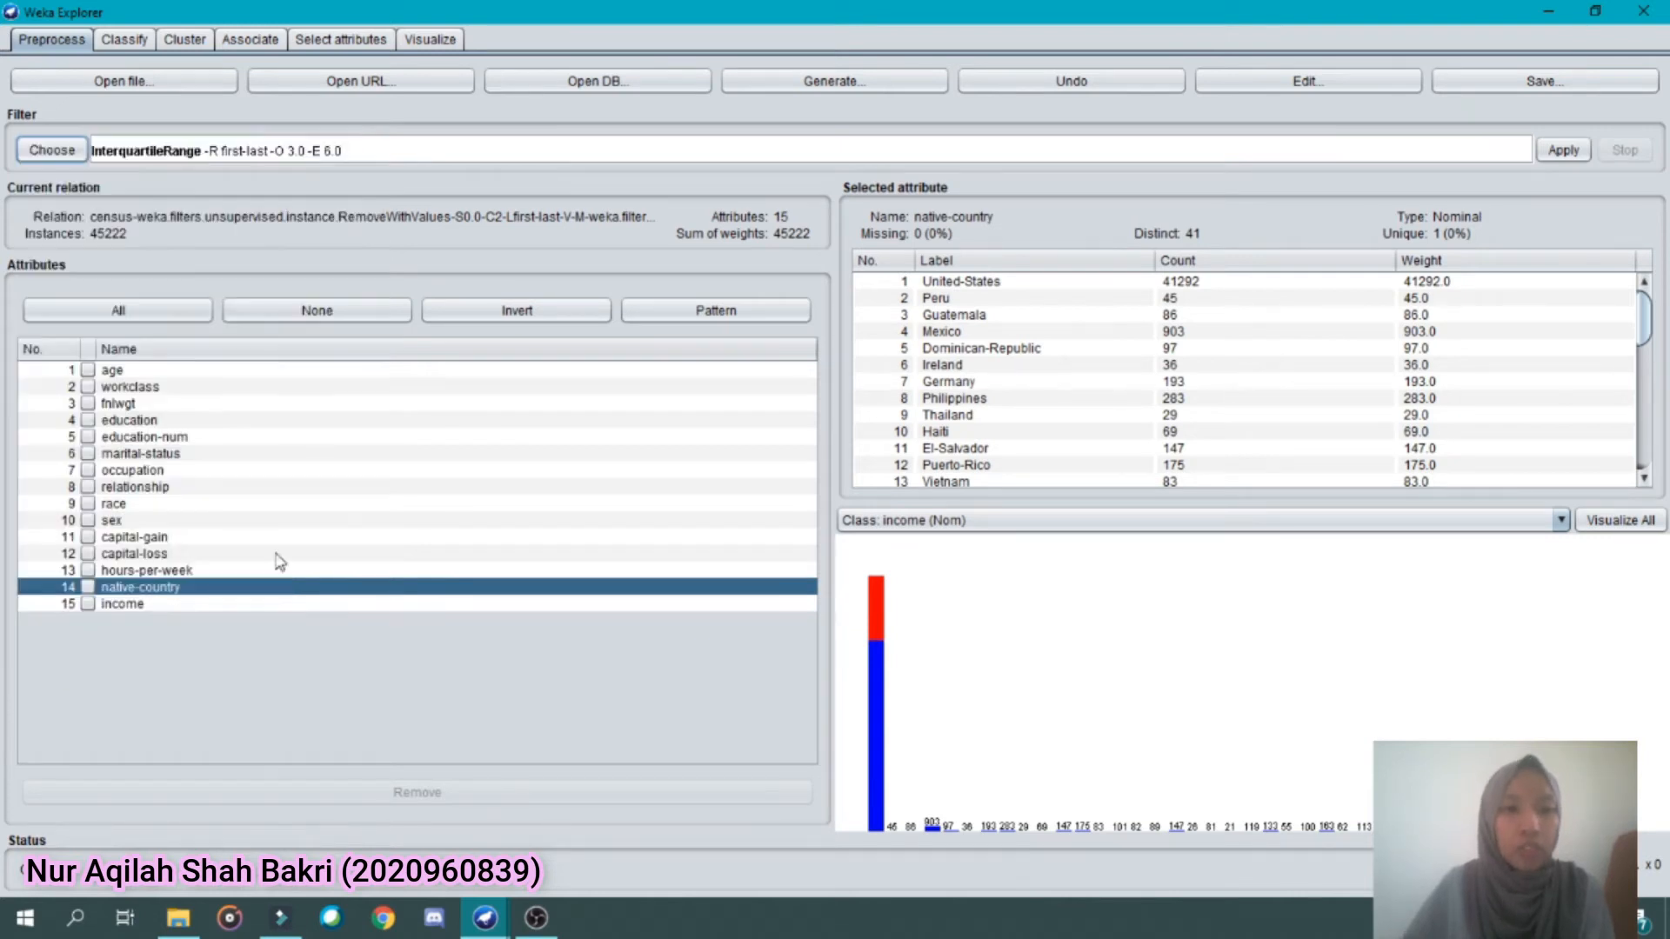
left_click(1563, 150)
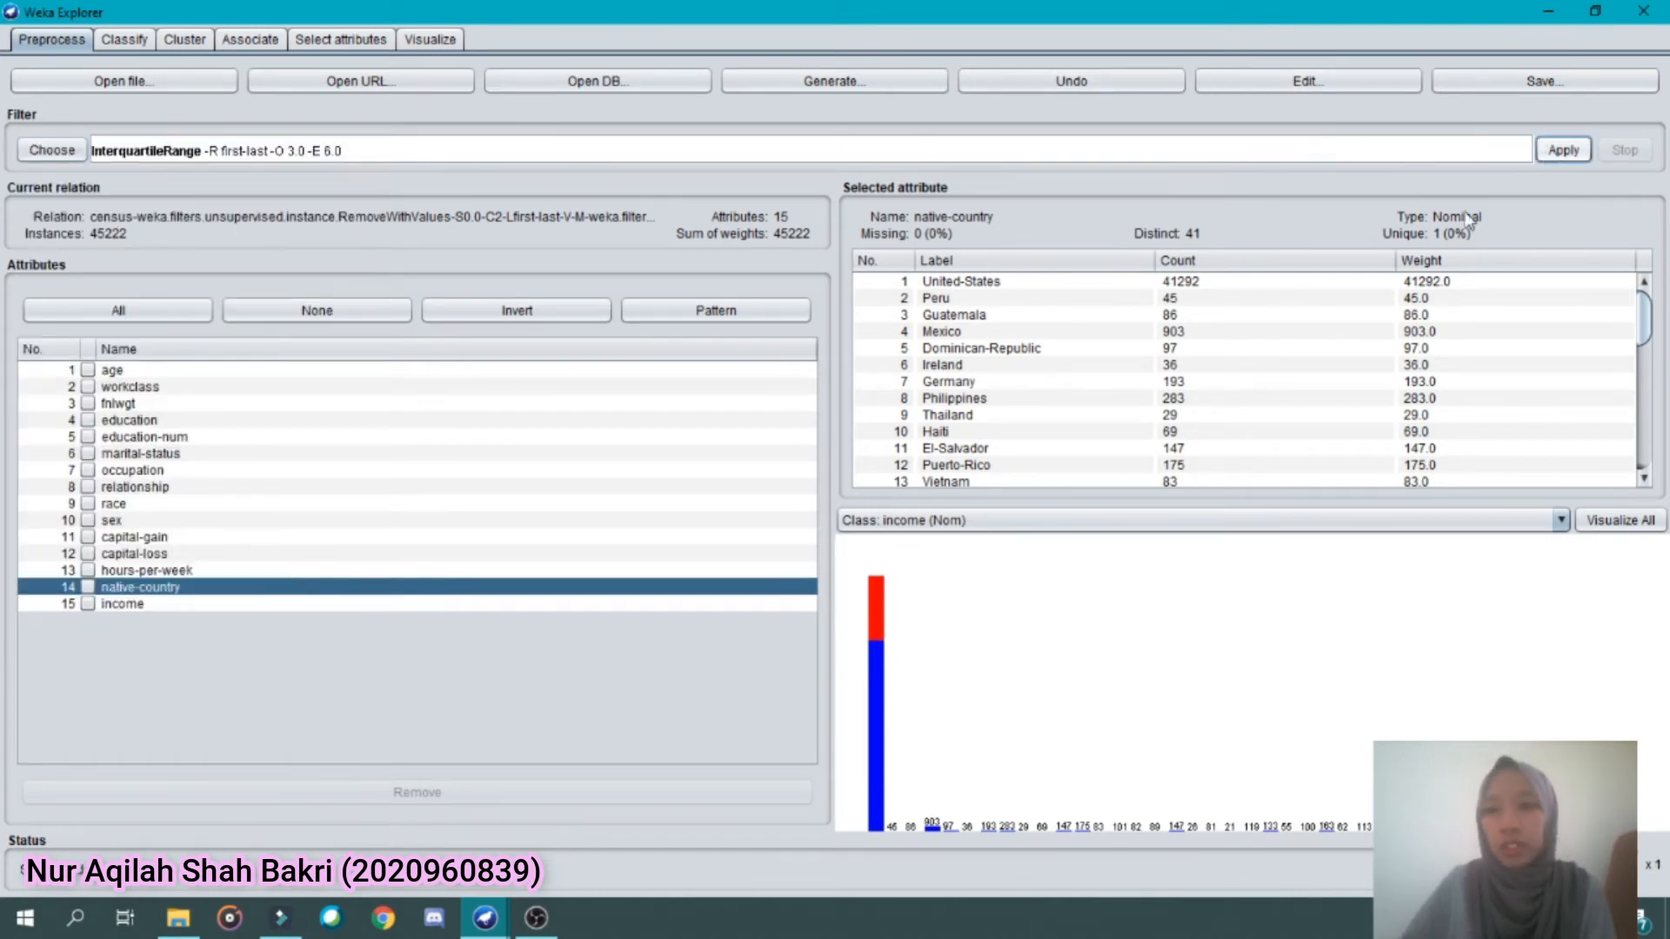
Compare the label counts of the Outlier and ExtremeValue attributes and highlight the yes label of Outlier
left_click(166, 621)
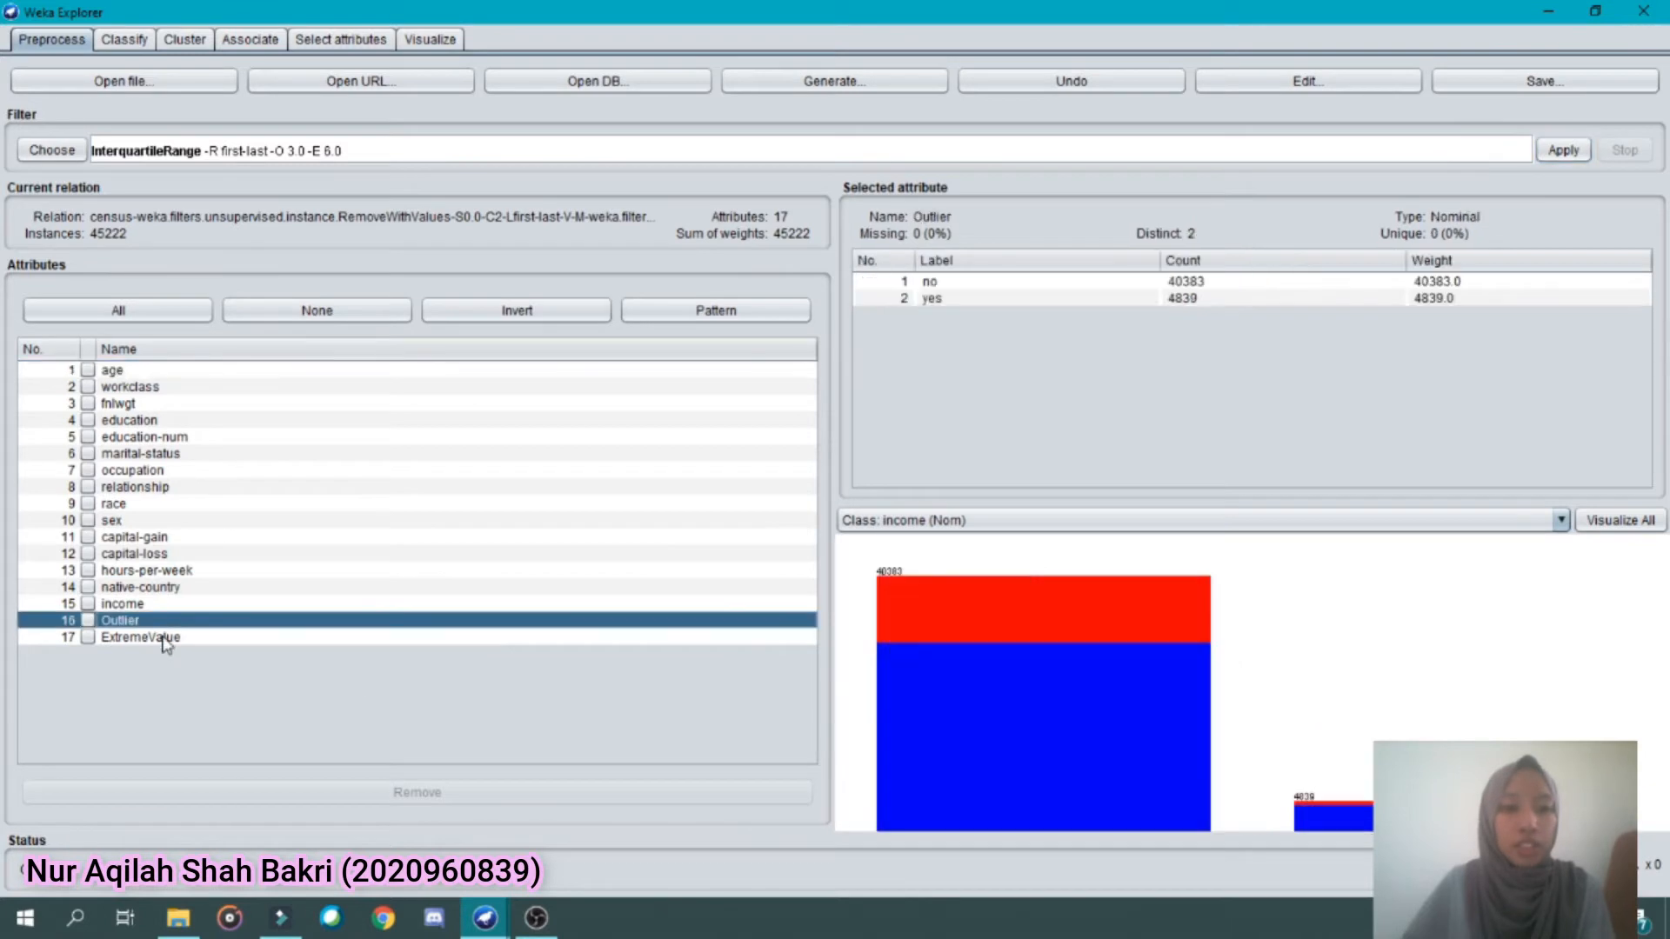
left_click(165, 637)
left_click(163, 623)
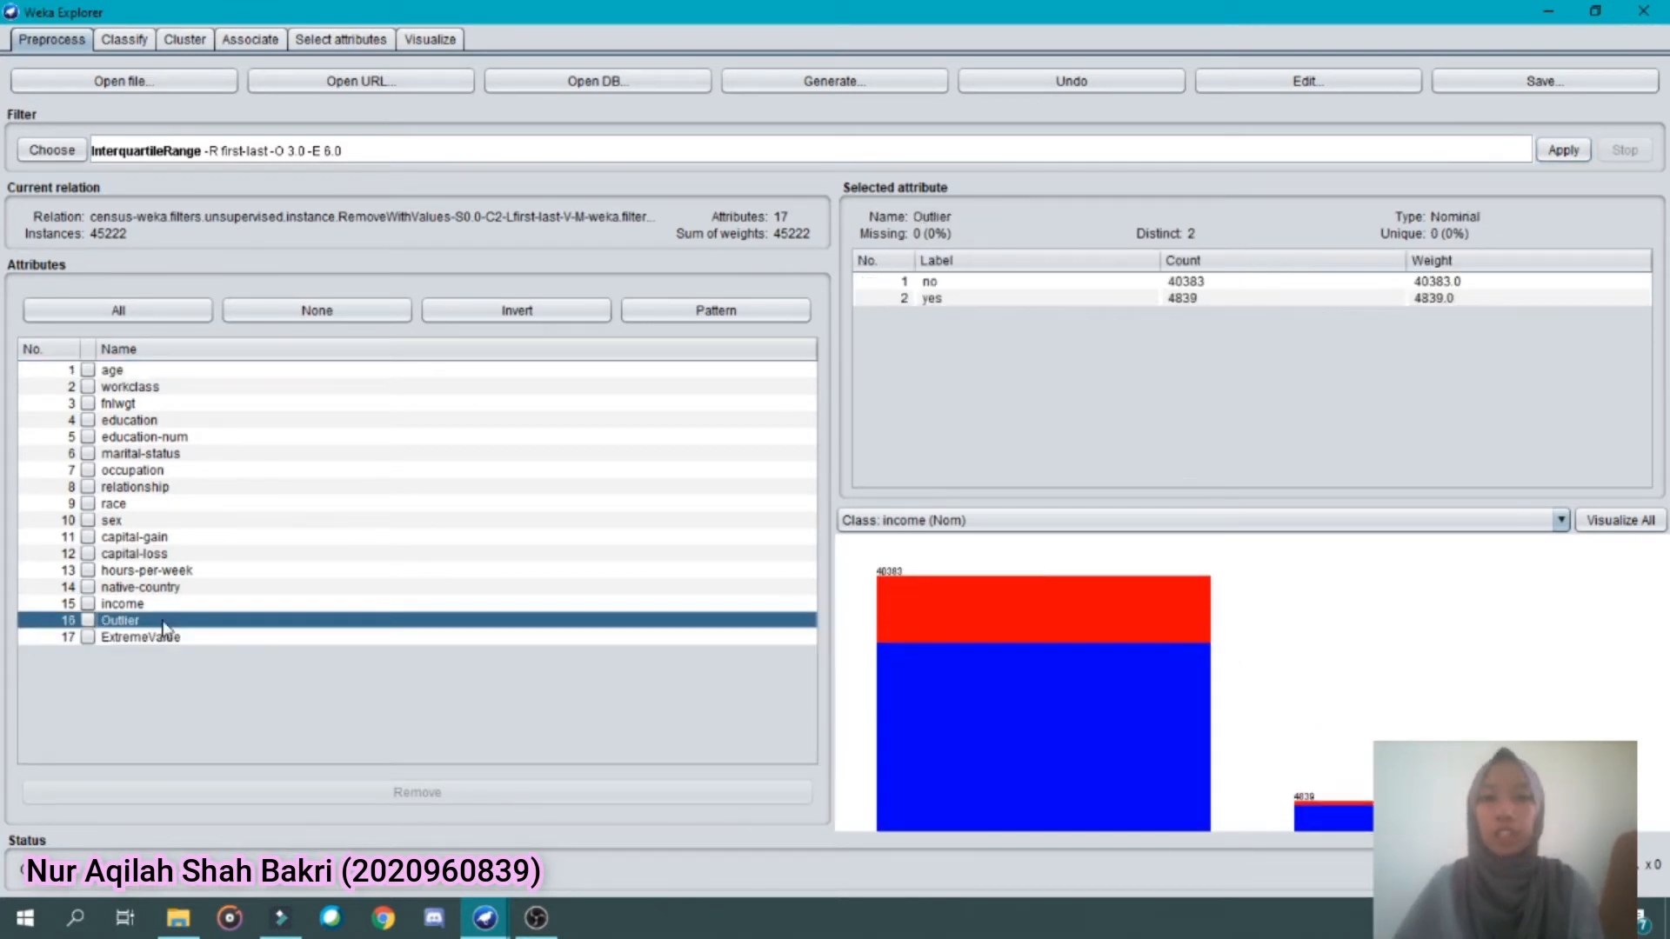
left_click(169, 639)
left_click(167, 620)
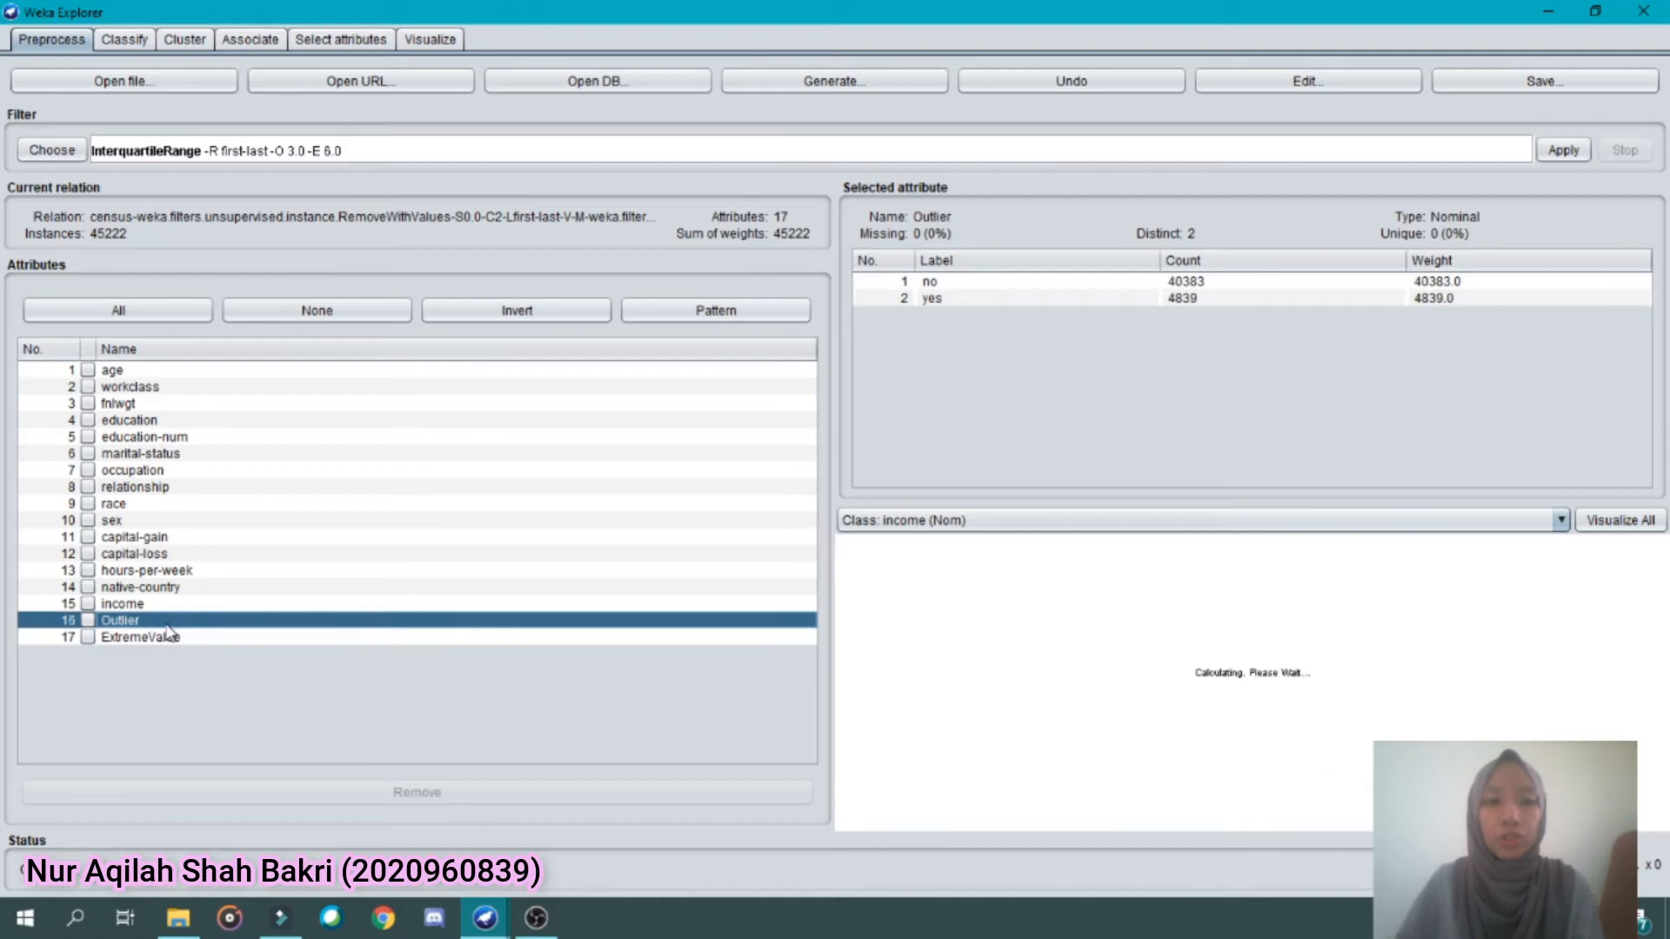
left_click(943, 301)
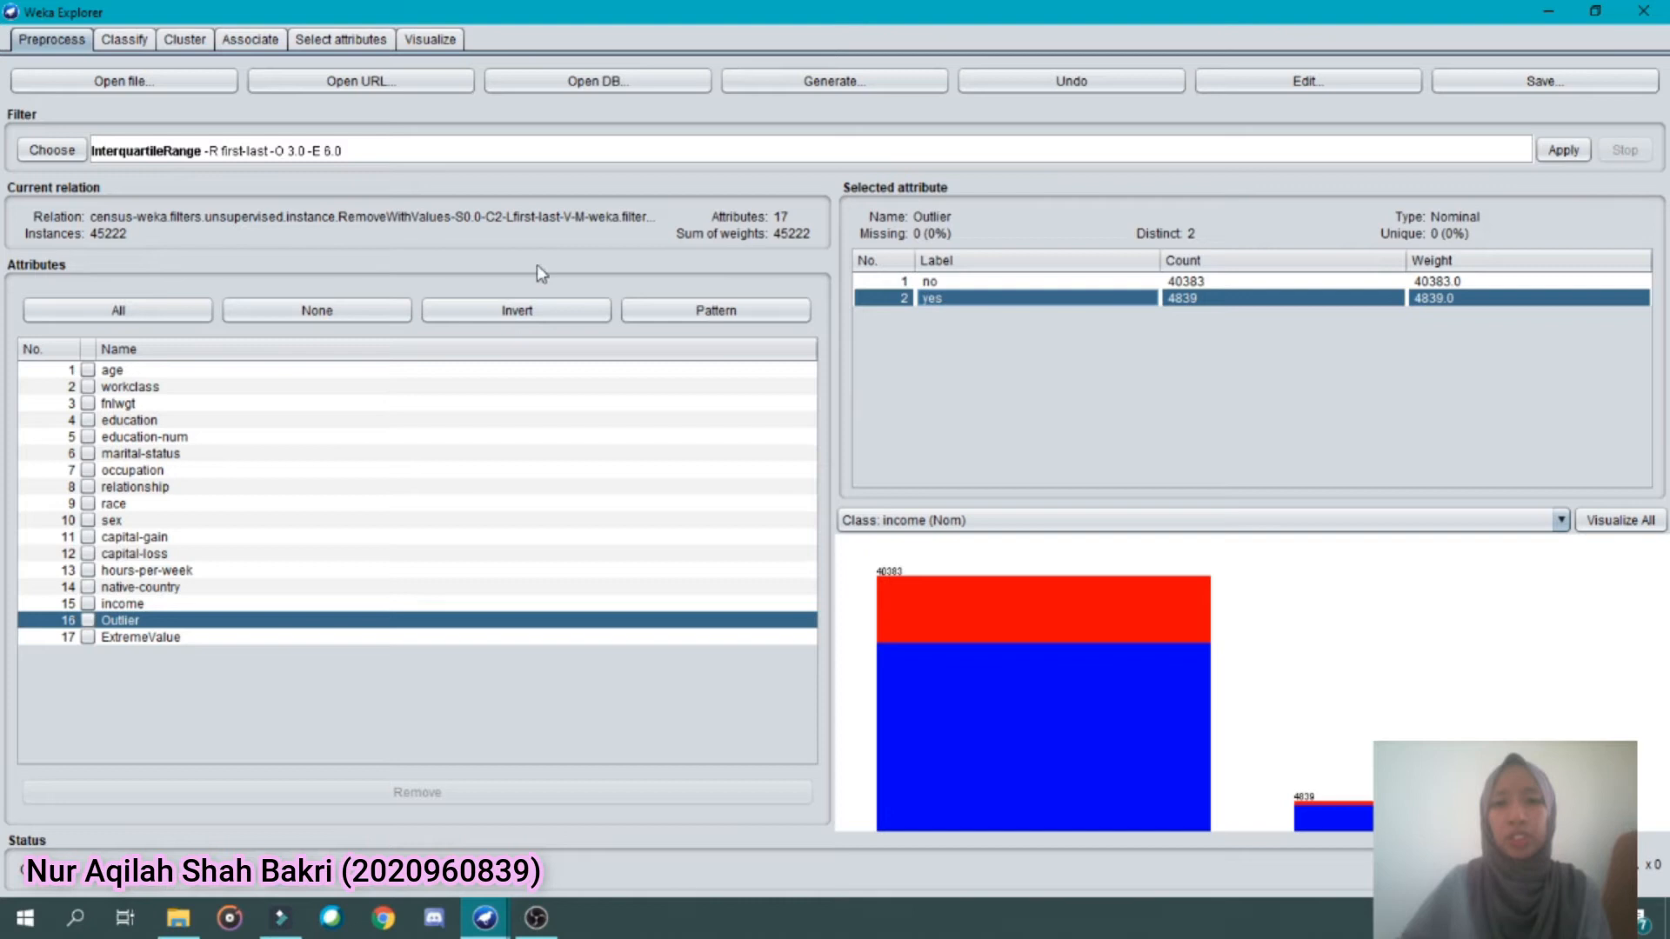
Switch the filter from InterquartileRange back to the unsupervised instance filter RemoveWithValues
left_click(52, 152)
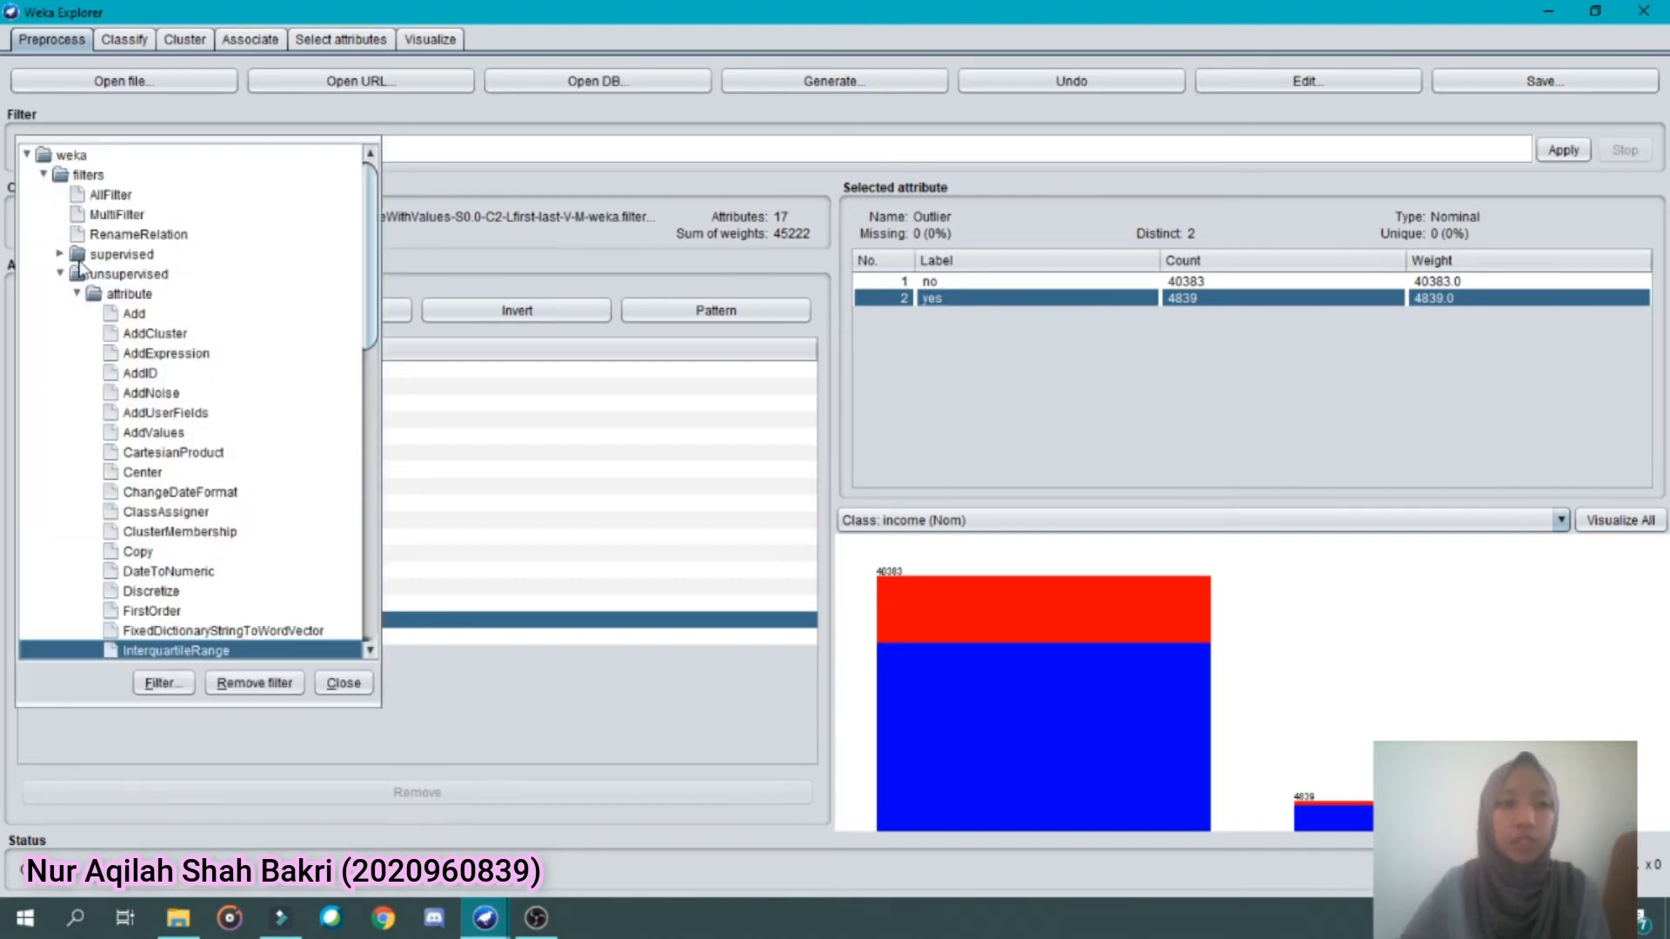
left_click(77, 294)
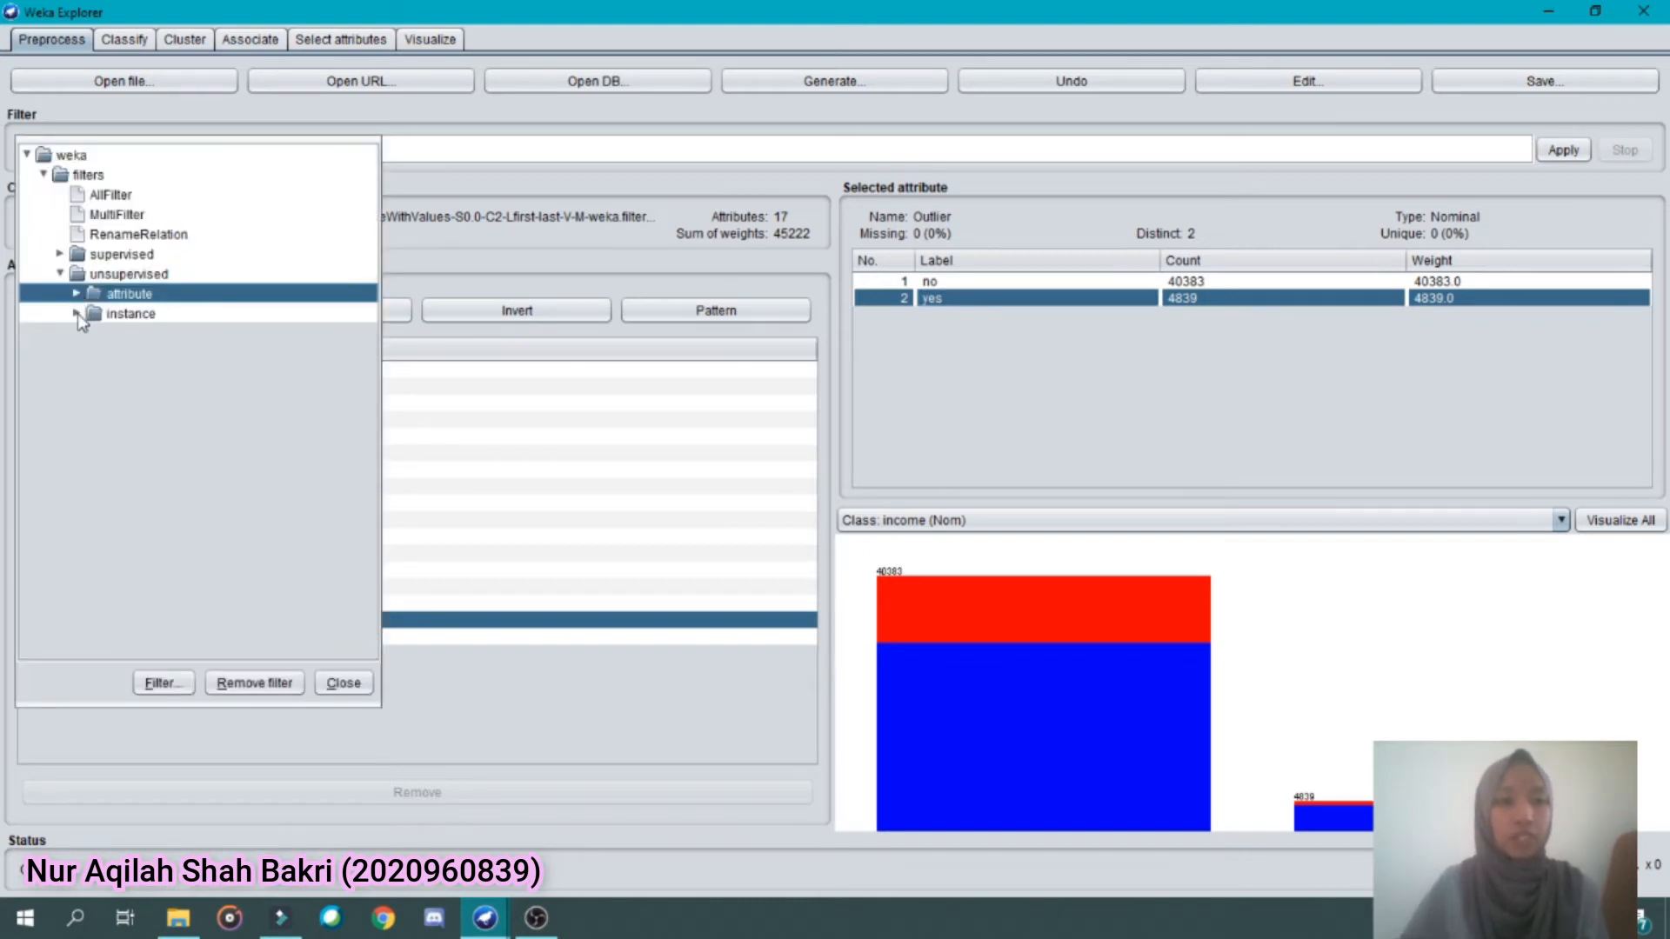
left_click(76, 314)
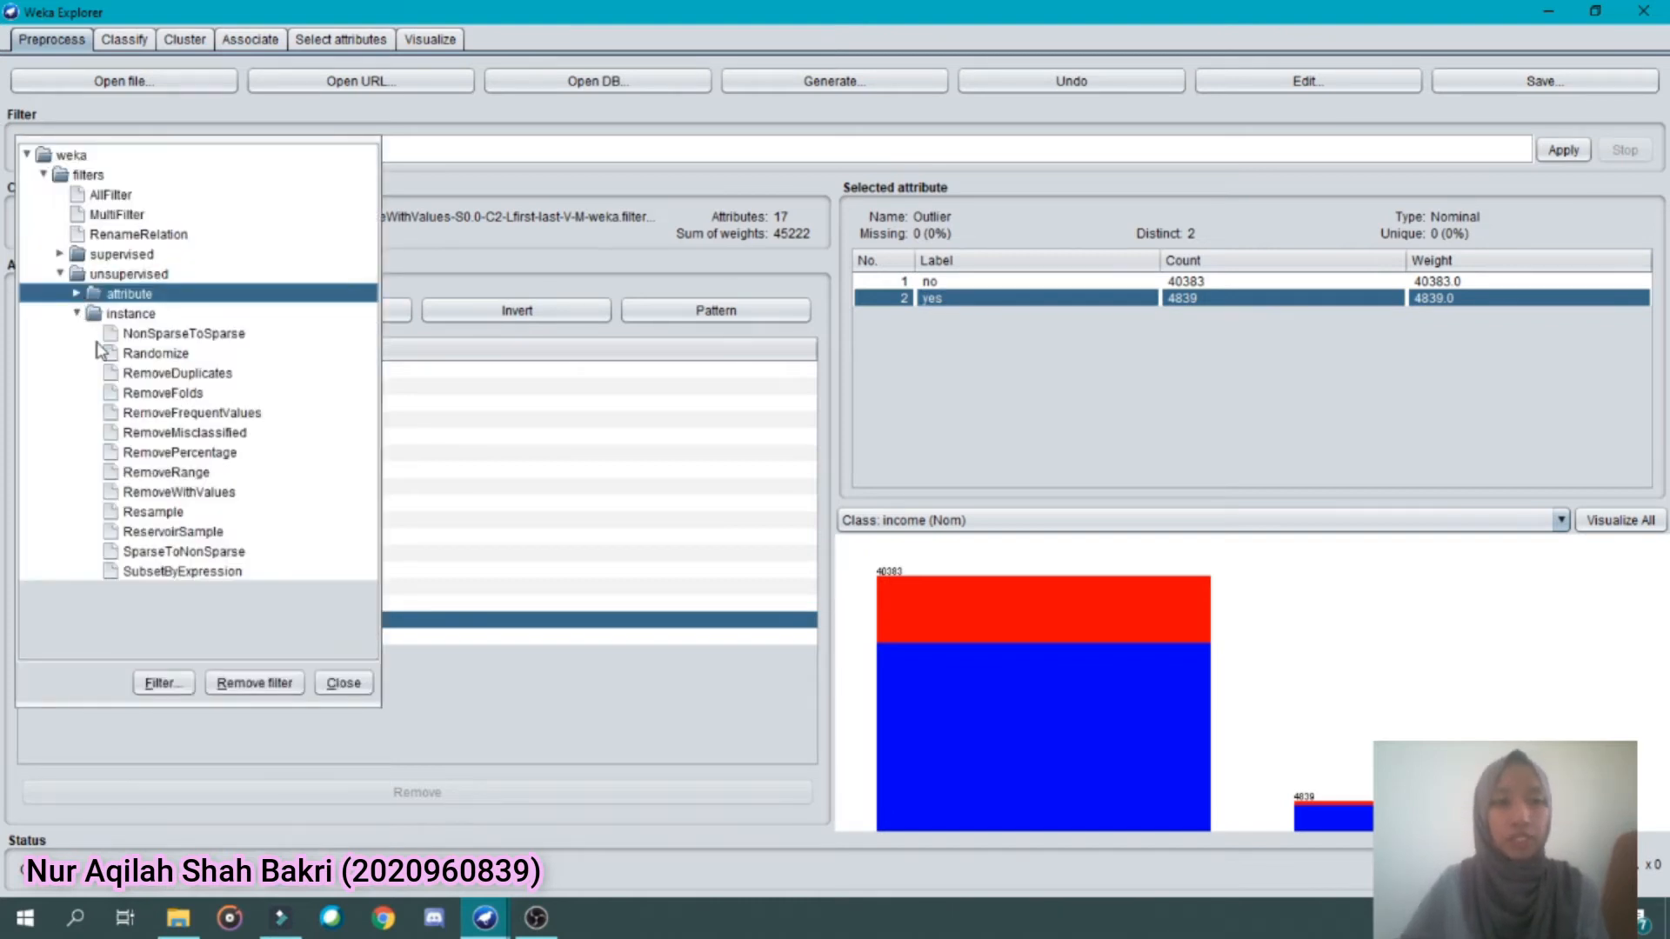
left_click(163, 493)
Set RemoveWithValues to attributeIndex 16 and nominalIndices 2, and apply it to remove the instances labelled yes for Outlier
left_click(141, 153)
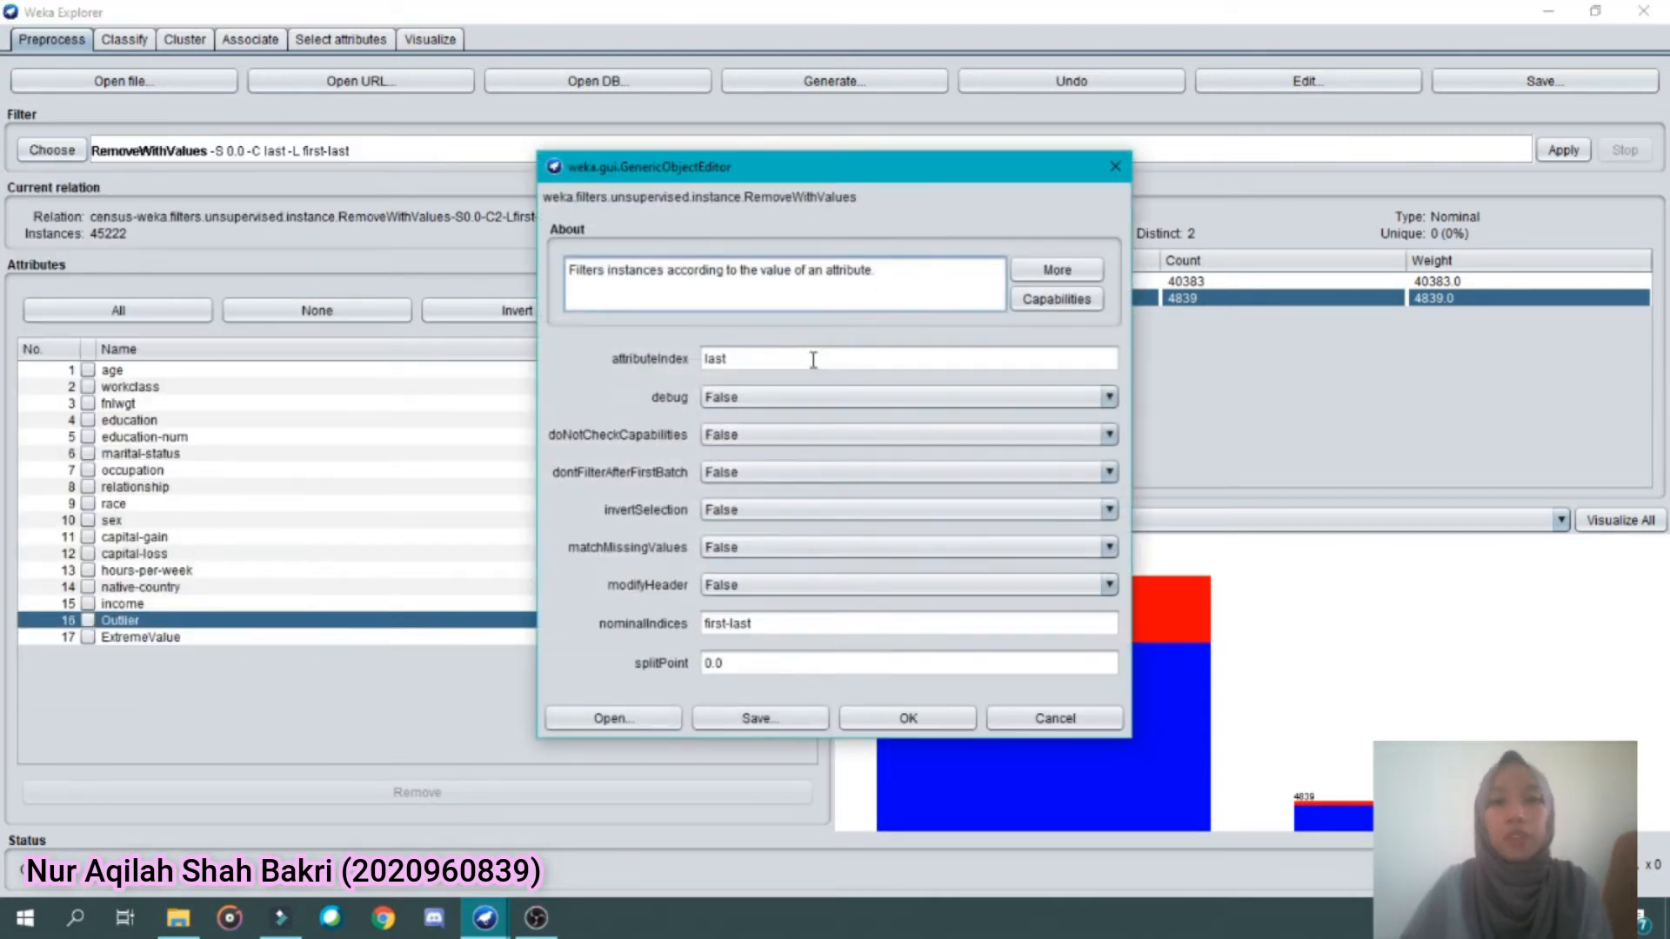
double_click(827, 369)
type("16")
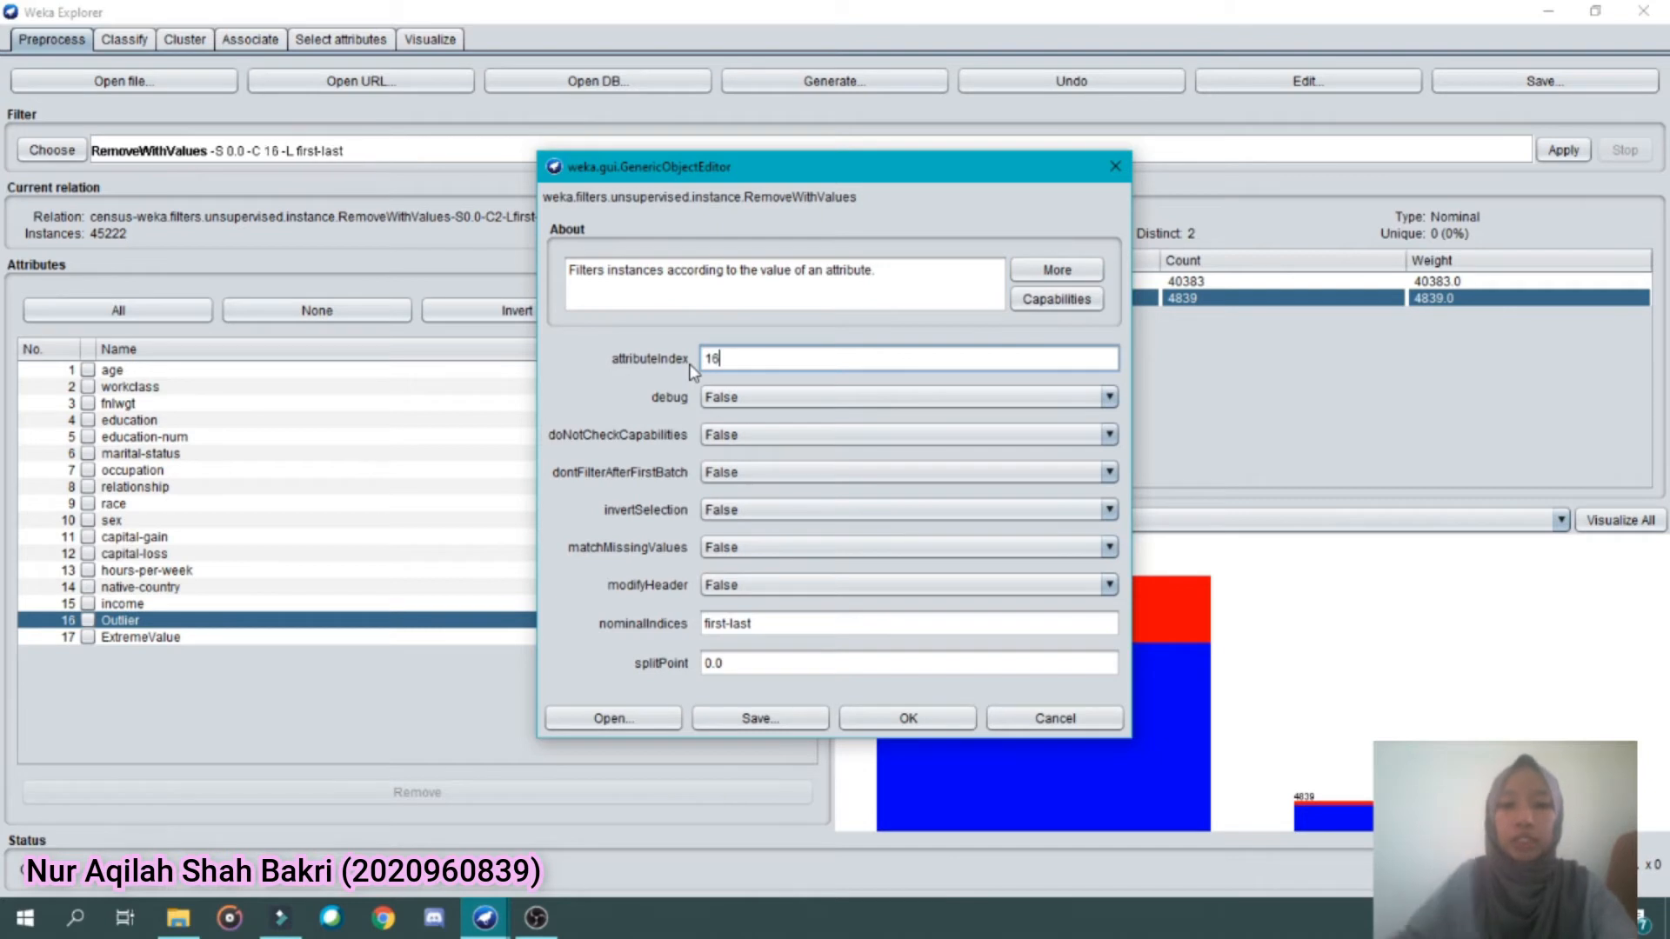
triple_click(792, 626)
type("2")
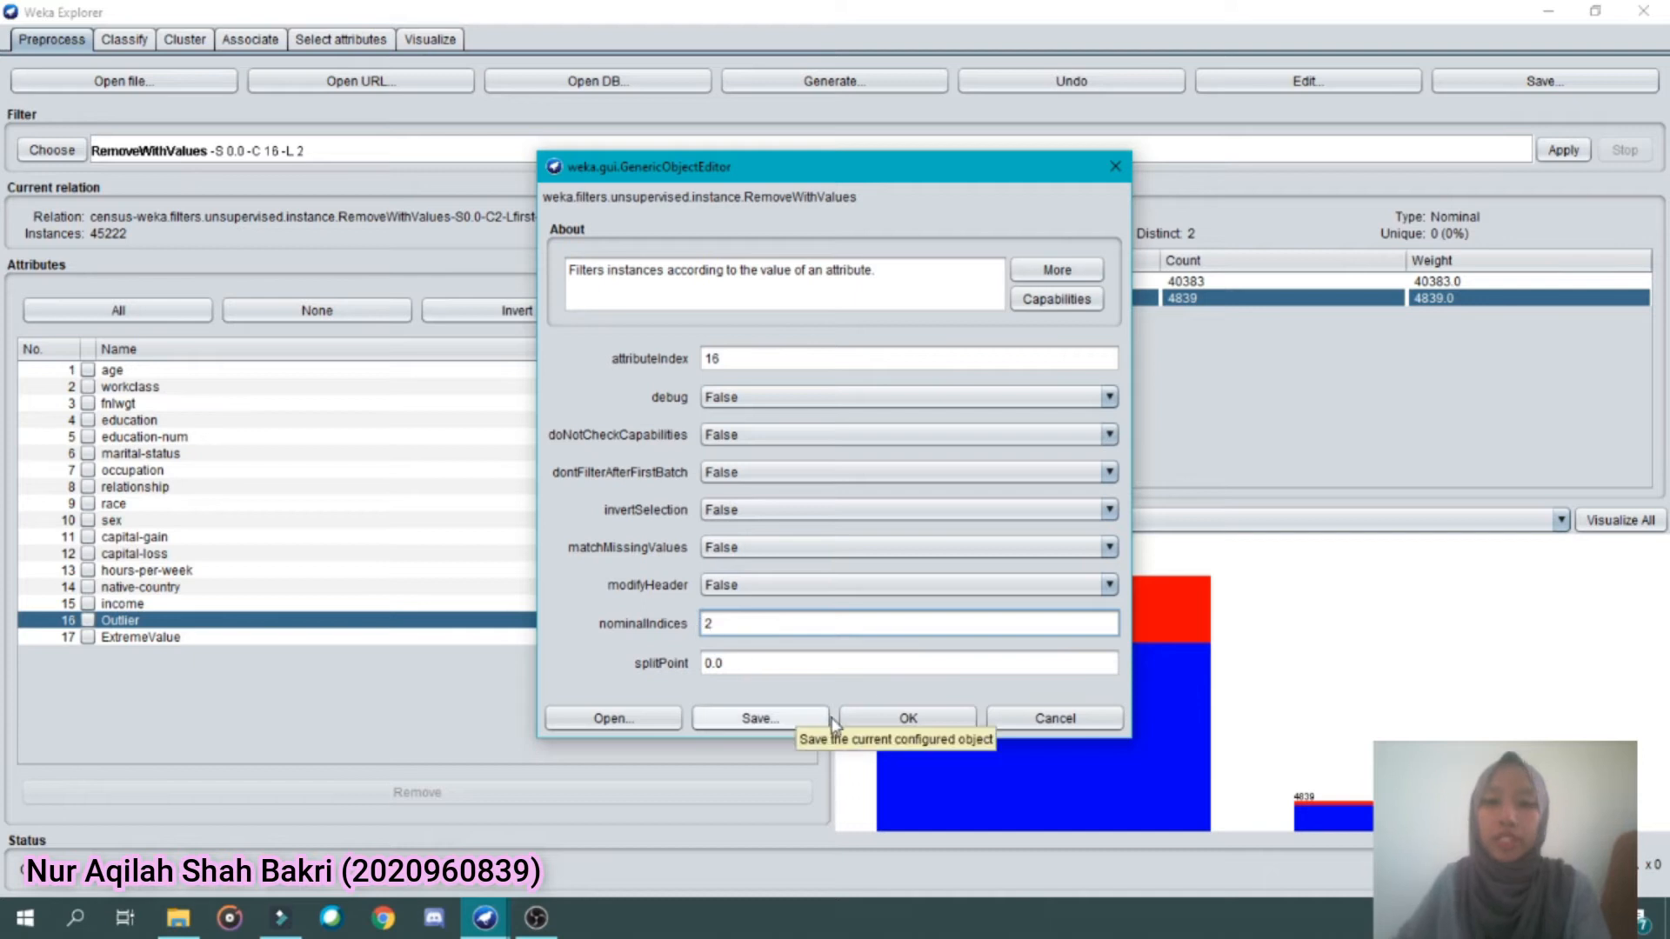
left_click(876, 722)
left_click(1563, 149)
Change the attributeIndex of RemoveWithValues to 17 and apply it to remove the instances labelled yes for ExtremeValue
left_click(179, 156)
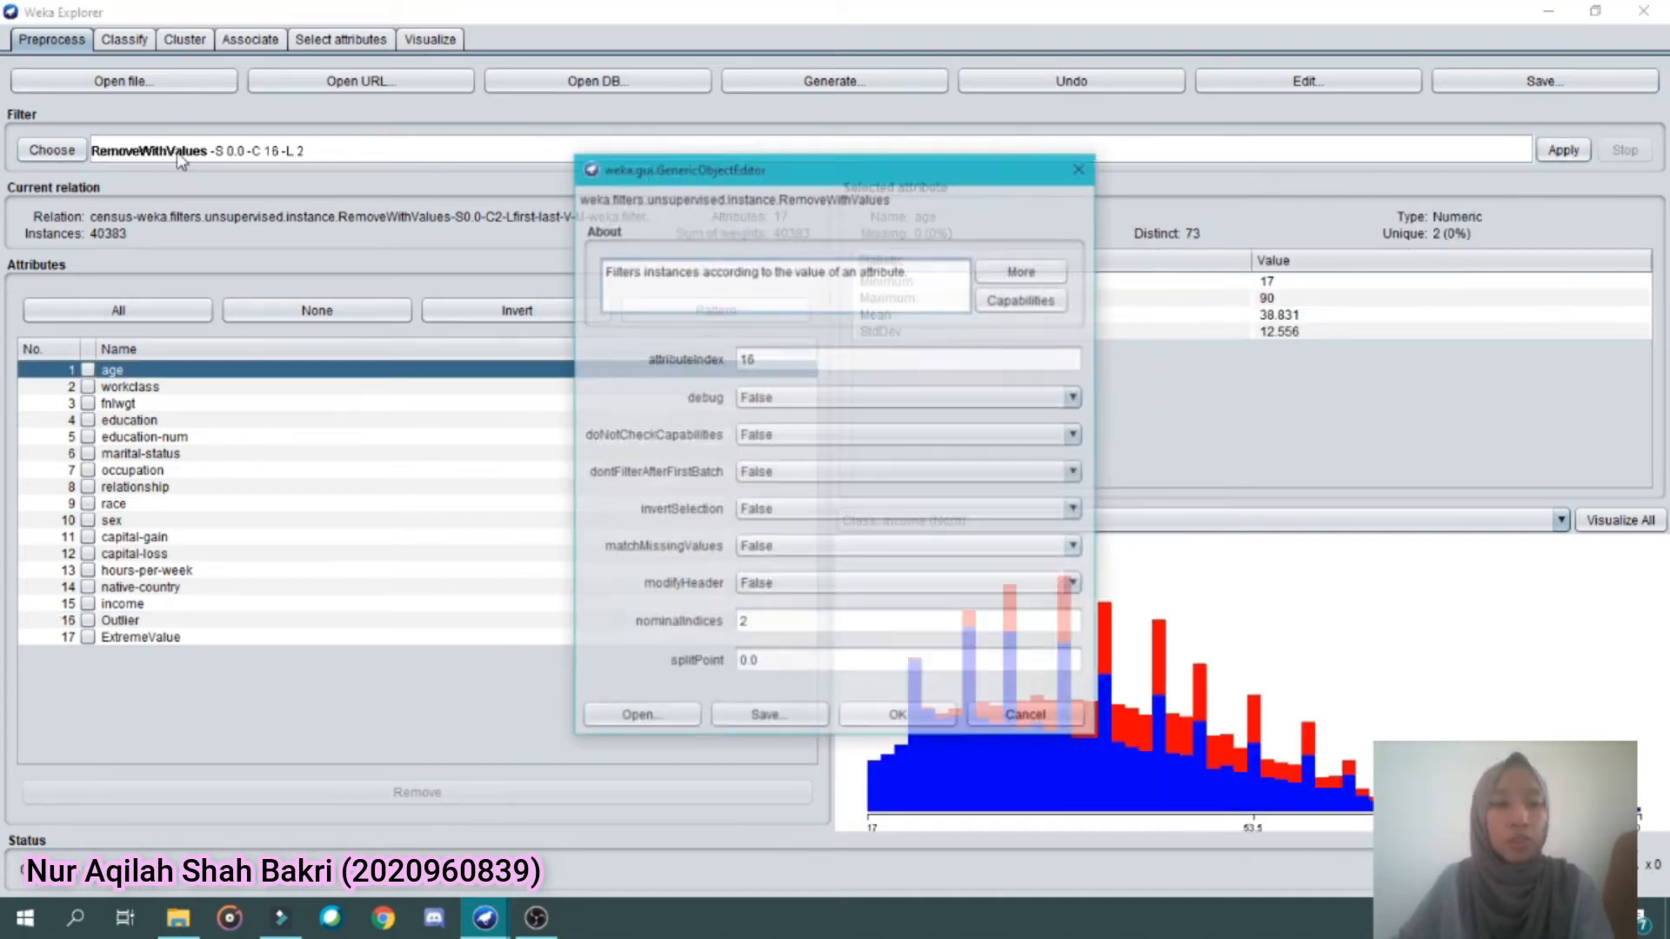
left_click_drag(762, 358, 709, 367)
key("BackSpace")
type("17")
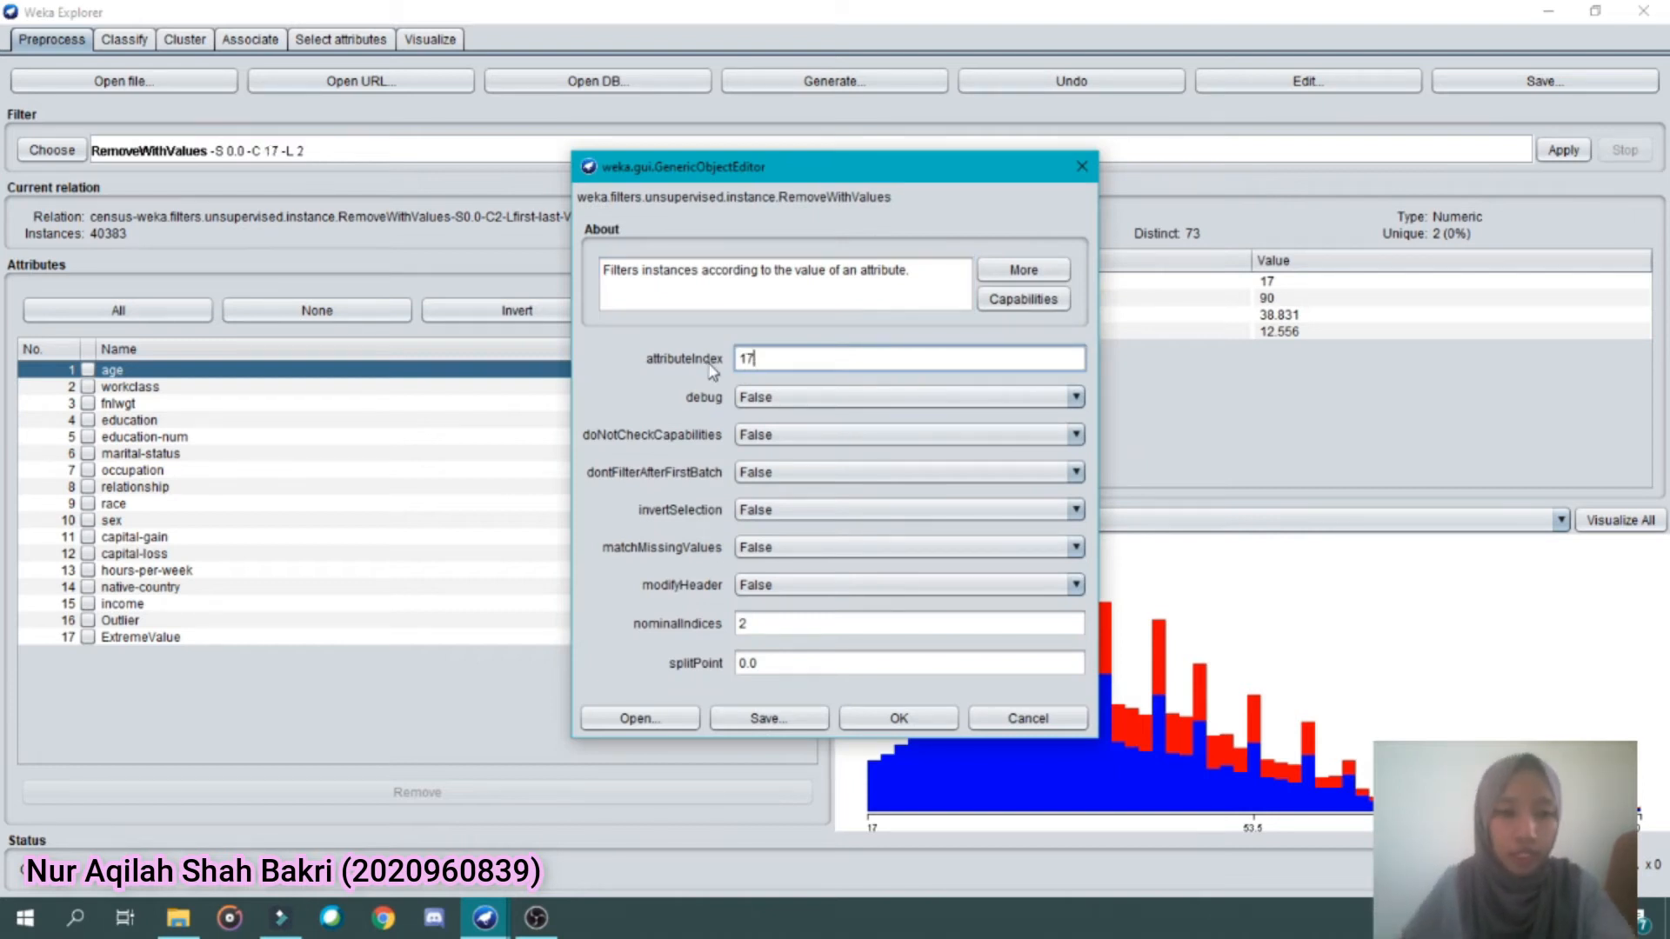
left_click(929, 720)
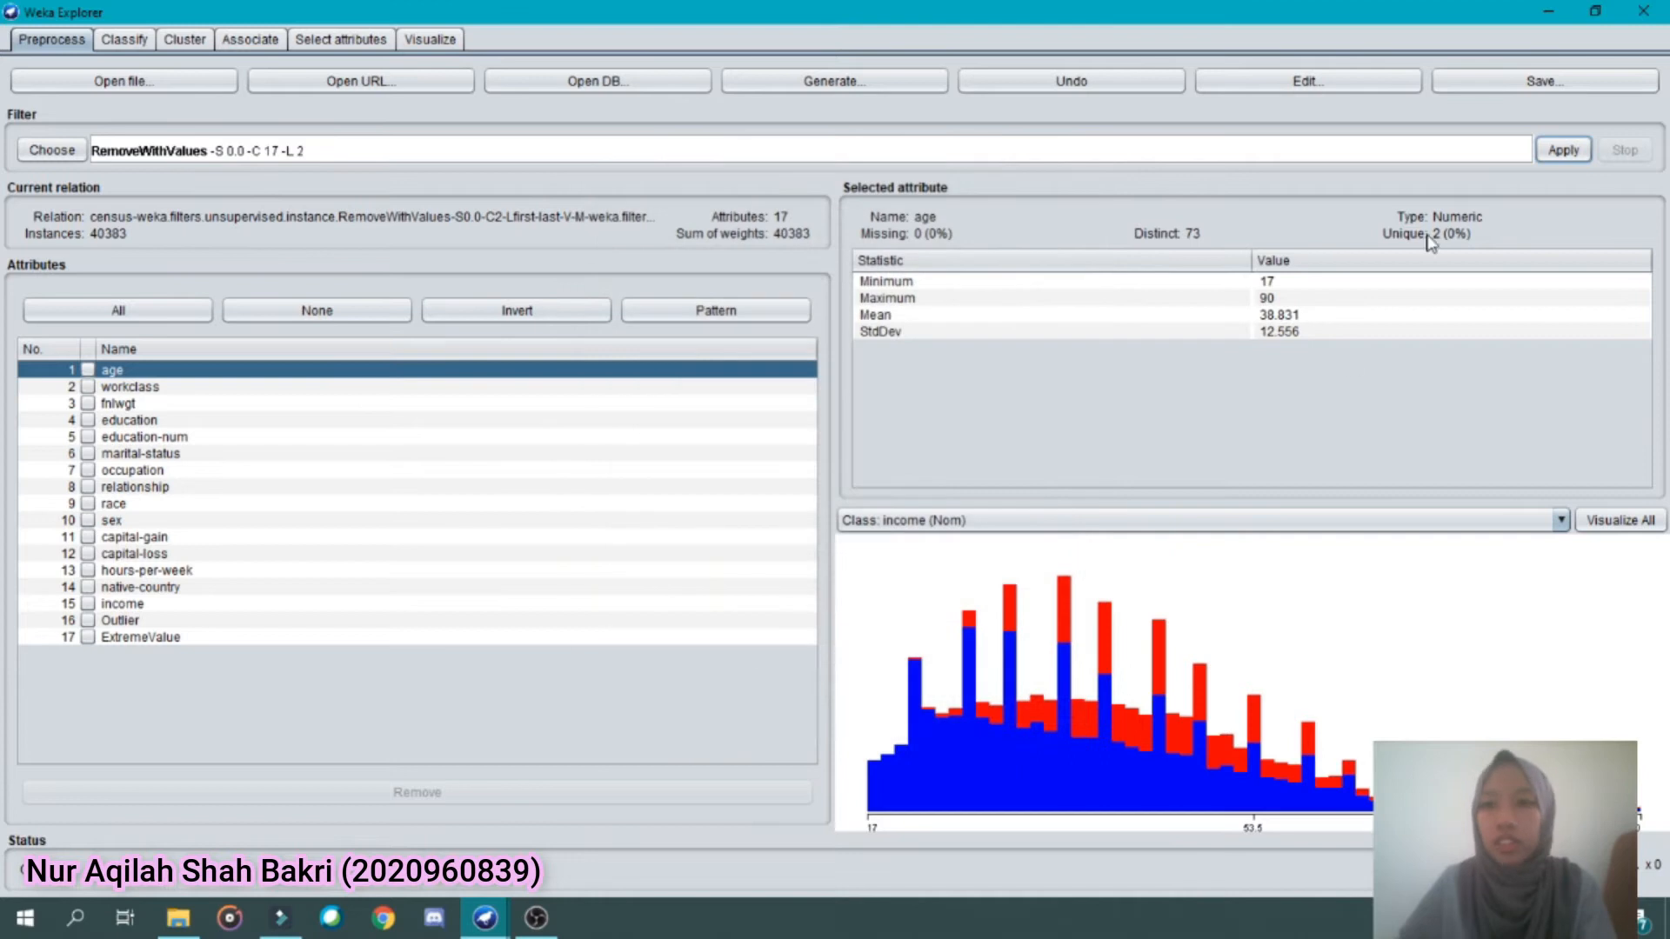
left_click(1562, 150)
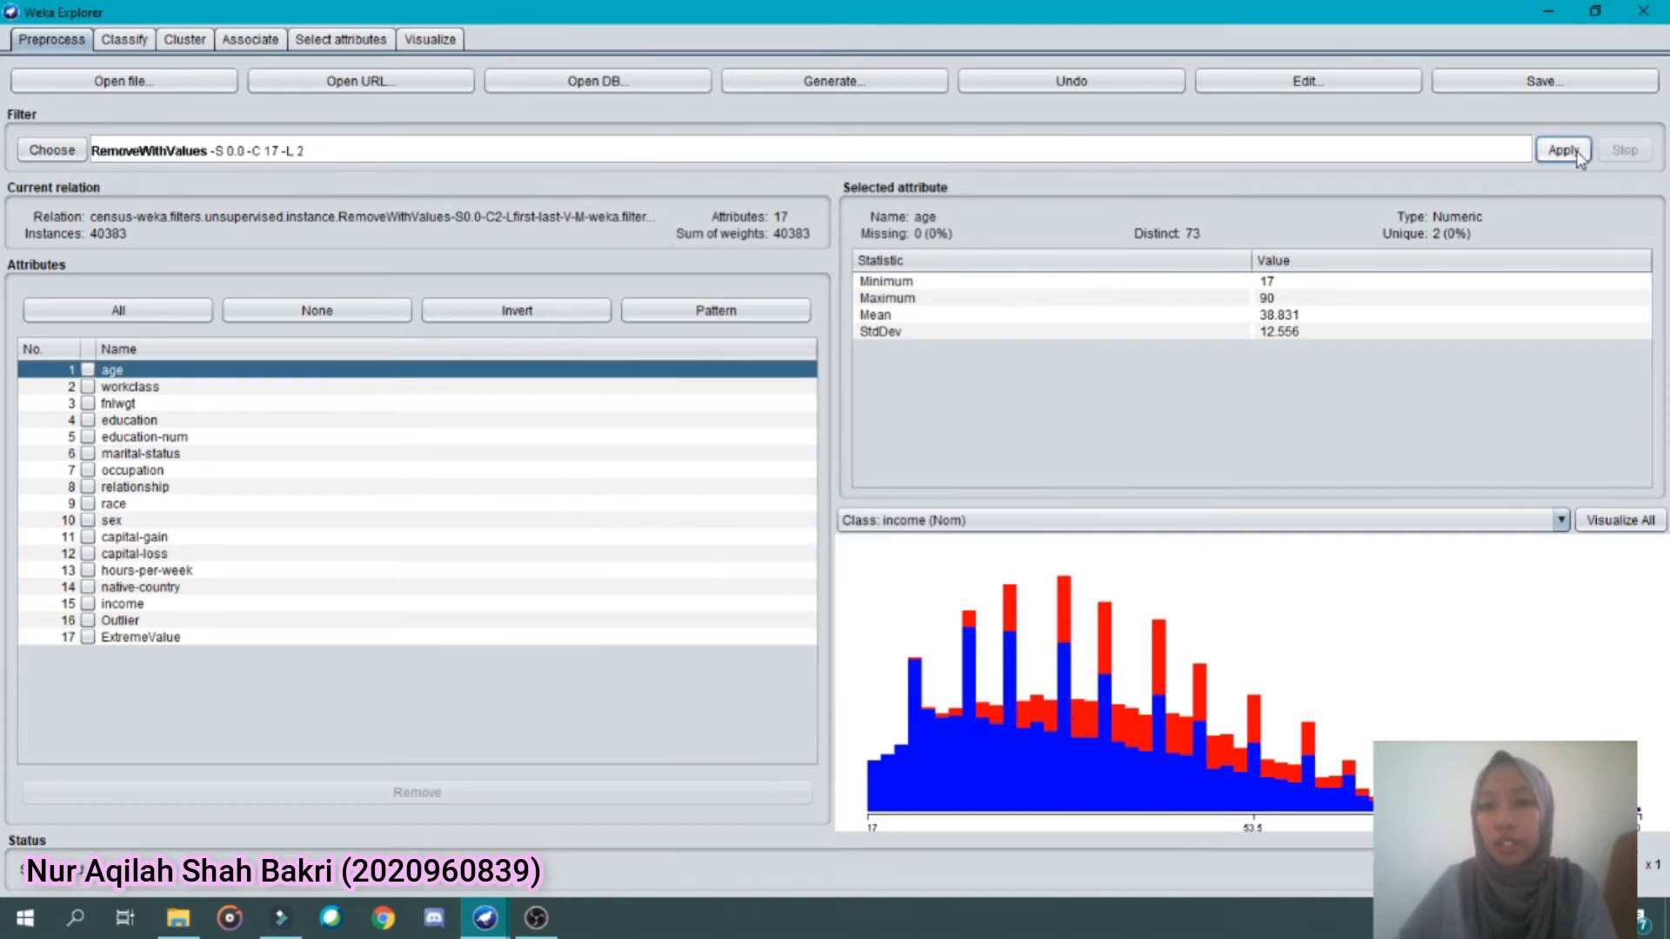
Check the counts of the yes label for the Outlier and ExtremeValue attributes
left_click(167, 623)
left_click(963, 300)
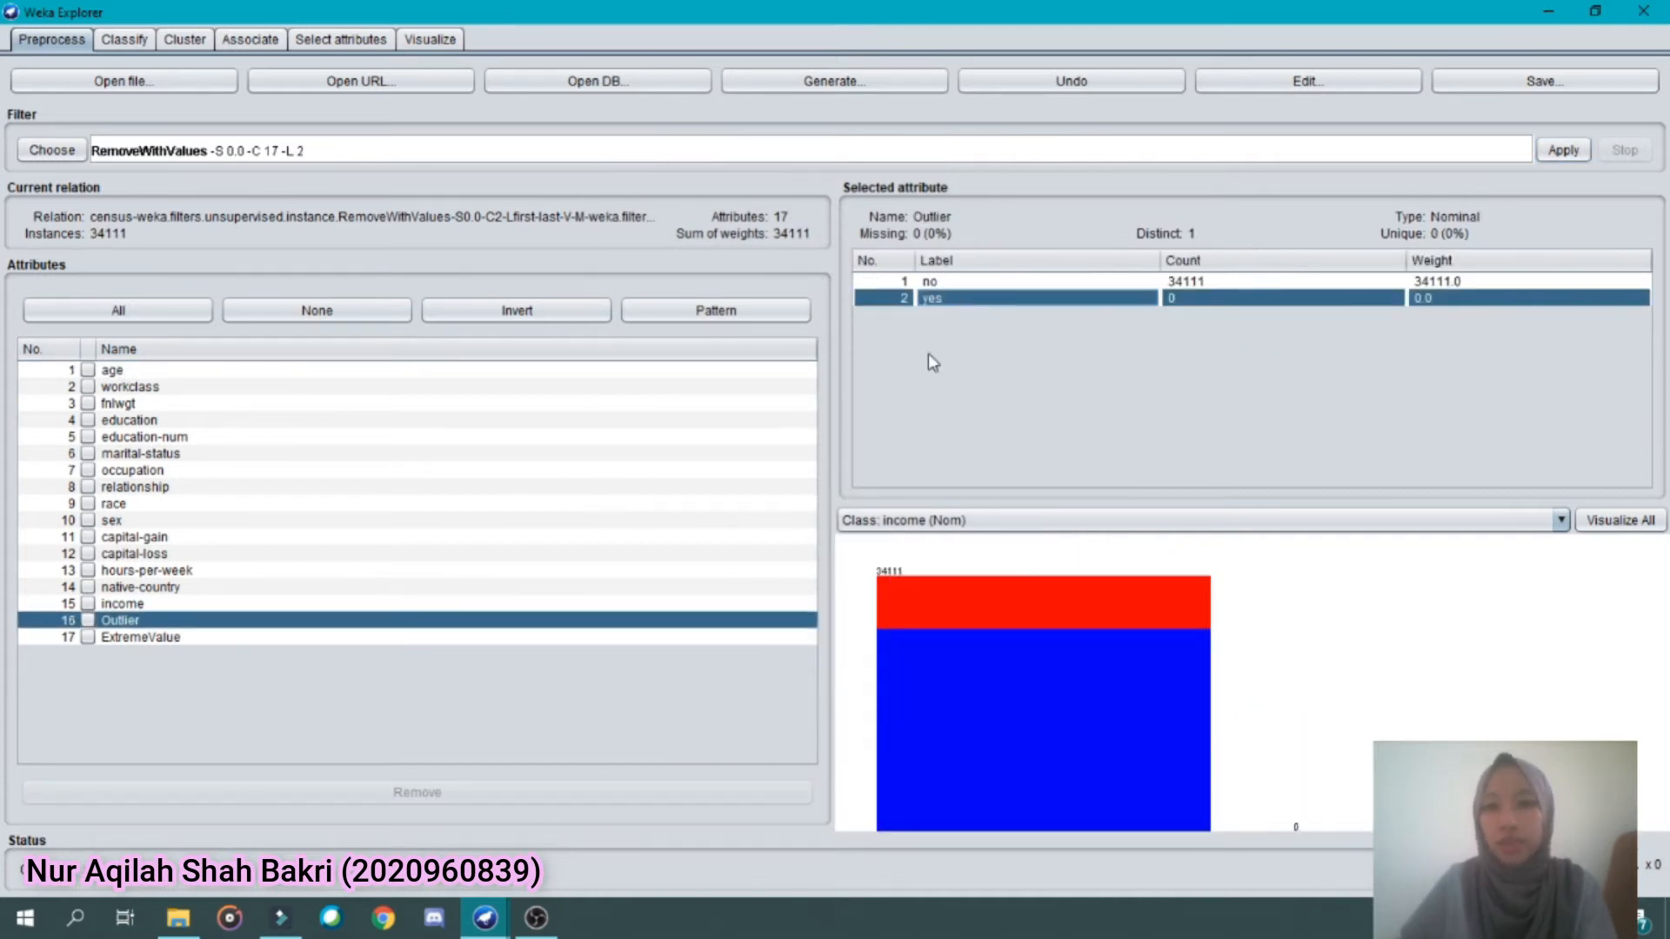
left_click(525, 638)
left_click(963, 301)
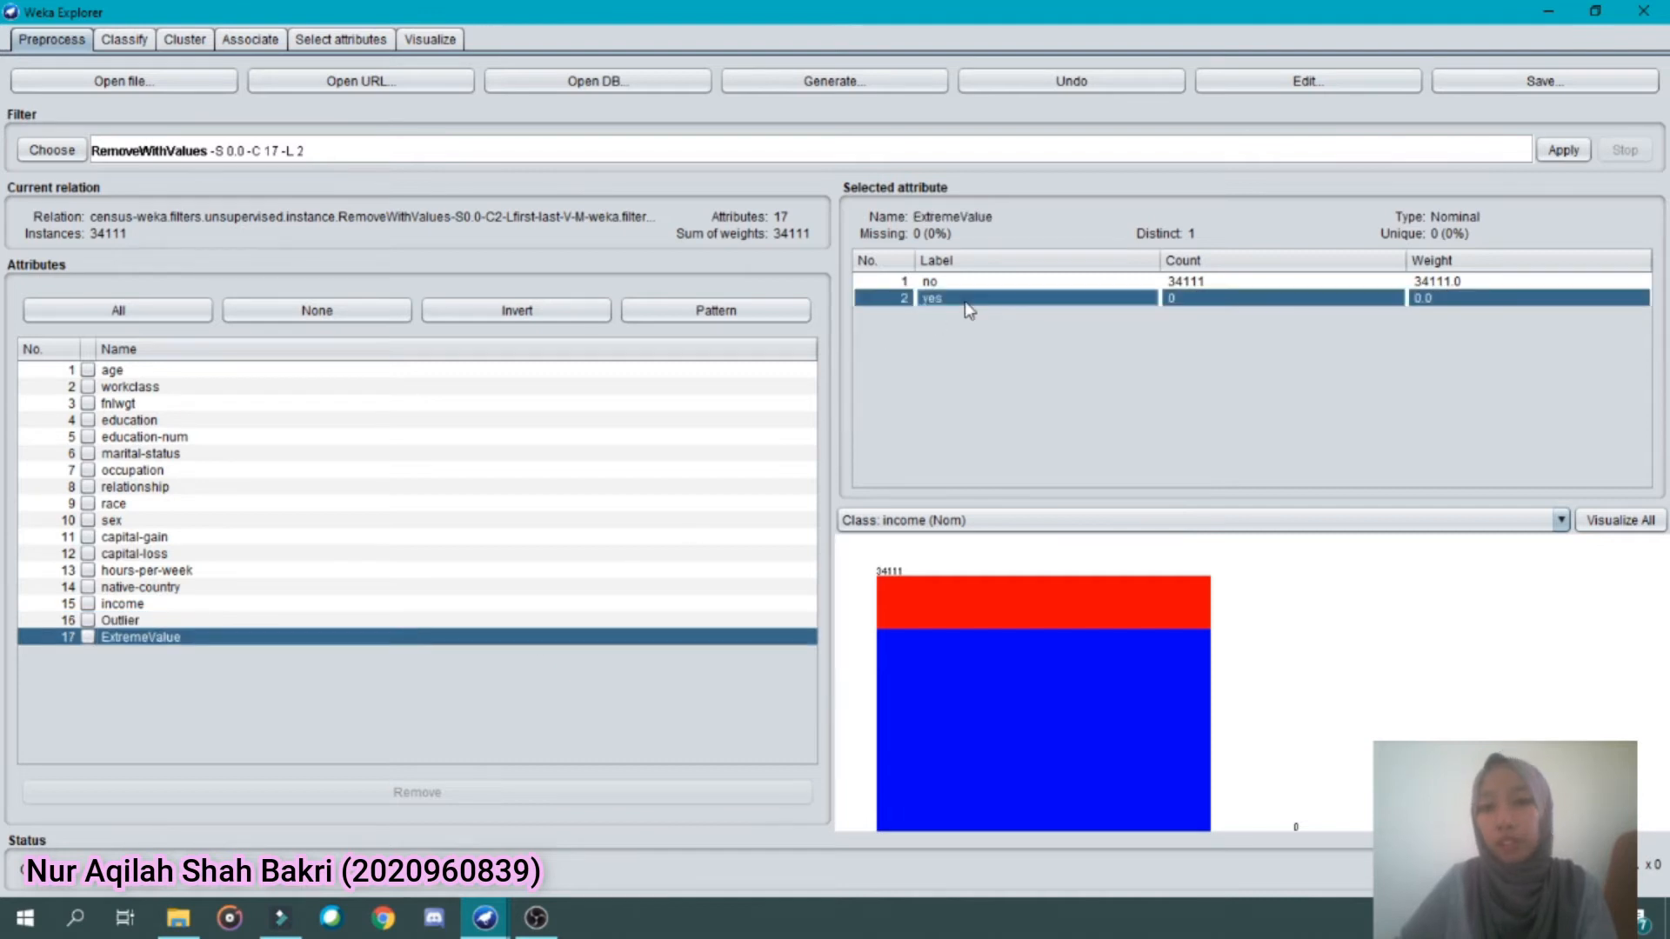
left_click(371, 623)
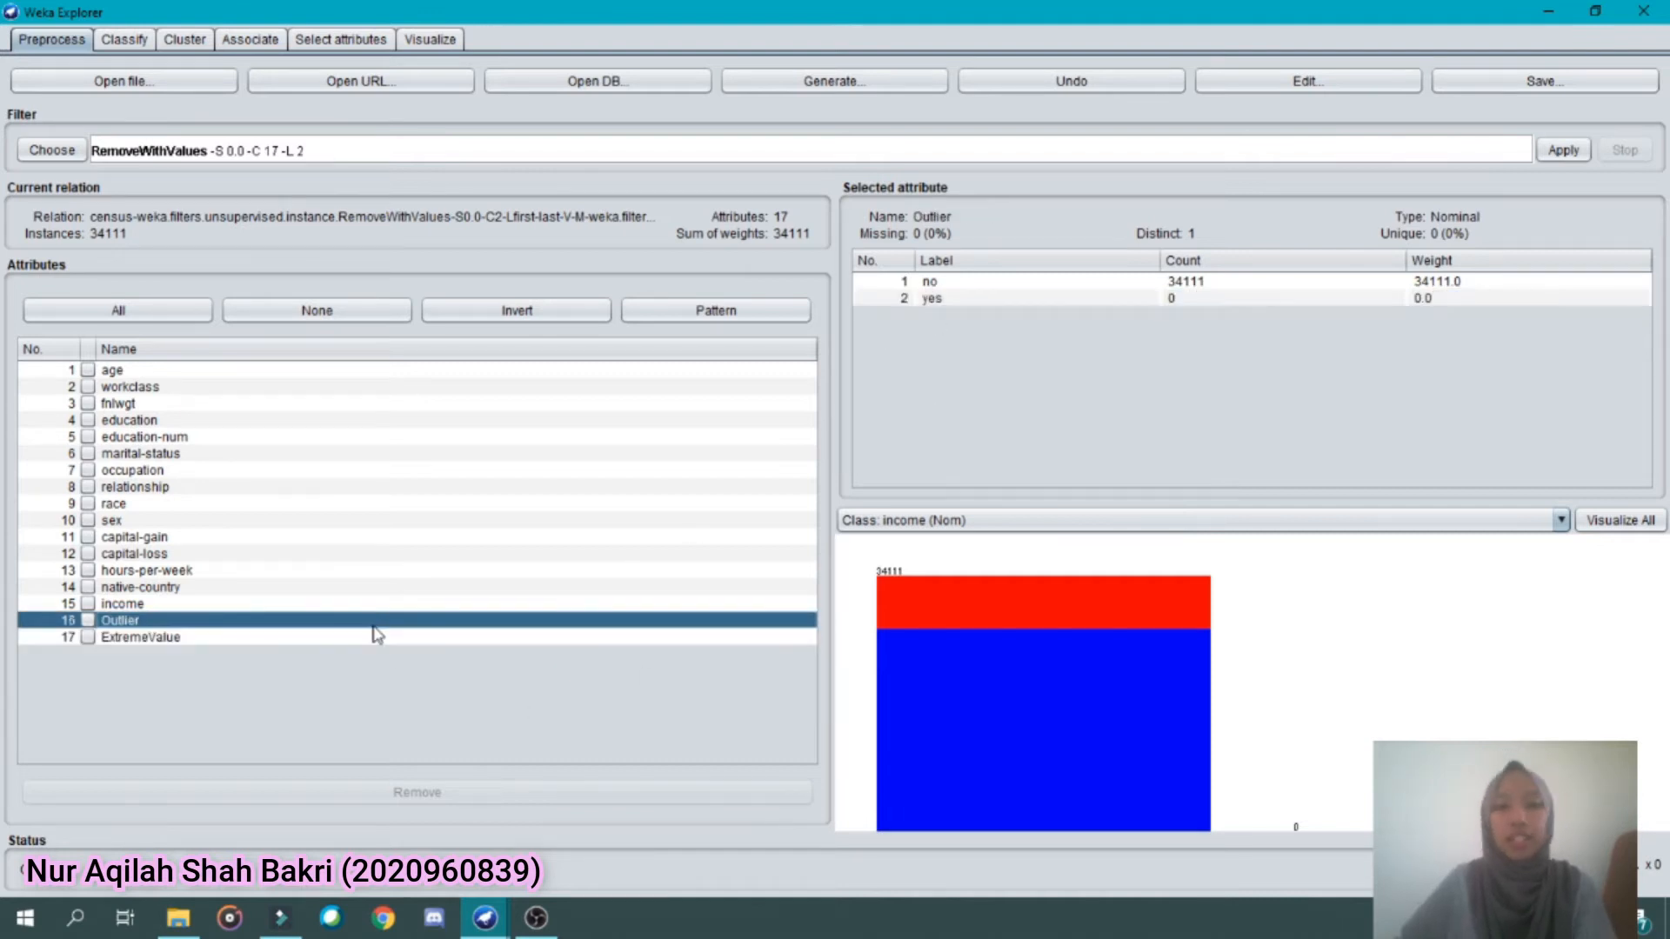
Choose the unsupervised attribute filter InterquartileRange, set detectionPerAttribute to True and apply it to the cleaned data
left_click(54, 151)
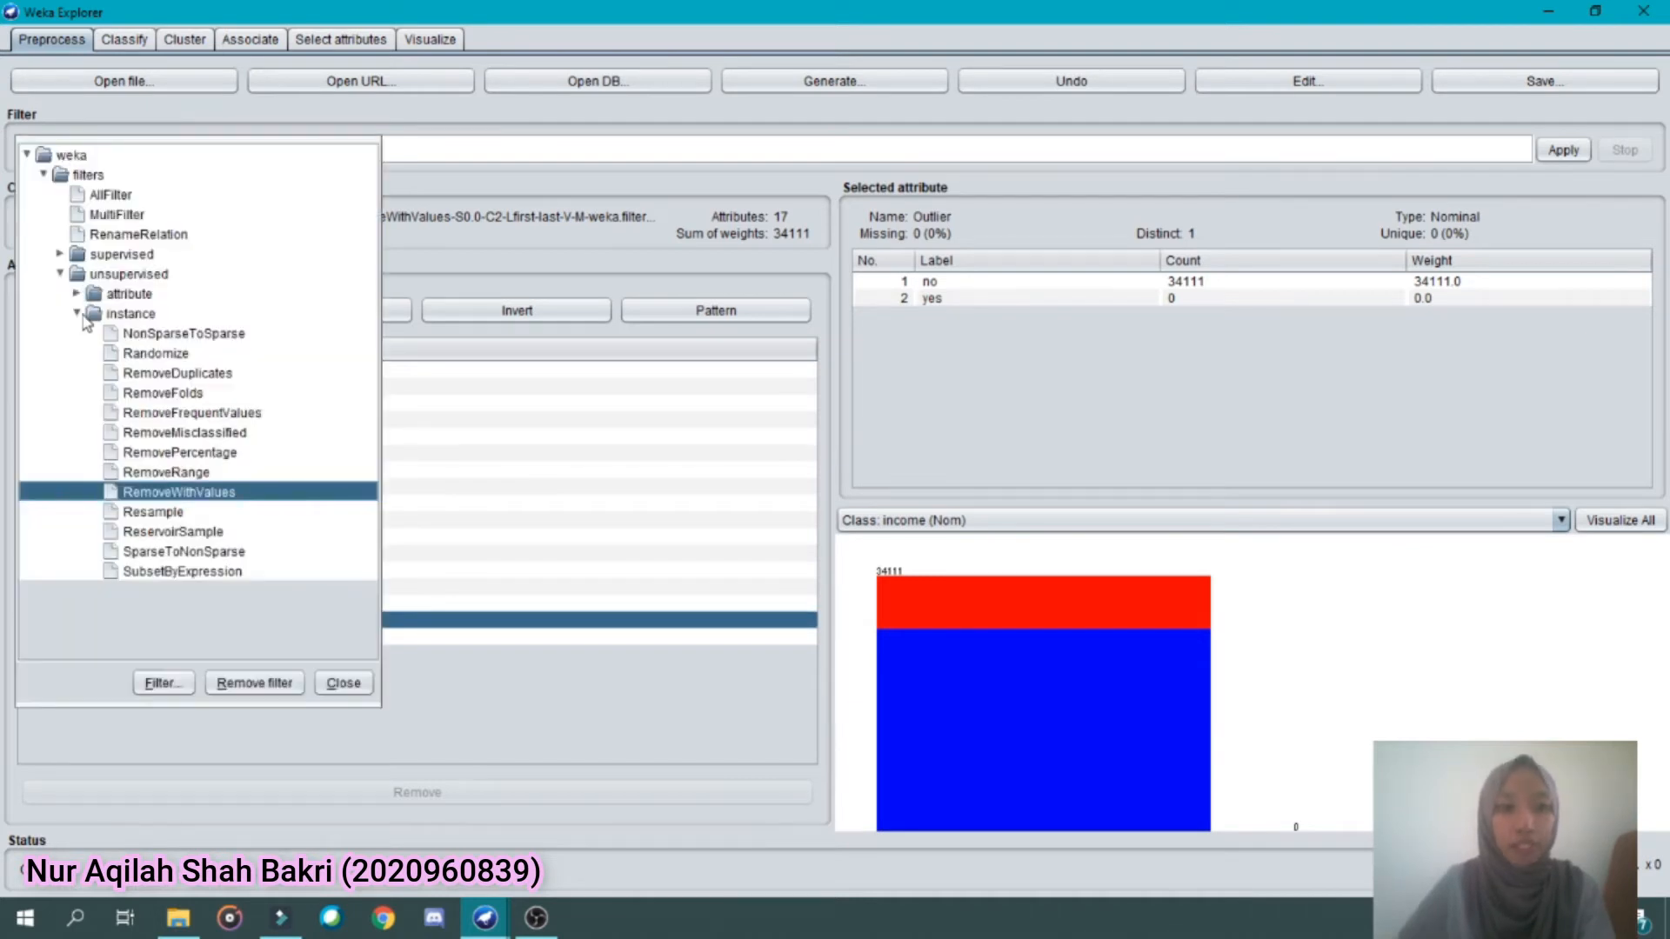
left_click(78, 314)
left_click(77, 295)
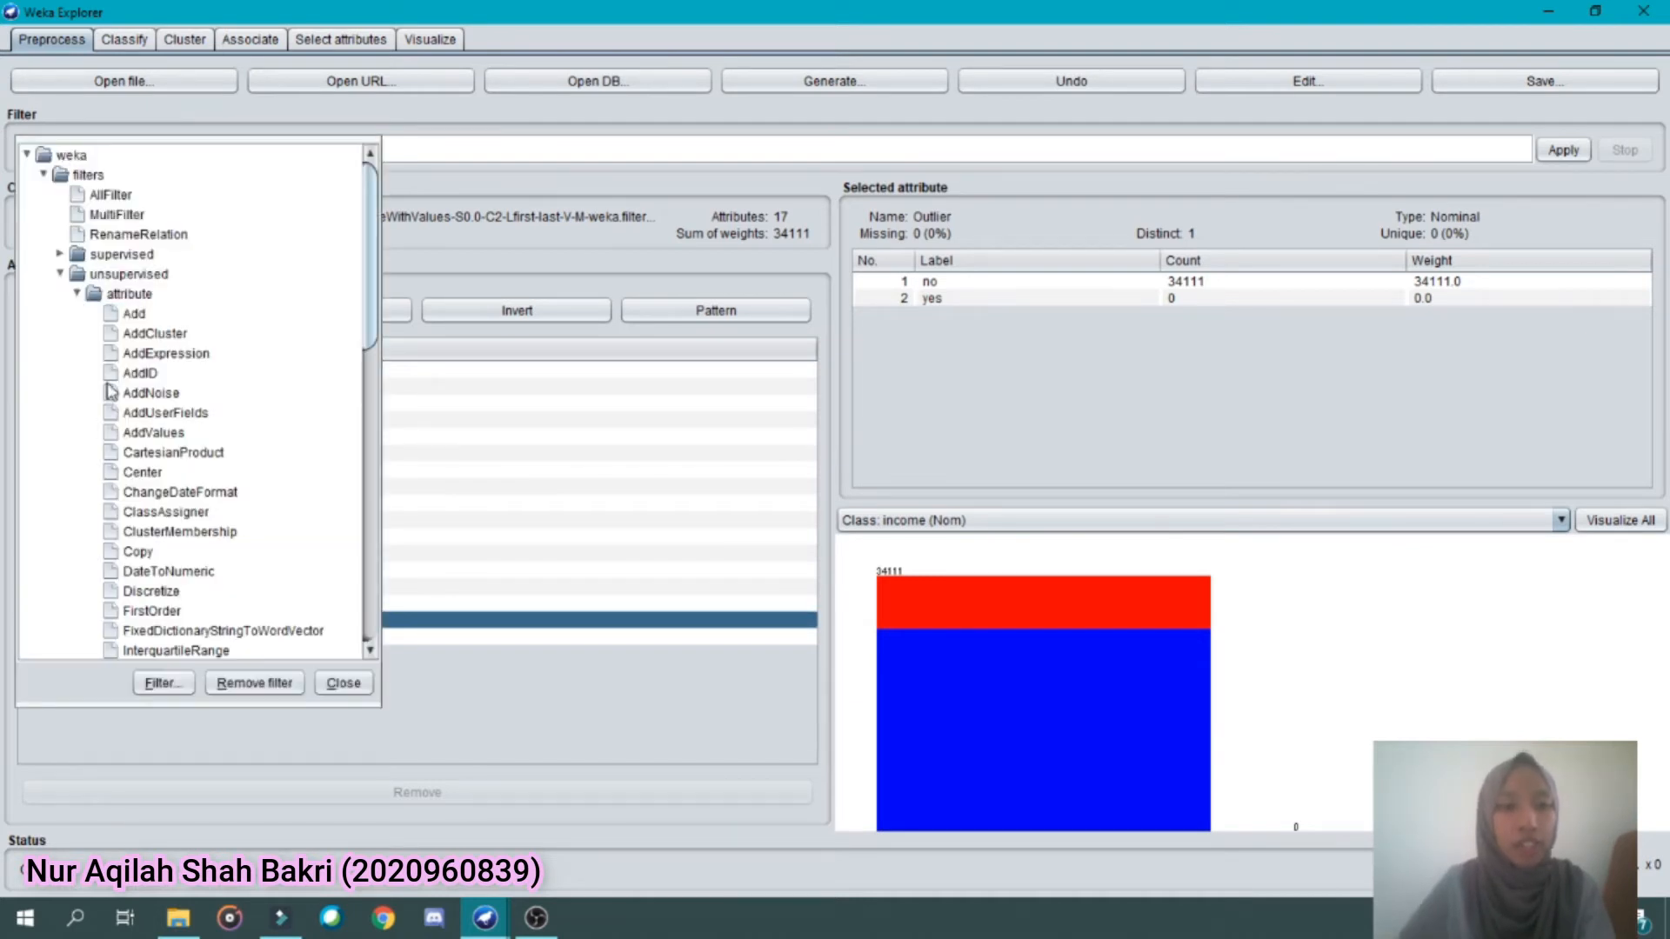
left_click(174, 652)
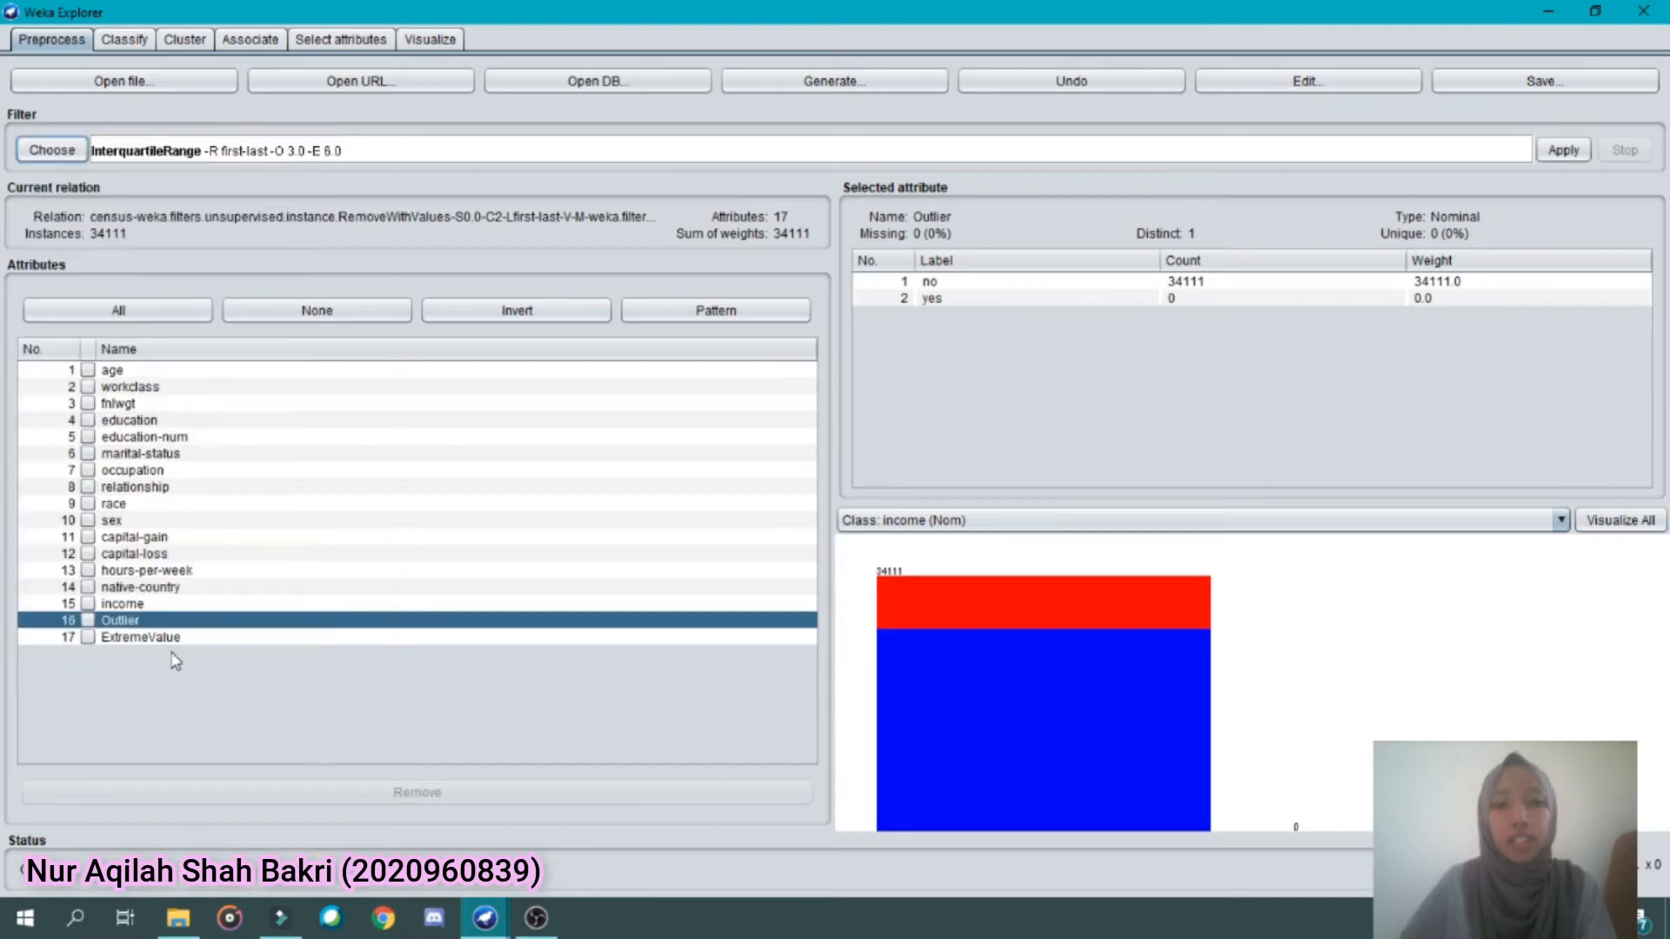
left_click(171, 157)
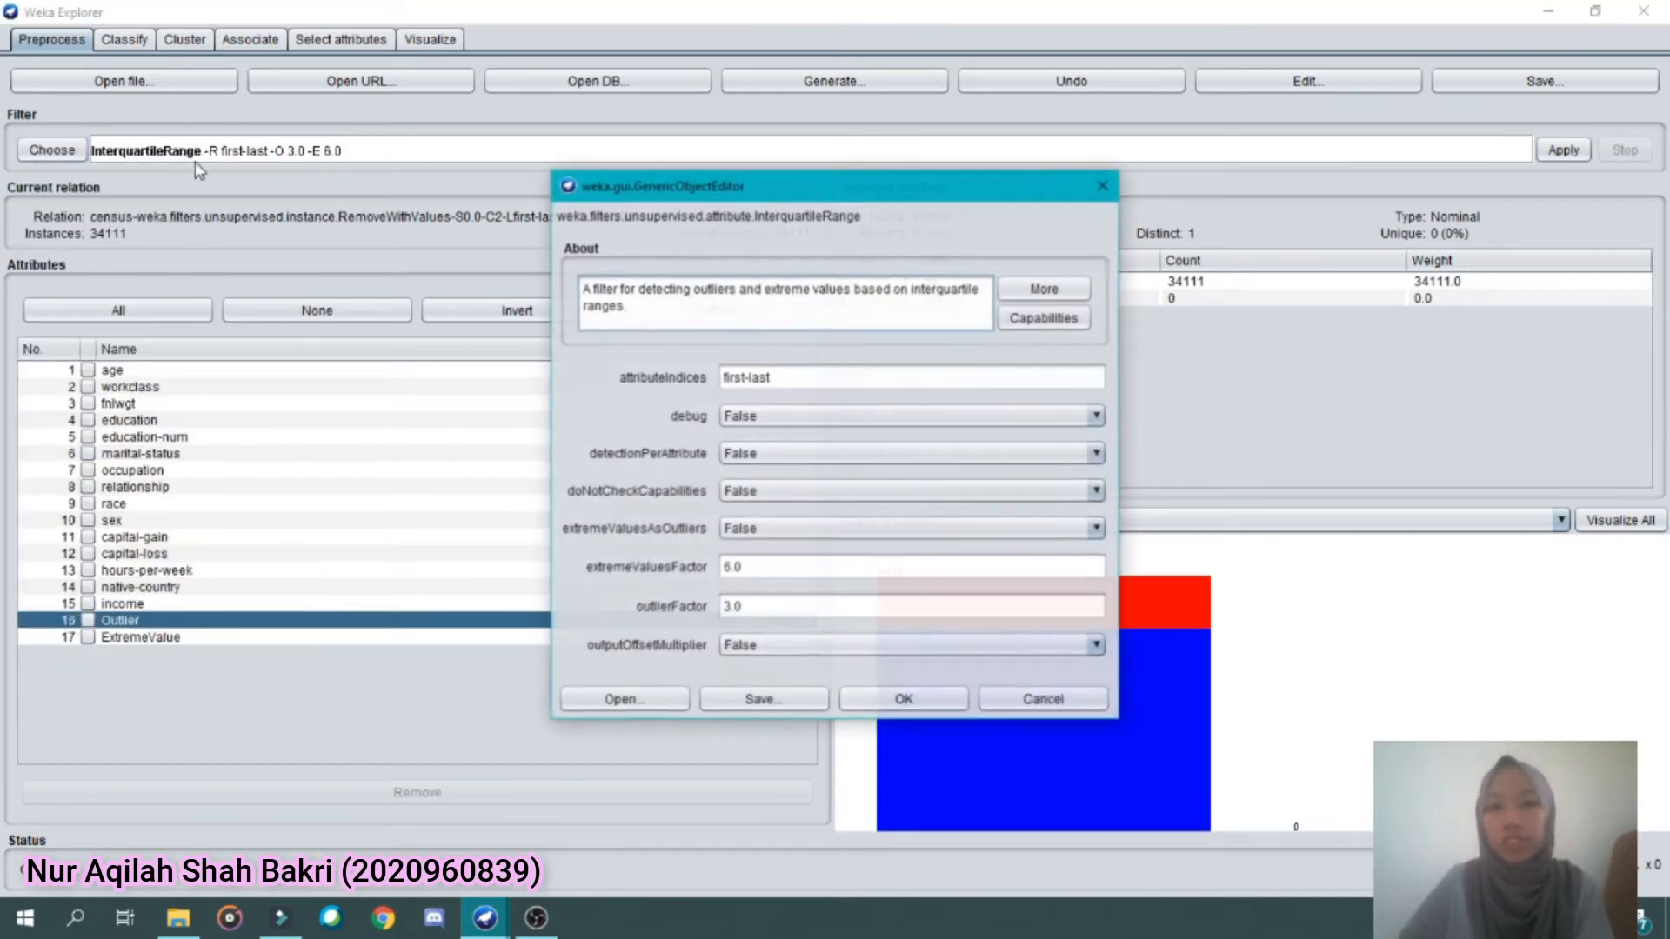
left_click(776, 460)
left_click(769, 474)
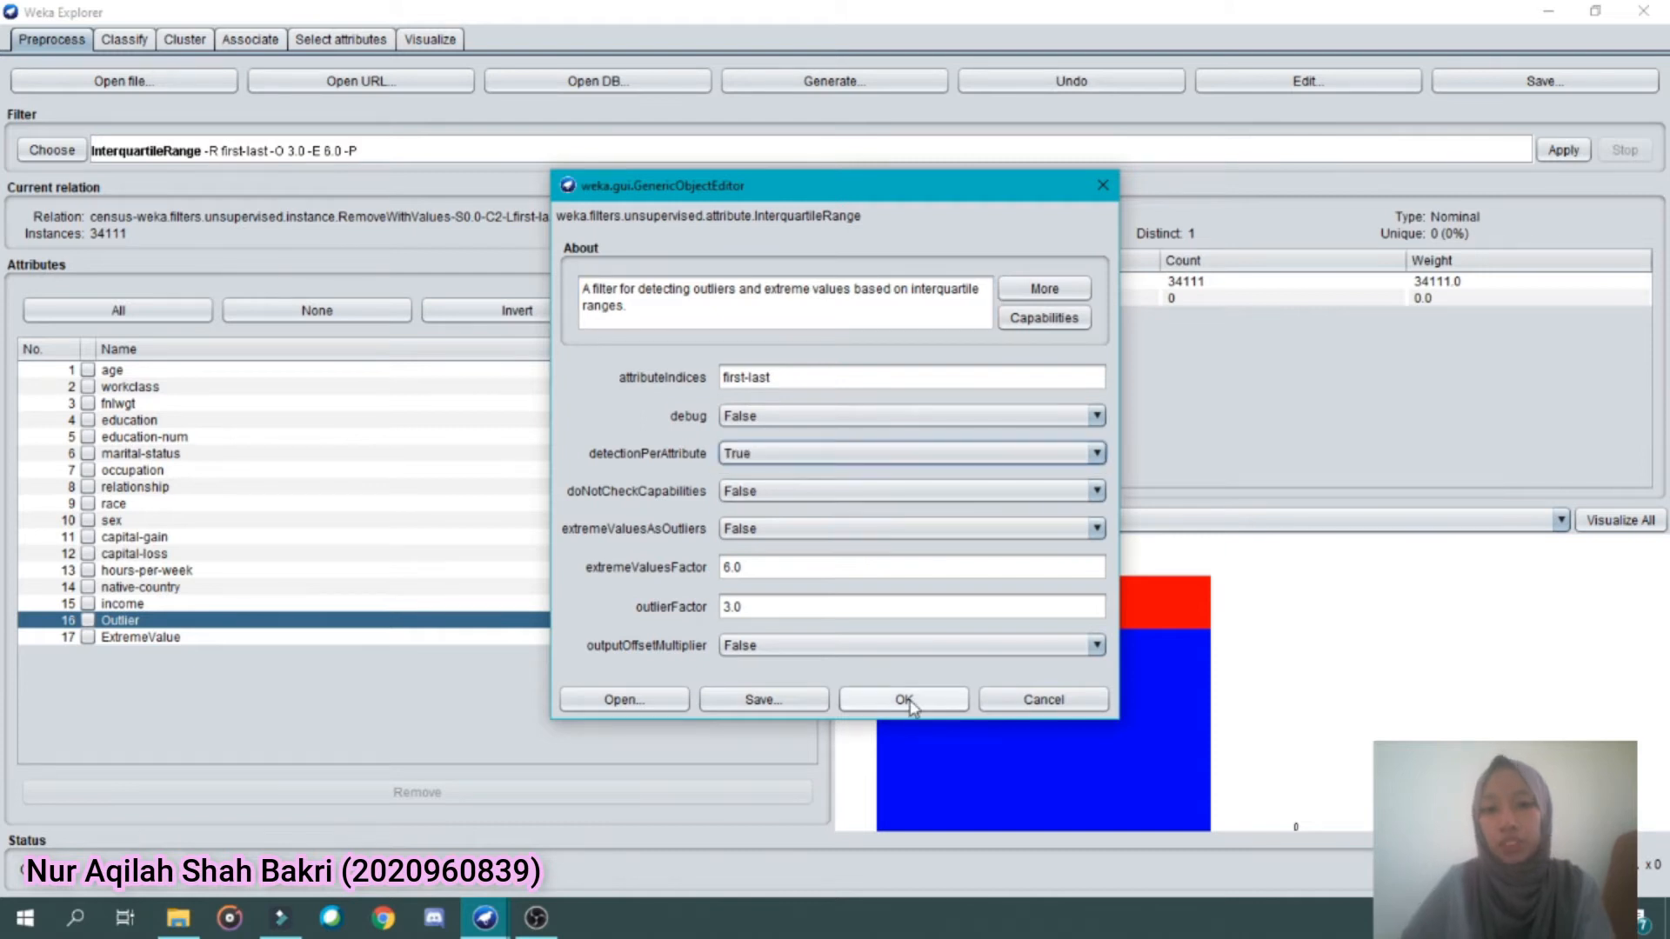
left_click(904, 701)
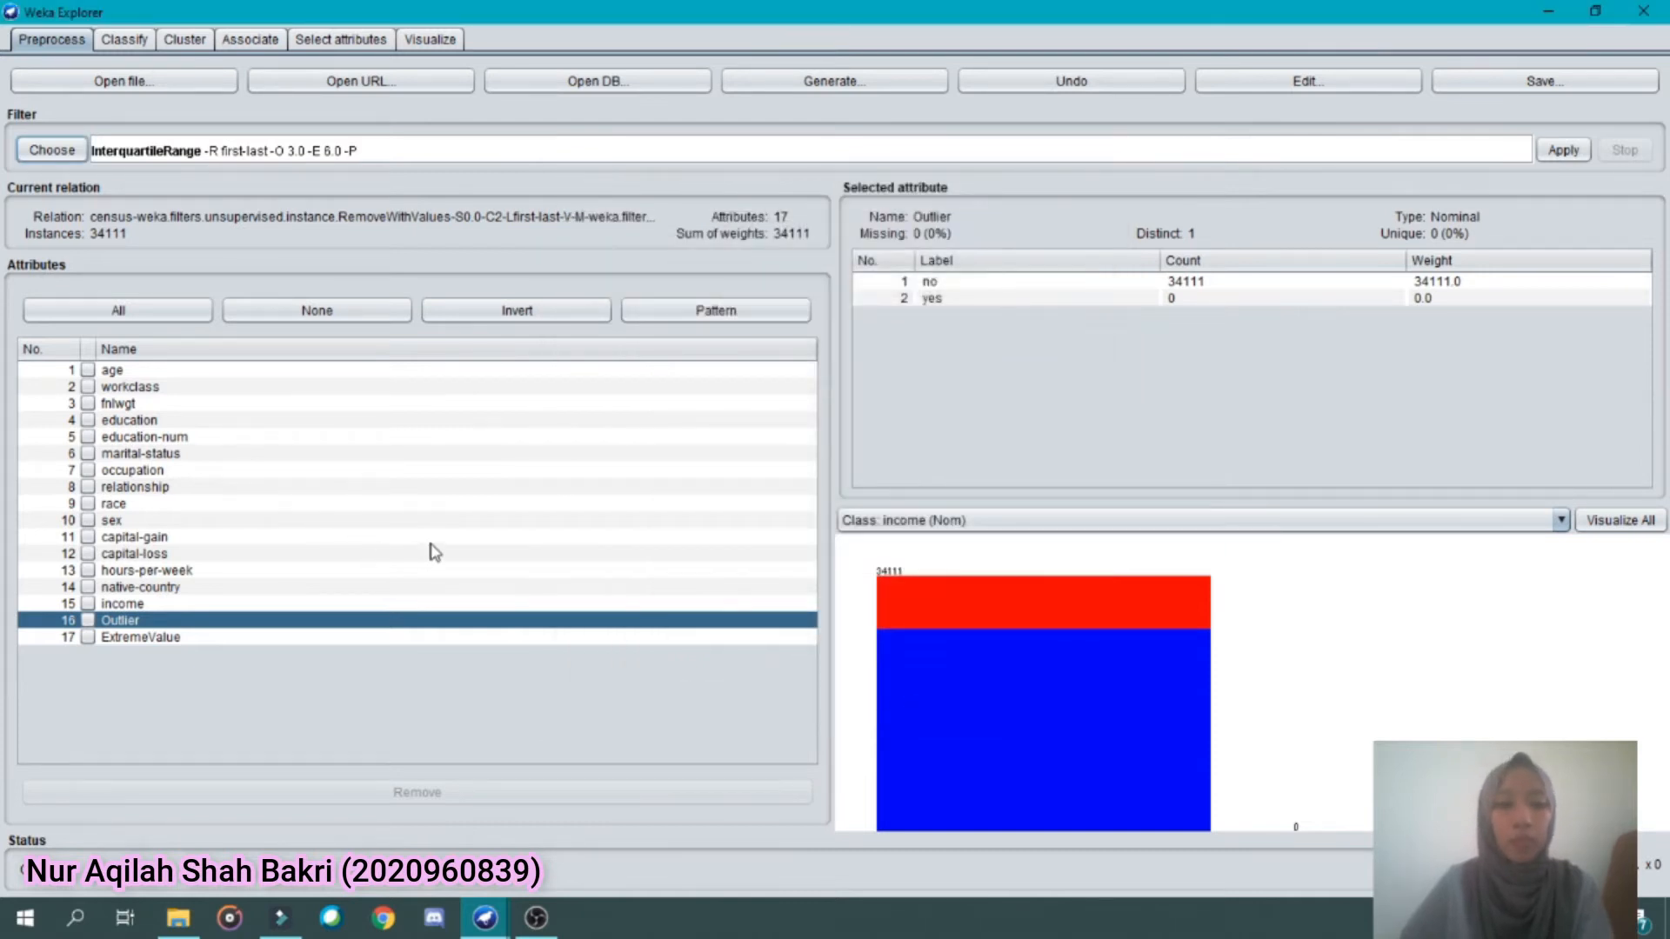
left_click(1562, 149)
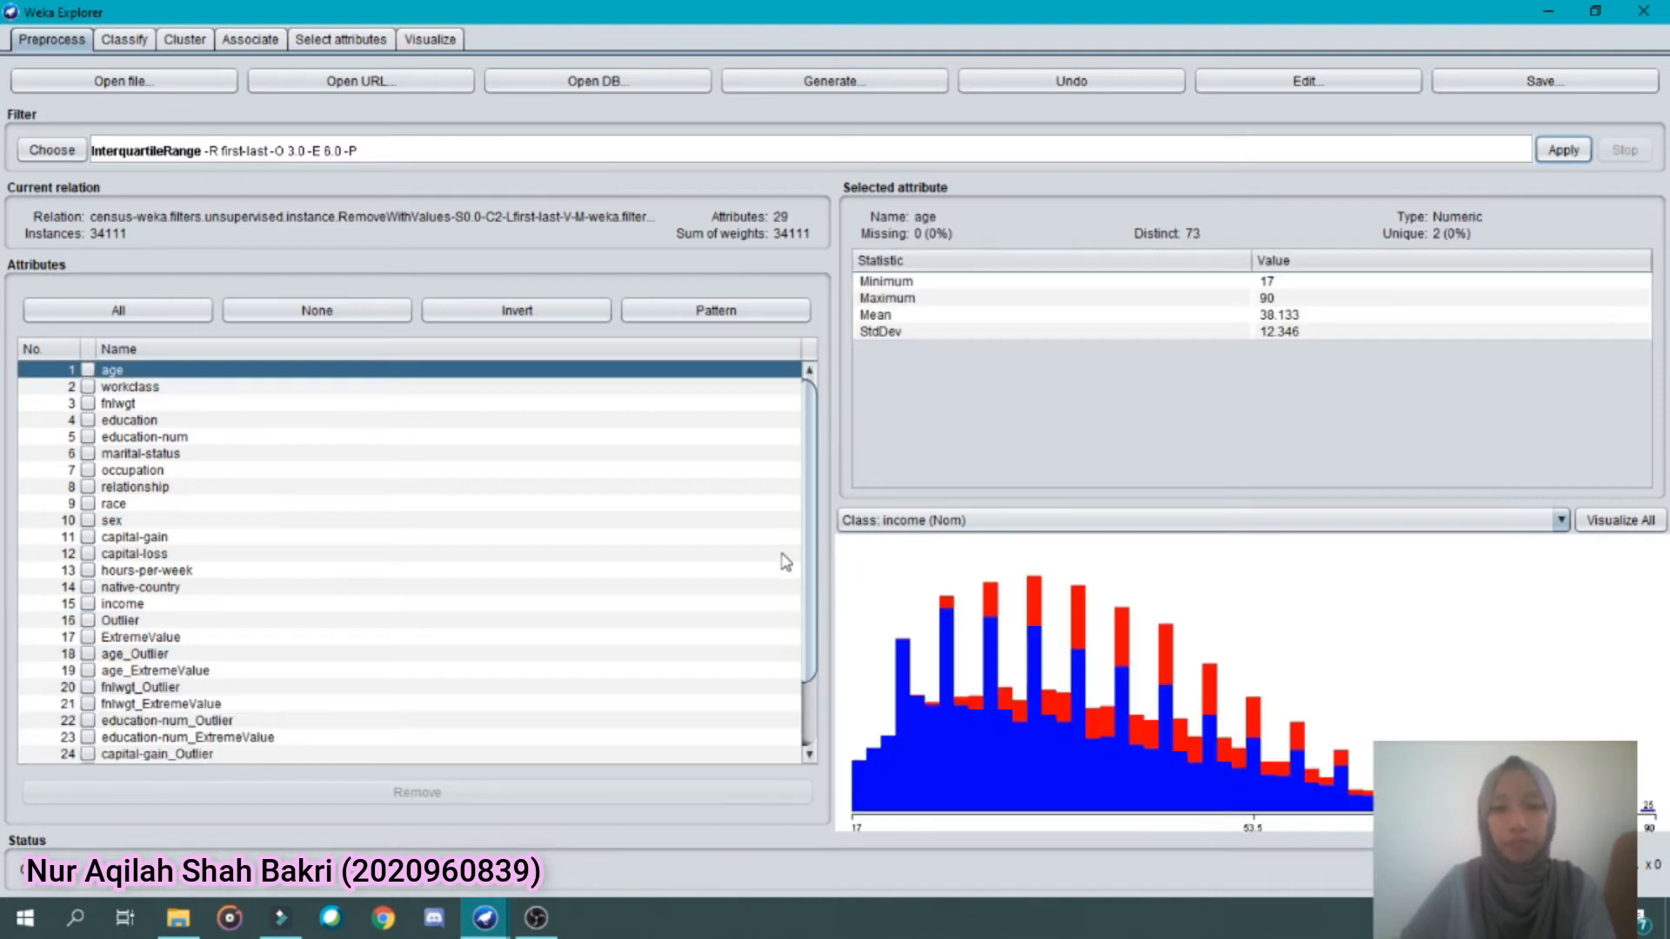
Check the label counts of the per-attribute outlier attributes from age_Outlier to hours-per-week_Outlier, and undo the last InterquartileRange filter
left_click_drag(809, 609, 817, 670)
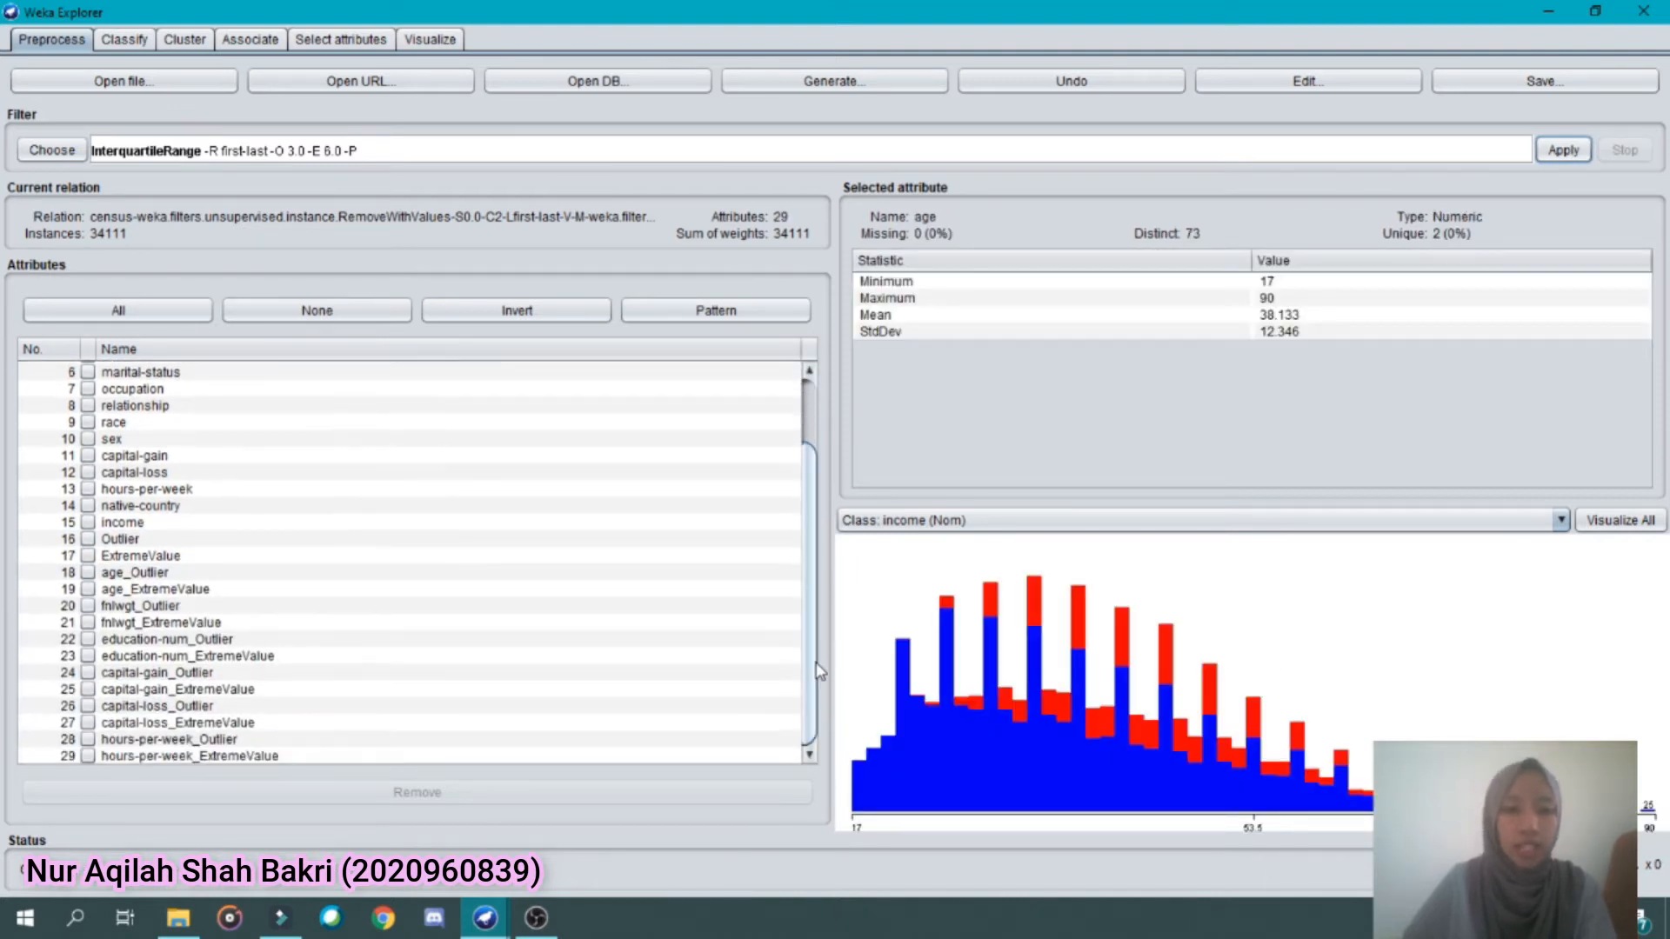
left_click(159, 574)
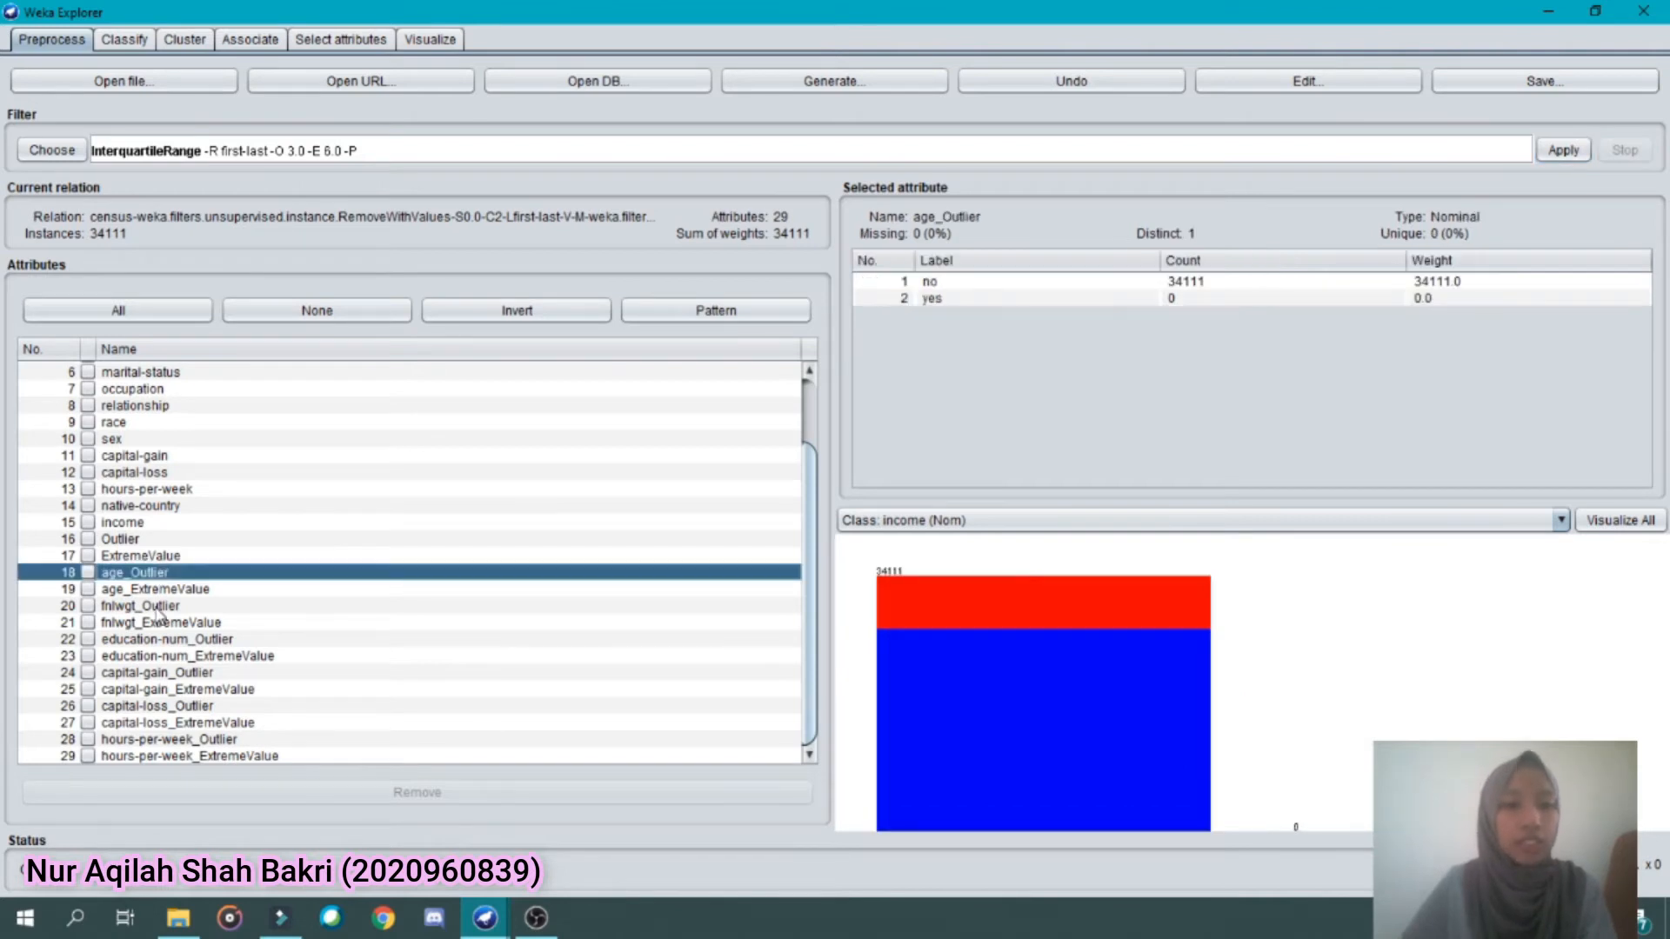
left_click(159, 608)
left_click(163, 643)
left_click(174, 675)
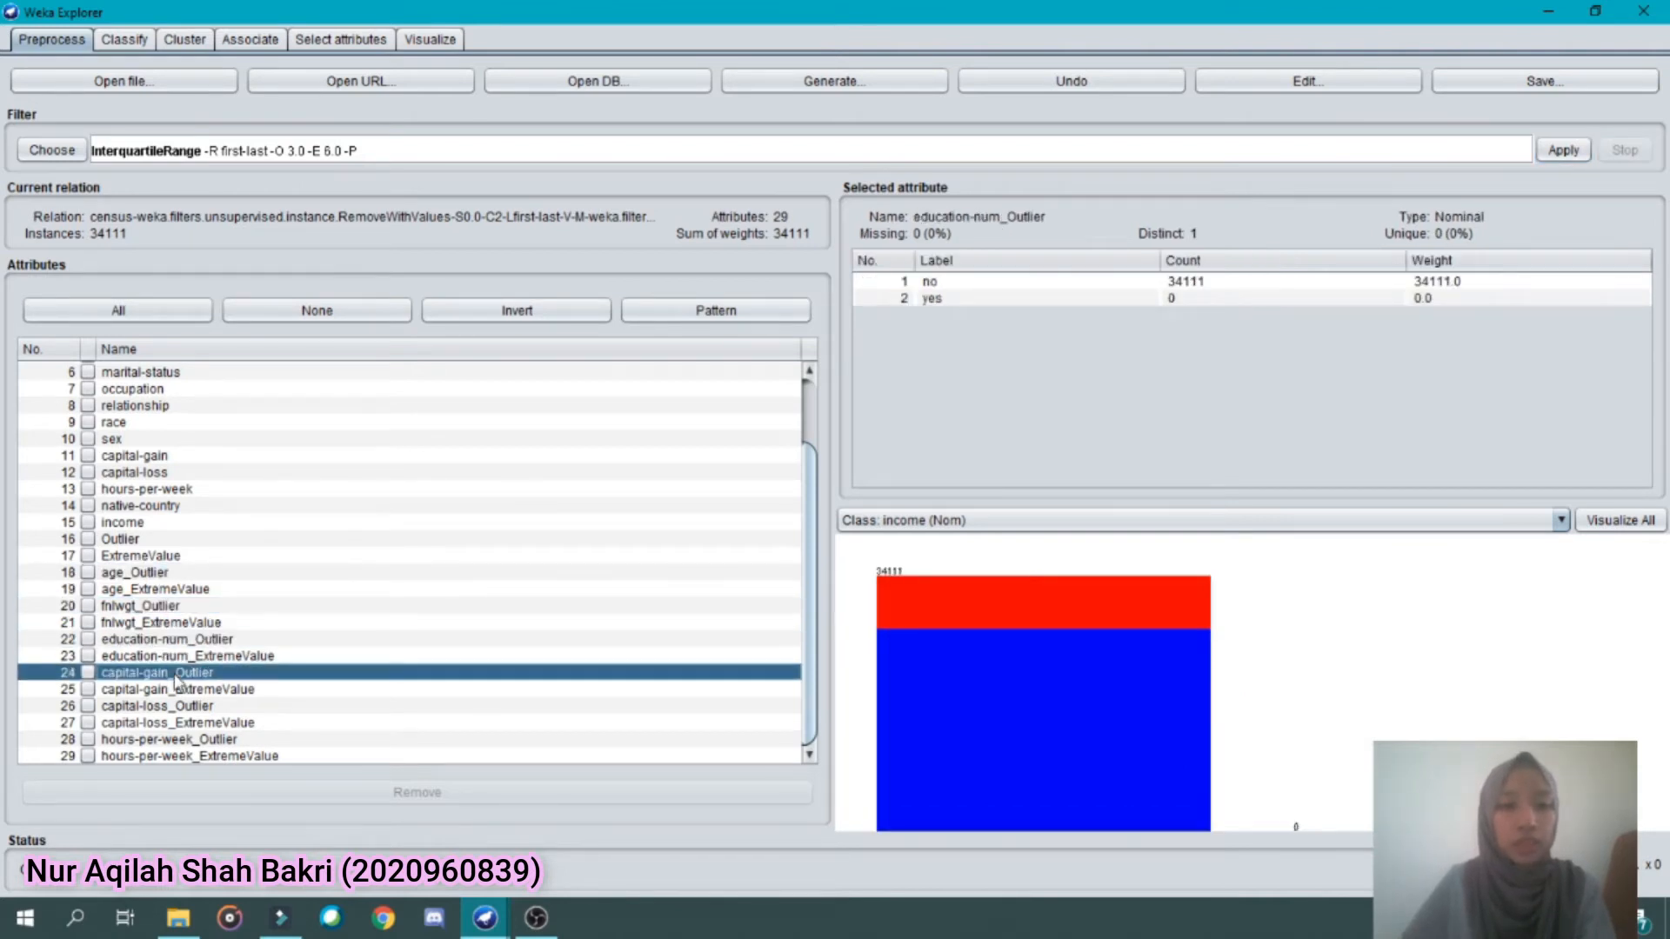
left_click(174, 721)
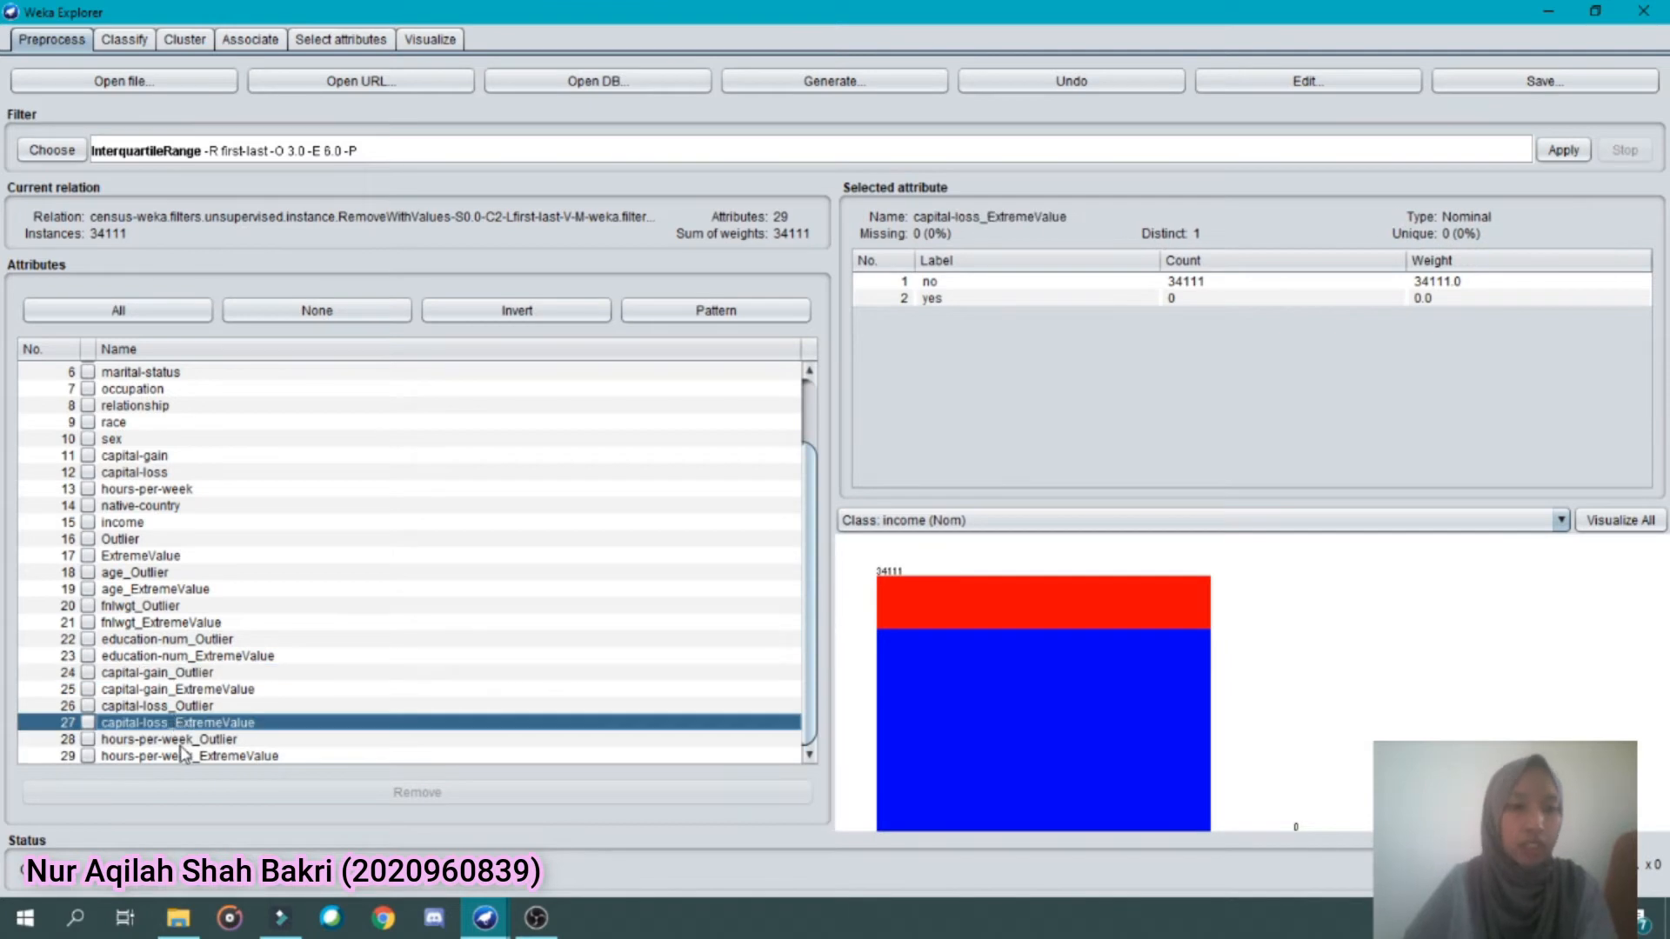
left_click(181, 740)
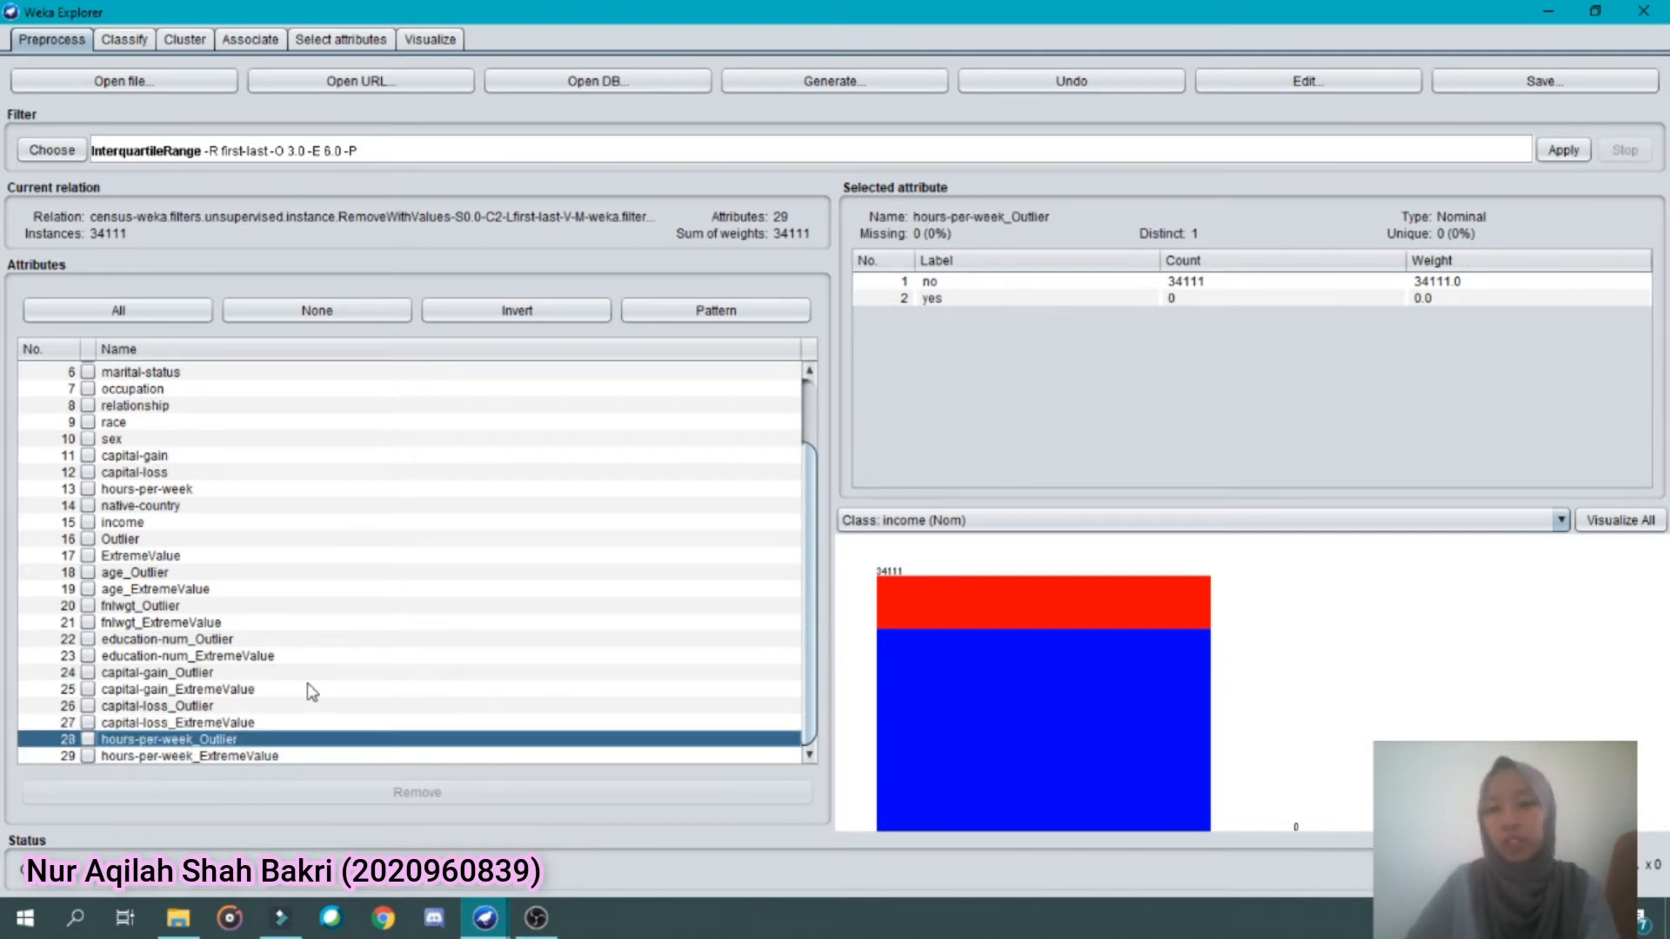
left_click(1012, 90)
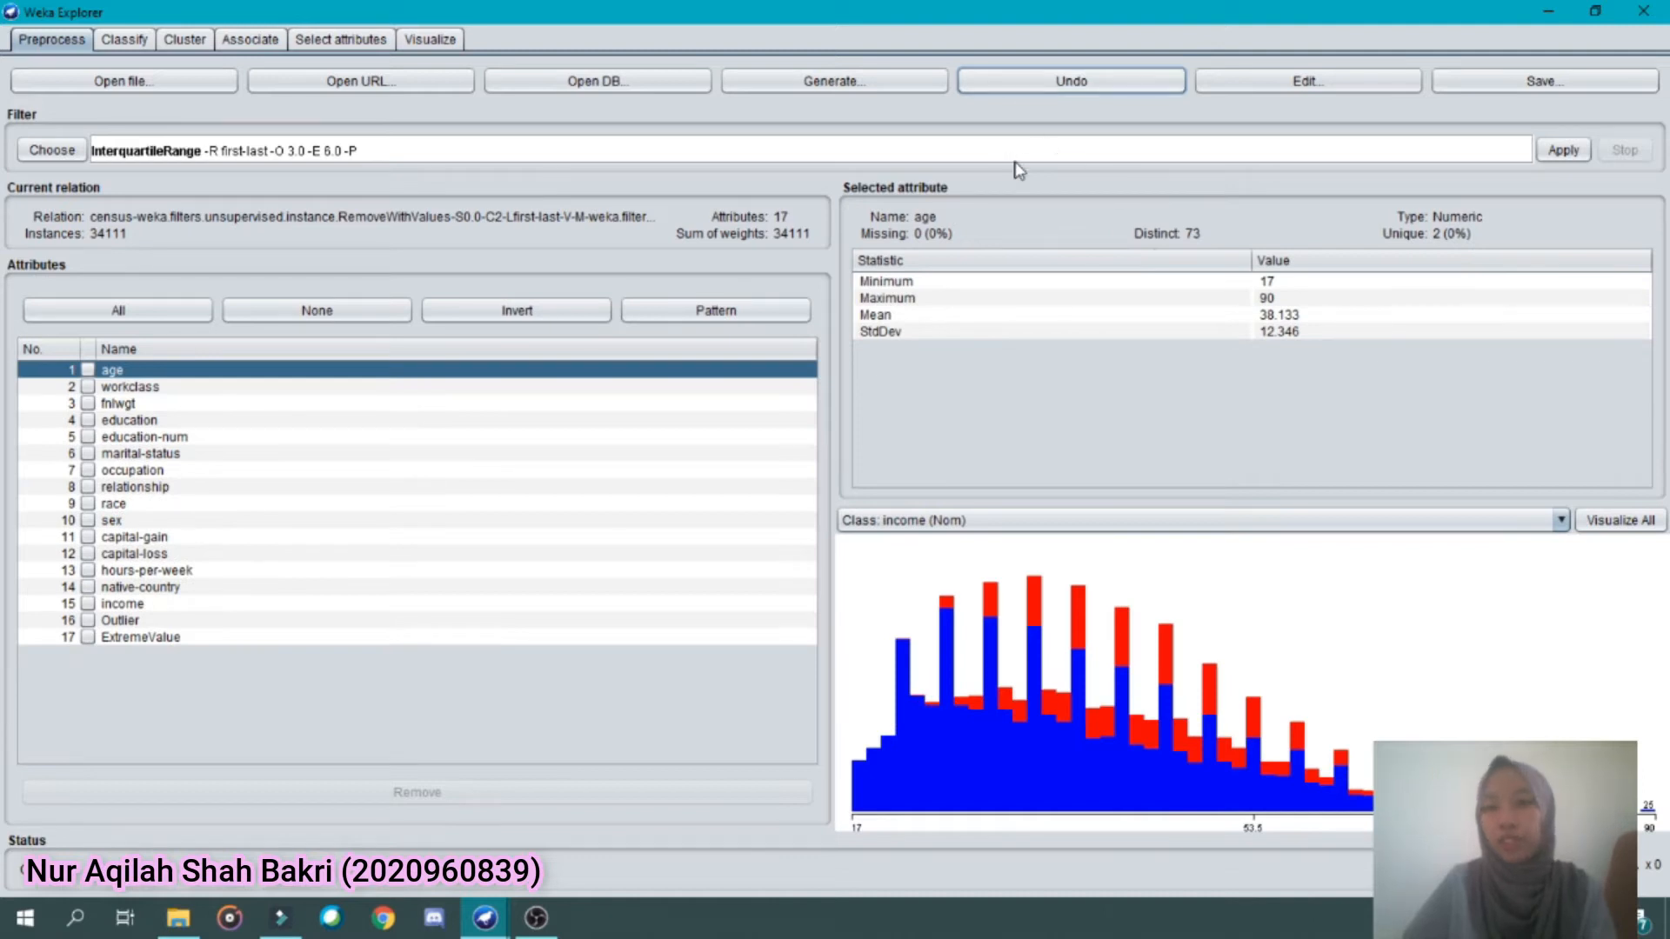
View the histograms of all attributes, and browse the data table across to its ExtremeValue column
left_click(1602, 522)
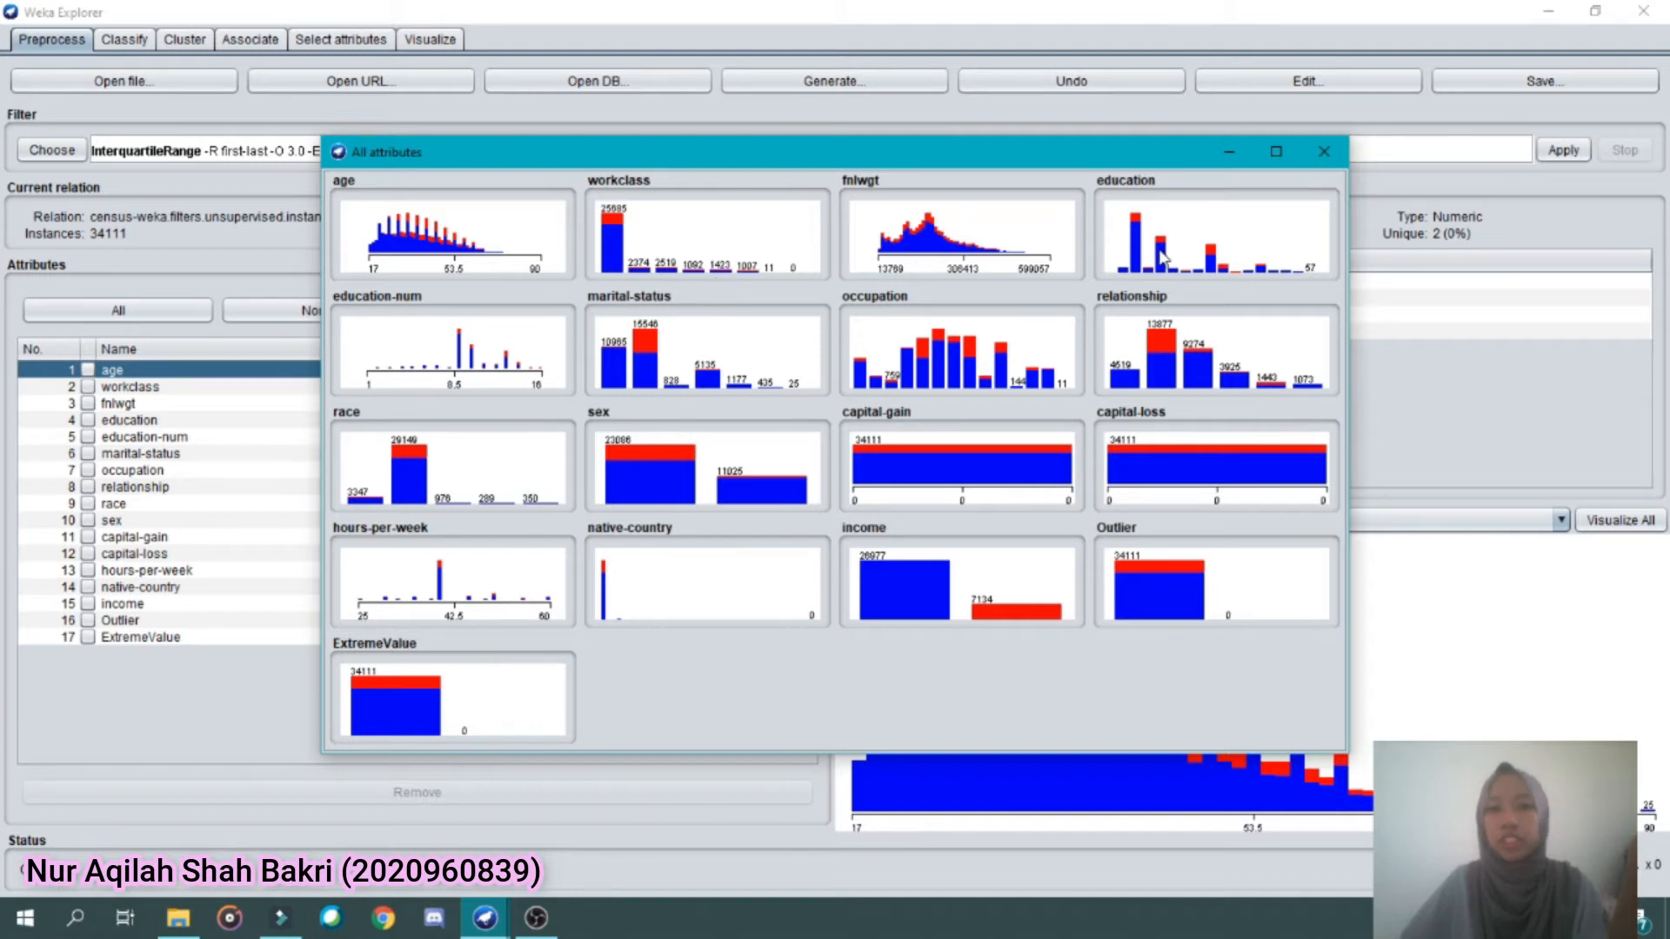
left_click(1334, 162)
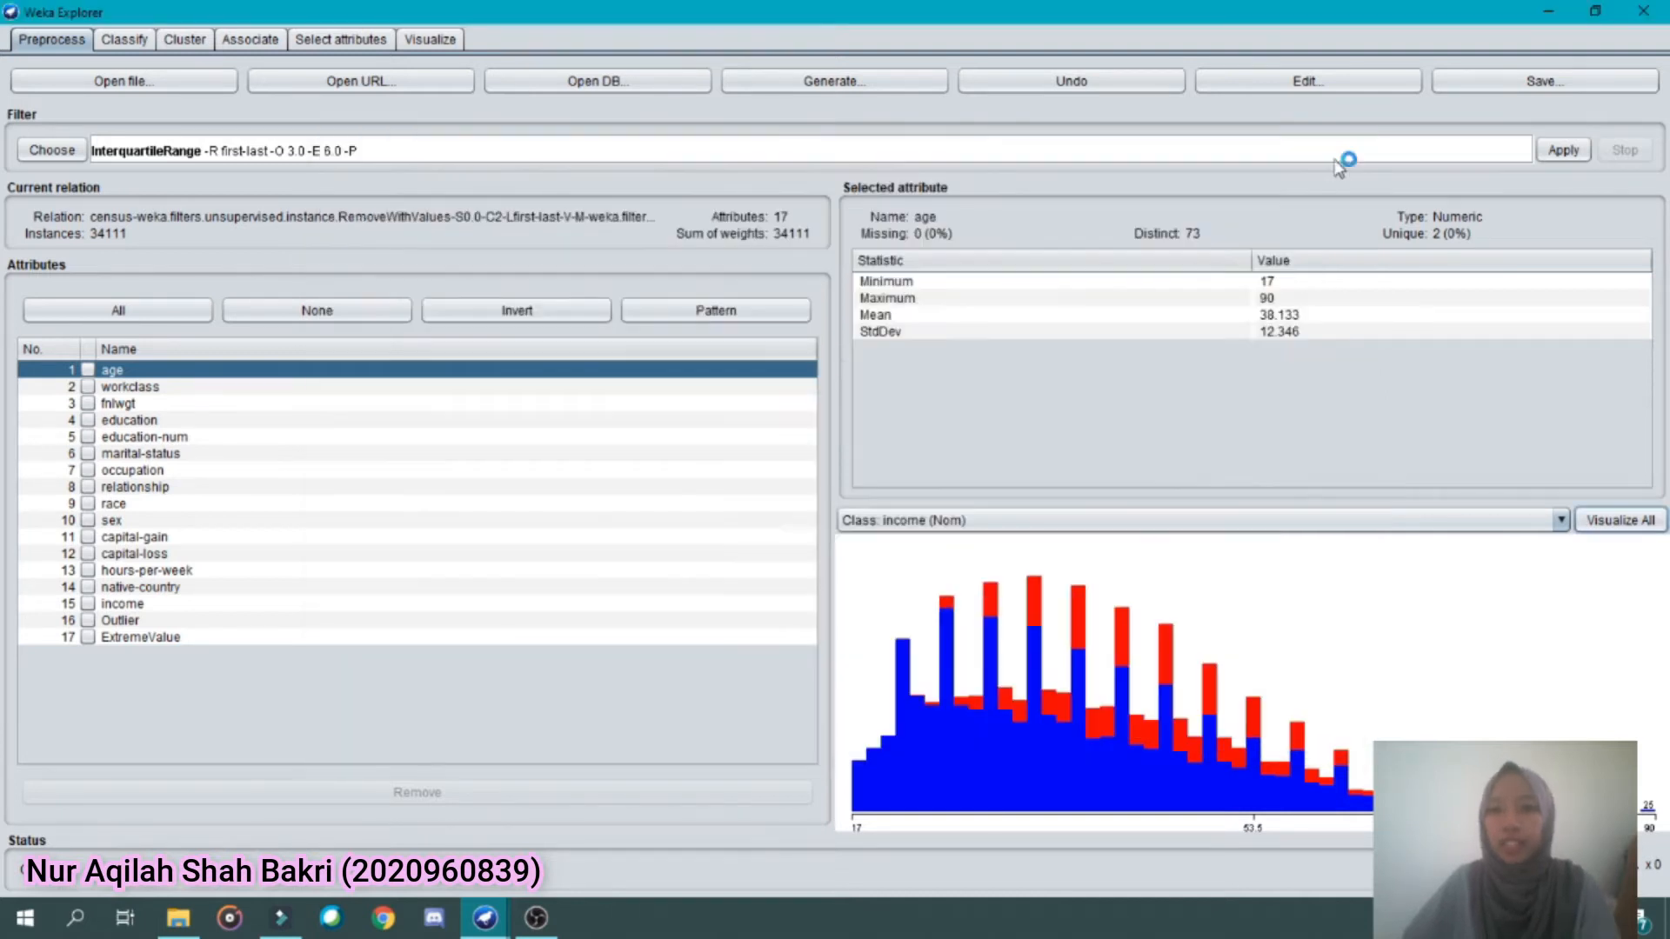
left_click(1310, 82)
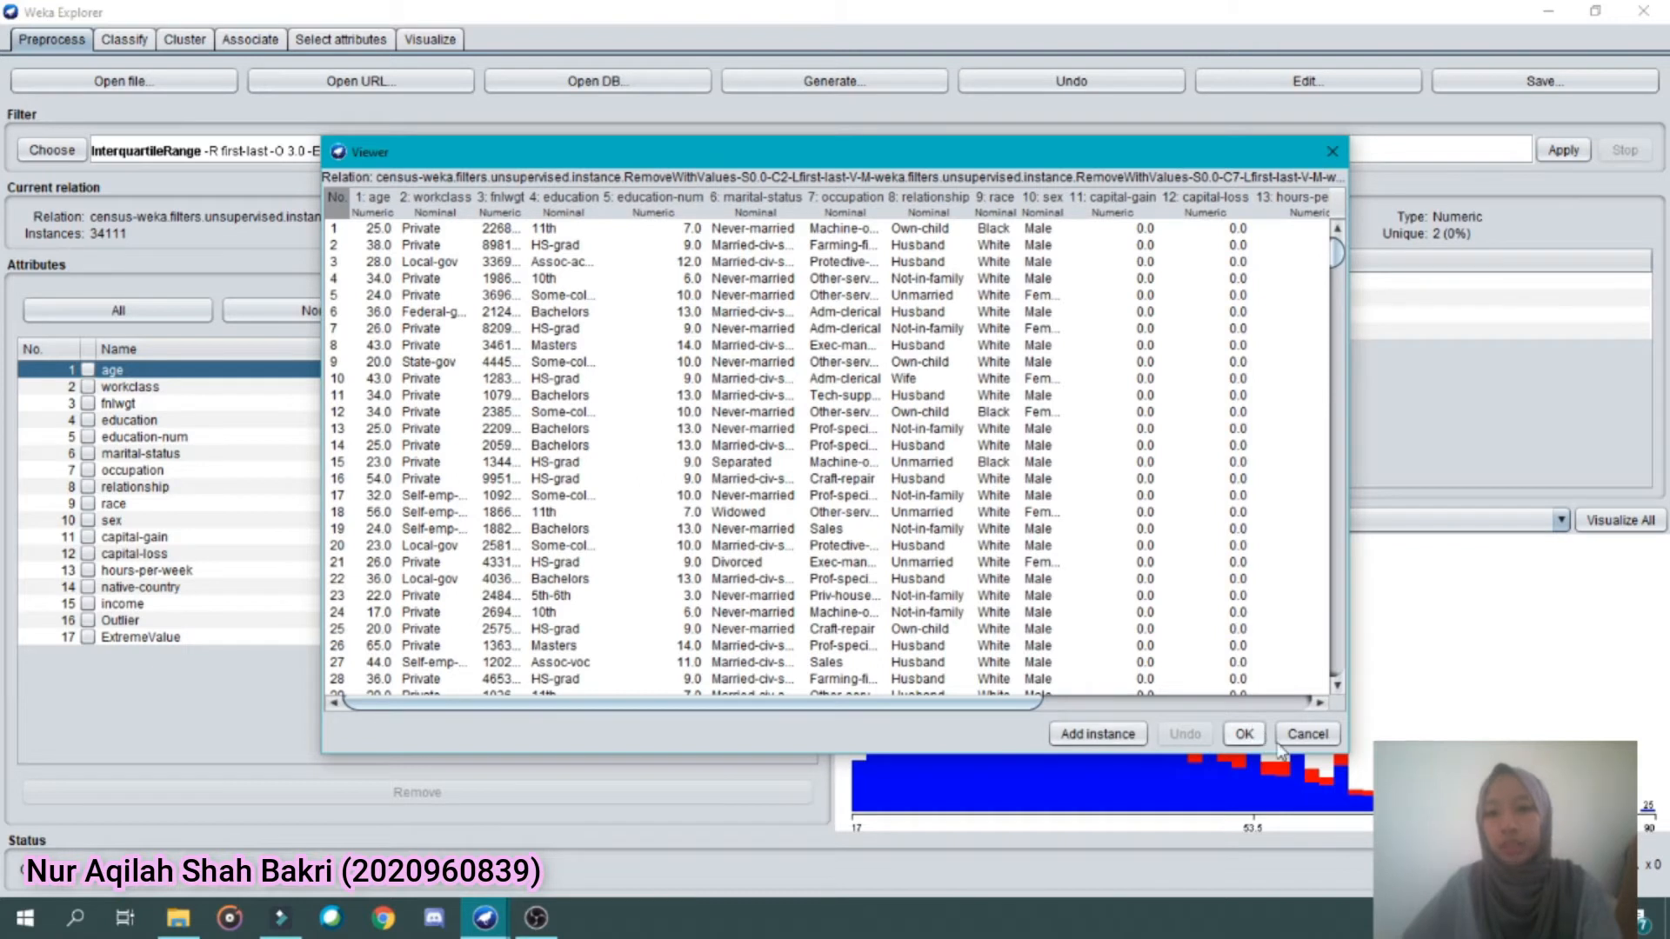
left_click_drag(1015, 703, 1290, 697)
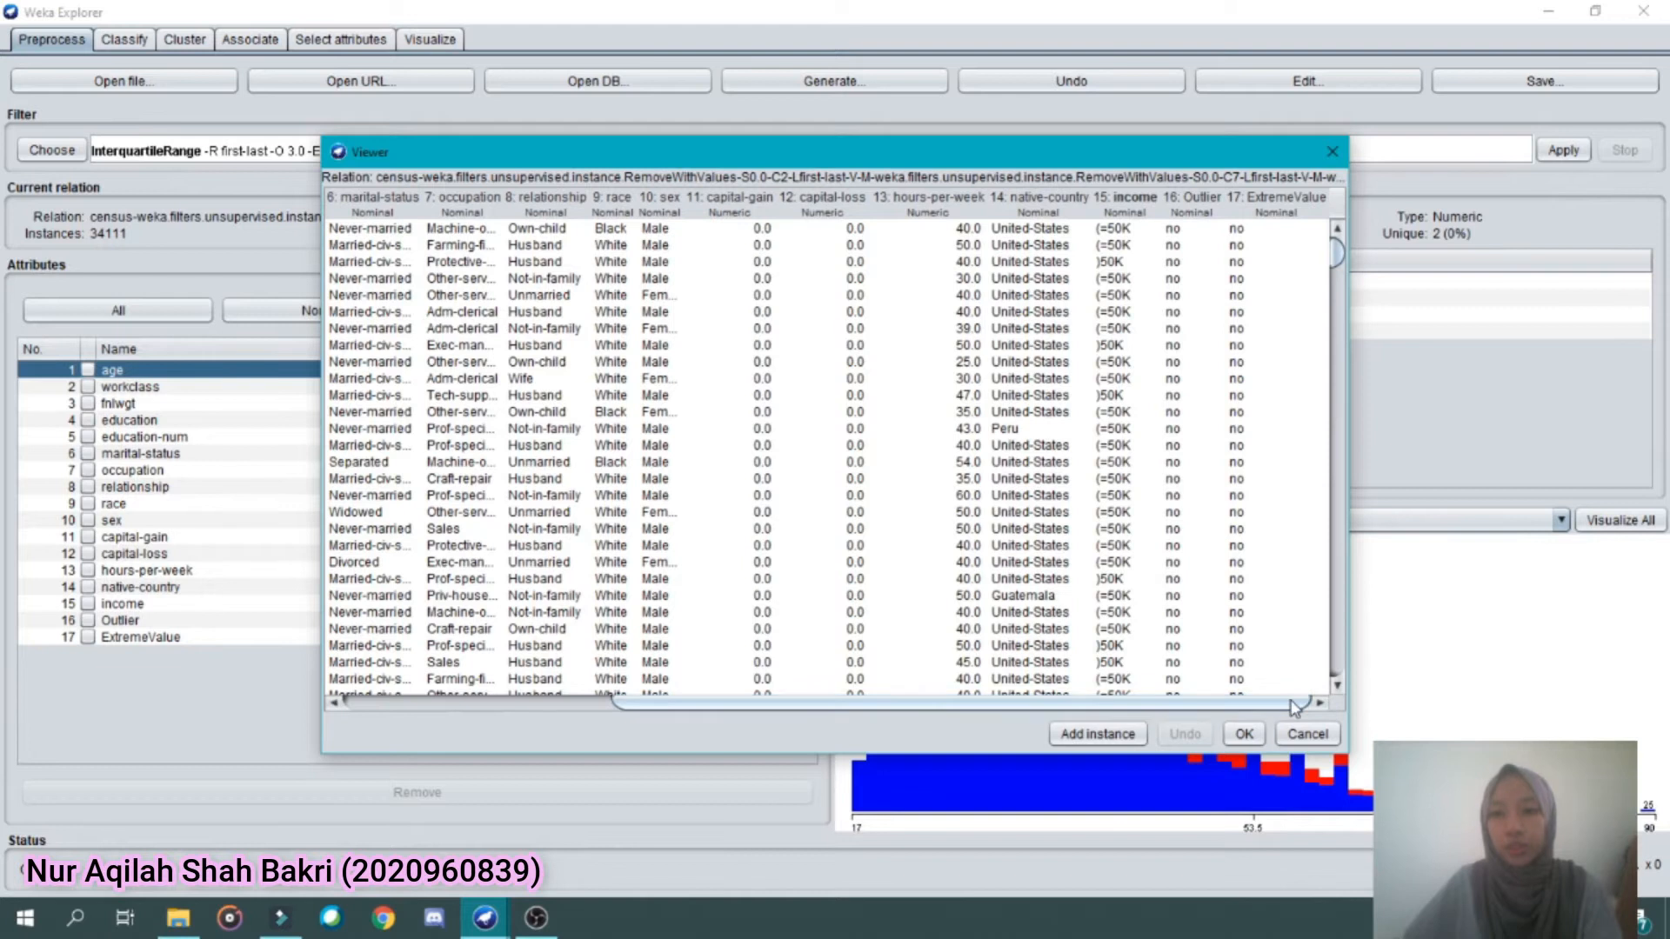
left_click(1245, 735)
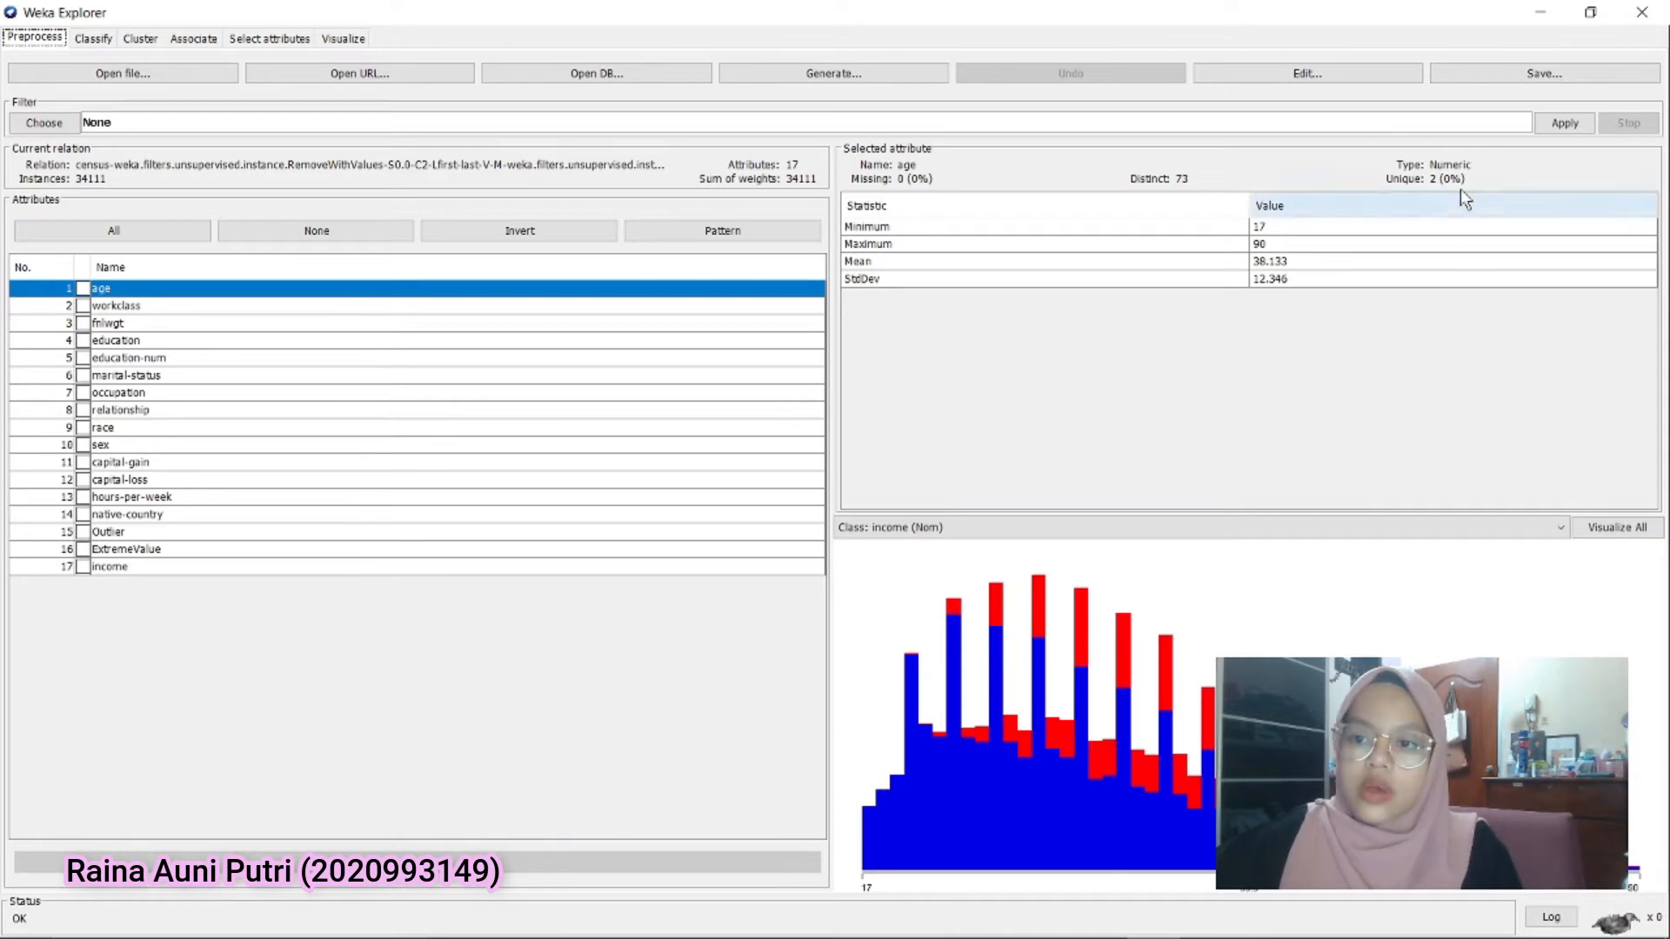
Inspect the hours-per-week attribute and choose the unsupervised attribute filter Discretize
left_click(175, 503)
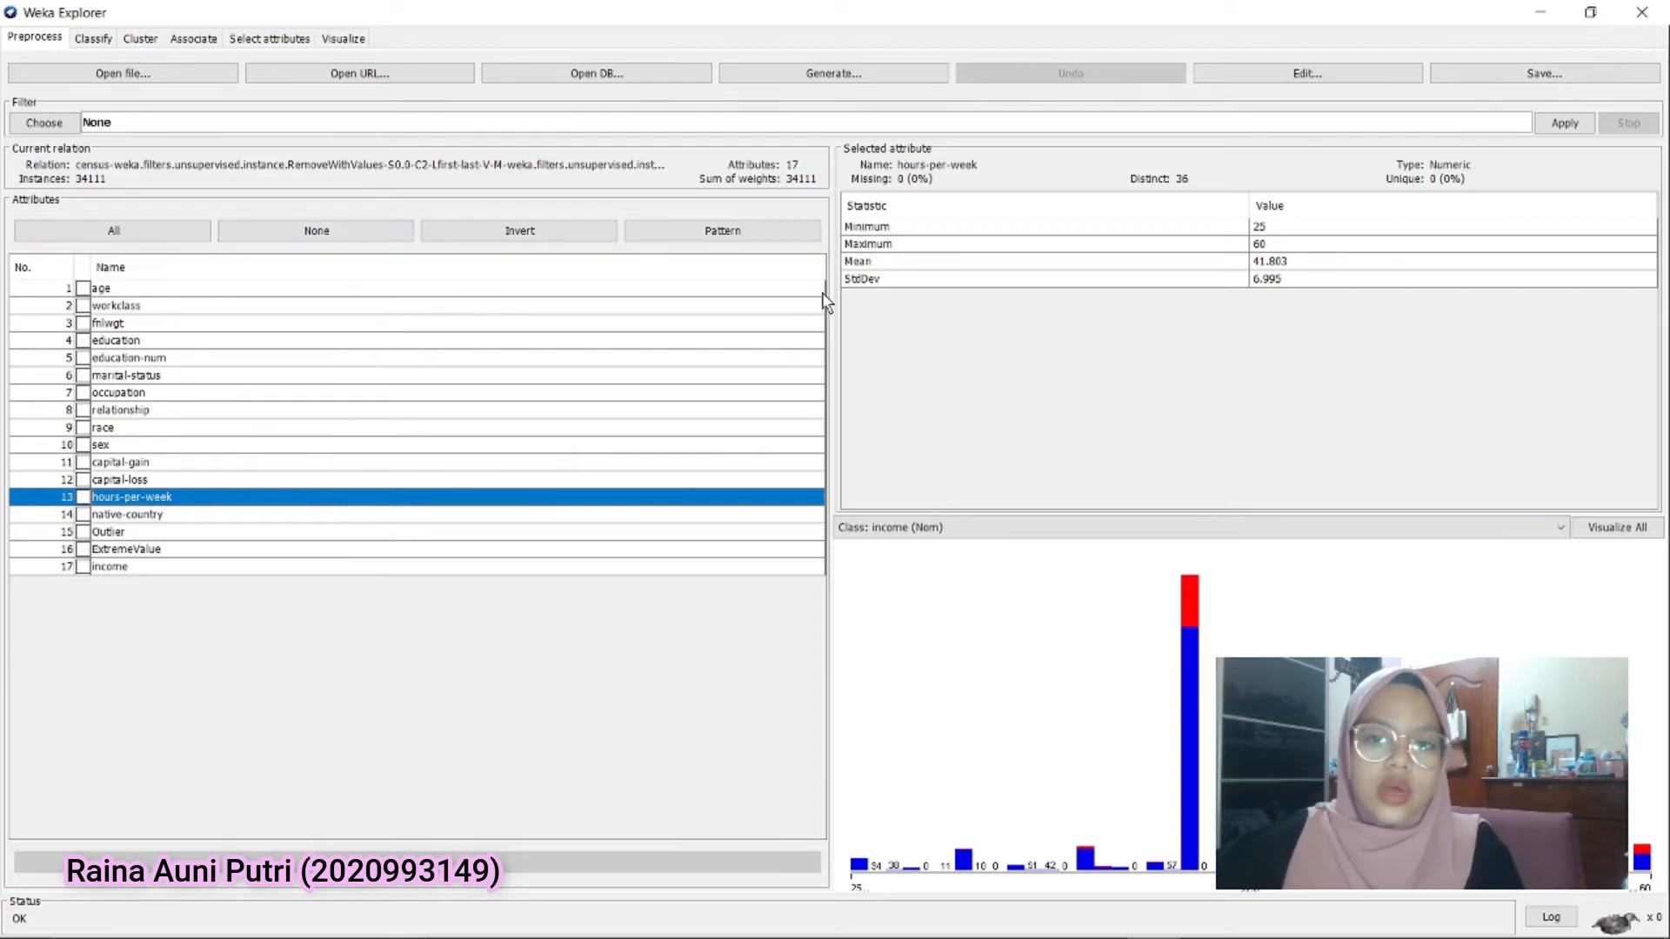
left_click(48, 122)
left_click(22, 143)
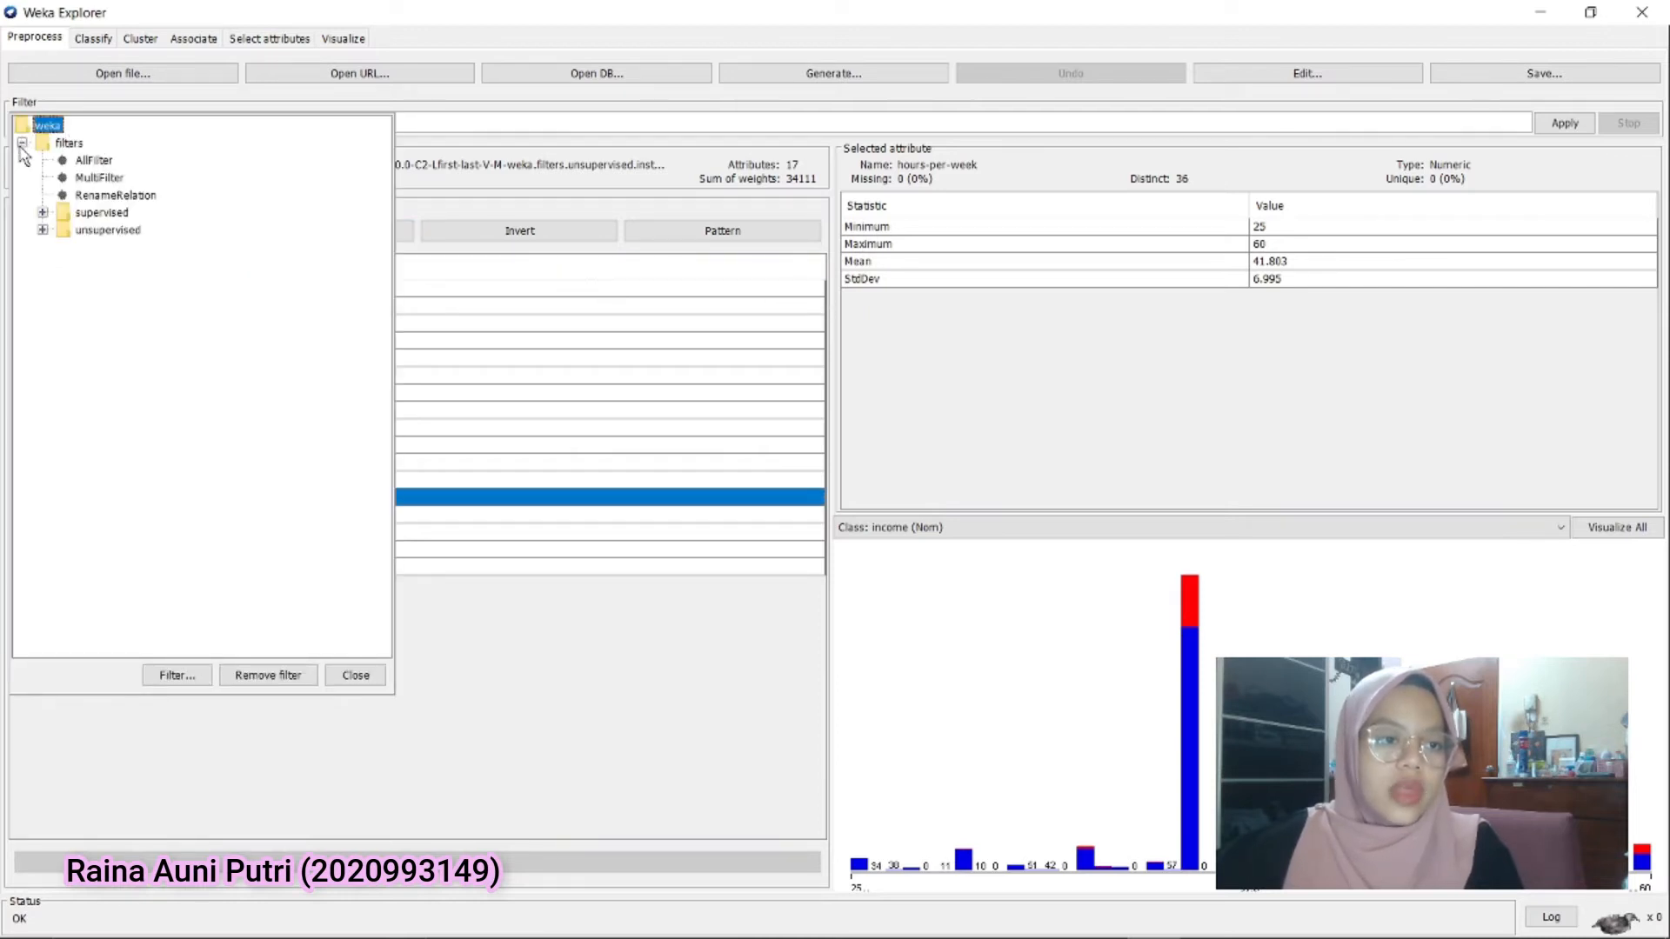
left_click(41, 229)
left_click(62, 247)
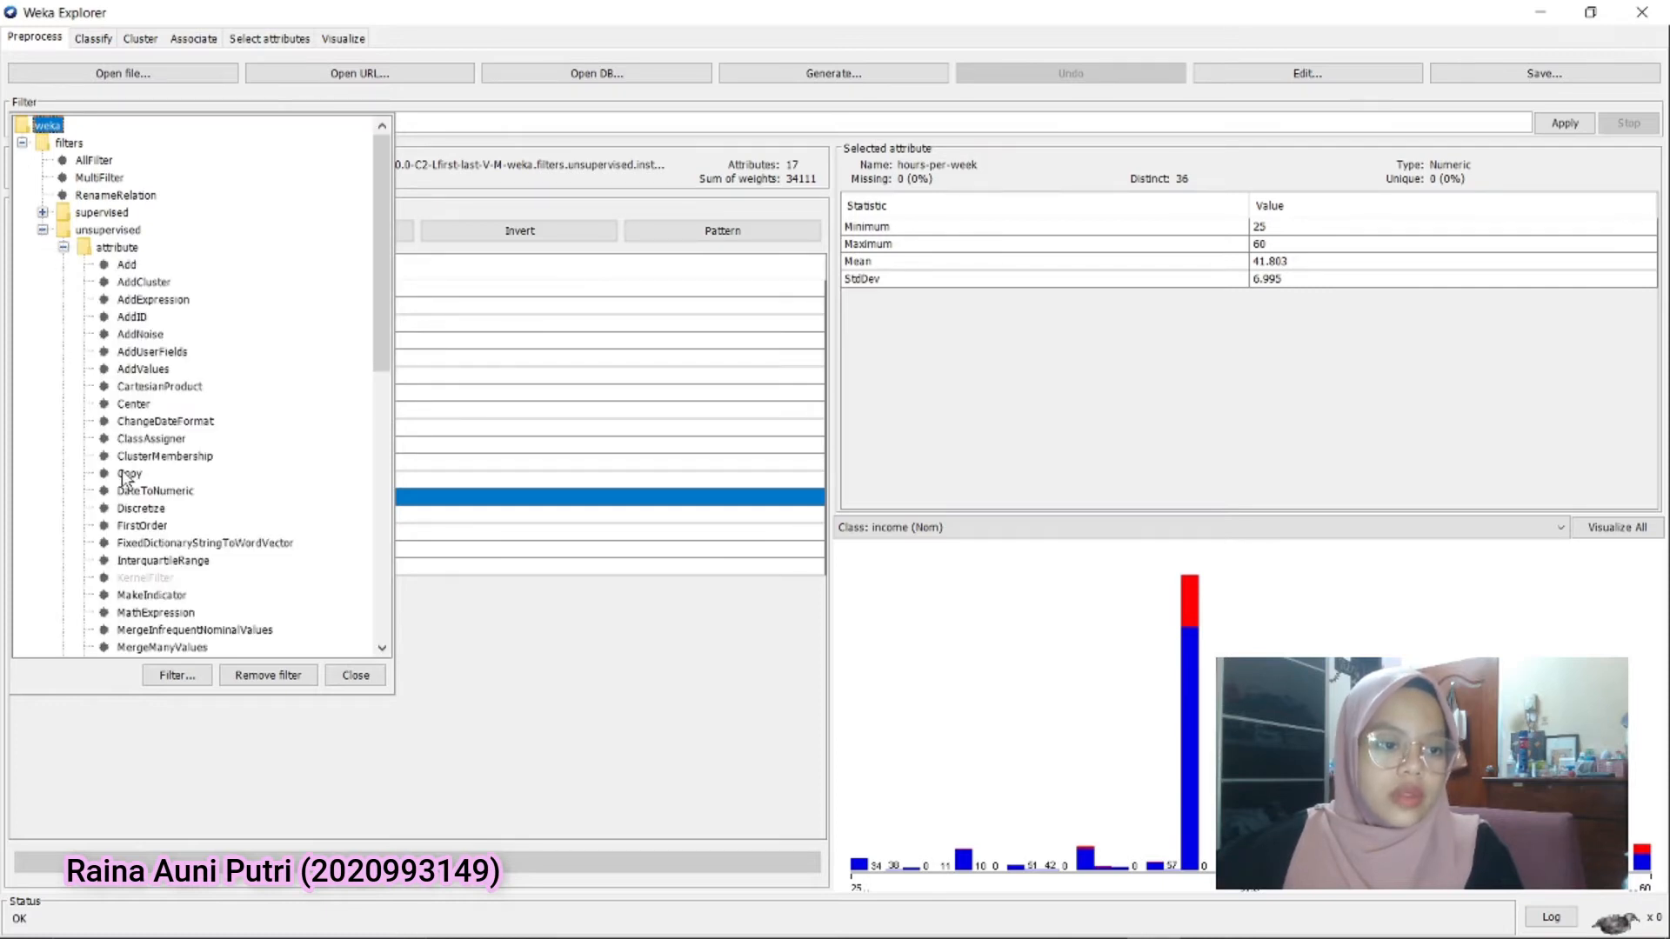
left_click(142, 510)
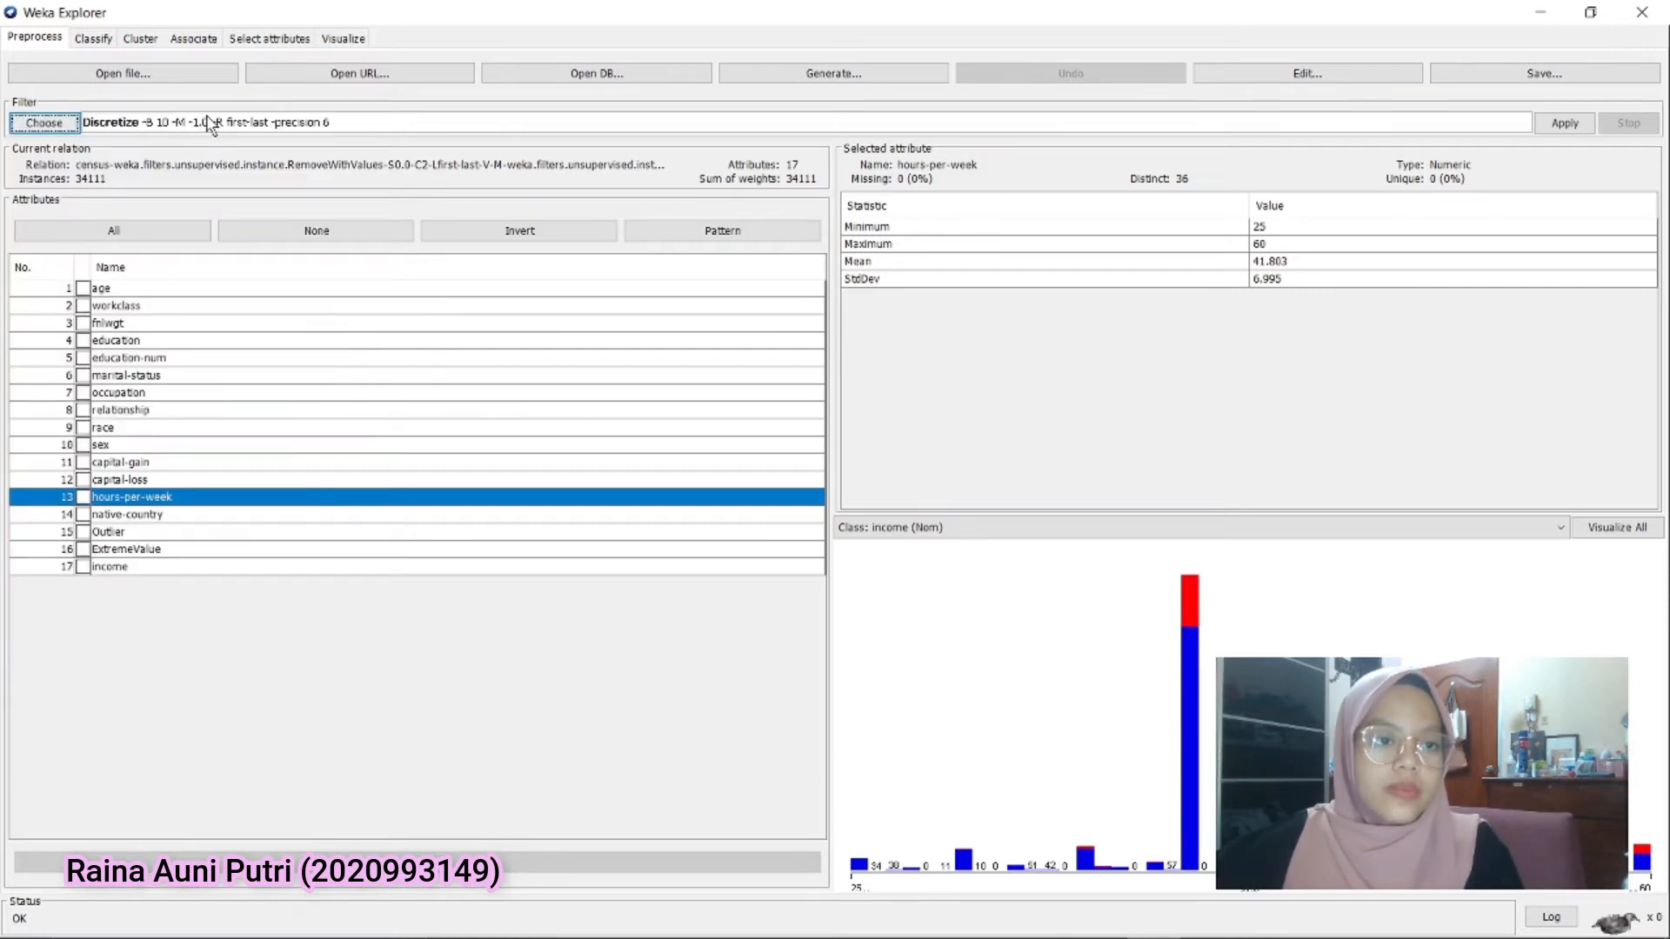
Set Discretize to attributeIndices 1,13 with 2 bins and useEqualFrequency True, and apply the filter
left_click(208, 123)
left_click_drag(853, 336, 753, 333)
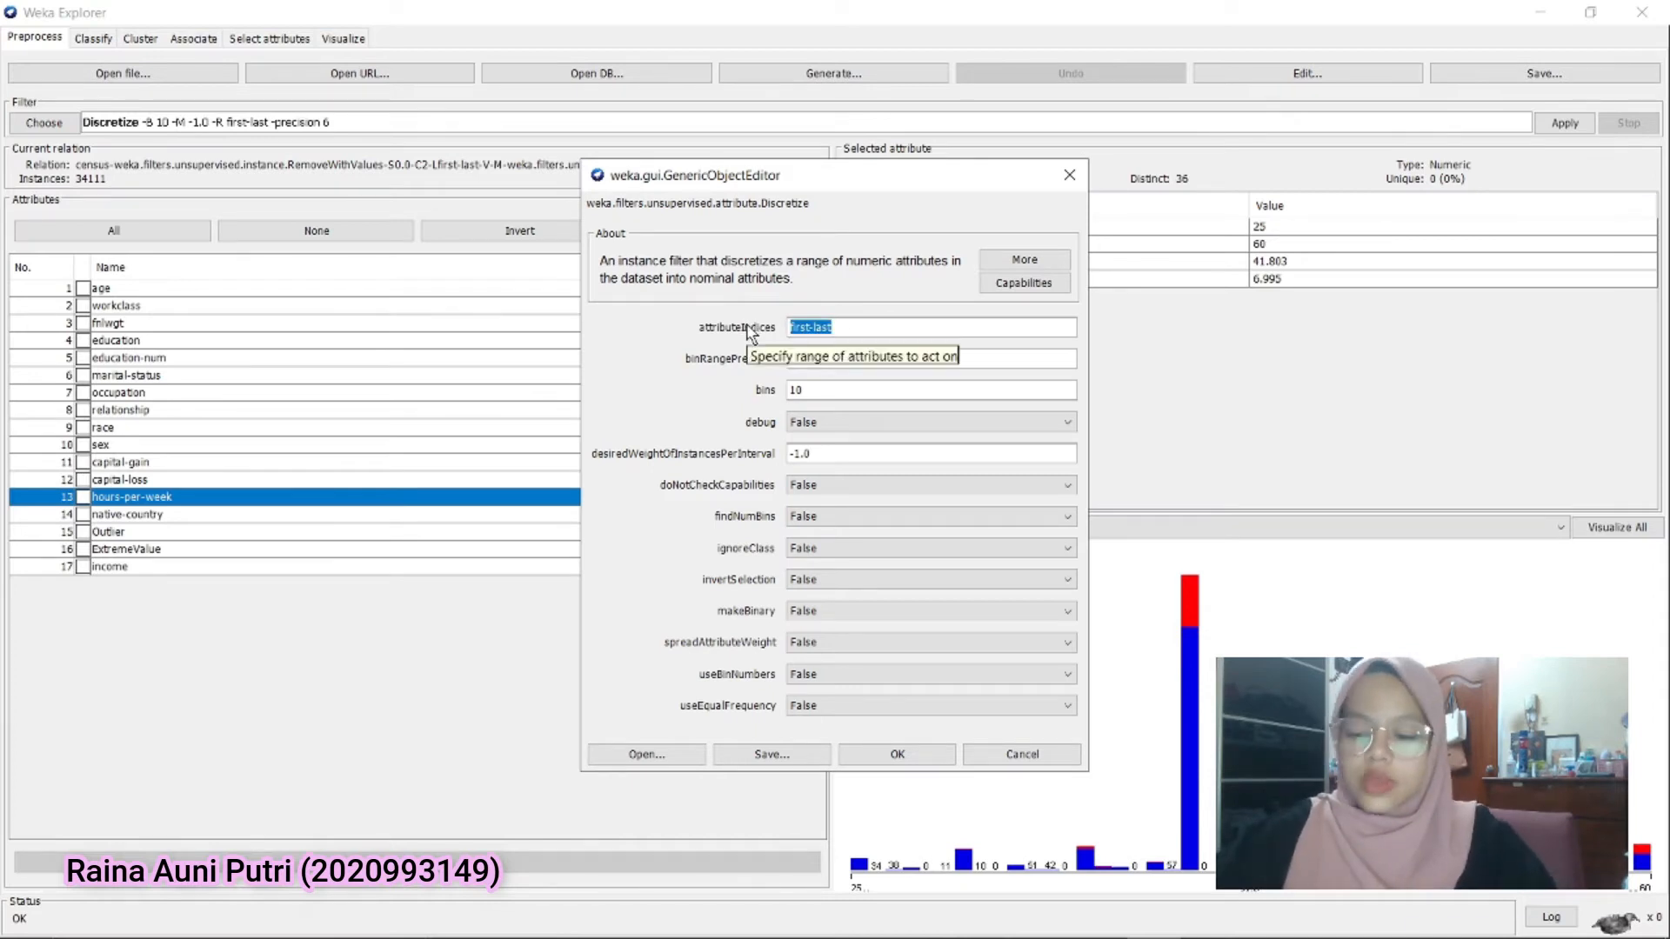
type("1,13")
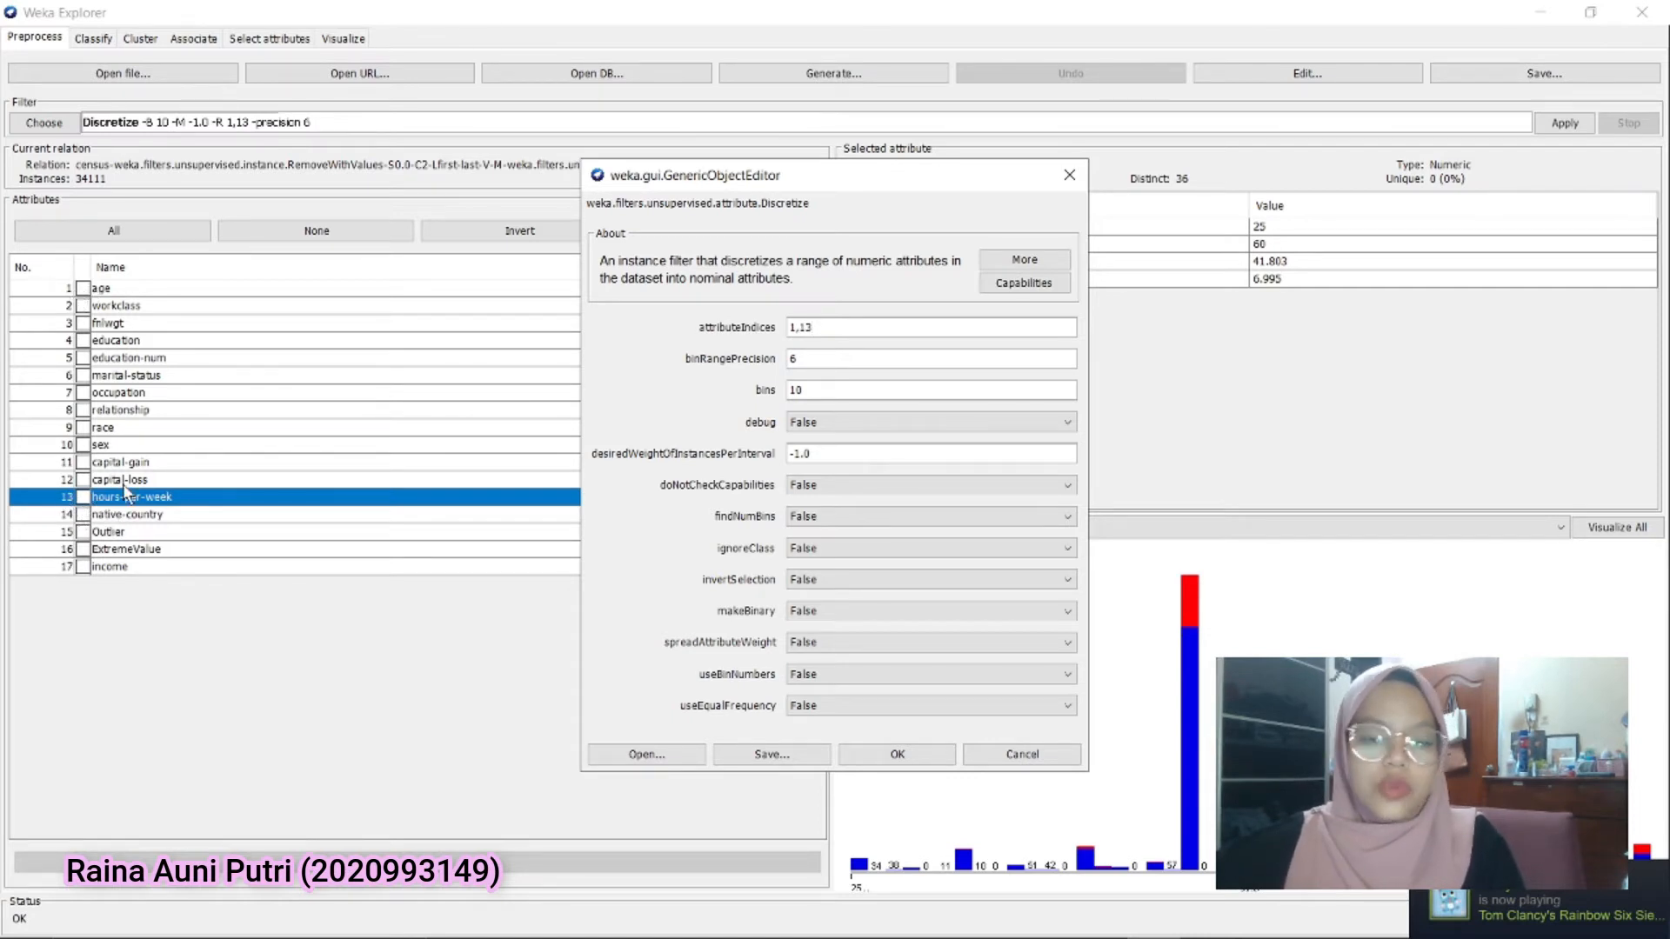
double_click(796, 390)
type("2")
left_click(838, 713)
left_click(835, 739)
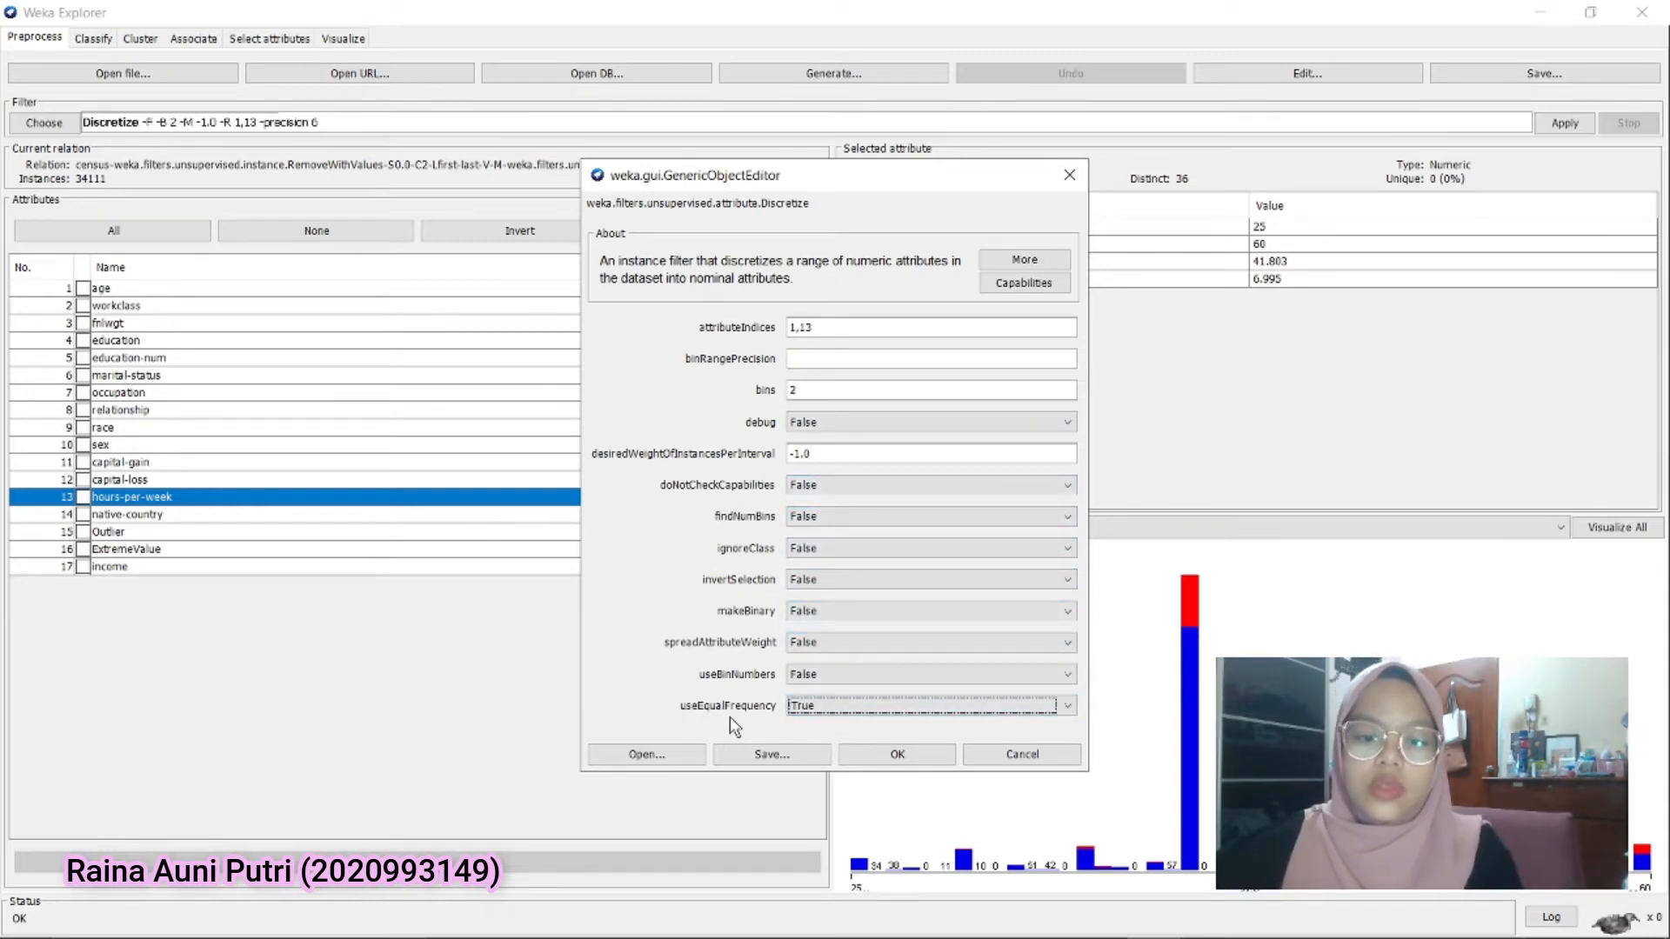
left_click(896, 754)
left_click(1562, 125)
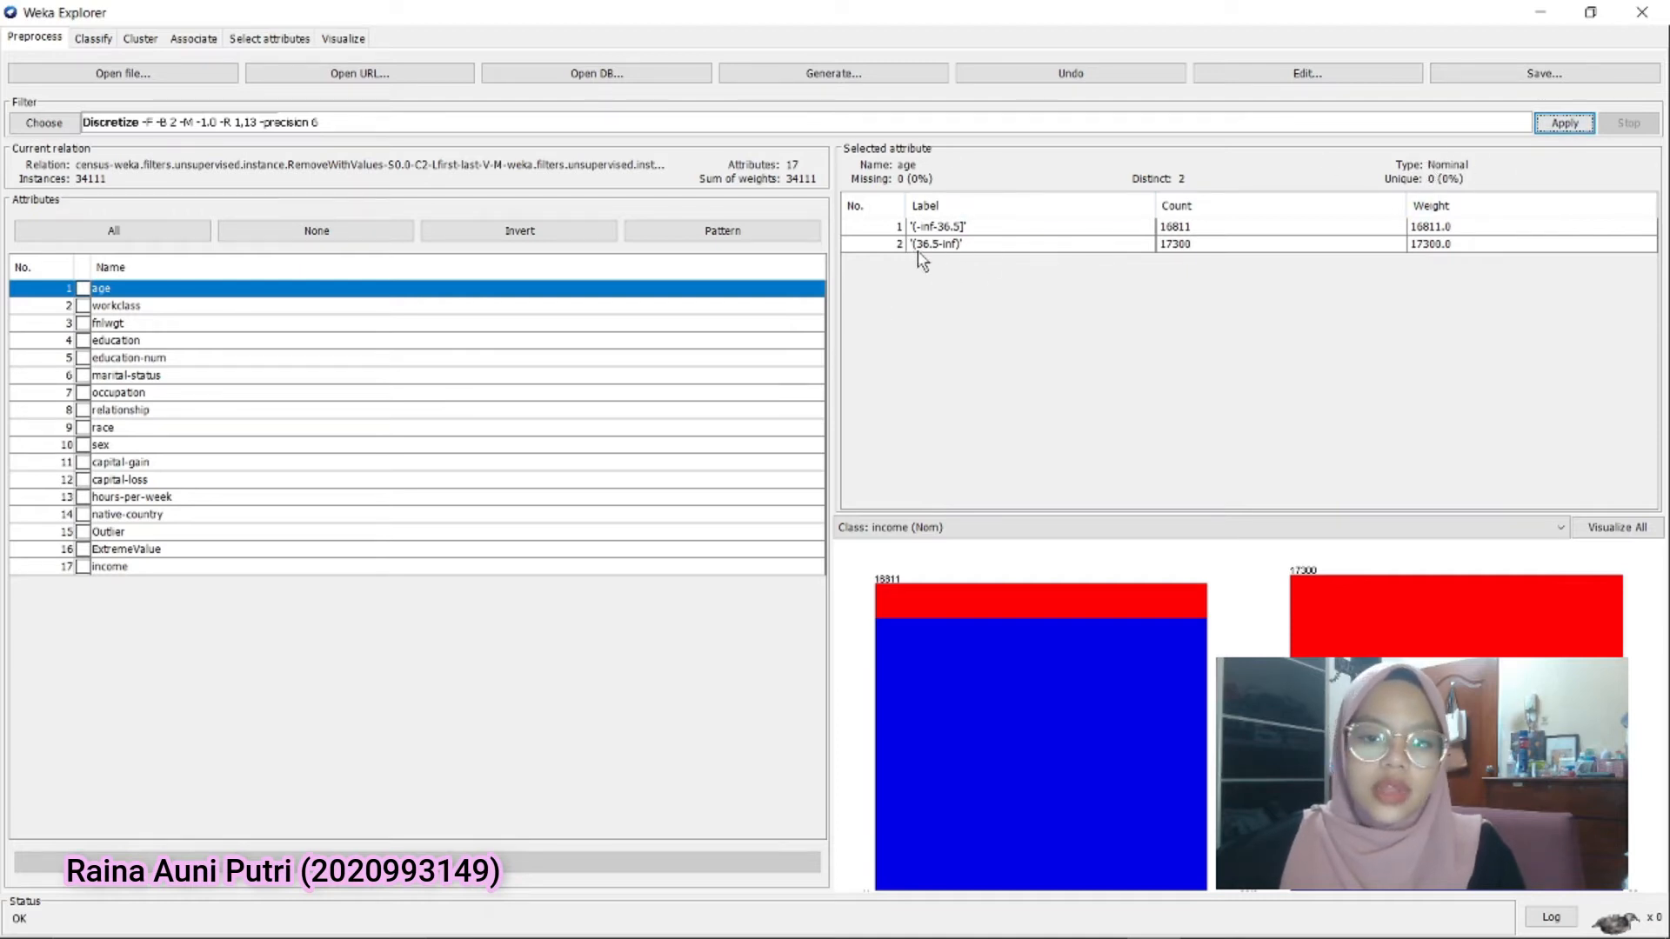
Inspect the bin labels and counts of the discretized hours-per-week and age attributes
left_click(143, 498)
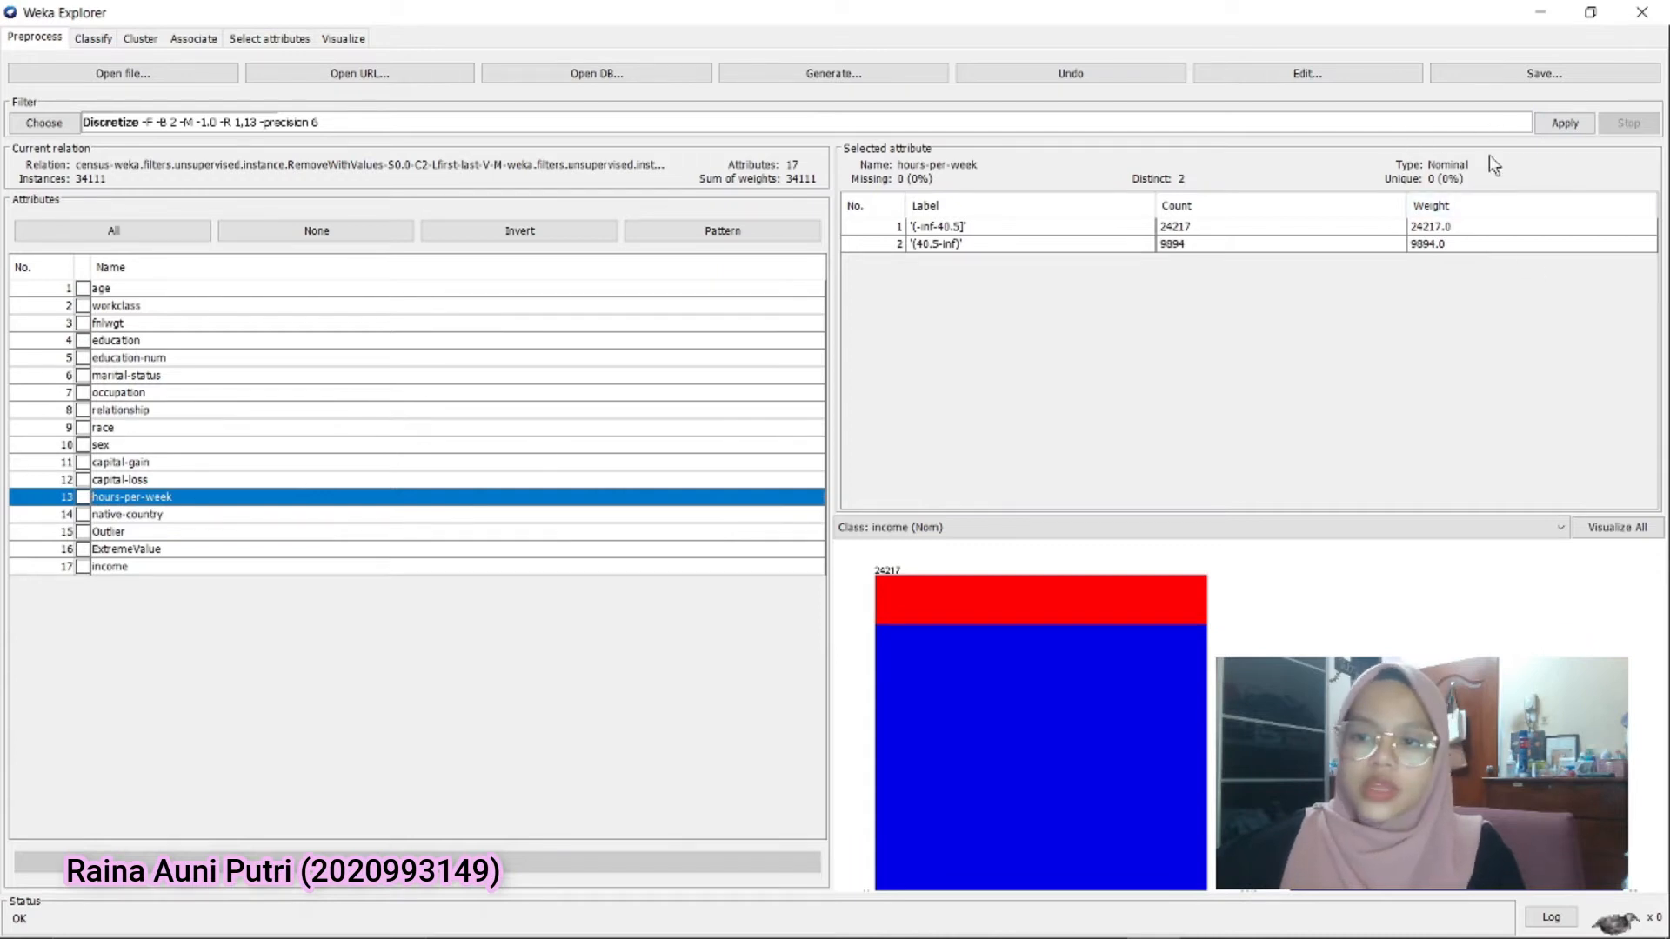
left_click(202, 291)
left_click(949, 228)
left_click(952, 245)
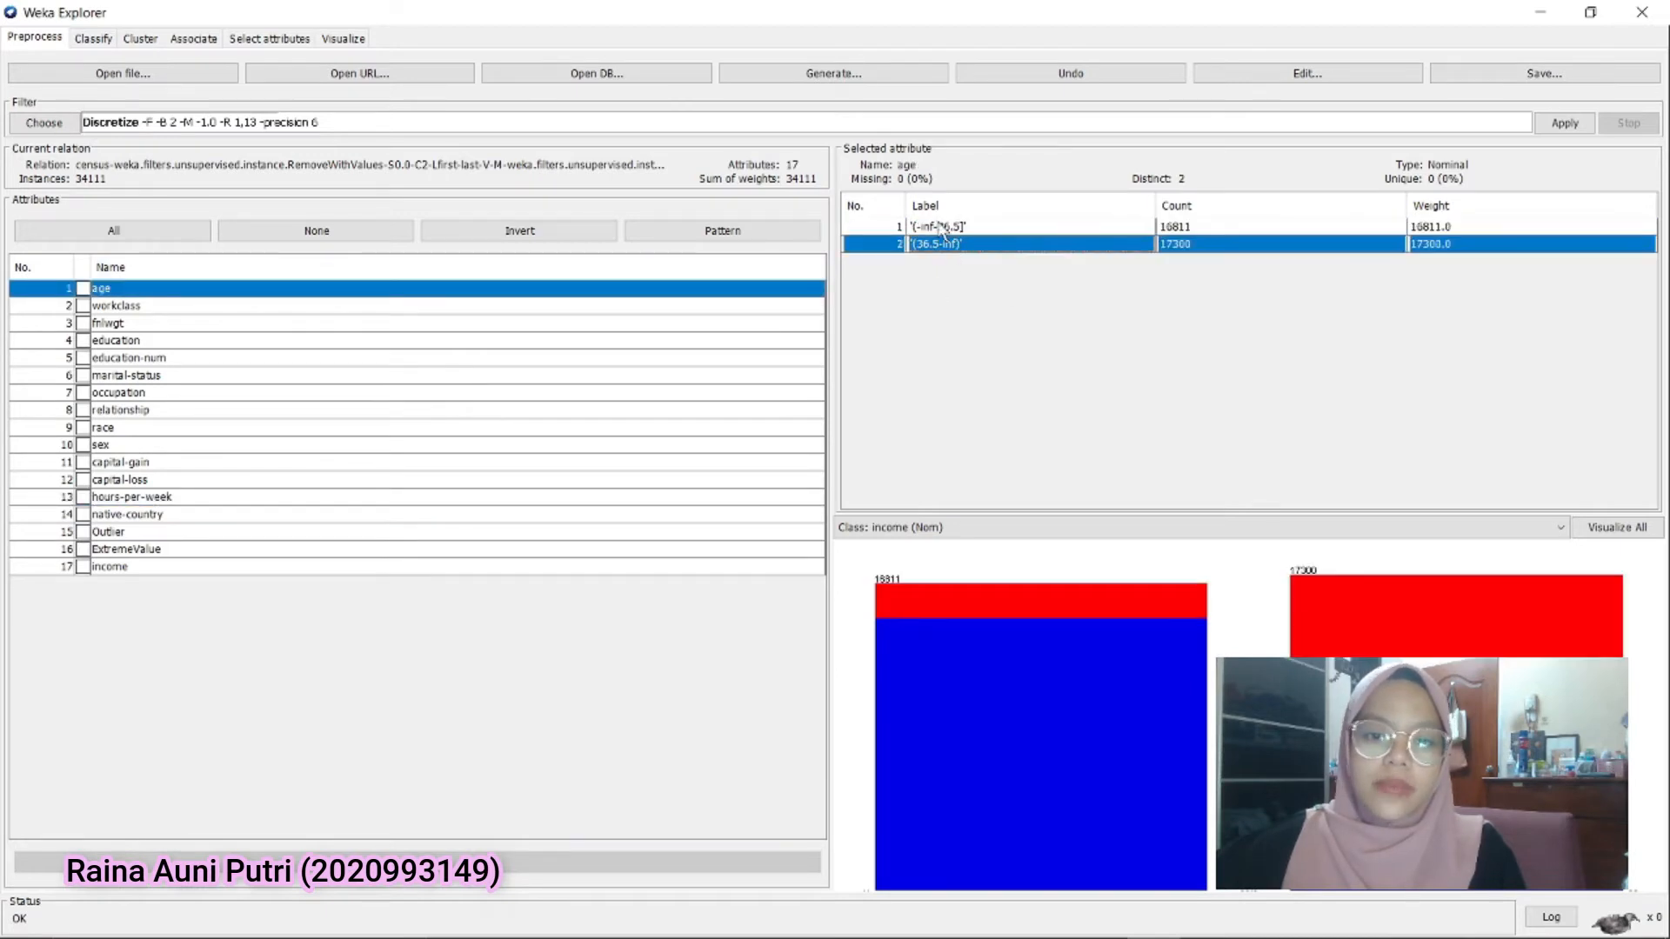
Choose the unsupervised attribute filter RenameNominalValues and set selectedAttributes to 1,13
left_click(57, 110)
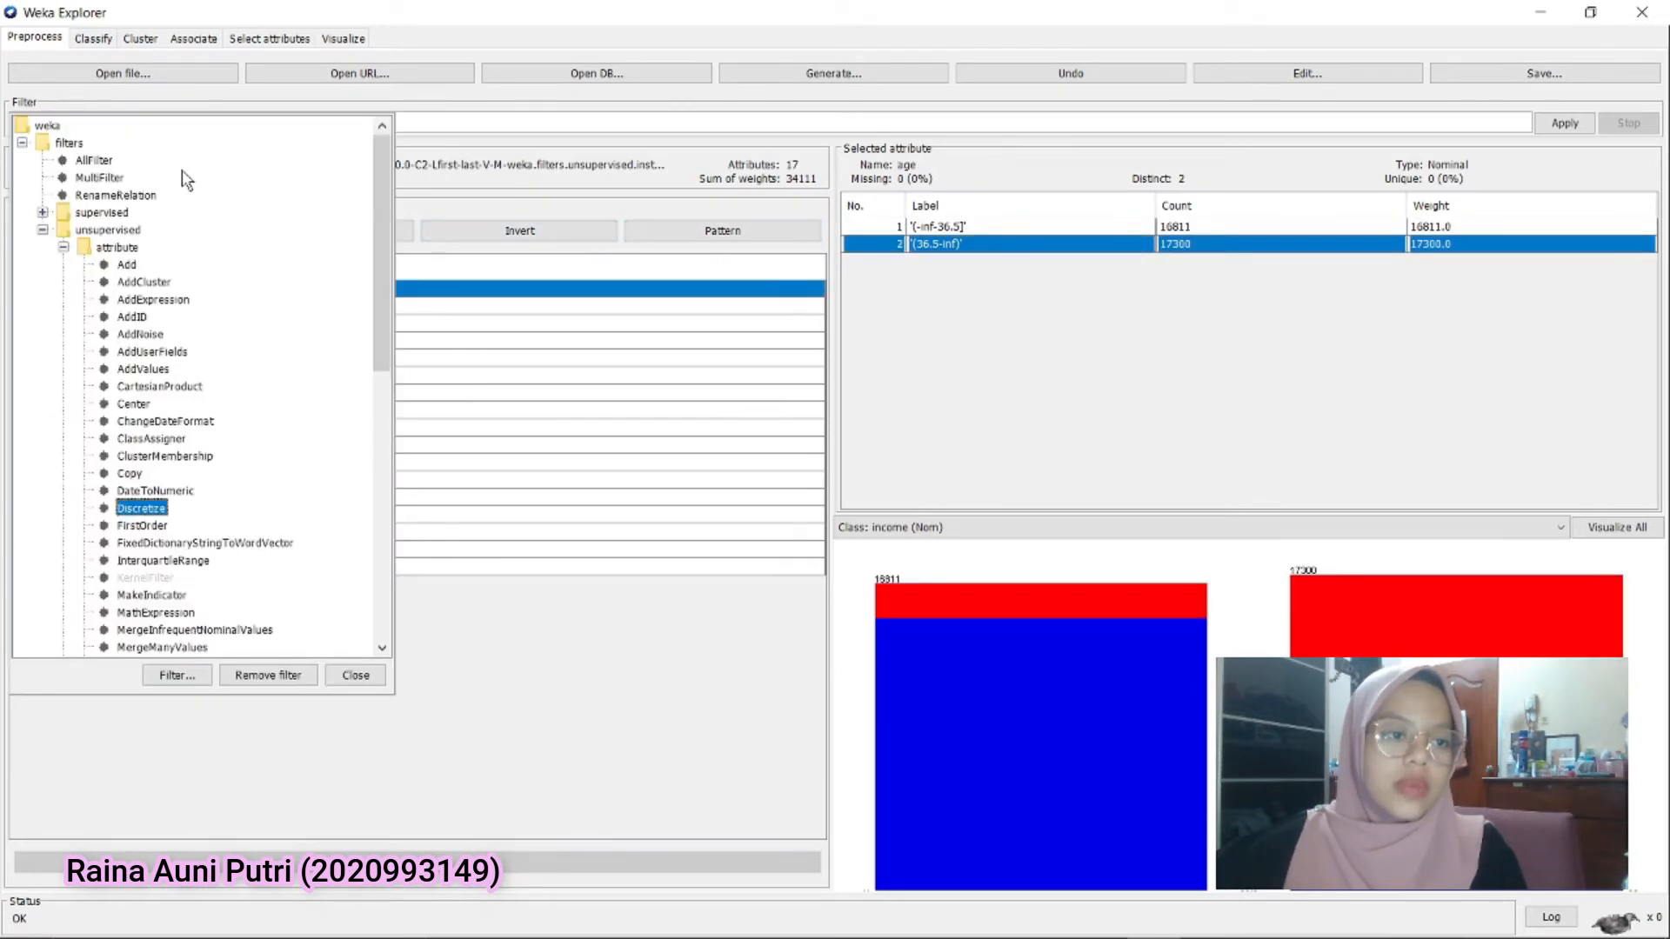
scroll(125, 557, "down", 3)
scroll(124, 546, "down", 5)
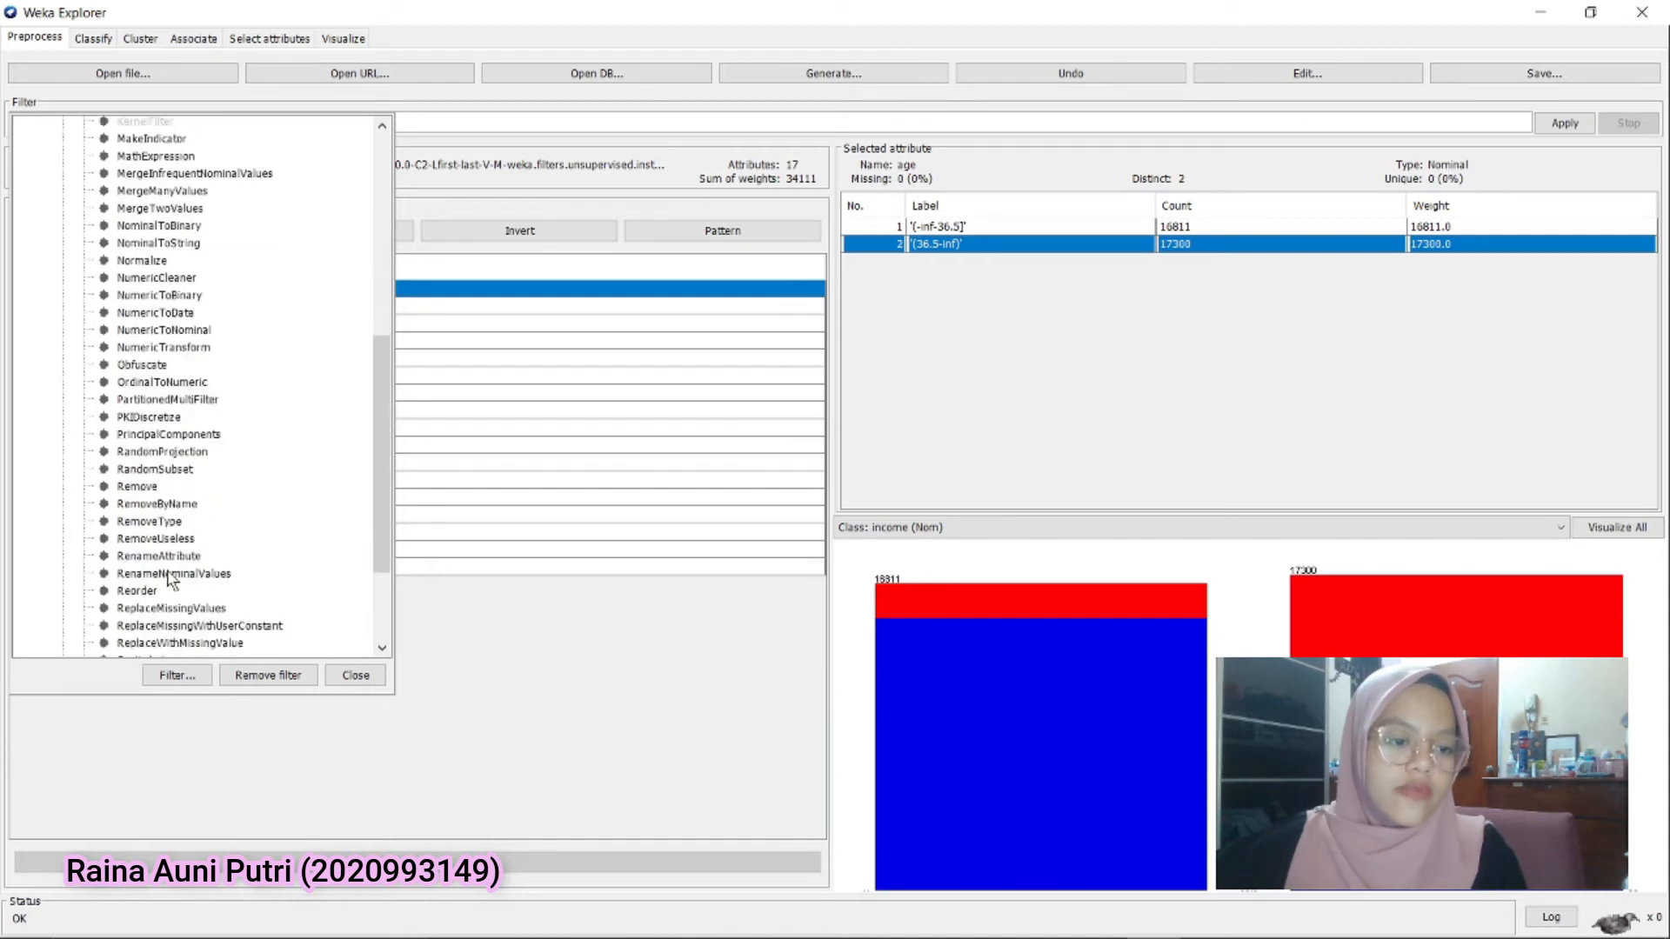
left_click(172, 574)
left_click(197, 126)
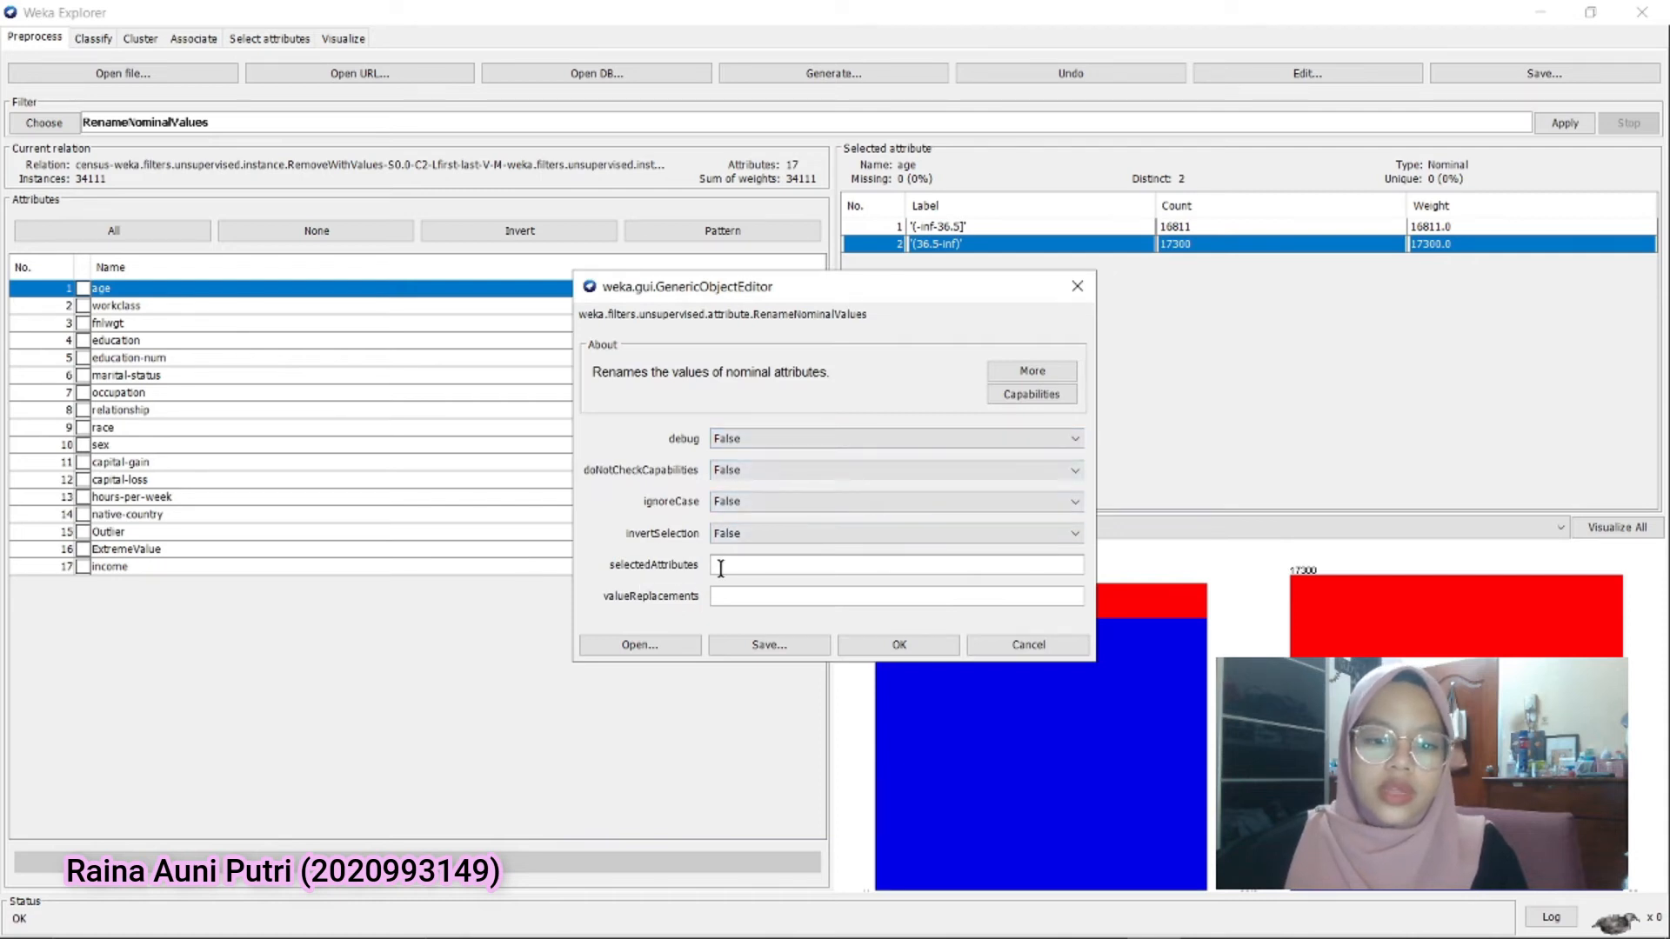
type("1,13")
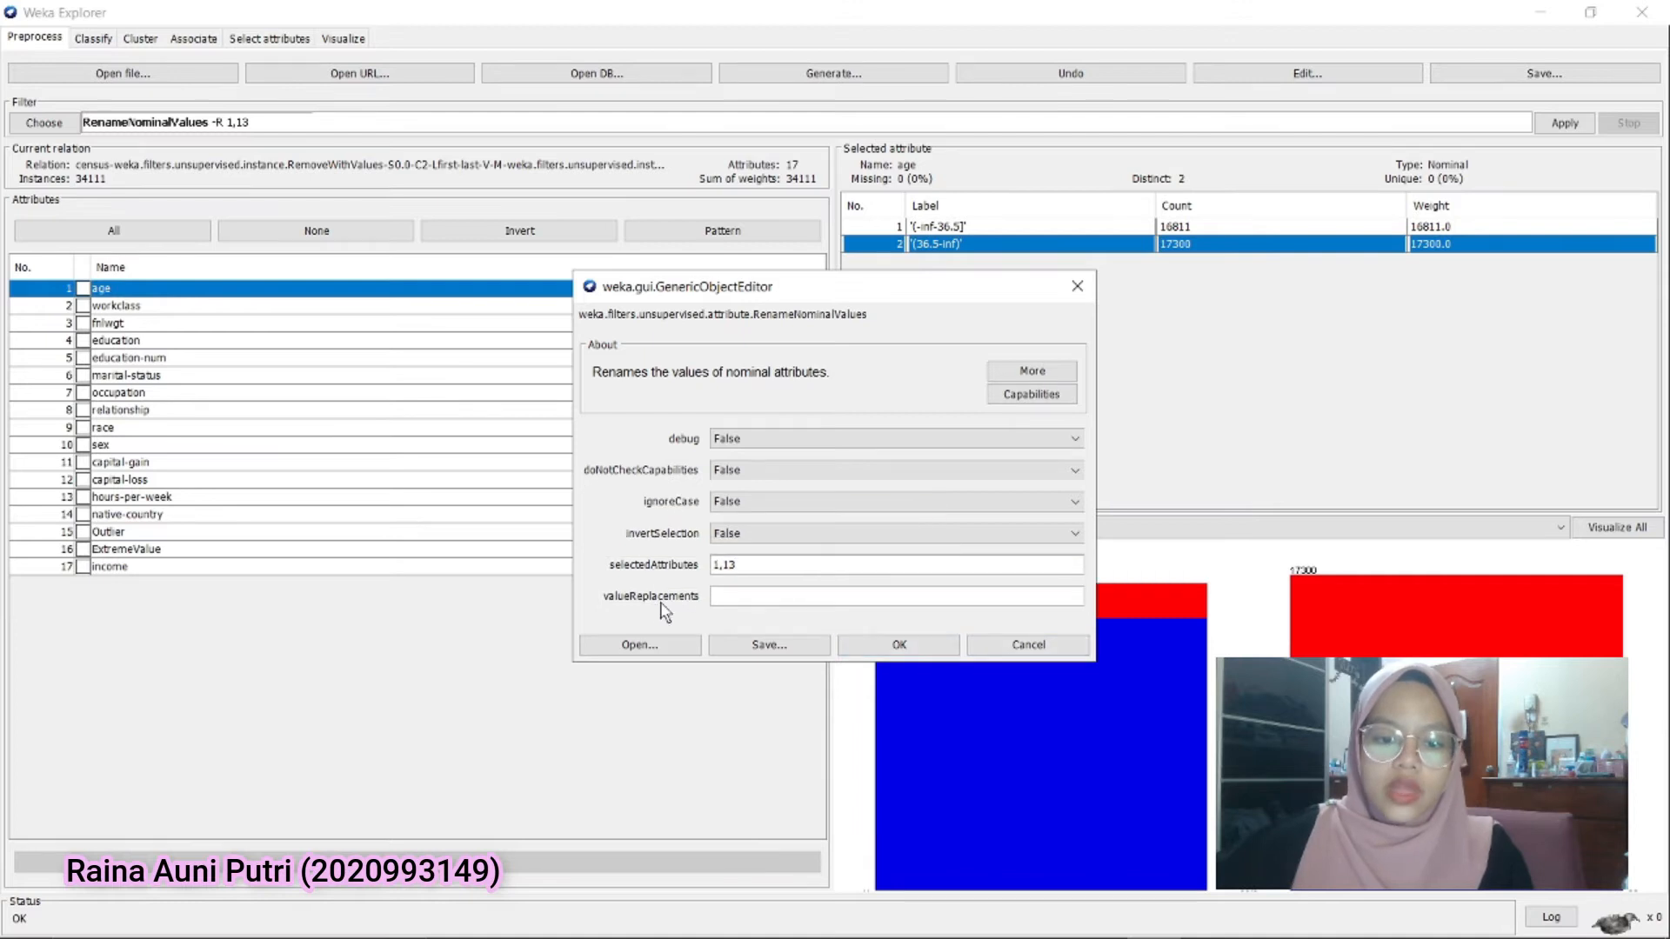
left_click(939, 645)
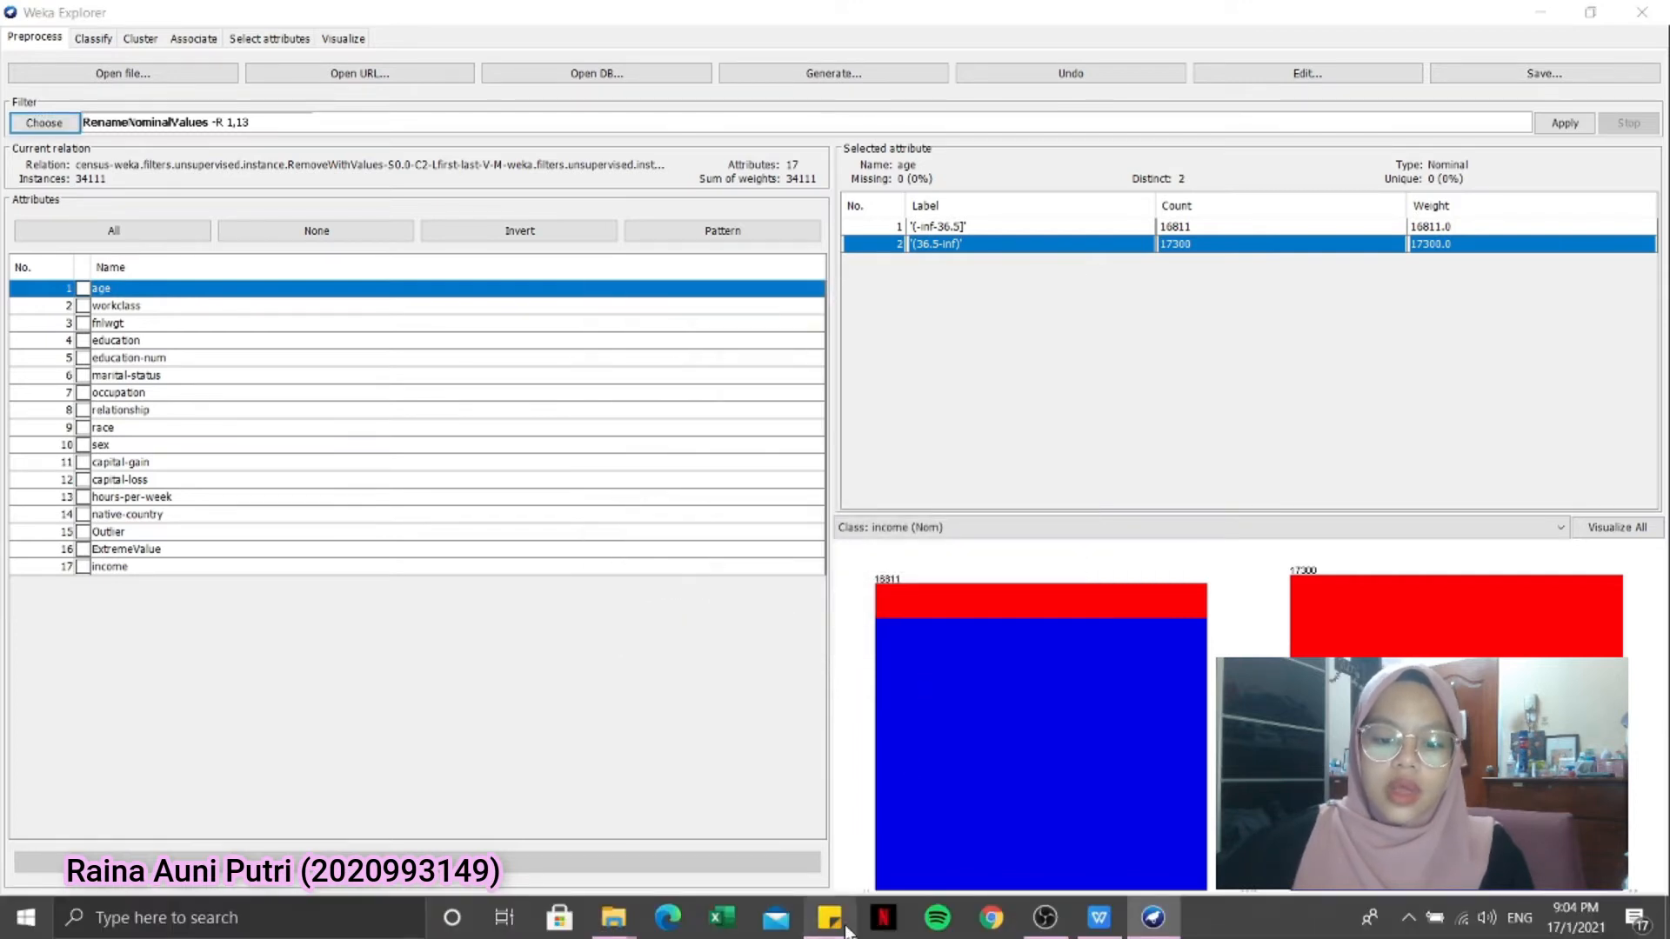
Switch to the sticky note to review the age replacement labels Amateur and Expert, and check the bin labels of hours-per-week
left_click(831, 918)
left_click_drag(522, 187, 557, 119)
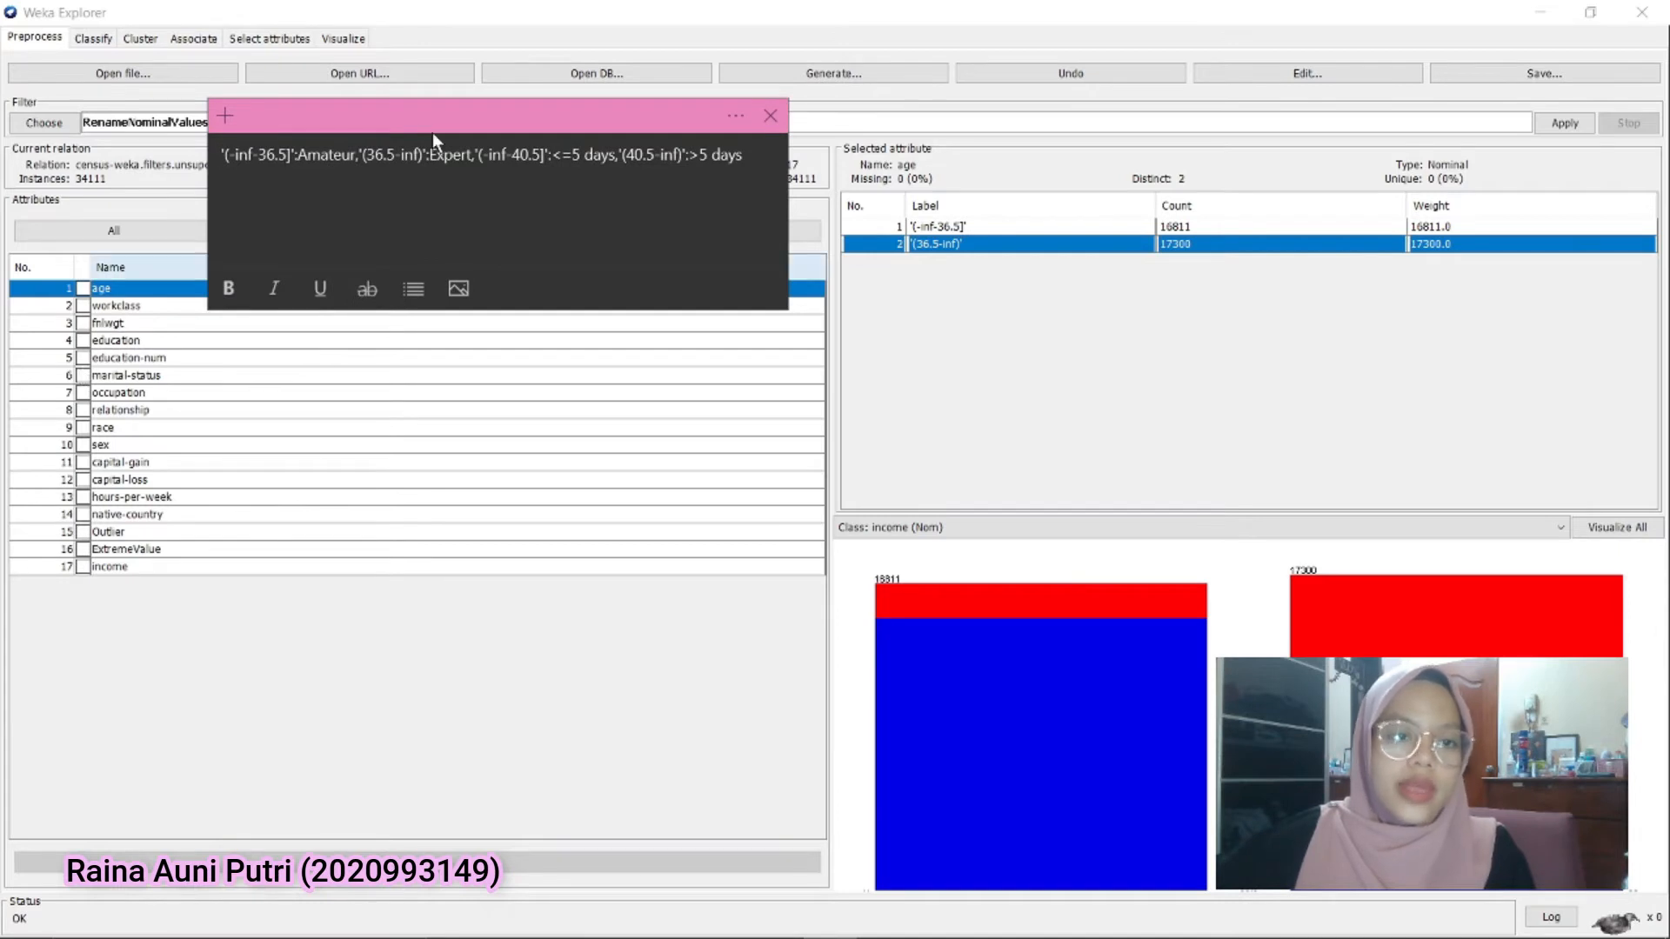
double_click(317, 156)
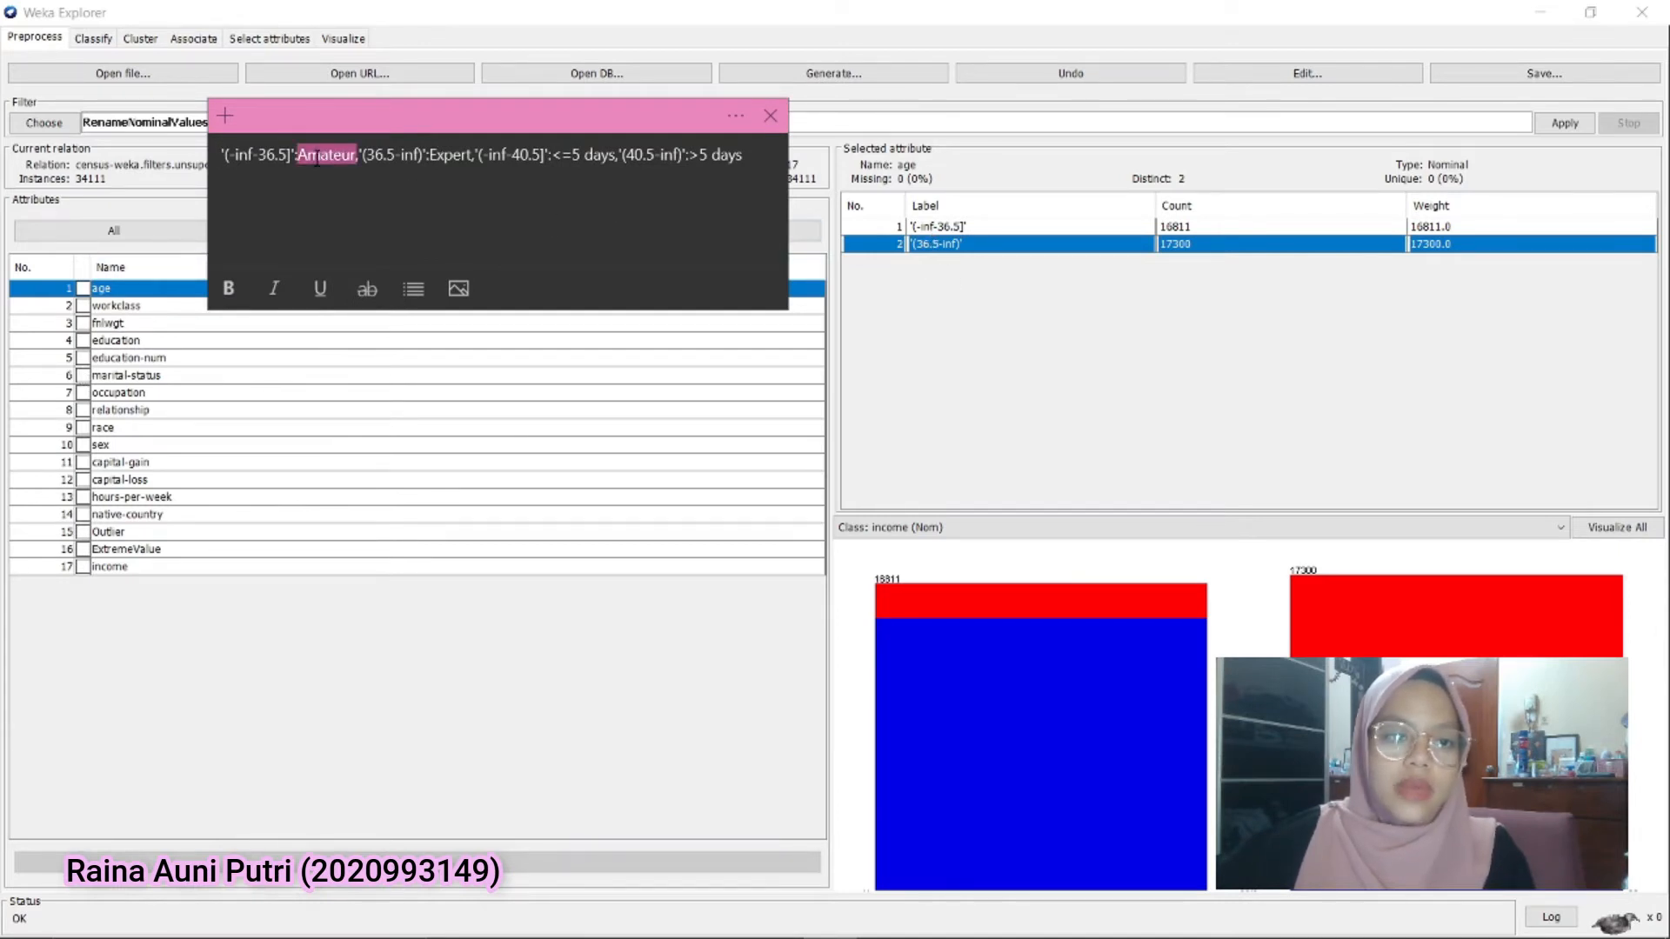
double_click(448, 156)
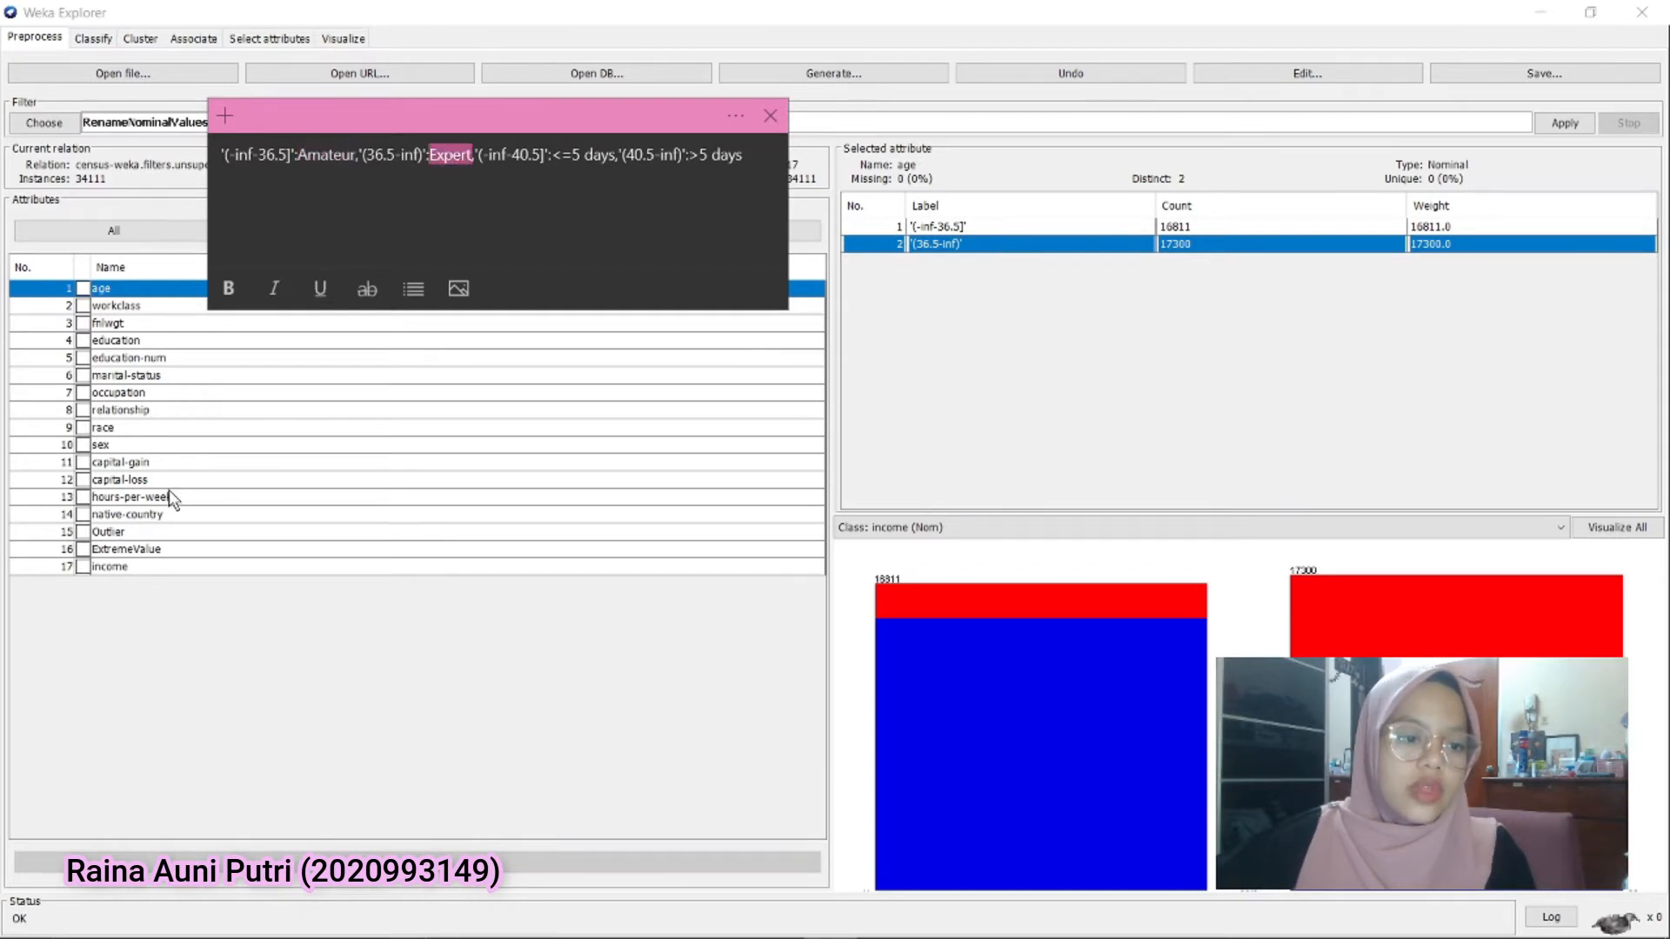
left_click(259, 623)
left_click(133, 496)
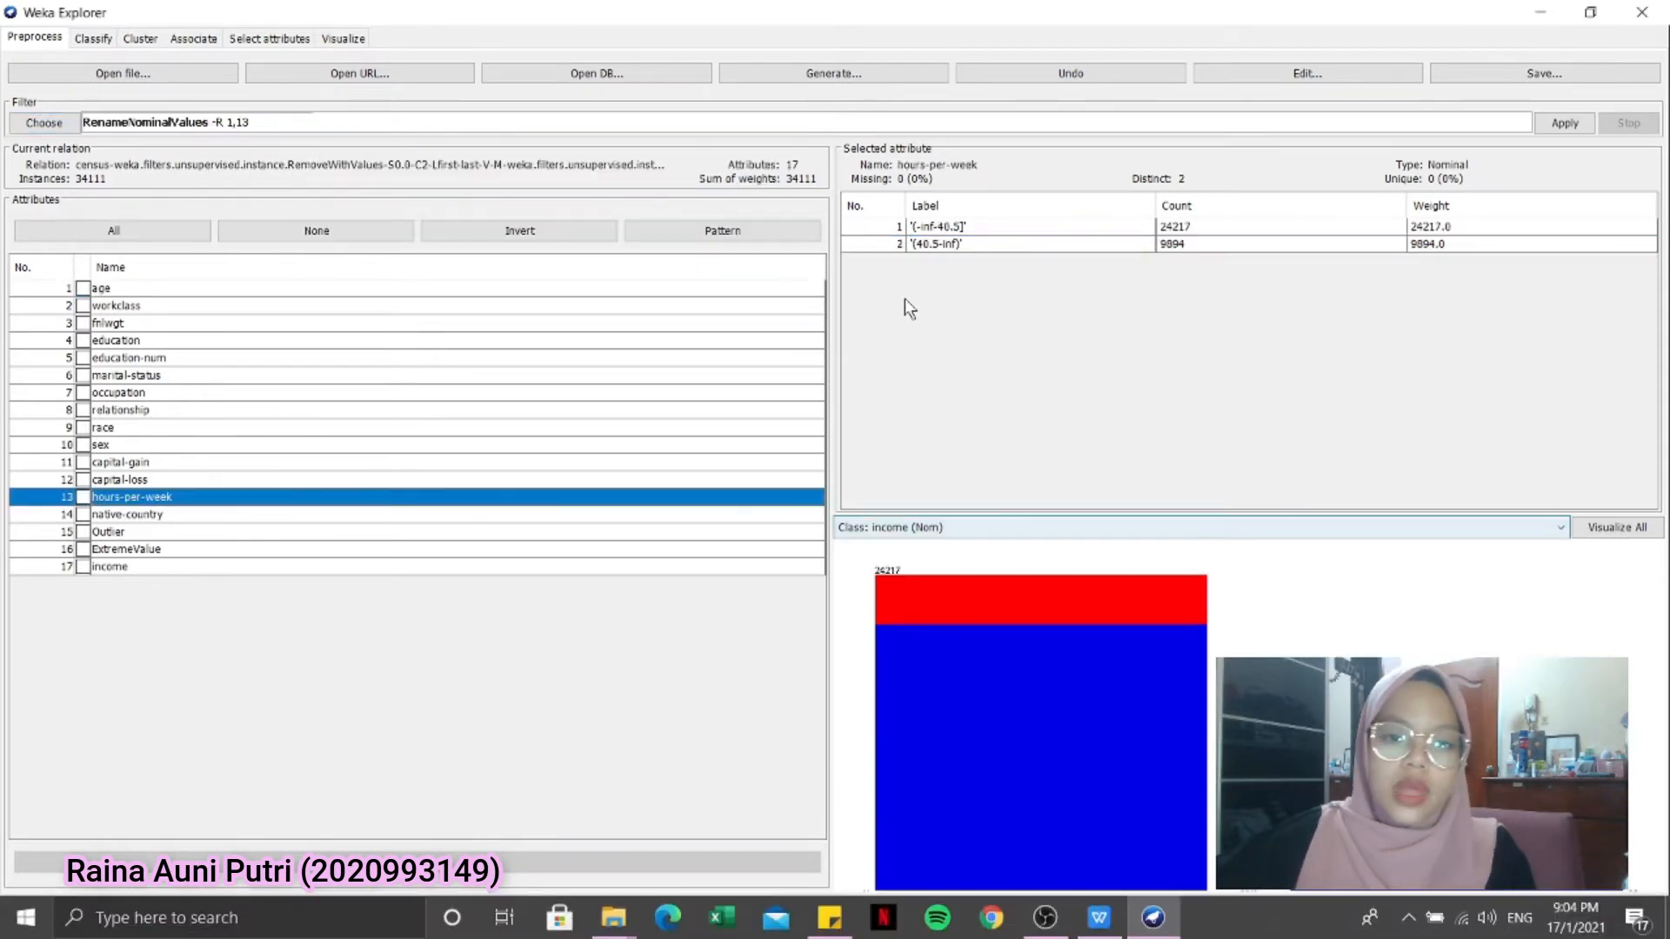
Copy the sticky note's replacements into valueReplacements, renaming age bins Amateur and Expert and hours-per-week bins <=5 days and >5 days, and apply
left_click(818, 928)
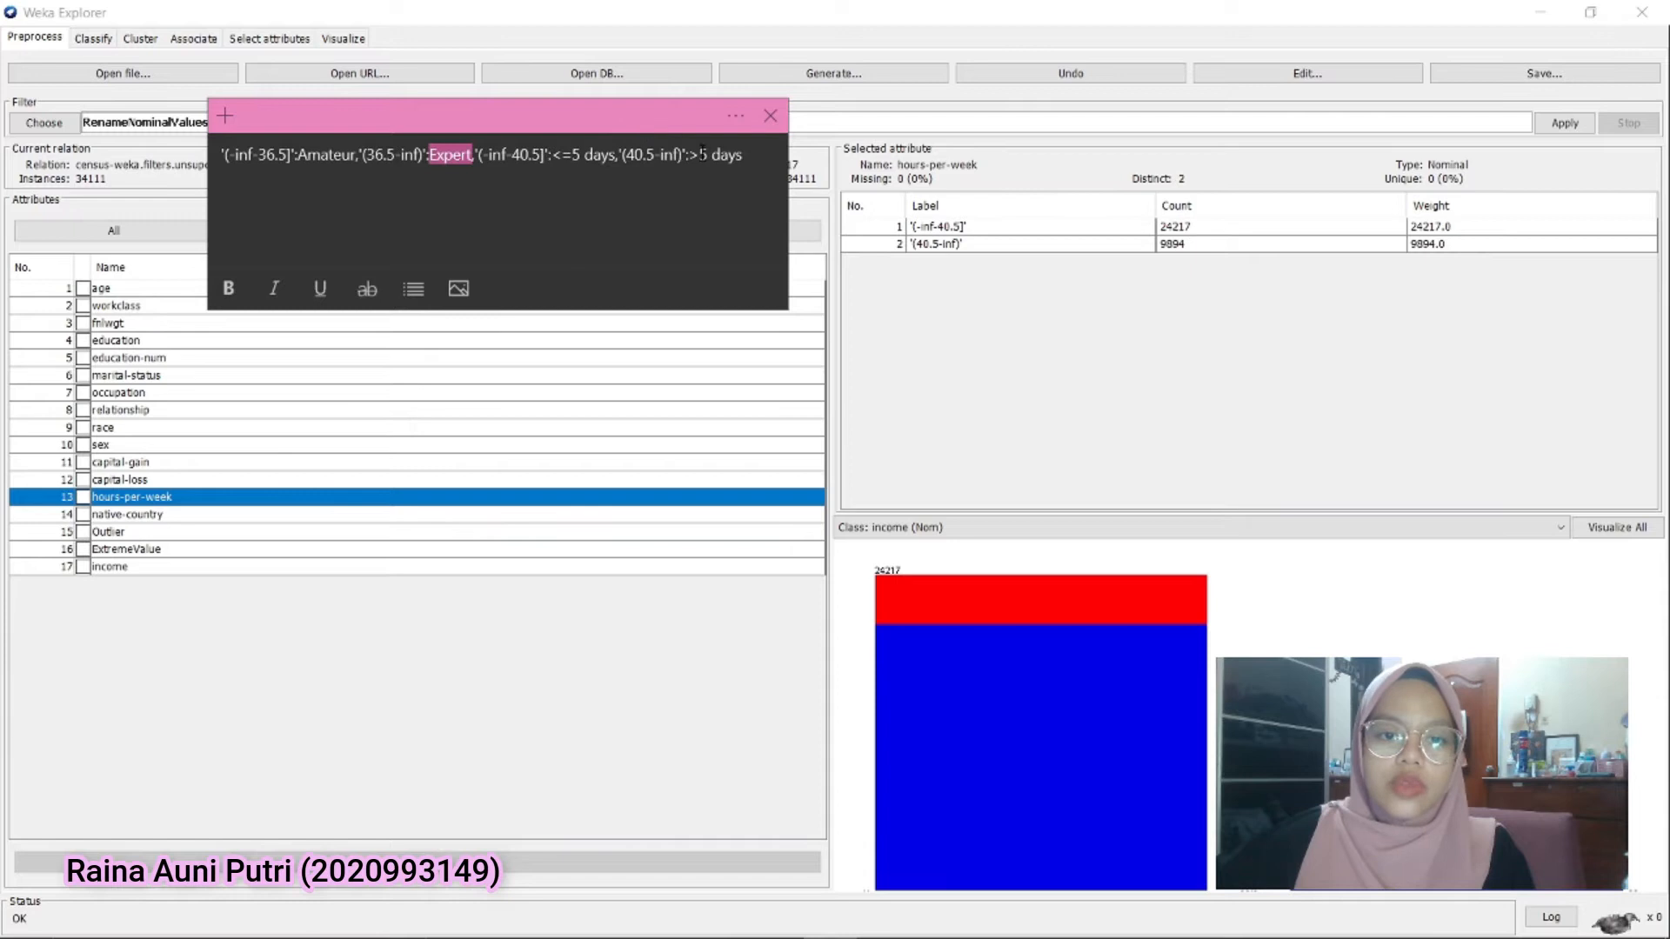
left_click_drag(747, 156, 221, 159)
key("ctrl+c")
left_click(952, 330)
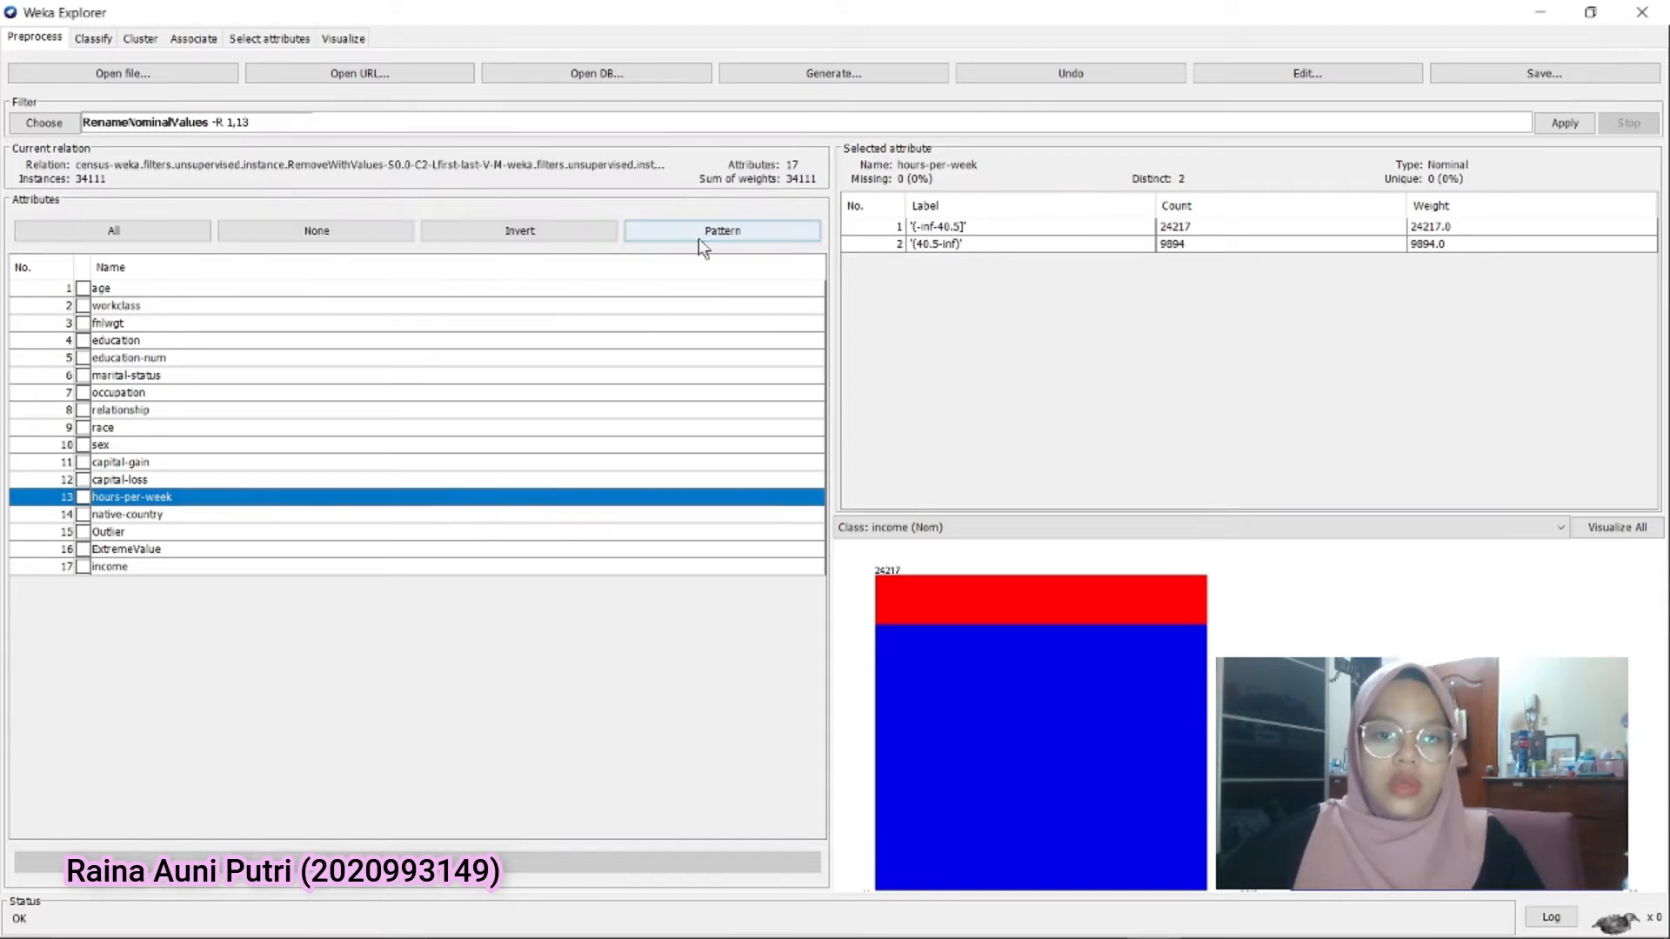
left_click(189, 123)
left_click(756, 596)
key("ctrl+v")
left_click(894, 645)
left_click(1564, 122)
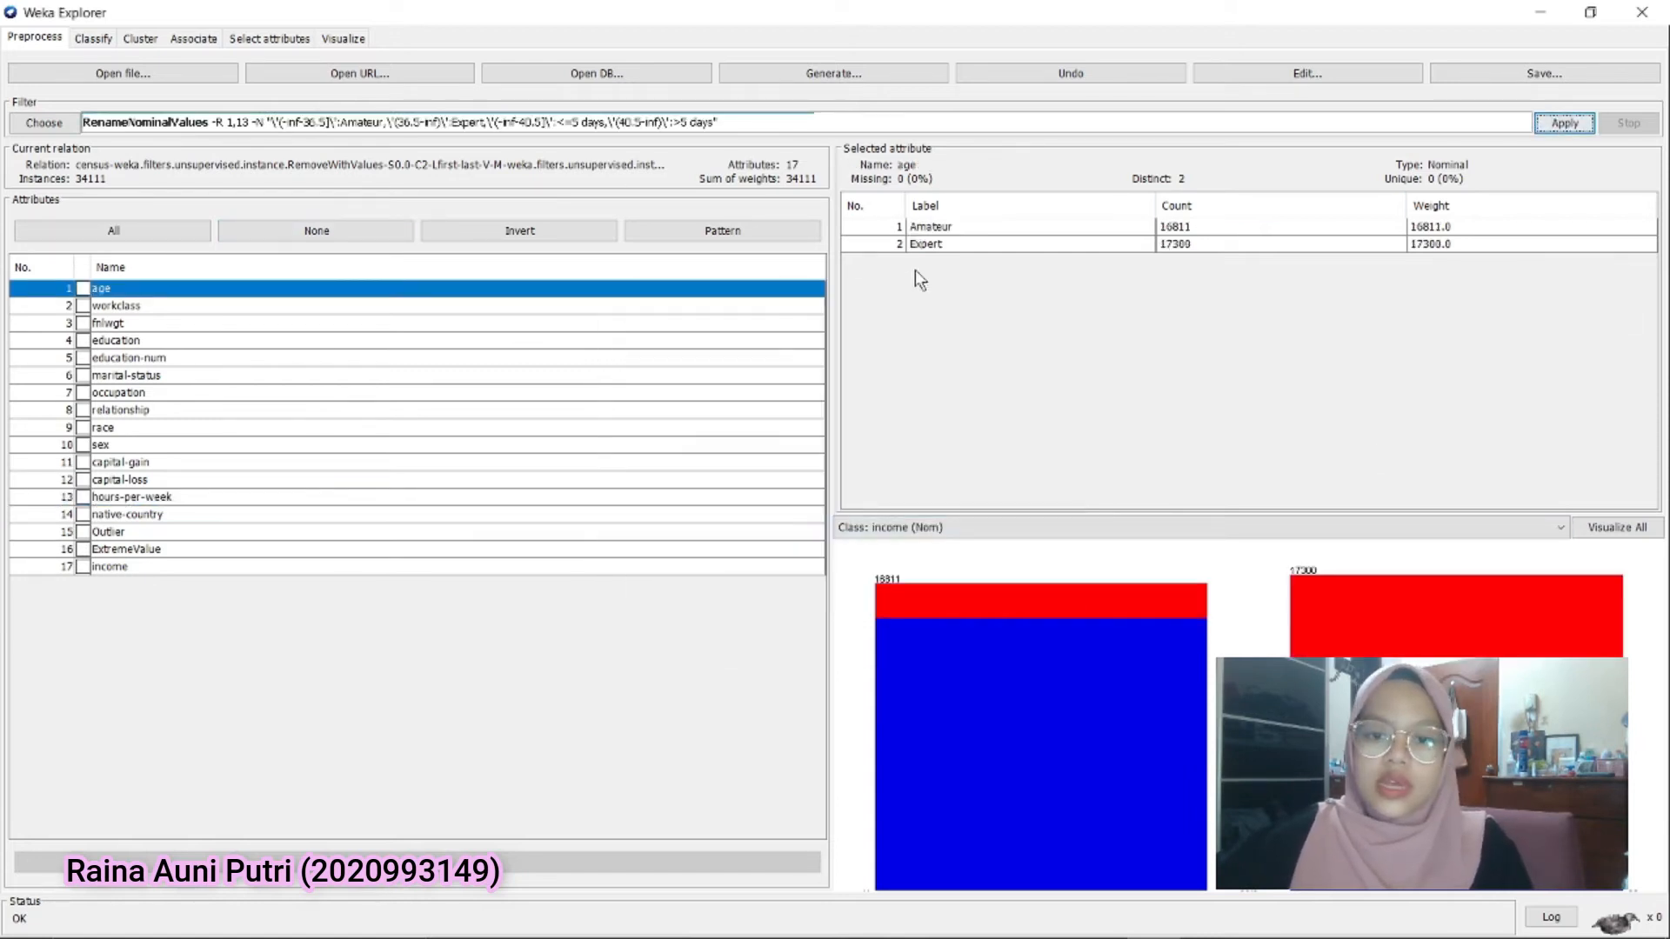
Check the renamed labels of the age and hours-per-week attributes
left_click(946, 227)
left_click(941, 244)
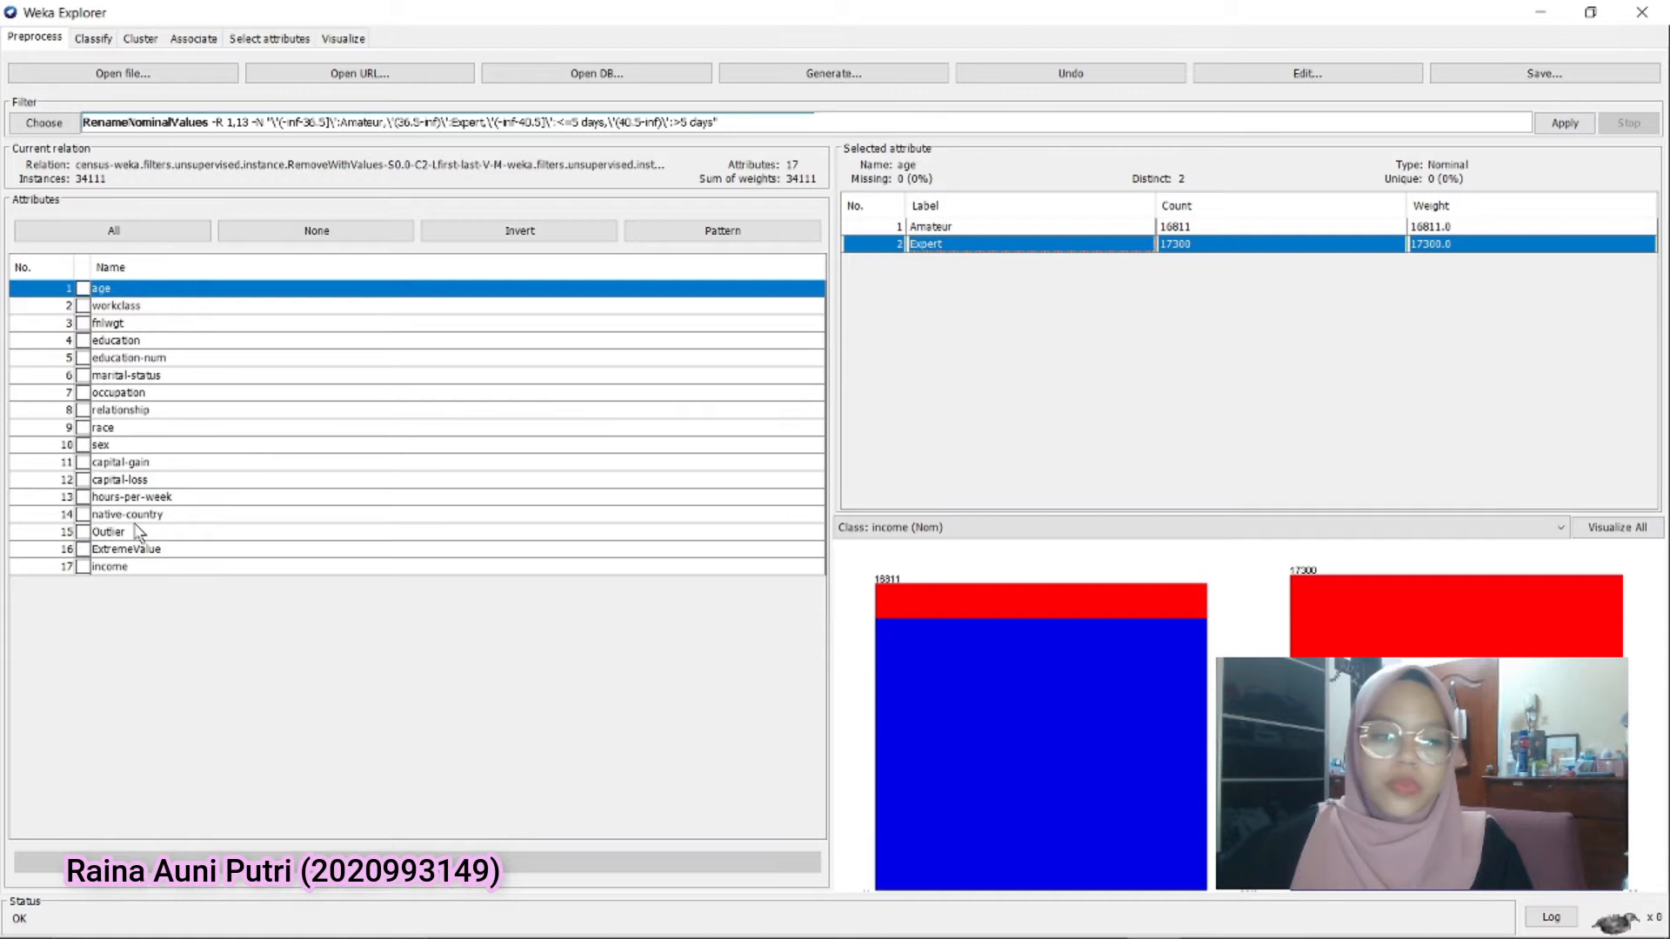
left_click(122, 497)
left_click(959, 228)
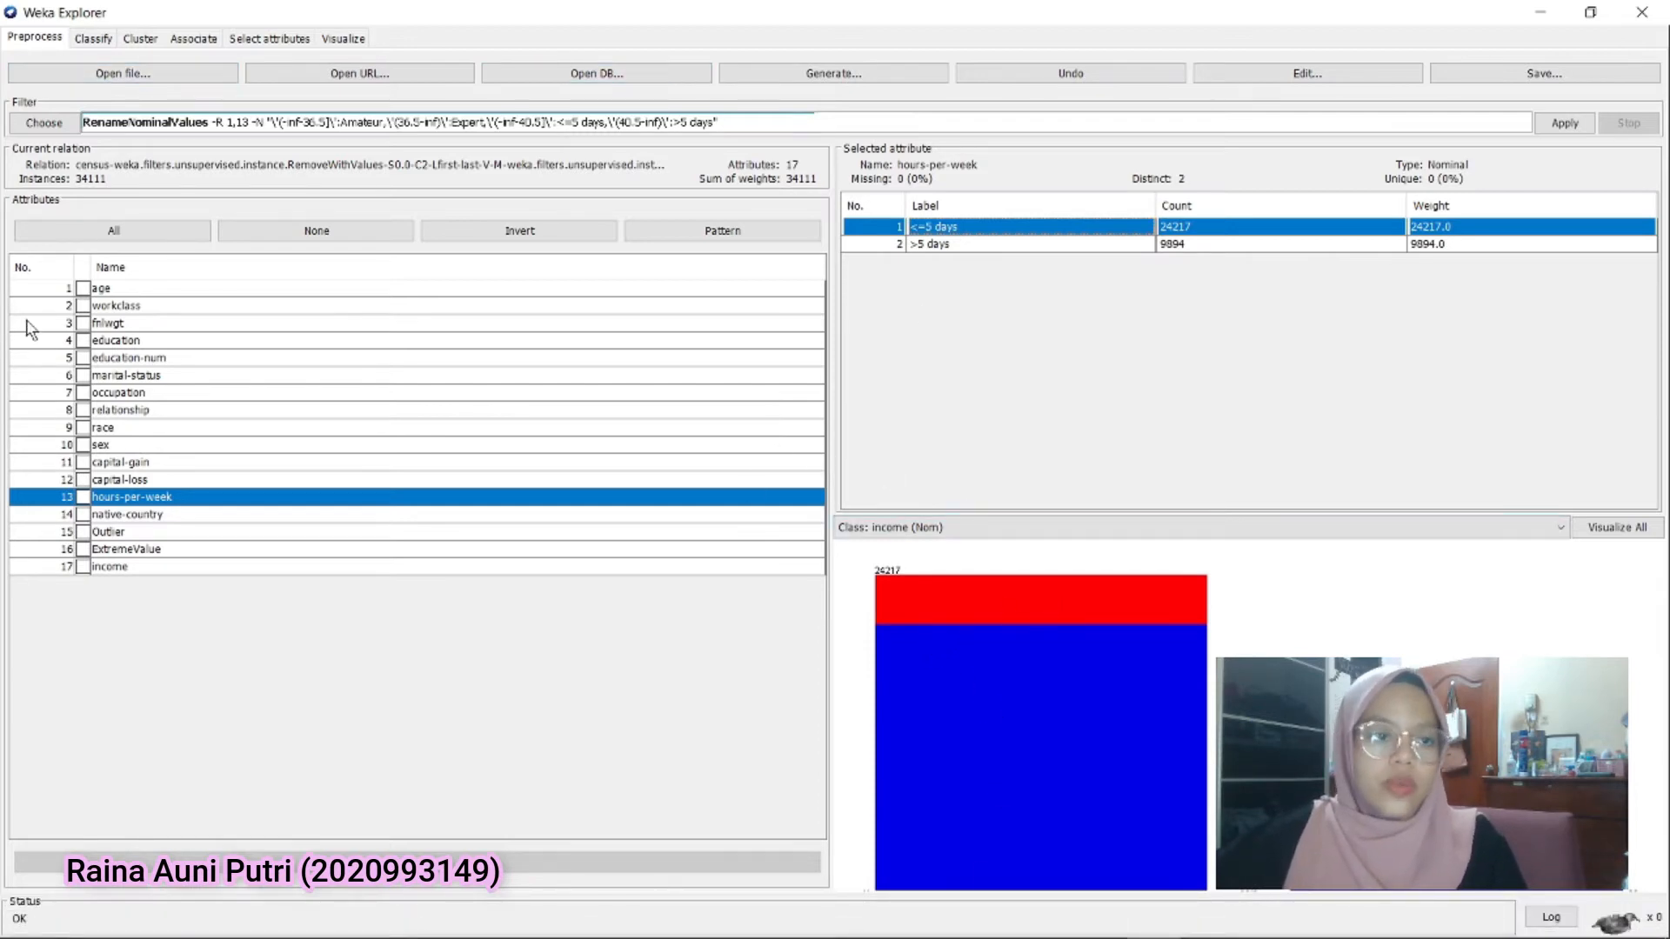
Choose the J48 tree classifier and run it on income with 10-fold cross-validation
left_click(92, 39)
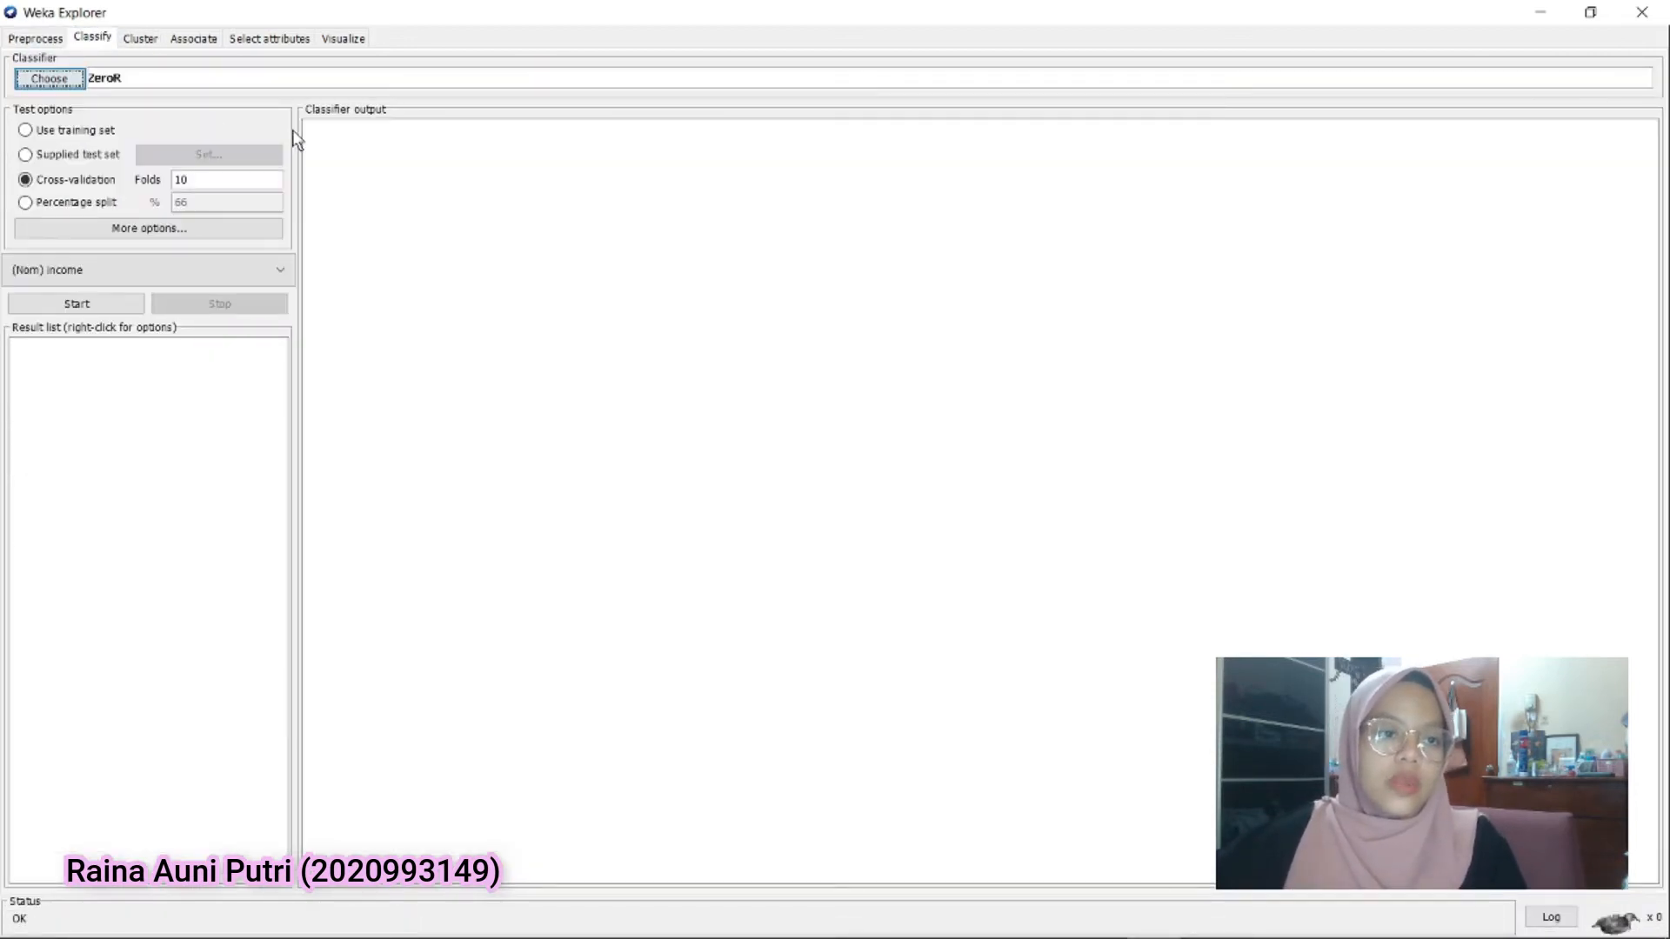
left_click(63, 85)
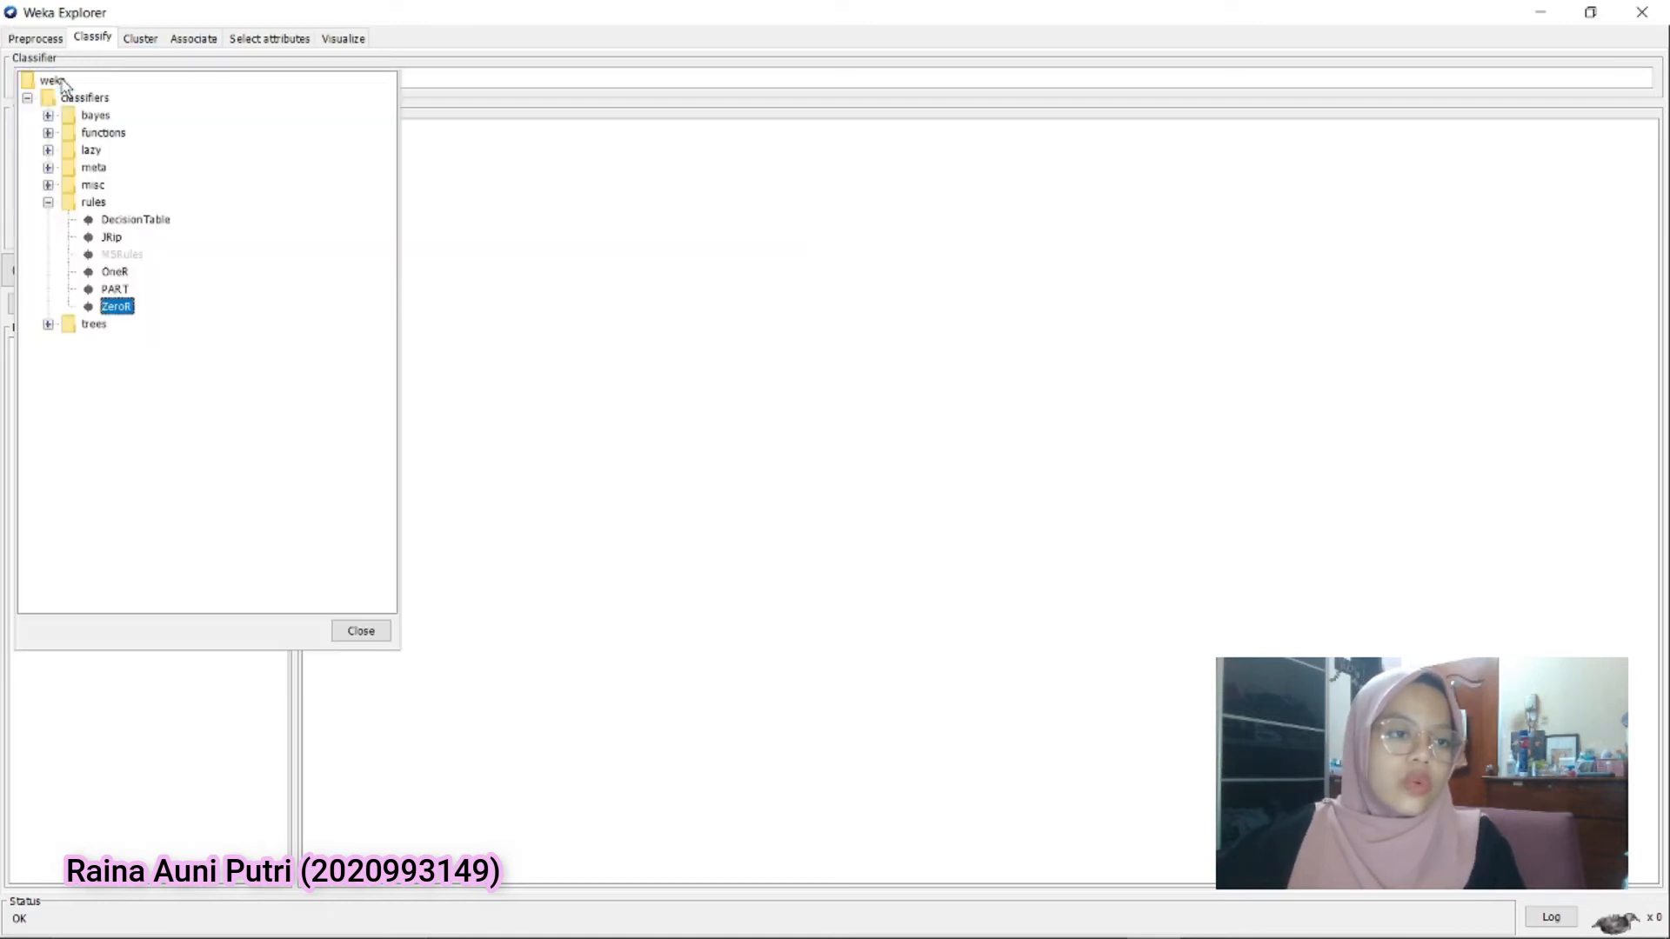
left_click(48, 323)
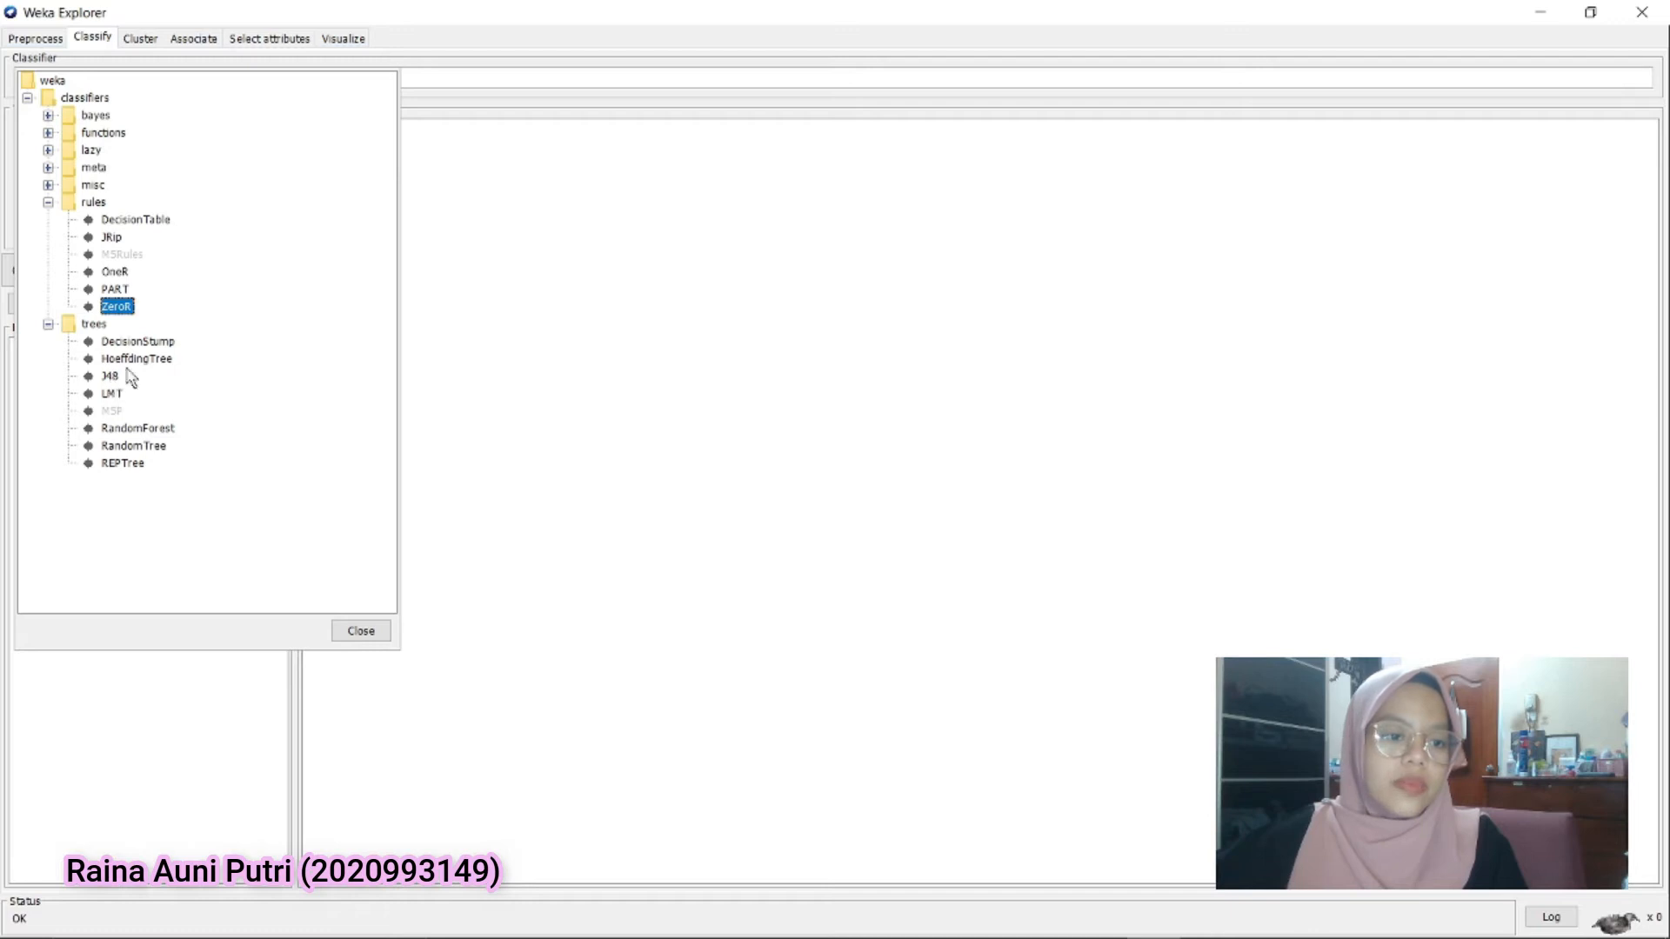
left_click(110, 376)
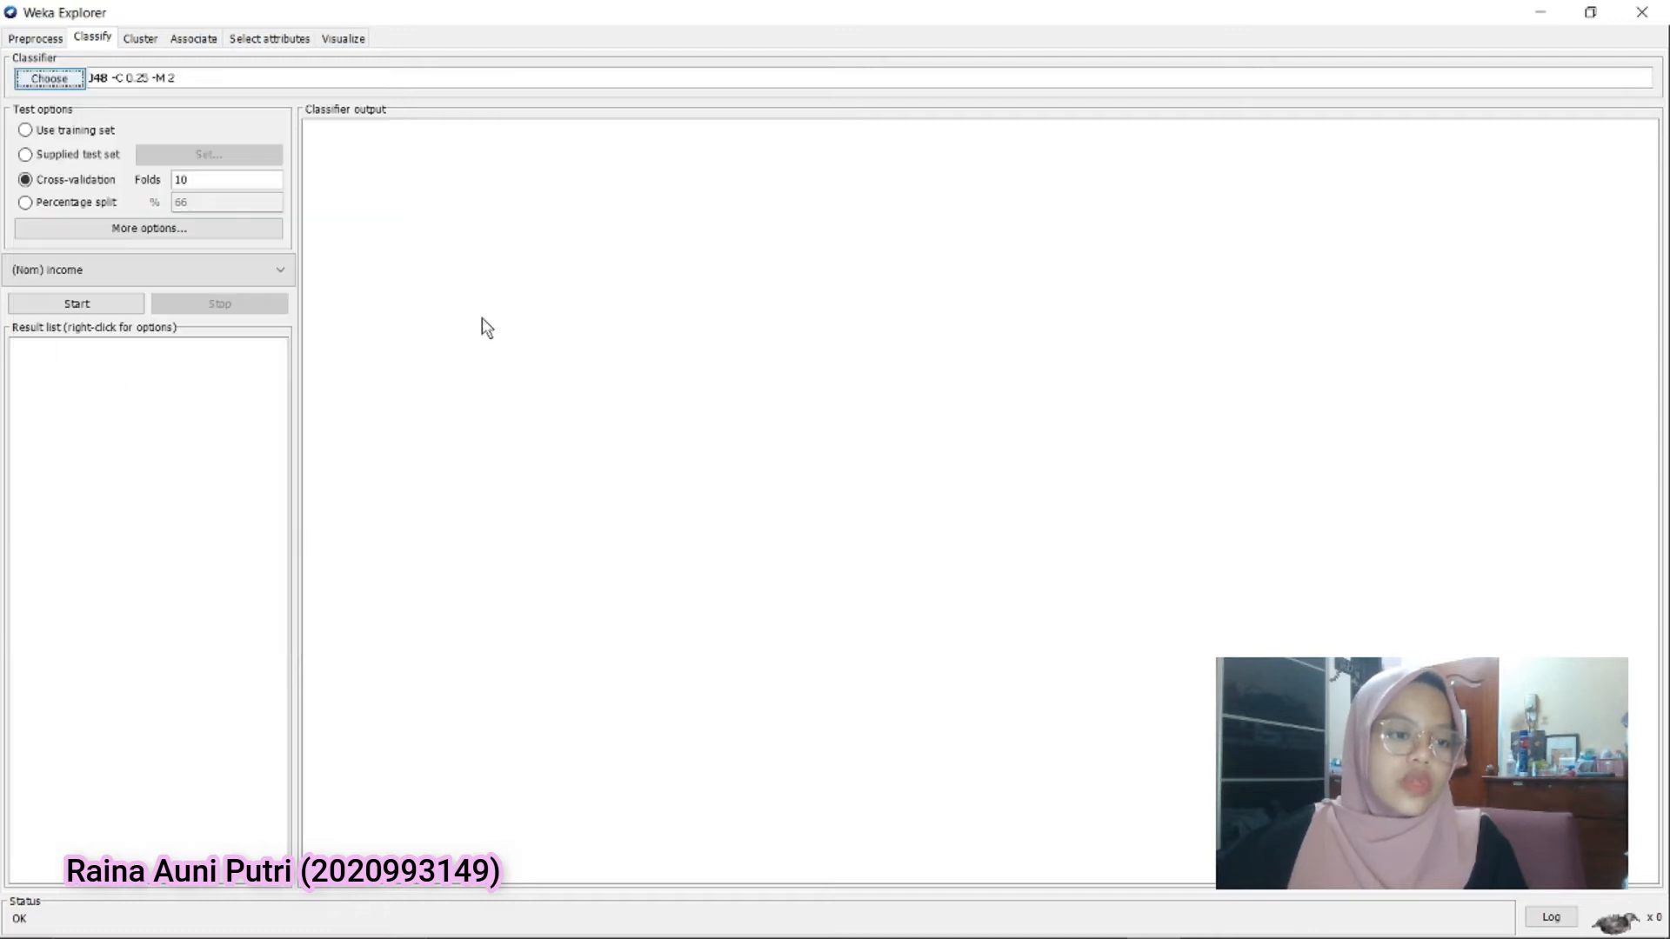
left_click(65, 305)
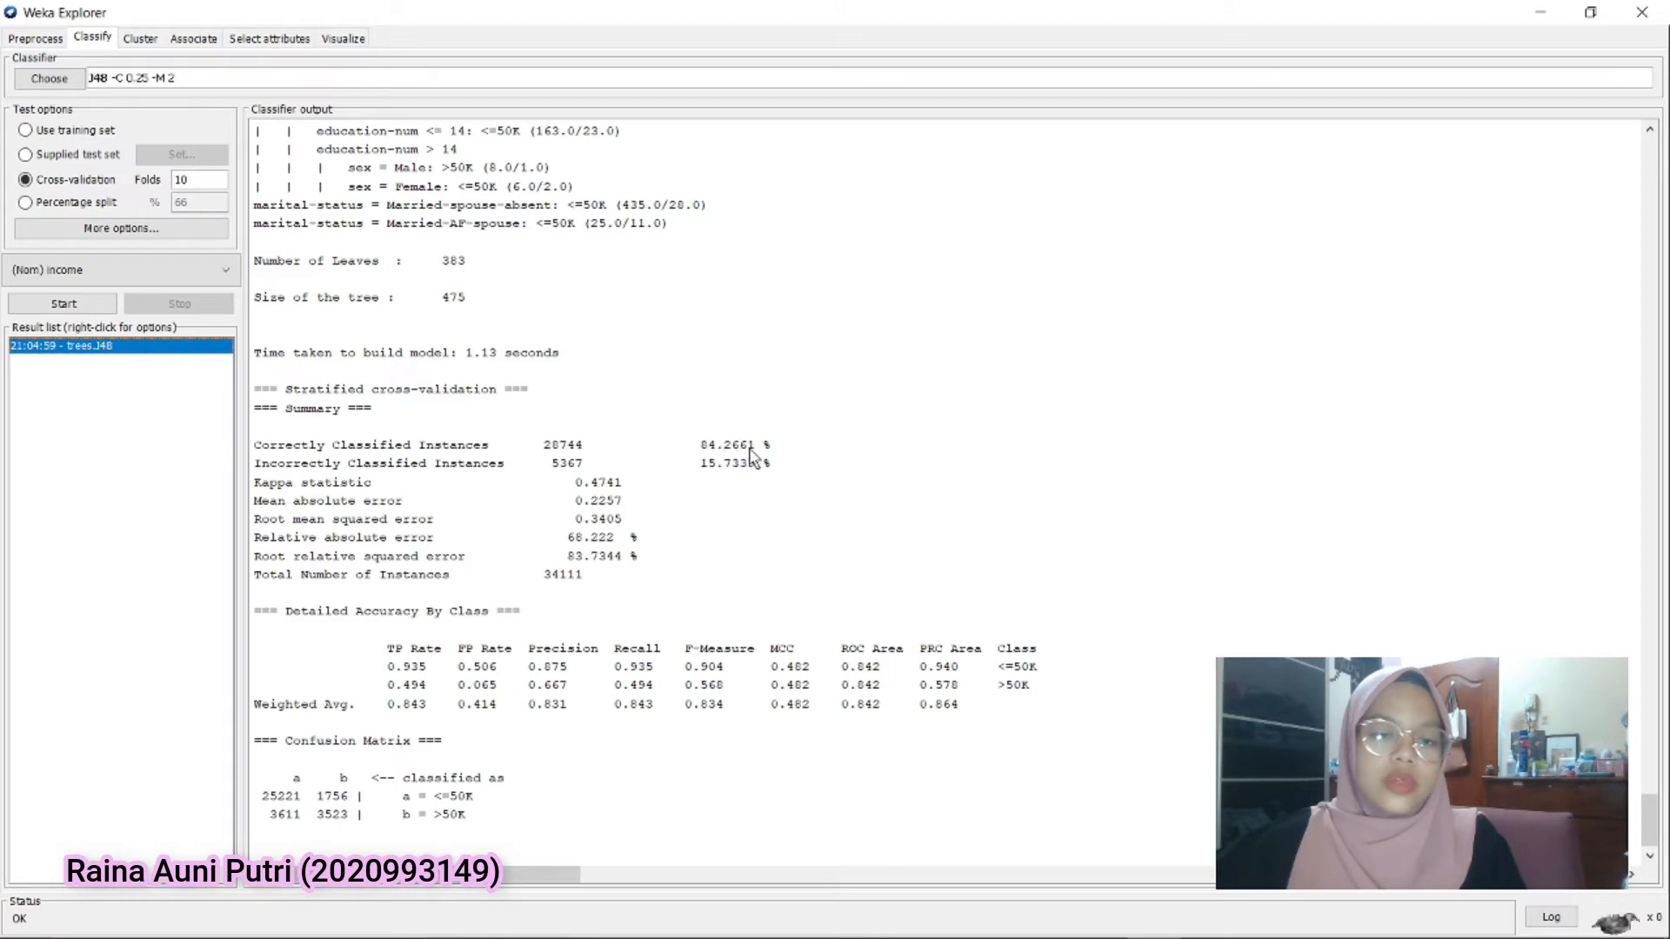
Choose the unsupervised attribute filter Normalize, set ignoreClass to True and apply it to the data
left_click(39, 39)
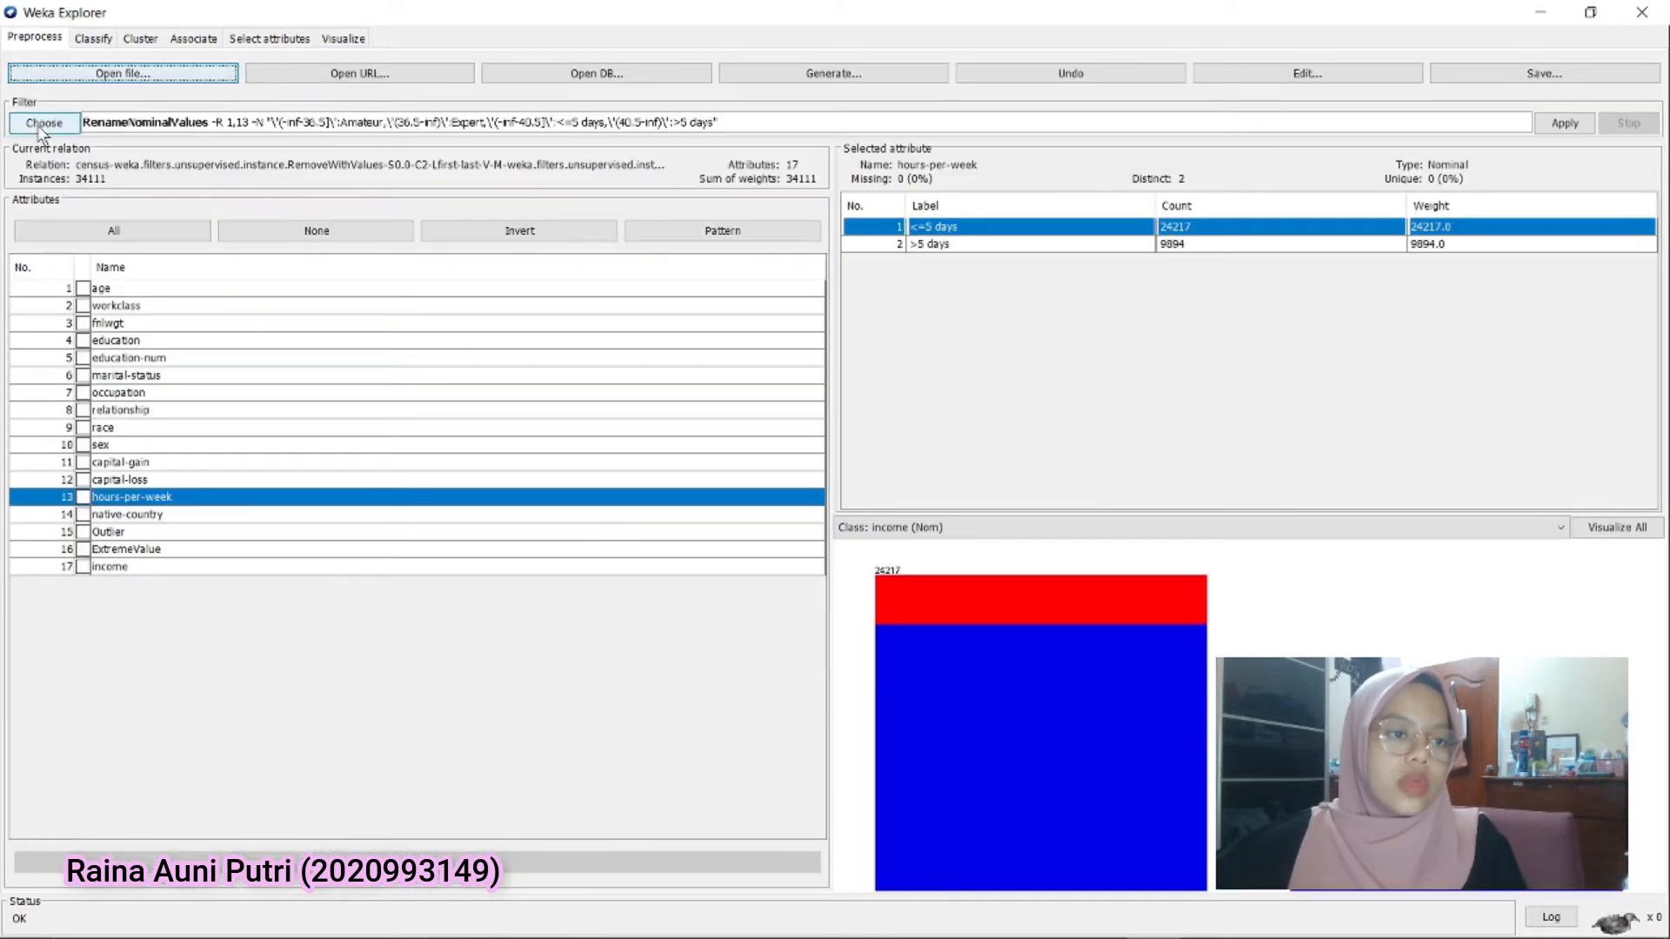
left_click(41, 124)
scroll(78, 461, "down", 5)
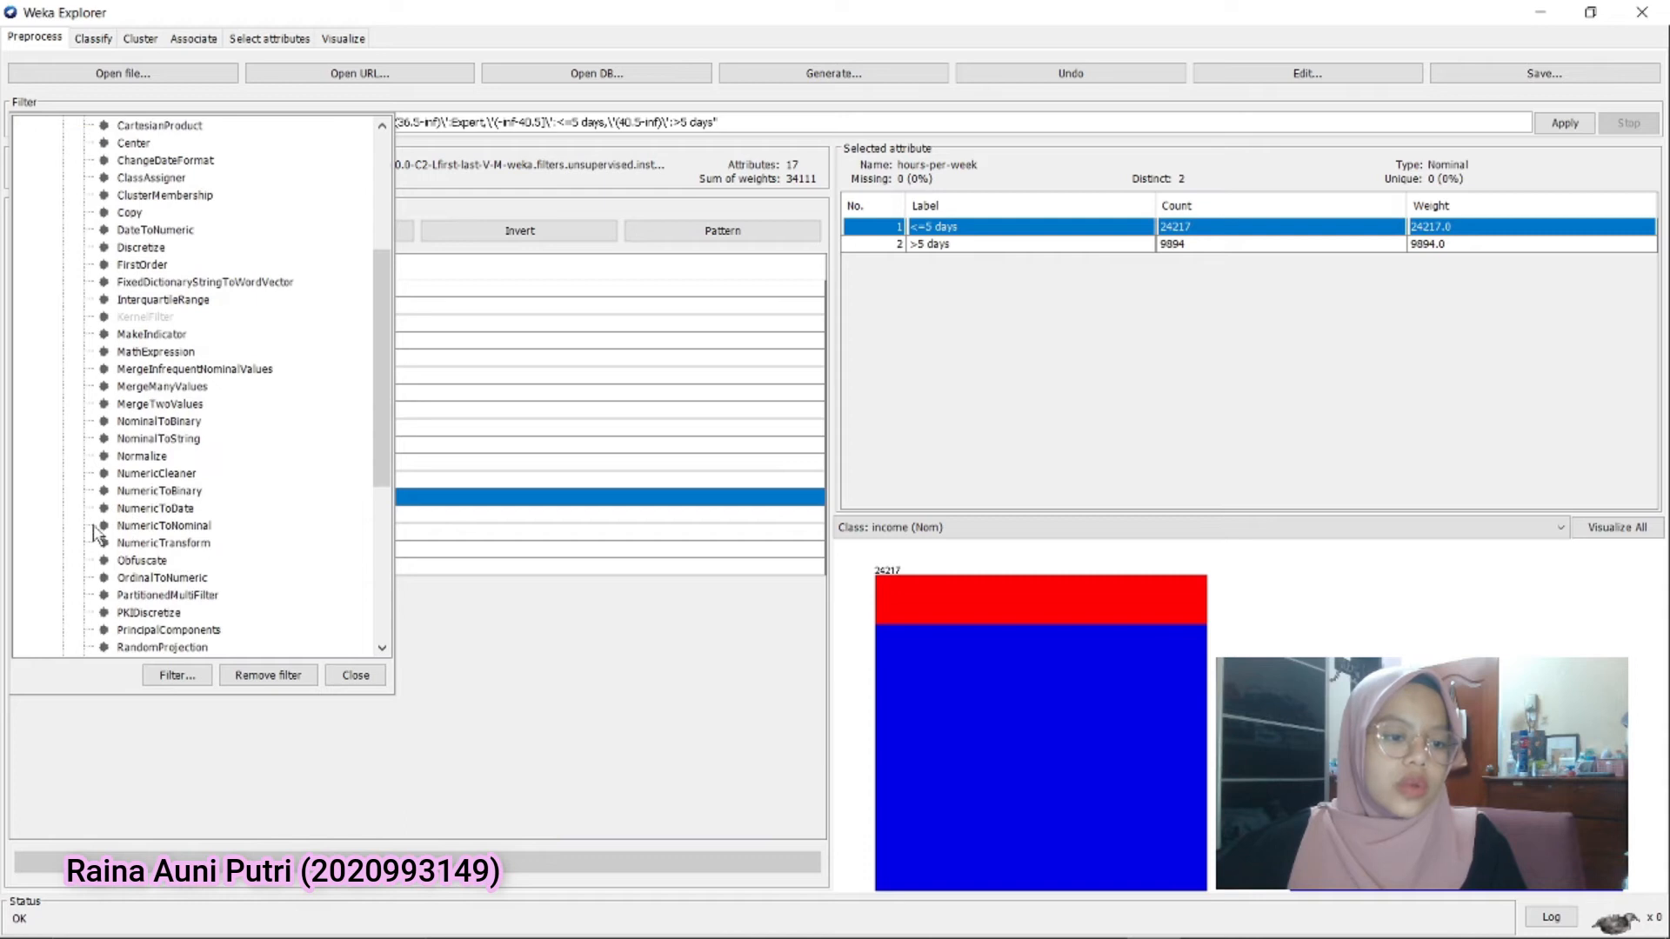
left_click(144, 458)
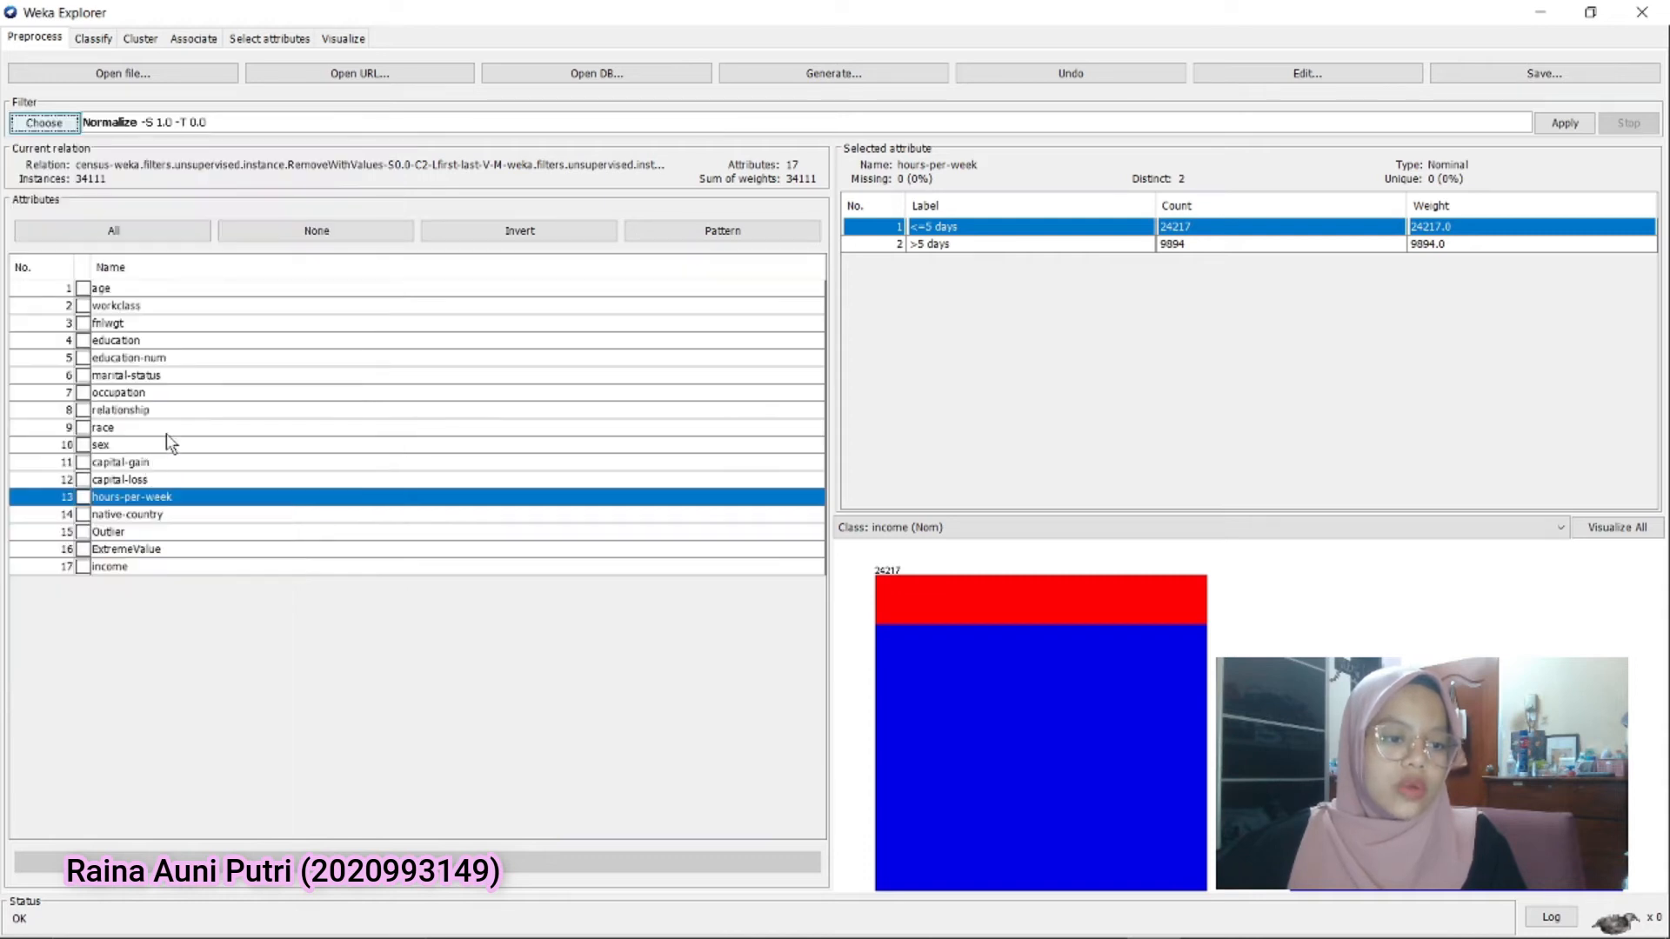
left_click(167, 128)
left_click(671, 517)
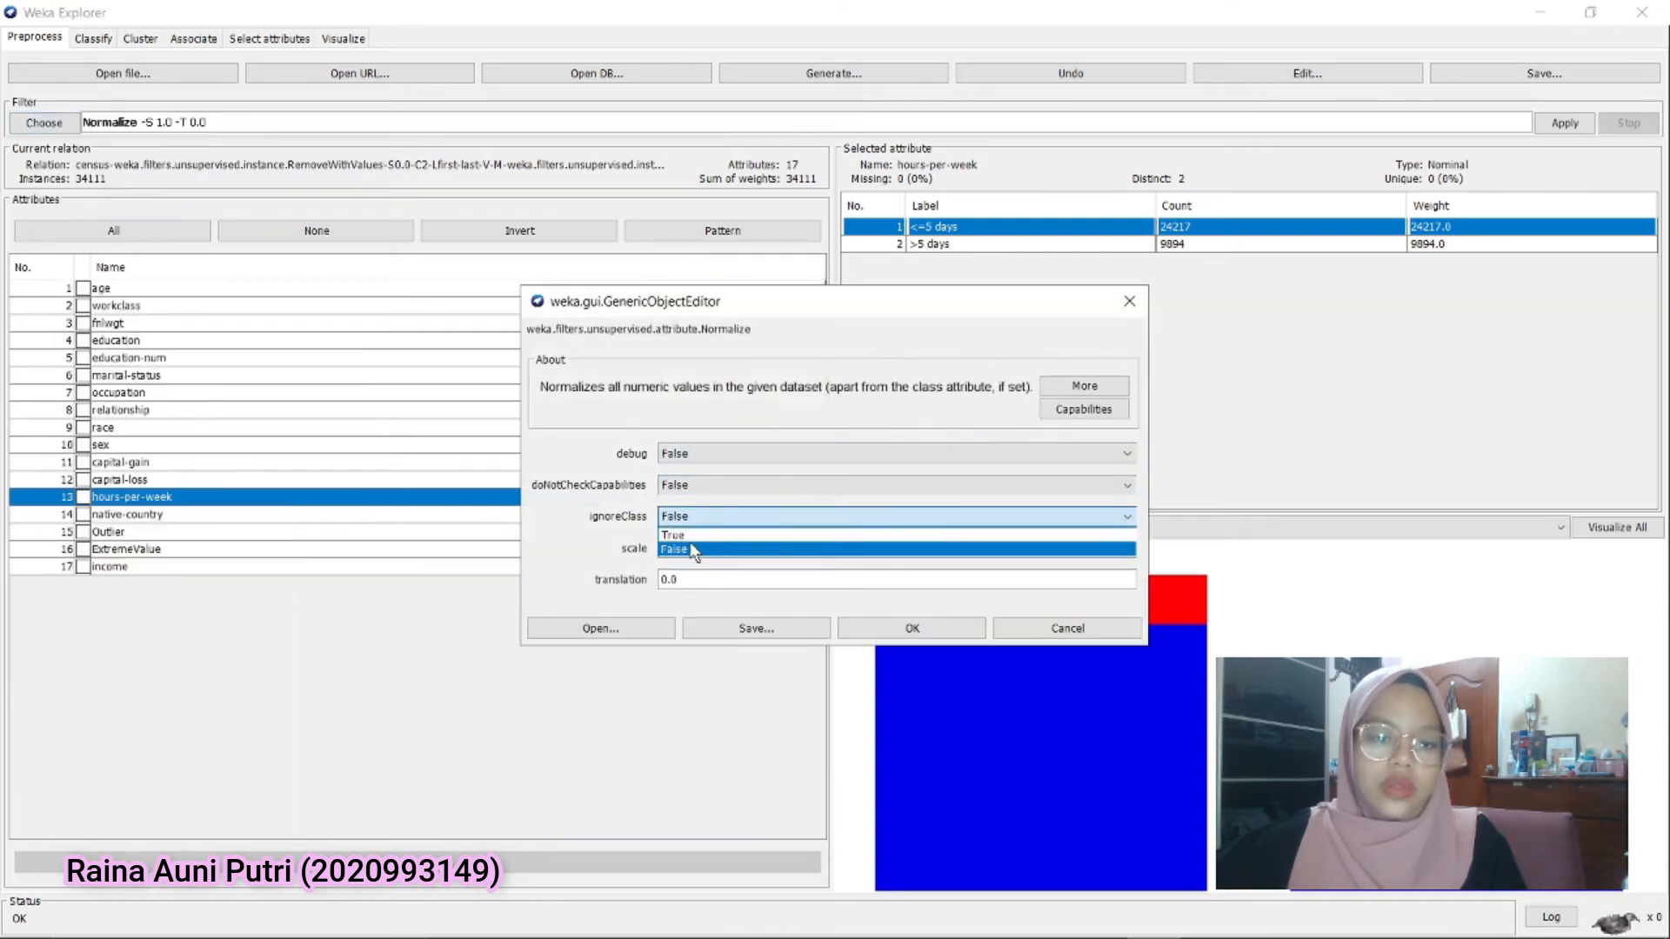
left_click(672, 535)
left_click(912, 628)
left_click(1565, 123)
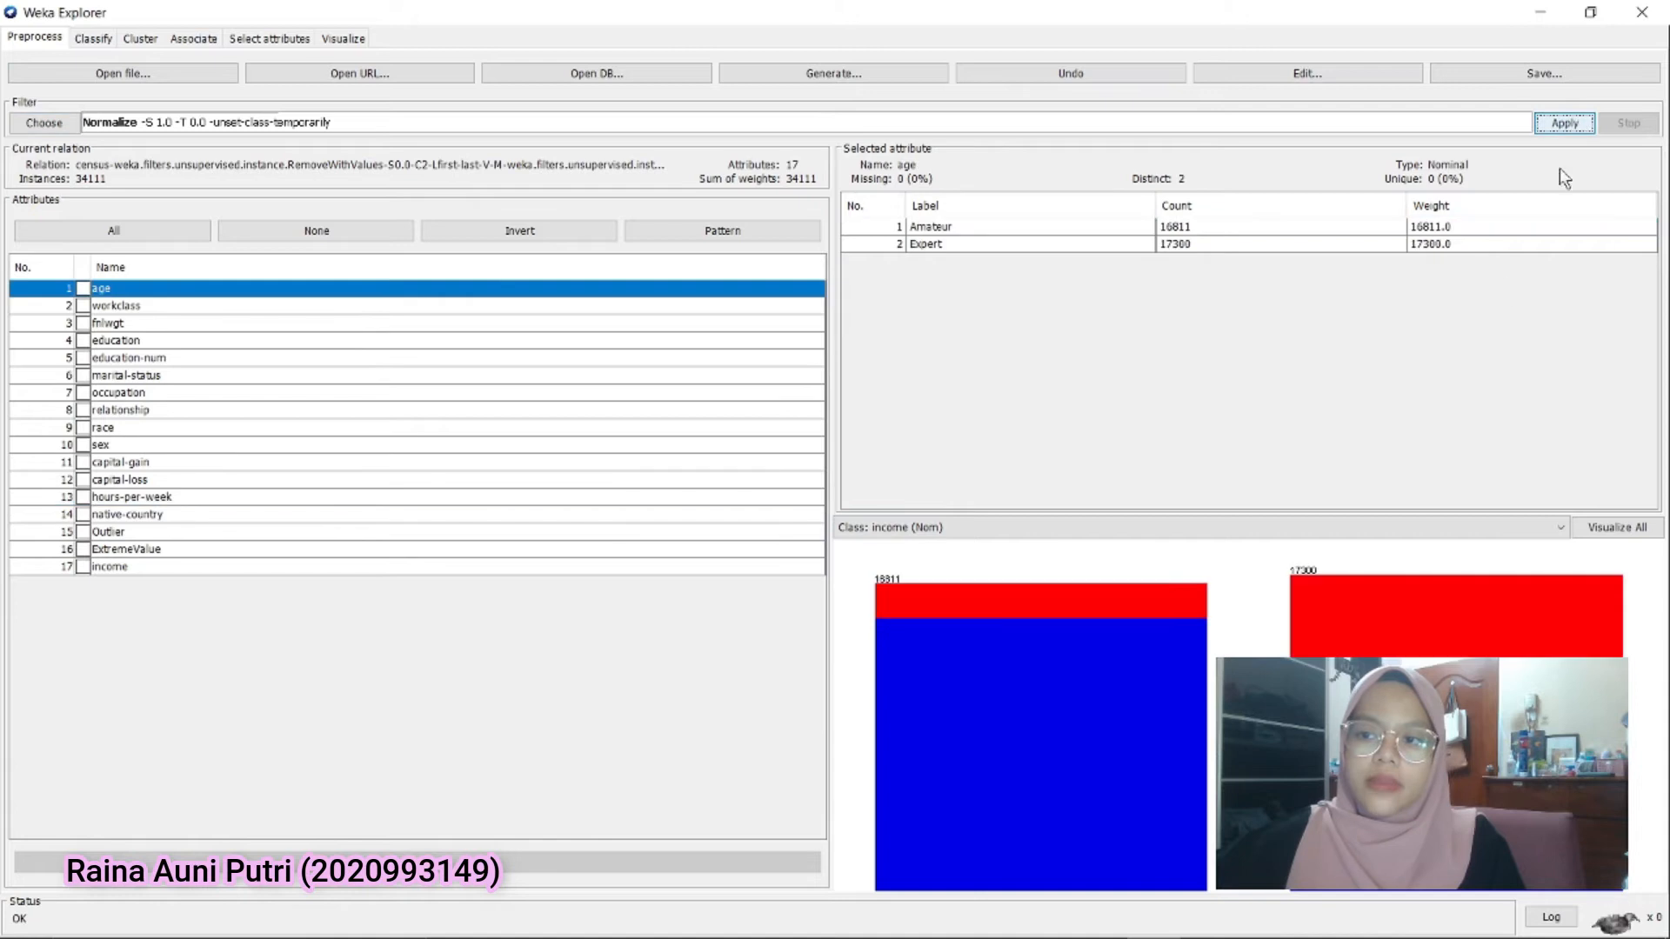
Run J48 again on the normalized data with 10-fold cross-validation and compare its output with the earlier J48 result
left_click(103, 40)
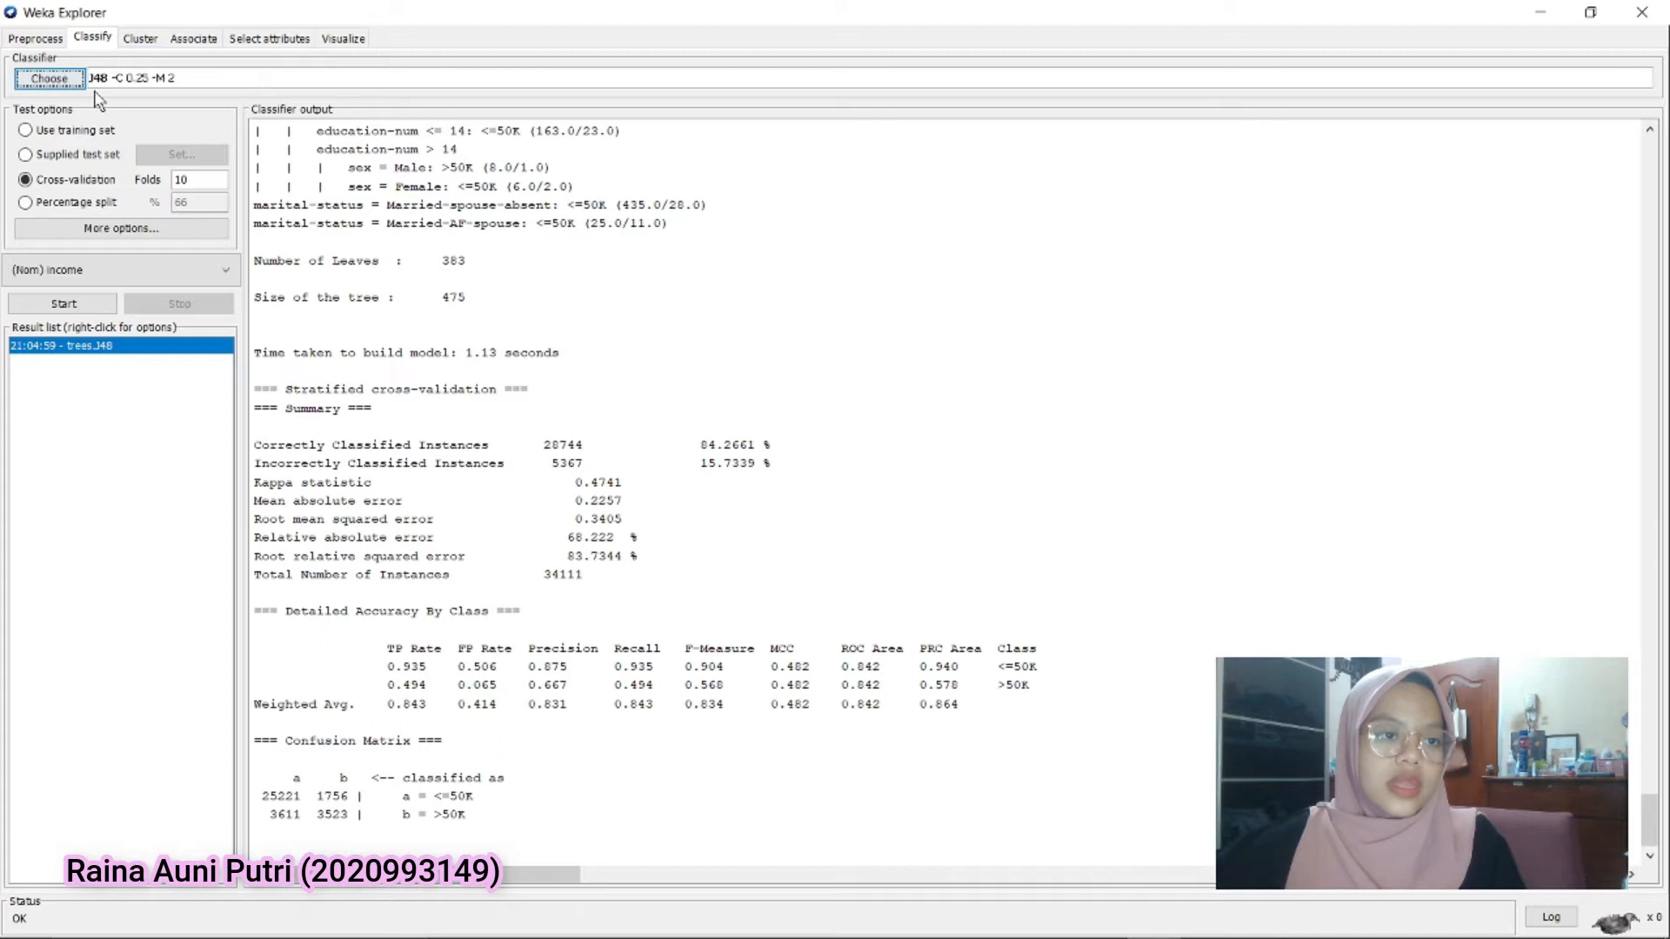
left_click(64, 304)
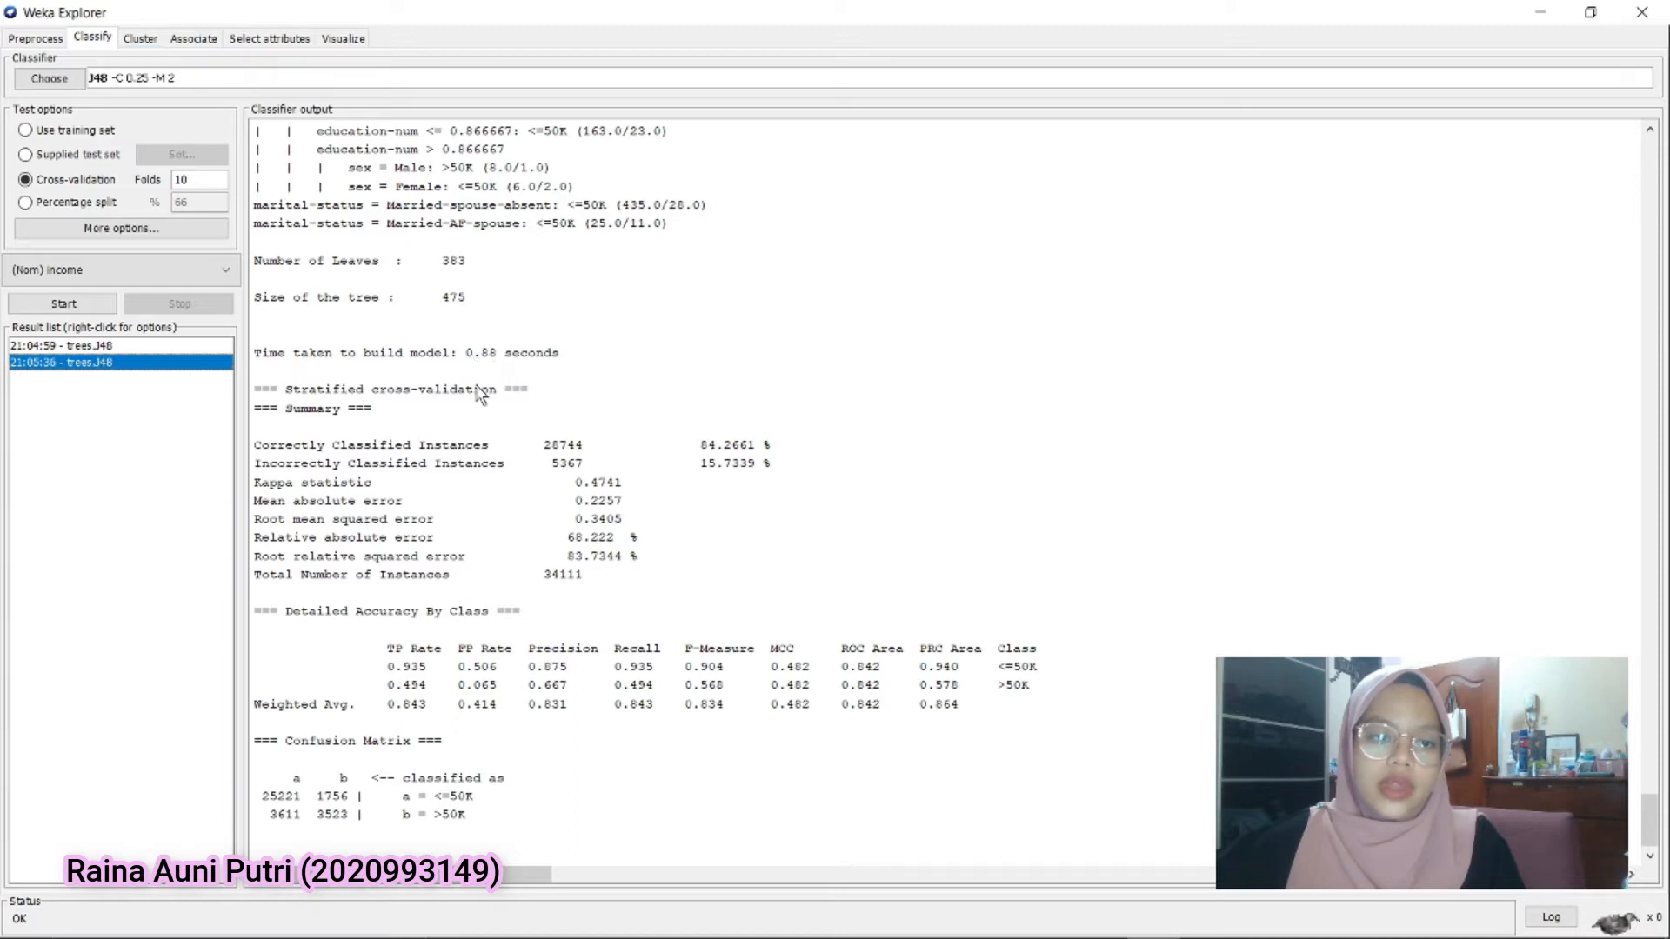
key("Up")
left_click(119, 364)
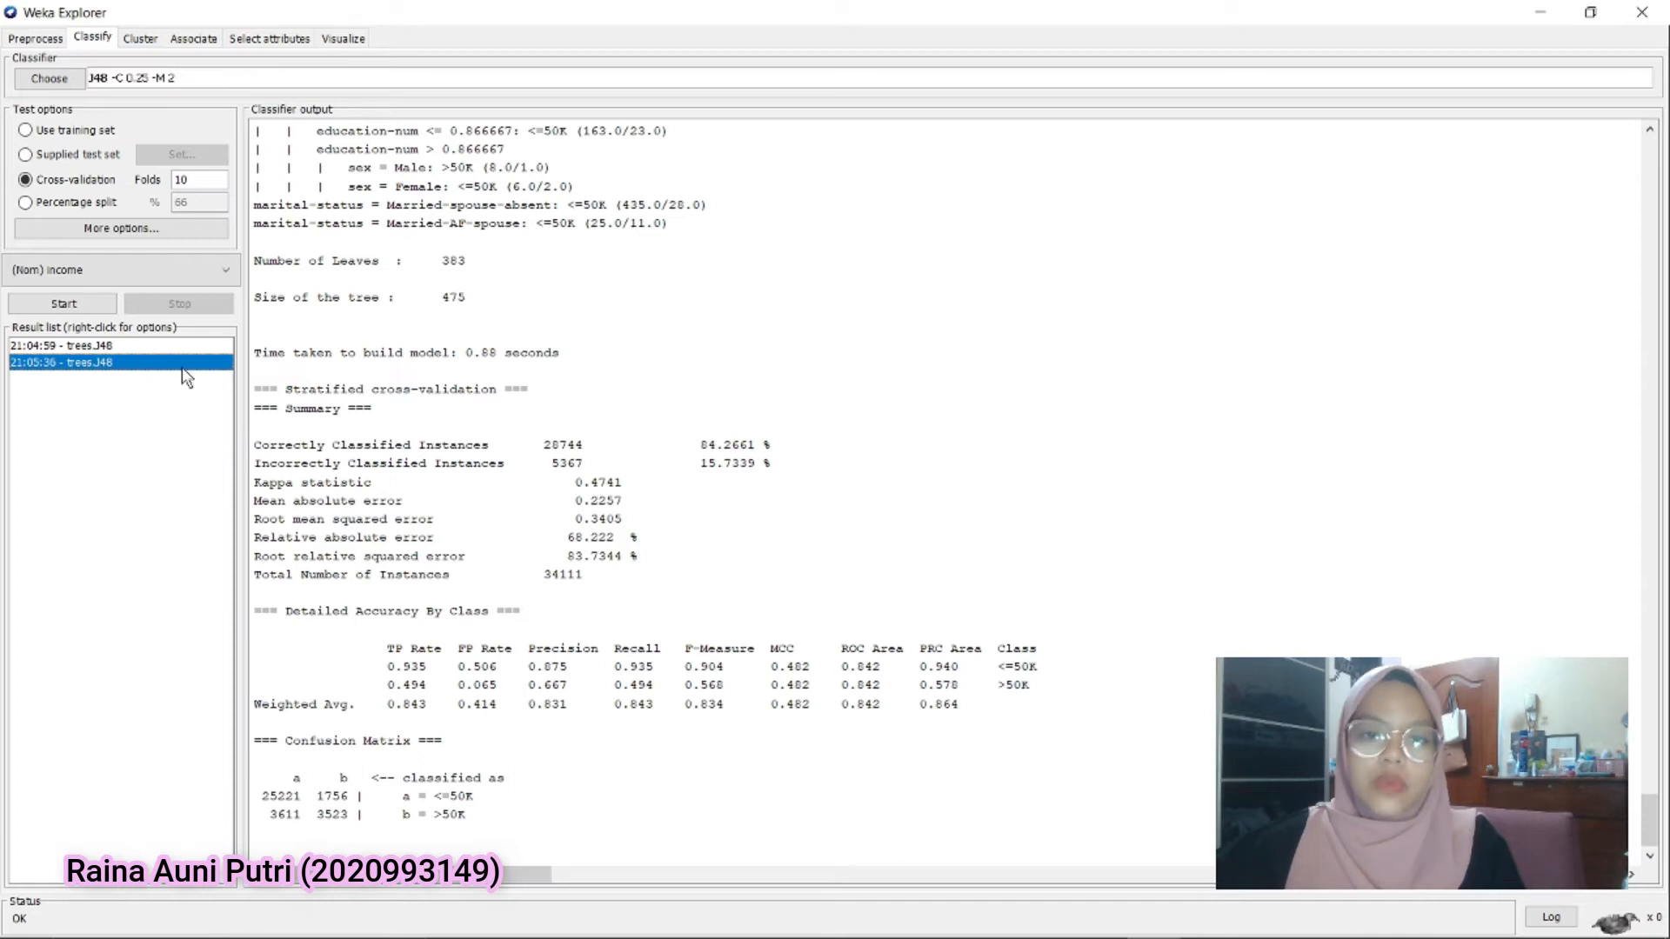
Return to preprocessing and switch to the WPS Office document to review the merge groups planned for attribute 2
left_click(25, 42)
left_click(1100, 917)
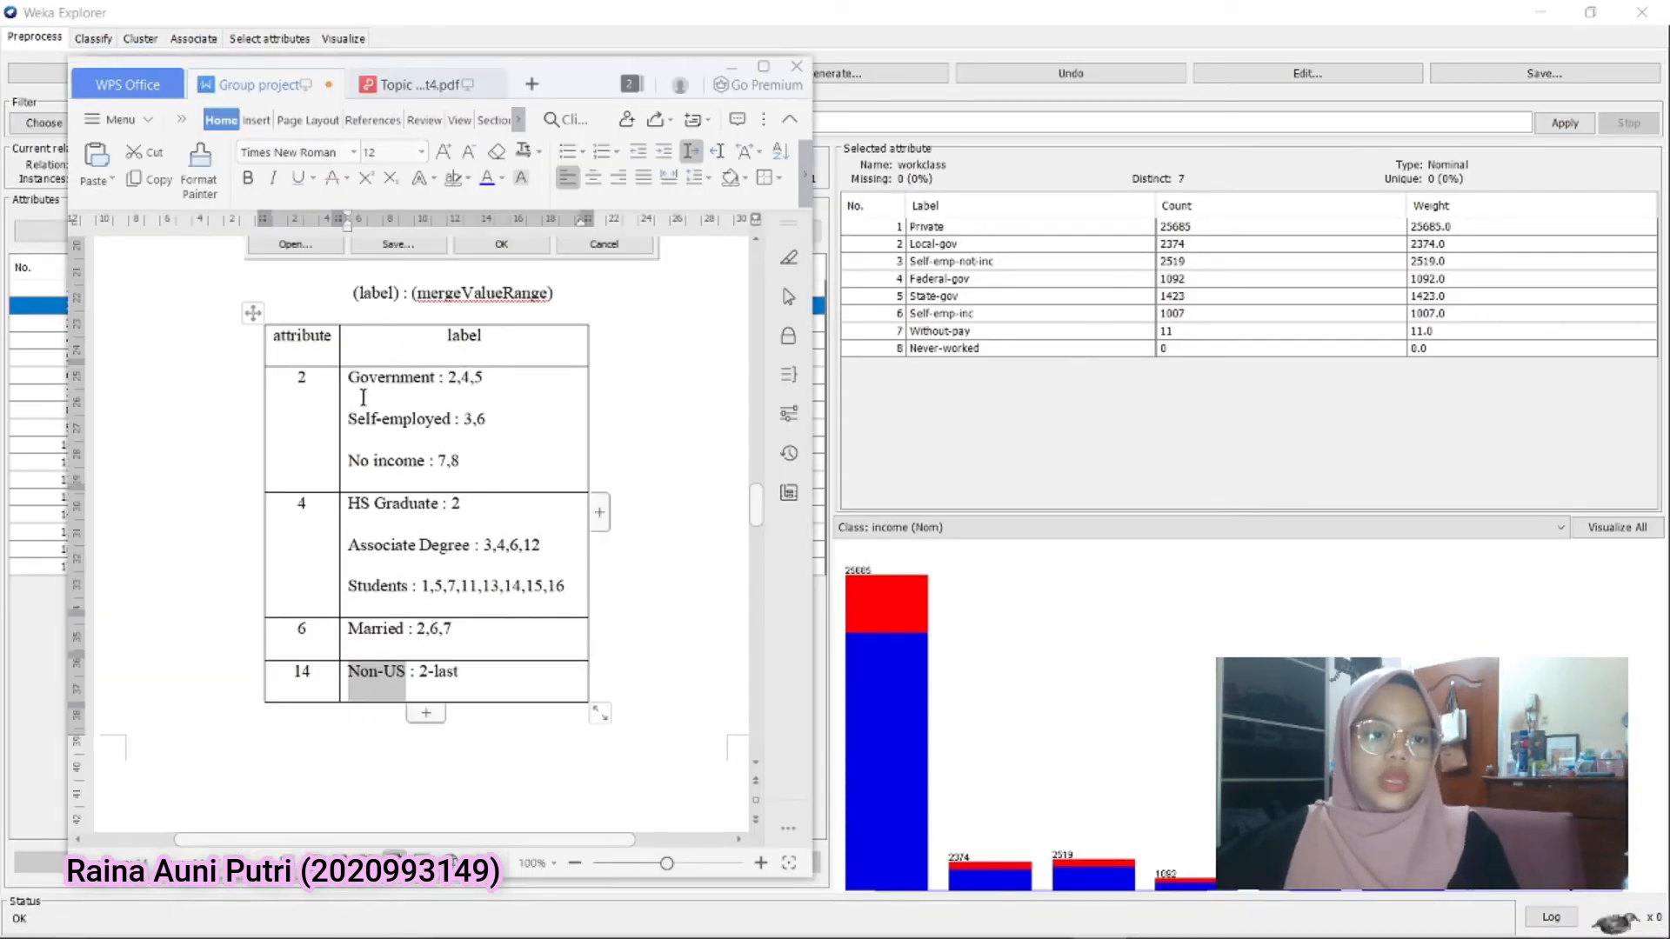
double_click(301, 380)
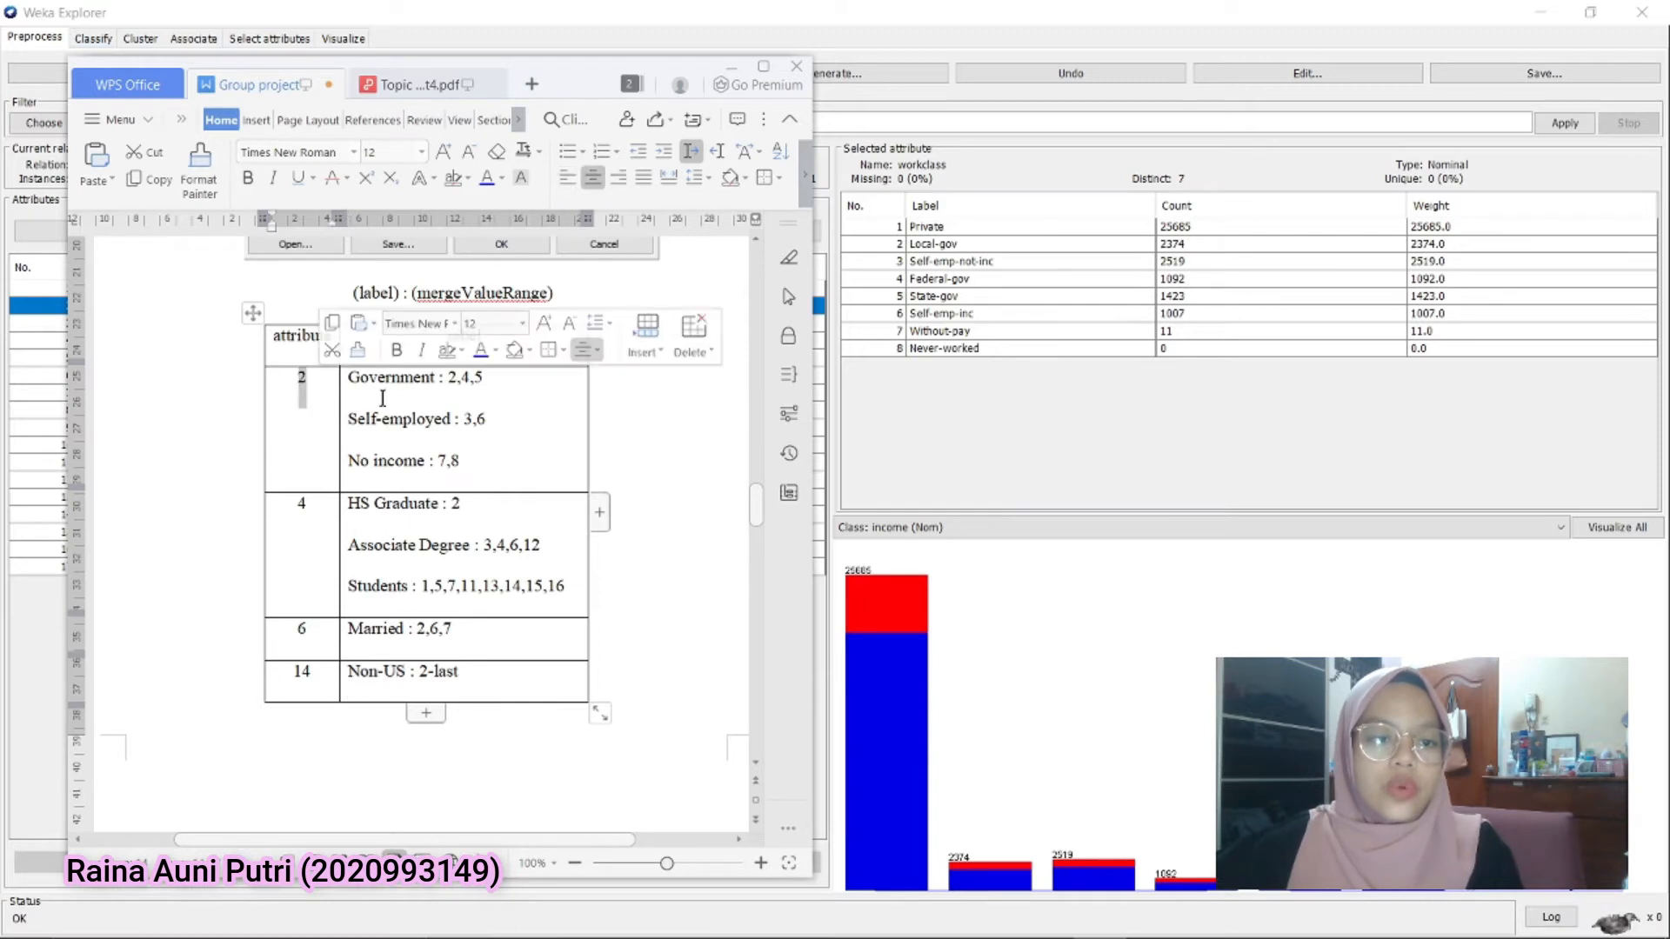
left_click_drag(447, 383, 336, 388)
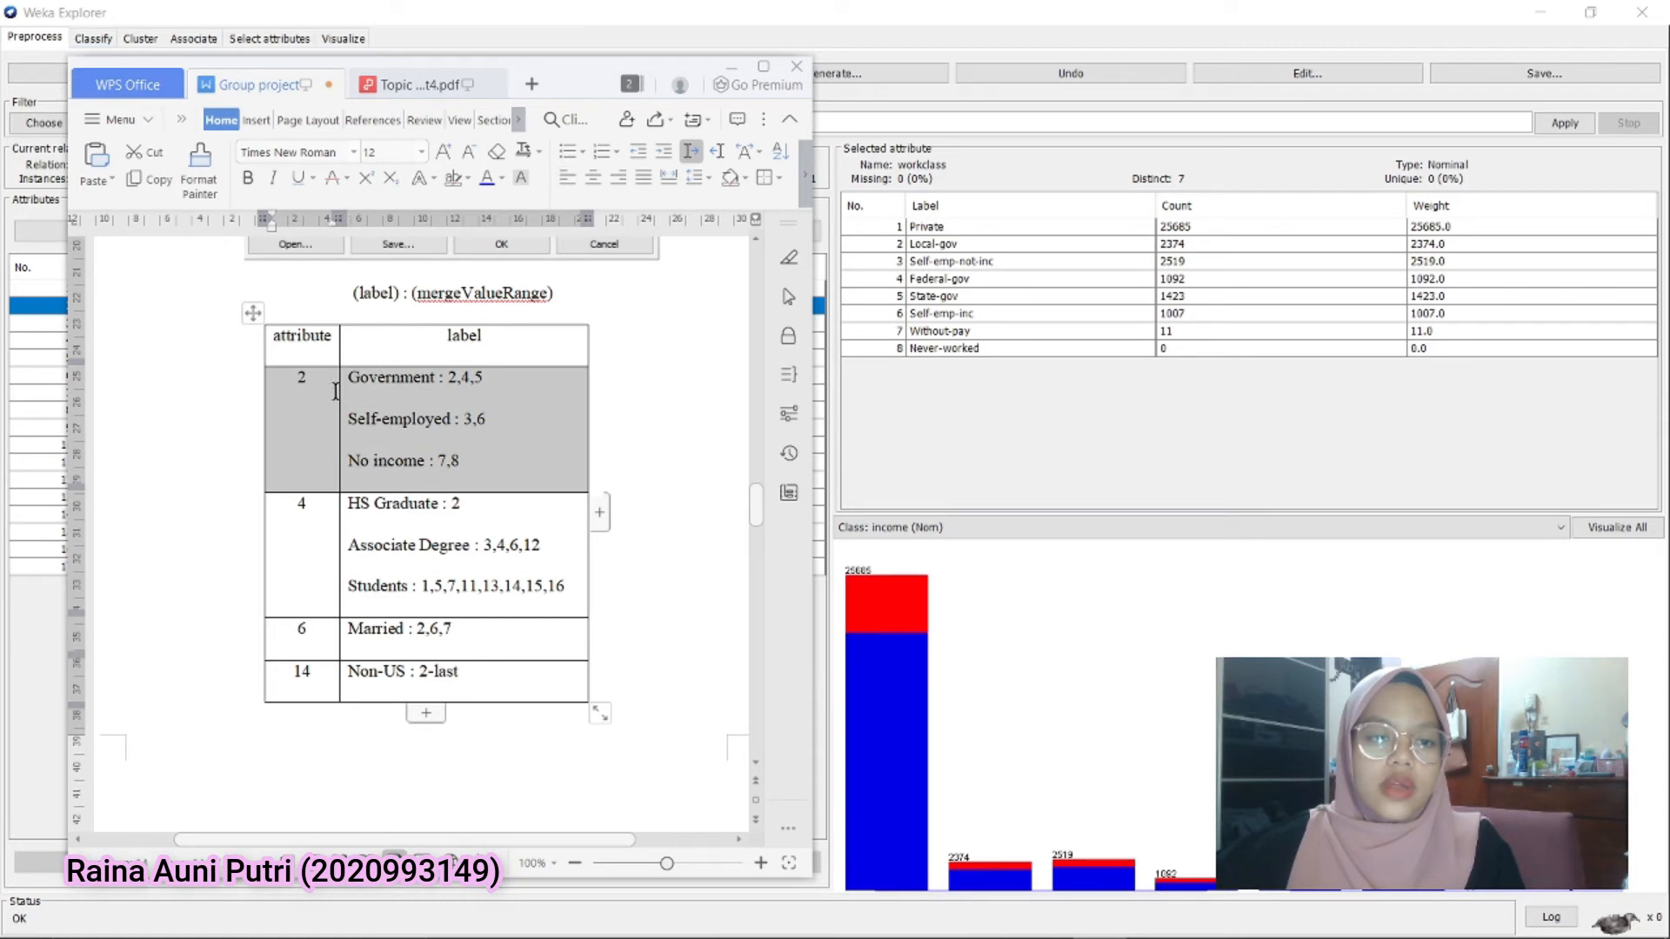
left_click(429, 393)
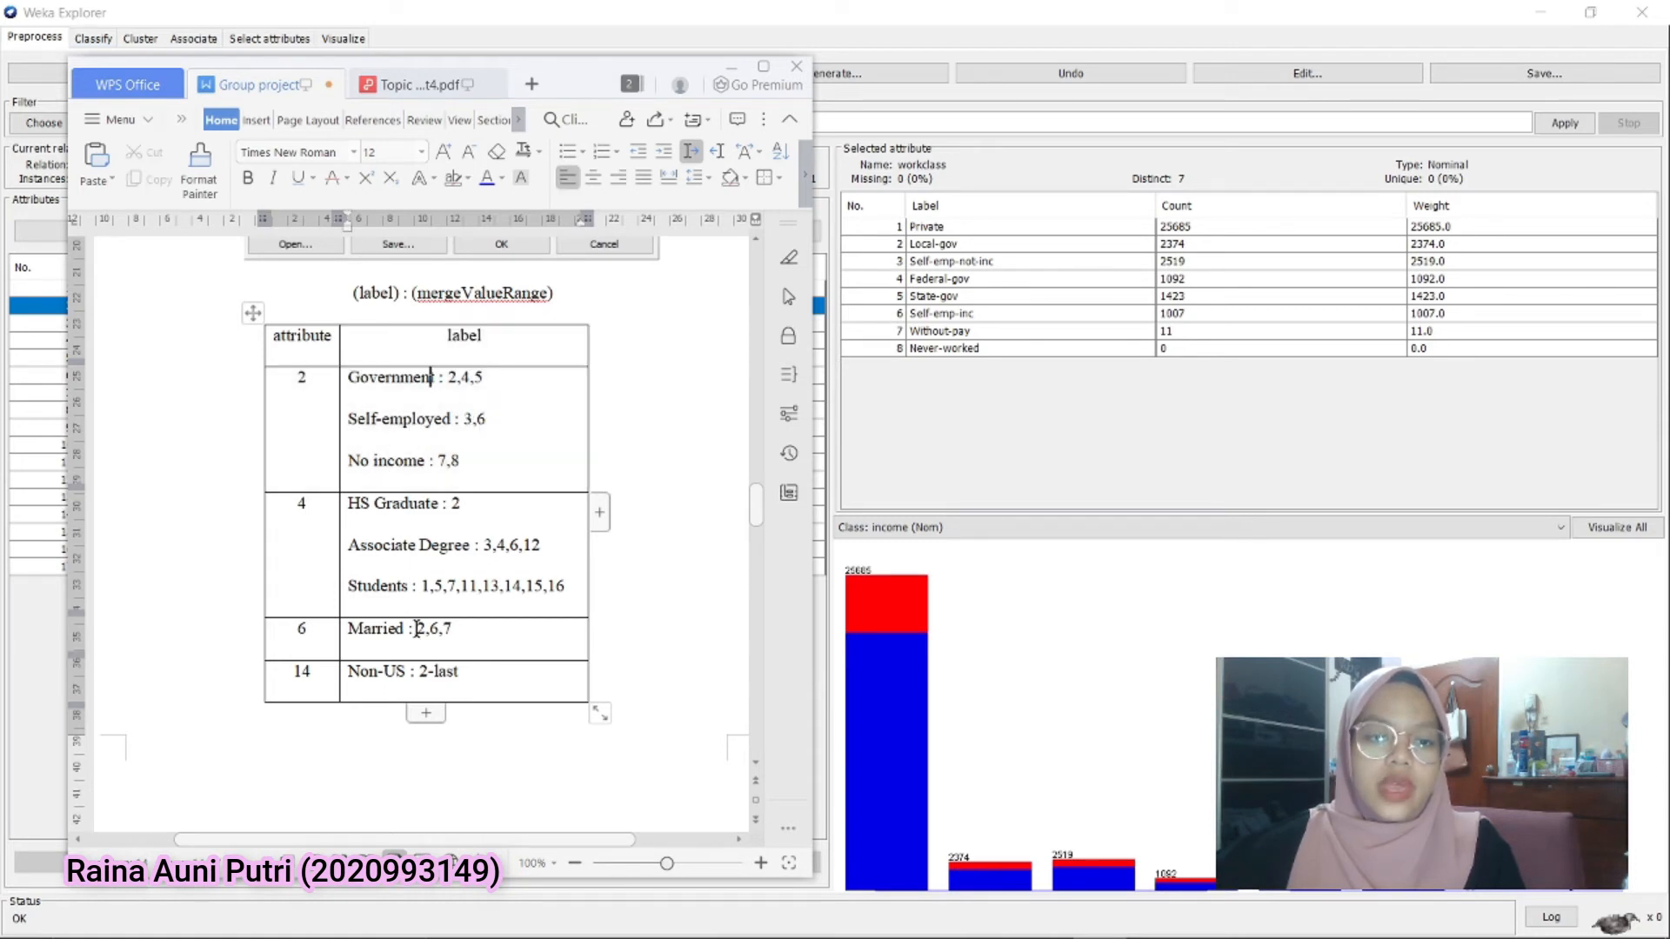
left_click(893, 373)
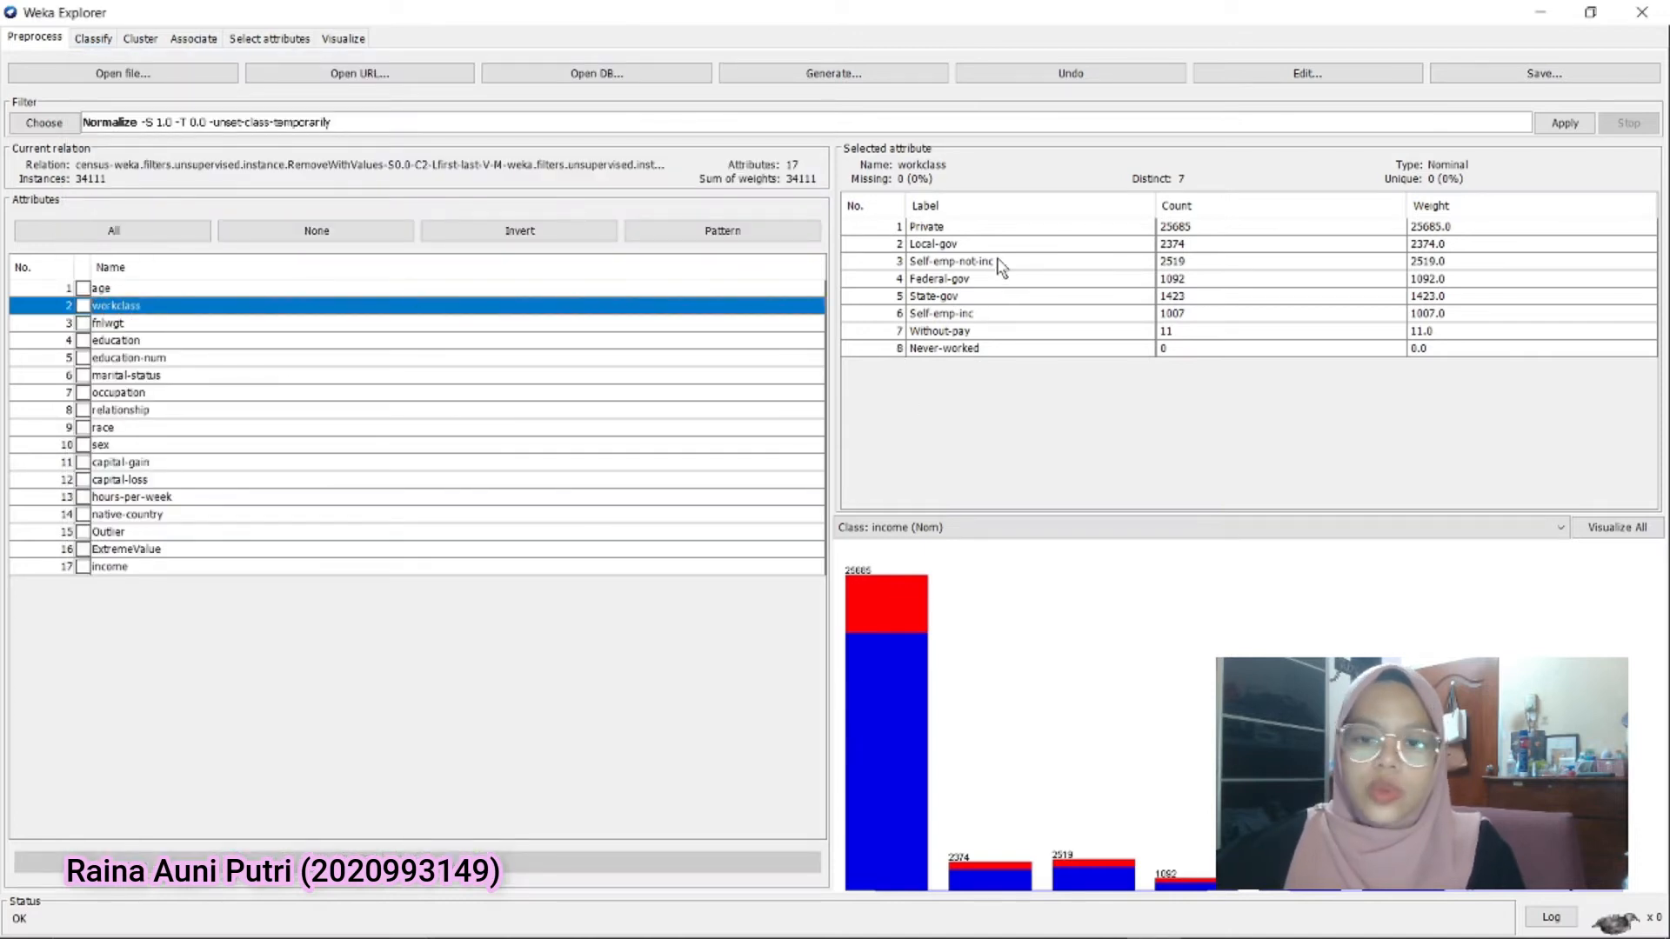
Back in Weka, examine the workclass labels Local-gov, Federal-gov and State-gov and their index numbers
left_click(916, 248)
left_click(955, 283)
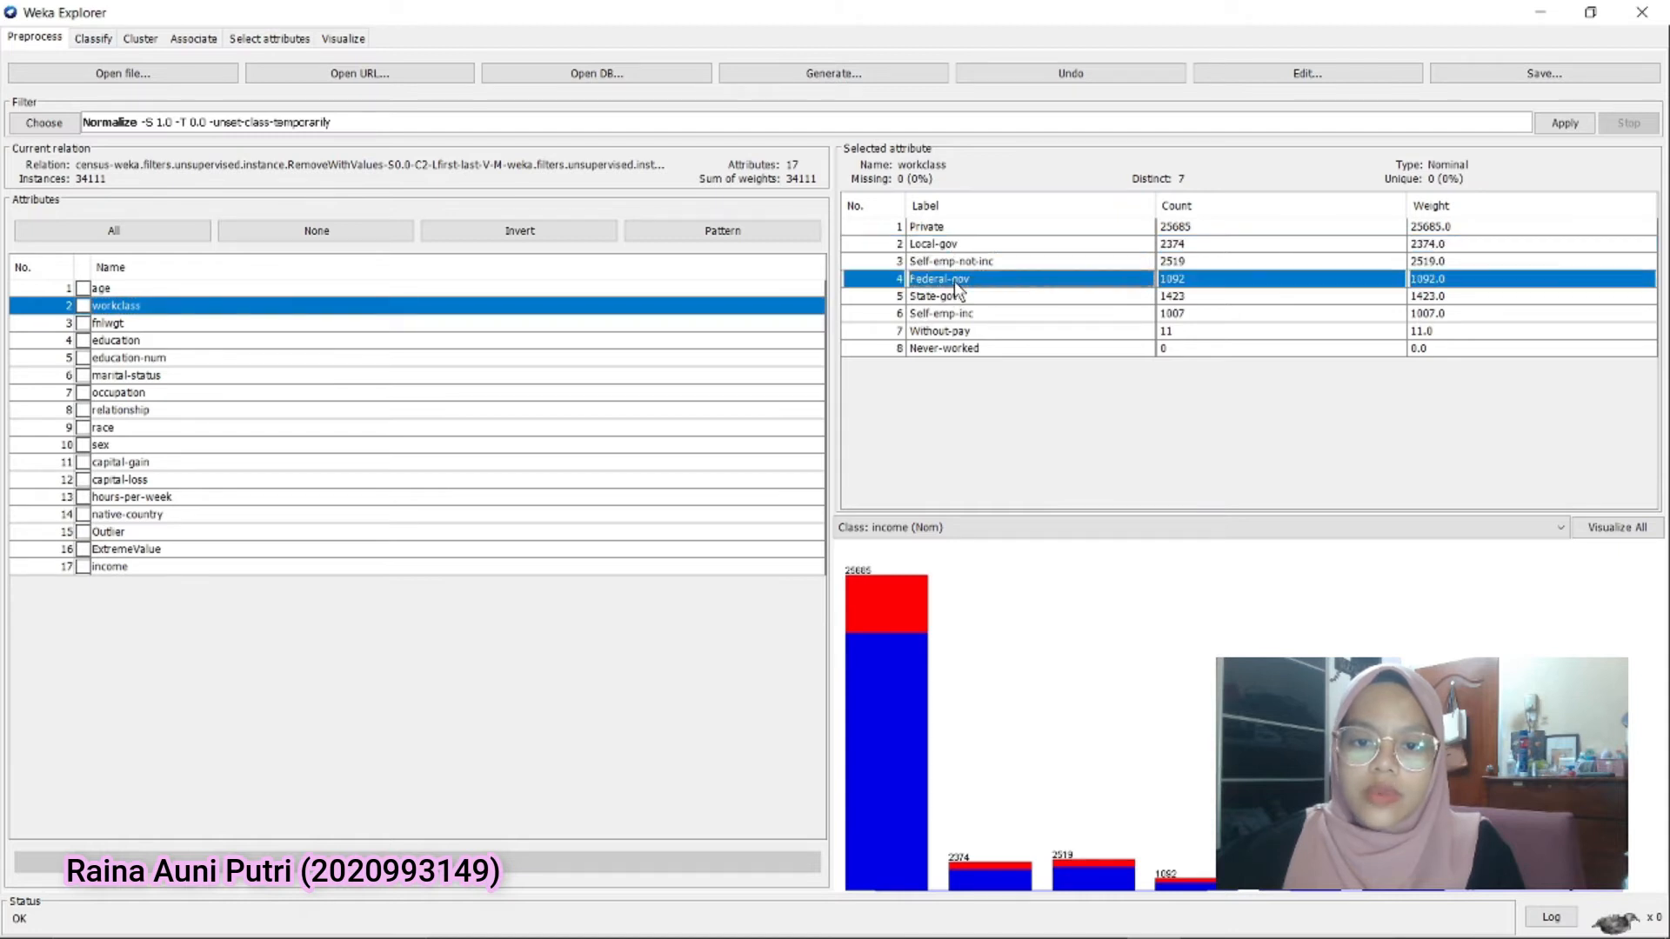
left_click(947, 302)
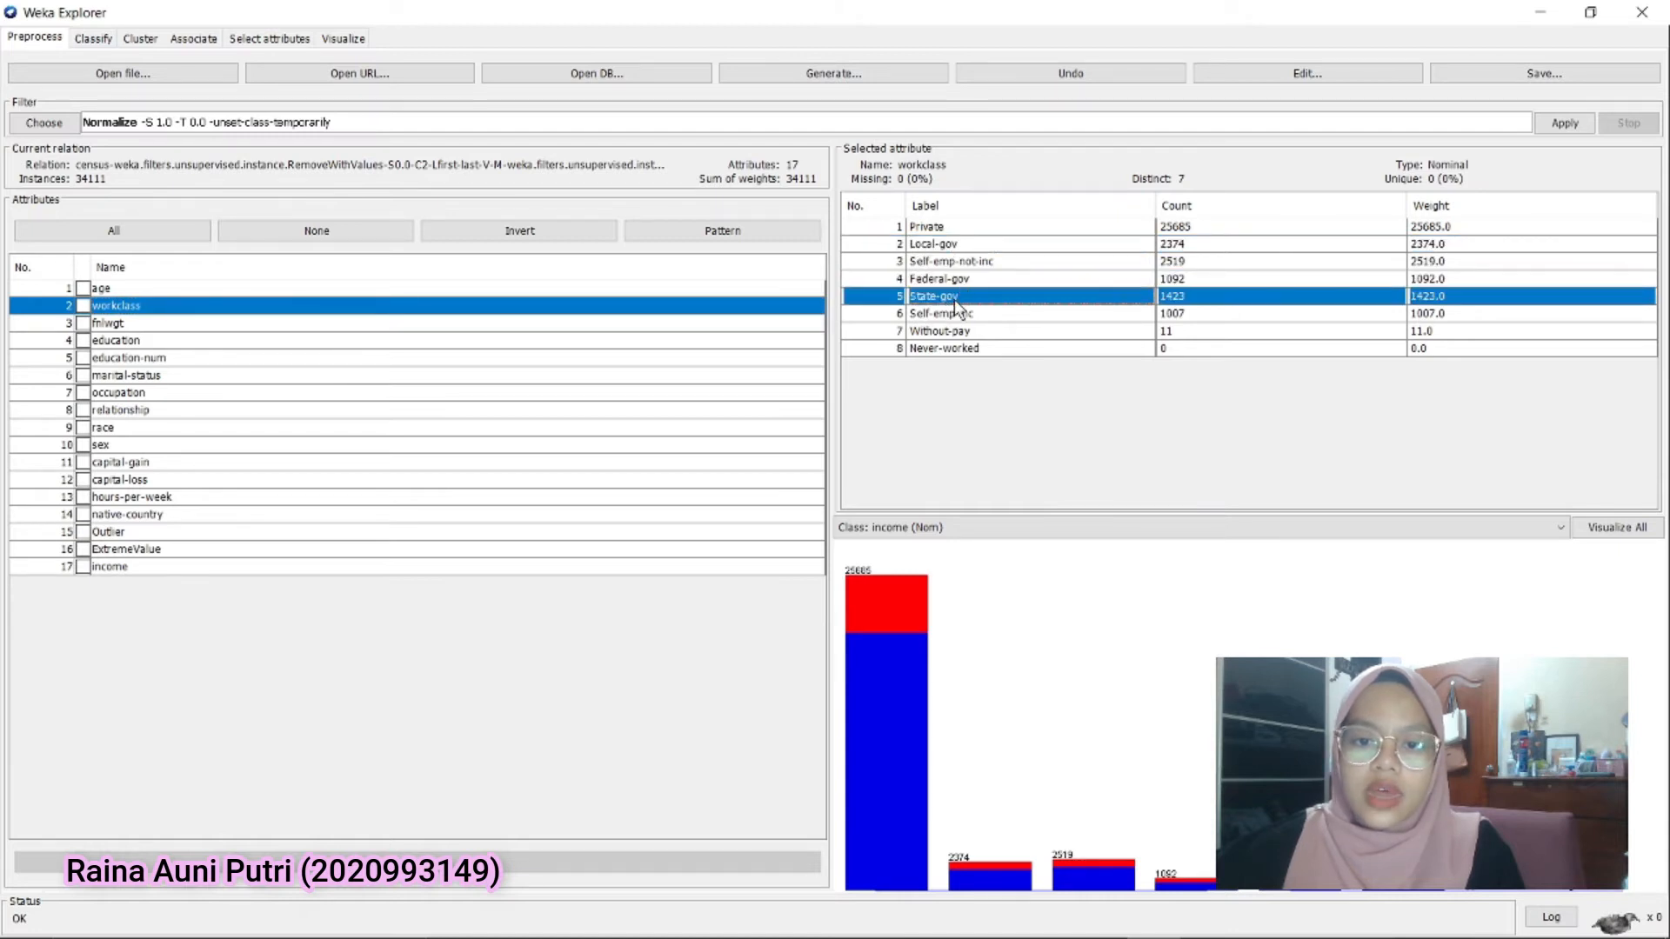
left_click(951, 247)
left_click(949, 280)
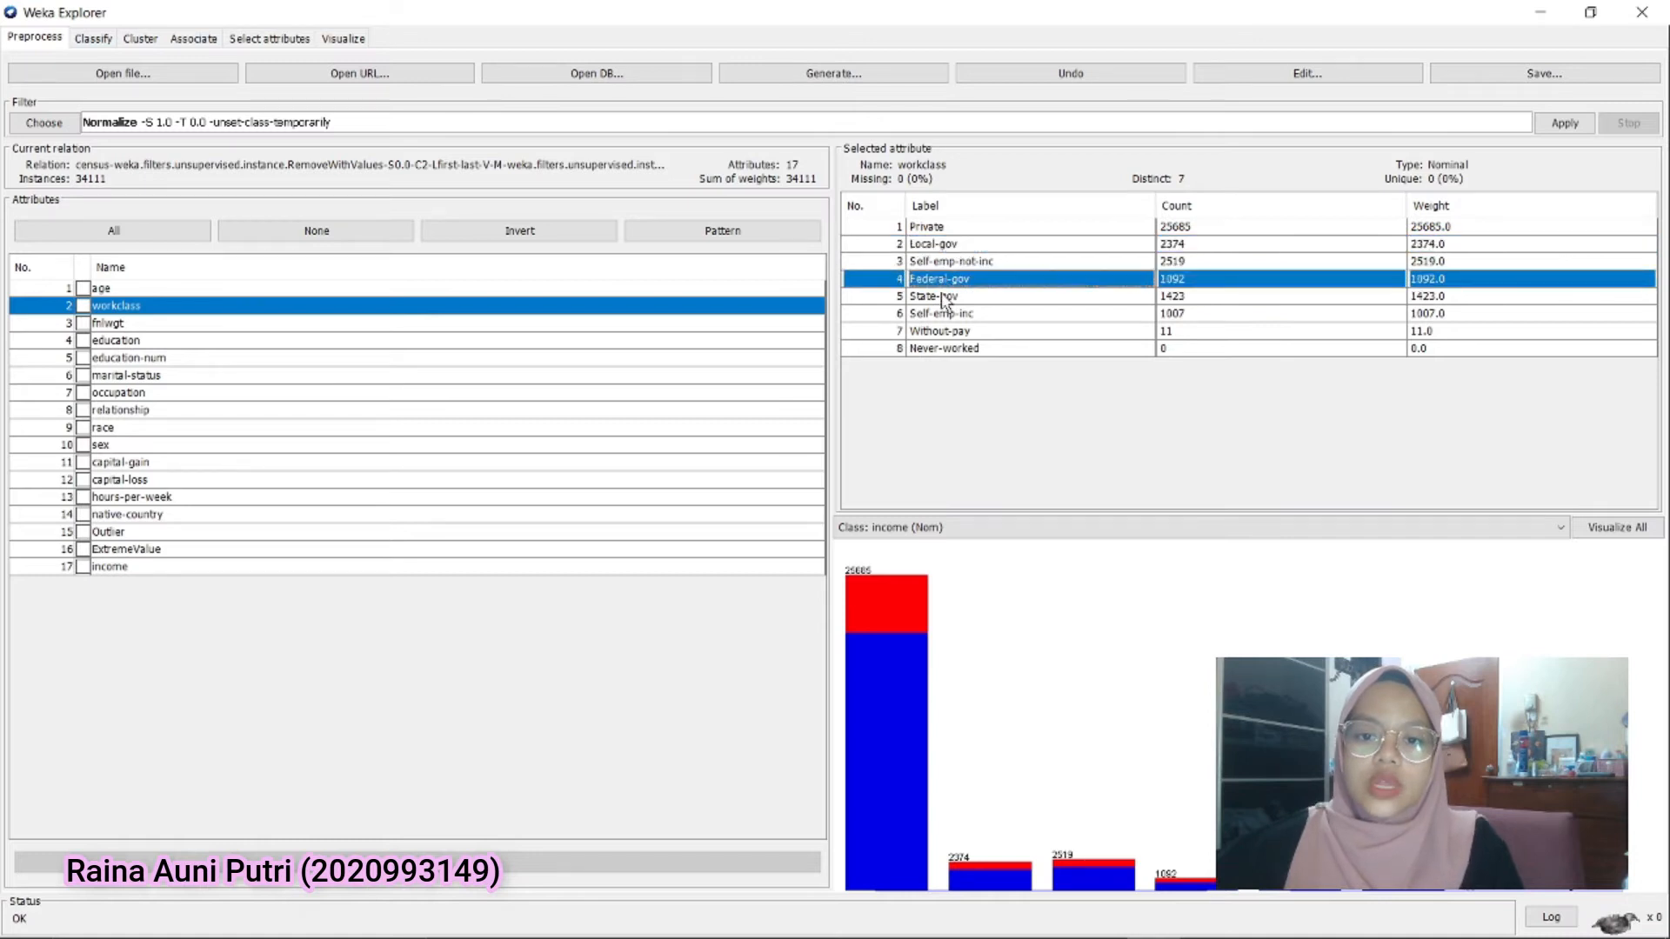
left_click(963, 300)
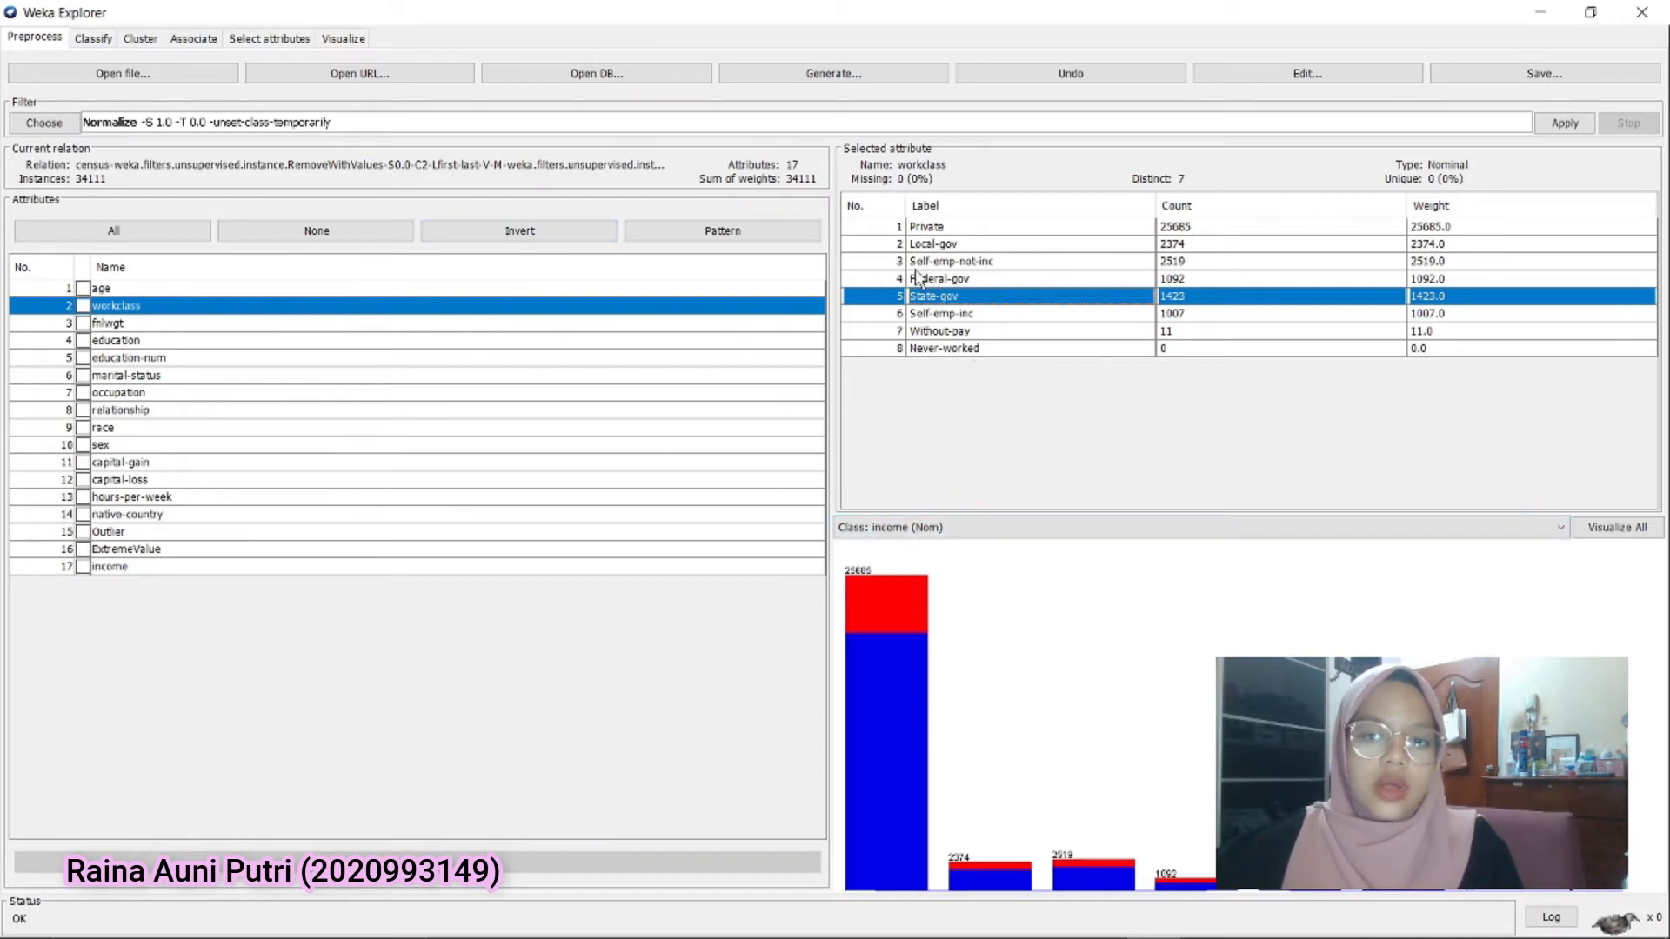
Choose the unsupervised attribute filter MergeManyValues and set its attributeIndex to 2 and label to Government
left_click(44, 122)
scroll(122, 499, "down", 4)
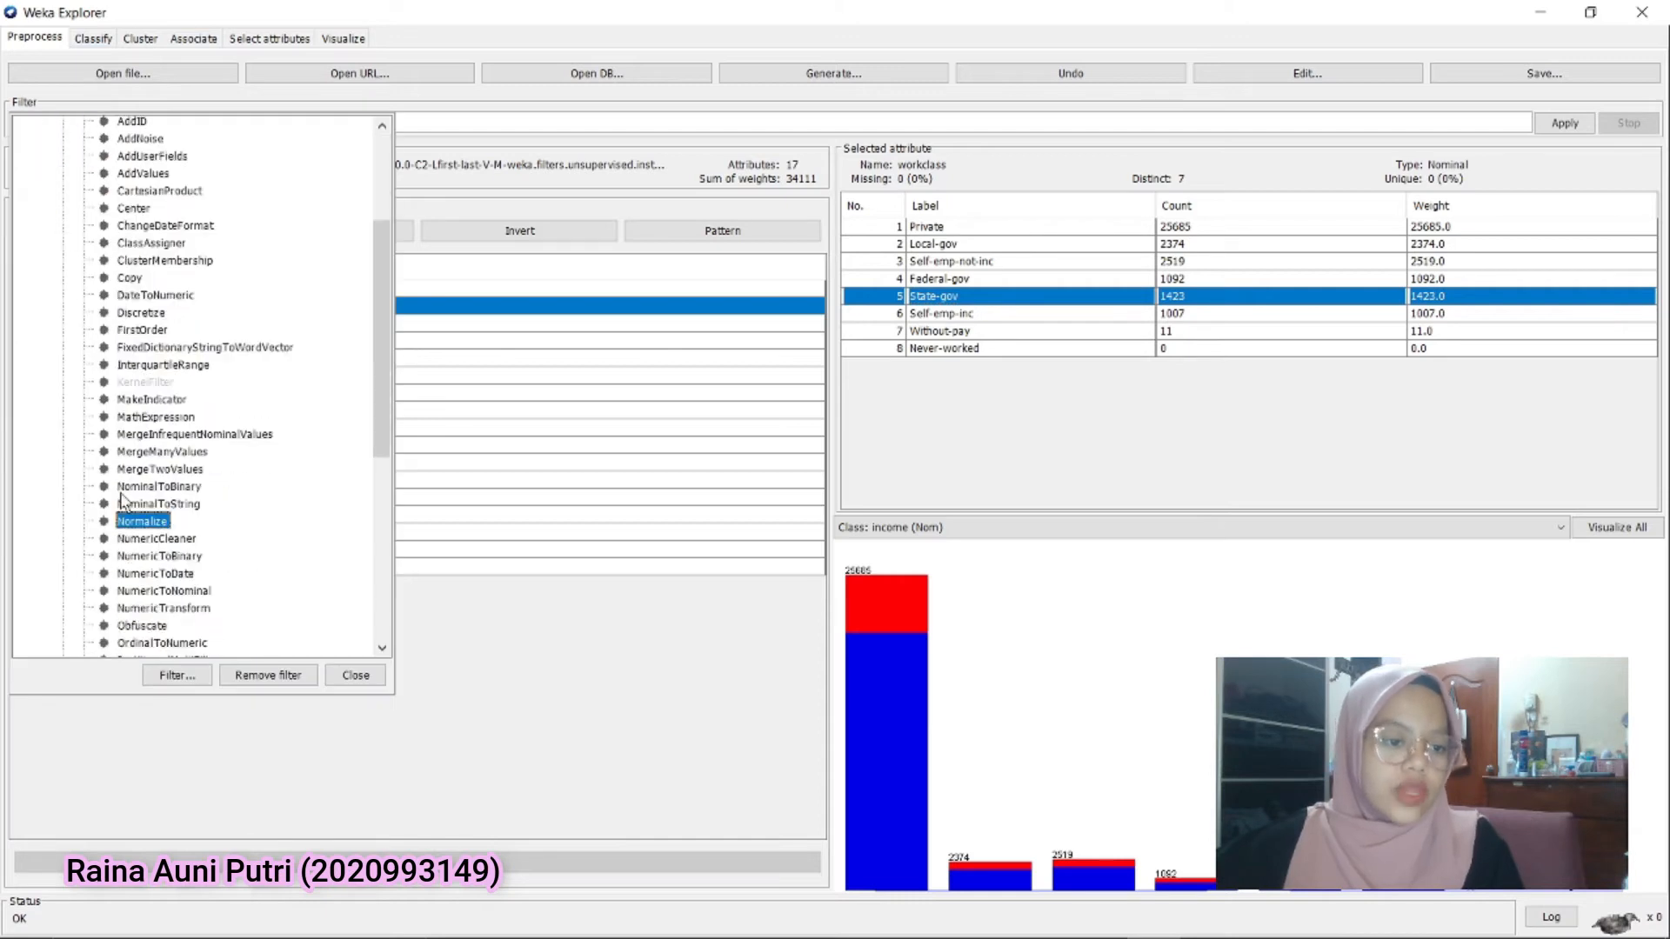
left_click(141, 453)
left_click(187, 122)
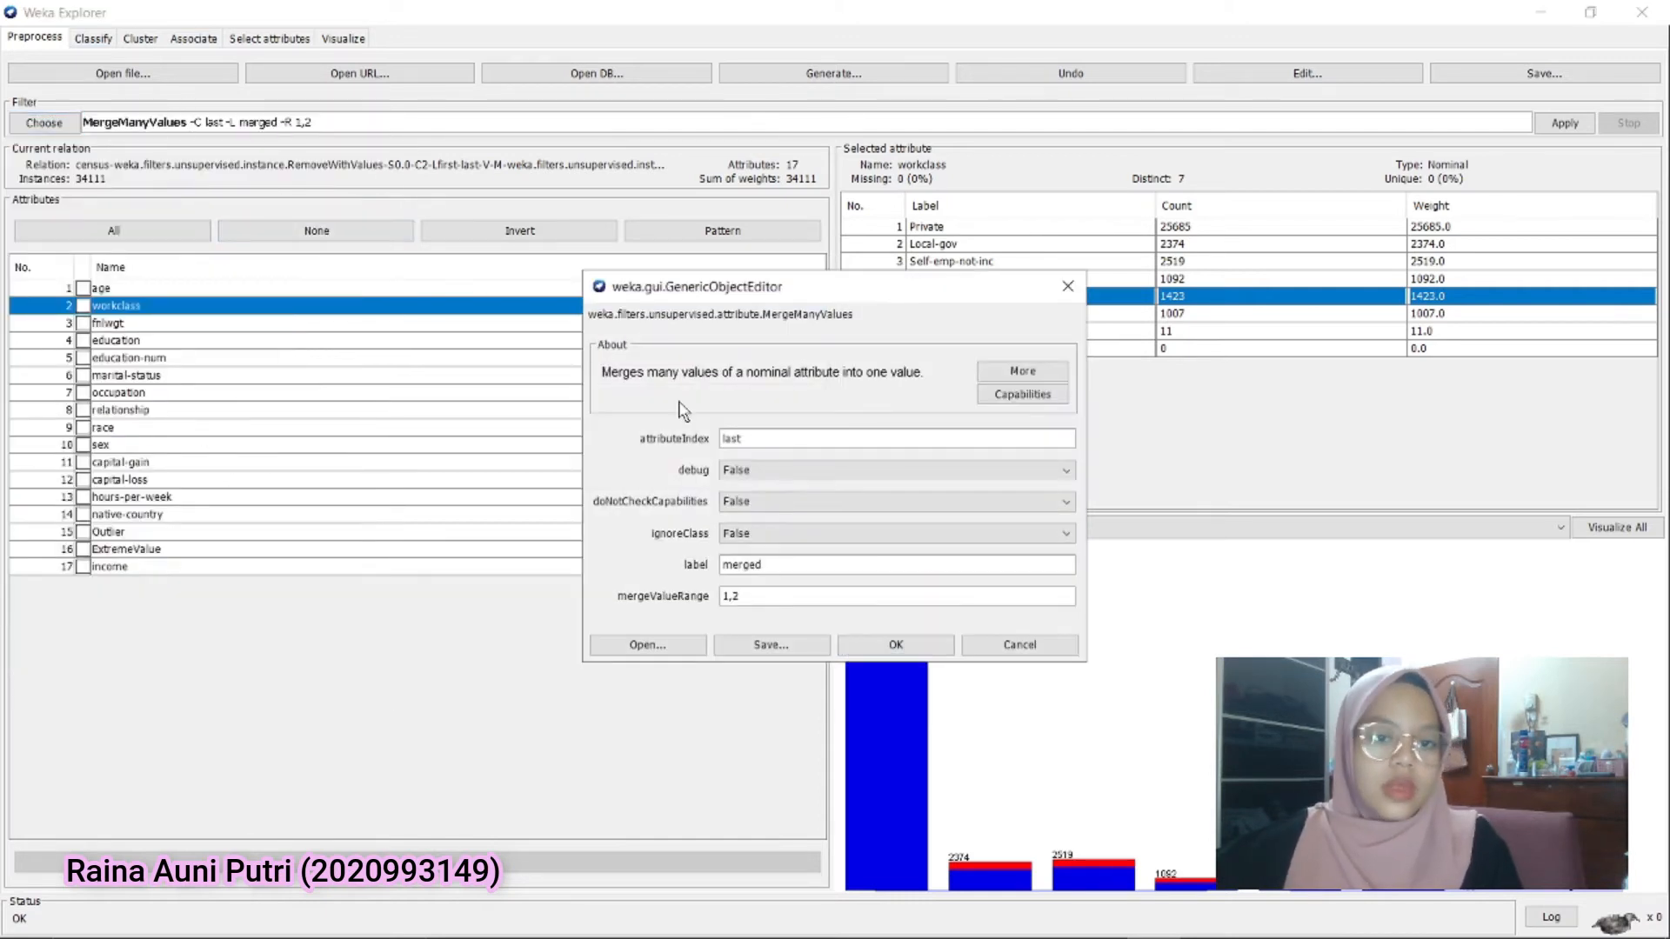
left_click_drag(750, 437, 676, 427)
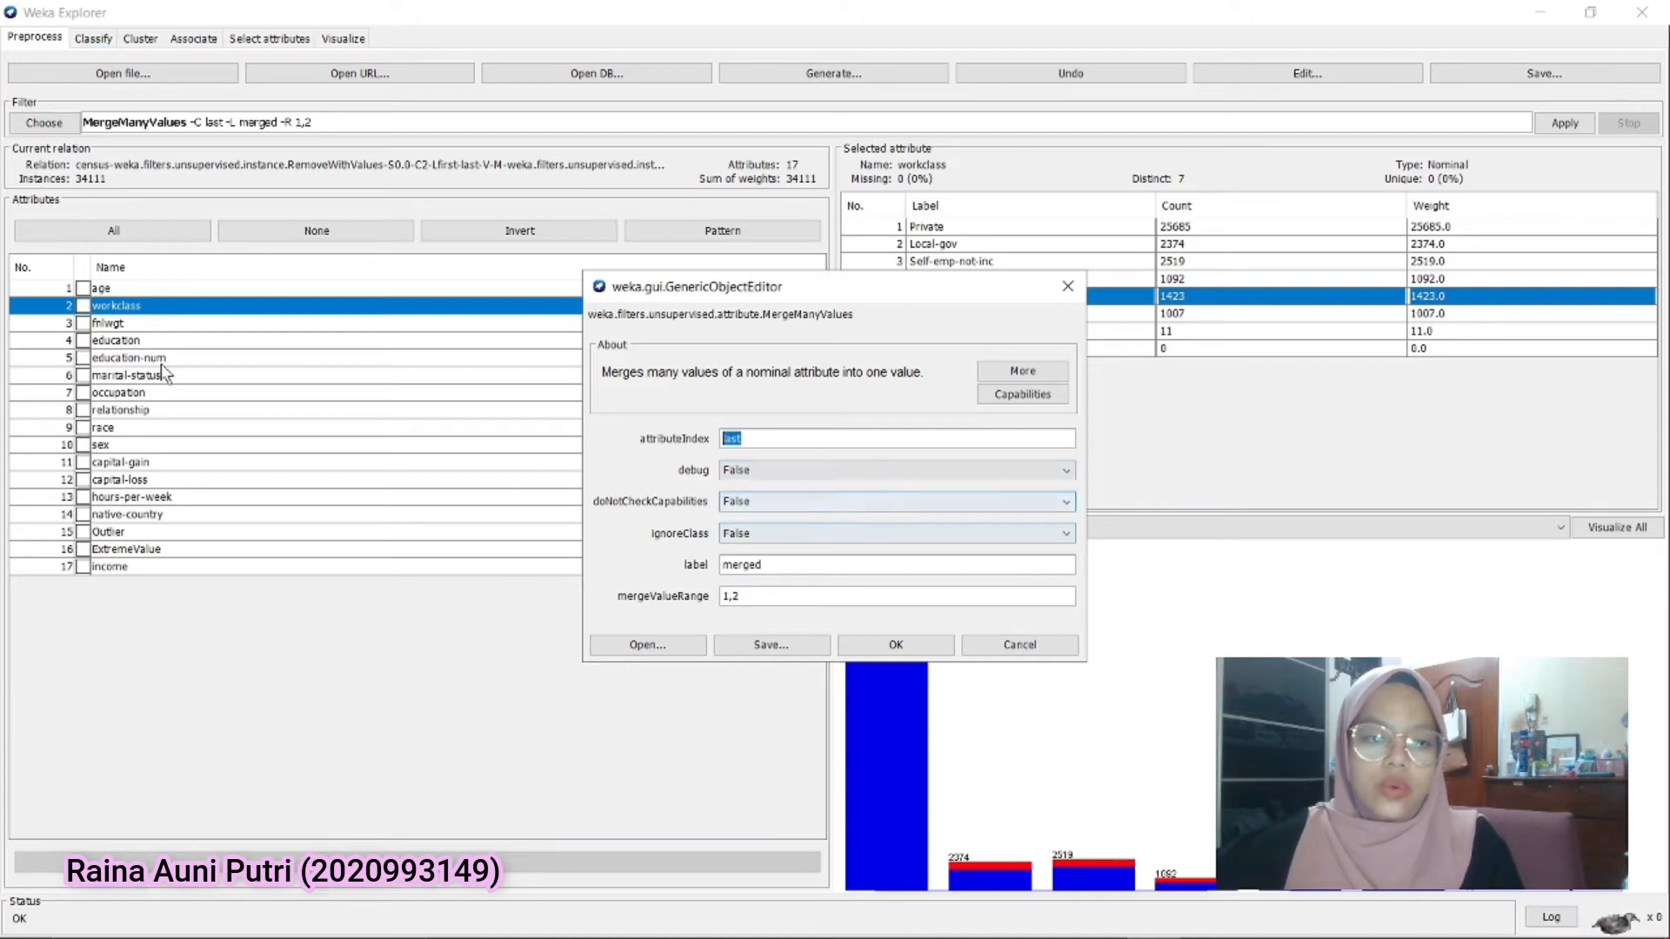
type("2")
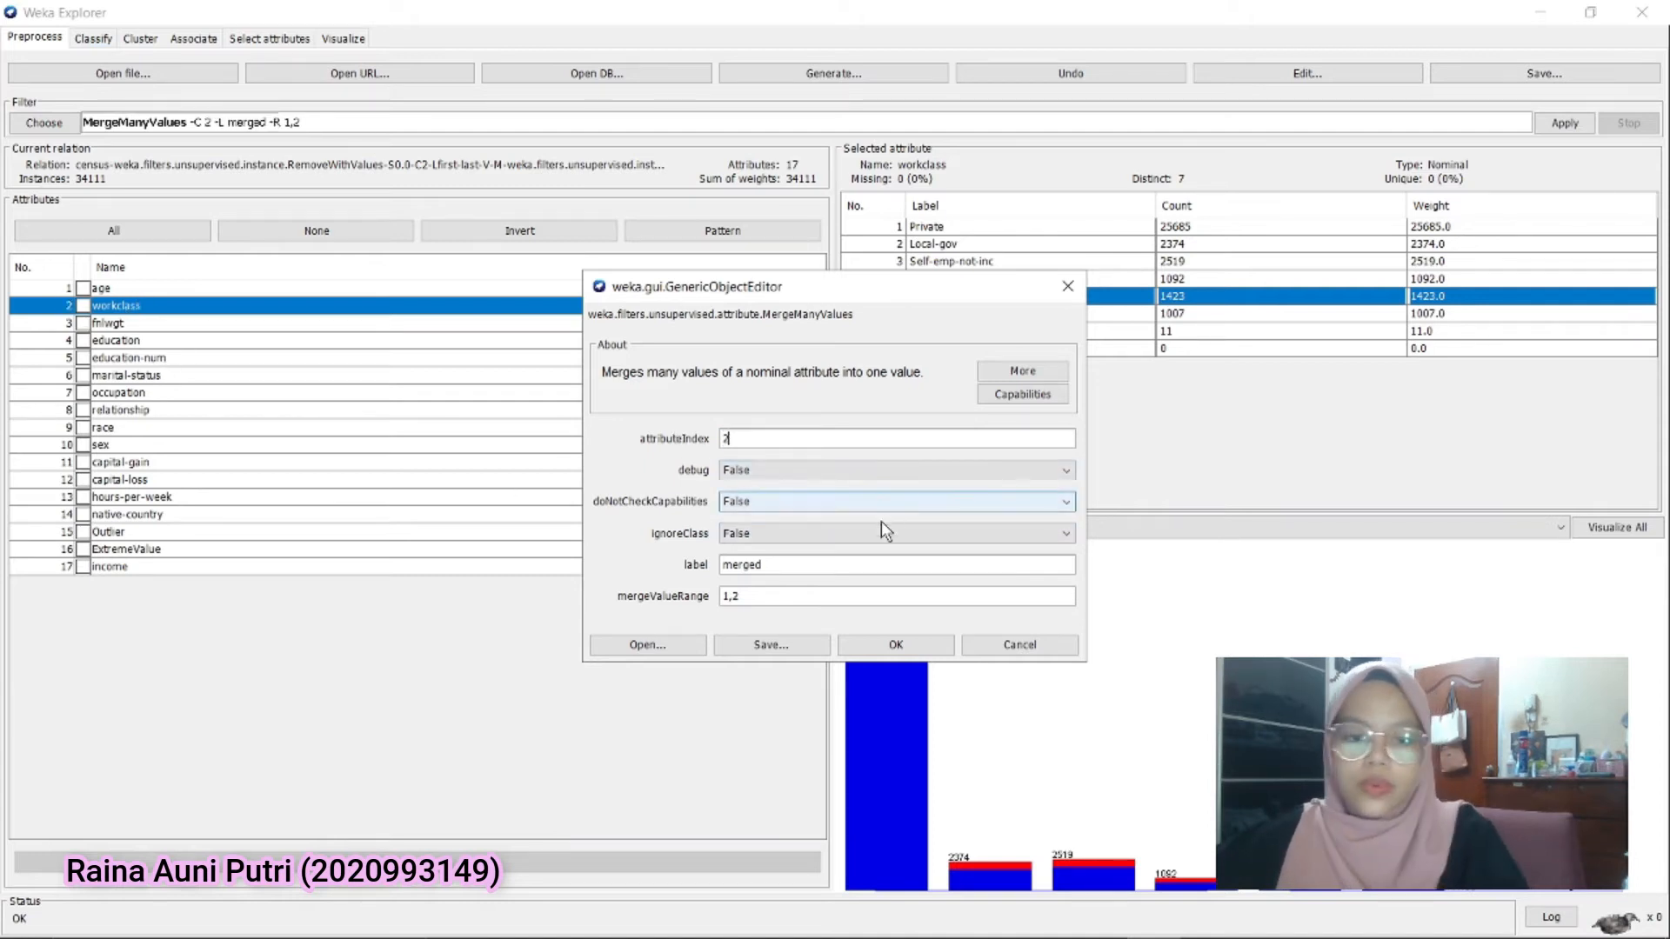
double_click(768, 561)
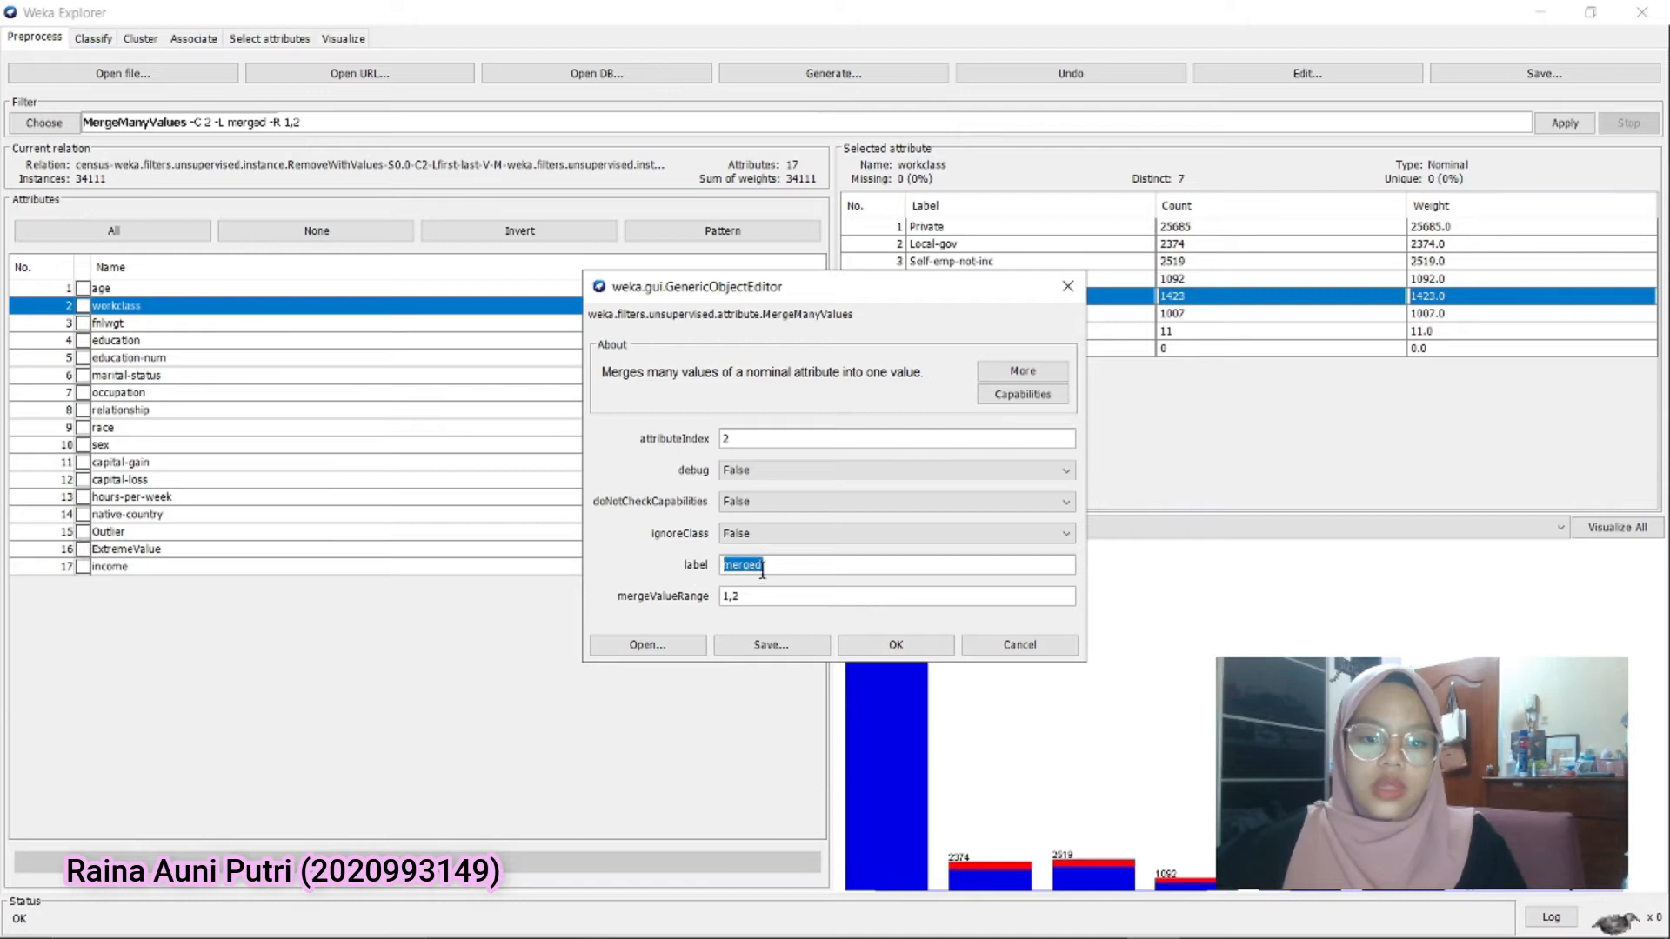
type("Government")
Set mergeValueRange to 2,4,5, apply the merge filter and check the Government label in workclass
double_click(727, 596)
left_click_drag(863, 299, 626, 258)
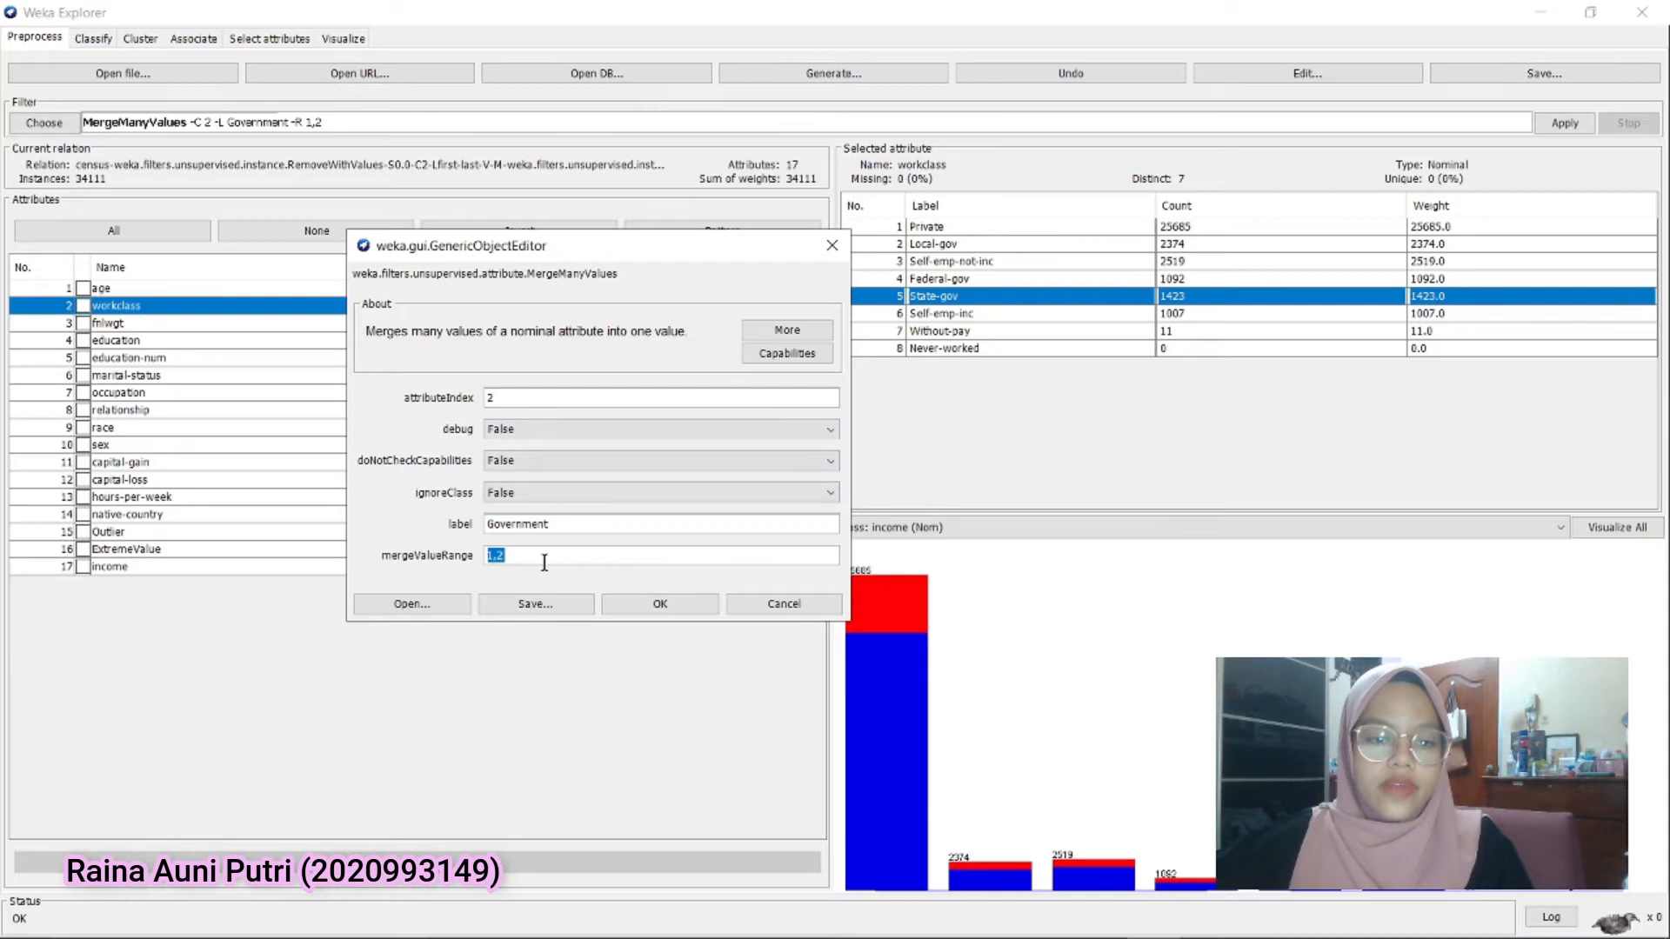
type("2,4")
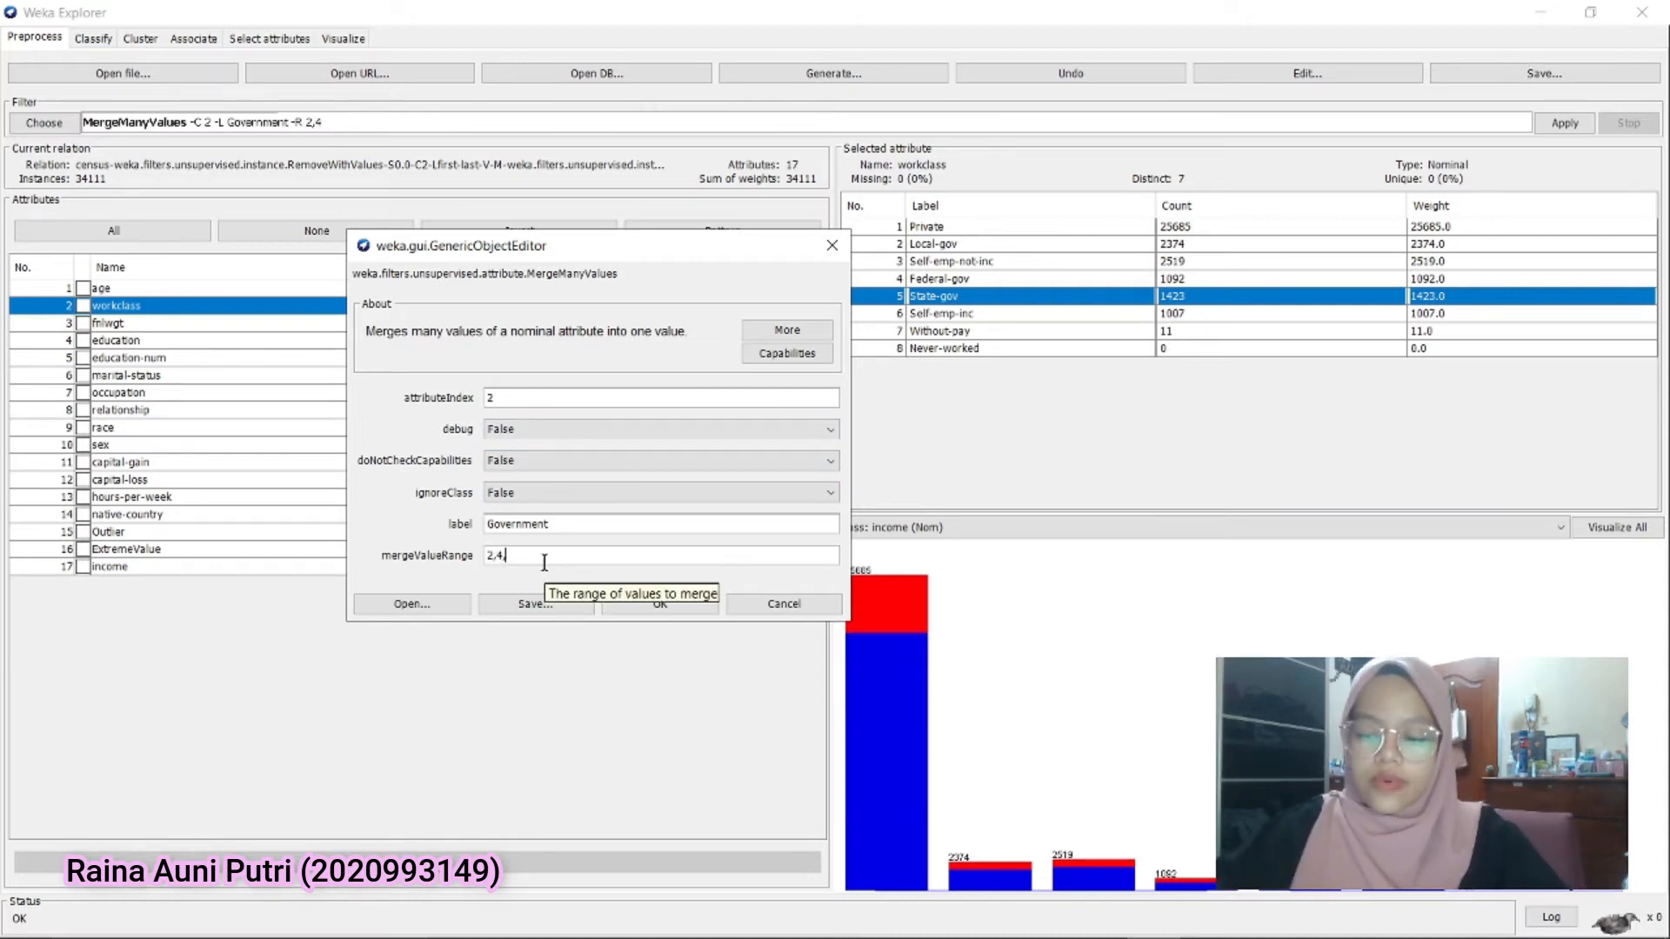
left_click(661, 604)
left_click(1564, 122)
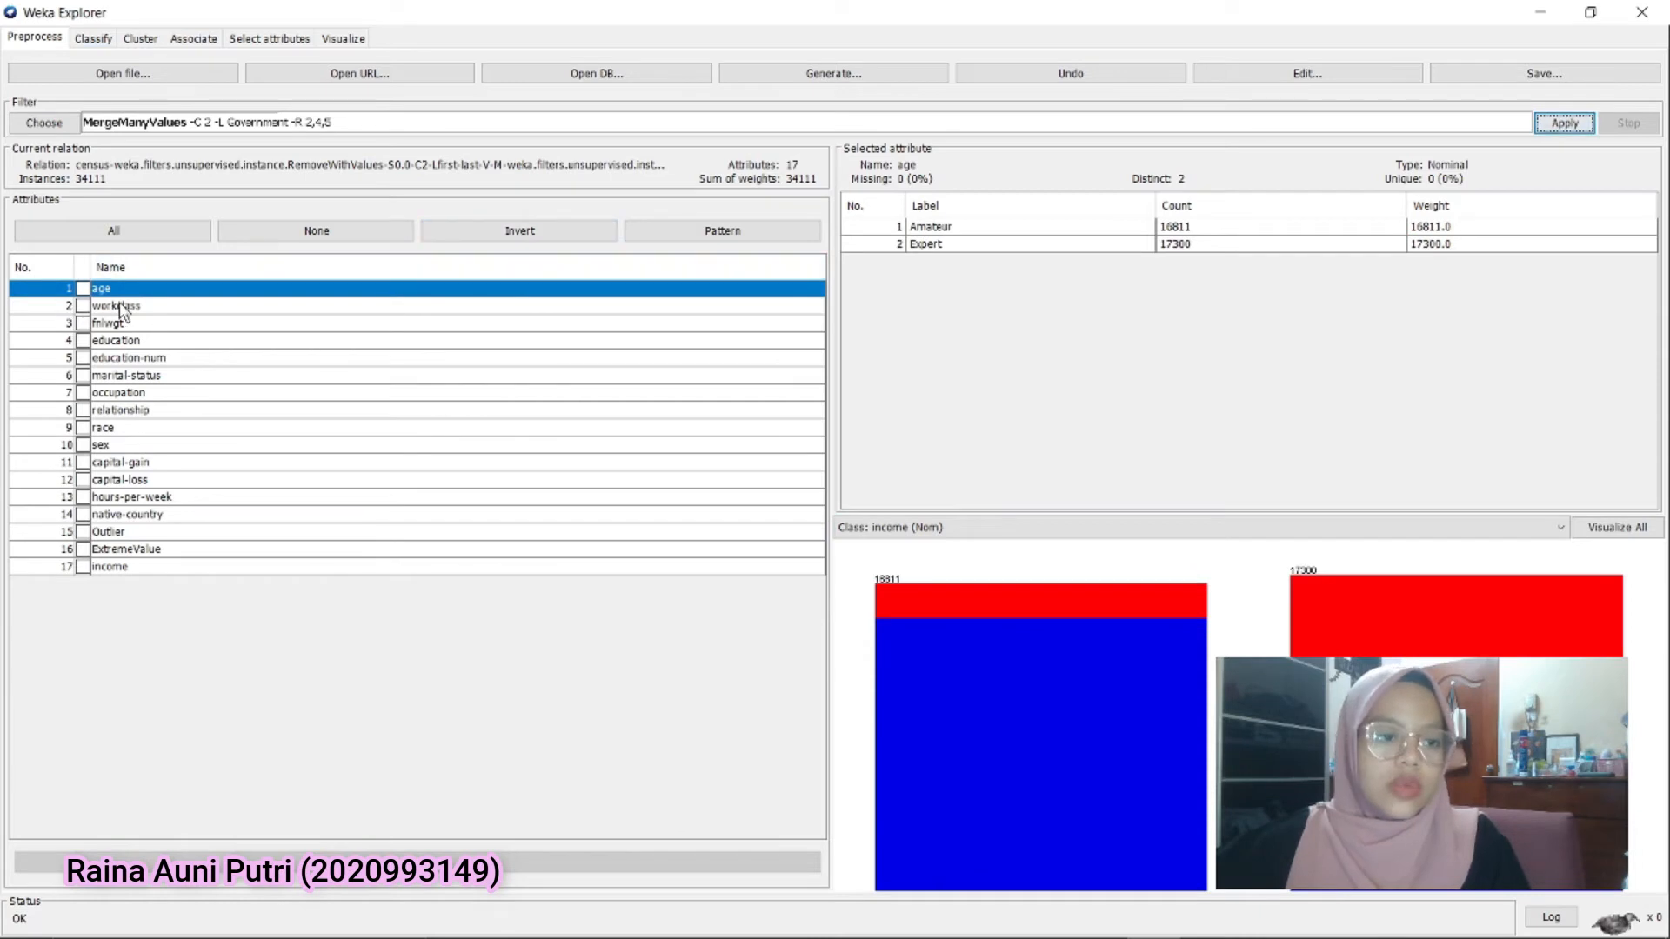
left_click(119, 306)
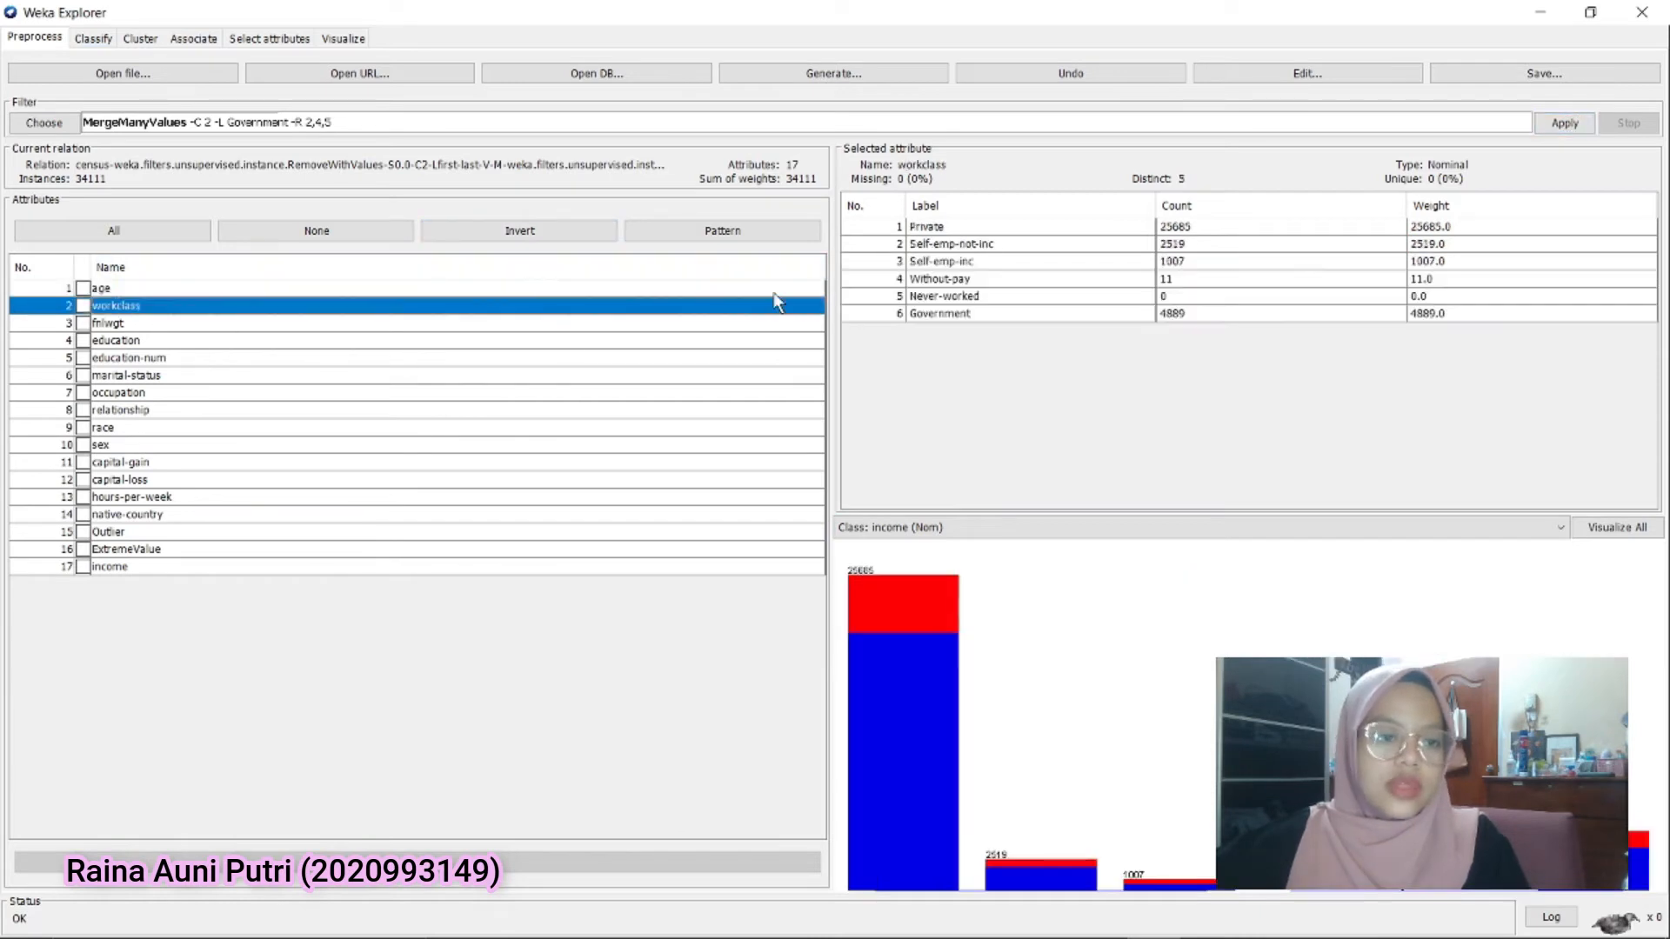
left_click(943, 318)
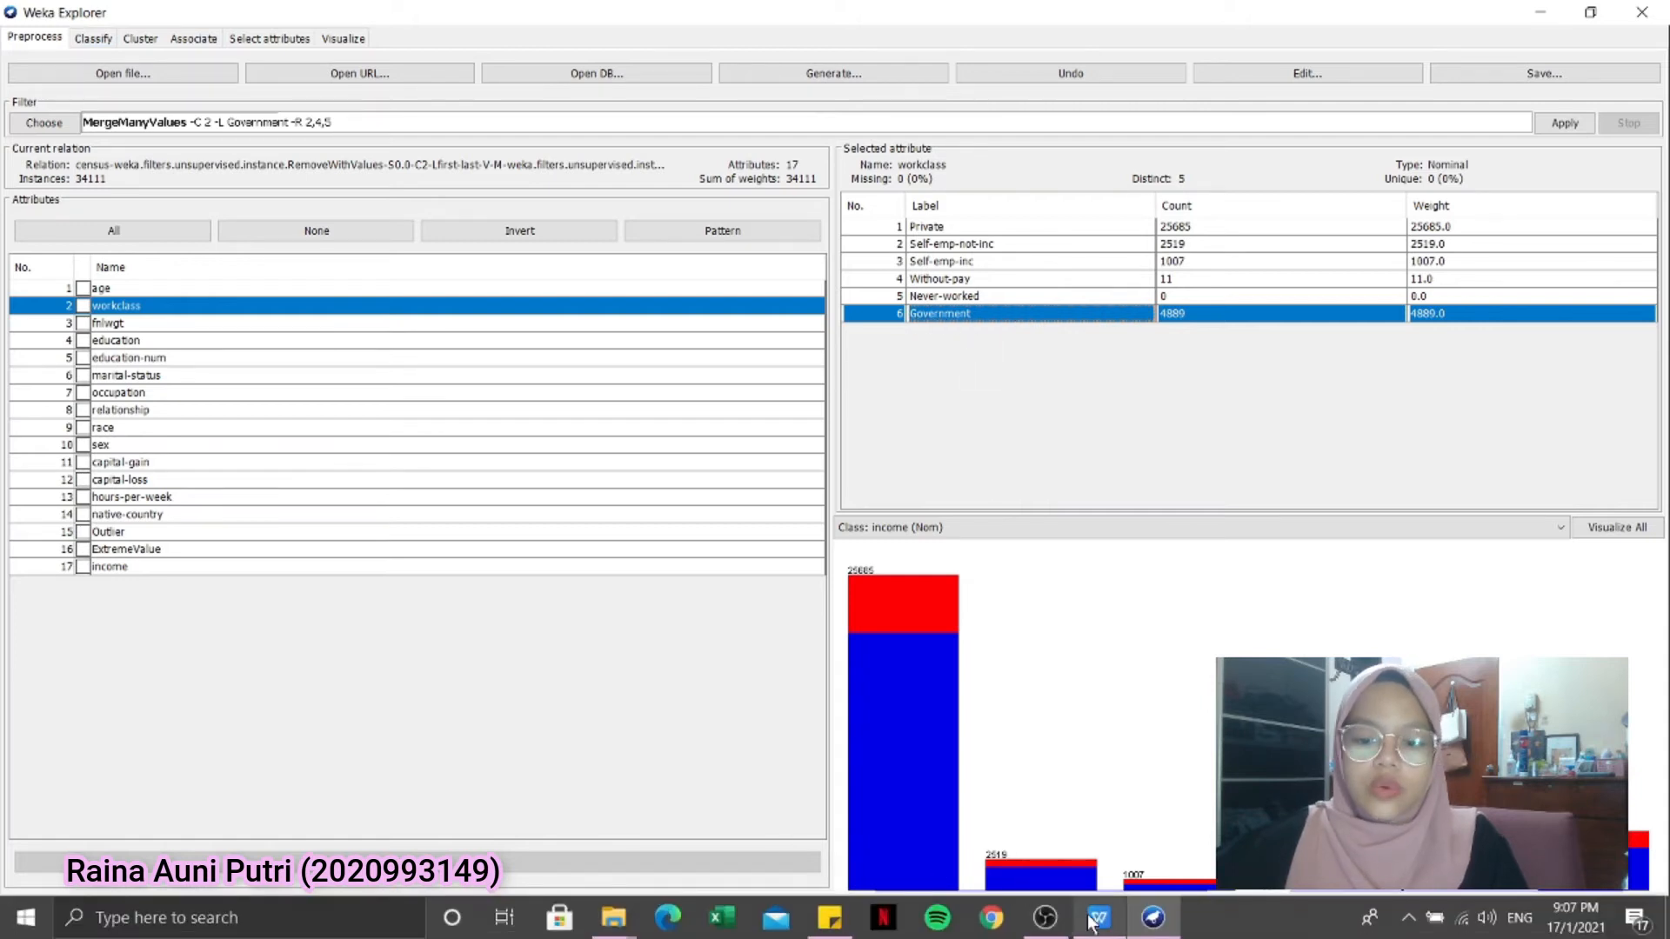
Review the remaining merge groups in the WPS Office document and inspect the merged workclass labels in Weka, including No income
left_click(1099, 917)
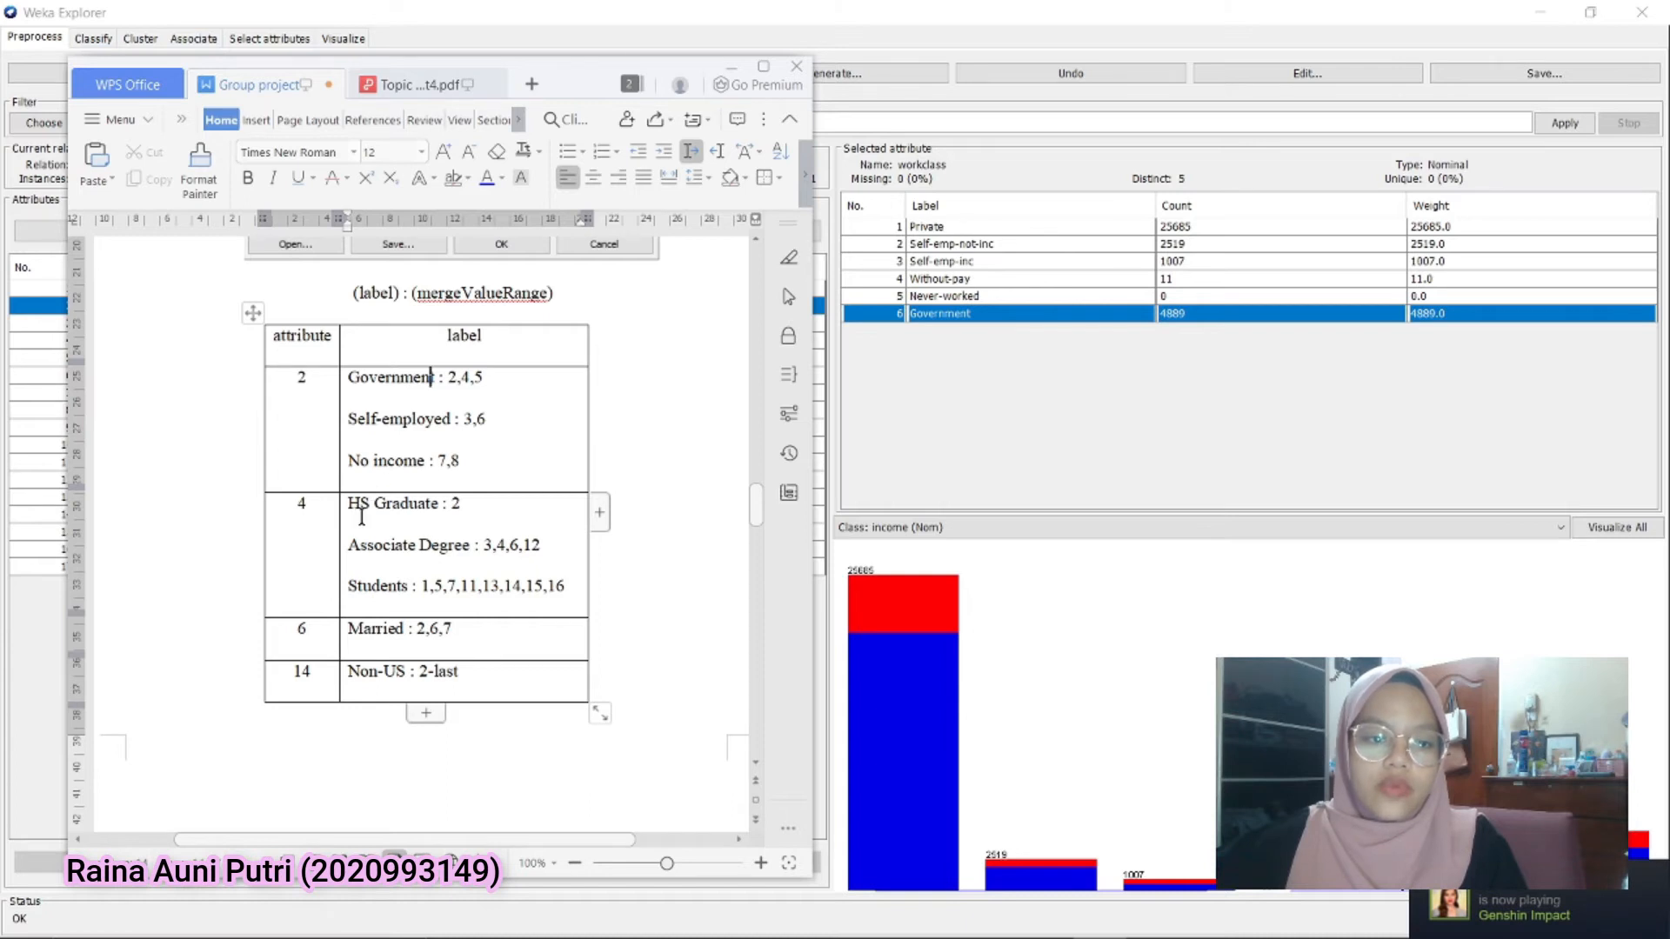
left_click_drag(587, 91, 556, 89)
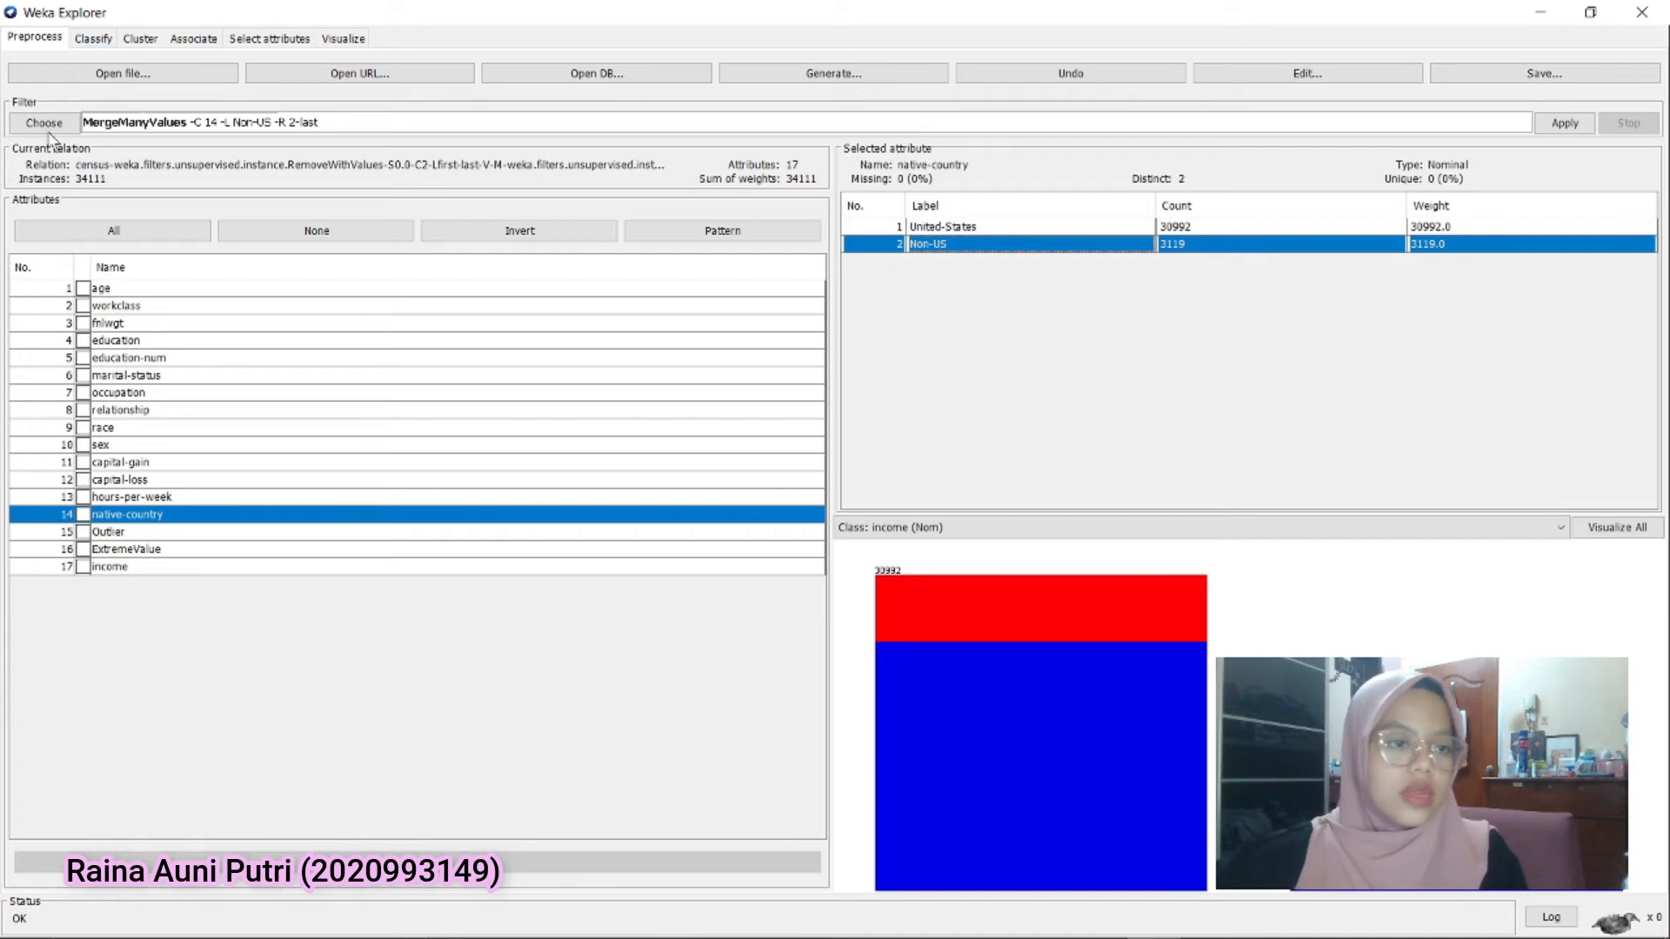
left_click(112, 307)
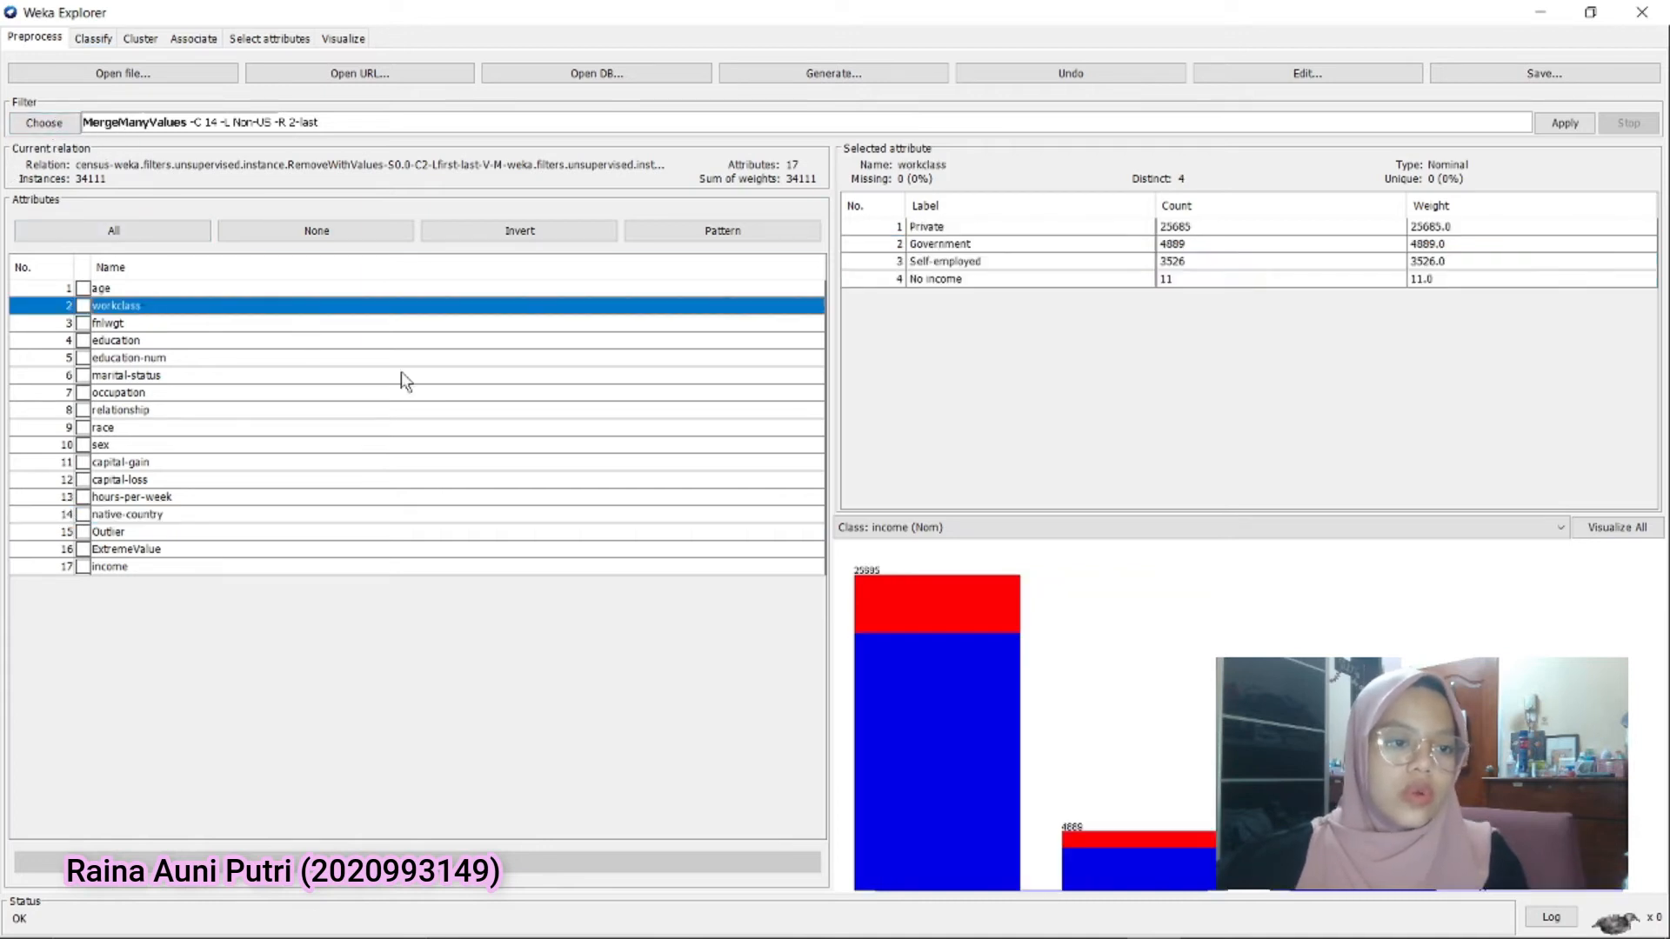
left_click(929, 280)
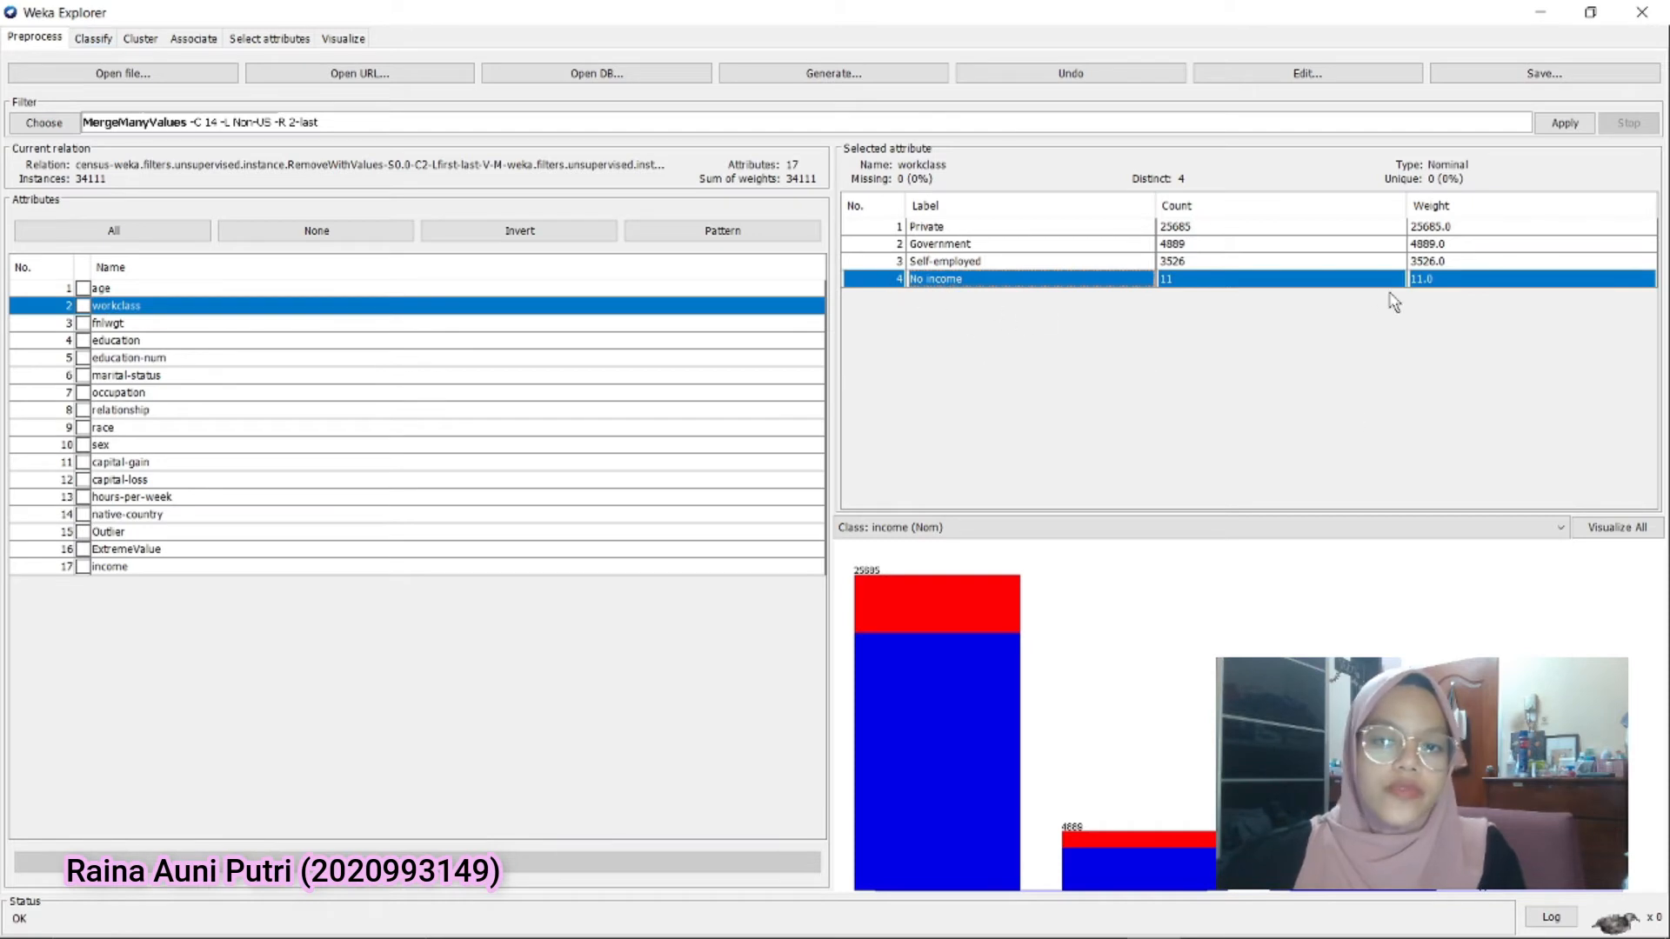
Choose the unsupervised instance filter RemoveWithValues and set its attributeIndex to 2
left_click(44, 123)
scroll(126, 512, "down", 6)
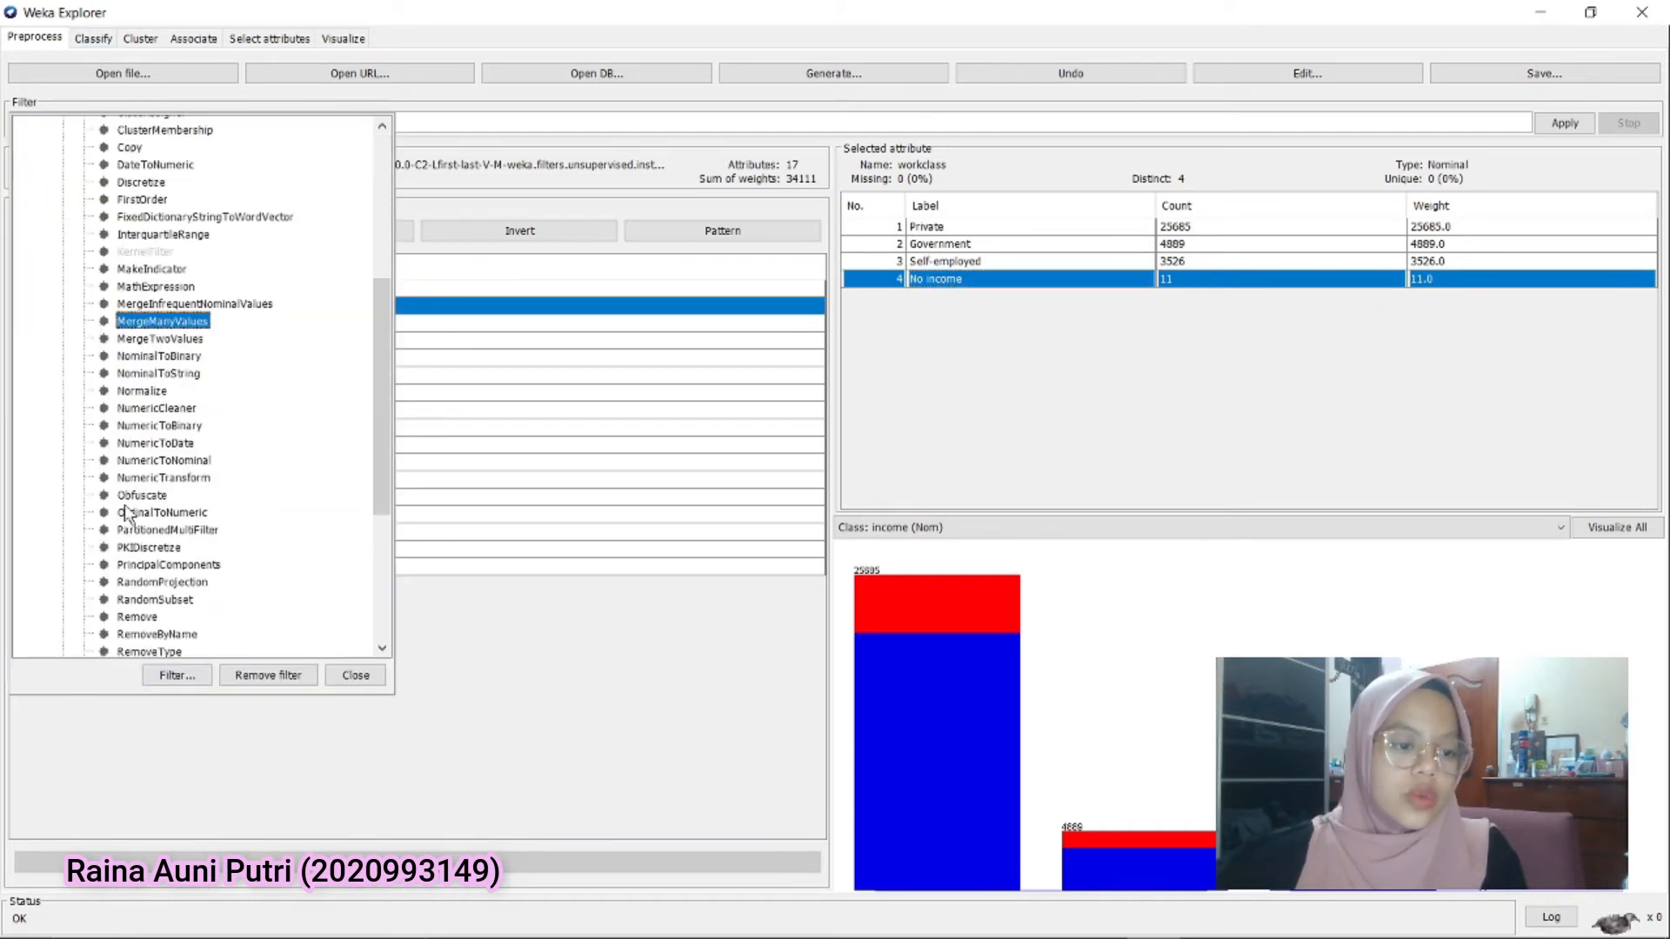
scroll(126, 511, "down", 5)
left_click(62, 650)
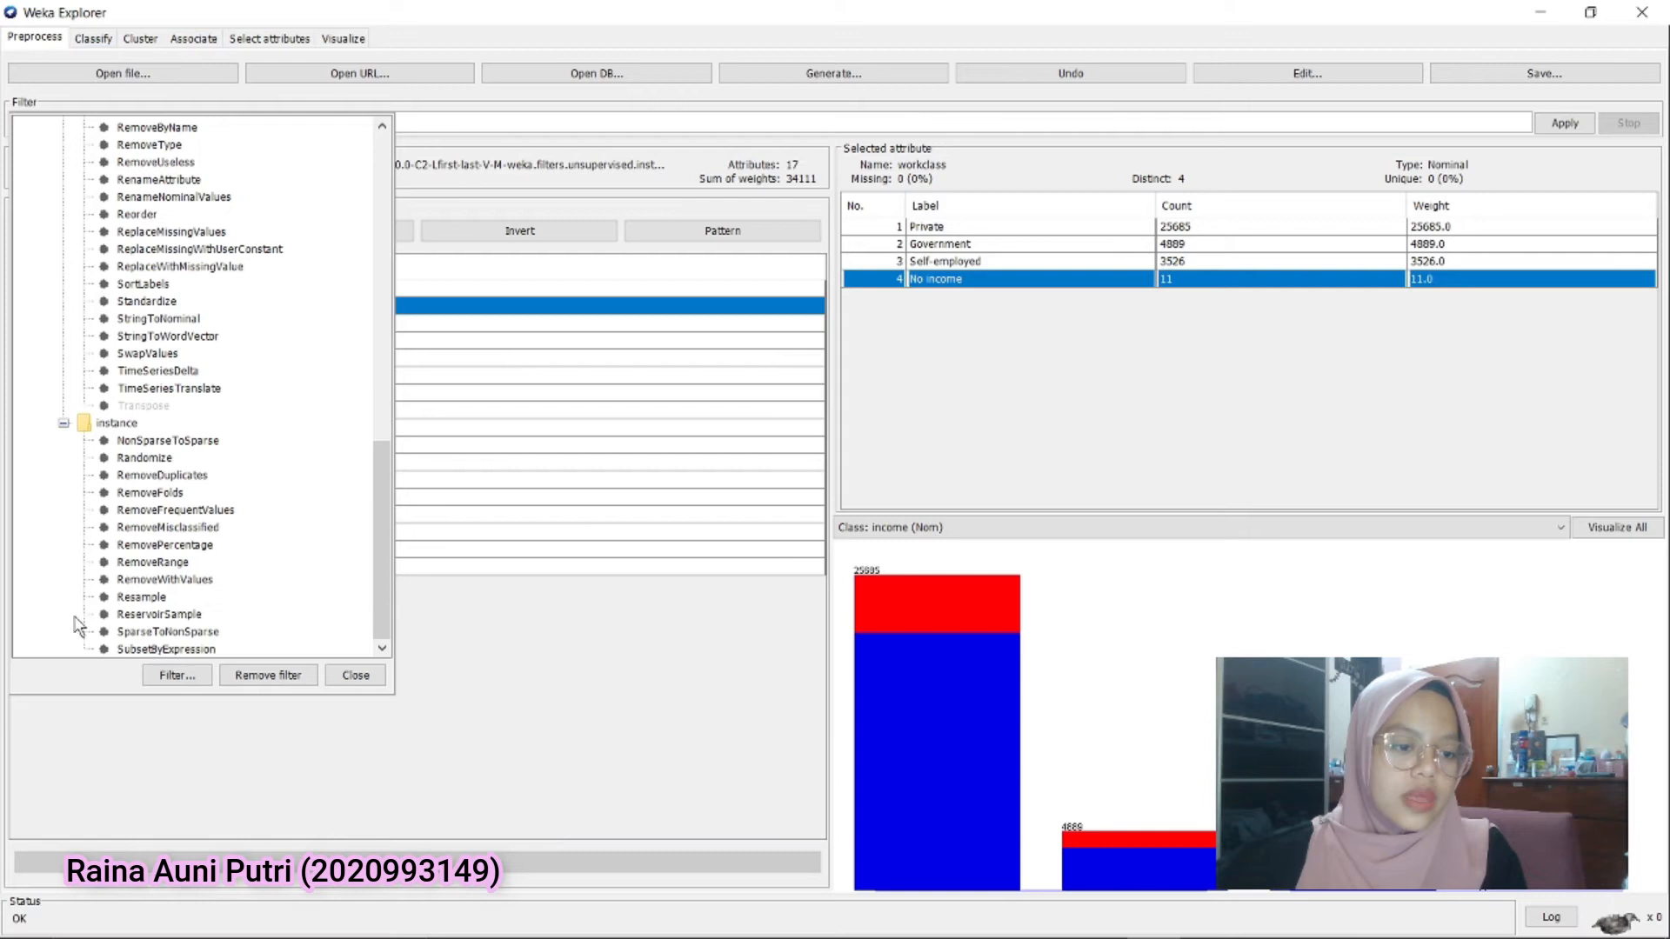
left_click(161, 581)
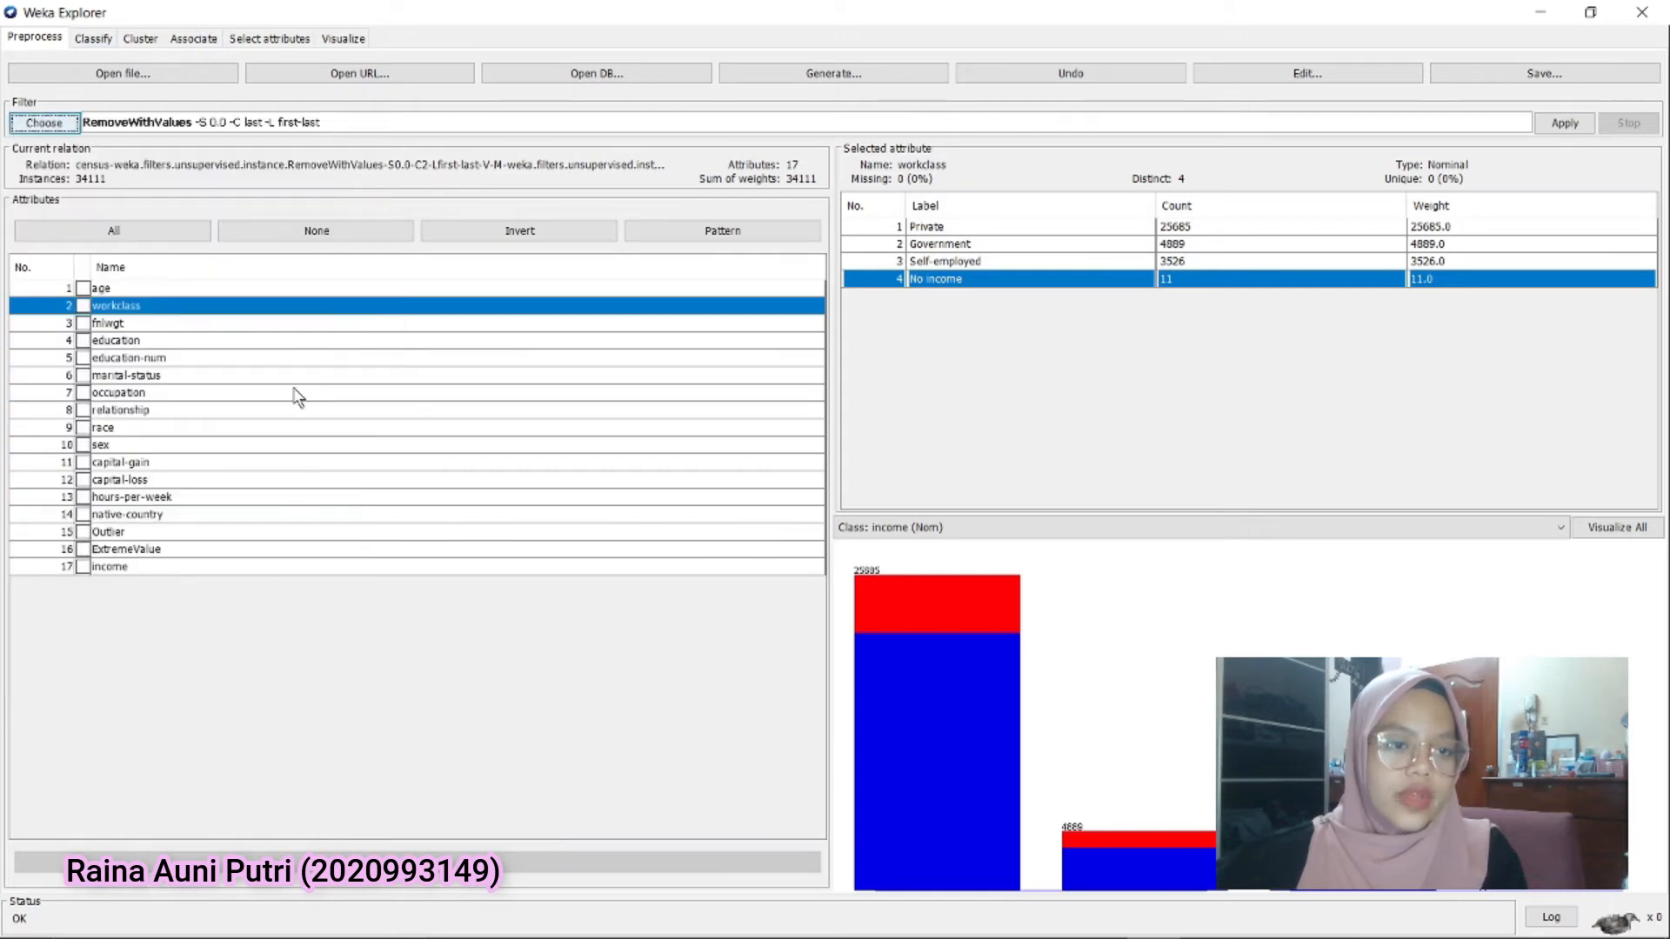
left_click(183, 129)
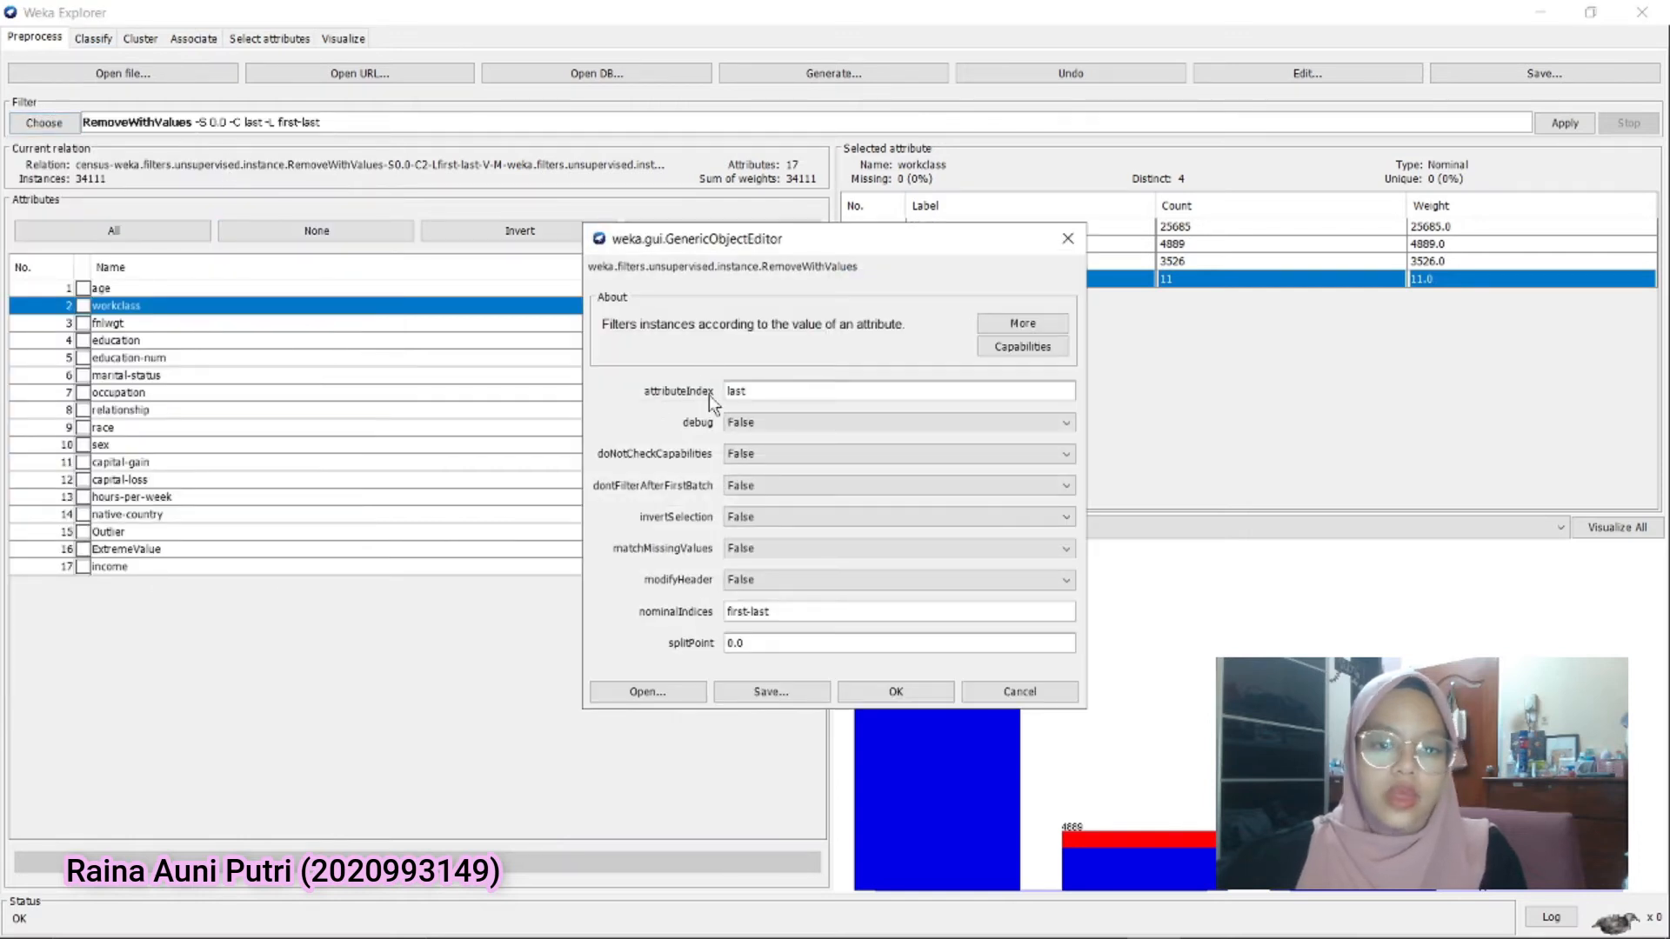
left_click_drag(758, 395, 718, 385)
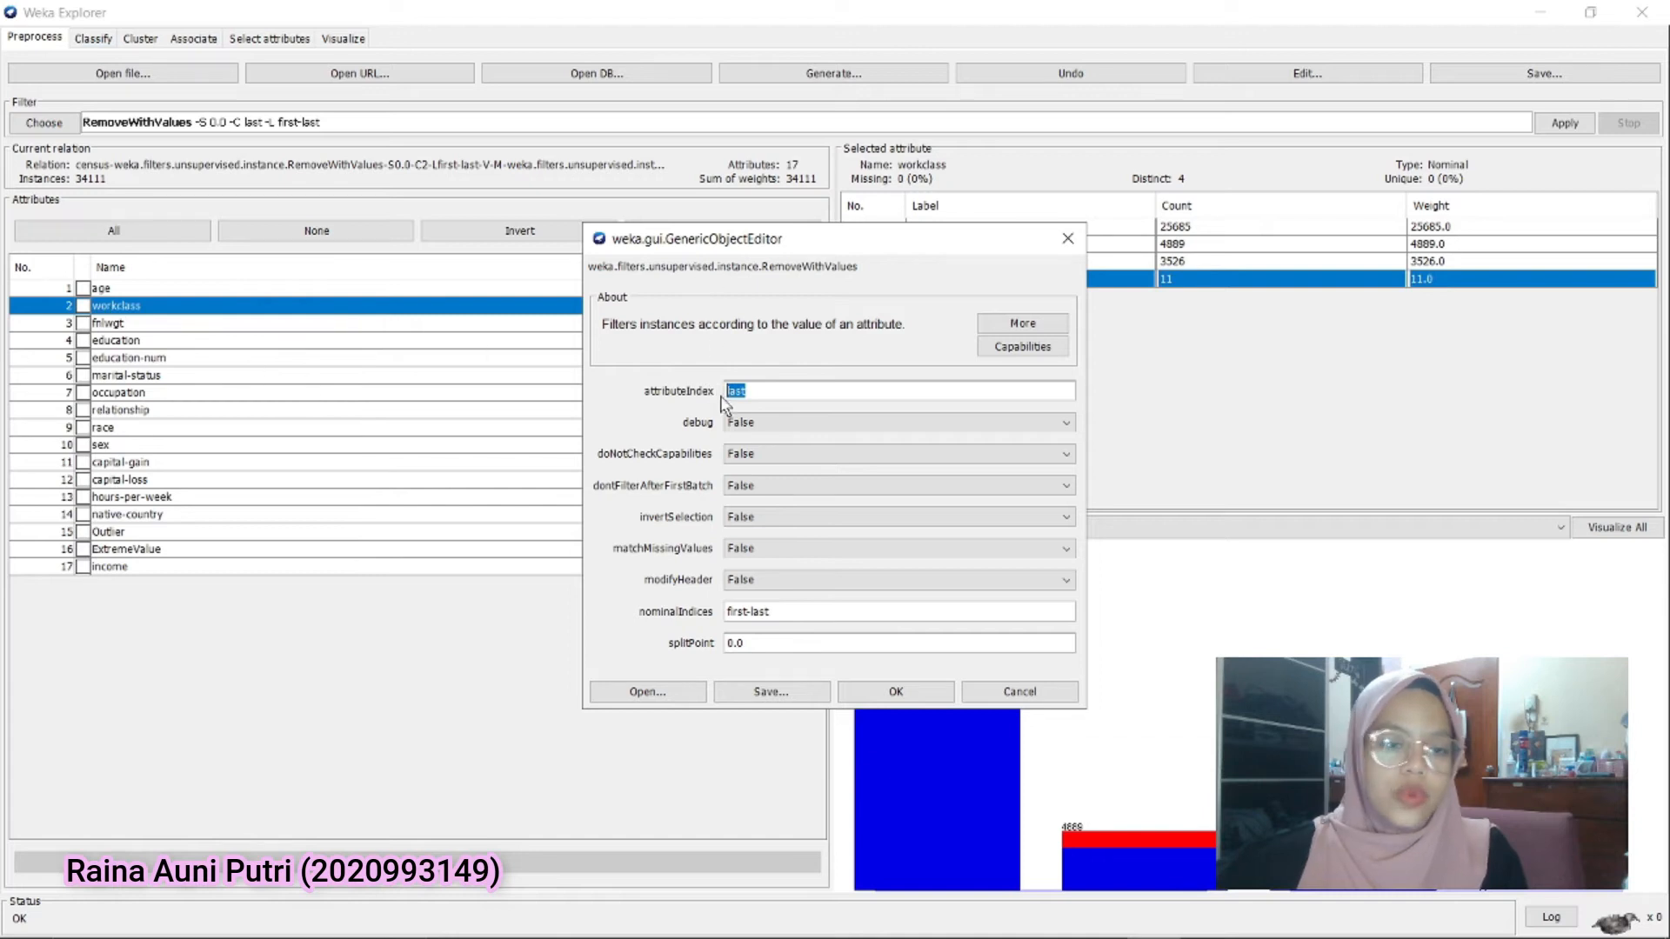
type("2")
Set nominalIndices to 4 and modifyHeader to True, apply the filter to remove No income, and check workclass
left_click_drag(774, 613, 716, 614)
left_click_drag(783, 238, 530, 162)
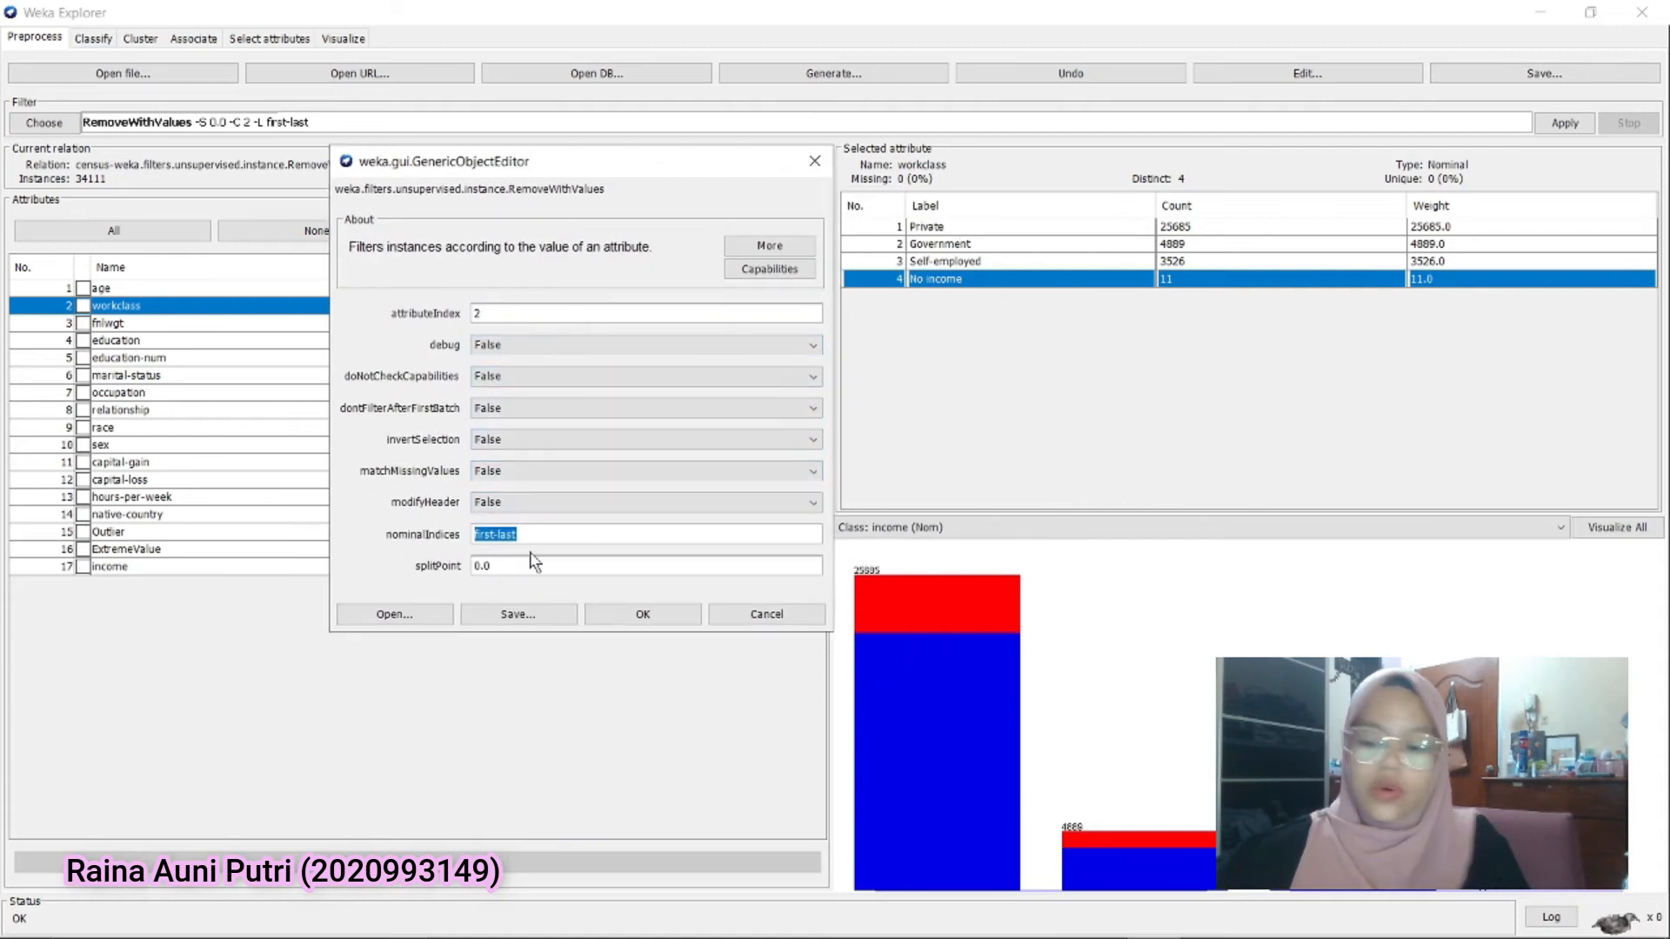
type("4")
left_click(543, 502)
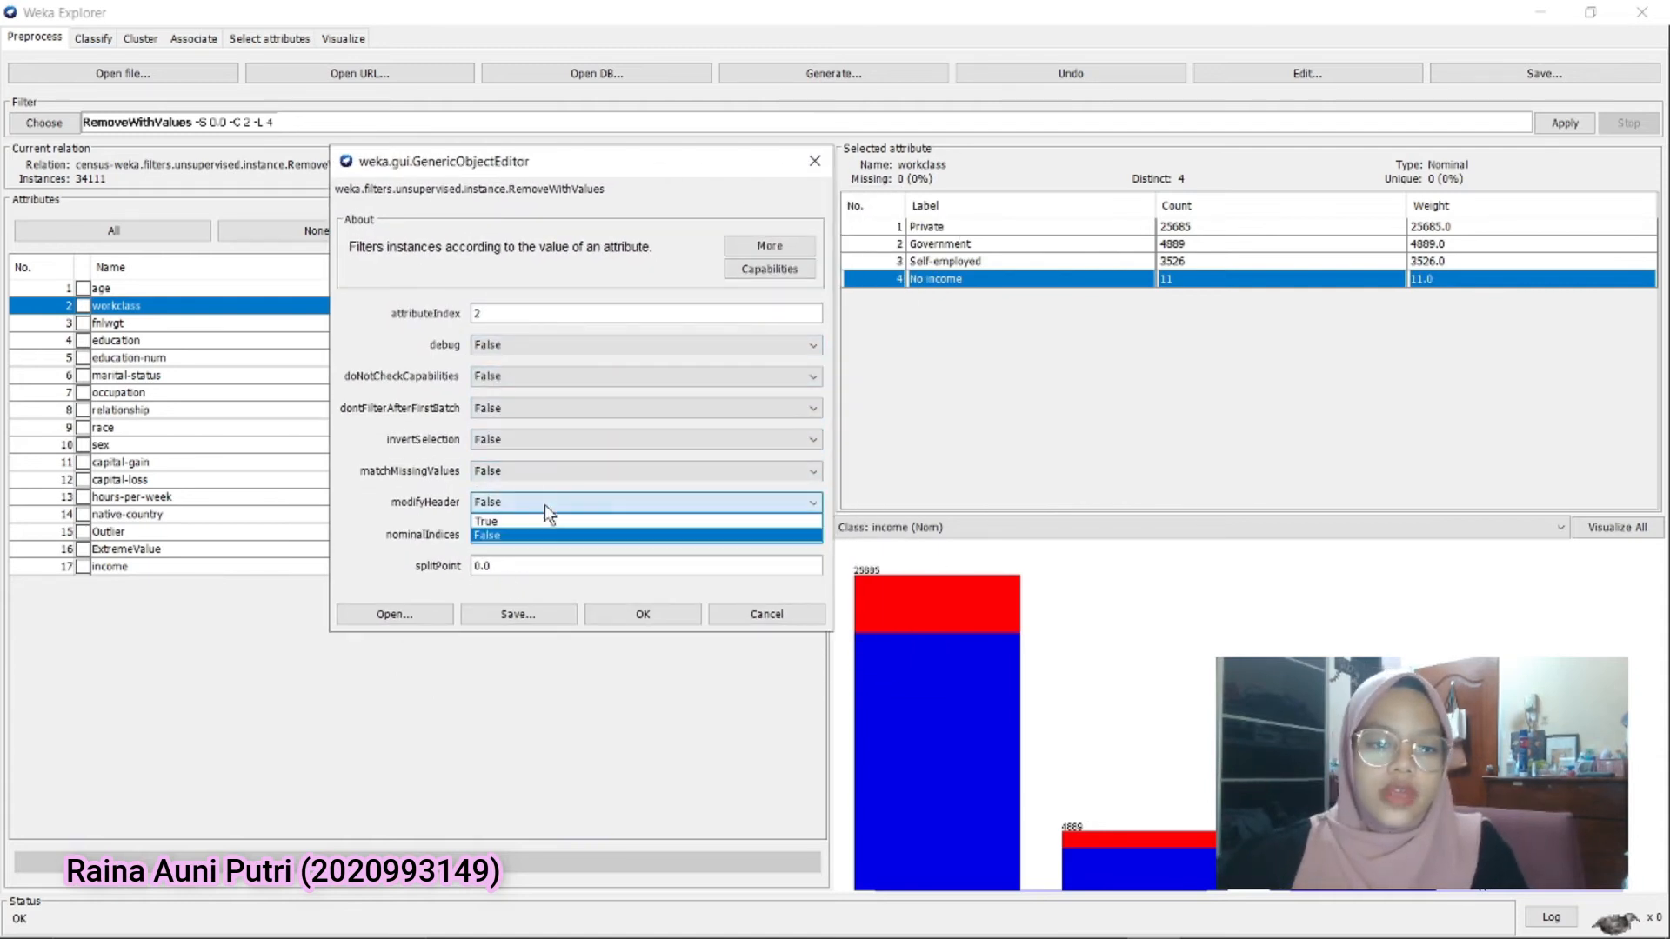
left_click(528, 522)
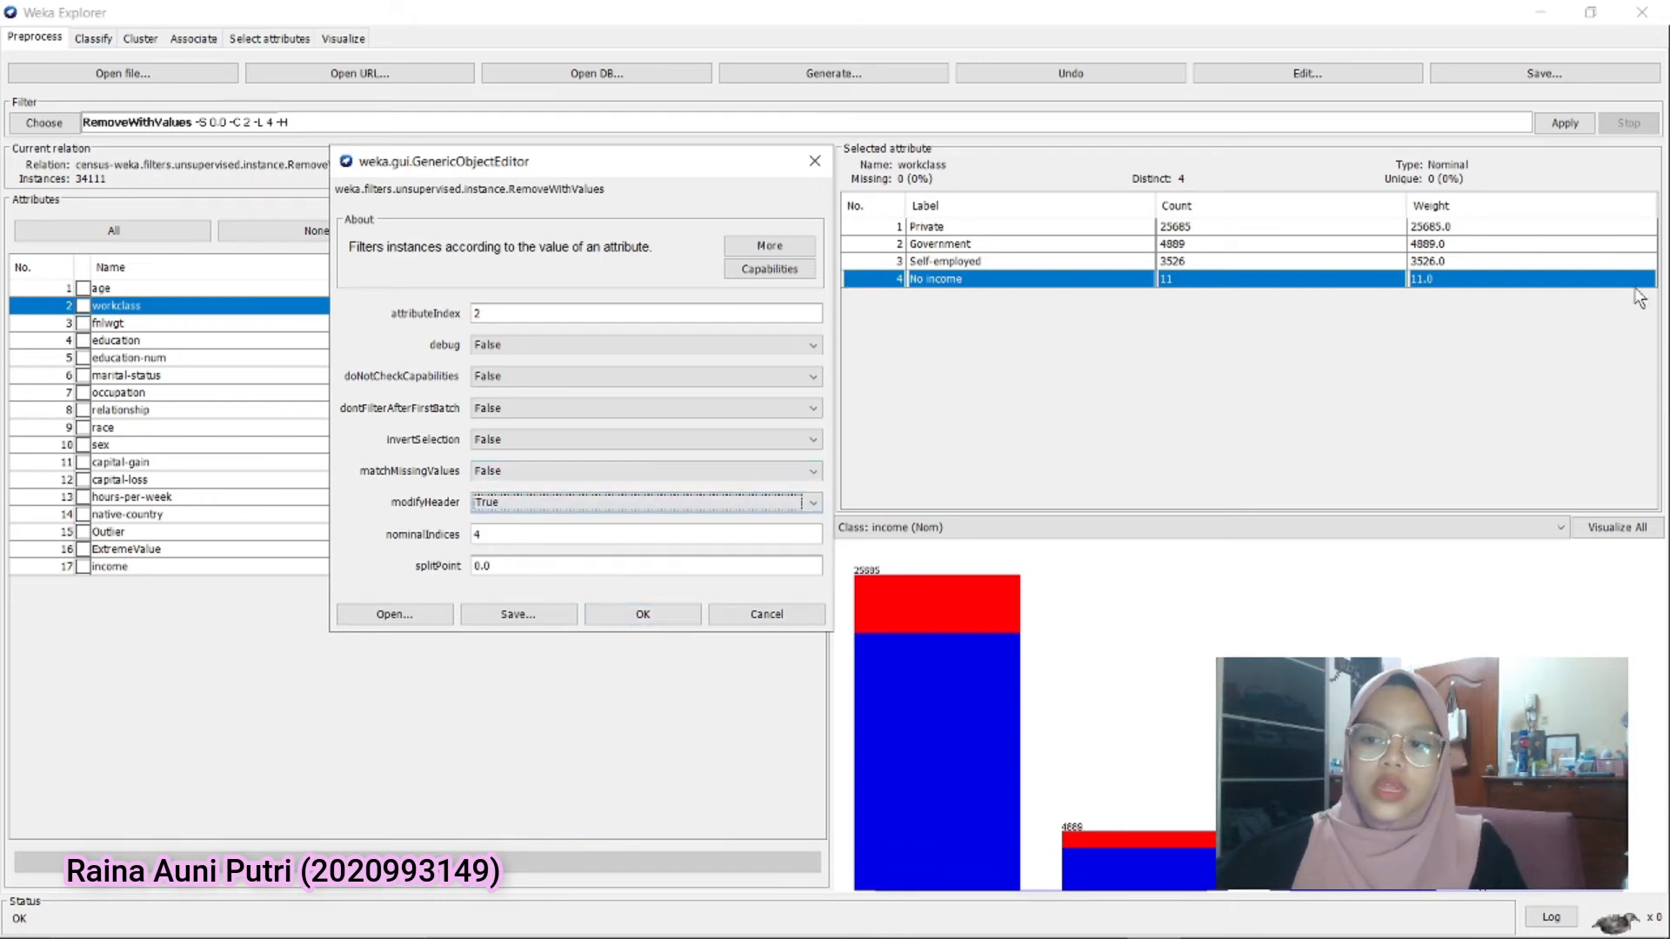
left_click(668, 616)
left_click(1561, 123)
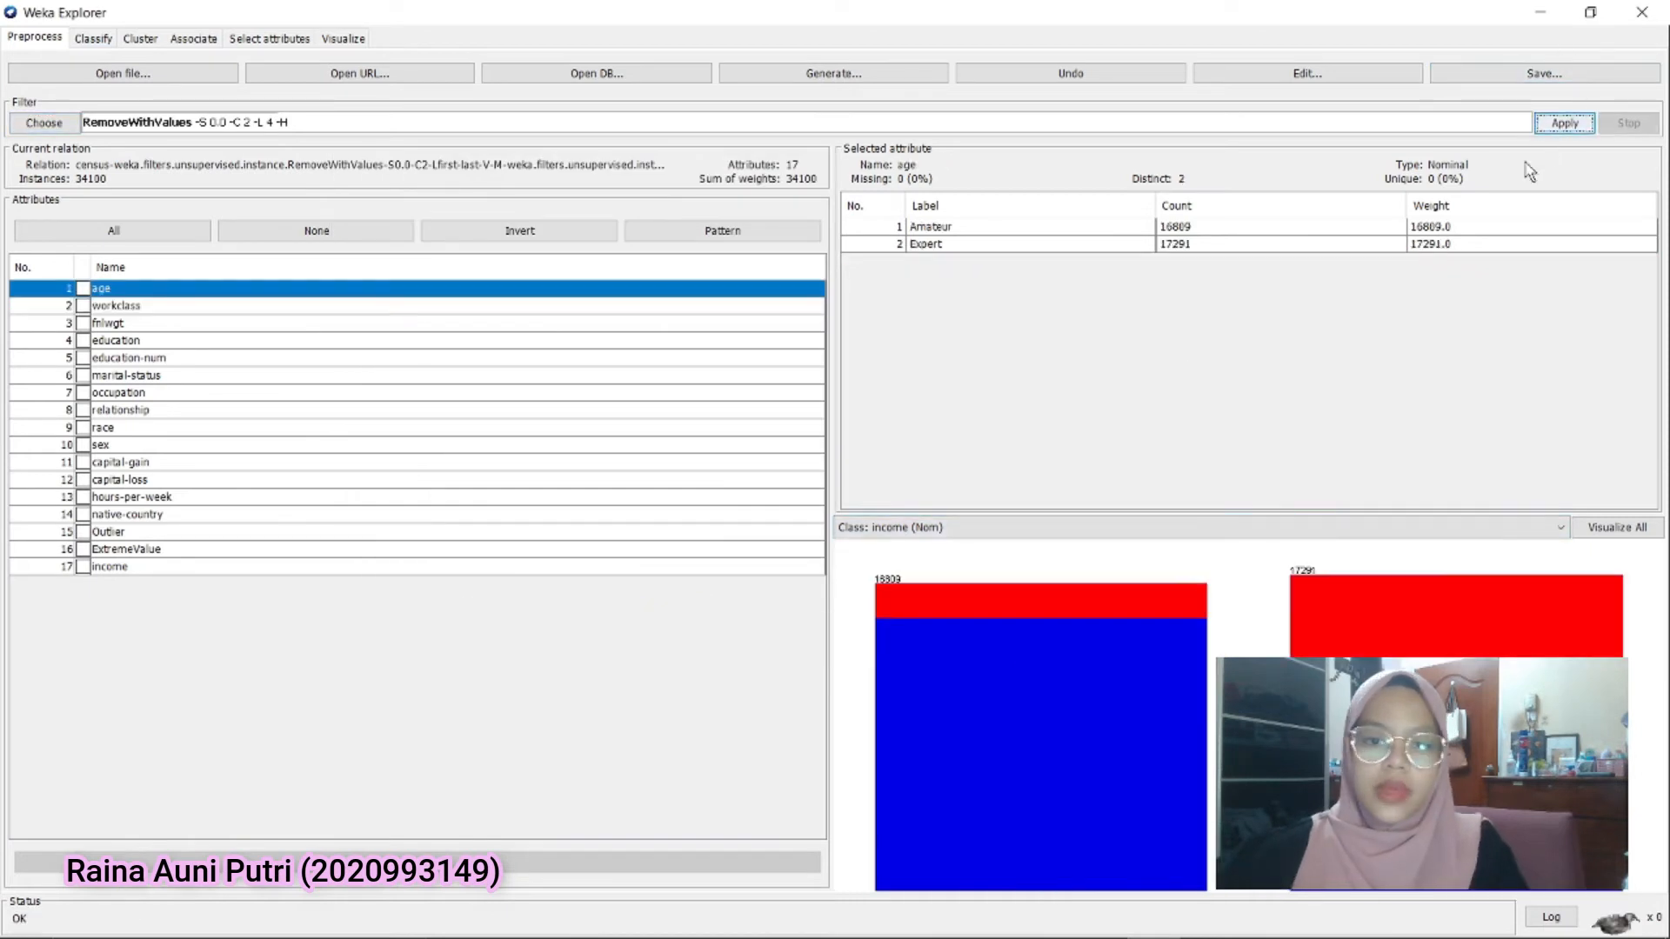
left_click(158, 305)
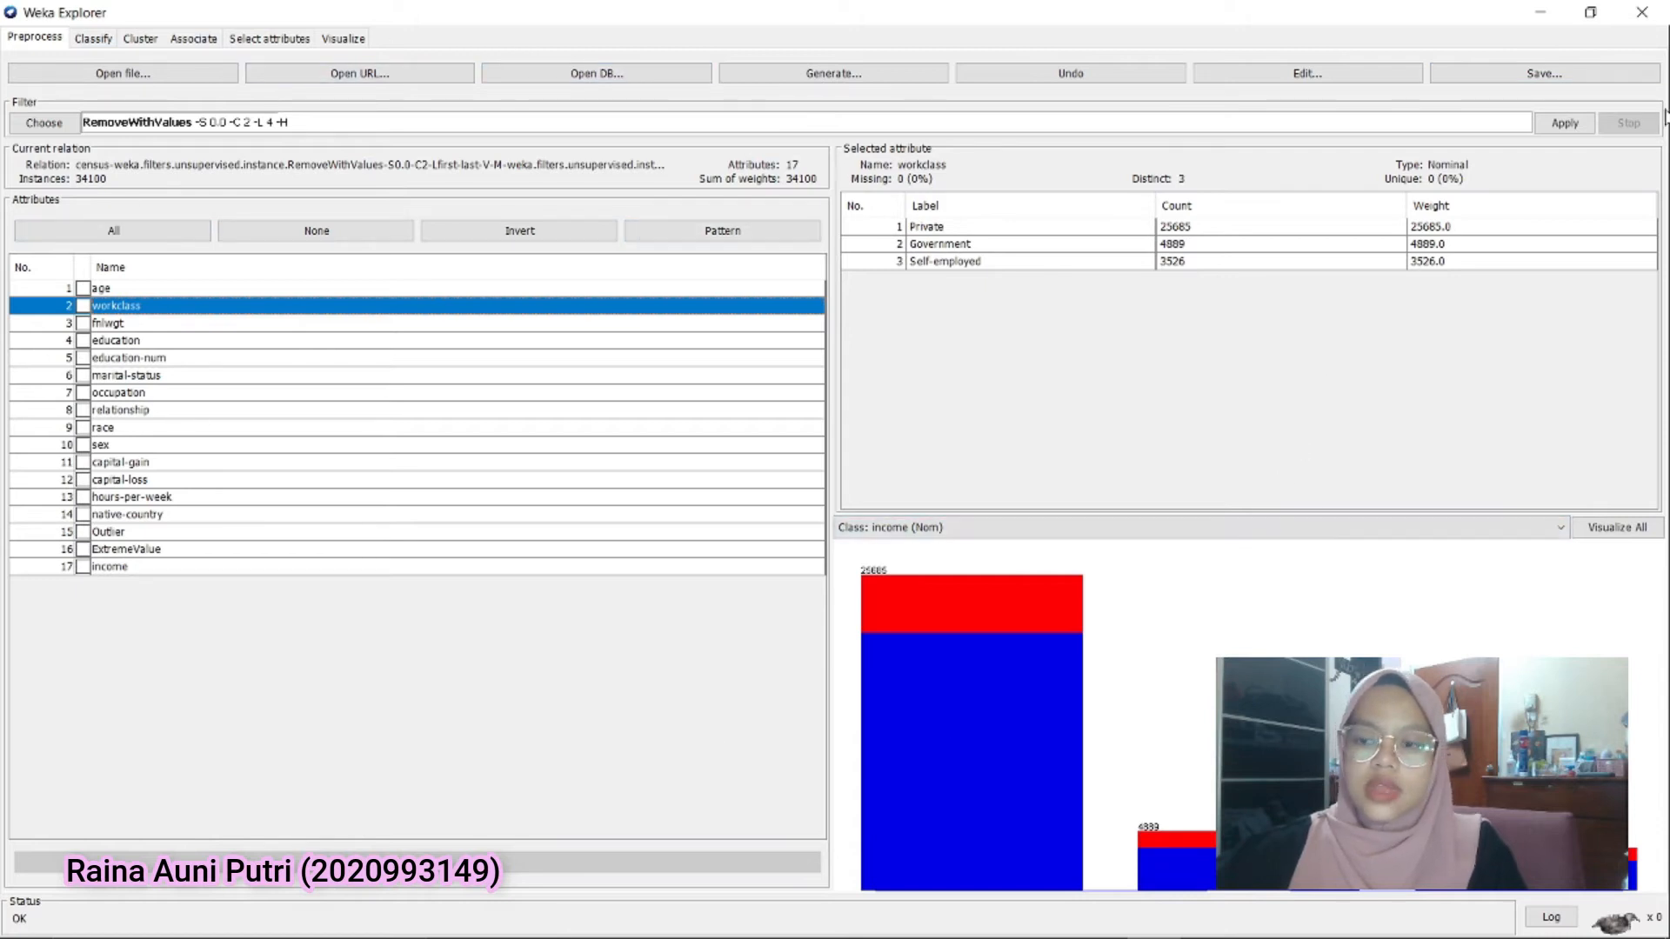
Save the processed dataset in the Documents folder as the ARFF file data-normalized, and close the Explorer window
left_click(1558, 80)
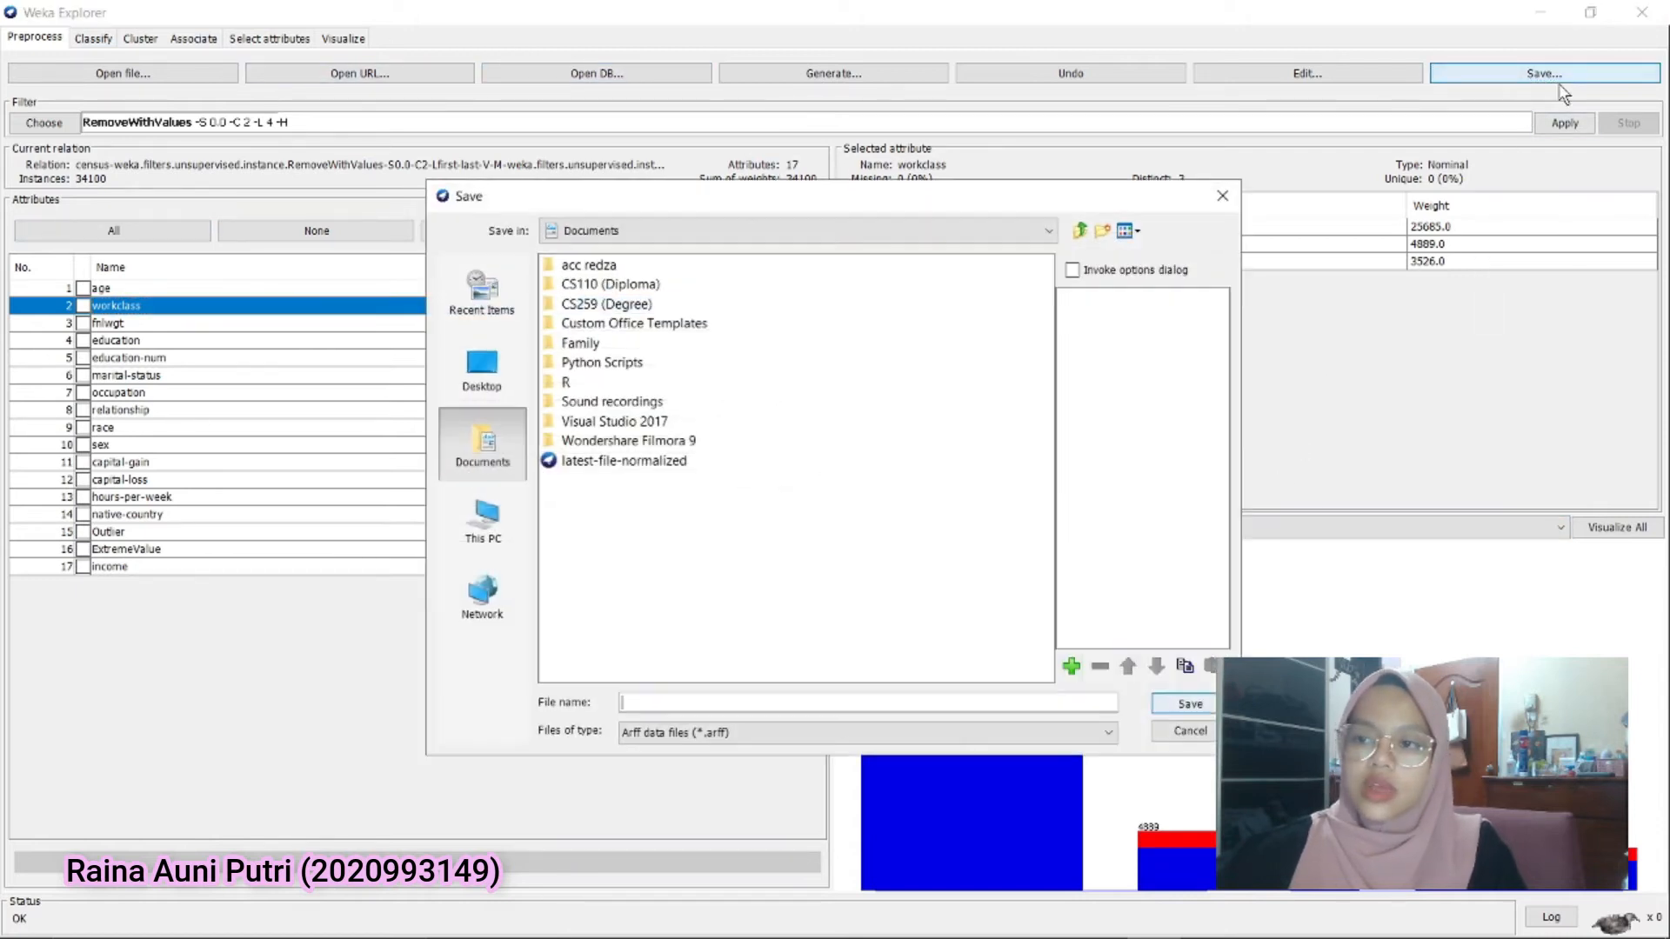
type("data-normalized")
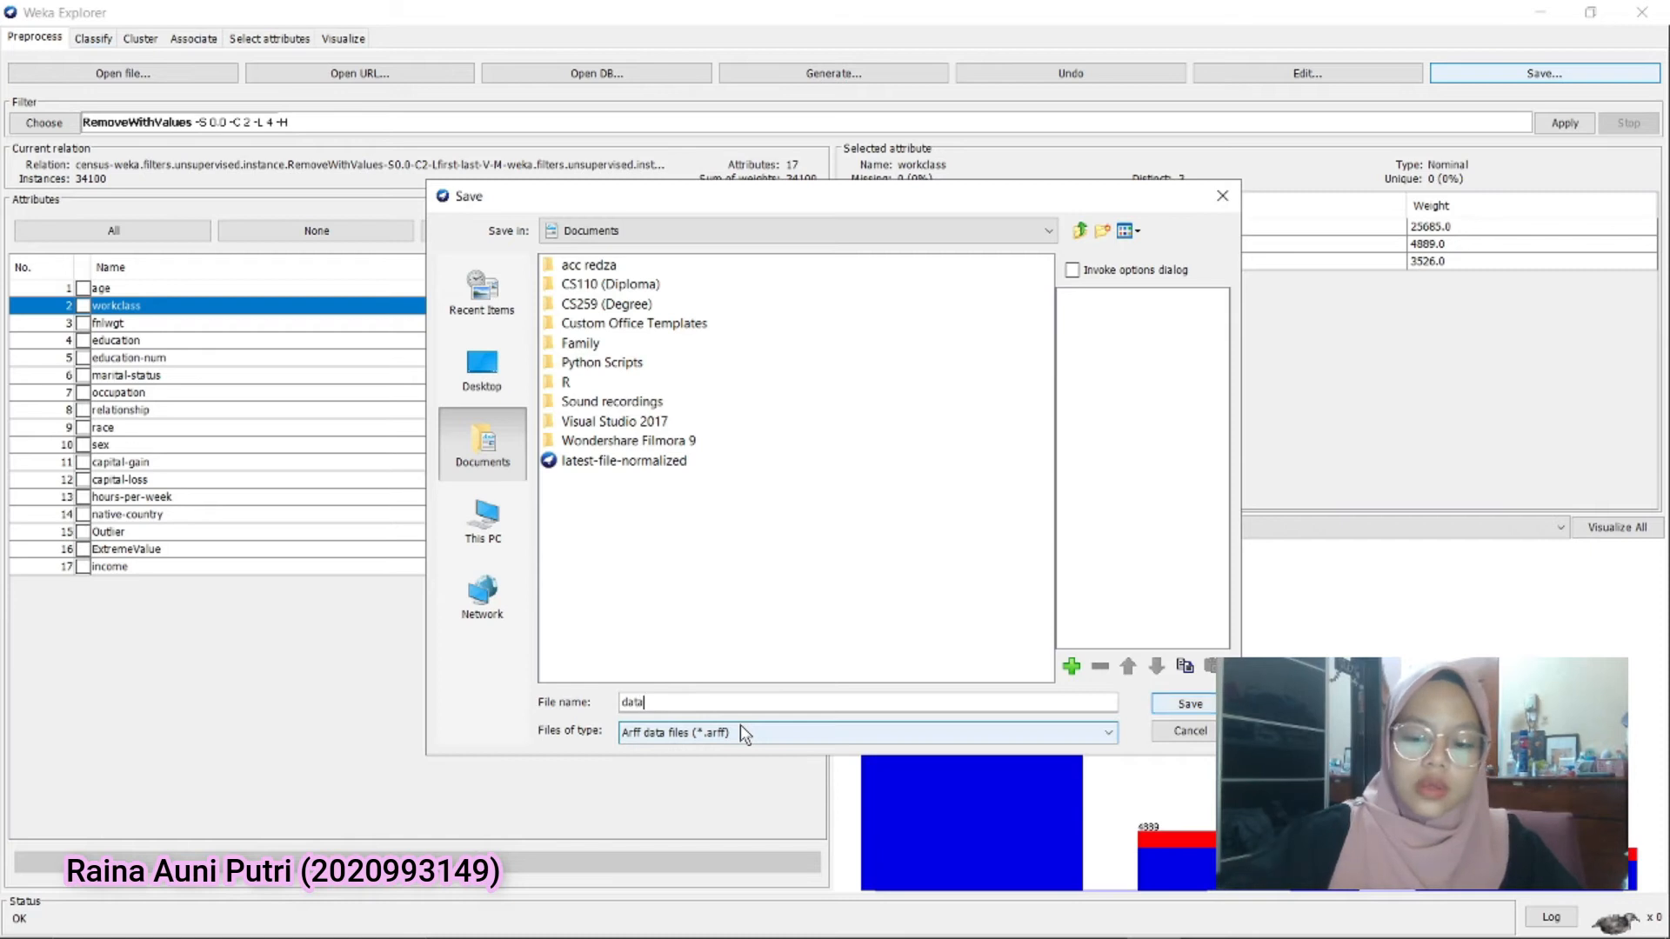
left_click(1189, 703)
left_click(1638, 15)
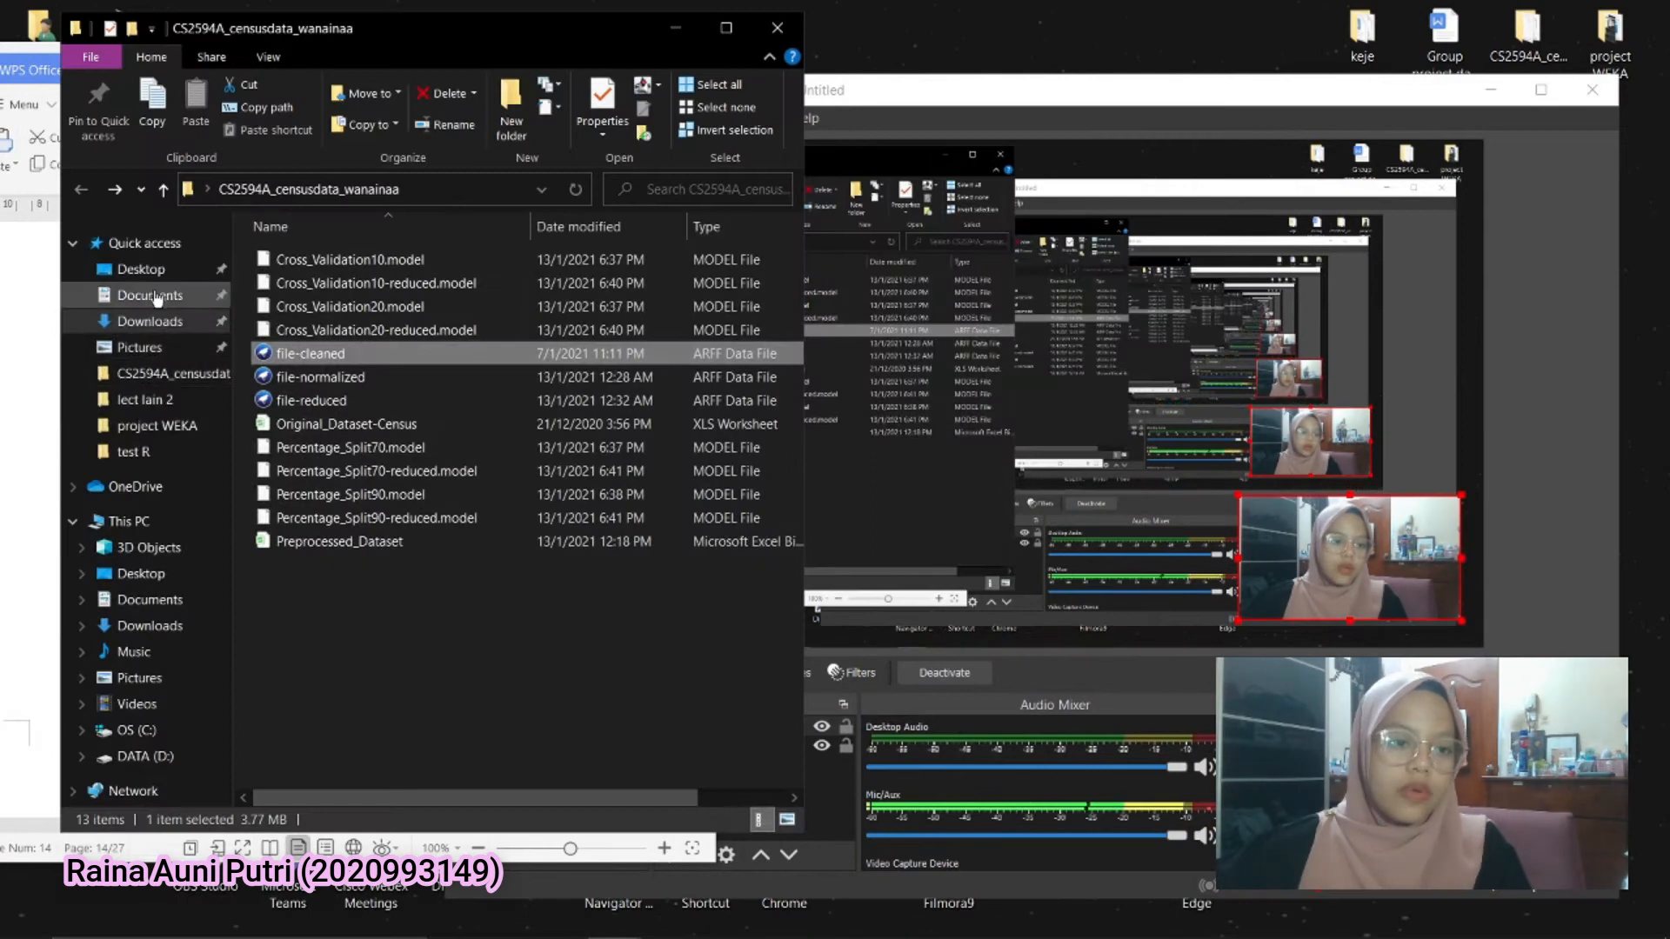
Switch to File Explorer, open data-normalized from the Documents folder in Weka, and maximize the Weka Explorer window
left_click(157, 299)
scroll(581, 585, "down", 3)
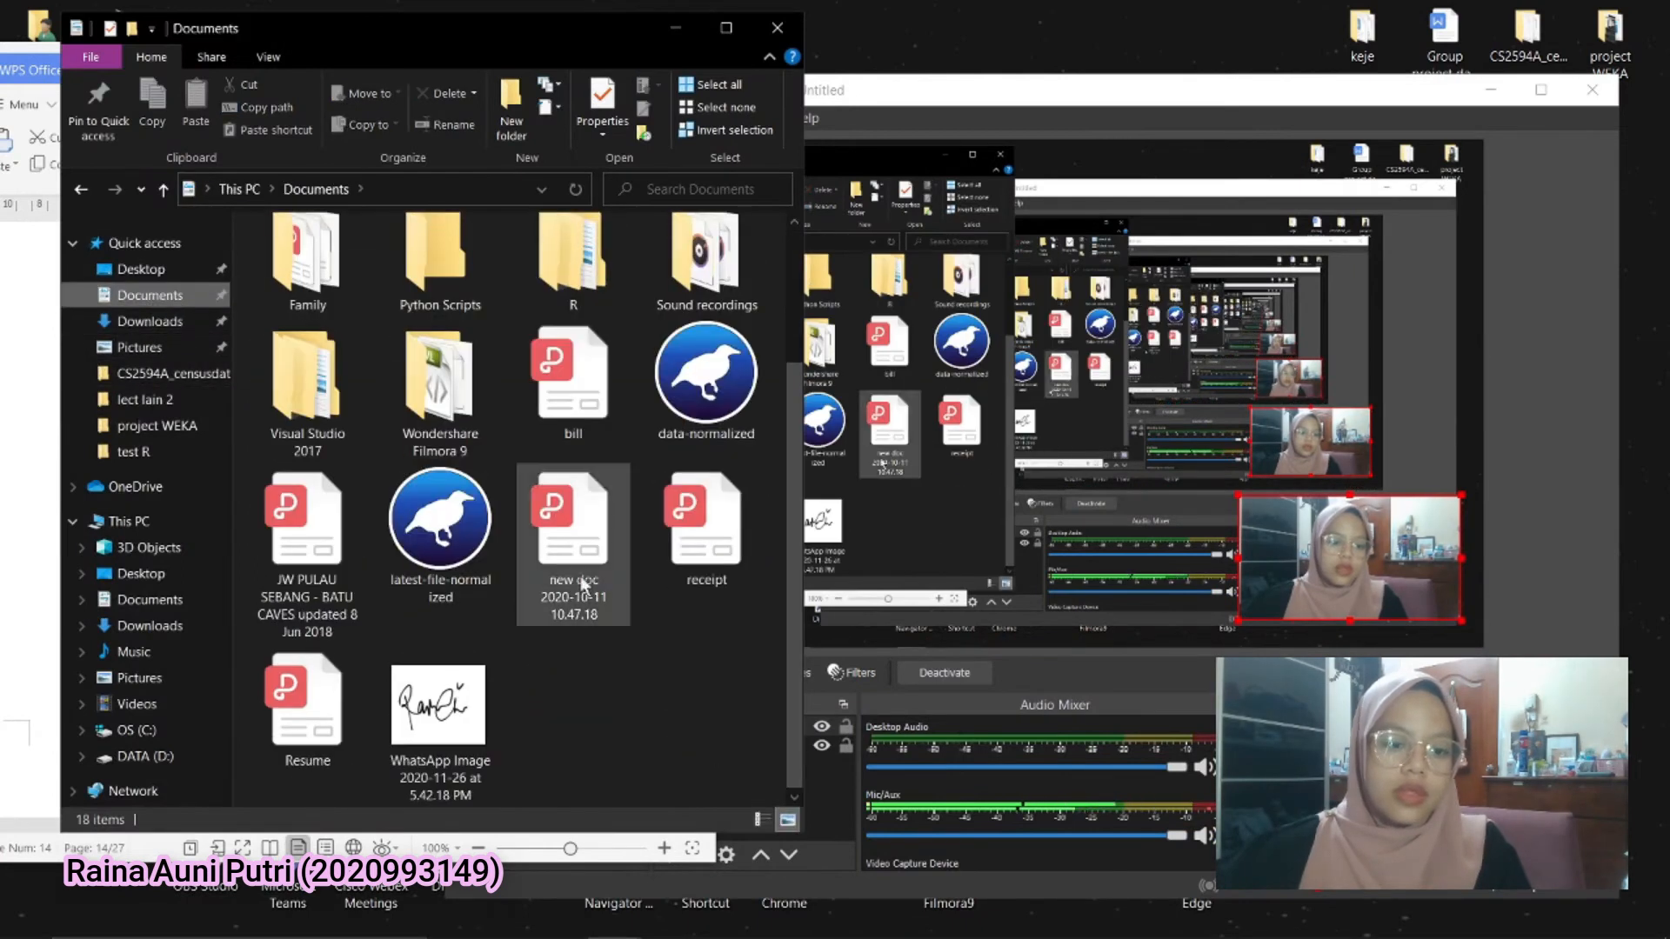
left_click(708, 388)
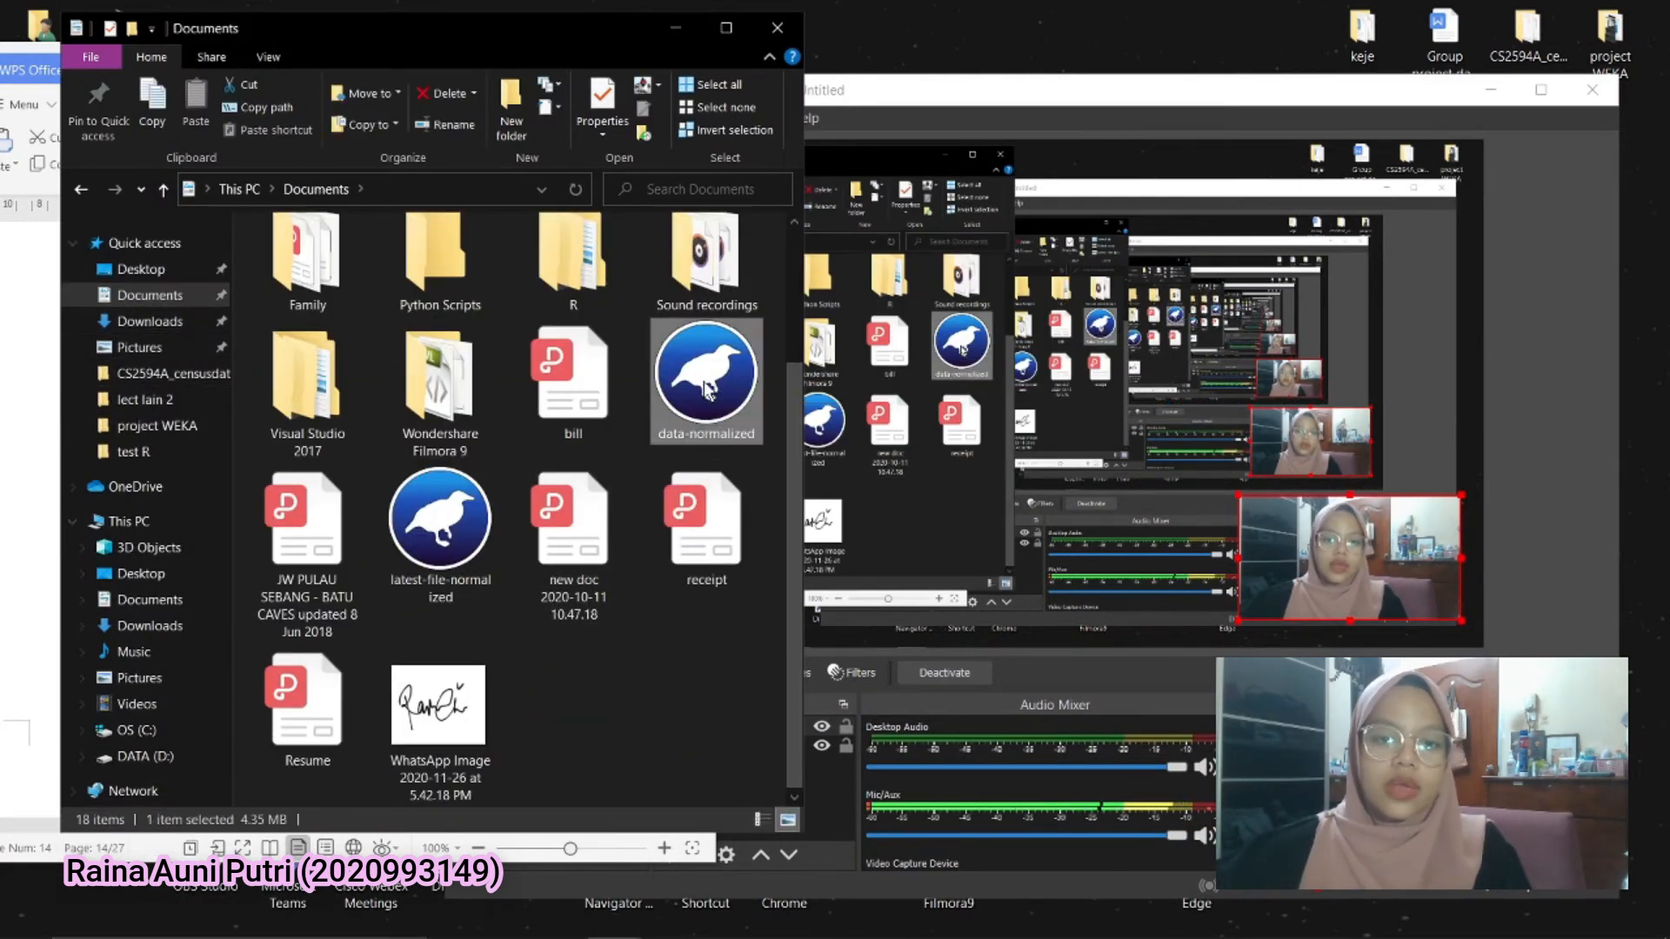
double_click(706, 390)
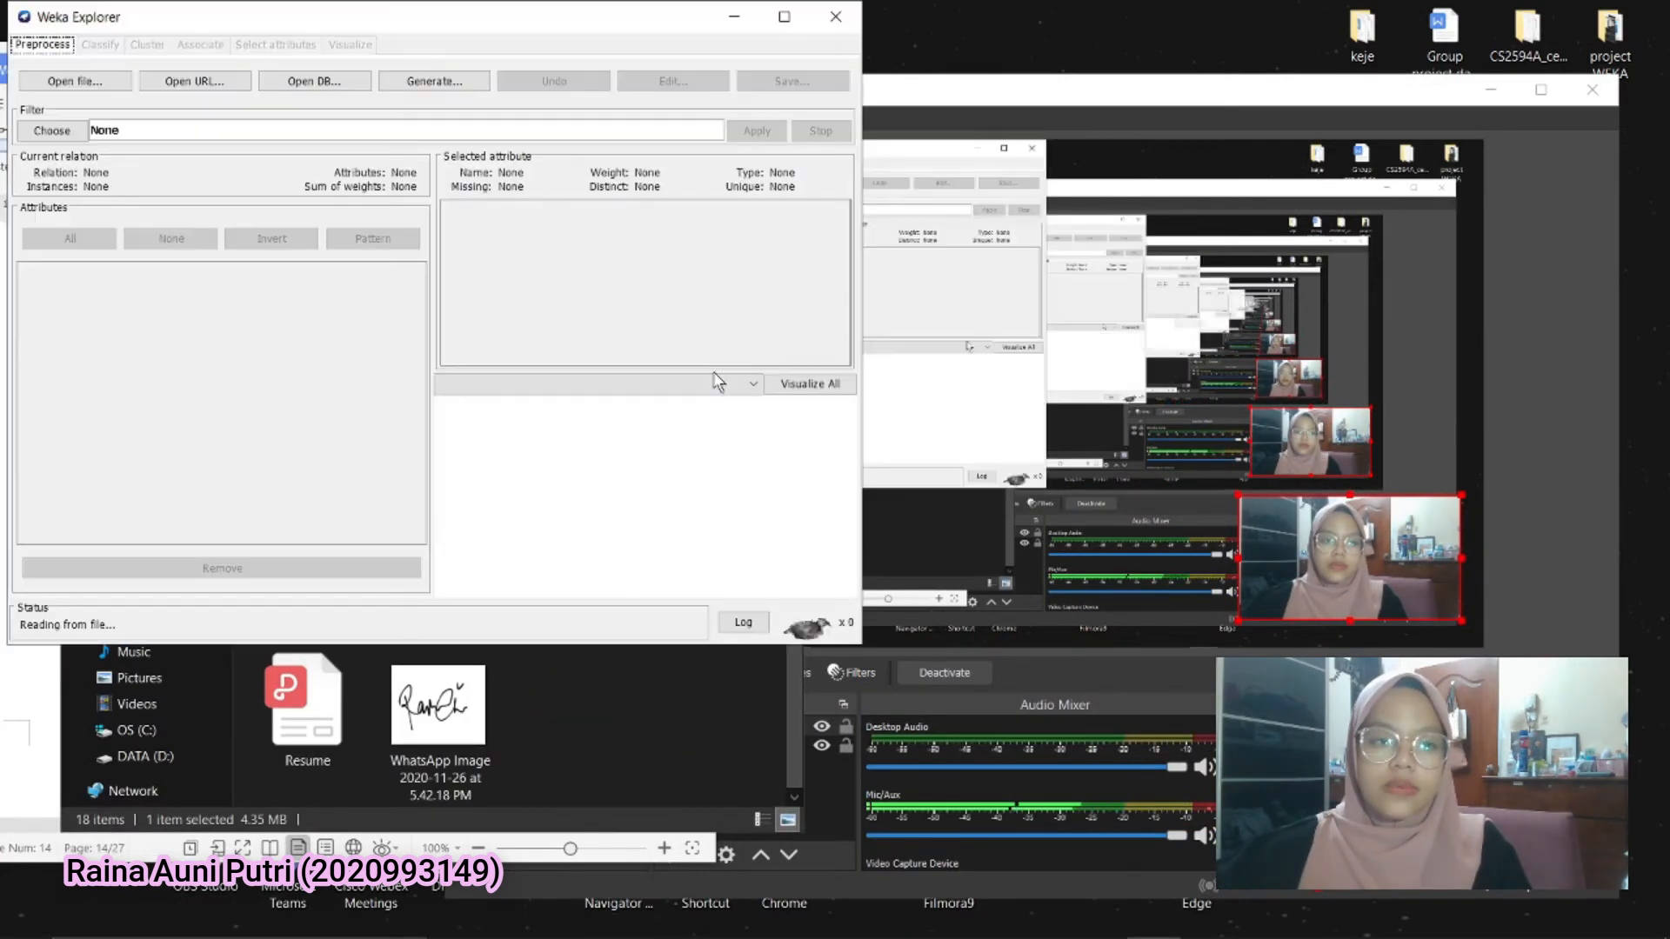
left_click(785, 17)
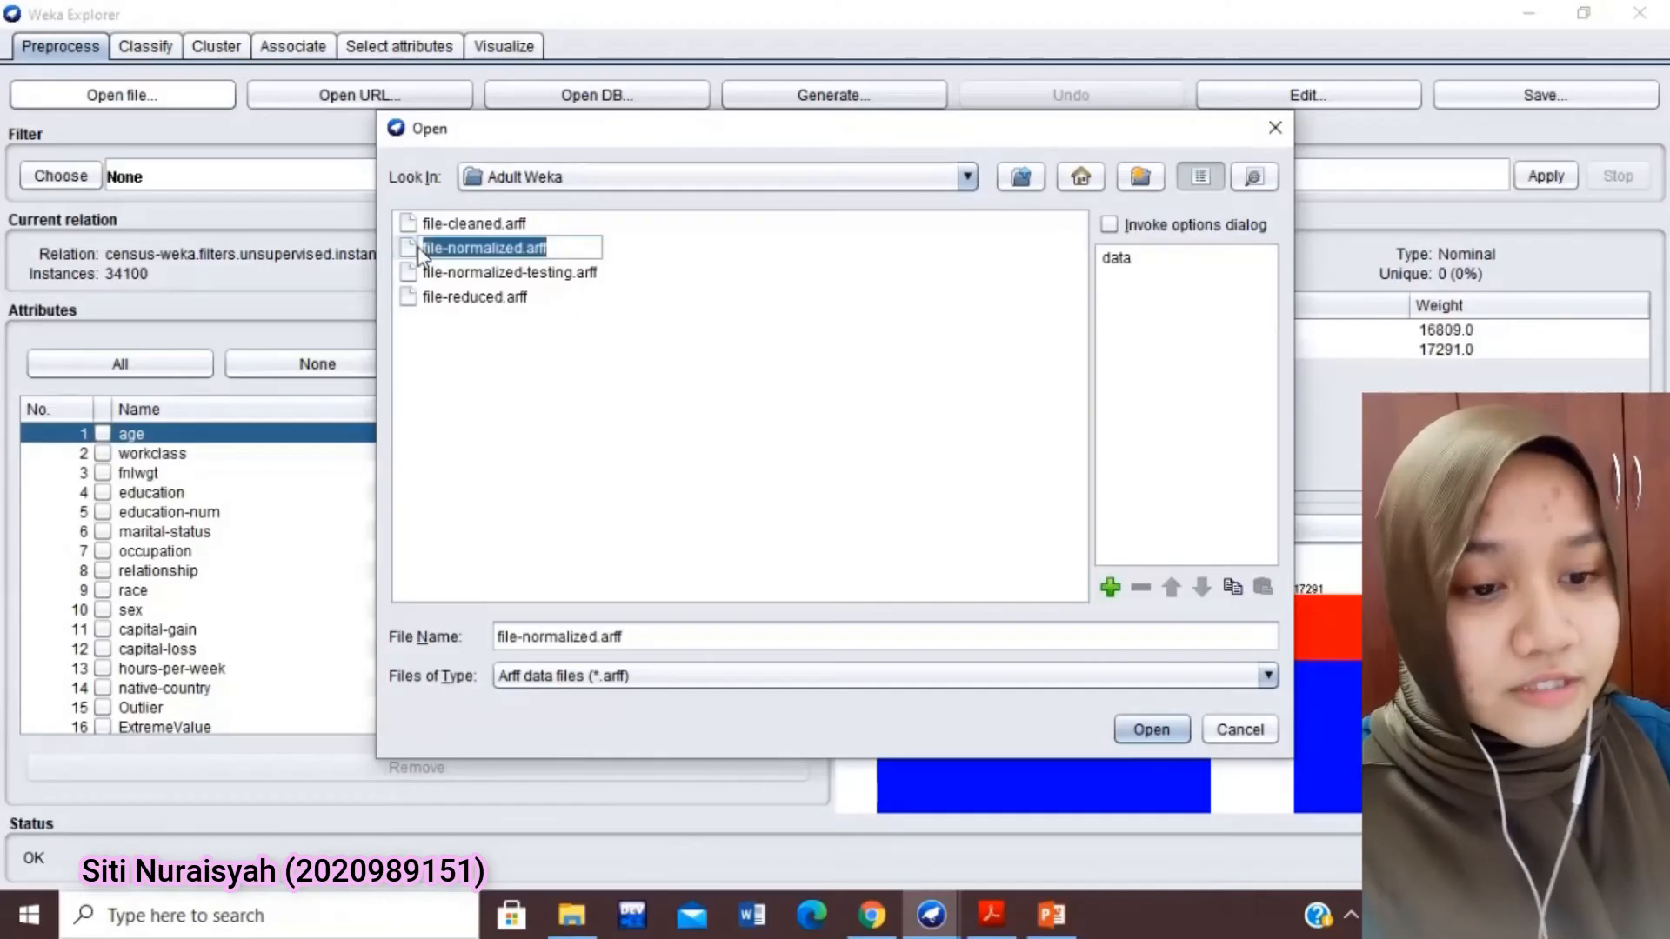
Load file-normalized.arff from the Adult Weka folder and choose the J48 tree classifier
double_click(421, 251)
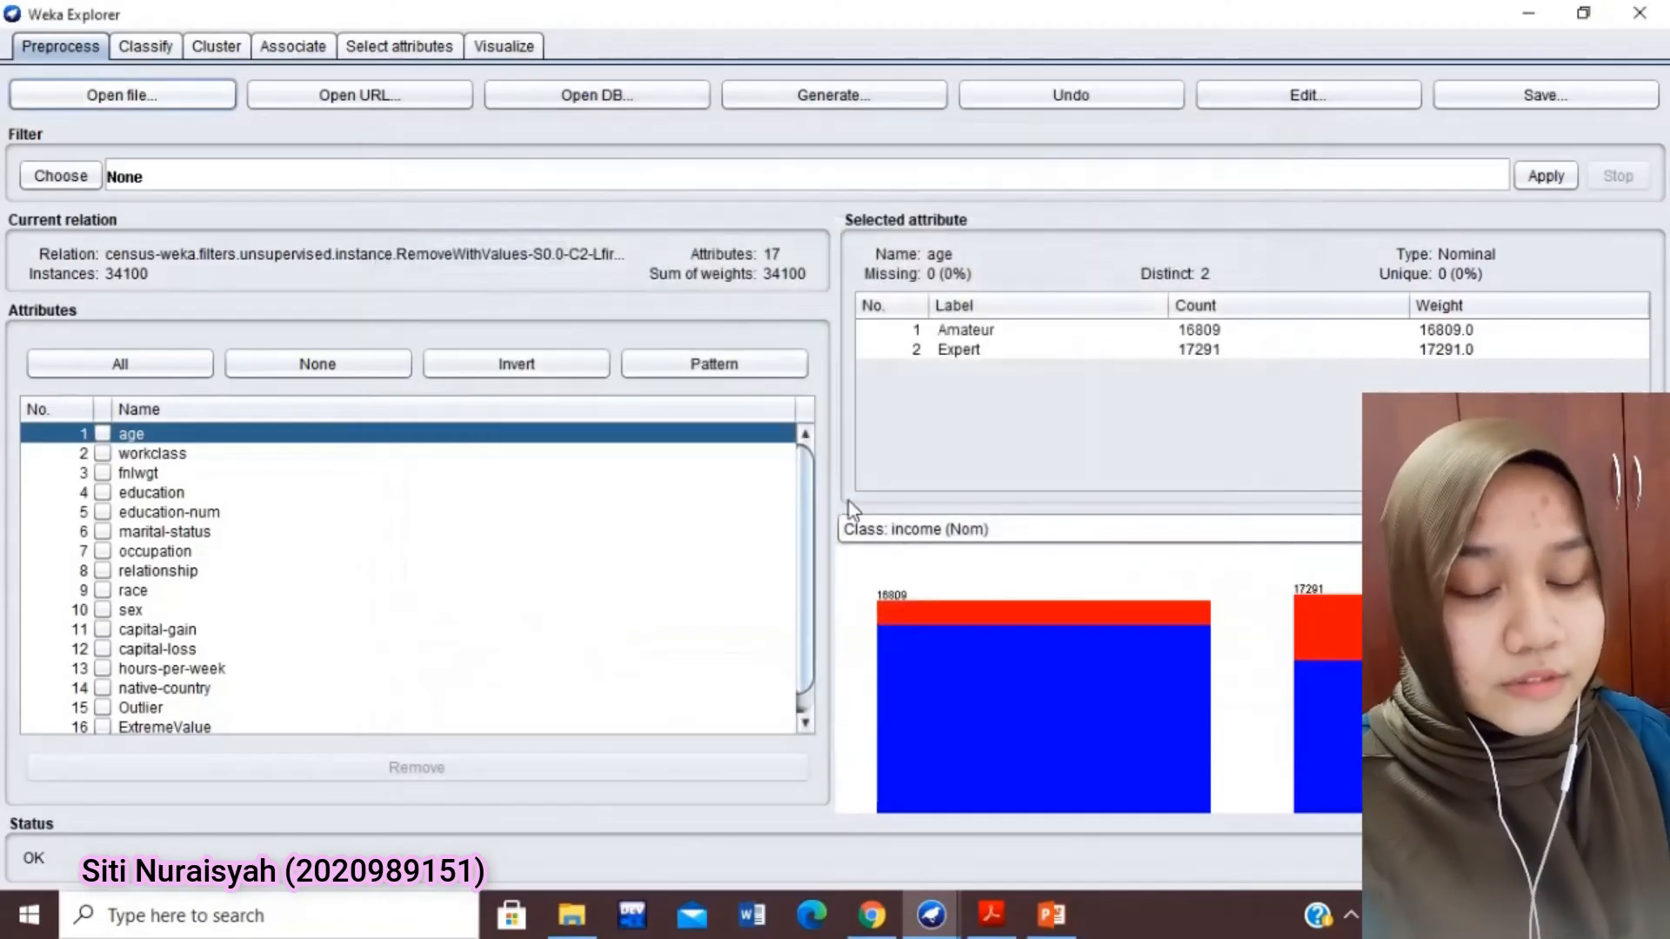
left_click(128, 46)
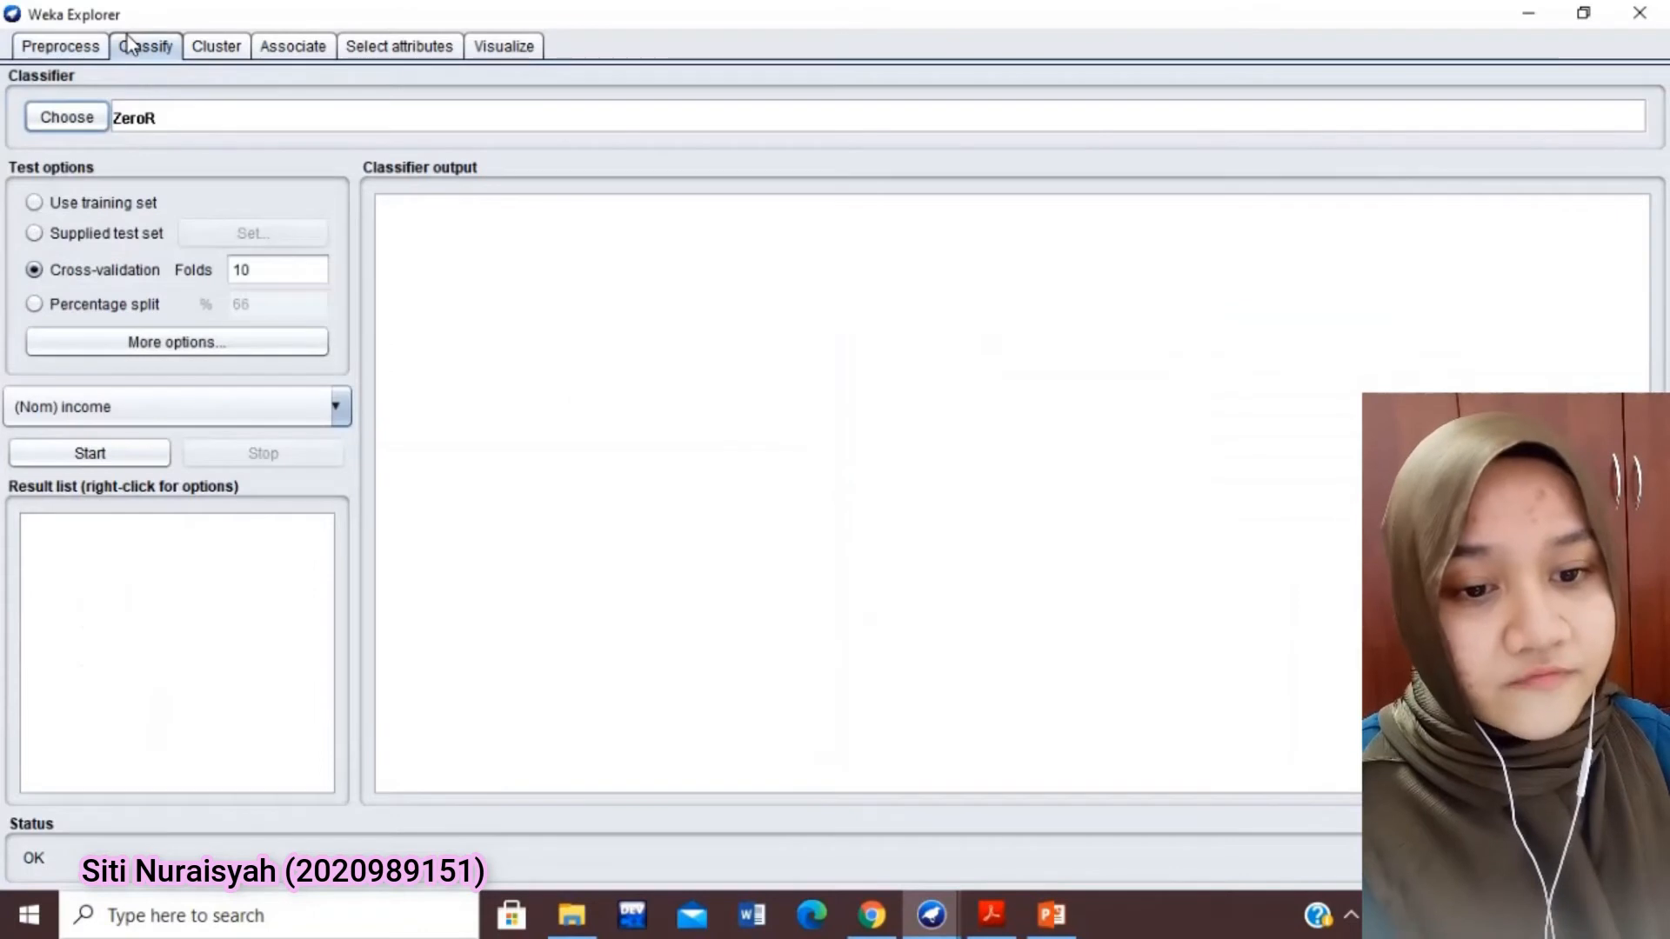
left_click(69, 120)
left_click(75, 448)
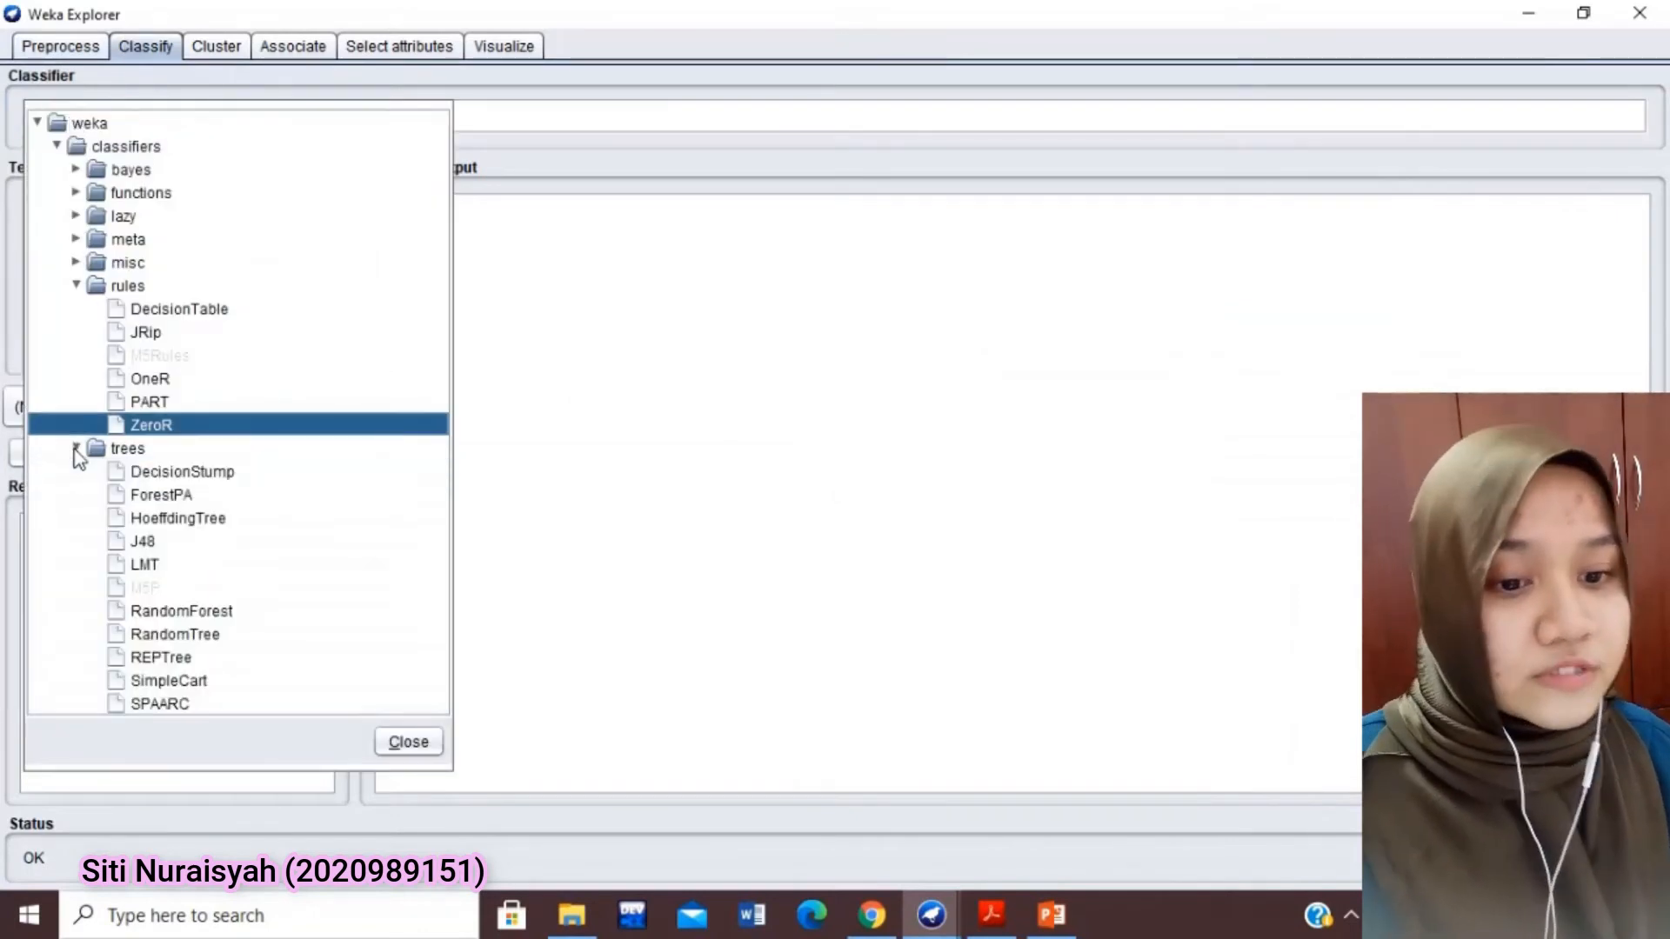
left_click(133, 546)
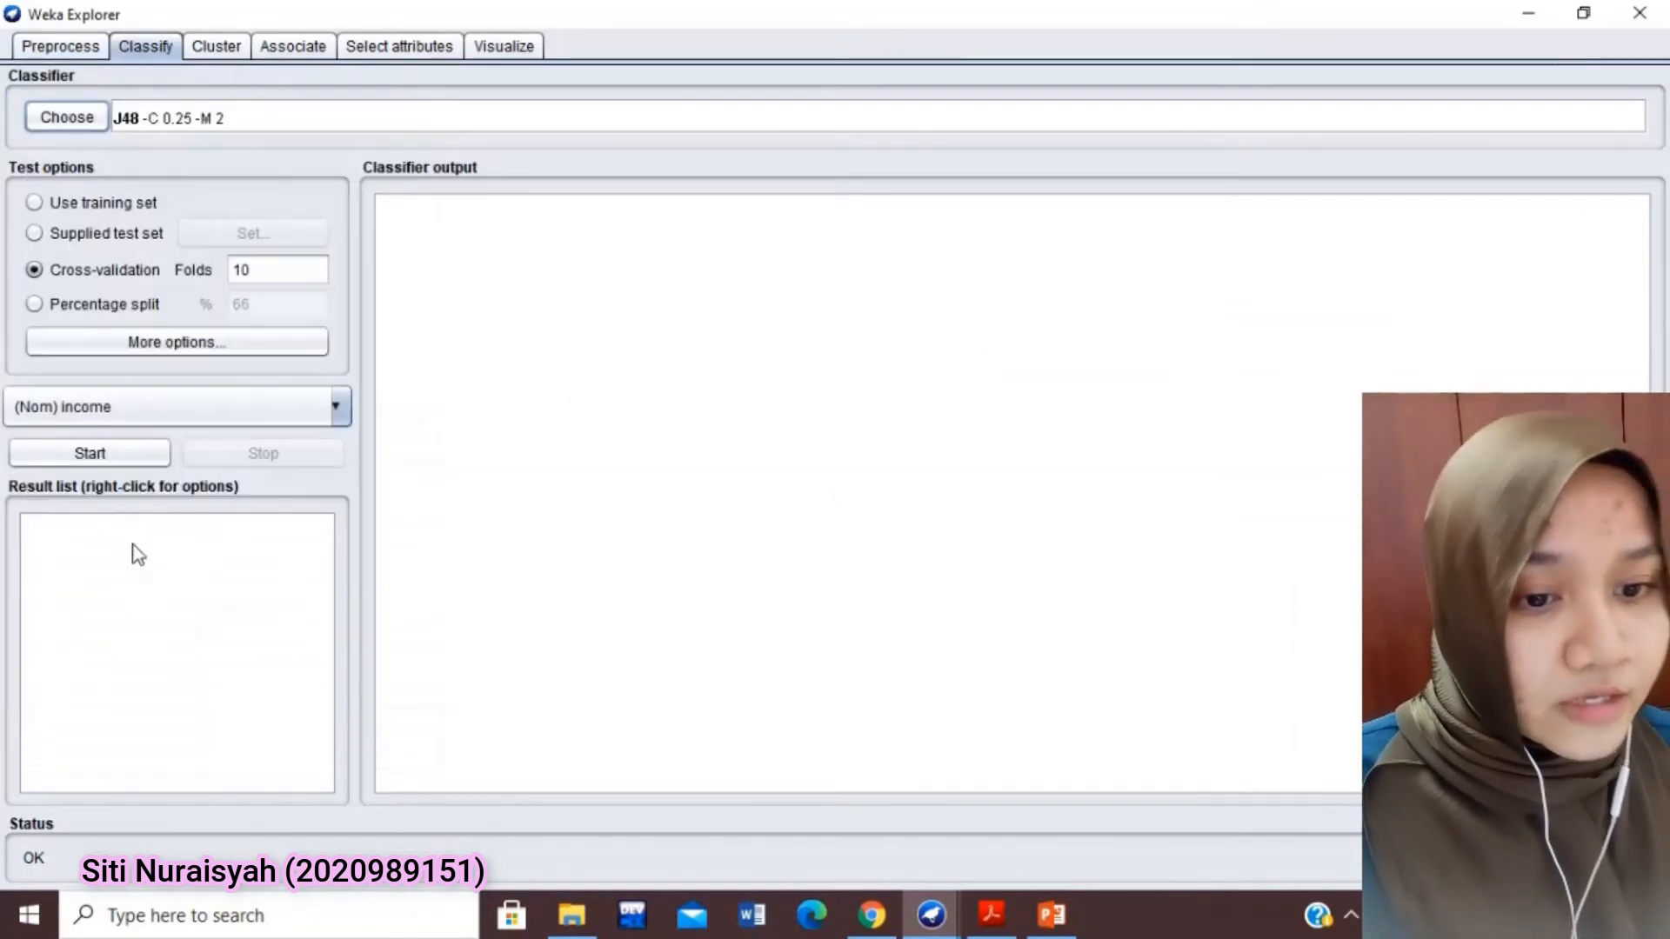
Set the output predictions to PlainText and run J48 with 10-fold cross-validation on the income class
left_click(272, 272)
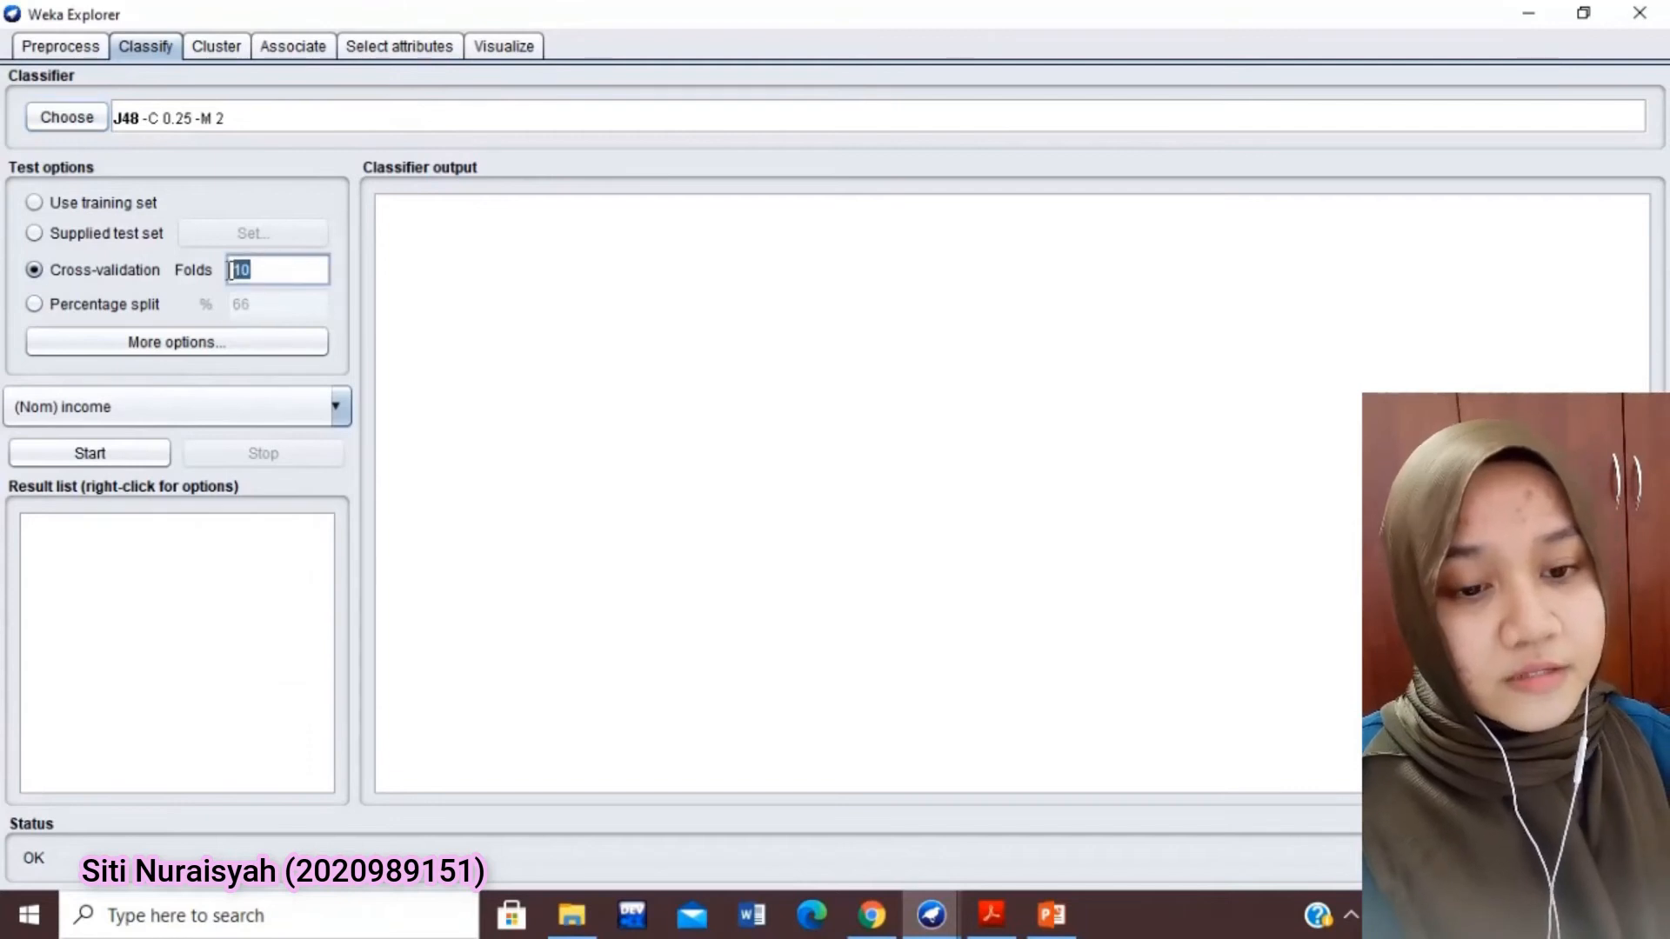
left_click(231, 344)
left_click_drag(238, 353, 782, 180)
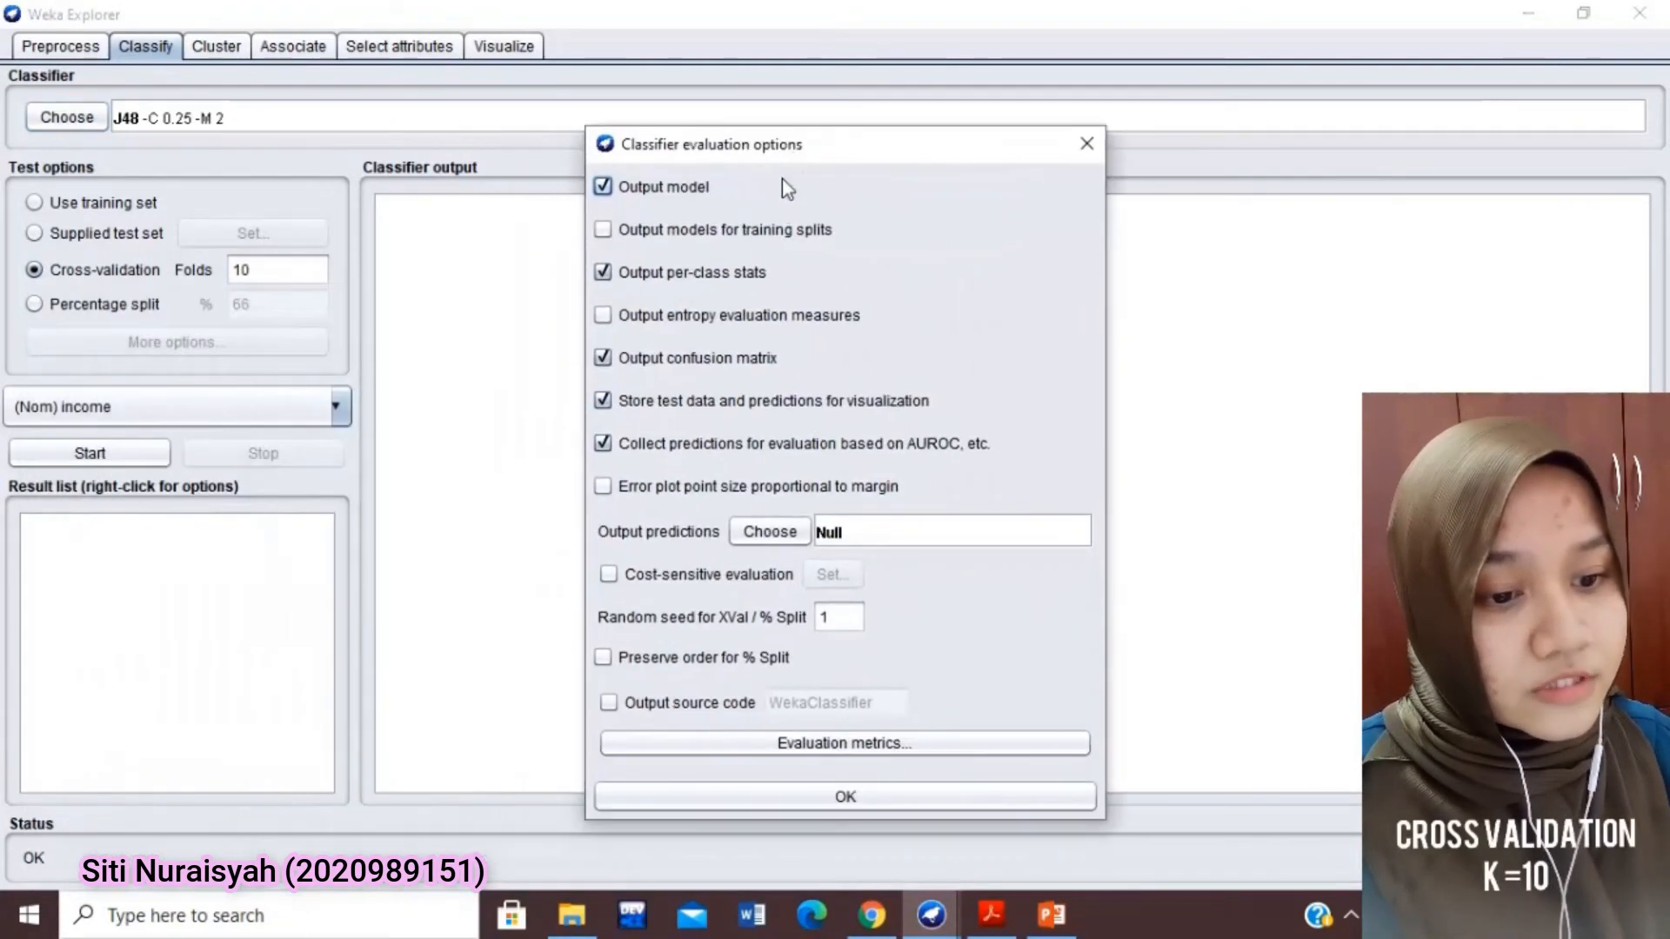
left_click(794, 539)
left_click(893, 748)
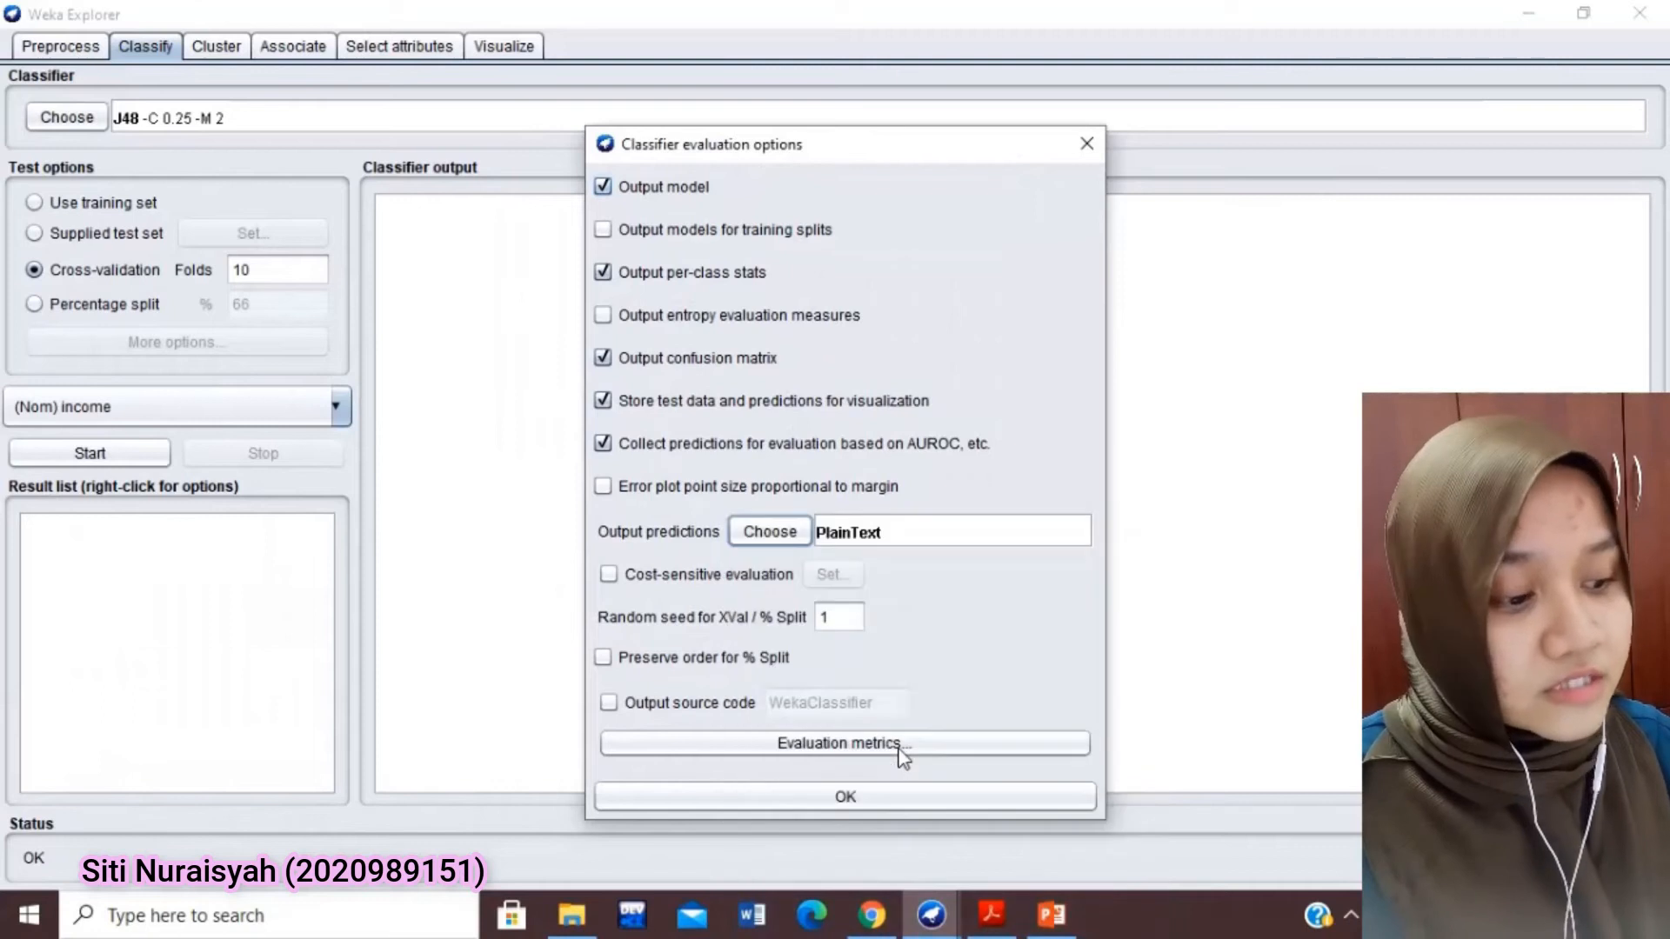
left_click(861, 795)
left_click(117, 453)
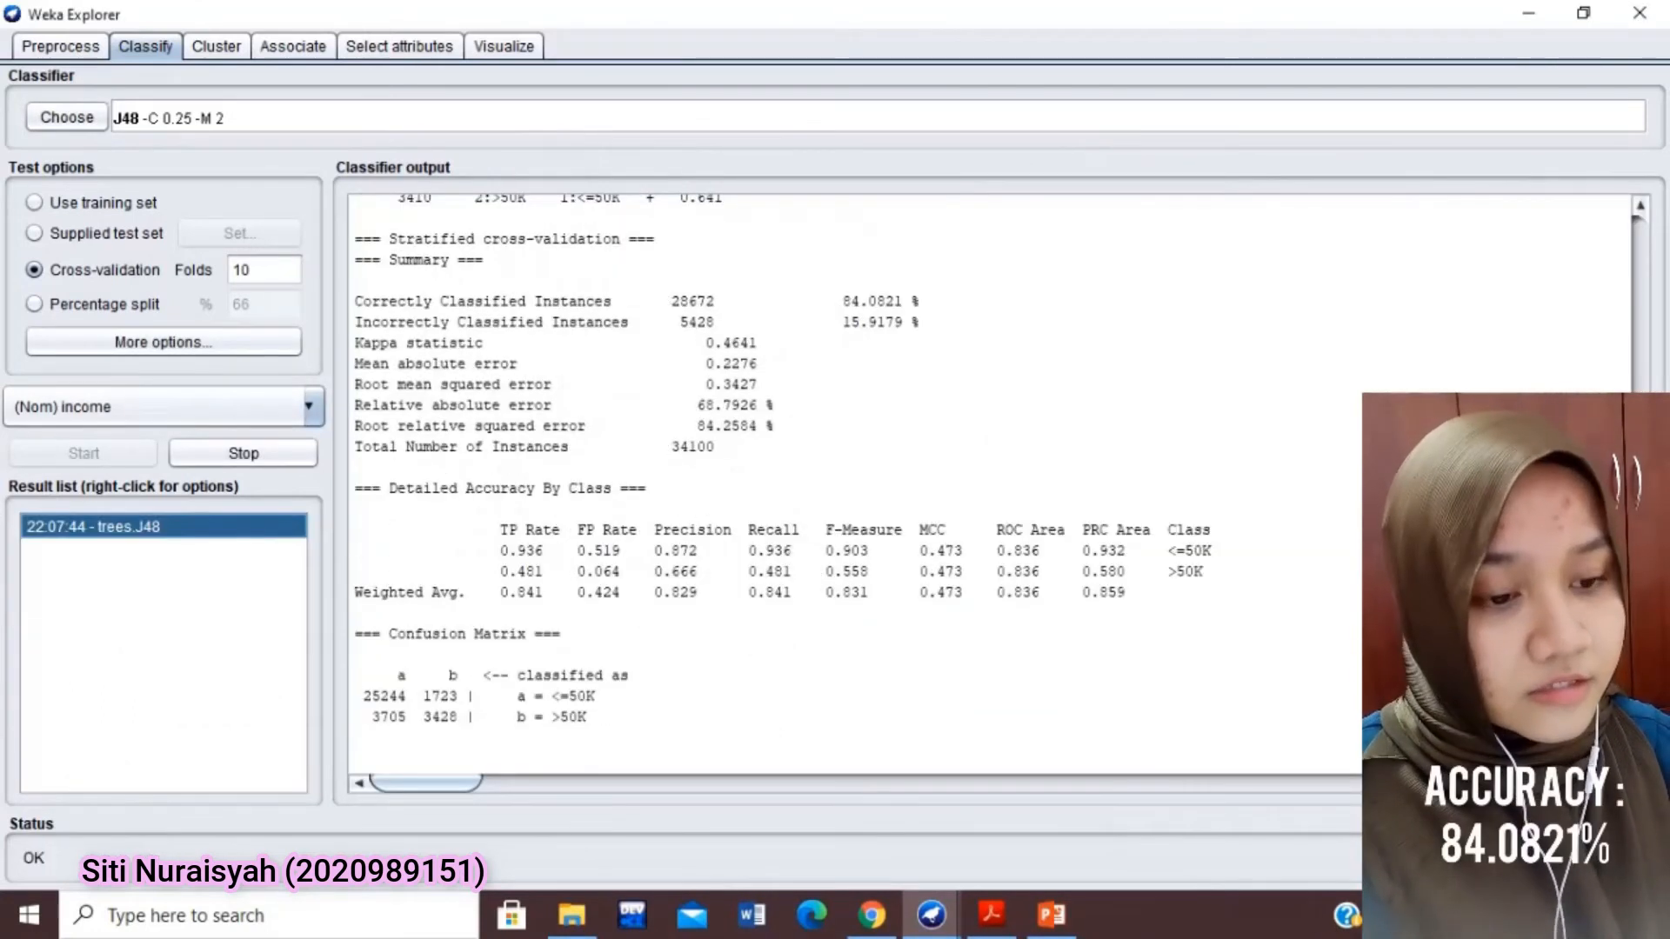
Examine the 10-fold J48 output: the classification accuracy, the confusion matrix and the pruned tree of the classifier model
left_click_drag(923, 301, 824, 311)
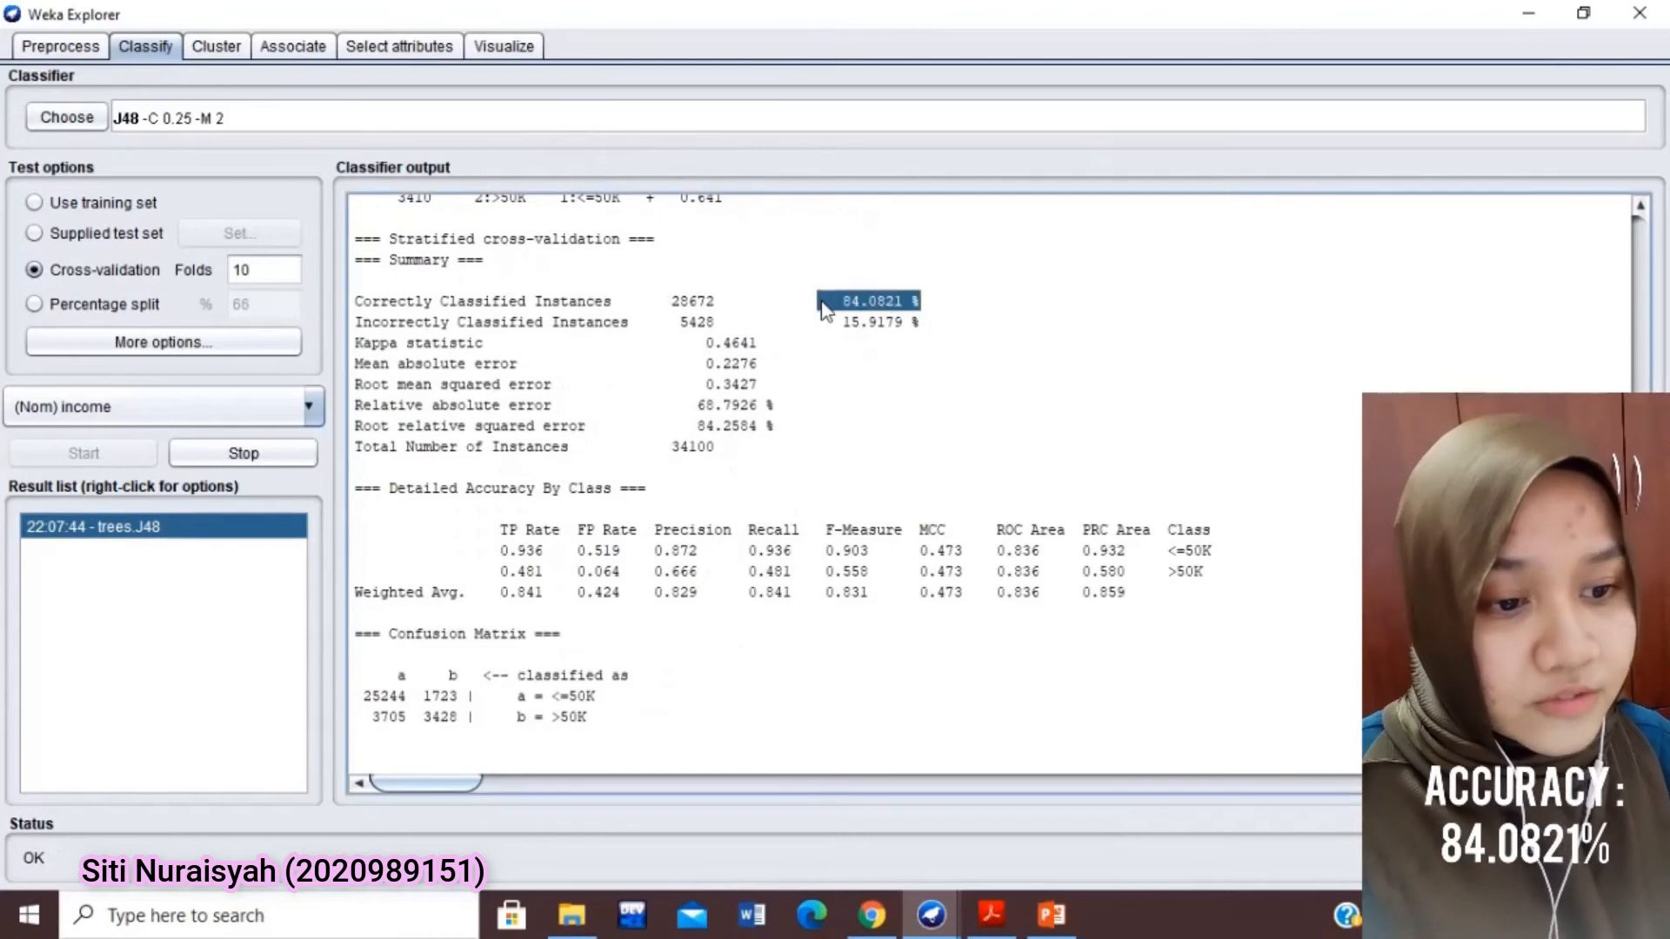
left_click_drag(567, 635, 341, 644)
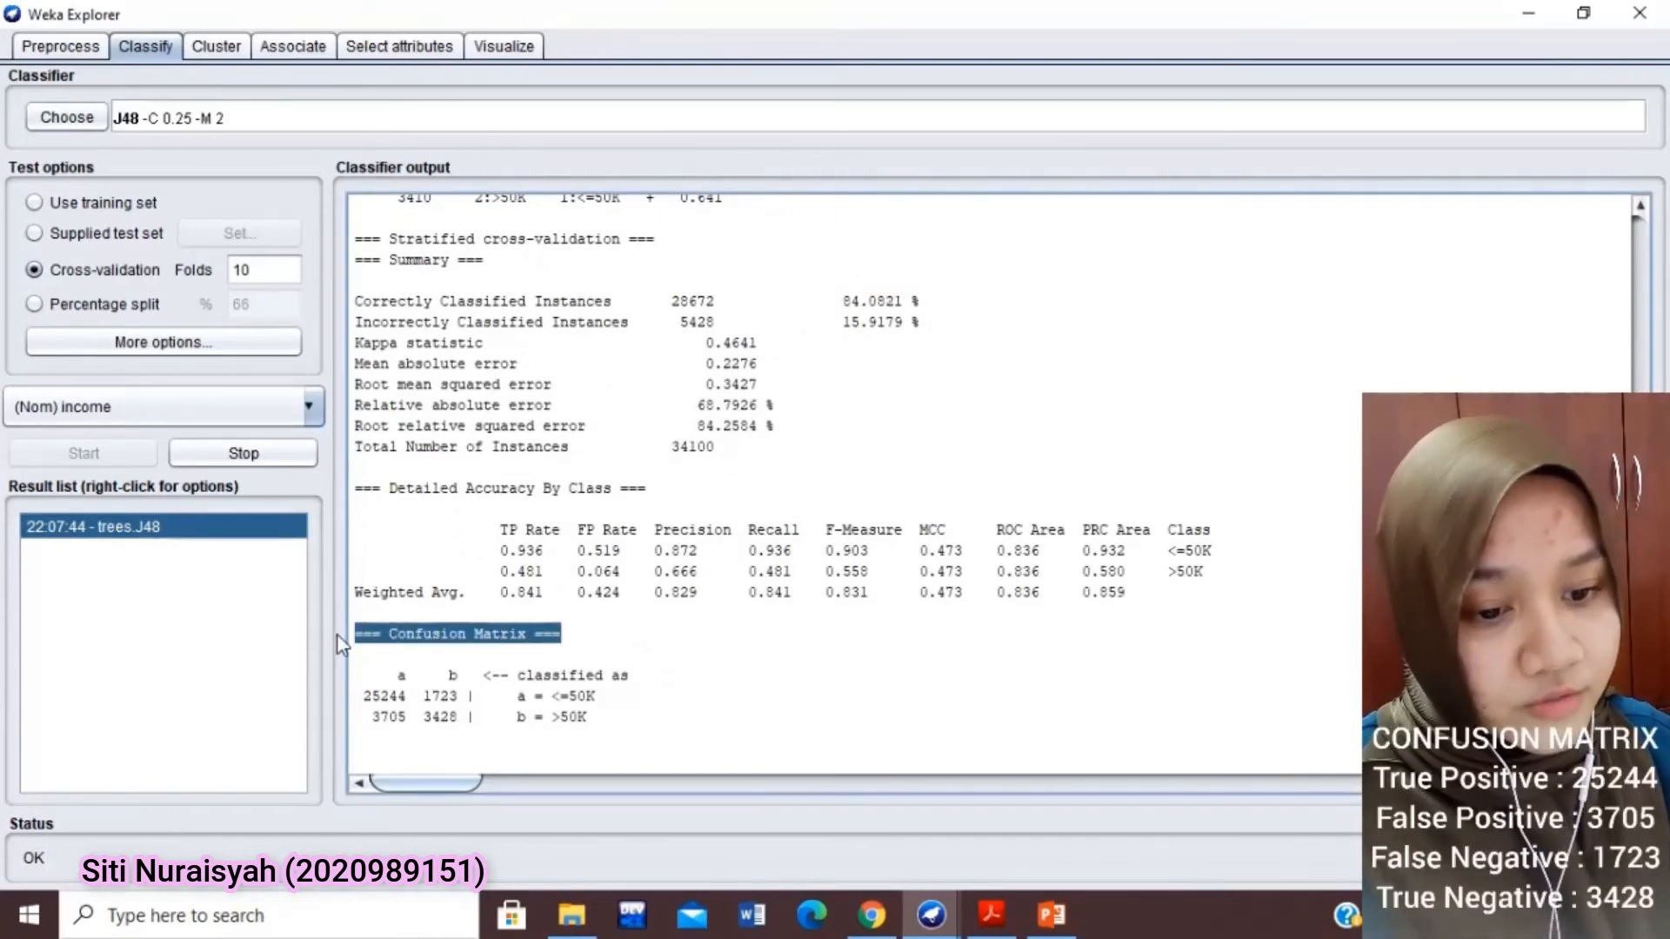
left_click_drag(1640, 739, 1640, 228)
scroll(884, 586, "down", 6)
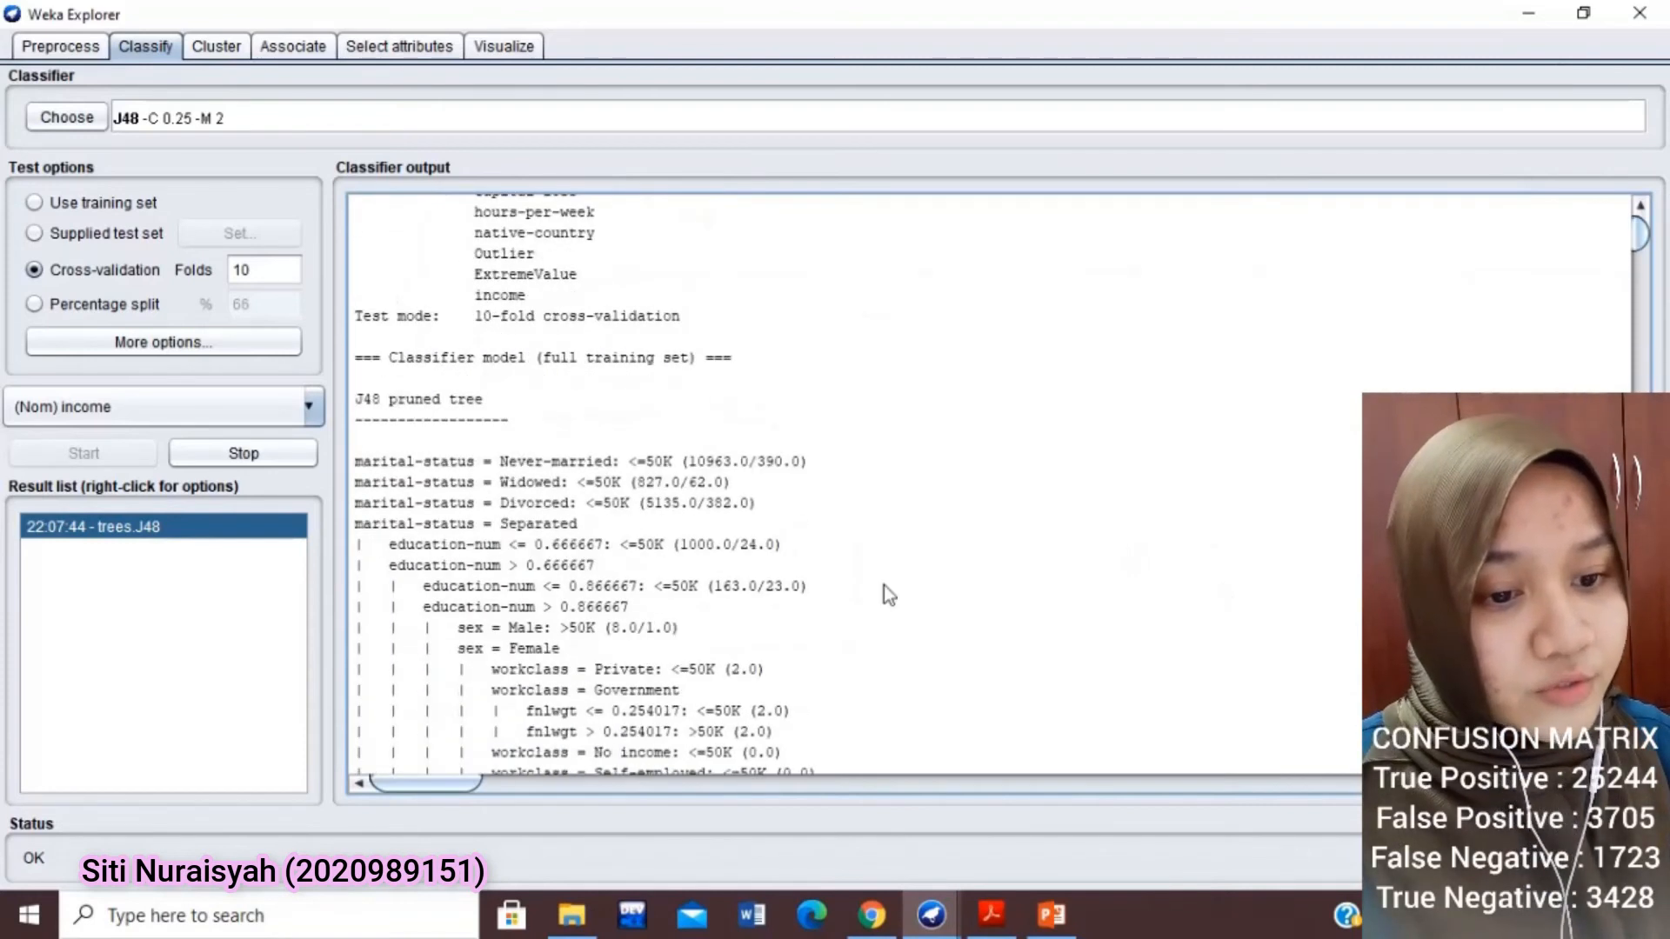
left_click_drag(721, 364, 424, 370)
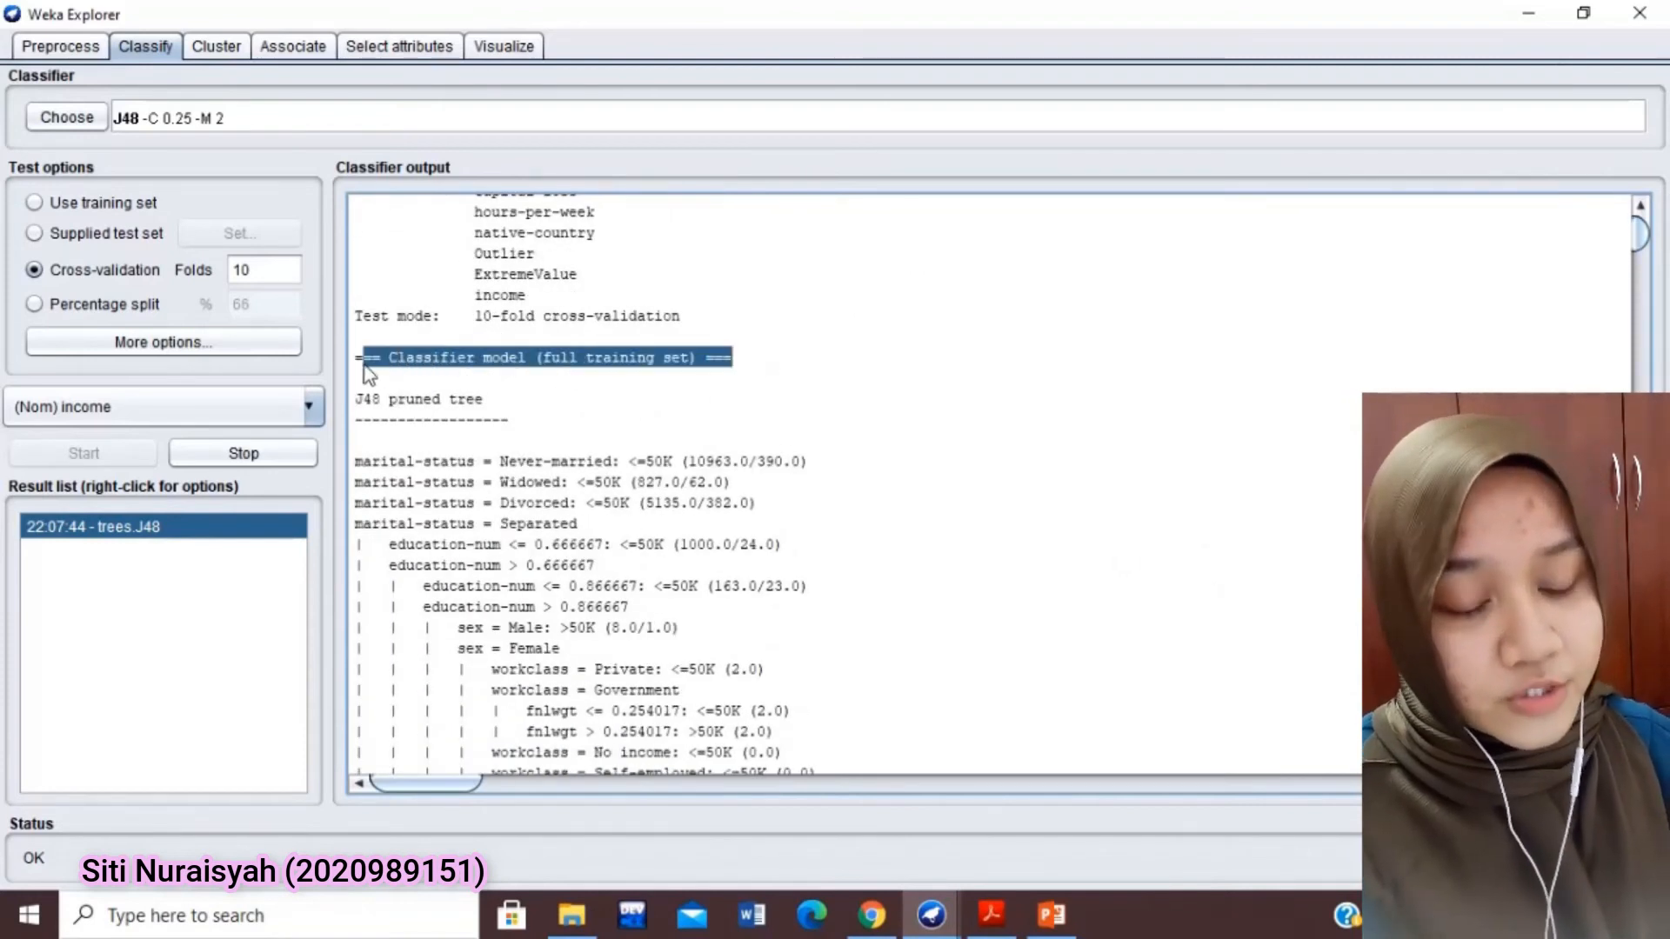
left_click_drag(1636, 244, 1637, 251)
left_click_drag(357, 395, 614, 405)
left_click_drag(353, 435, 596, 451)
left_click_drag(354, 542, 668, 561)
left_click_drag(1646, 252, 1646, 761)
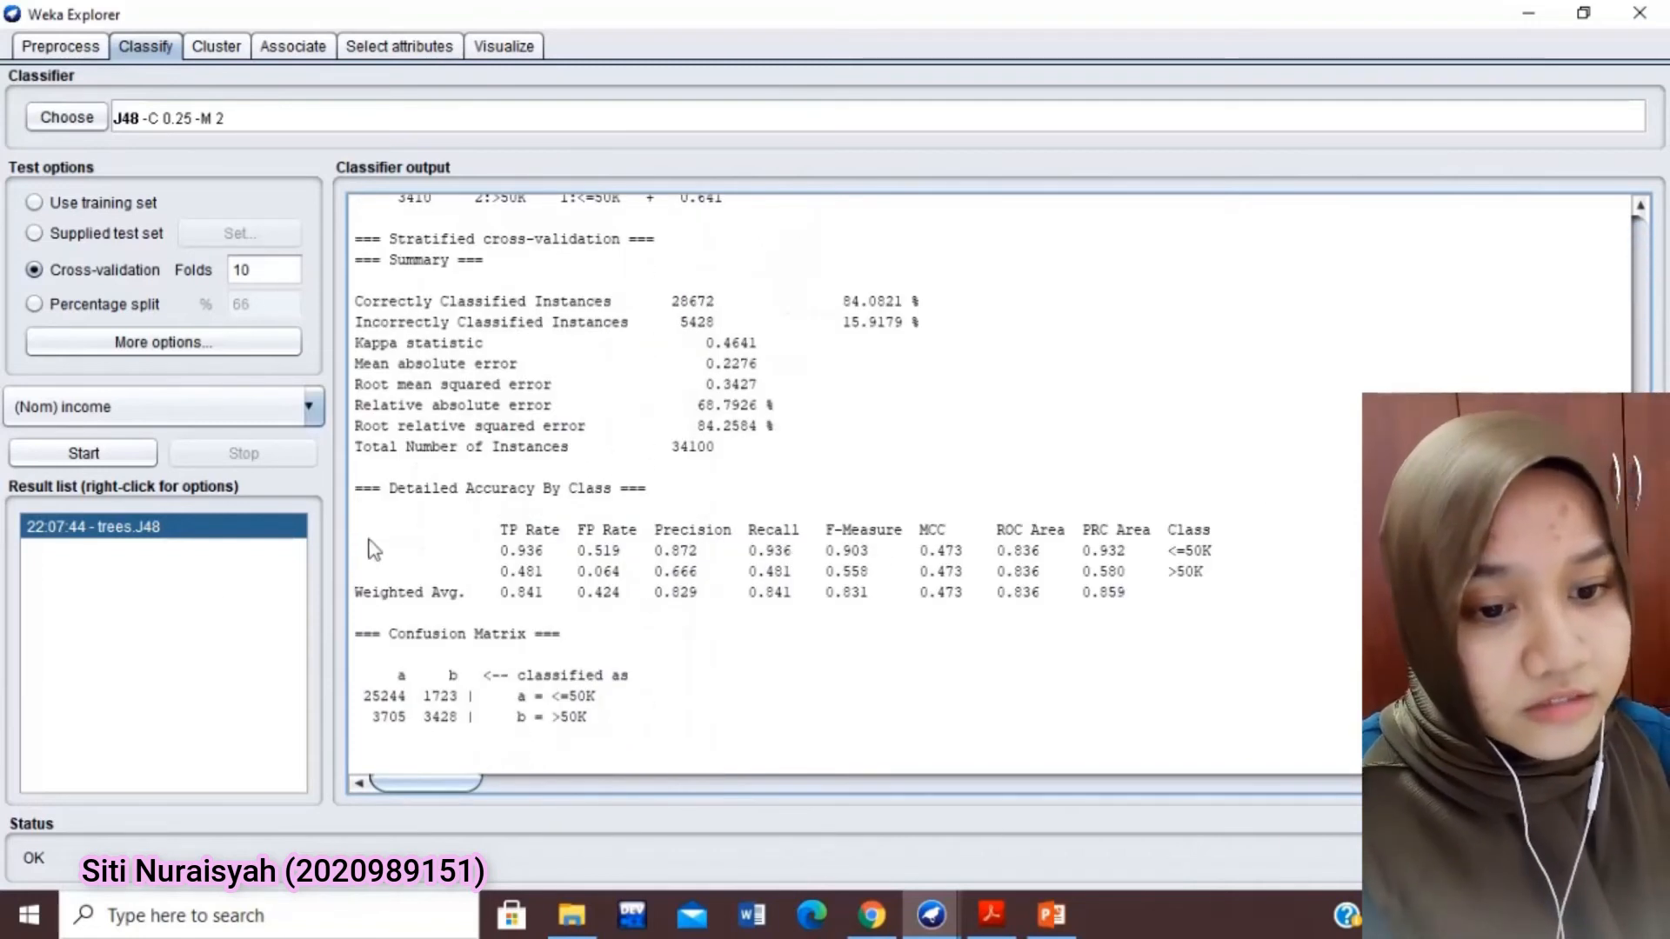
Run J48 with 20-fold cross-validation and compare its accuracy and confusion matrix with the 10-fold result
left_click(255, 271)
left_click_drag(255, 271, 225, 271)
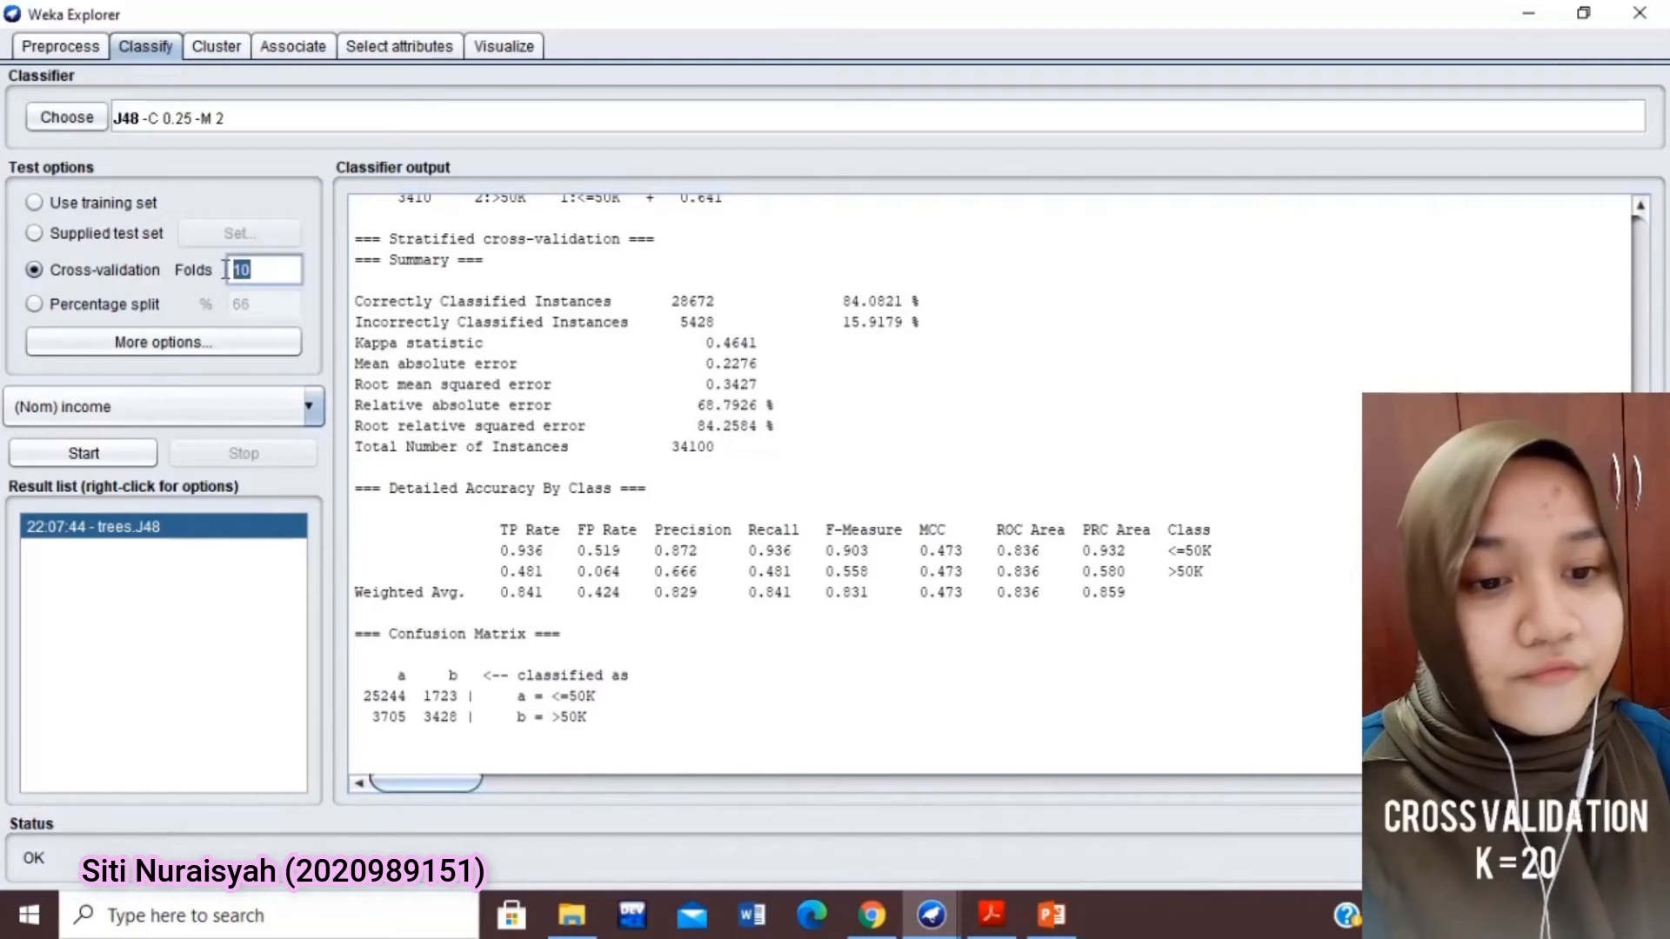
type("20")
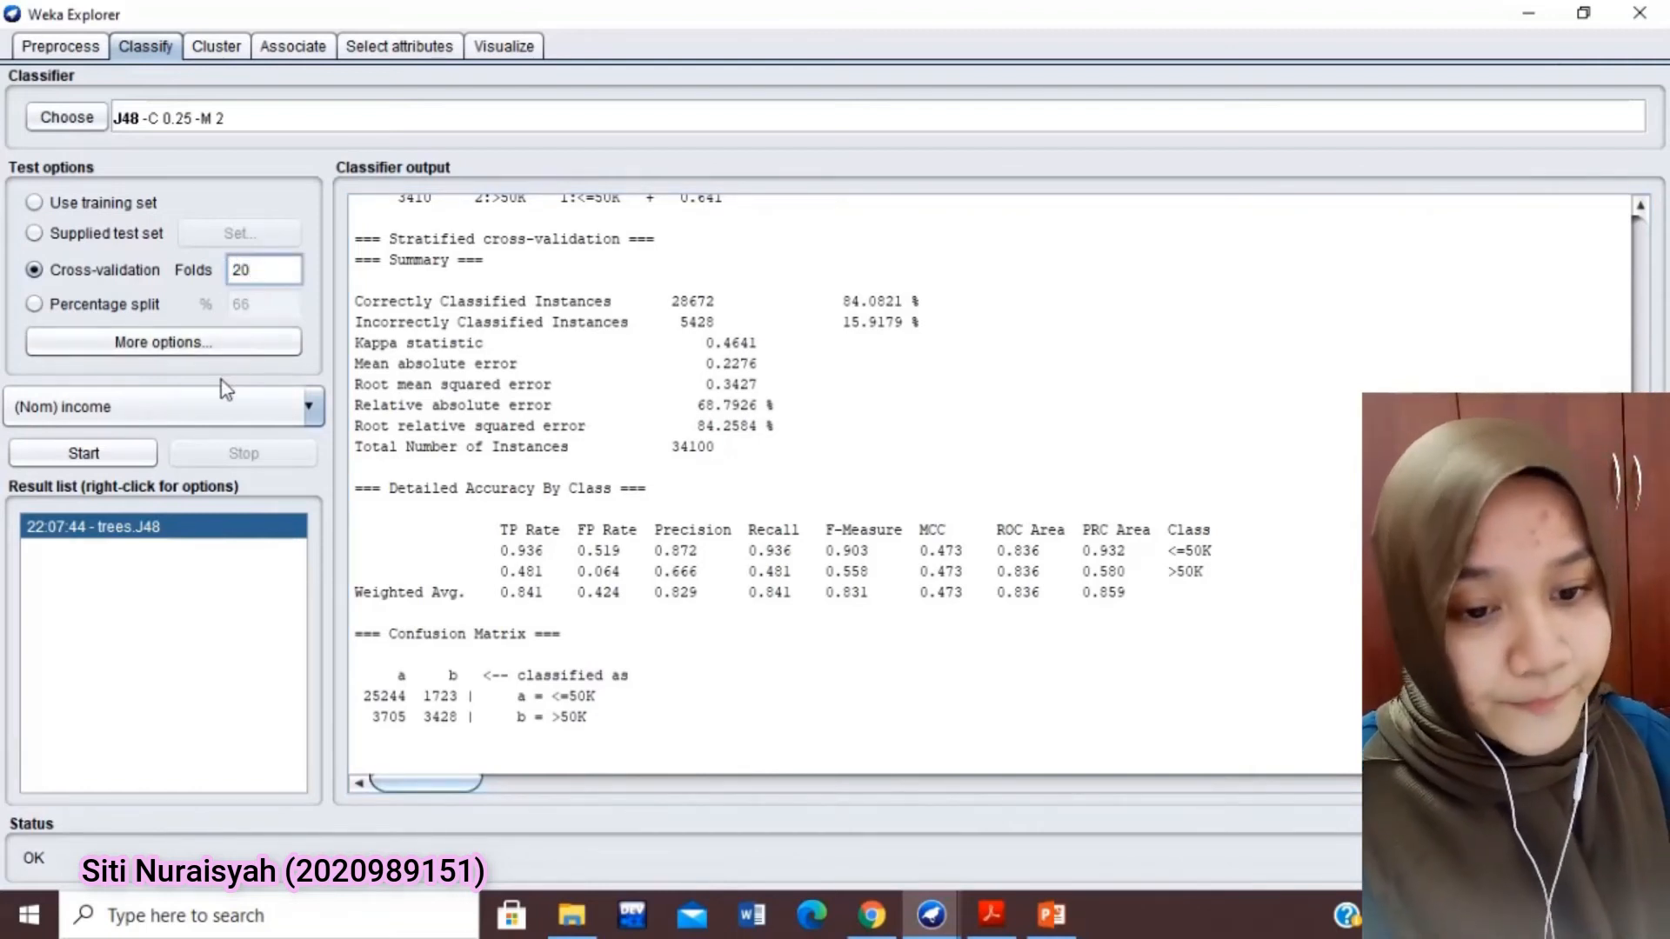
left_click(130, 454)
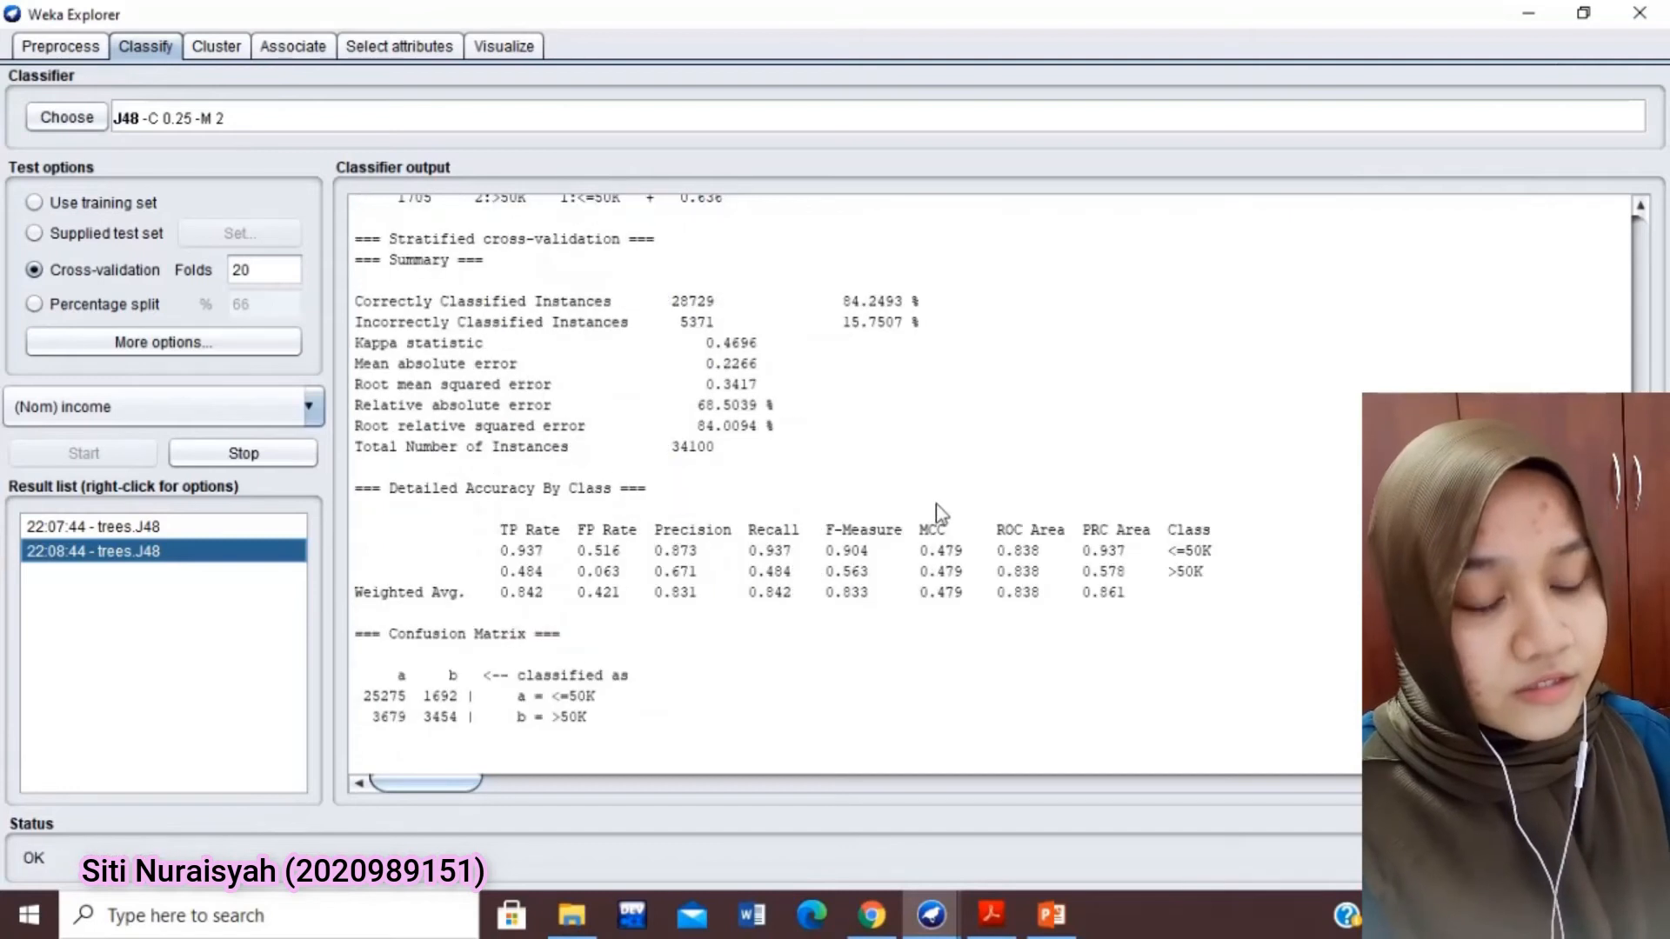
left_click_drag(941, 301, 842, 322)
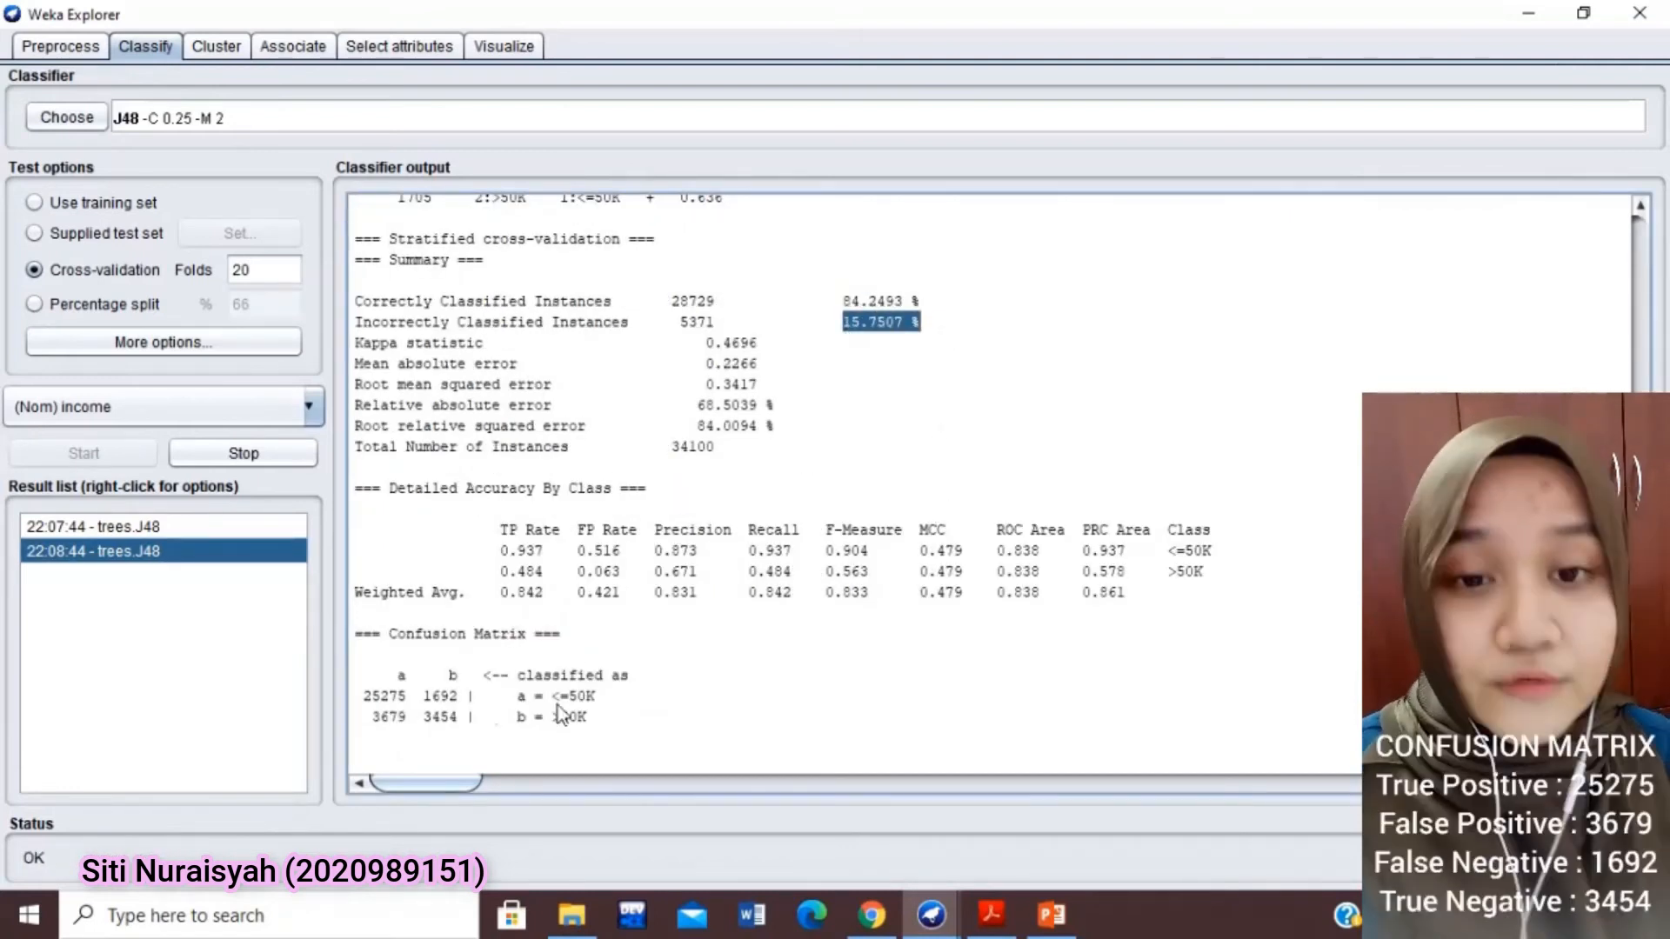
triple_click(357, 643)
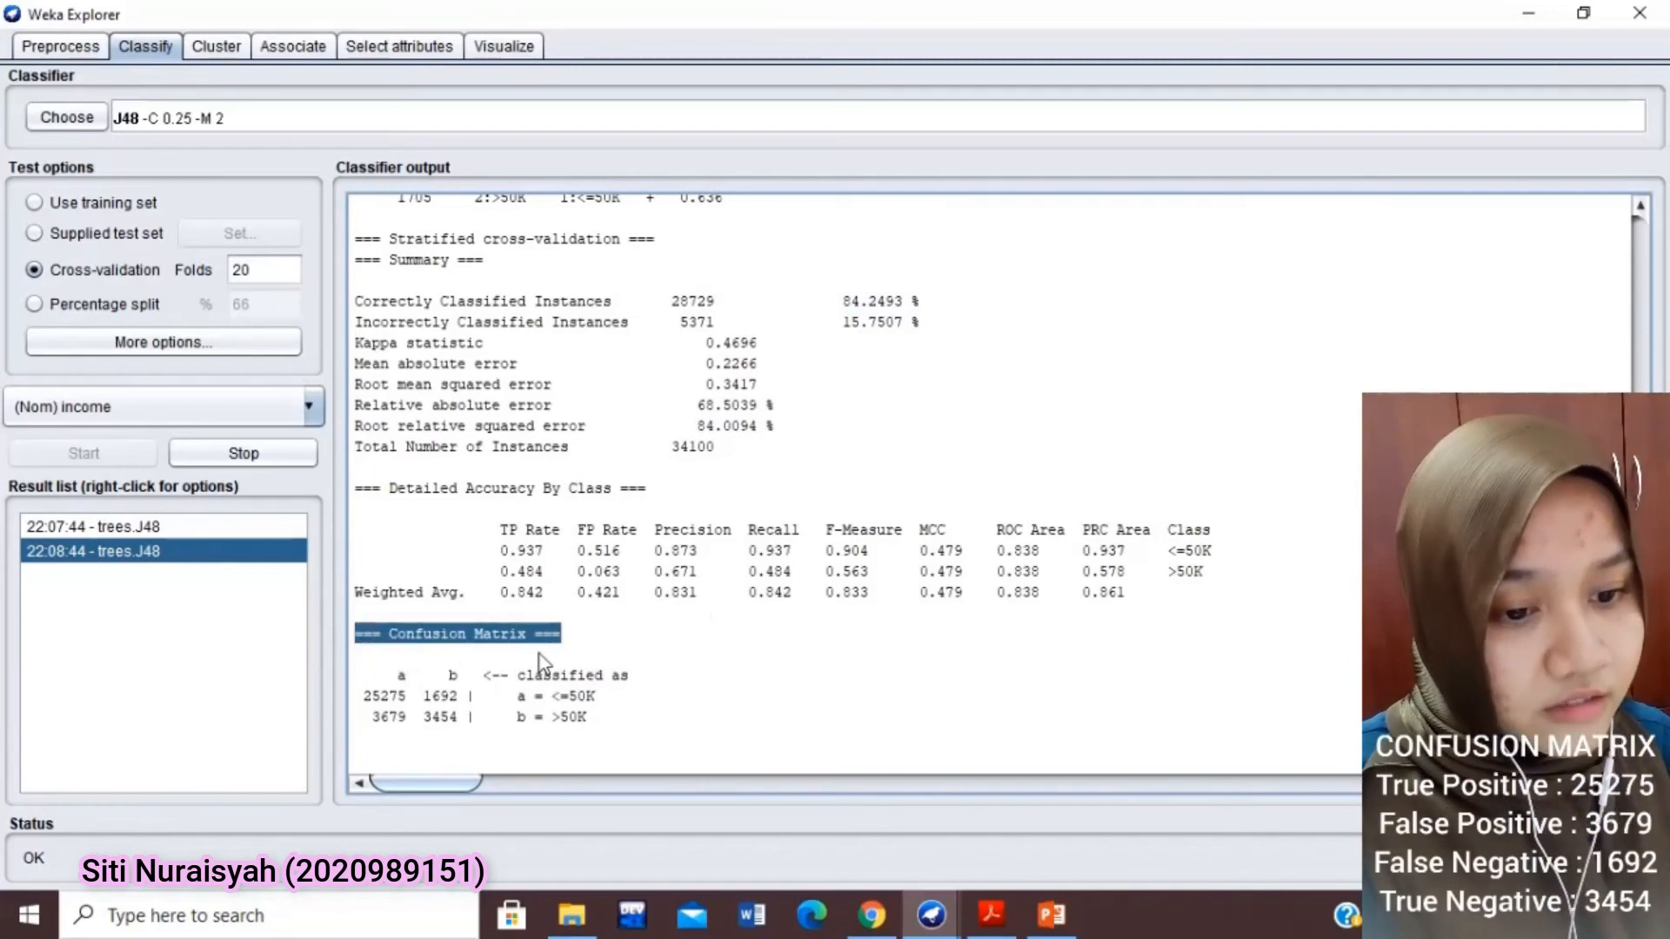
left_click(655, 662)
left_click(233, 527)
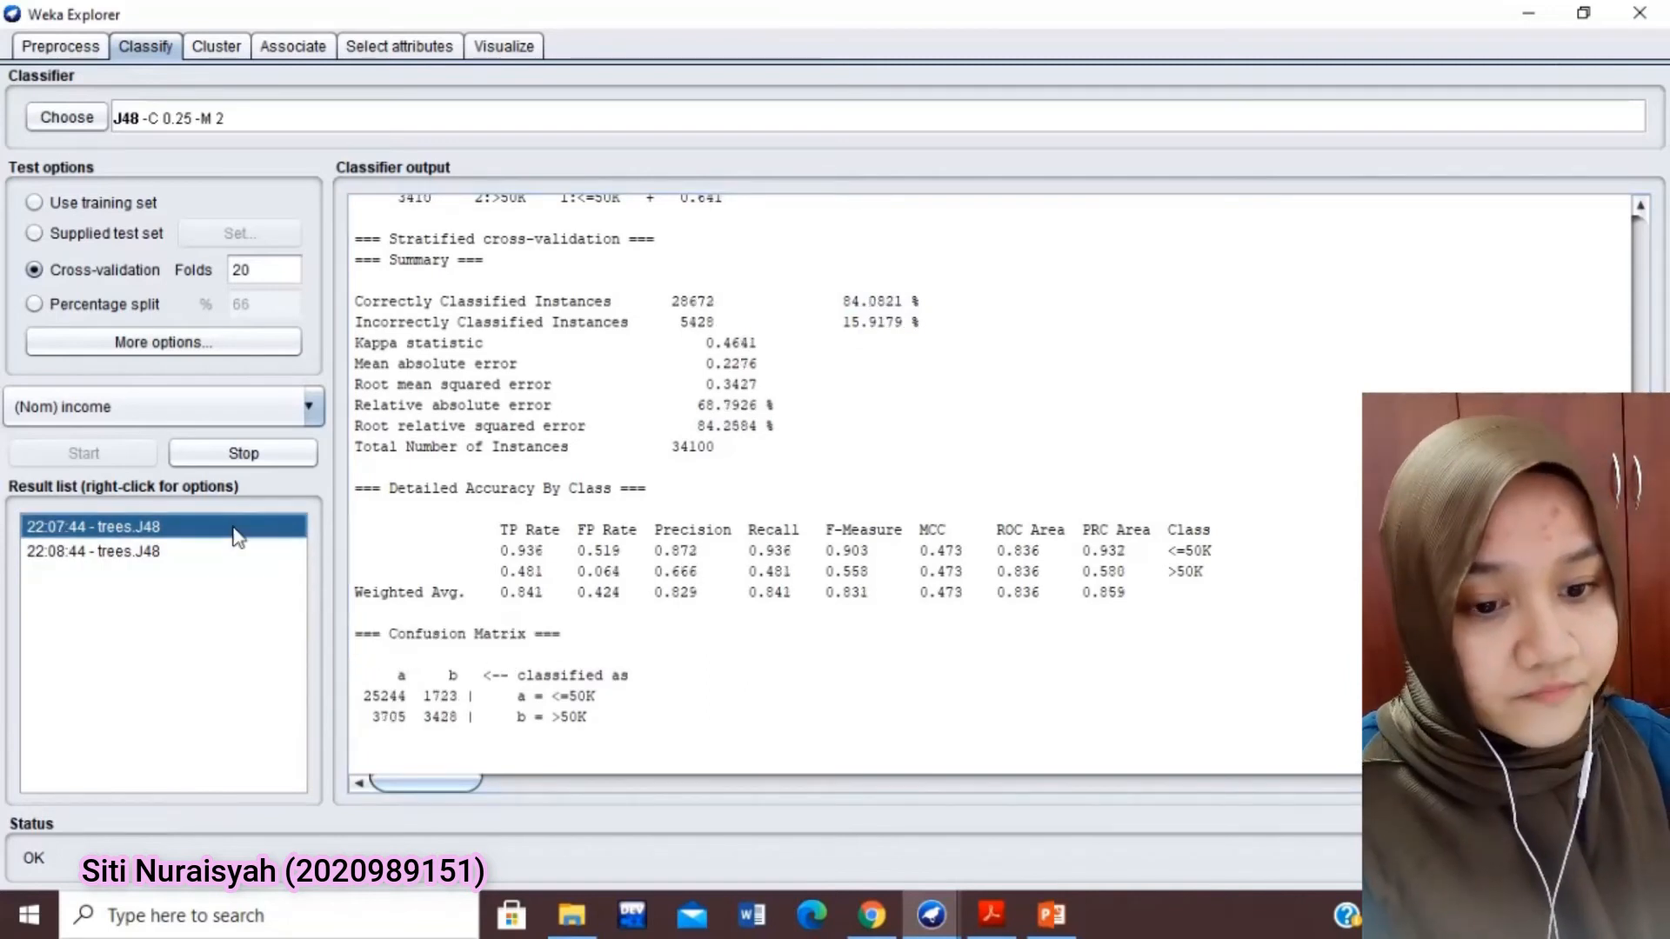
left_click(225, 549)
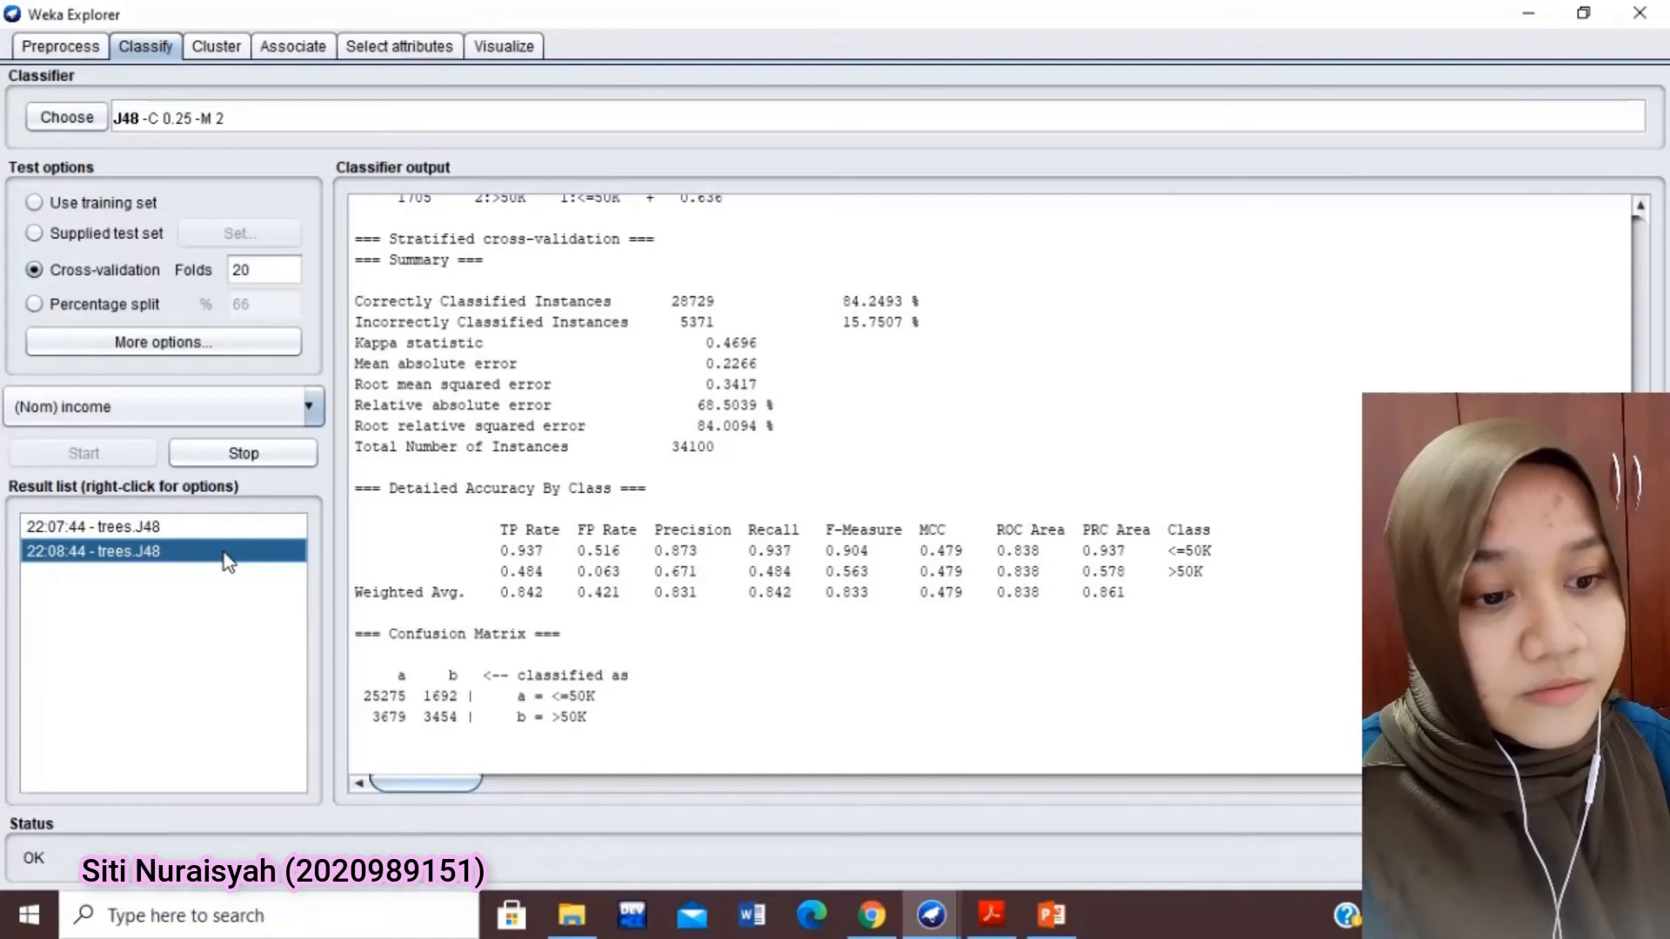
Run J48 with a 70% percentage split and review its accuracy, confusion matrix and pruned tree
left_click(102, 306)
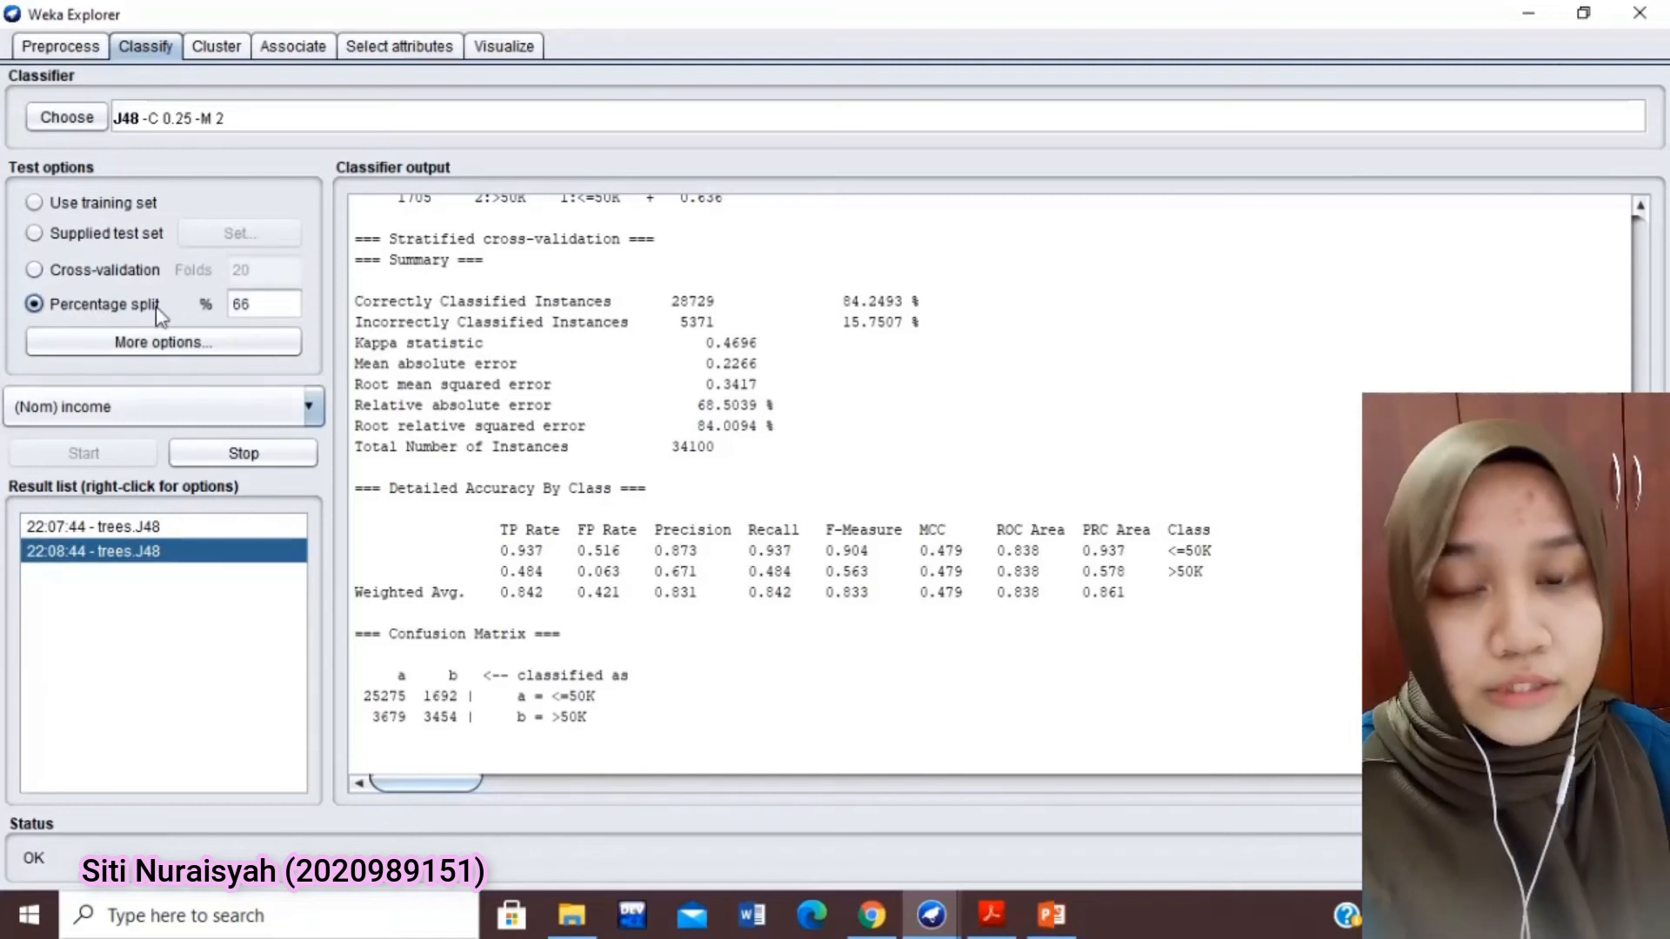
double_click(235, 305)
key("BackSpace")
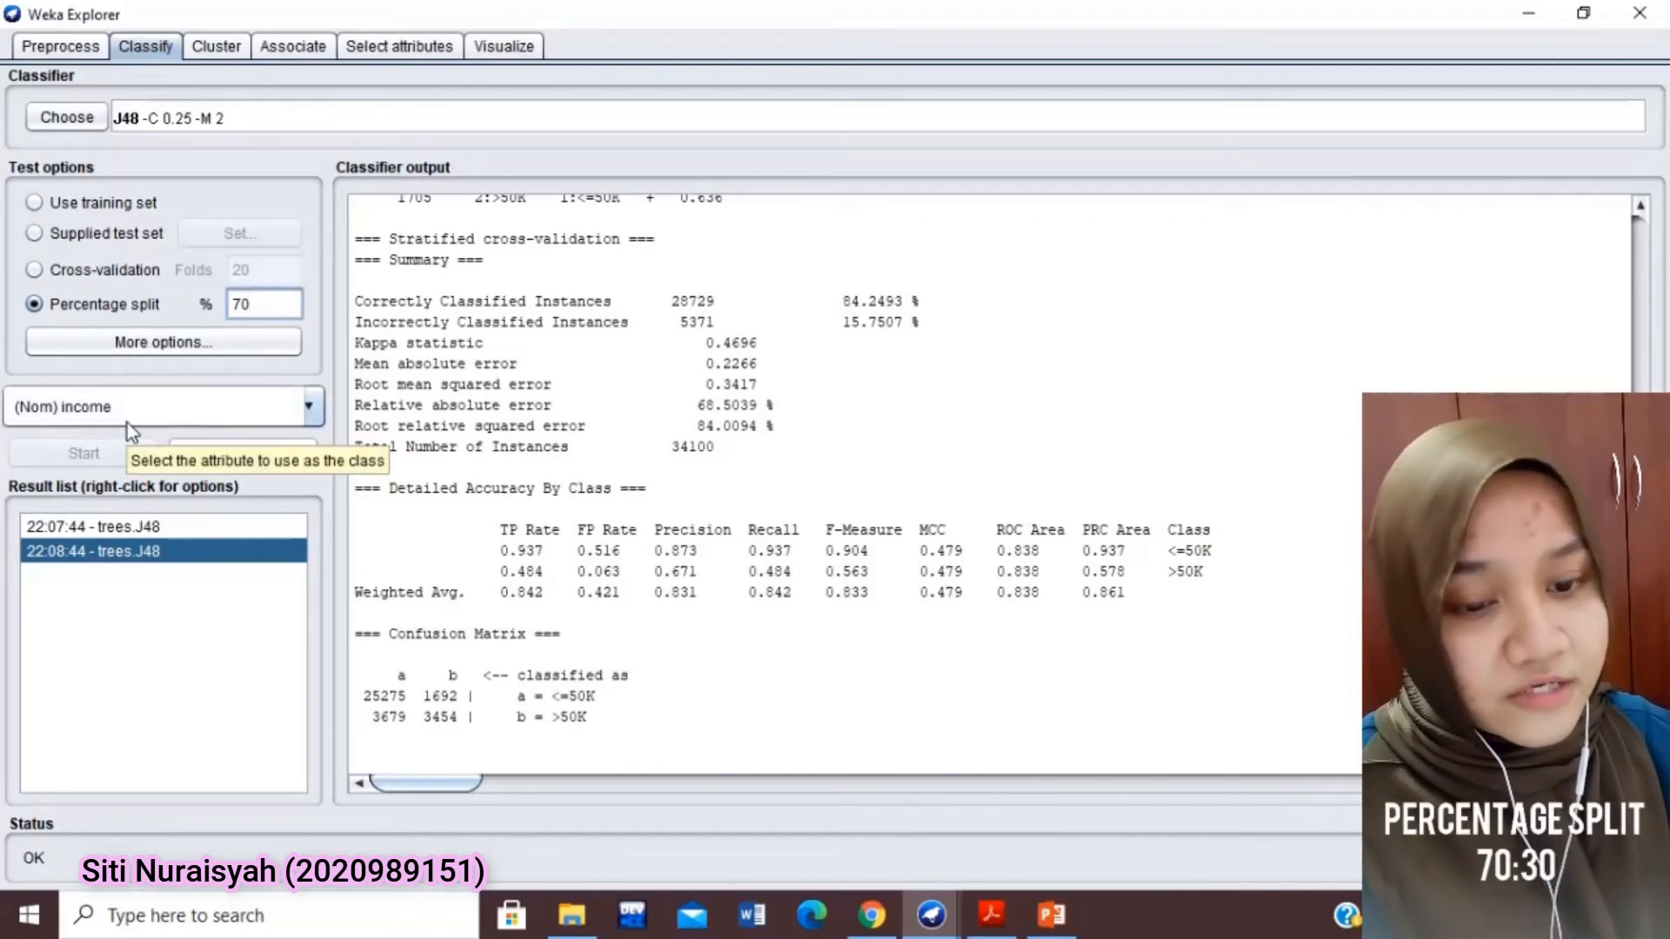
left_click(83, 453)
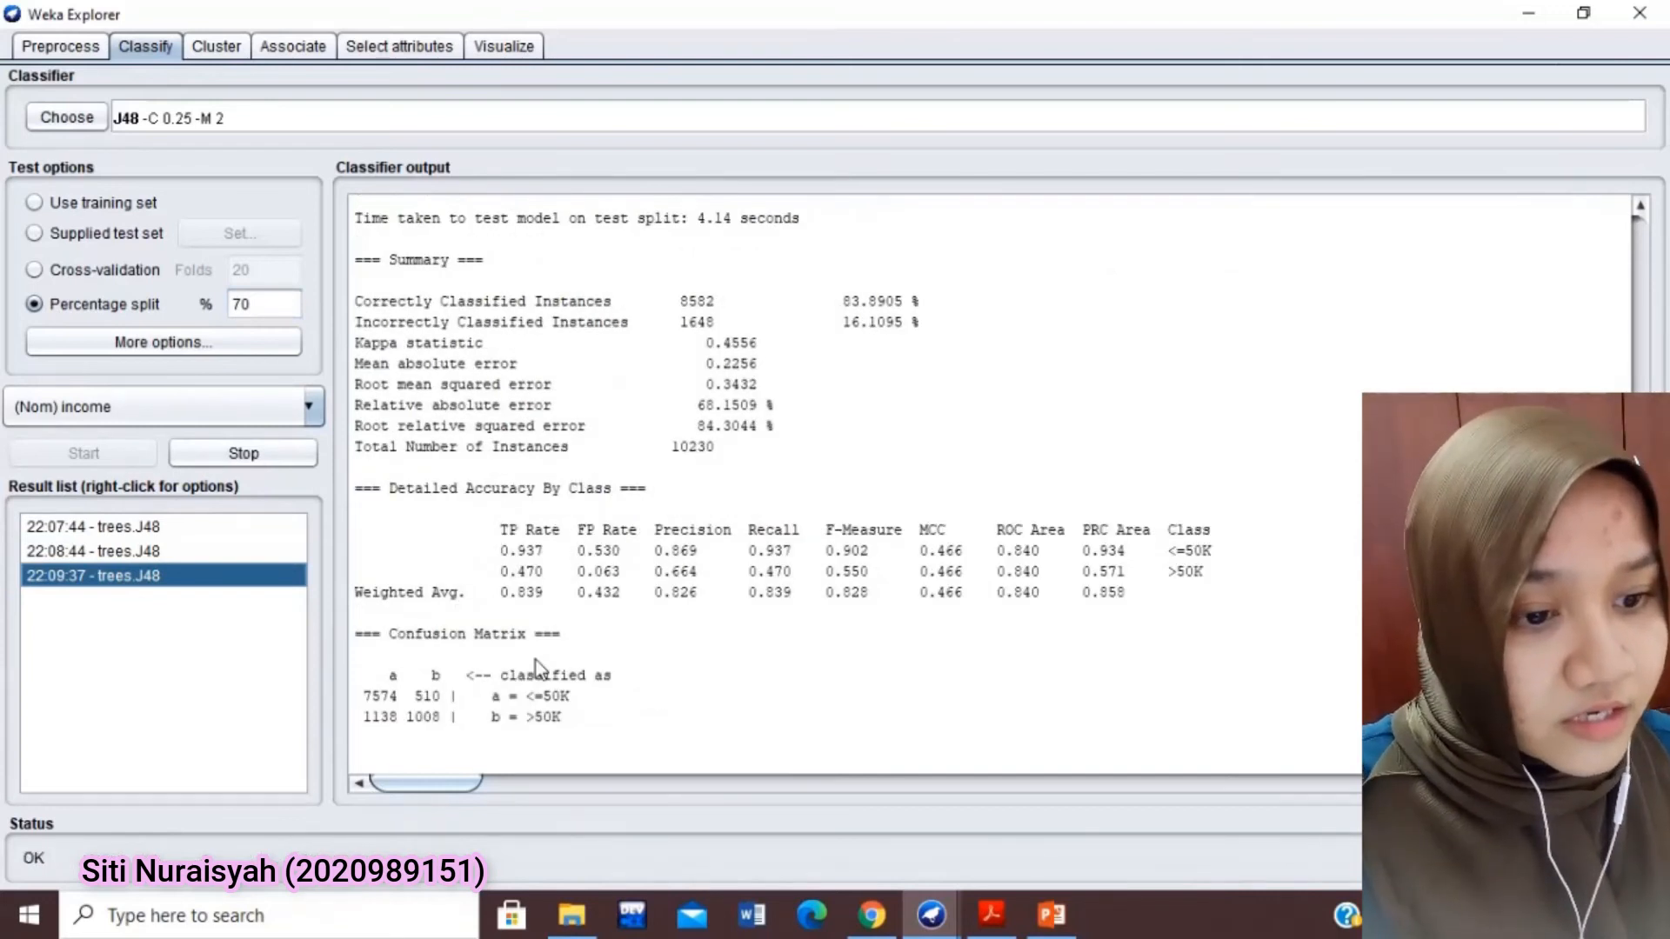
left_click_drag(922, 302, 833, 306)
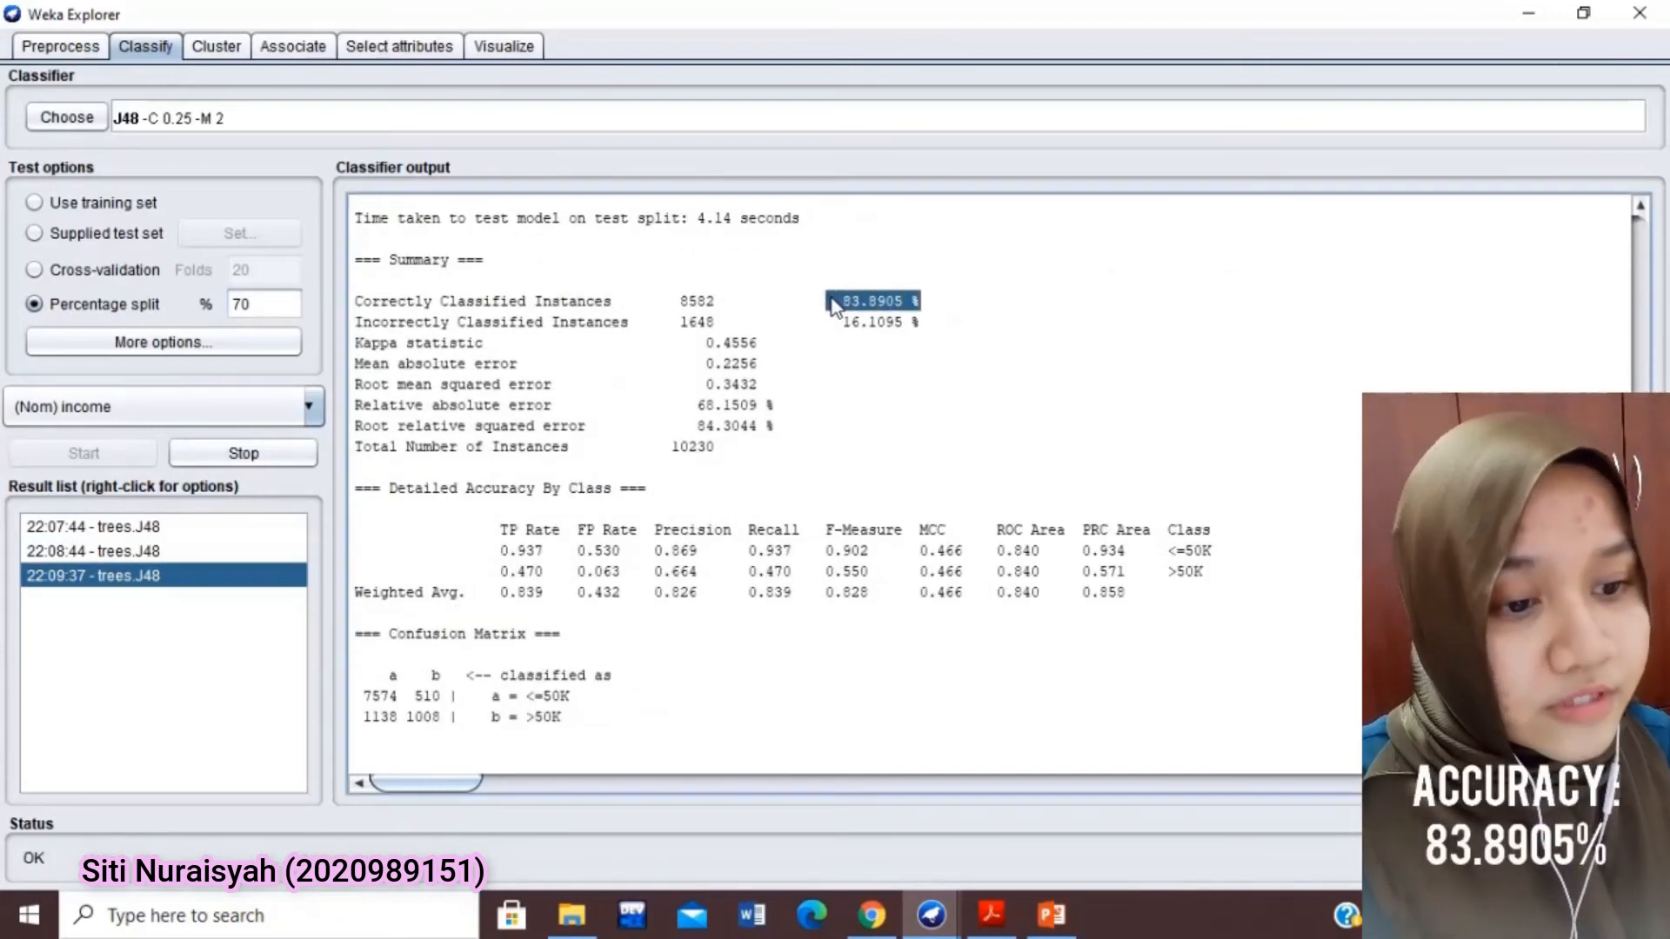
left_click_drag(936, 325, 840, 327)
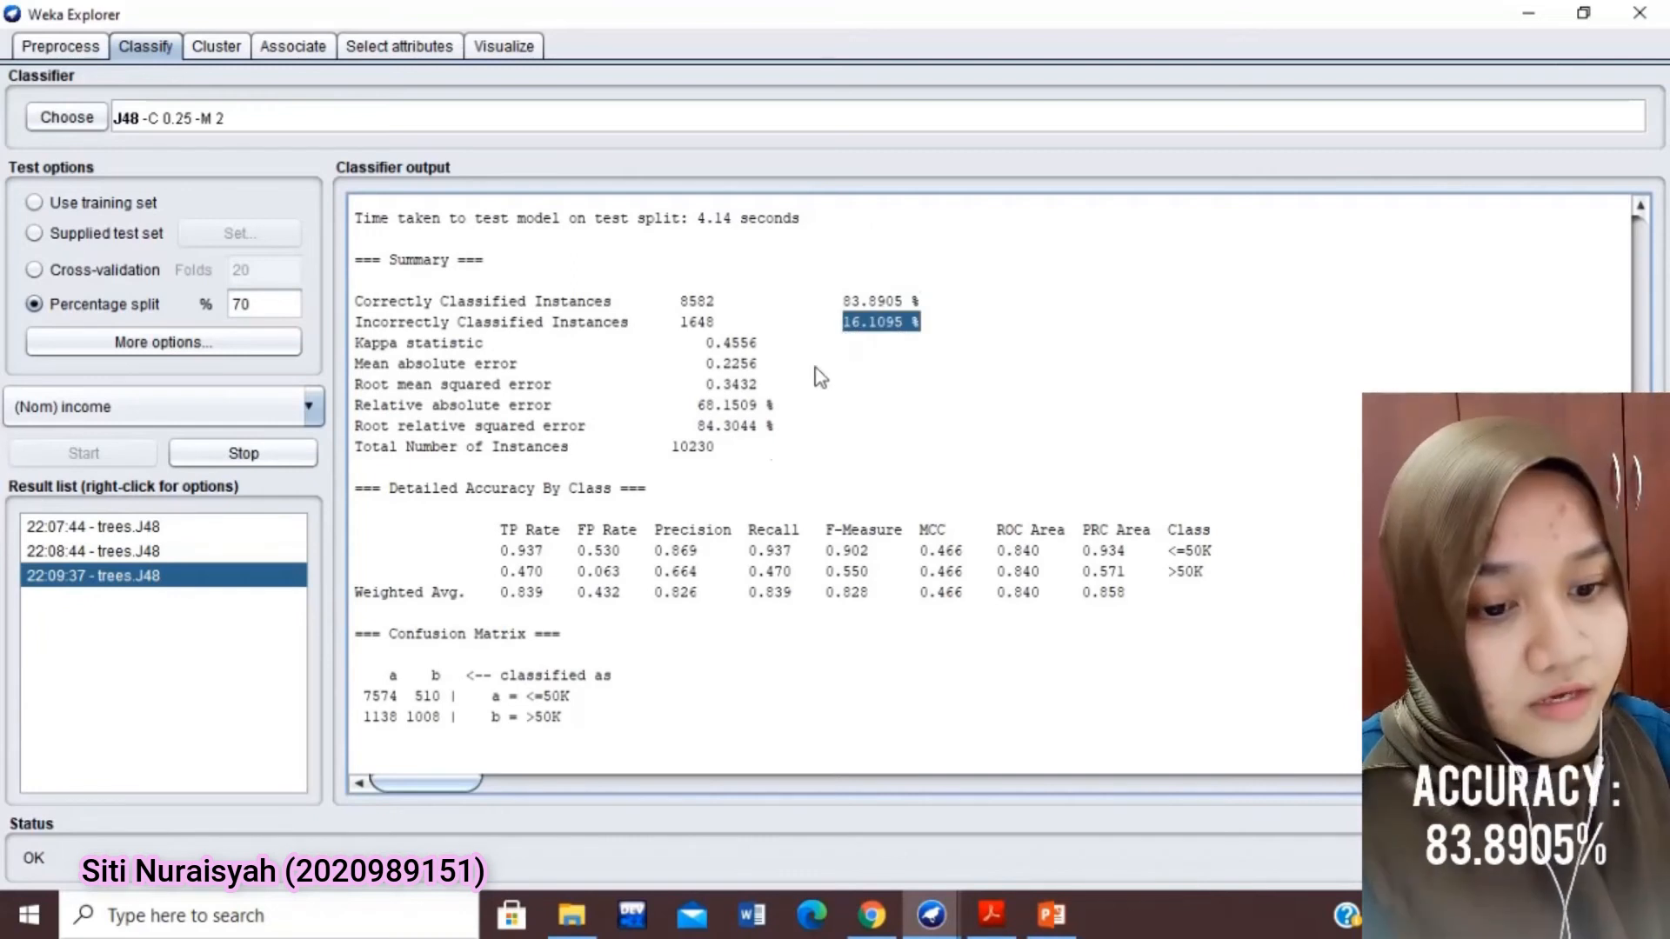
left_click(587, 643)
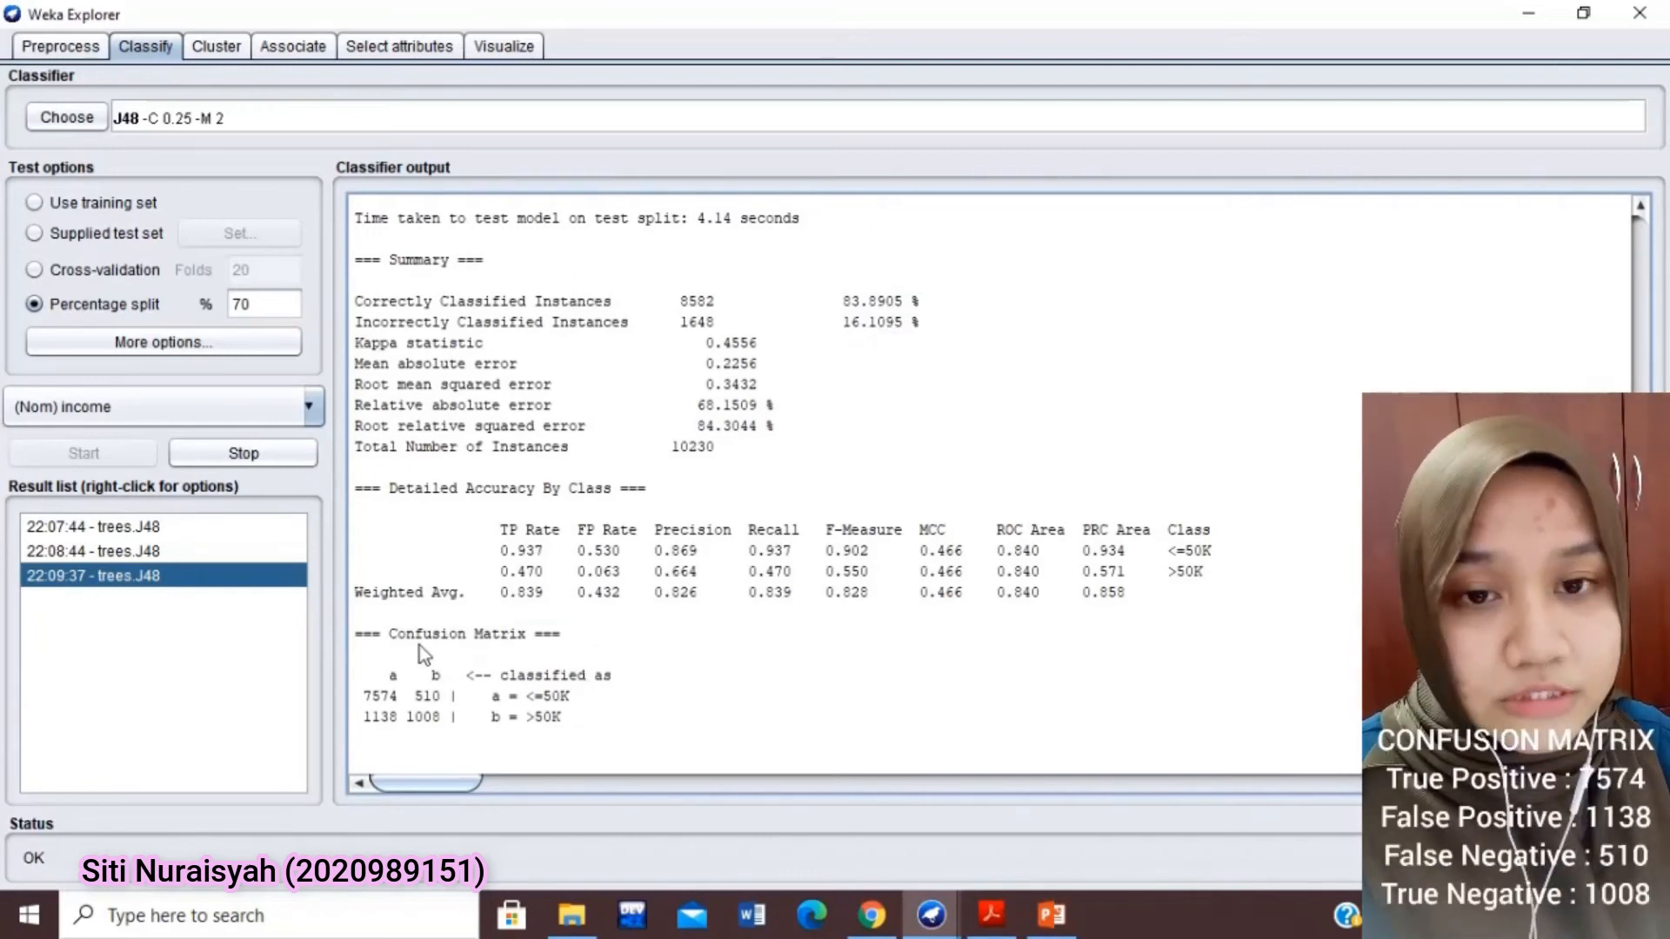
triple_click(348, 644)
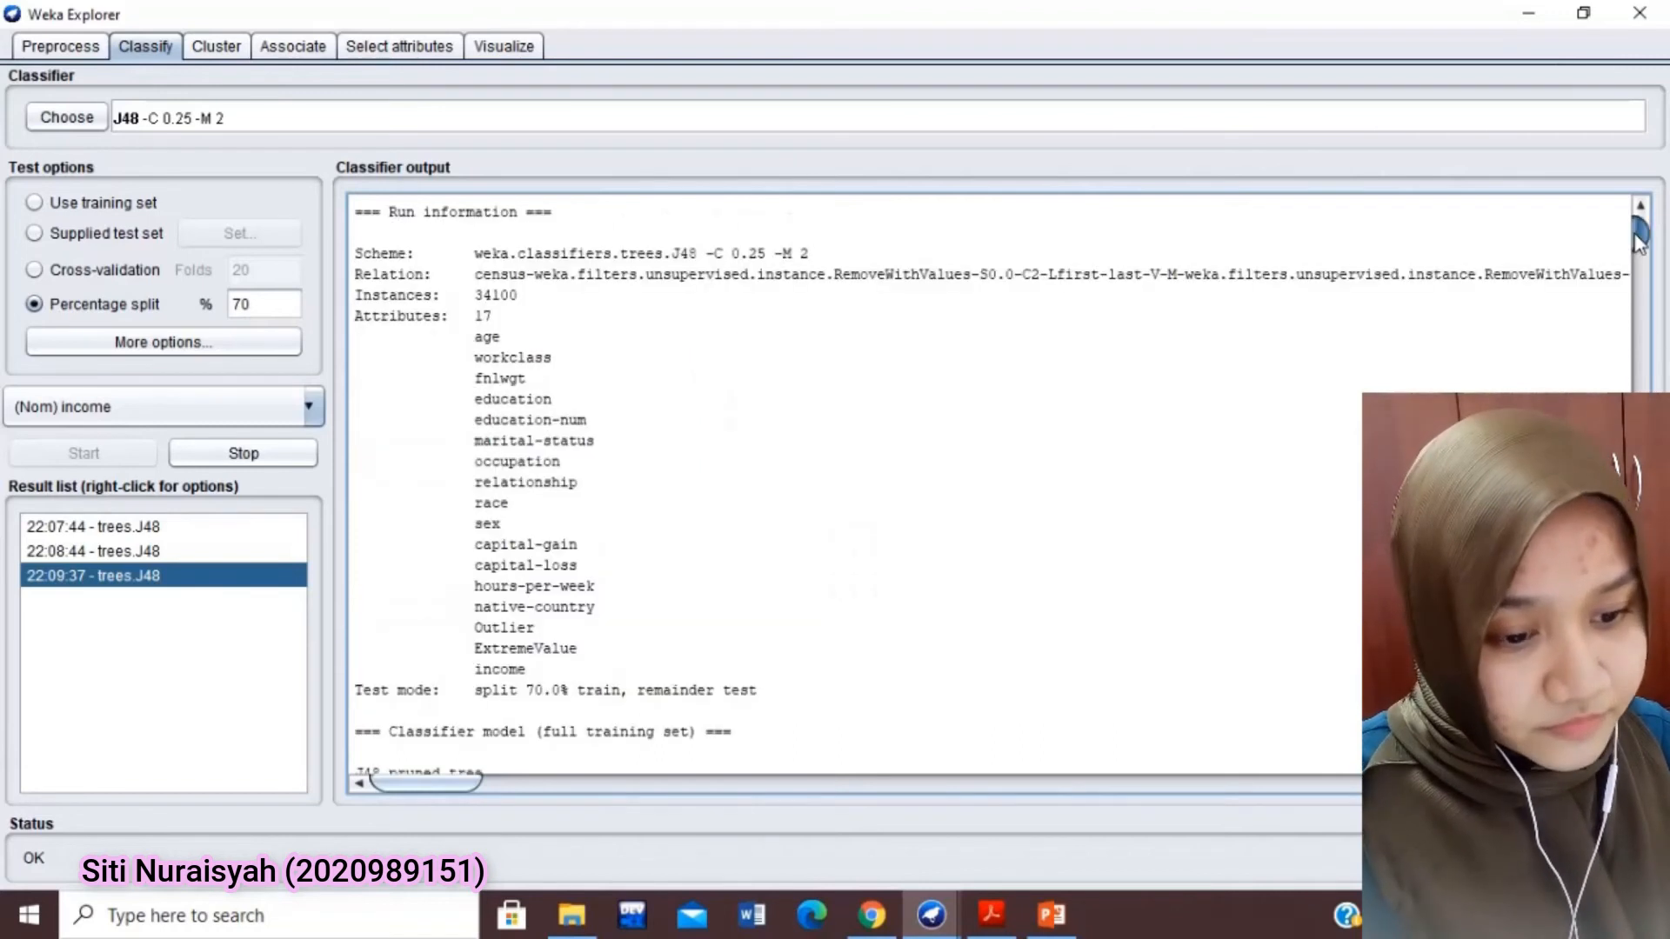
scroll(901, 675, "down", 9)
scroll(899, 675, "up", 3)
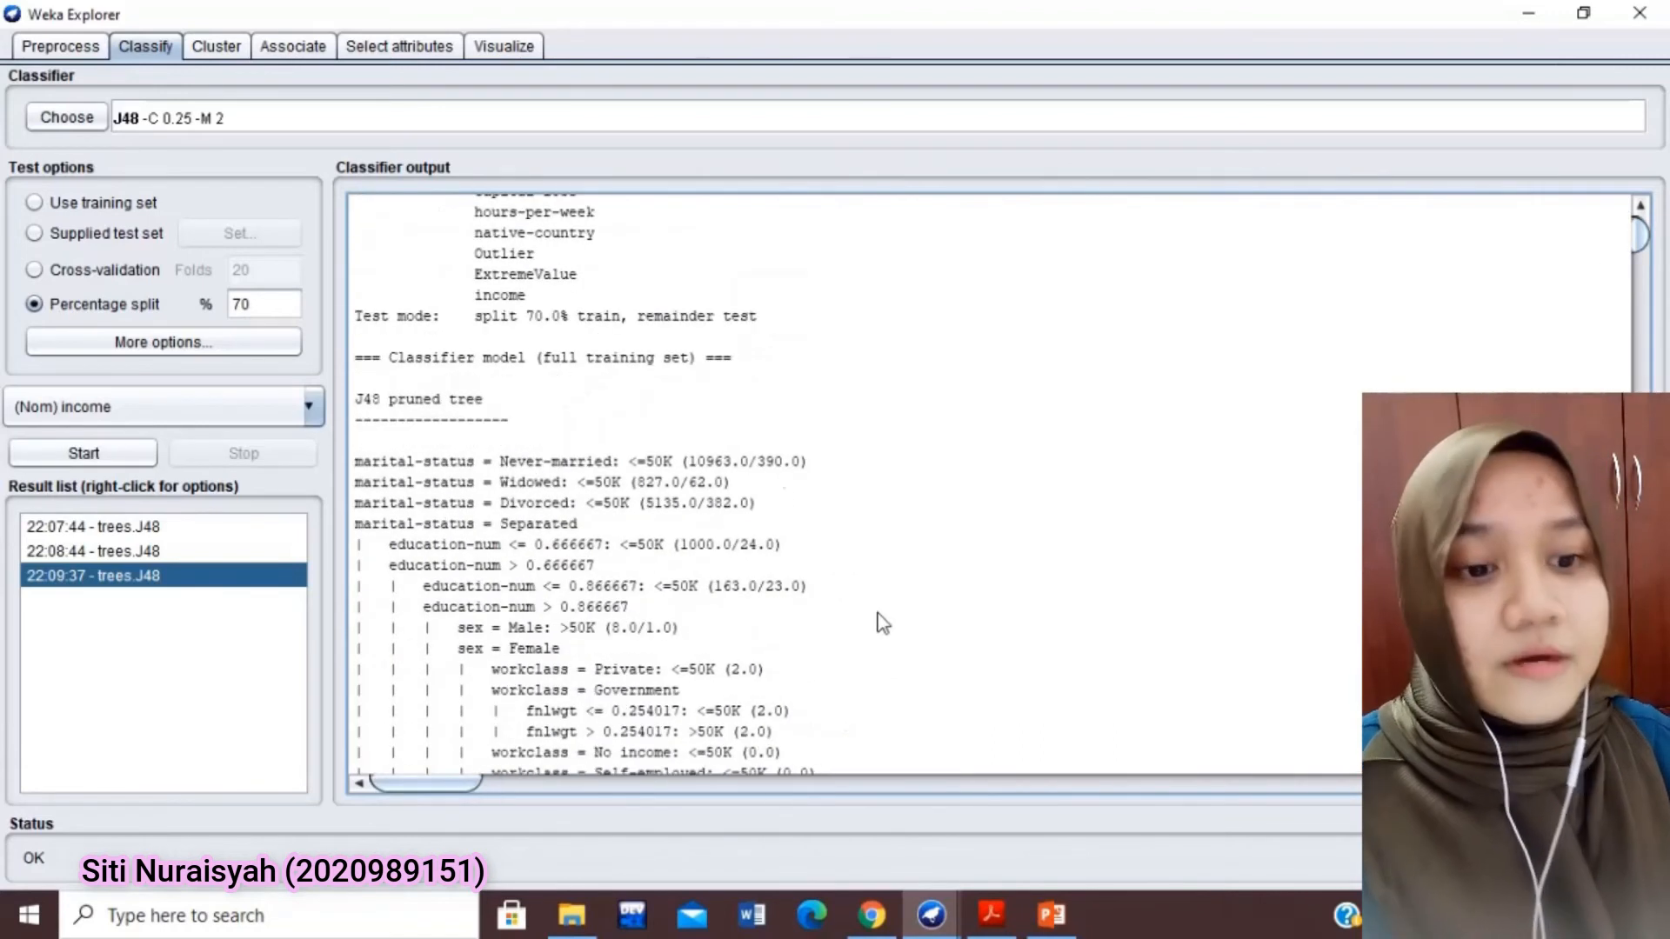
Examine the 70% split output: the classifier model heading, the predictions on the test split and the total number of instances
left_click_drag(355, 337, 729, 360)
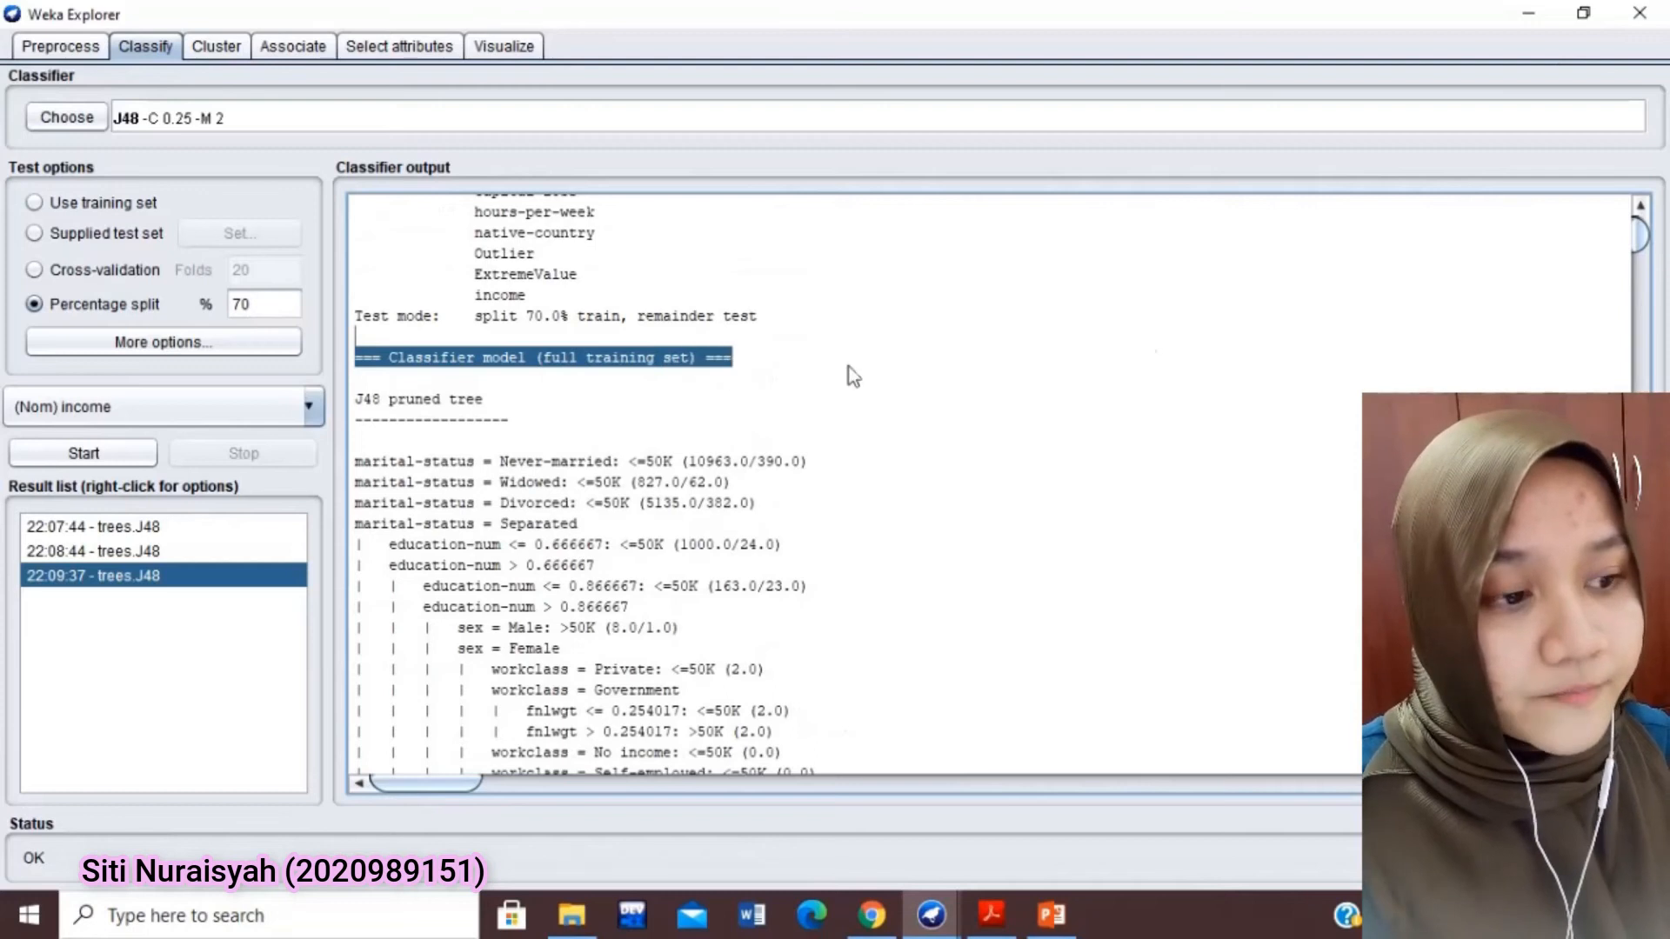
left_click_drag(1638, 240, 1638, 244)
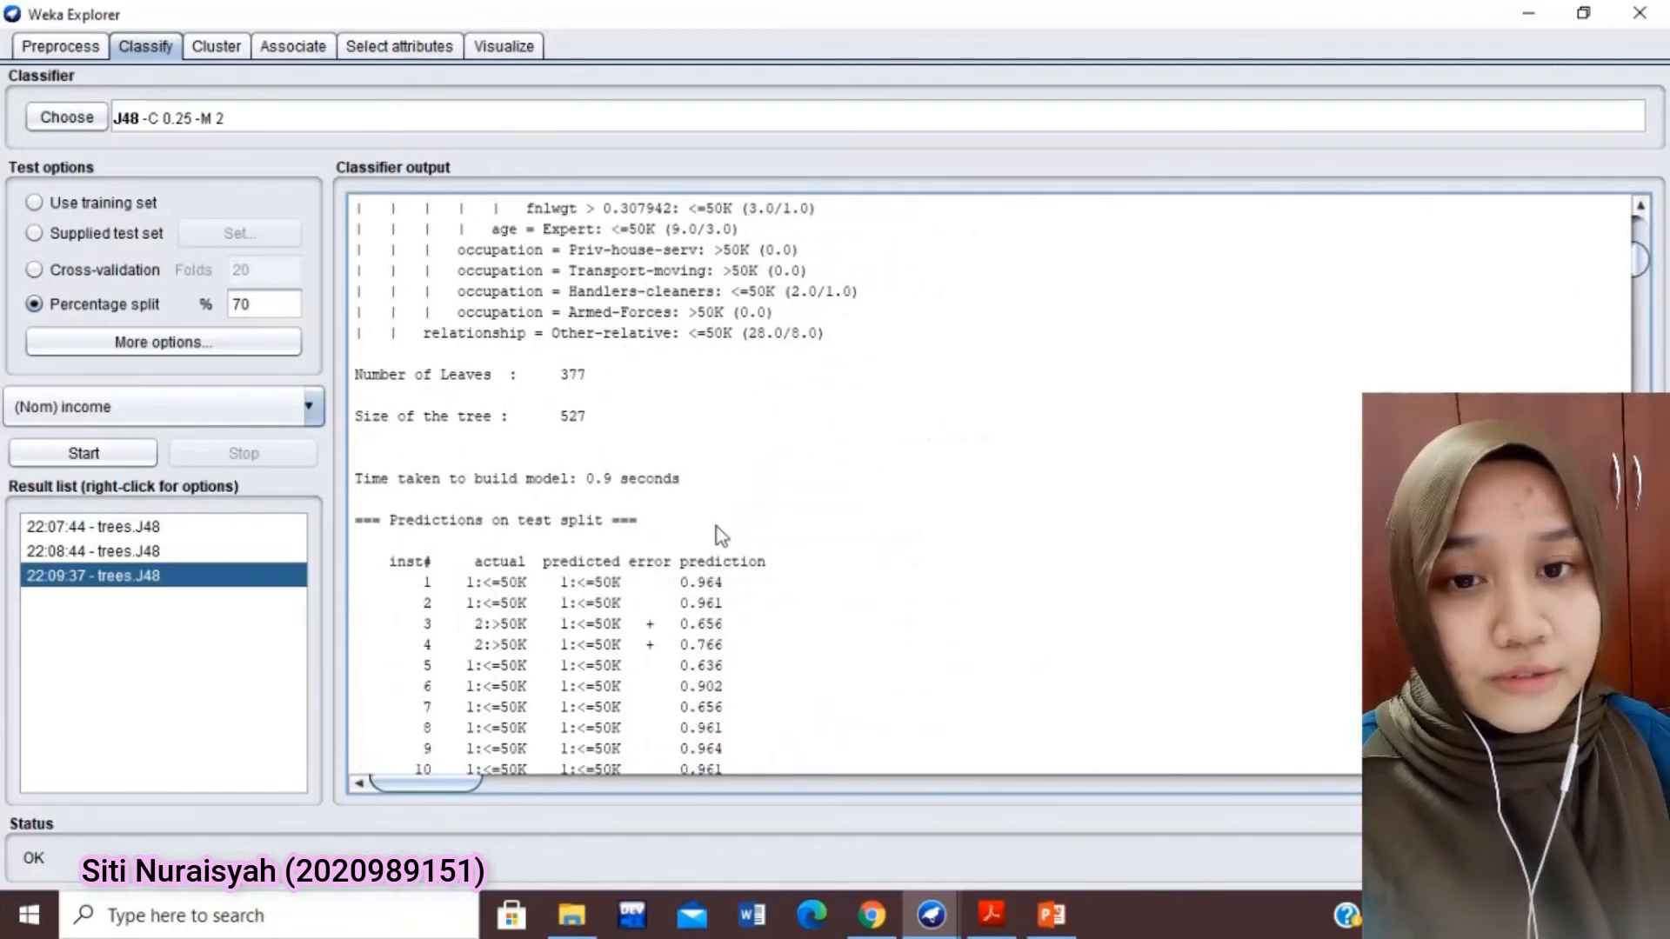
left_click_drag(649, 529, 341, 524)
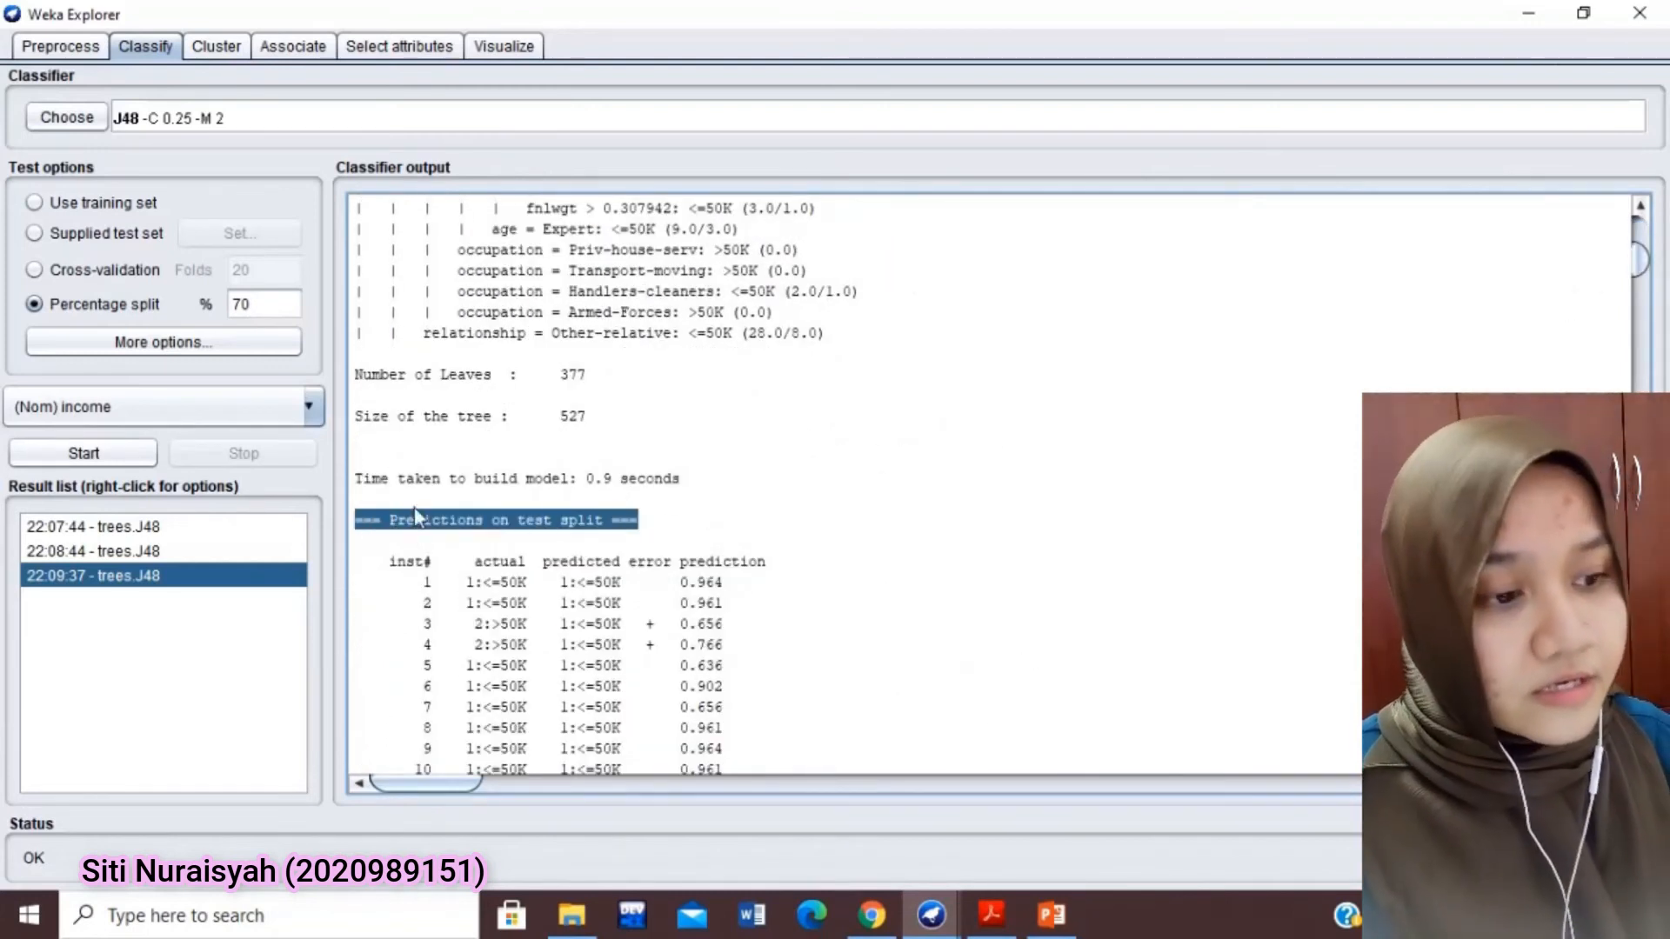
left_click_drag(1643, 265, 1647, 766)
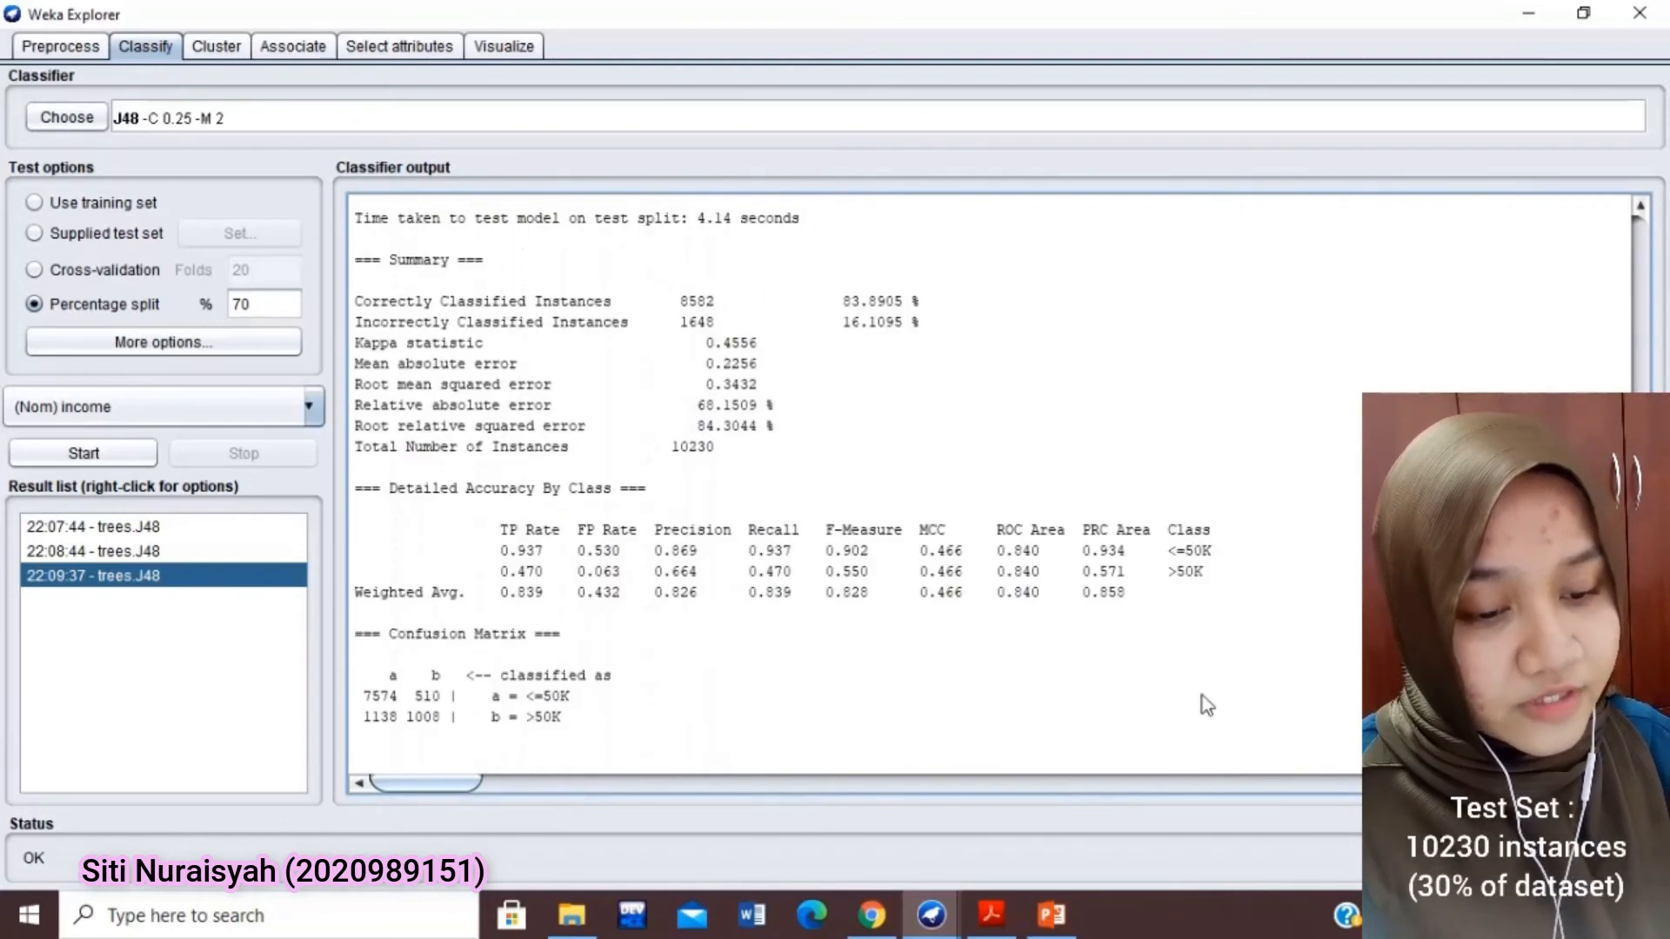
left_click_drag(724, 446, 343, 448)
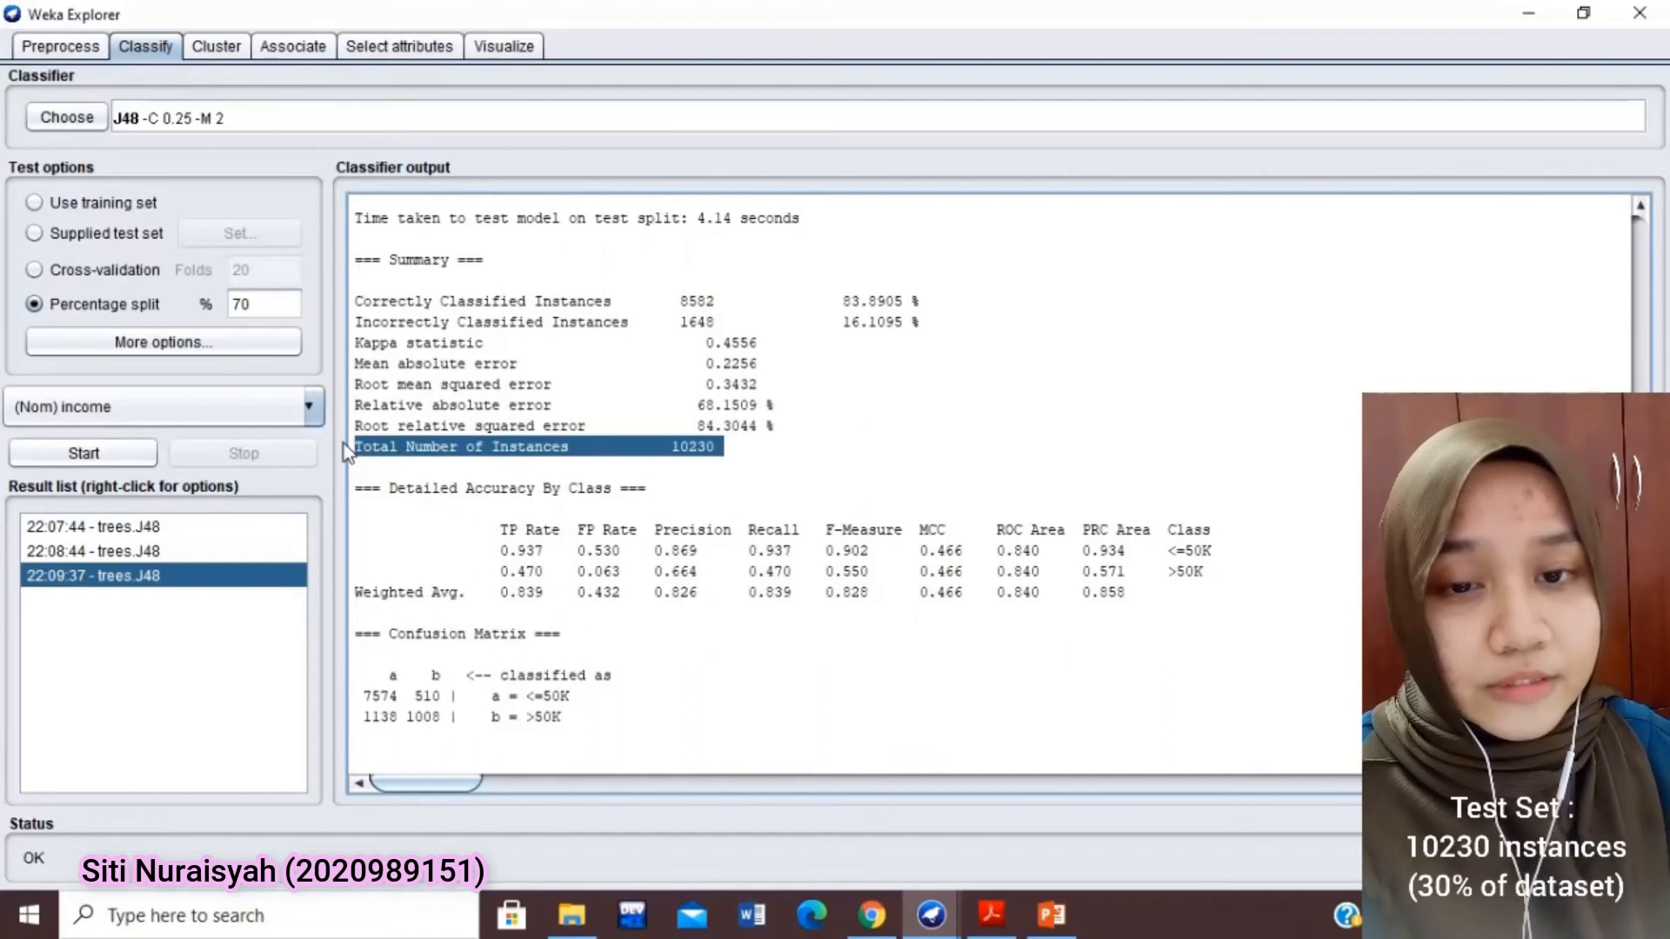
Run J48 with a 90% percentage split and review its accuracy, total number of instances and confusion matrix
left_click_drag(284, 303, 216, 302)
key("BackSpace")
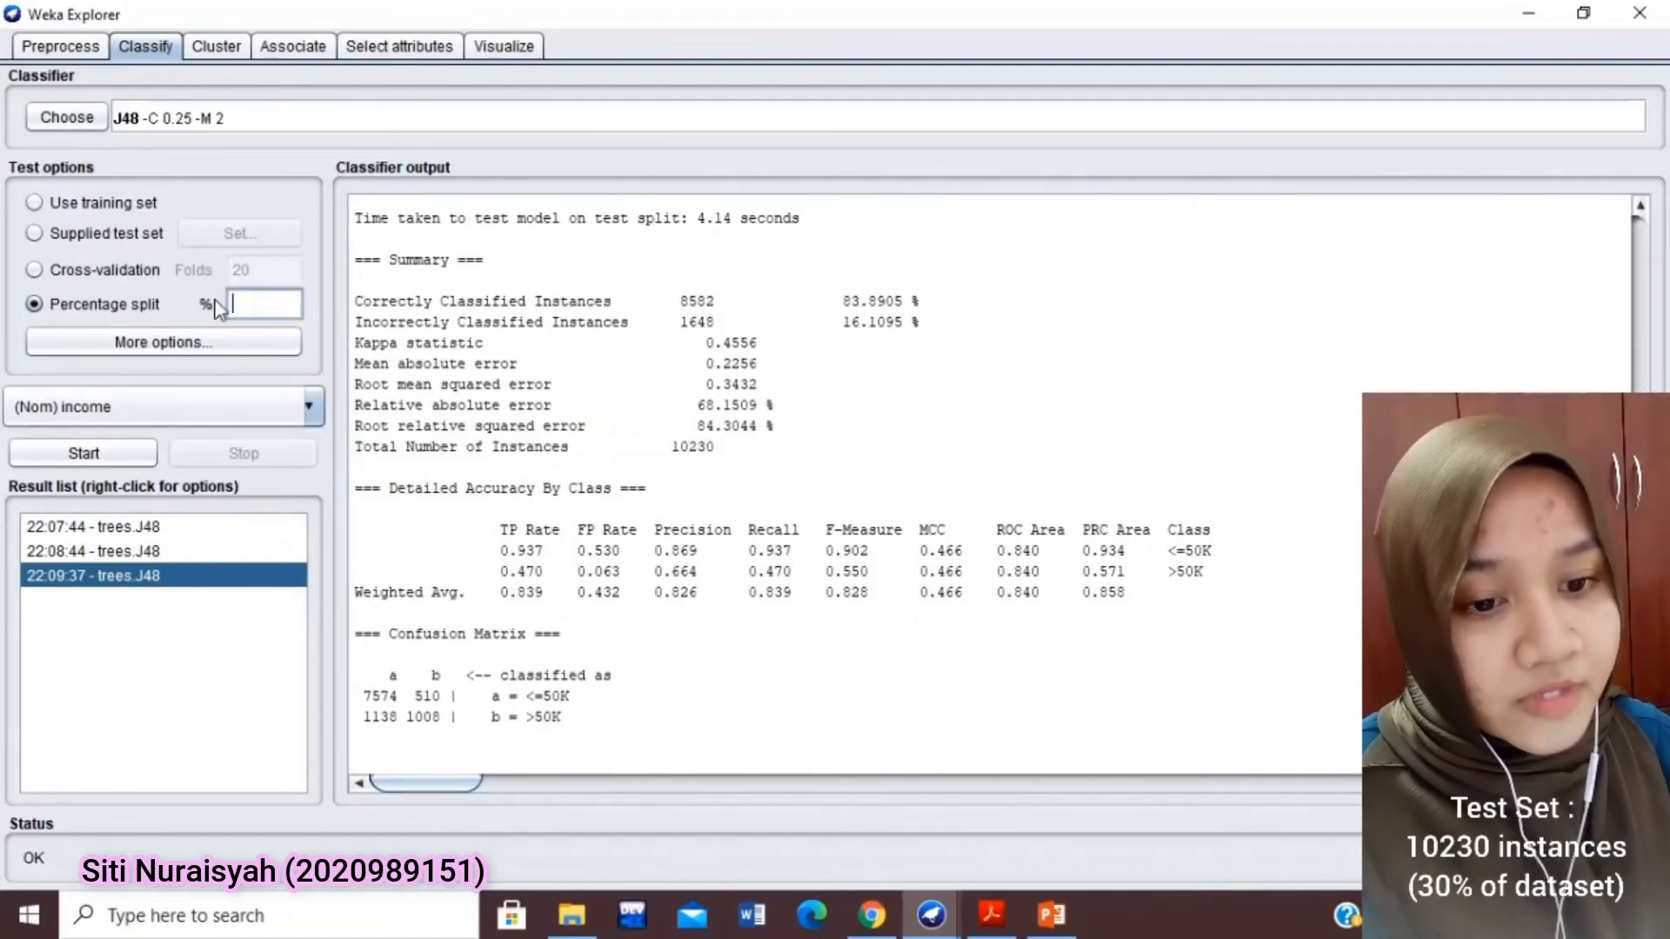
type("90")
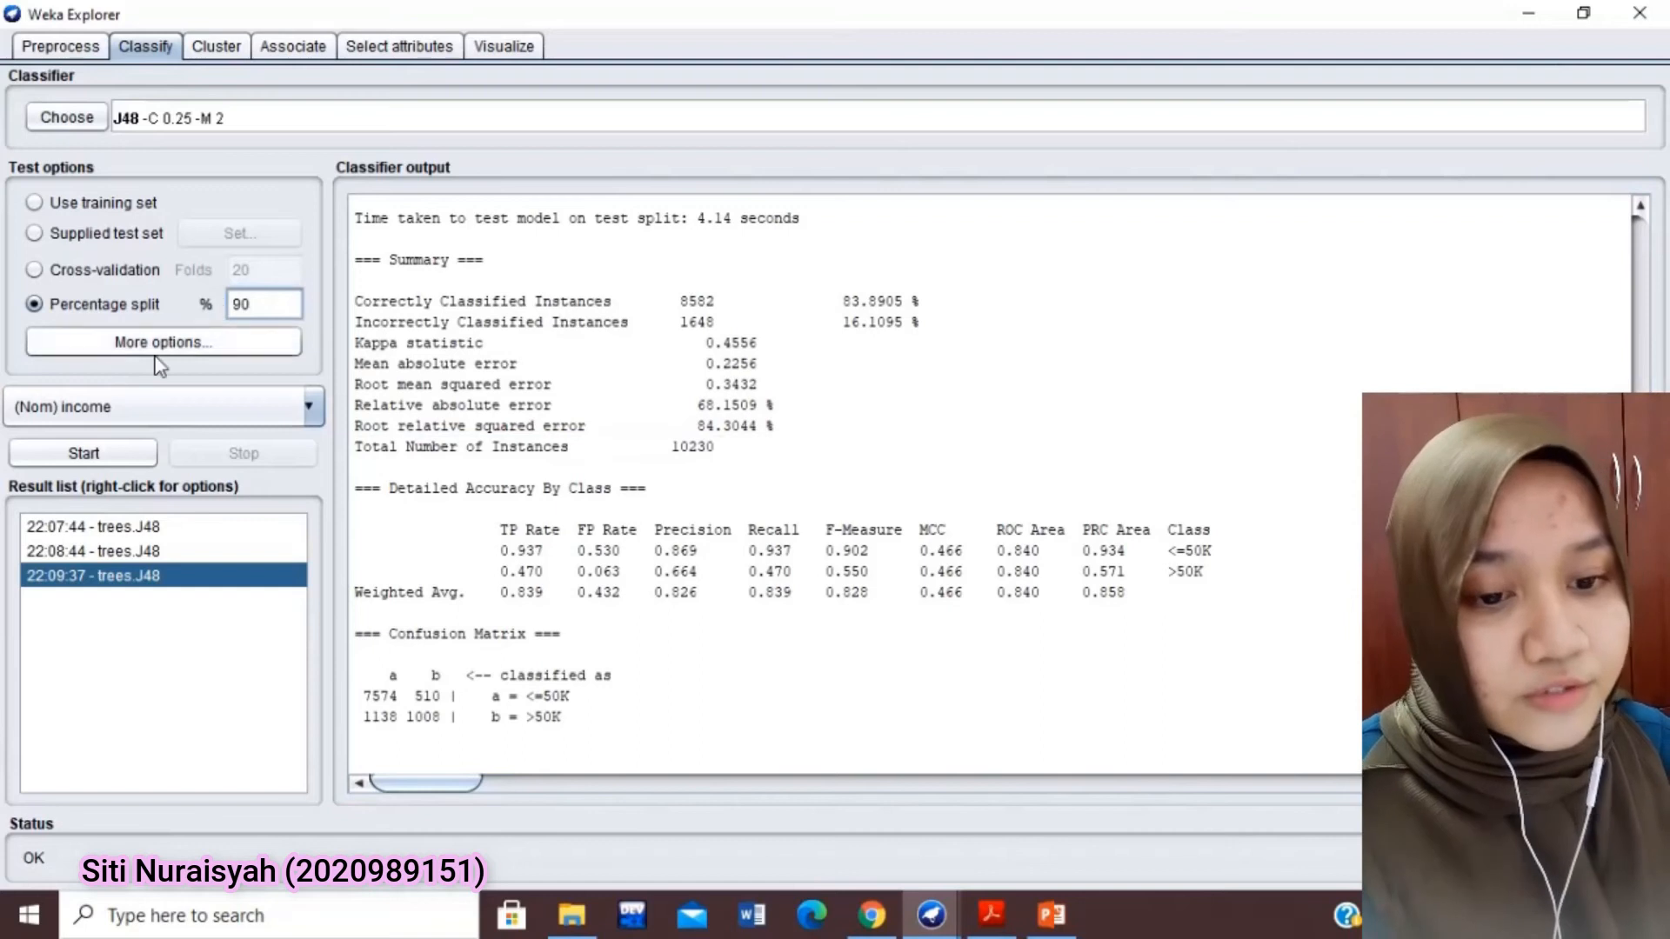
left_click(111, 454)
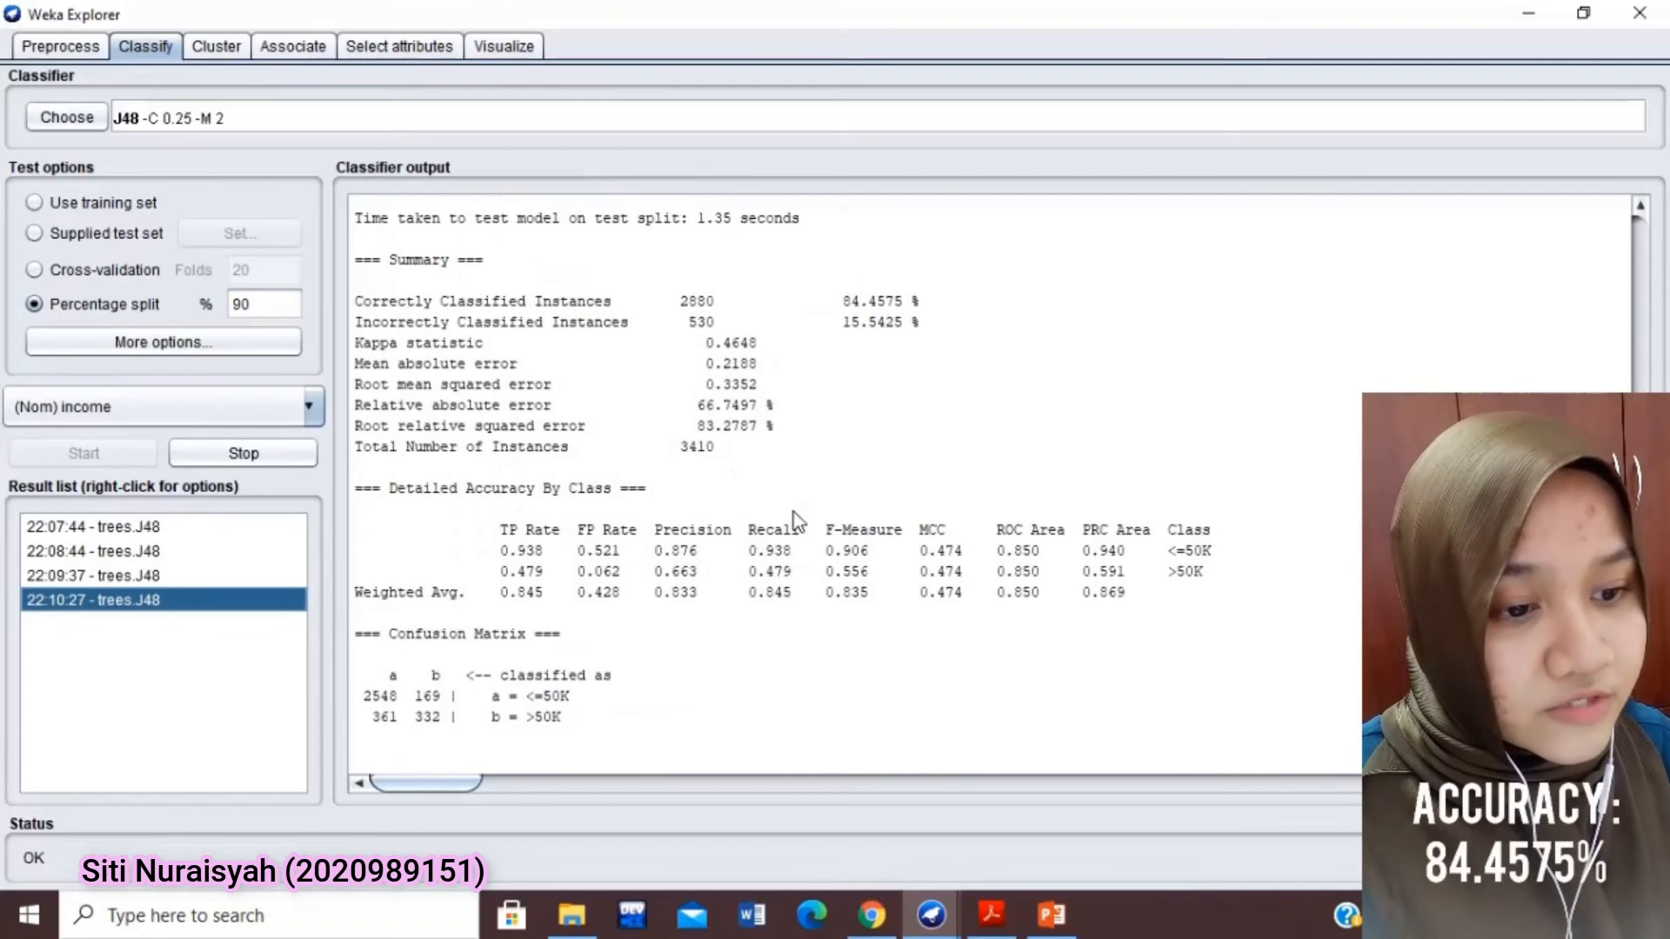
left_click_drag(923, 301, 849, 333)
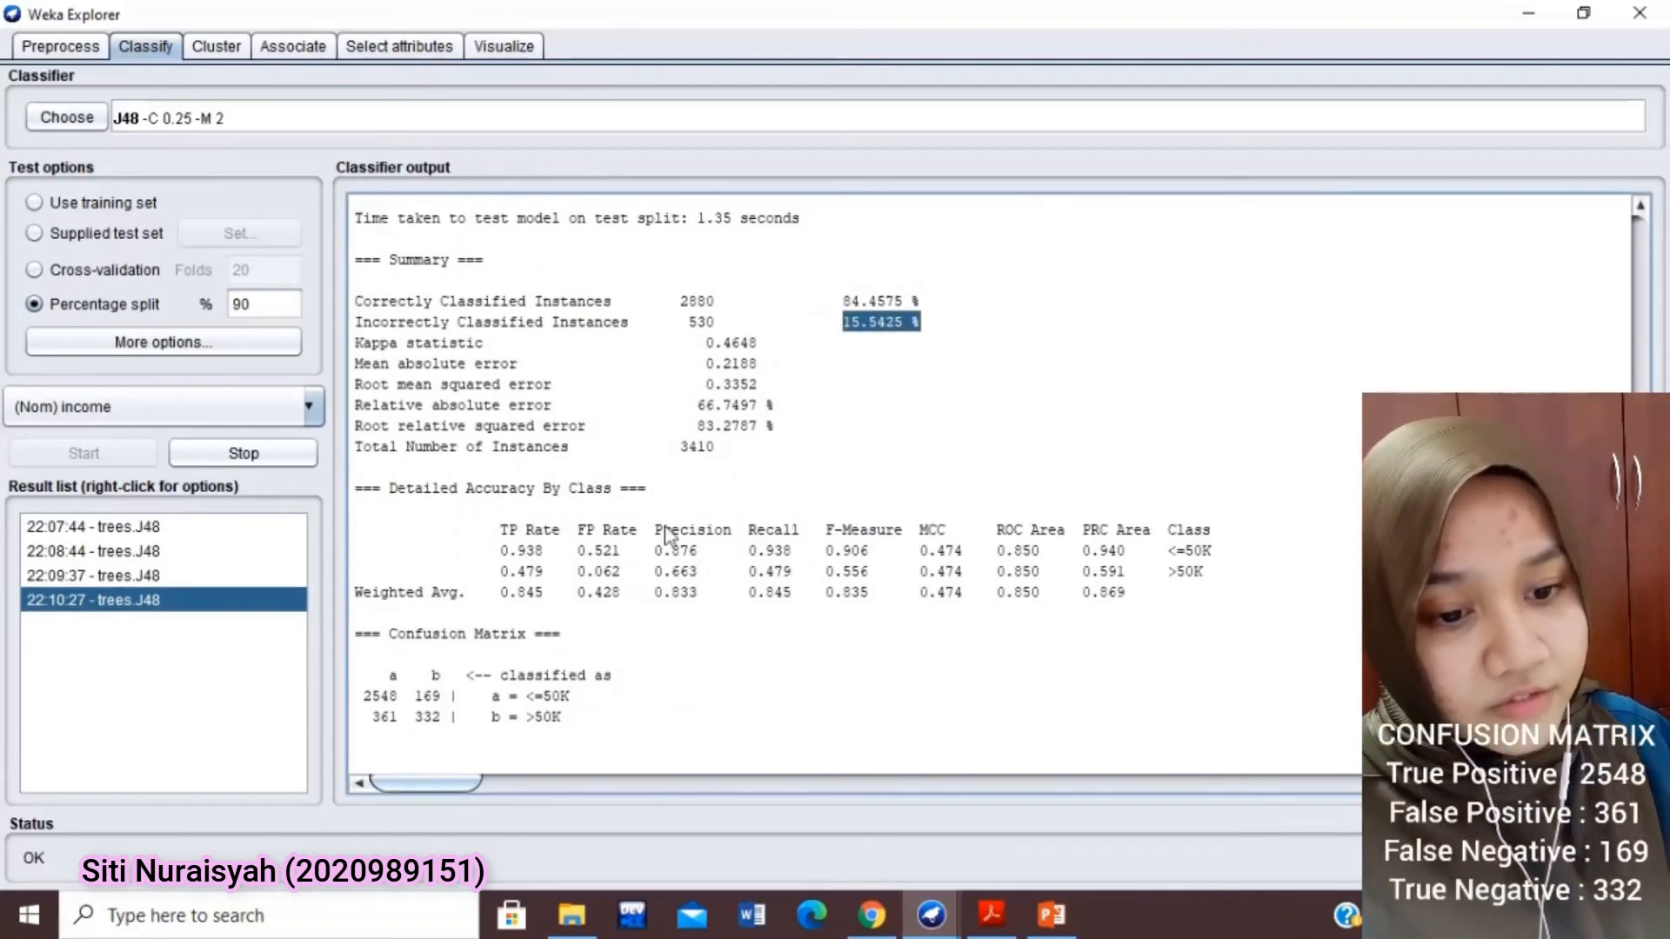
left_click_drag(723, 448, 351, 450)
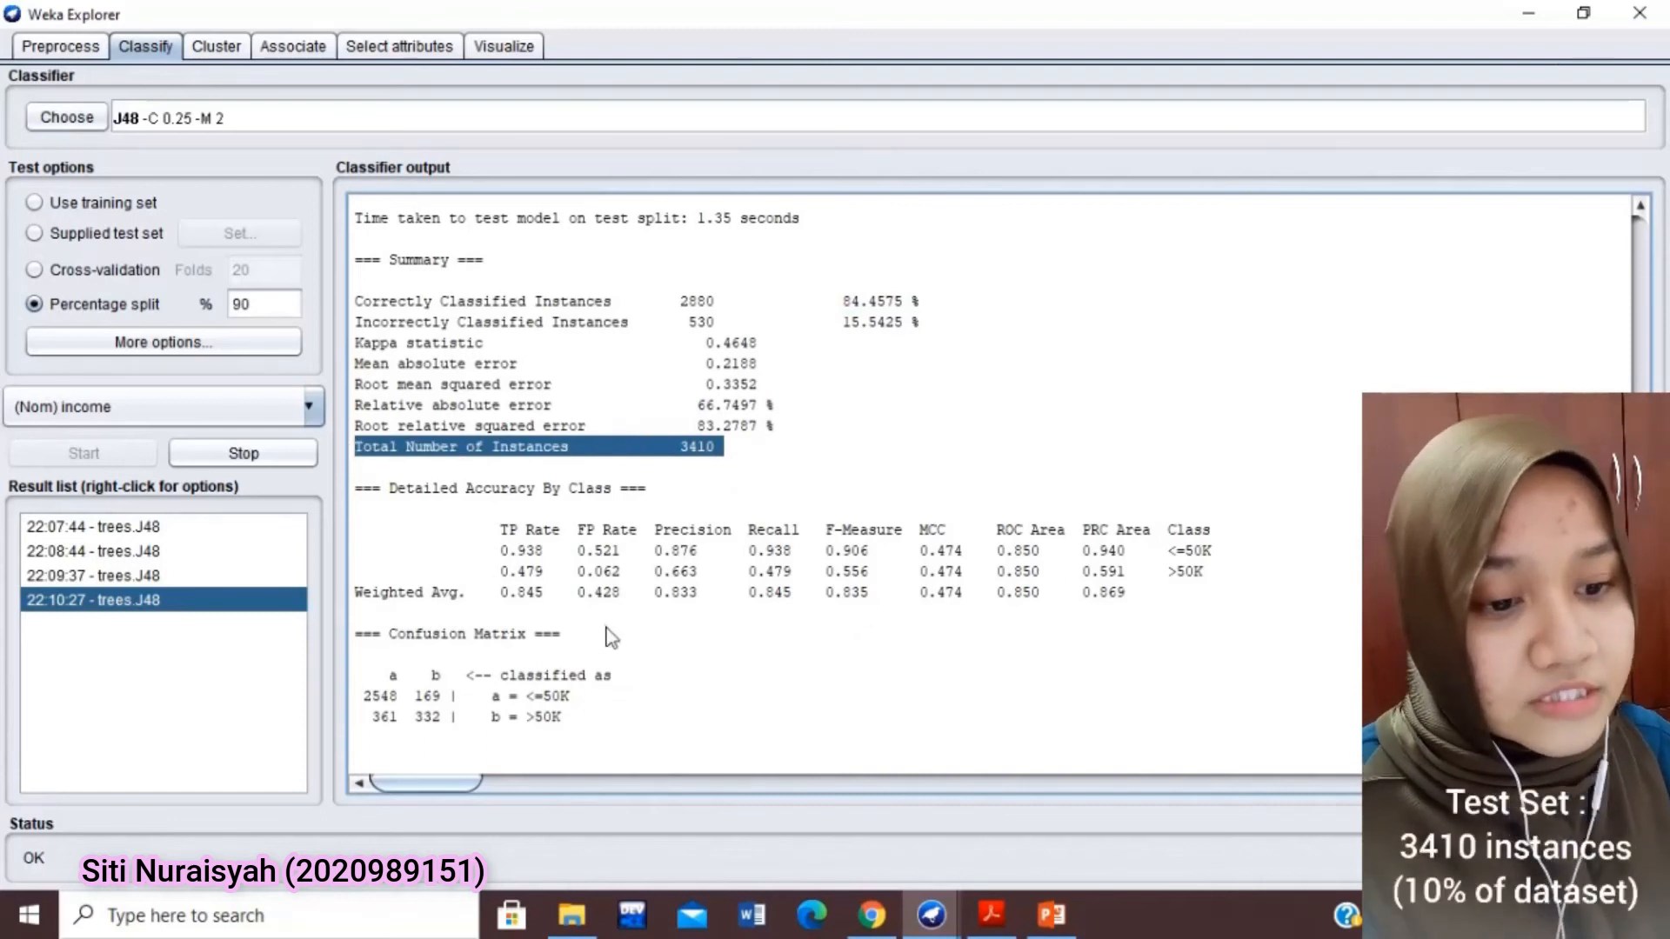
left_click_drag(608, 639, 353, 636)
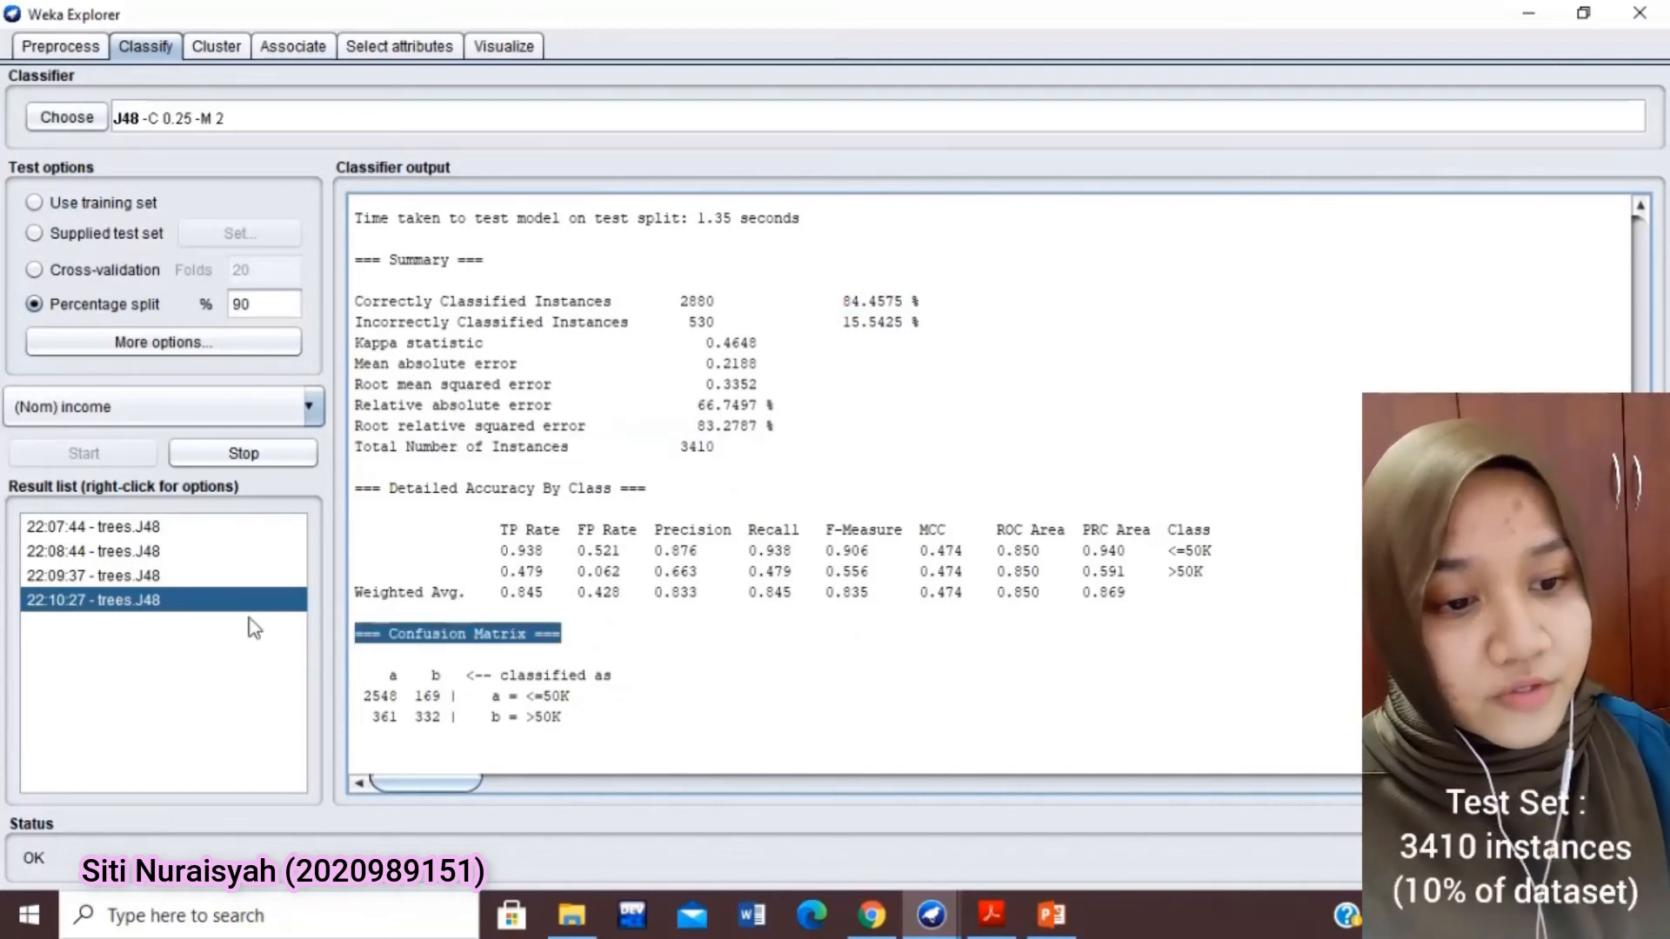
Compare the results of the four J48 runs, finishing with the confusion matrix of the 90% split
left_click(144, 577)
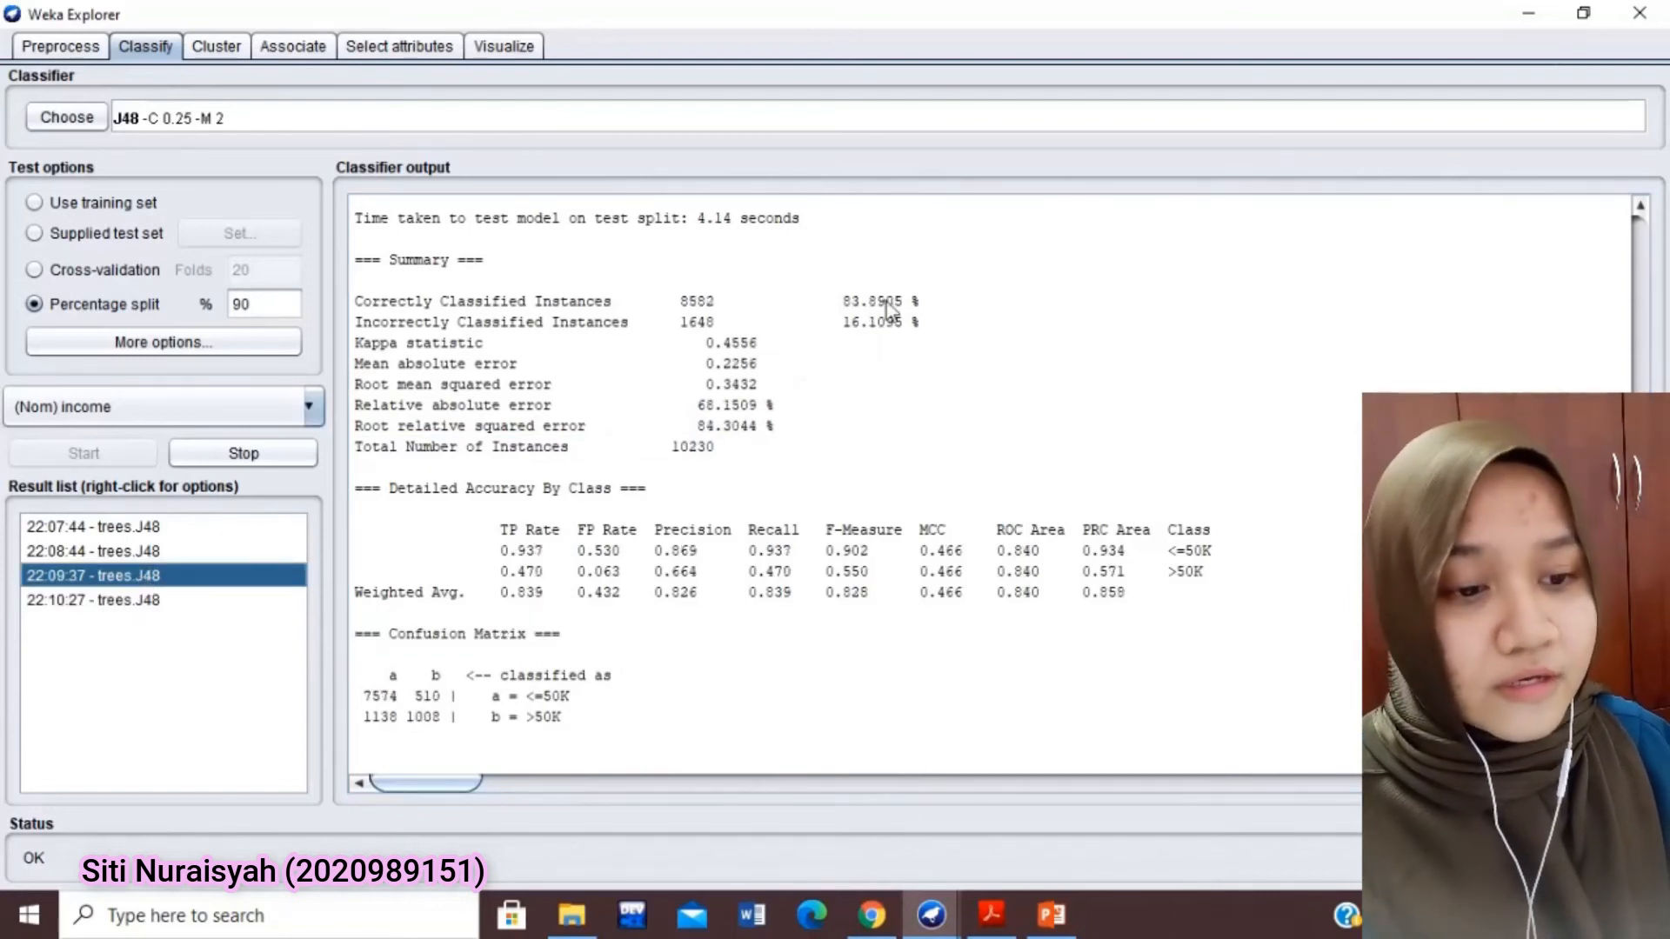
left_click(145, 601)
left_click(153, 574)
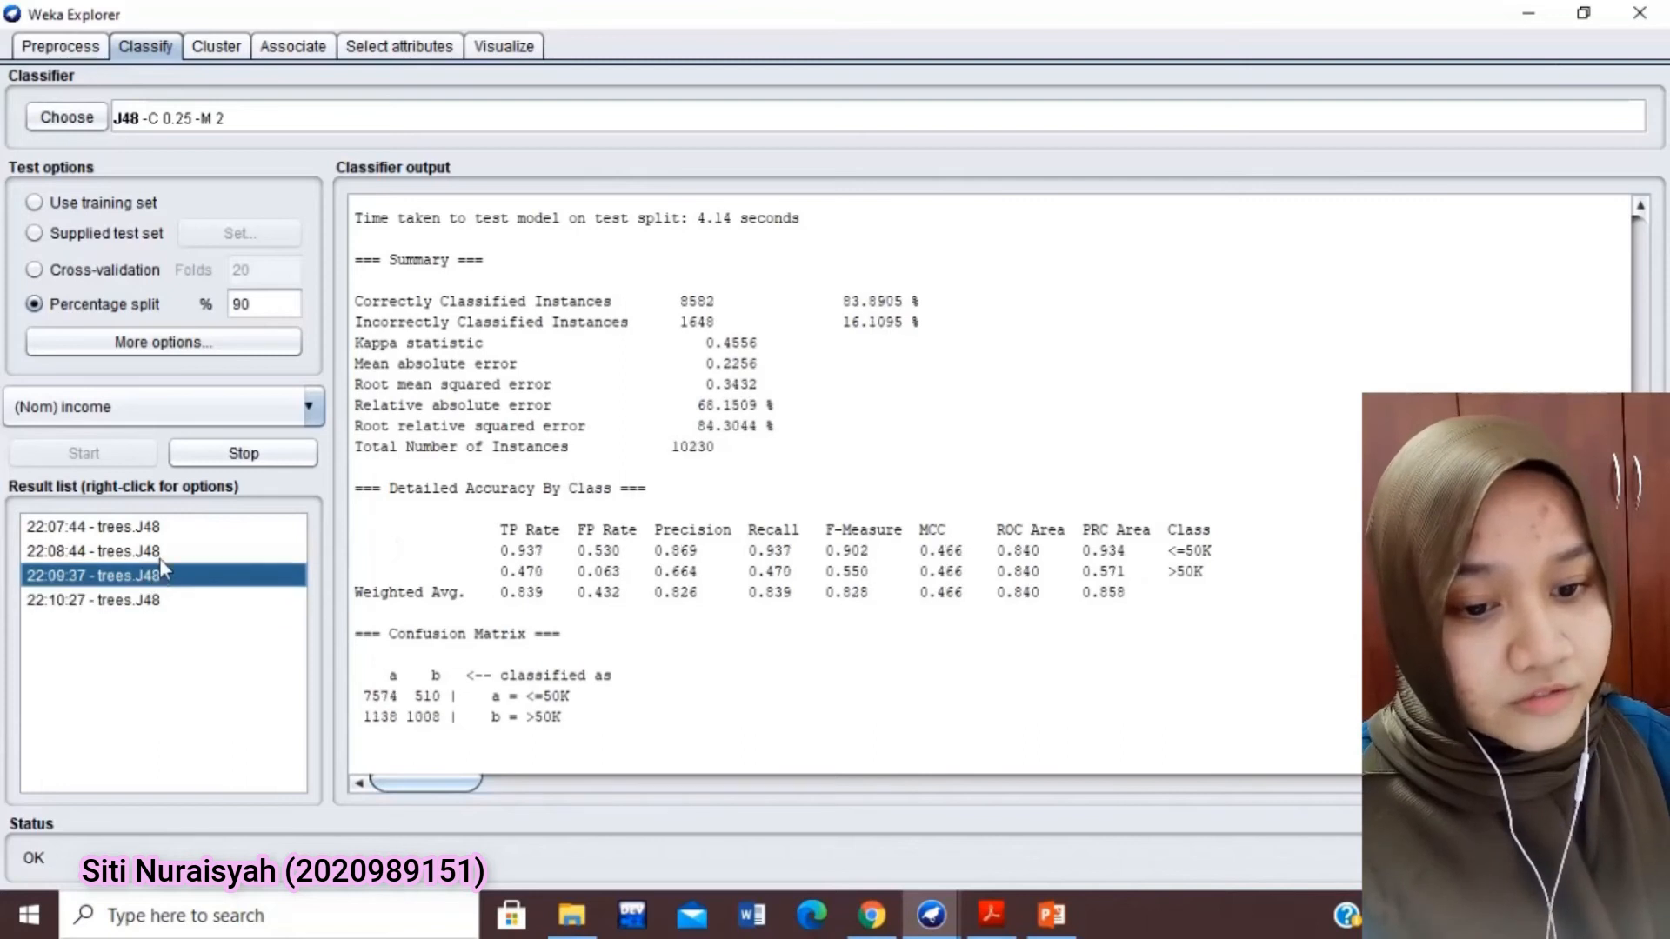
left_click(160, 552)
left_click(167, 532)
left_click(162, 600)
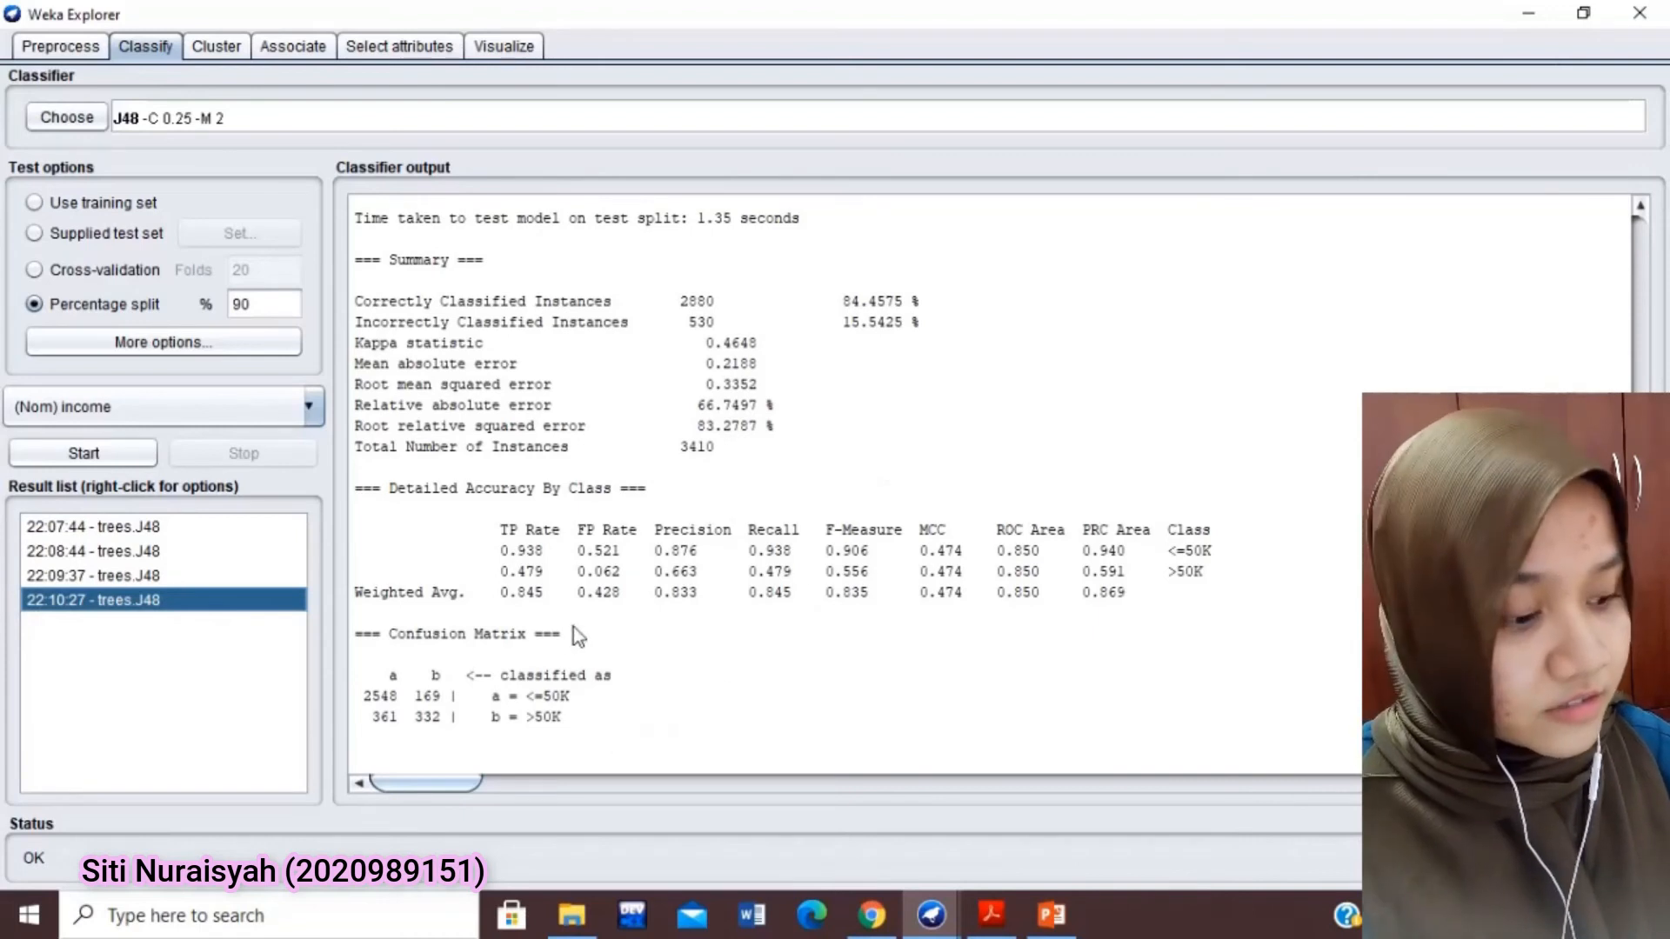
double_click(545, 636)
left_click_drag(545, 642, 366, 645)
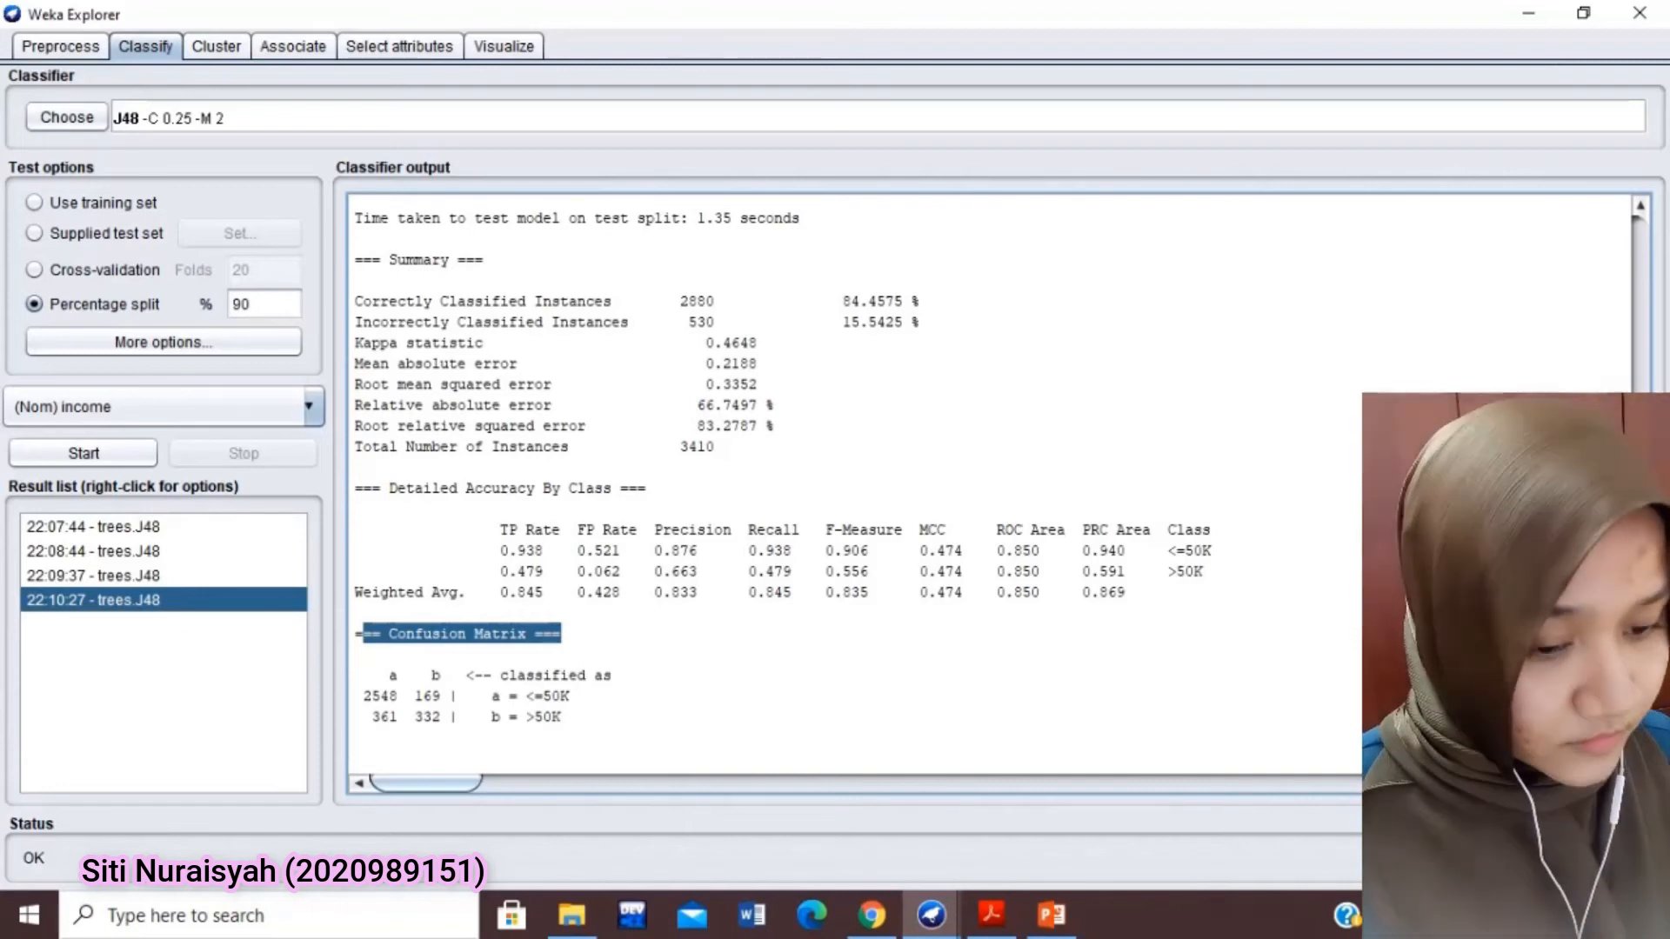
Examine the predictions on the 90% test split, comparing actual and predicted classes for instances 1 and 3
left_click_drag(1641, 755, 1664, 322)
scroll(927, 493, "up", 20)
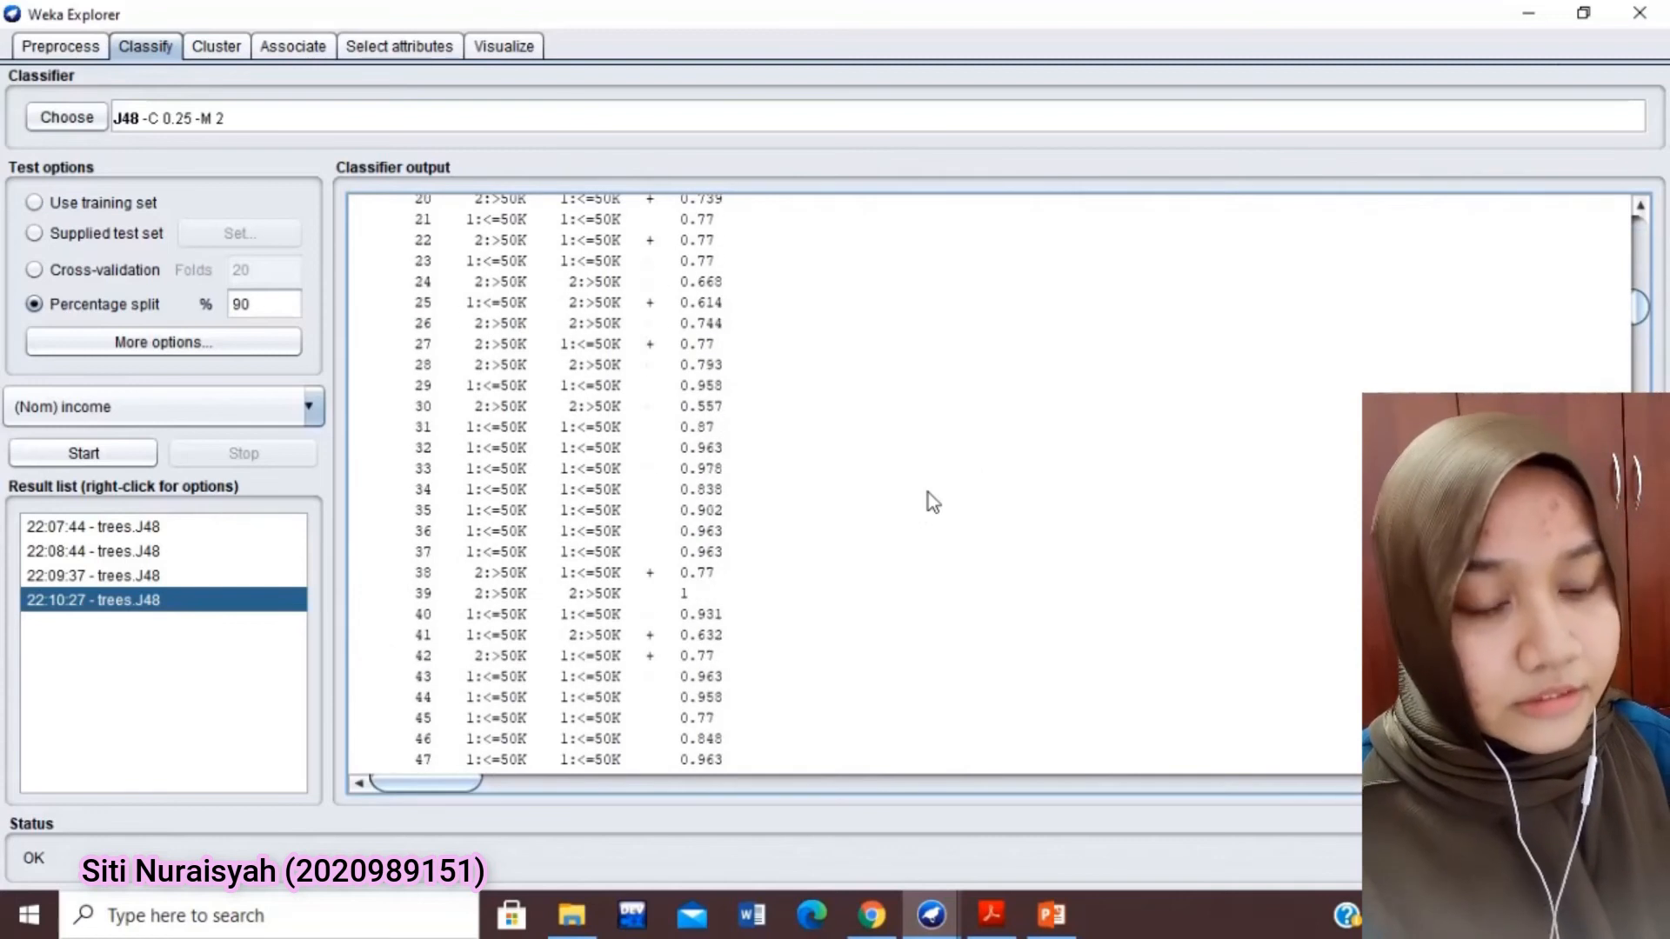
scroll(927, 493, "up", 10)
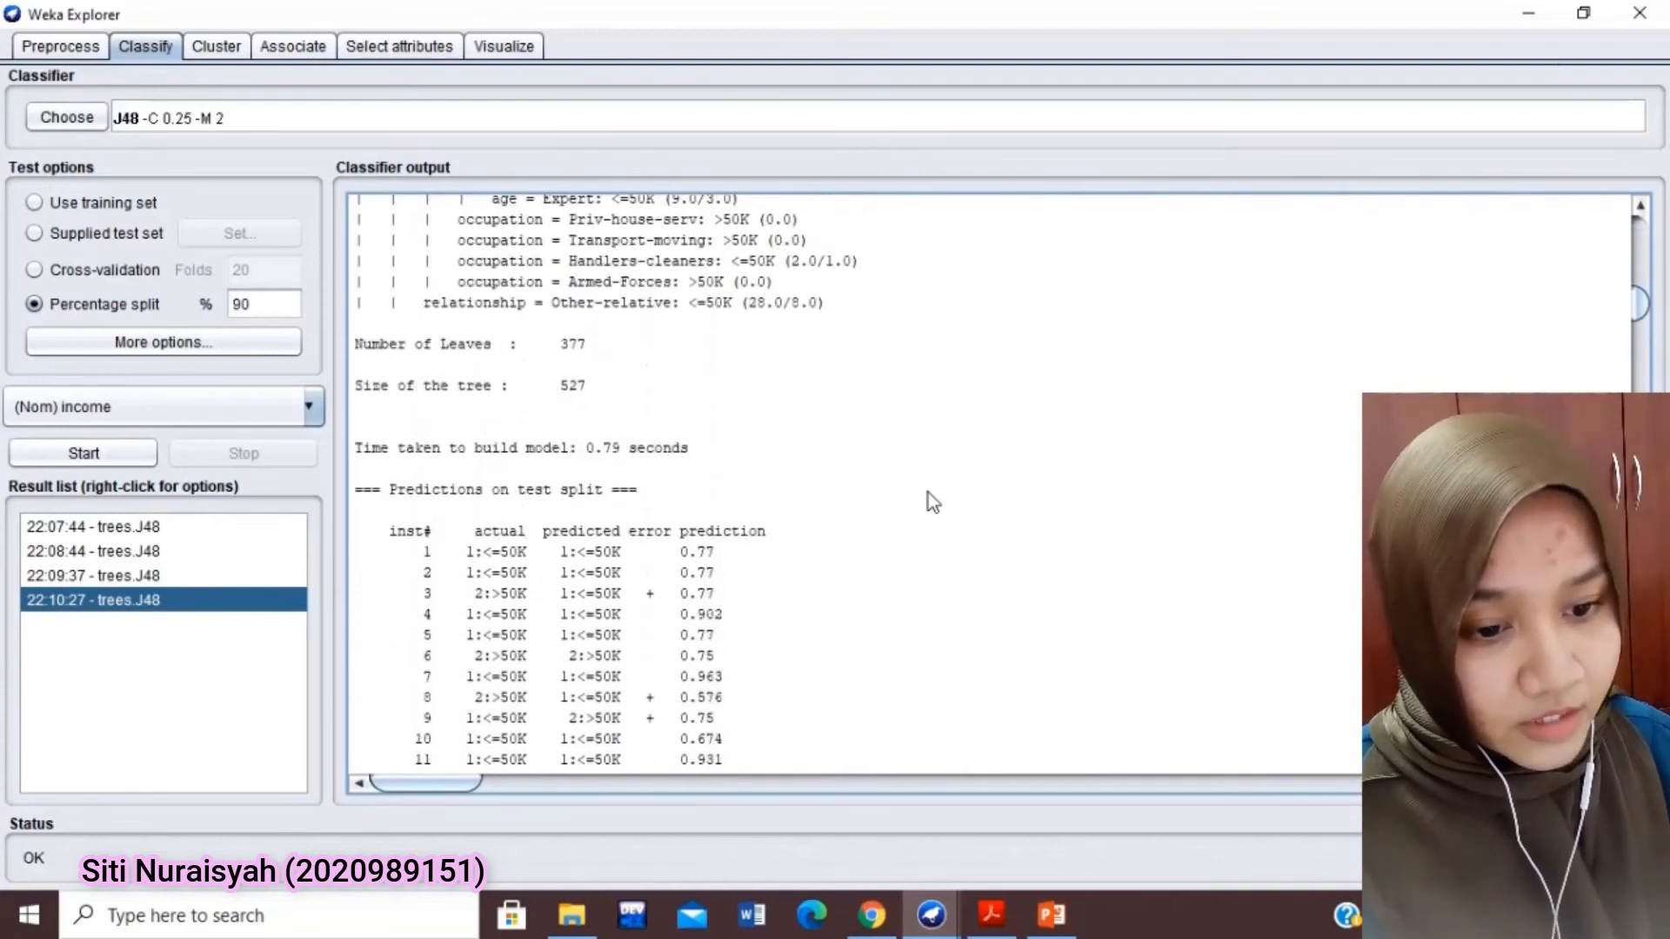
scroll(927, 493, "down", 3)
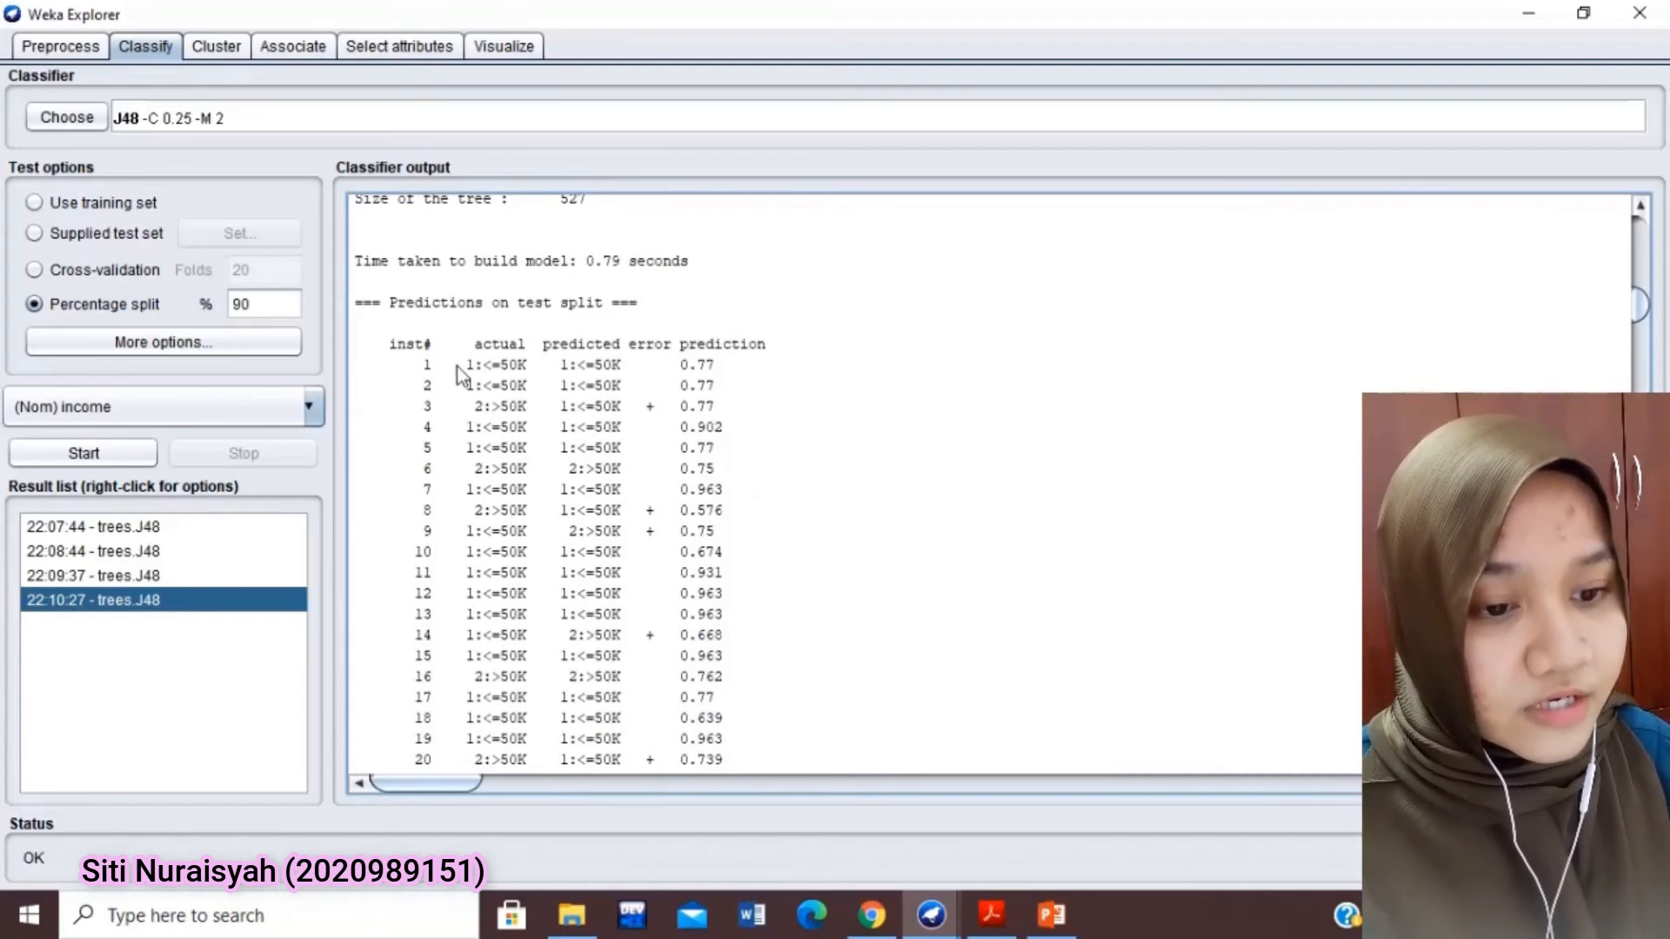
left_click_drag(460, 364, 724, 382)
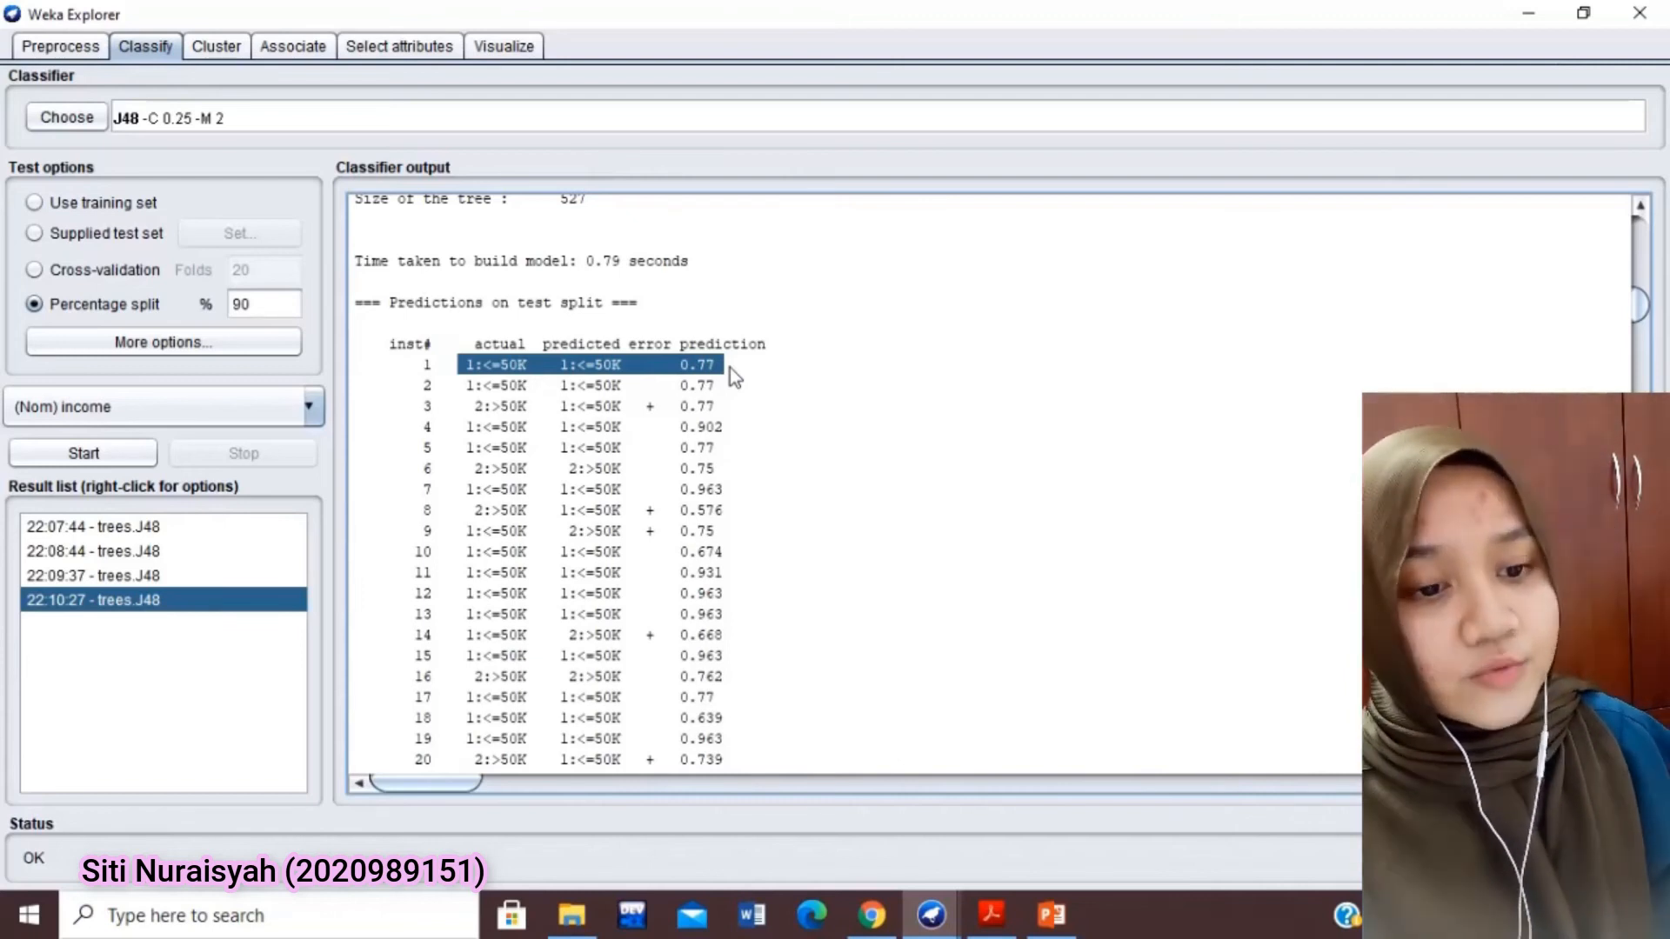
left_click_drag(727, 408, 403, 415)
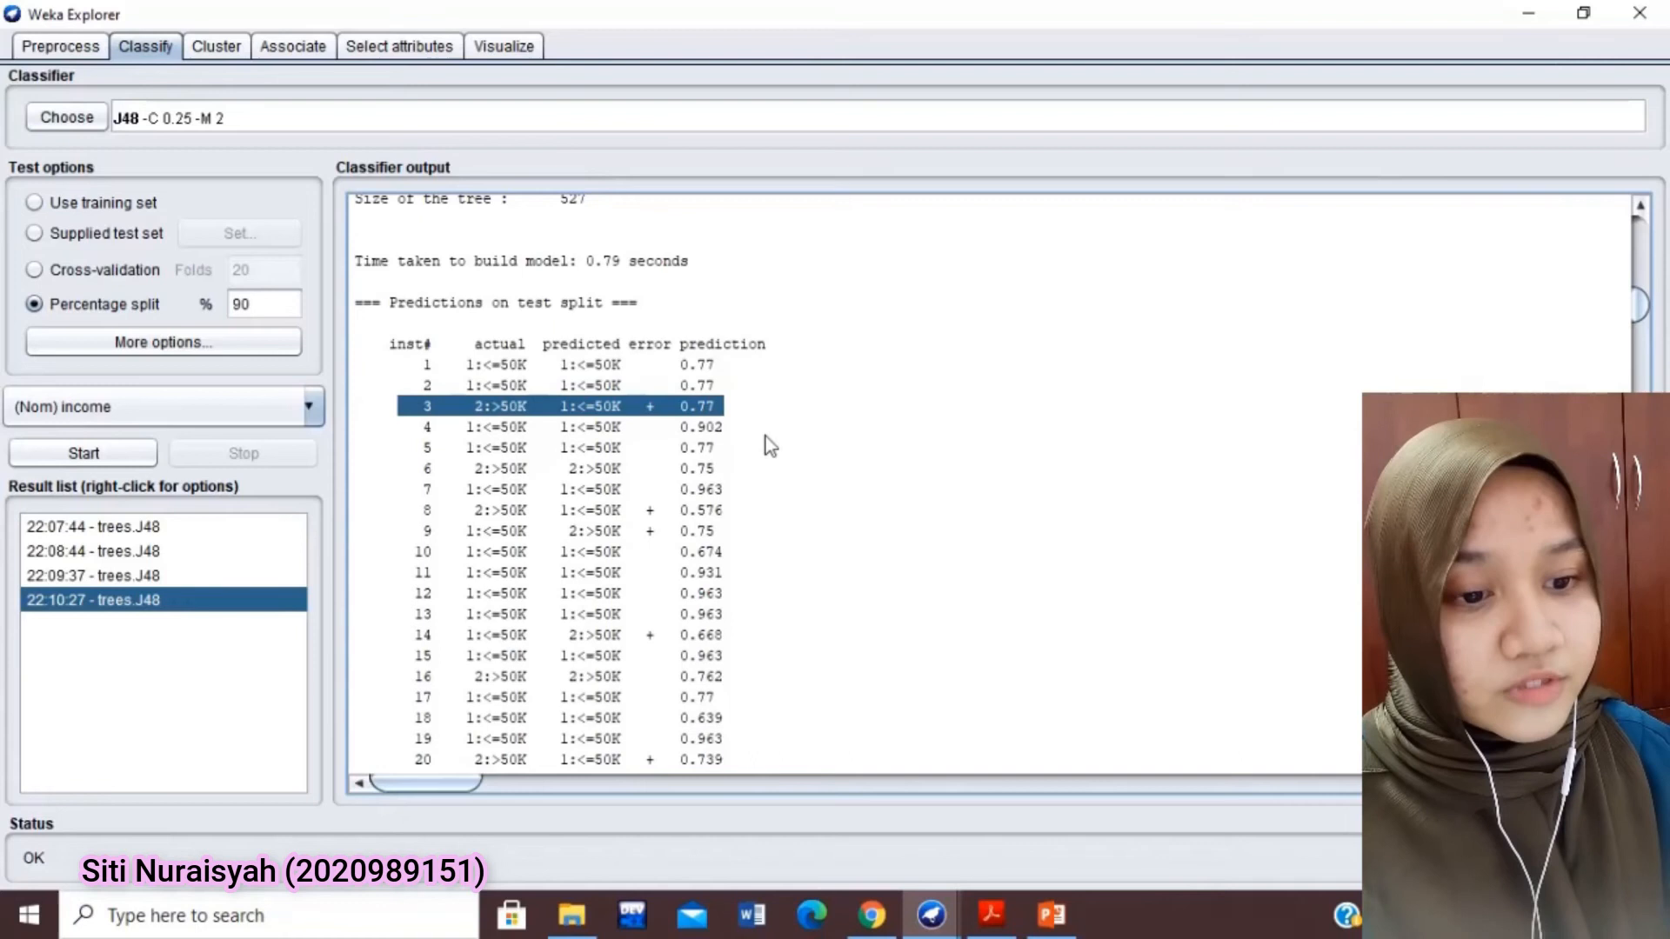
left_click(889, 455)
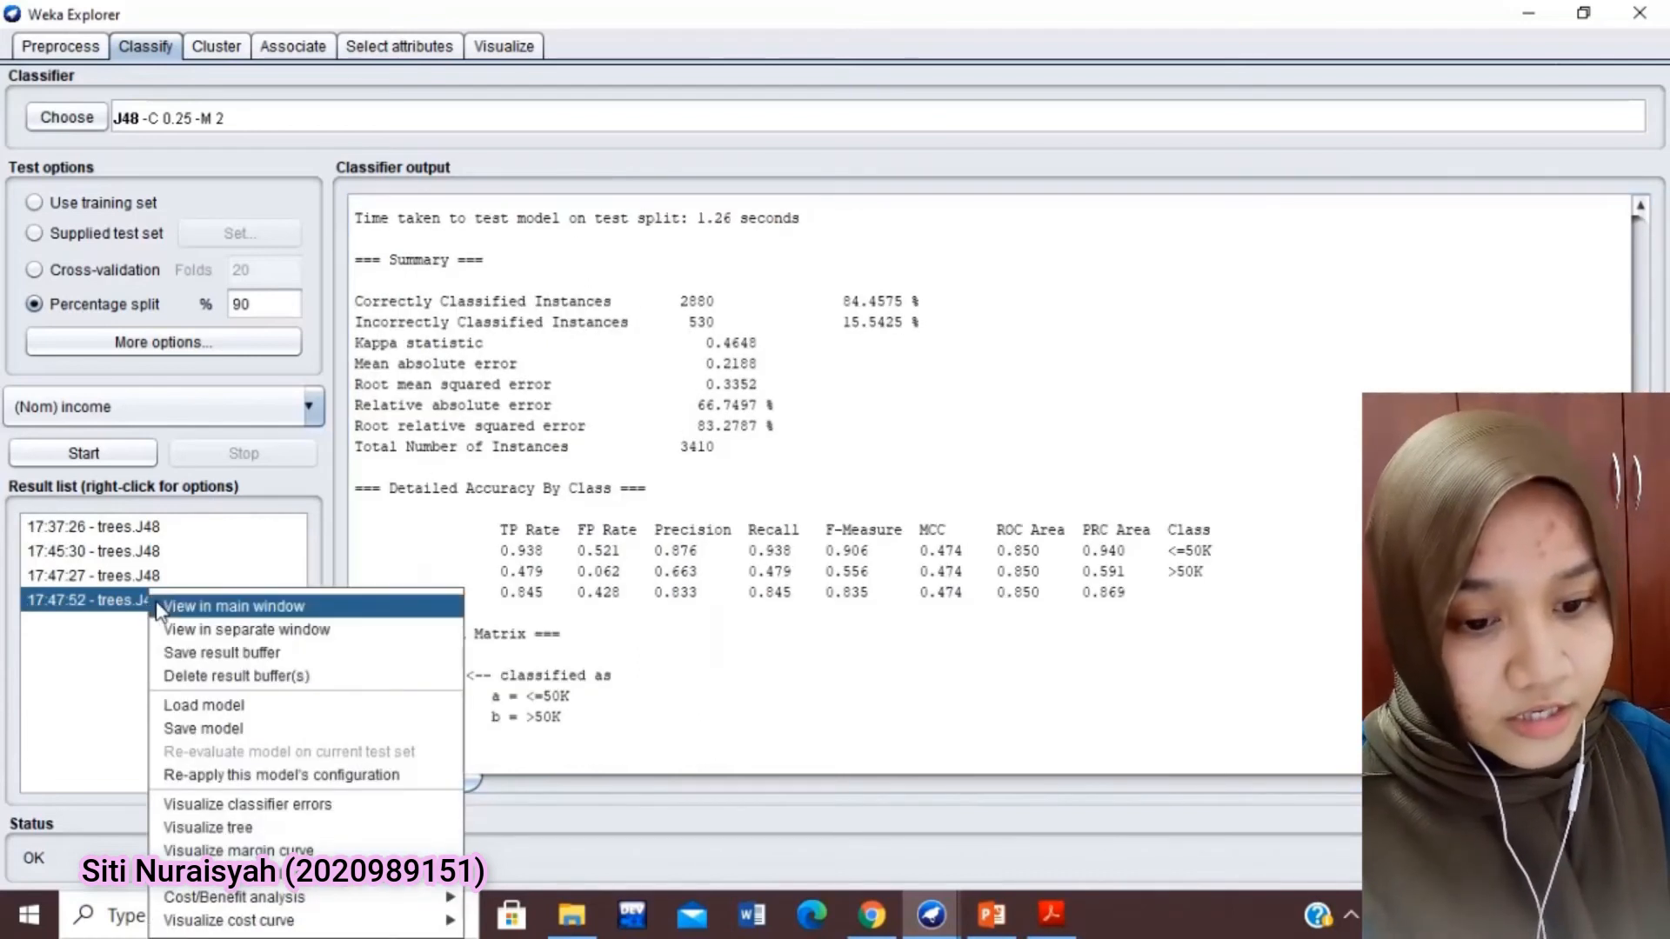
Visualize the decision tree of the 90% split J48 result in a maximized window and fit it to the screen
left_click(247, 828)
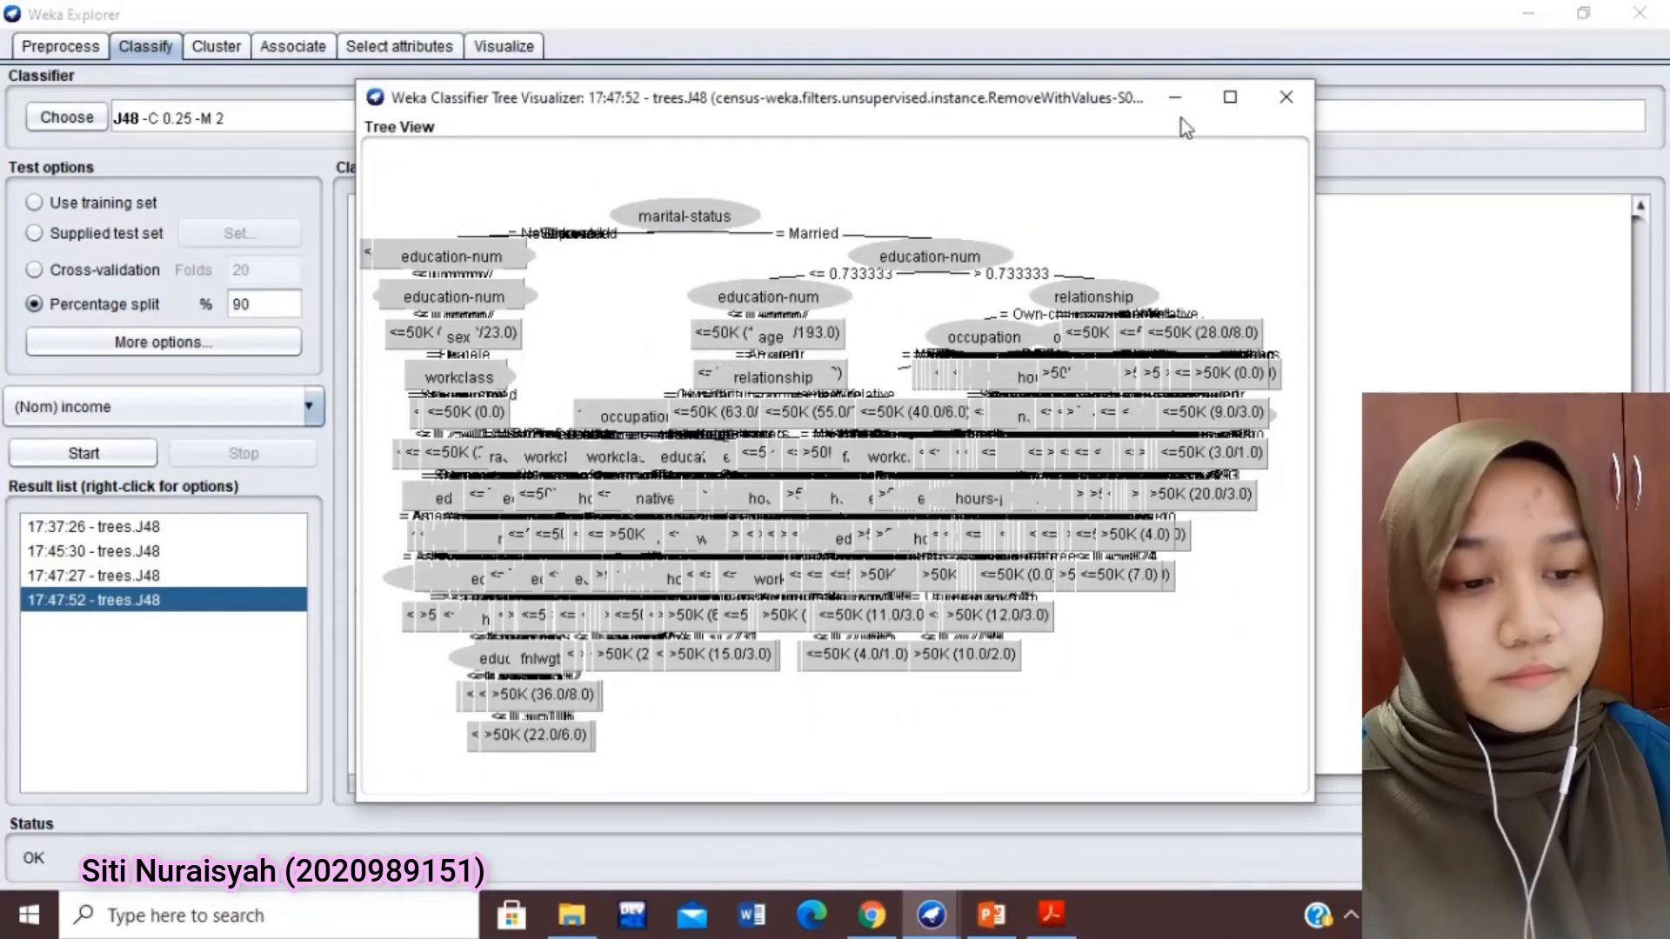
left_click(1230, 93)
right_click(1072, 160)
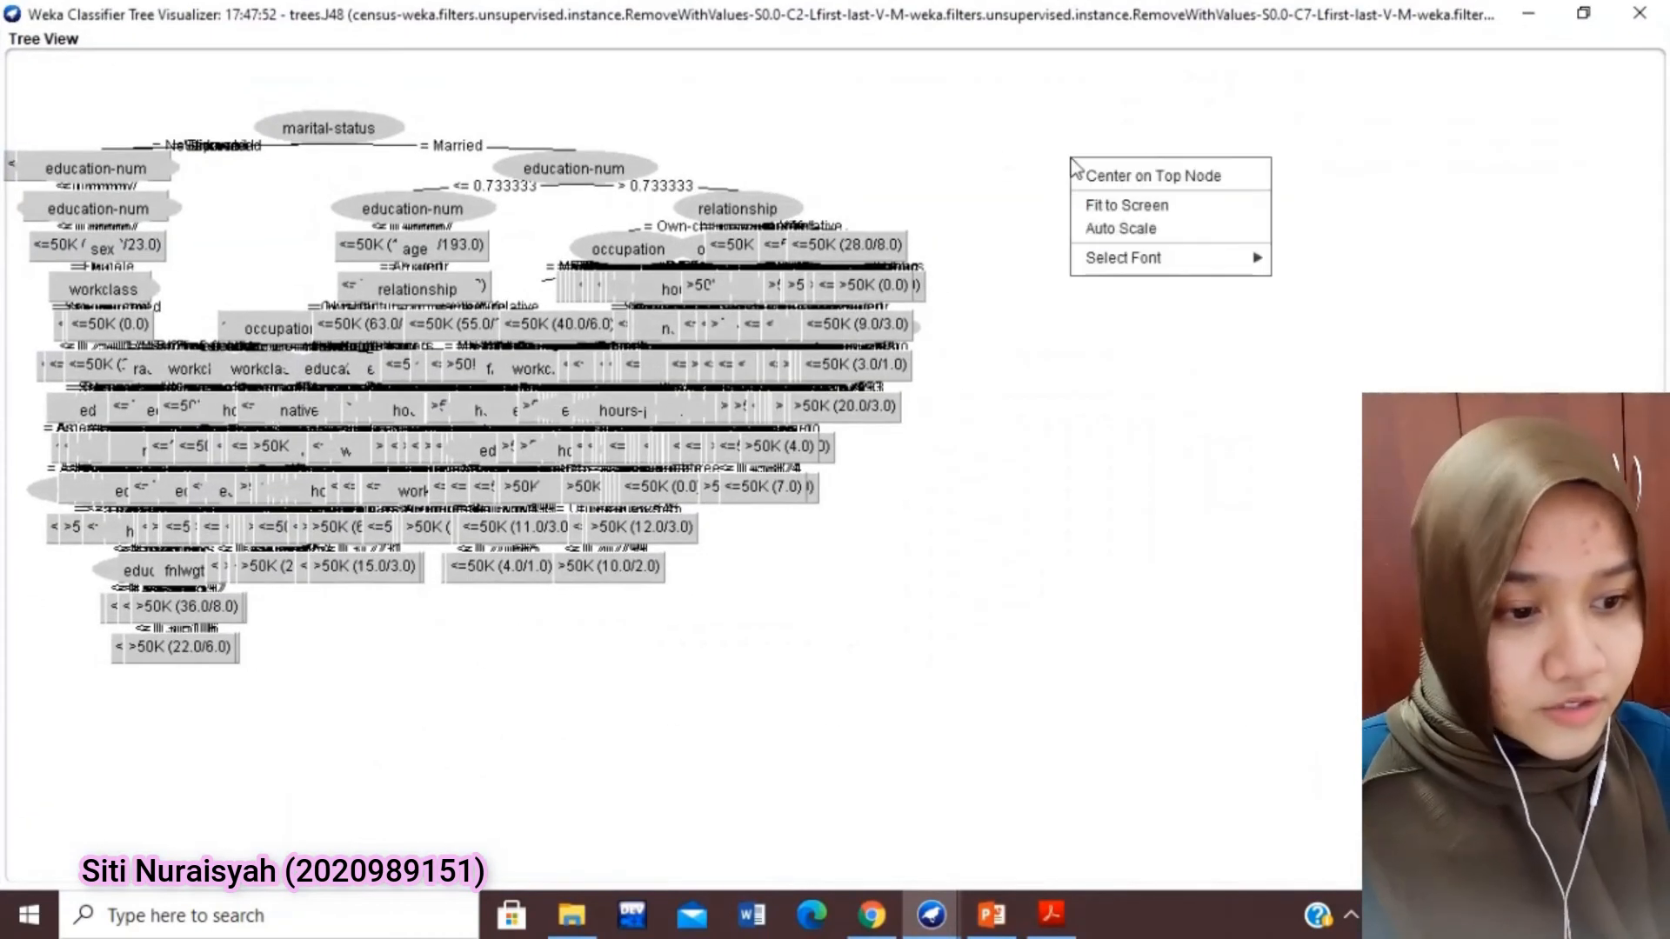
left_click(1144, 207)
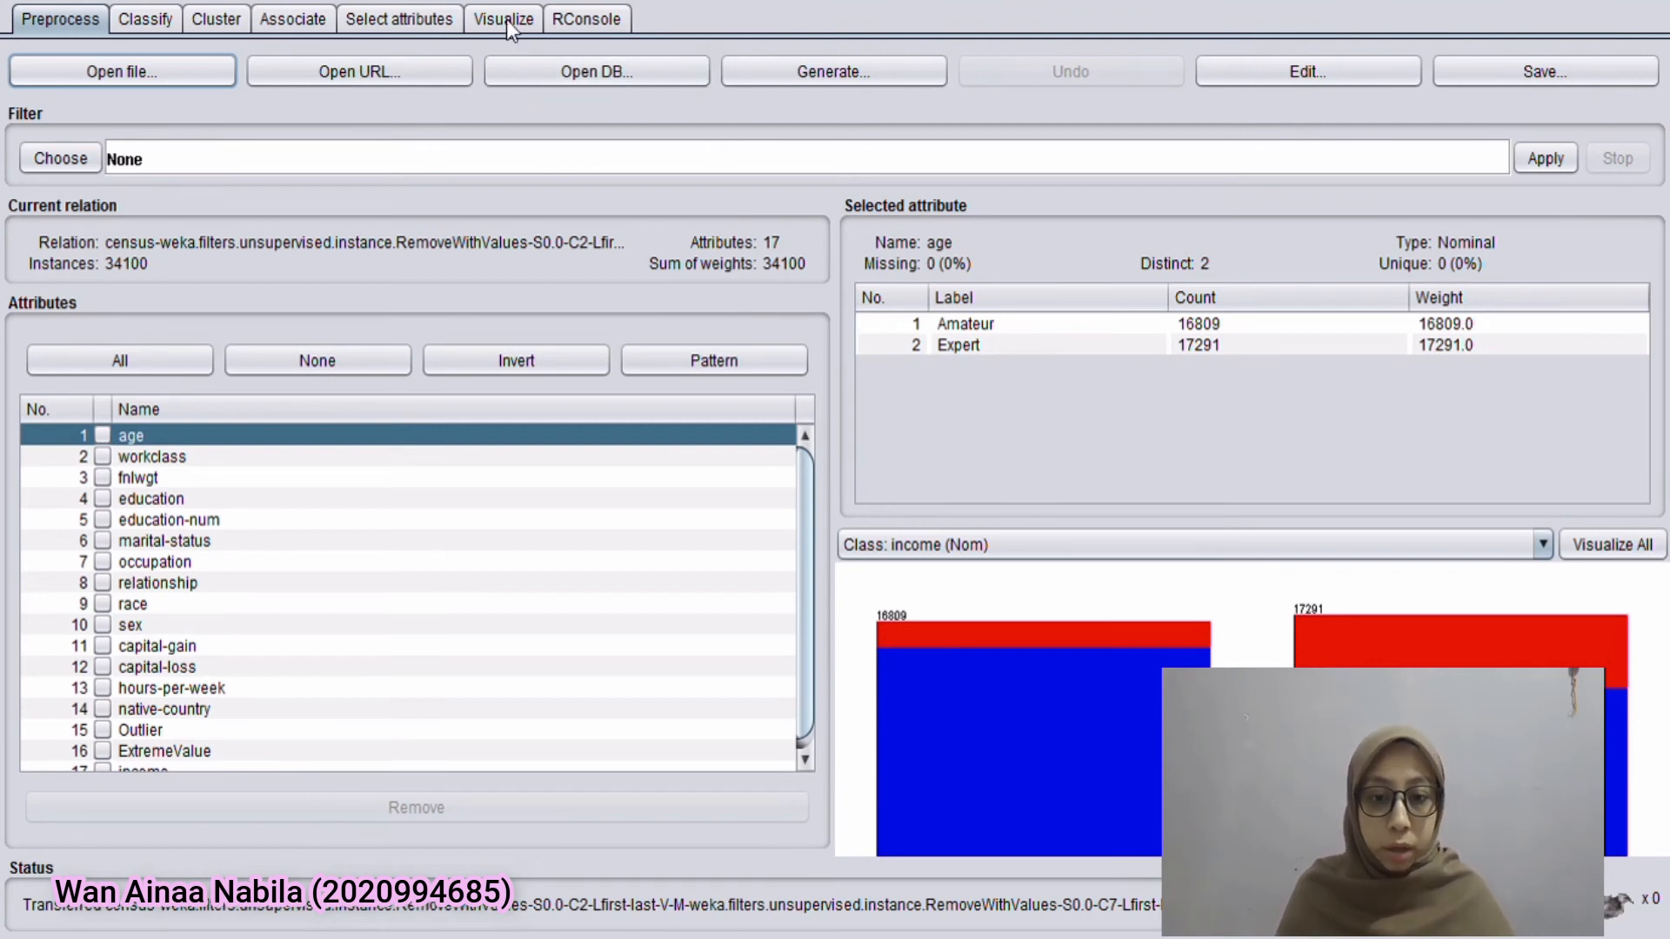
Run CfsSubsetEval attribute selection with BestFirst on the income class, using the full training set and 10-fold cross-validation
left_click(438, 21)
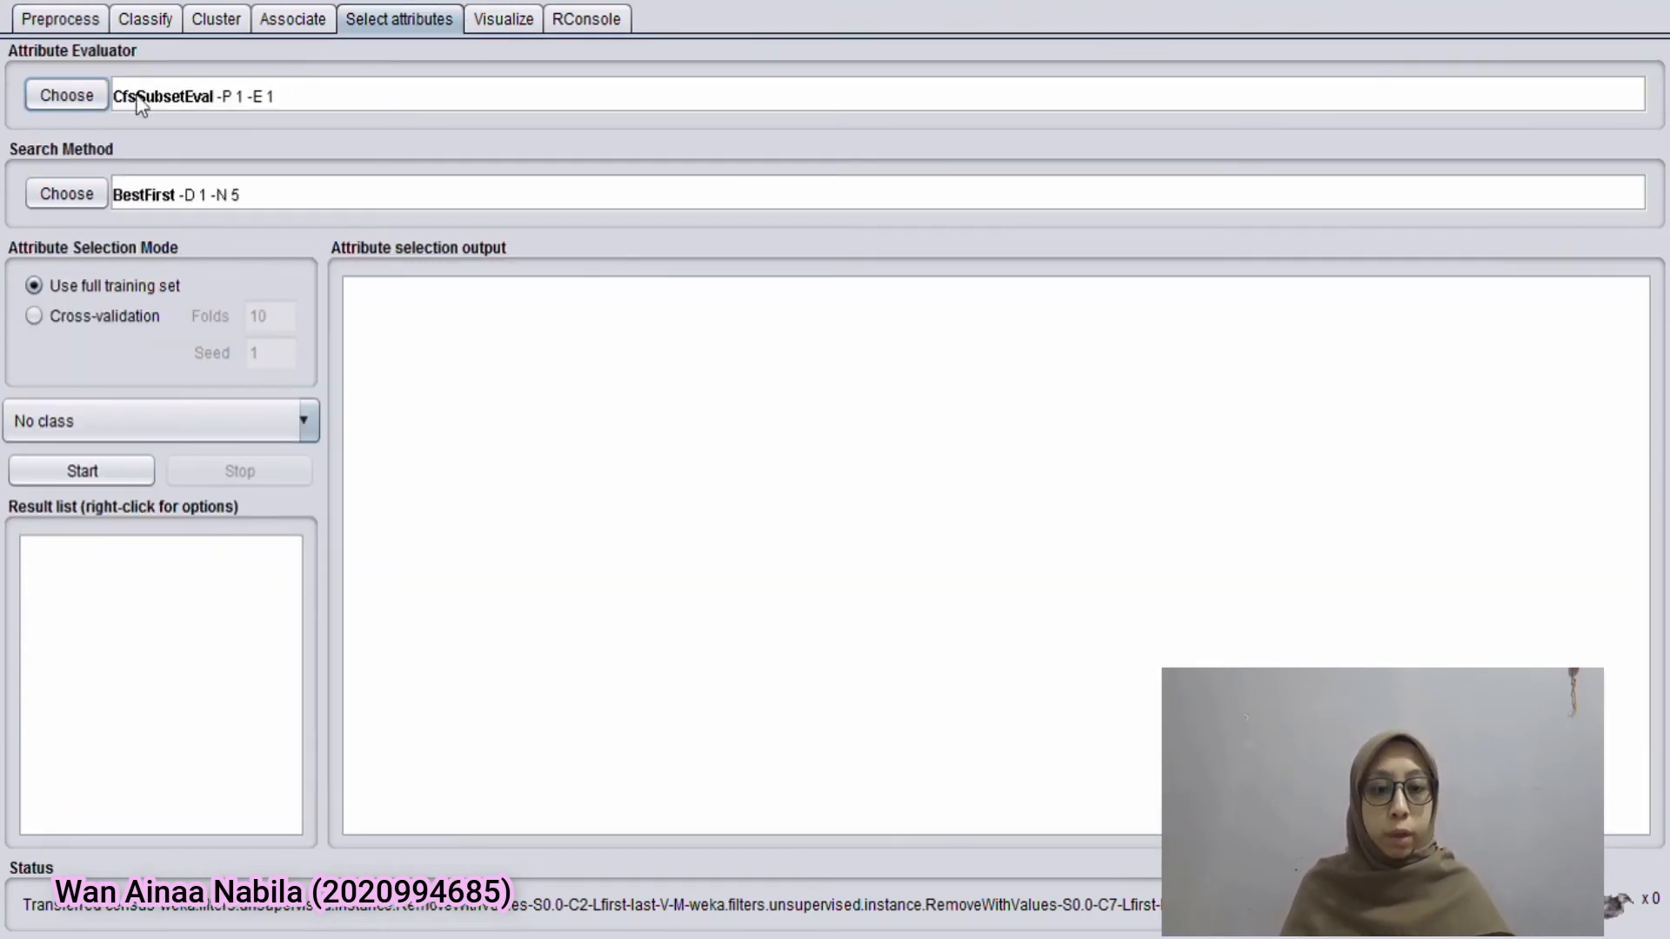
left_click(56, 94)
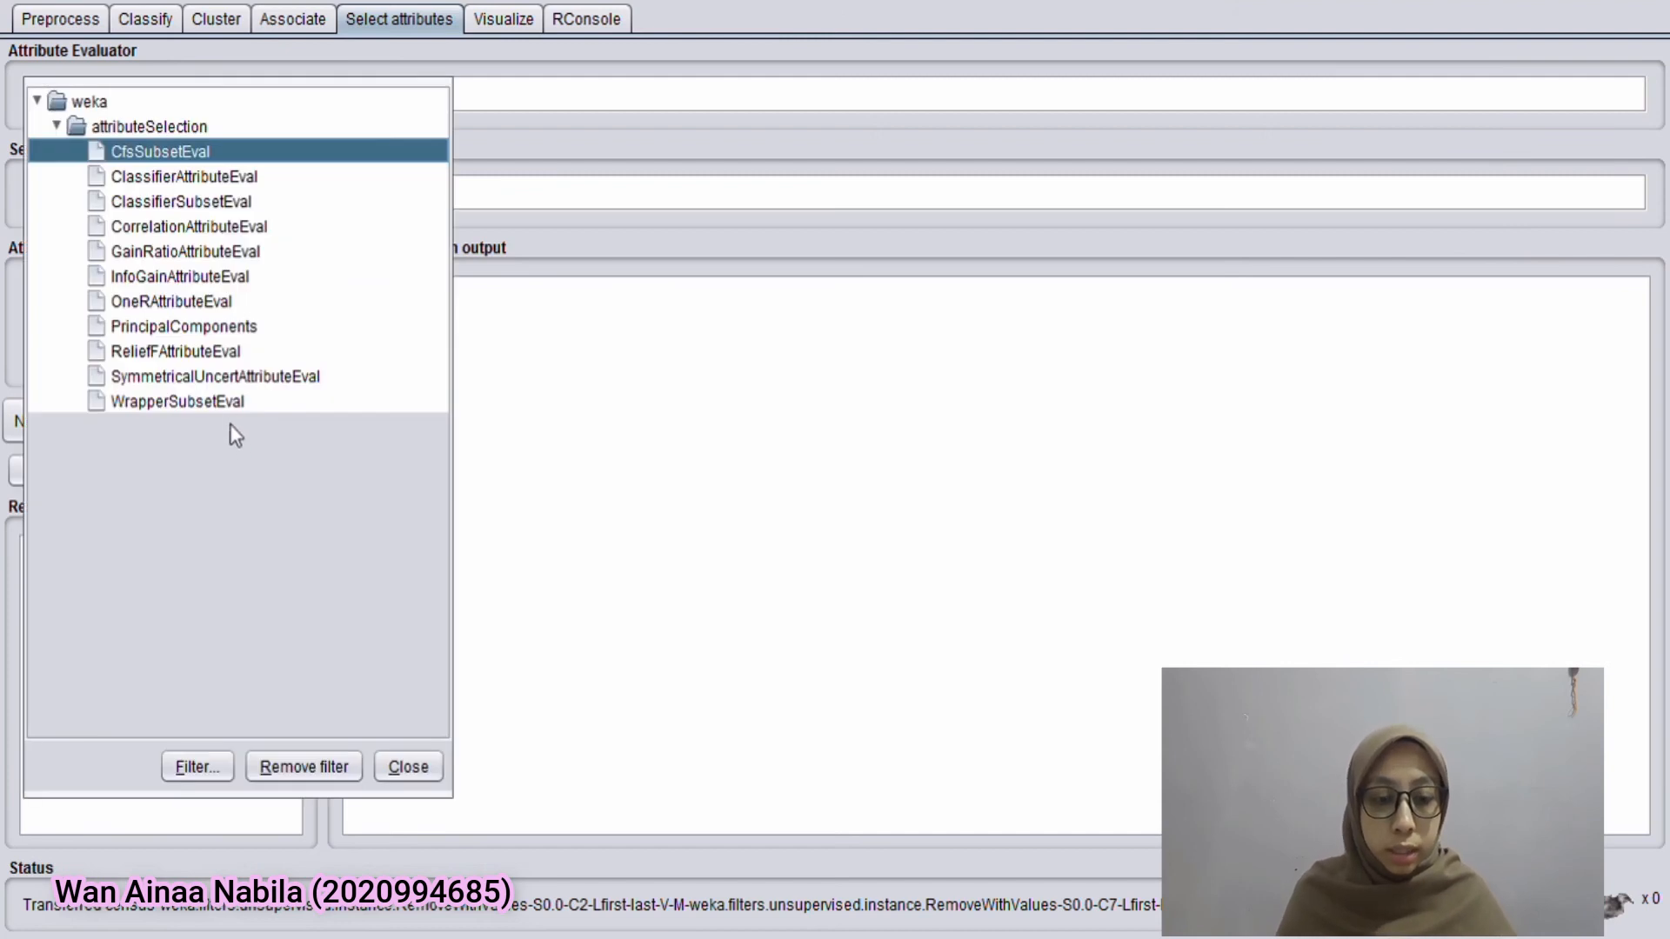
left_click(161, 153)
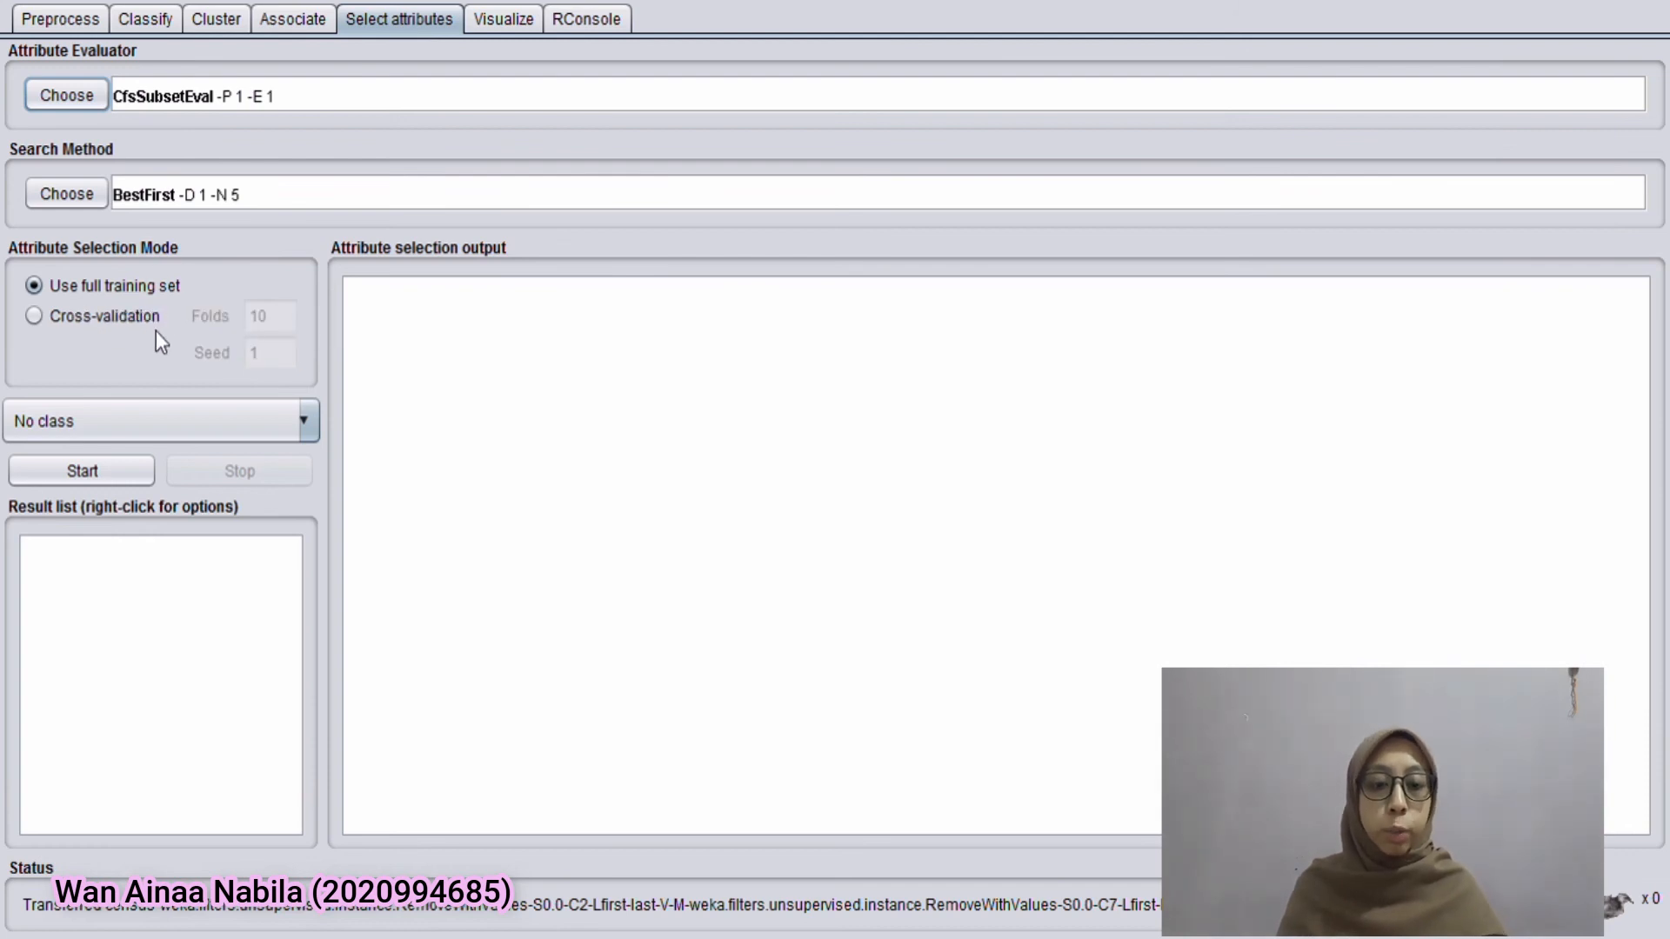
left_click(184, 419)
scroll(217, 591, "down", 3)
left_click(248, 645)
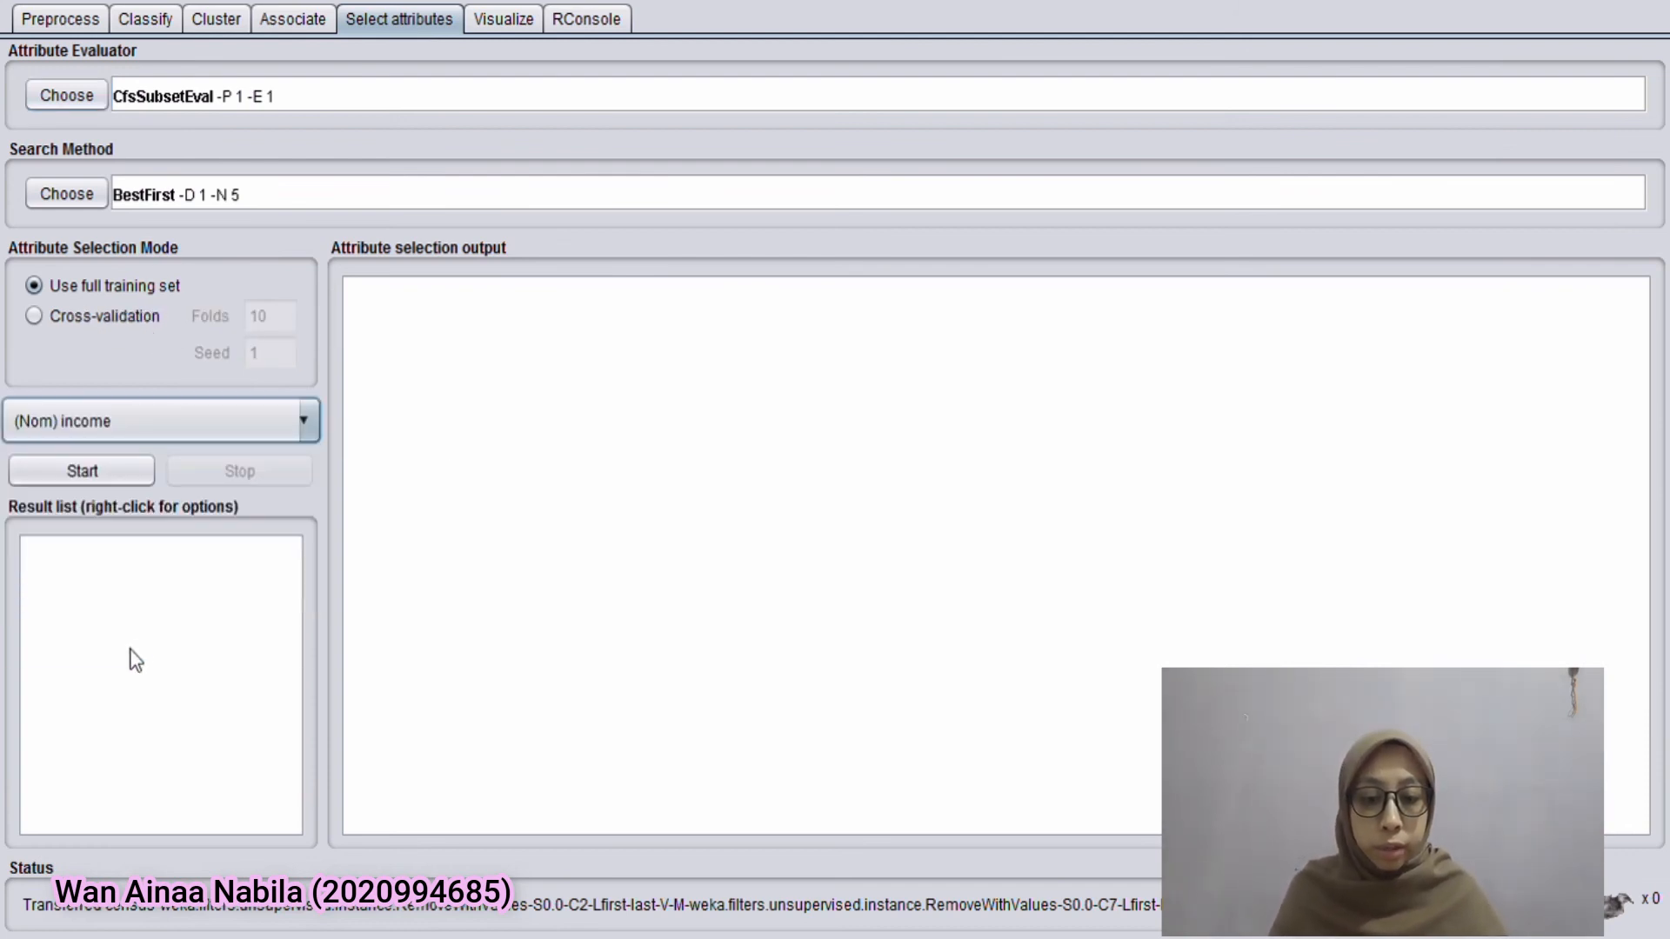
left_click(107, 480)
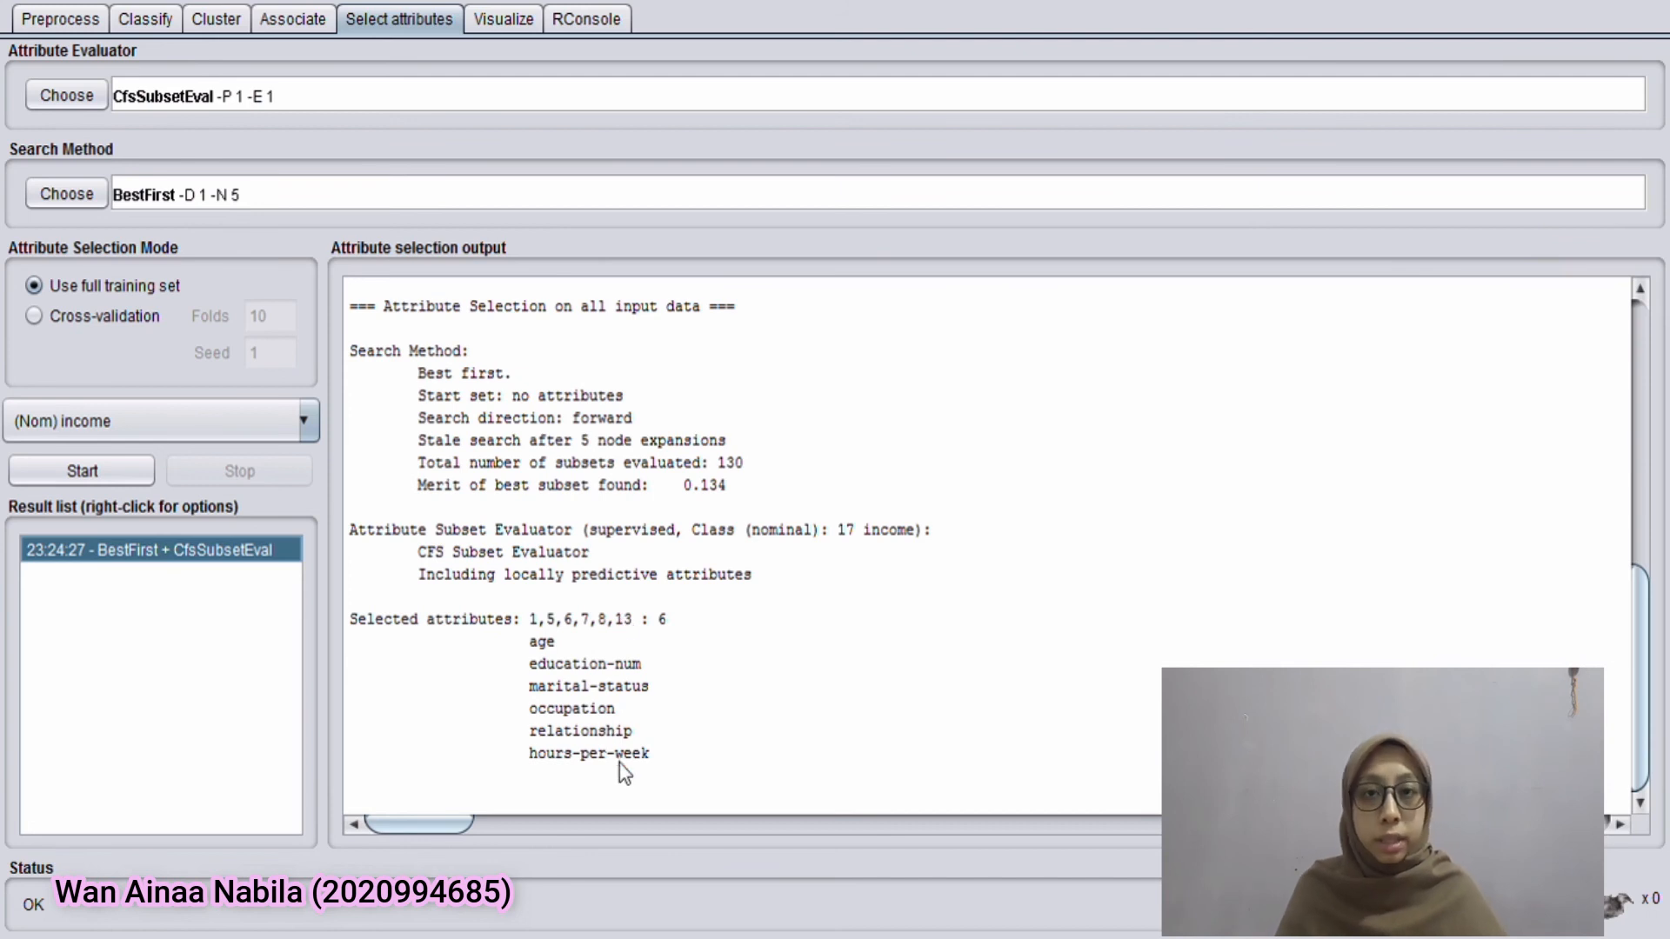
left_click(85, 320)
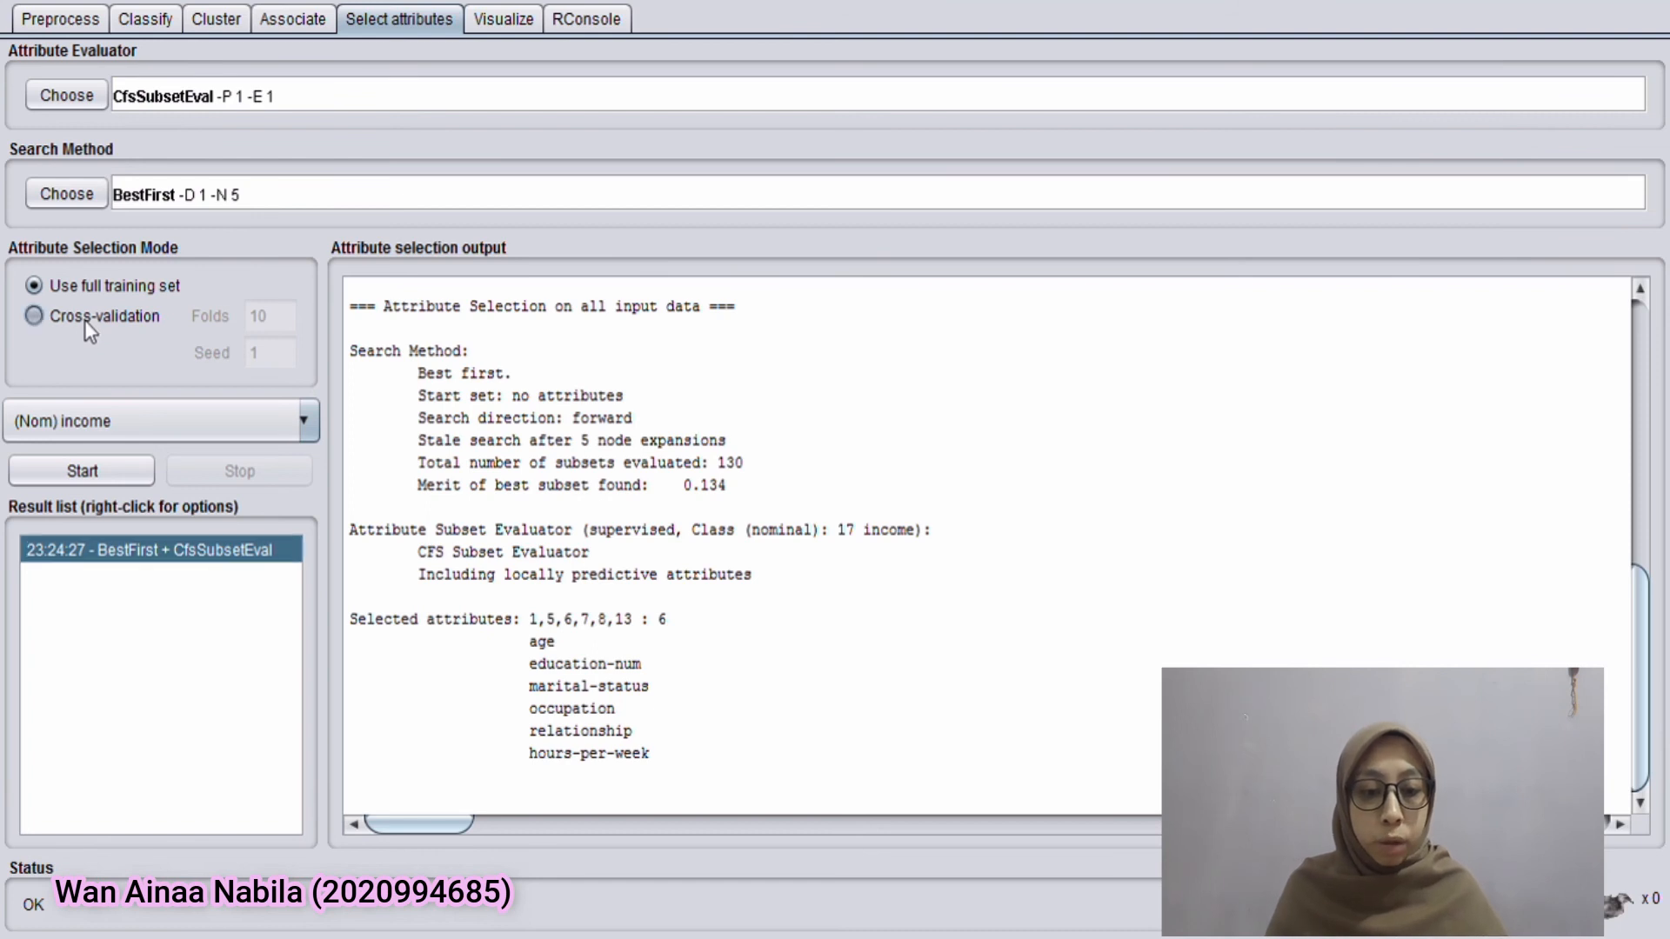
left_click(113, 474)
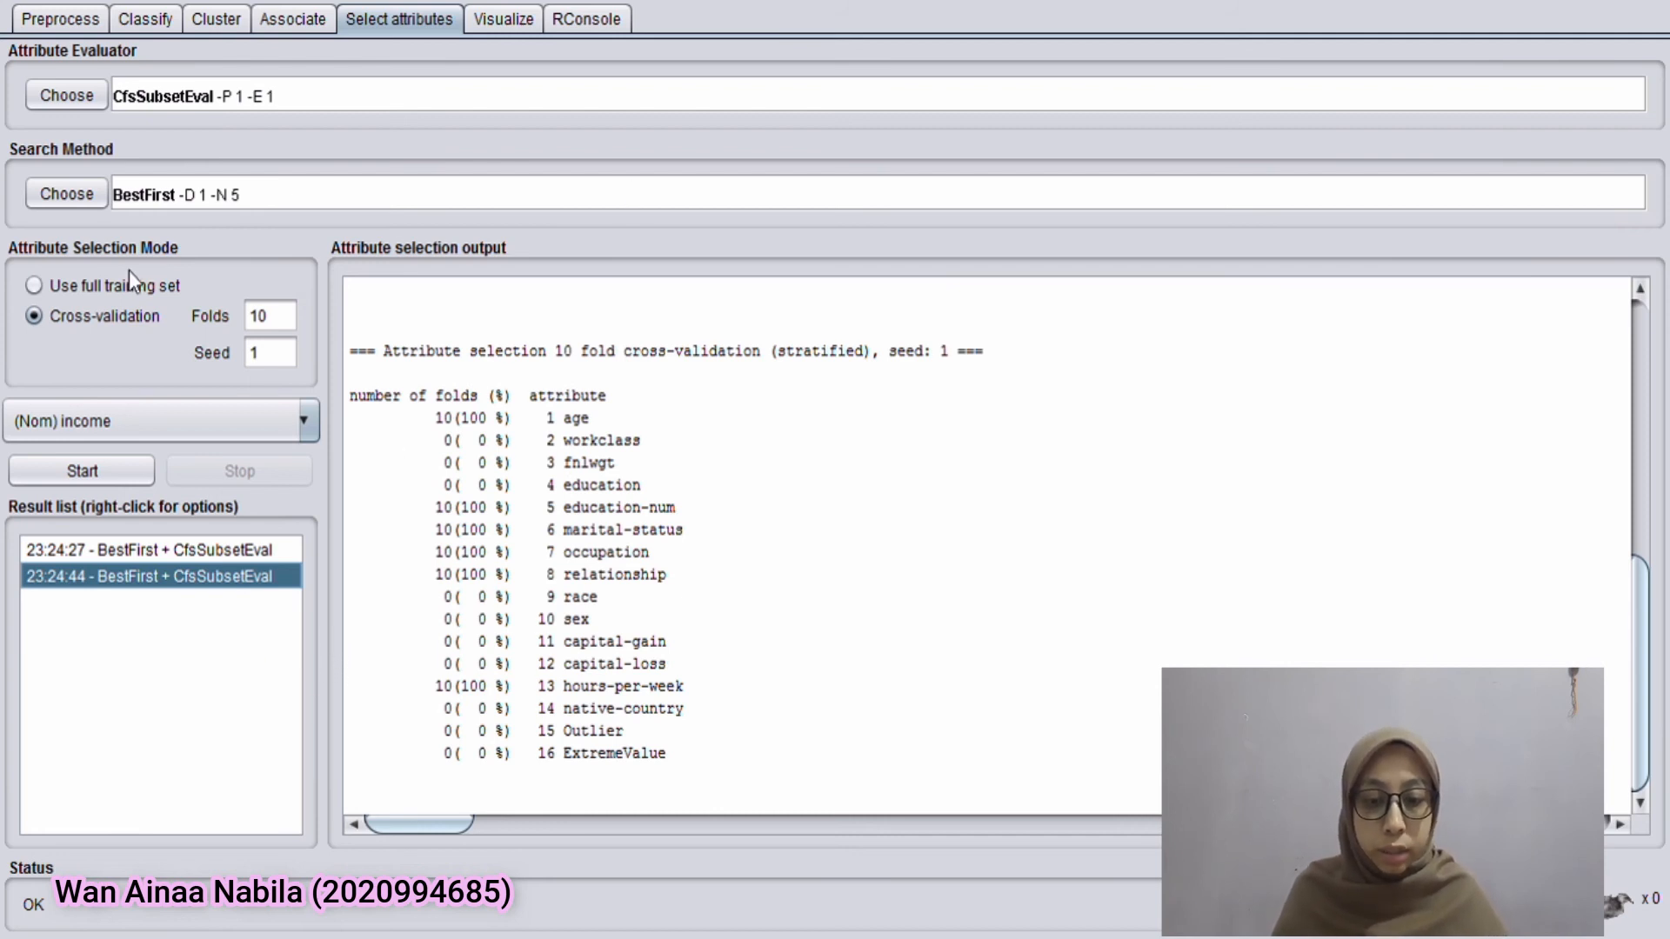
Run InfoGainAttributeEval with the Ranker search on the full training set for income and review the ranked sex and education attributes
left_click(84, 97)
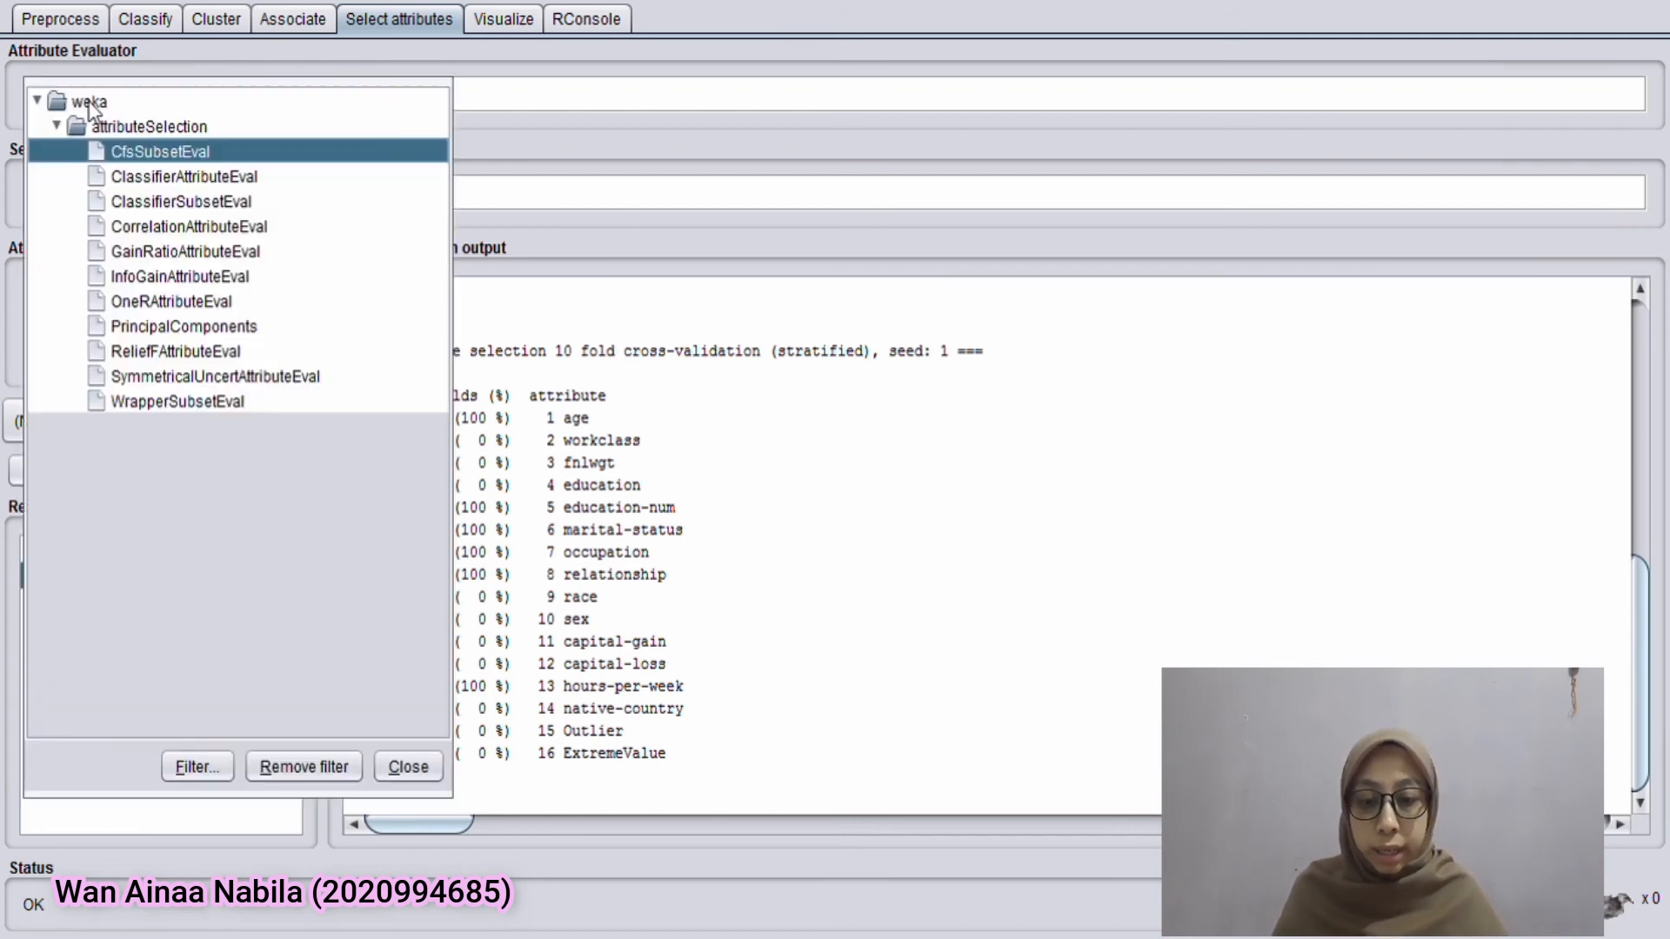
left_click(186, 277)
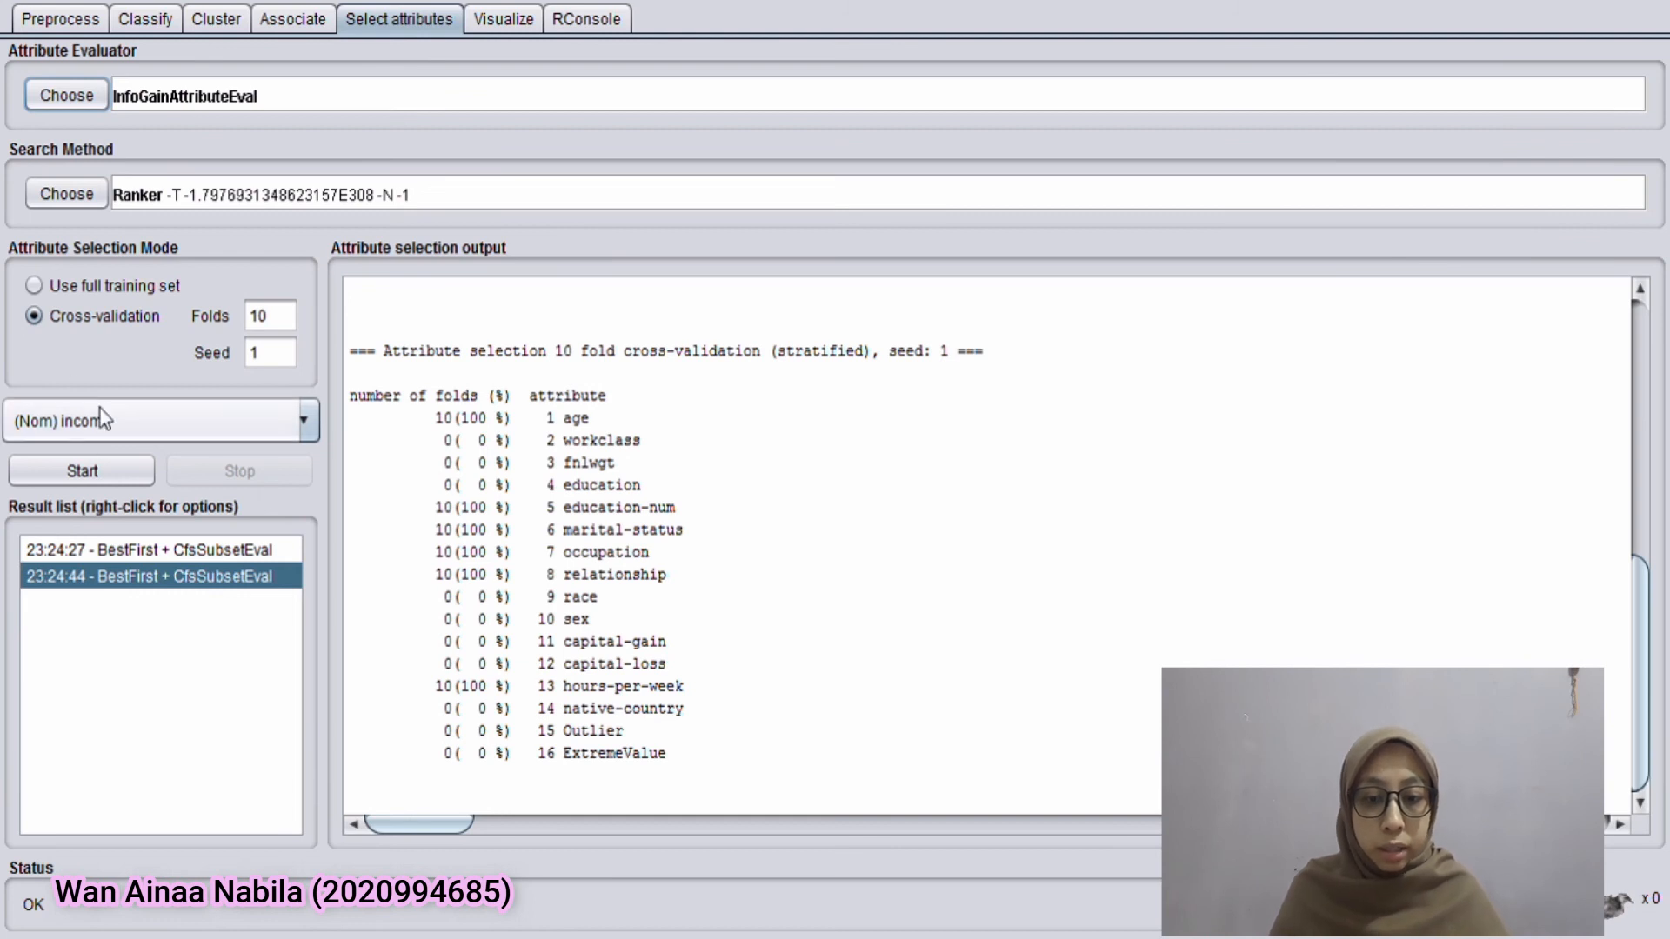
left_click(111, 471)
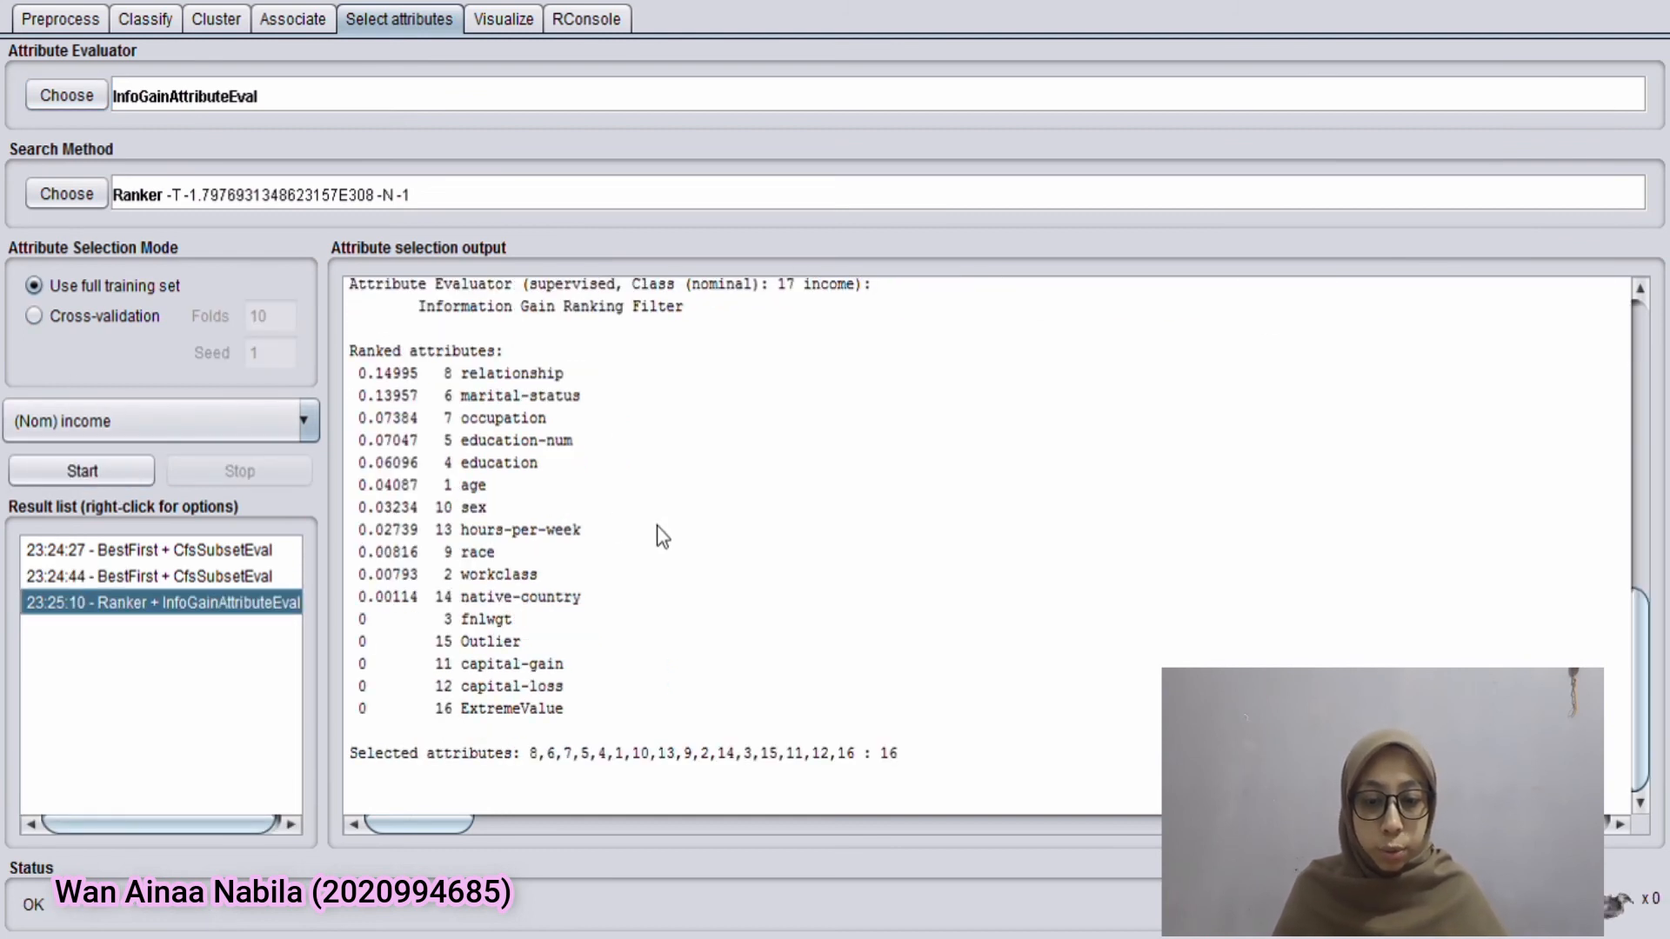
left_click_drag(487, 506, 392, 506)
left_click_drag(523, 465, 359, 463)
left_click(543, 476)
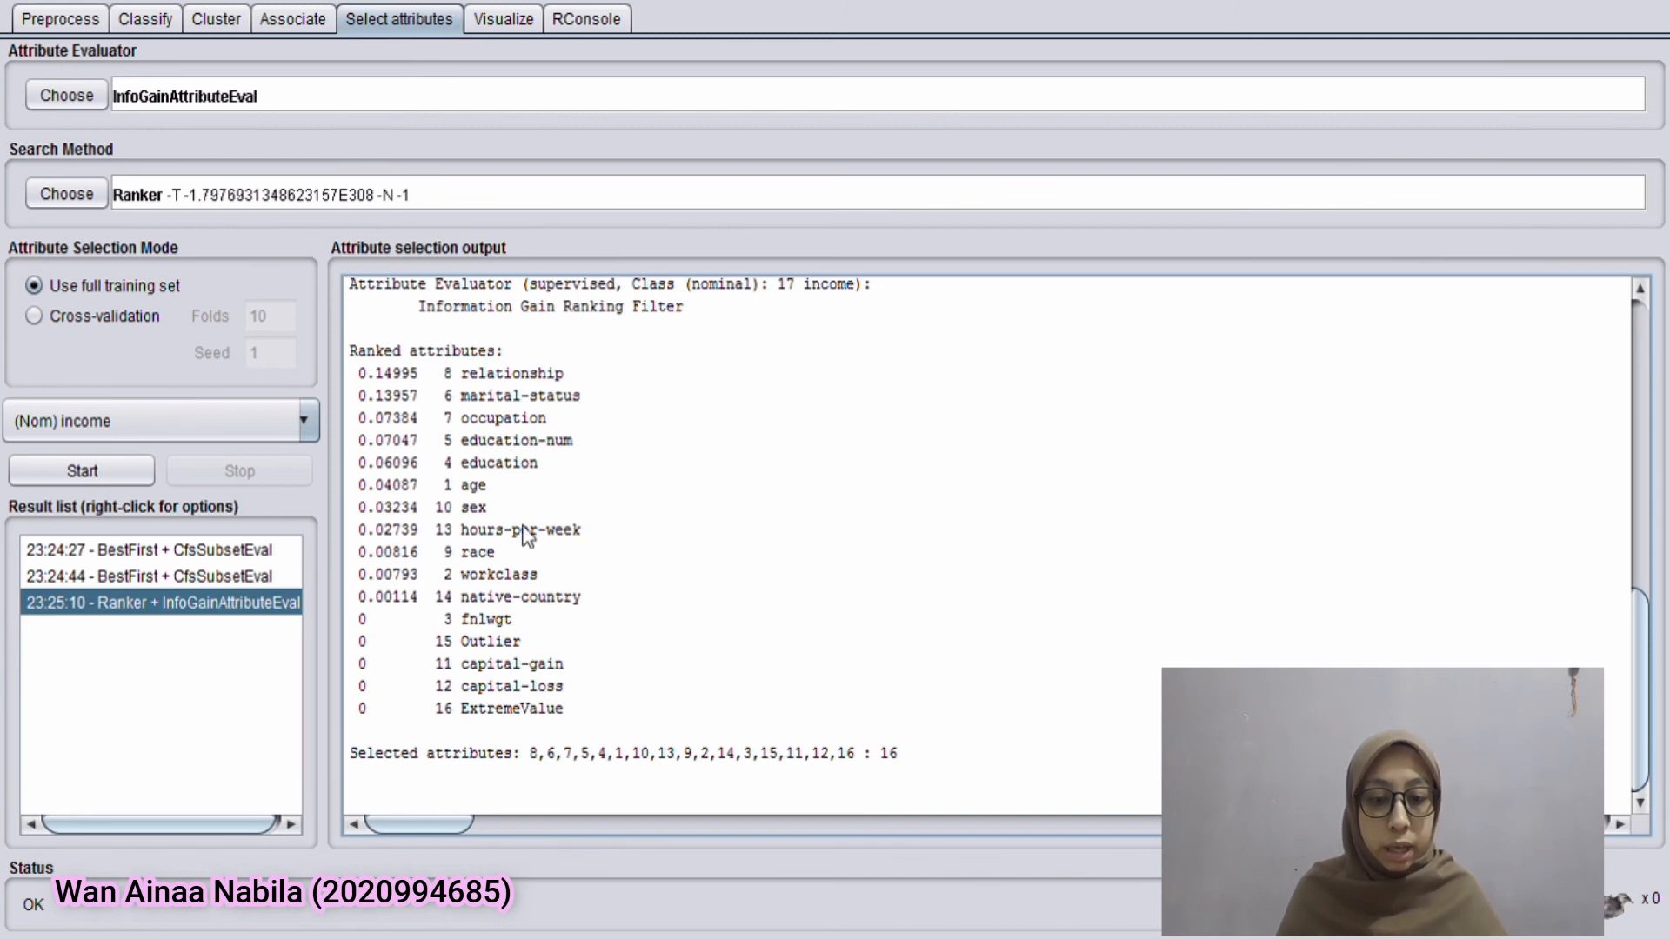
Remove the low-ranked workclass, fnlwgt, race, capital-gain, capital-loss, native-country, Outlier and ExtremeValue attributes, plus education-num, from the census dataset
left_click_drag(358, 552, 587, 710)
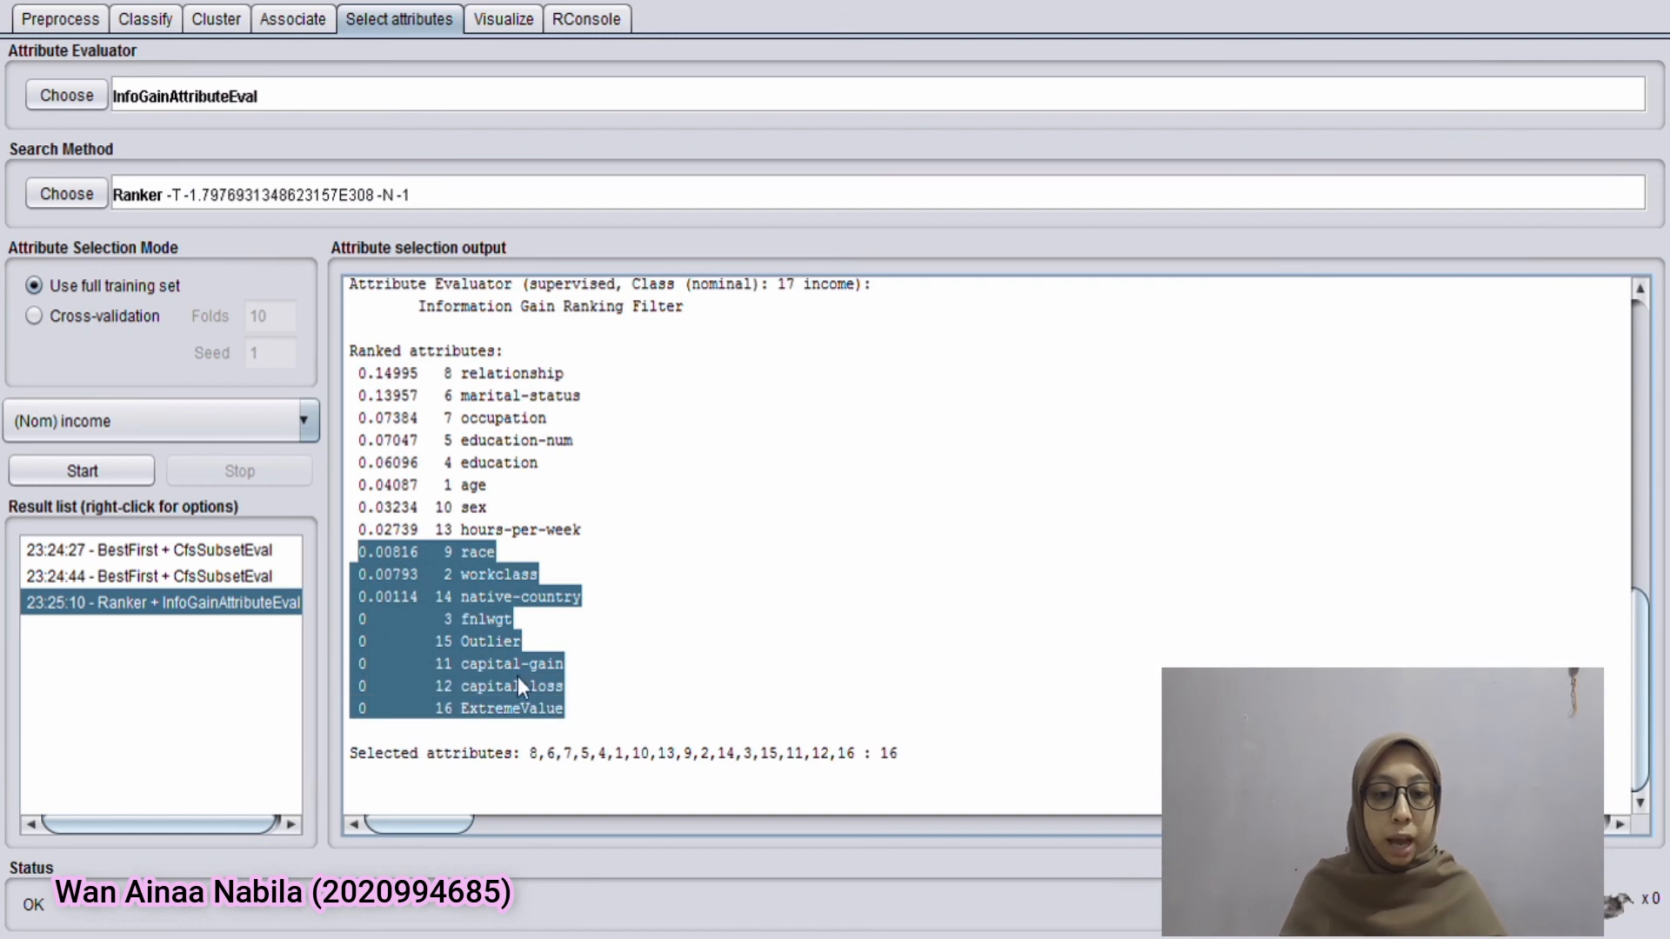
left_click(431, 600)
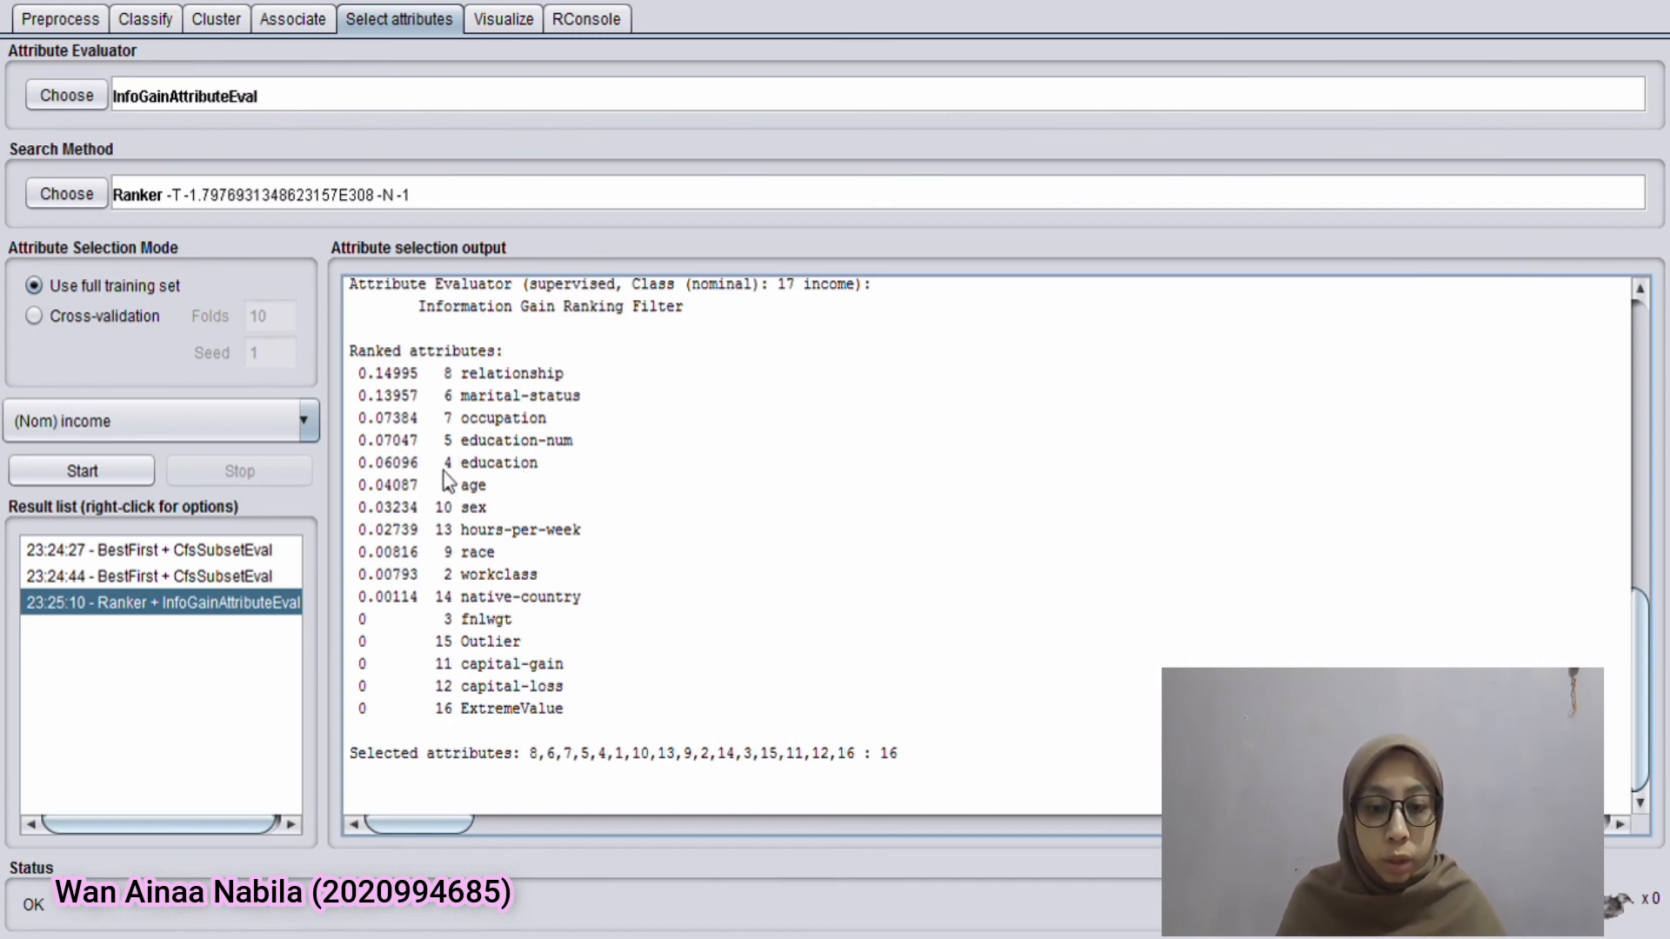
left_click(61, 19)
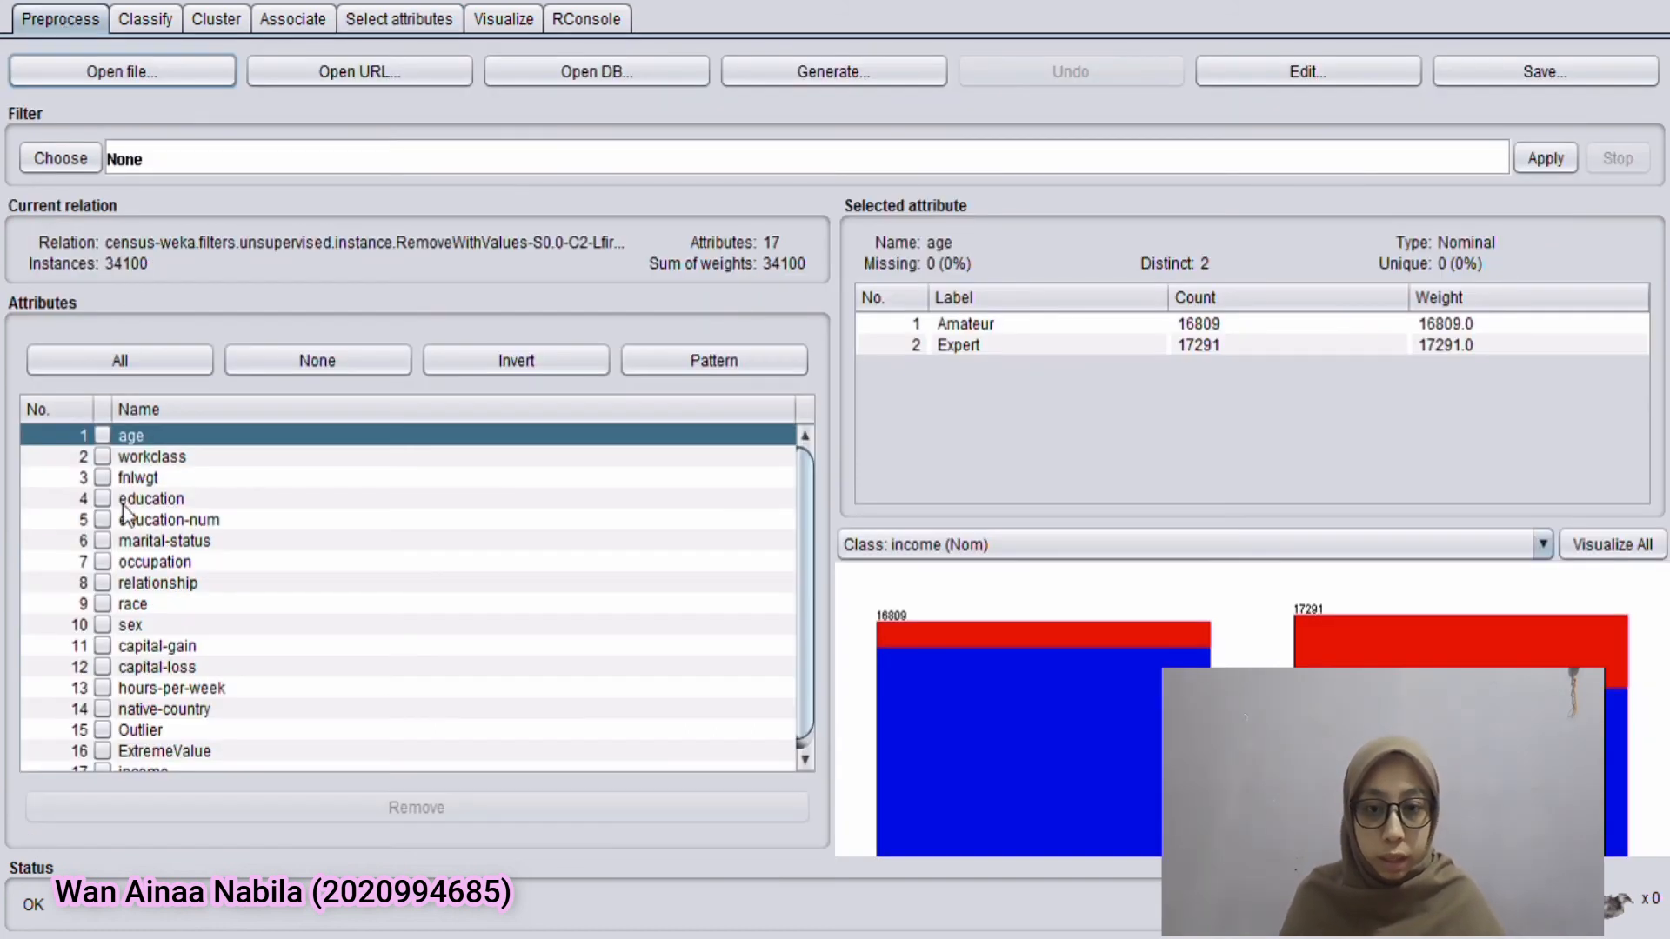
left_click(102, 457)
left_click(103, 478)
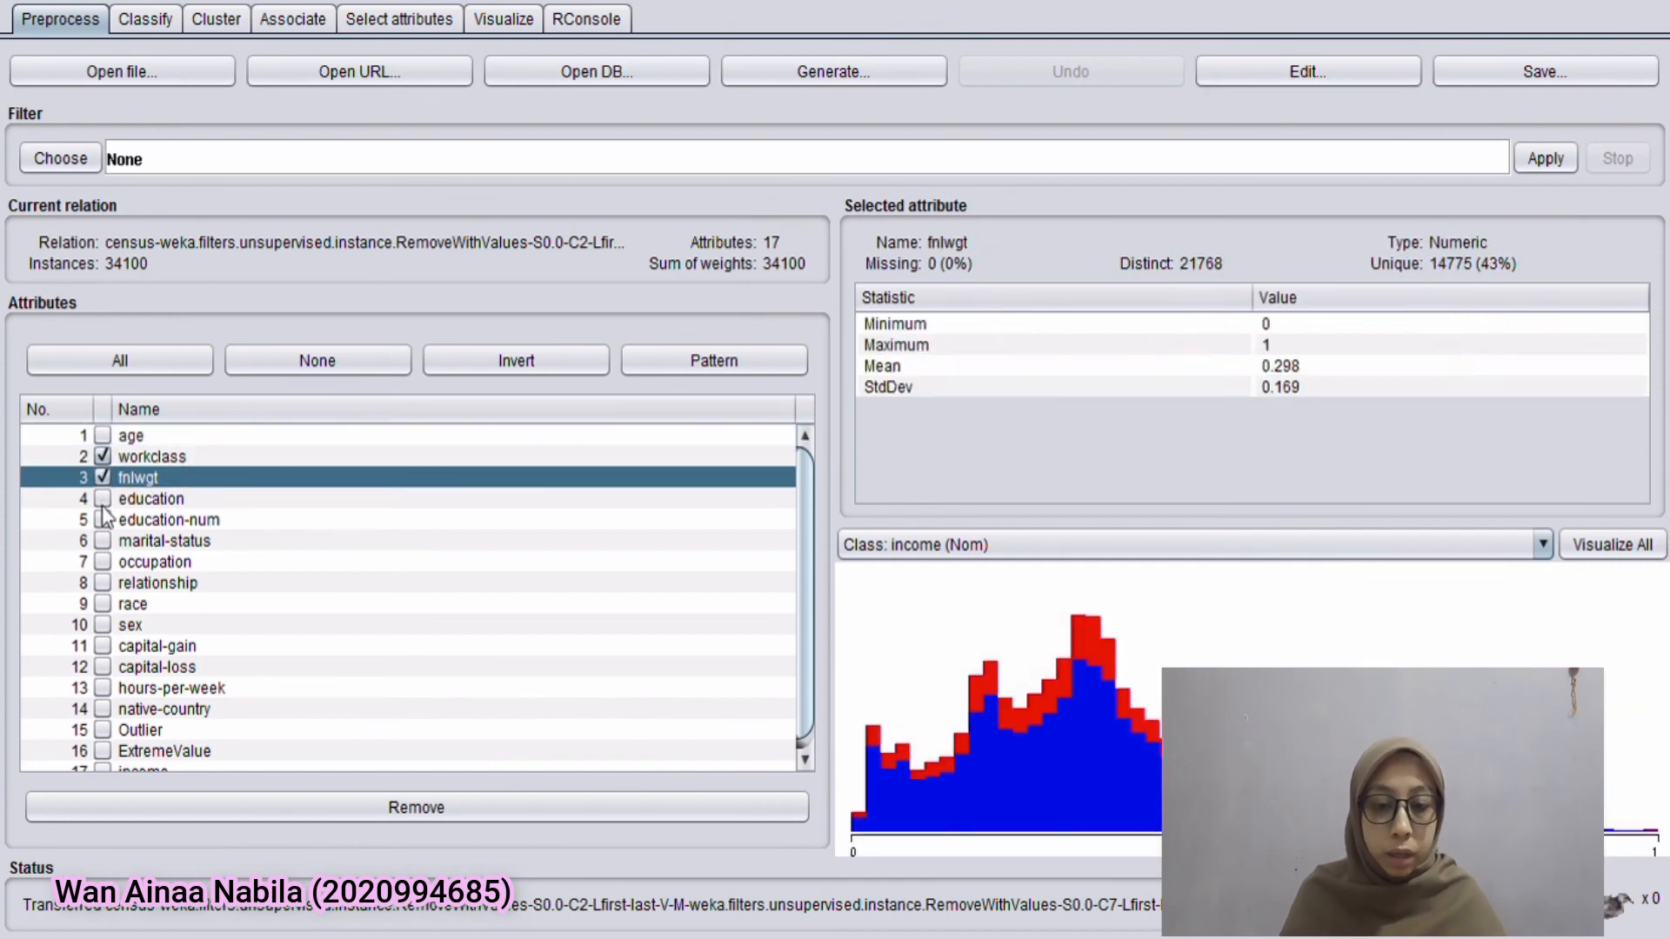
left_click(102, 520)
left_click(105, 603)
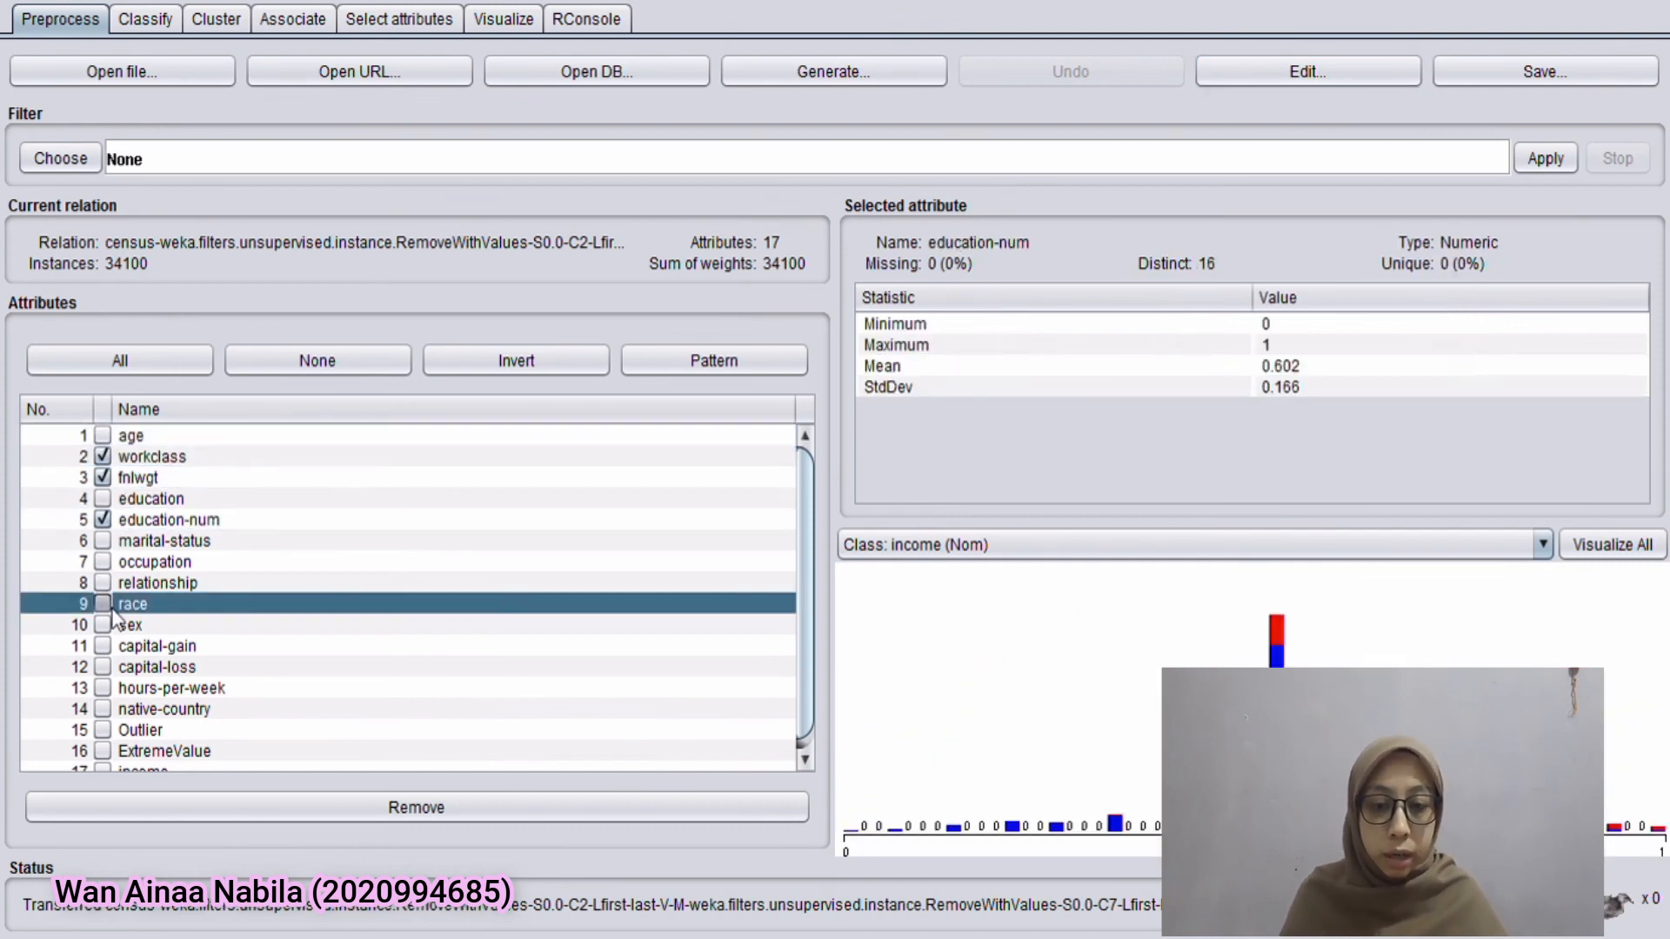
left_click(102, 603)
left_click(103, 645)
left_click(103, 666)
left_click(103, 708)
scroll(118, 765, "down", 1)
left_click(103, 740)
left_click(103, 719)
left_click(190, 804)
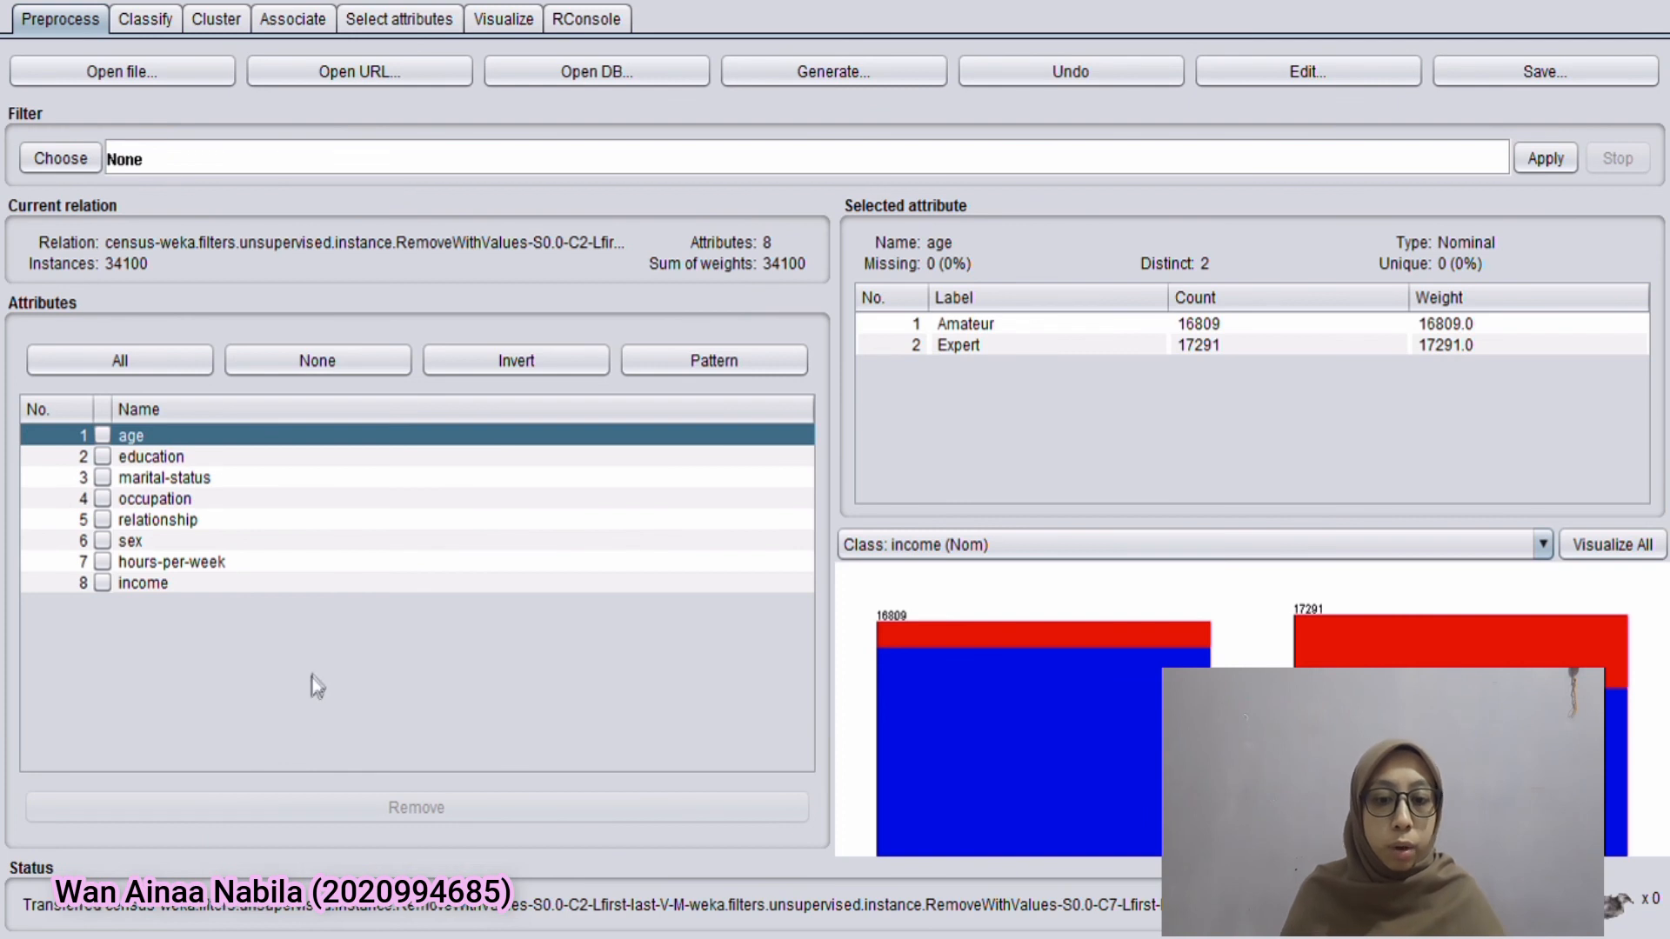
Run the J48 tree classifier on income with 10-fold cross-validation and check the percentage of correctly classified instances
left_click(138, 25)
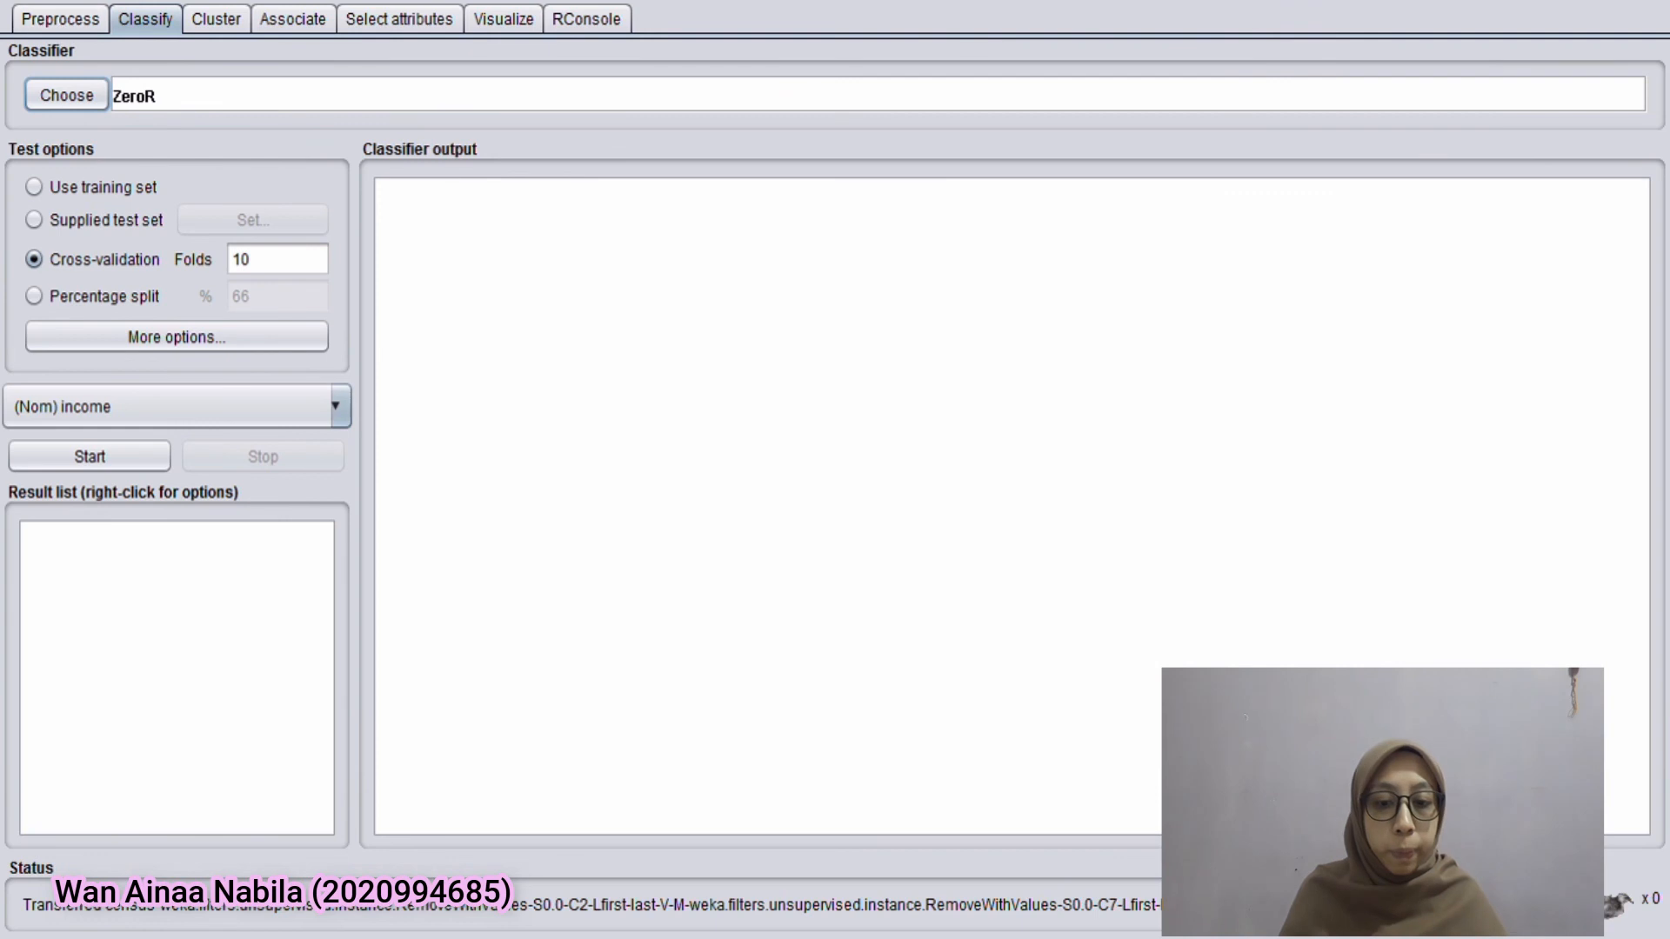
left_click(86, 87)
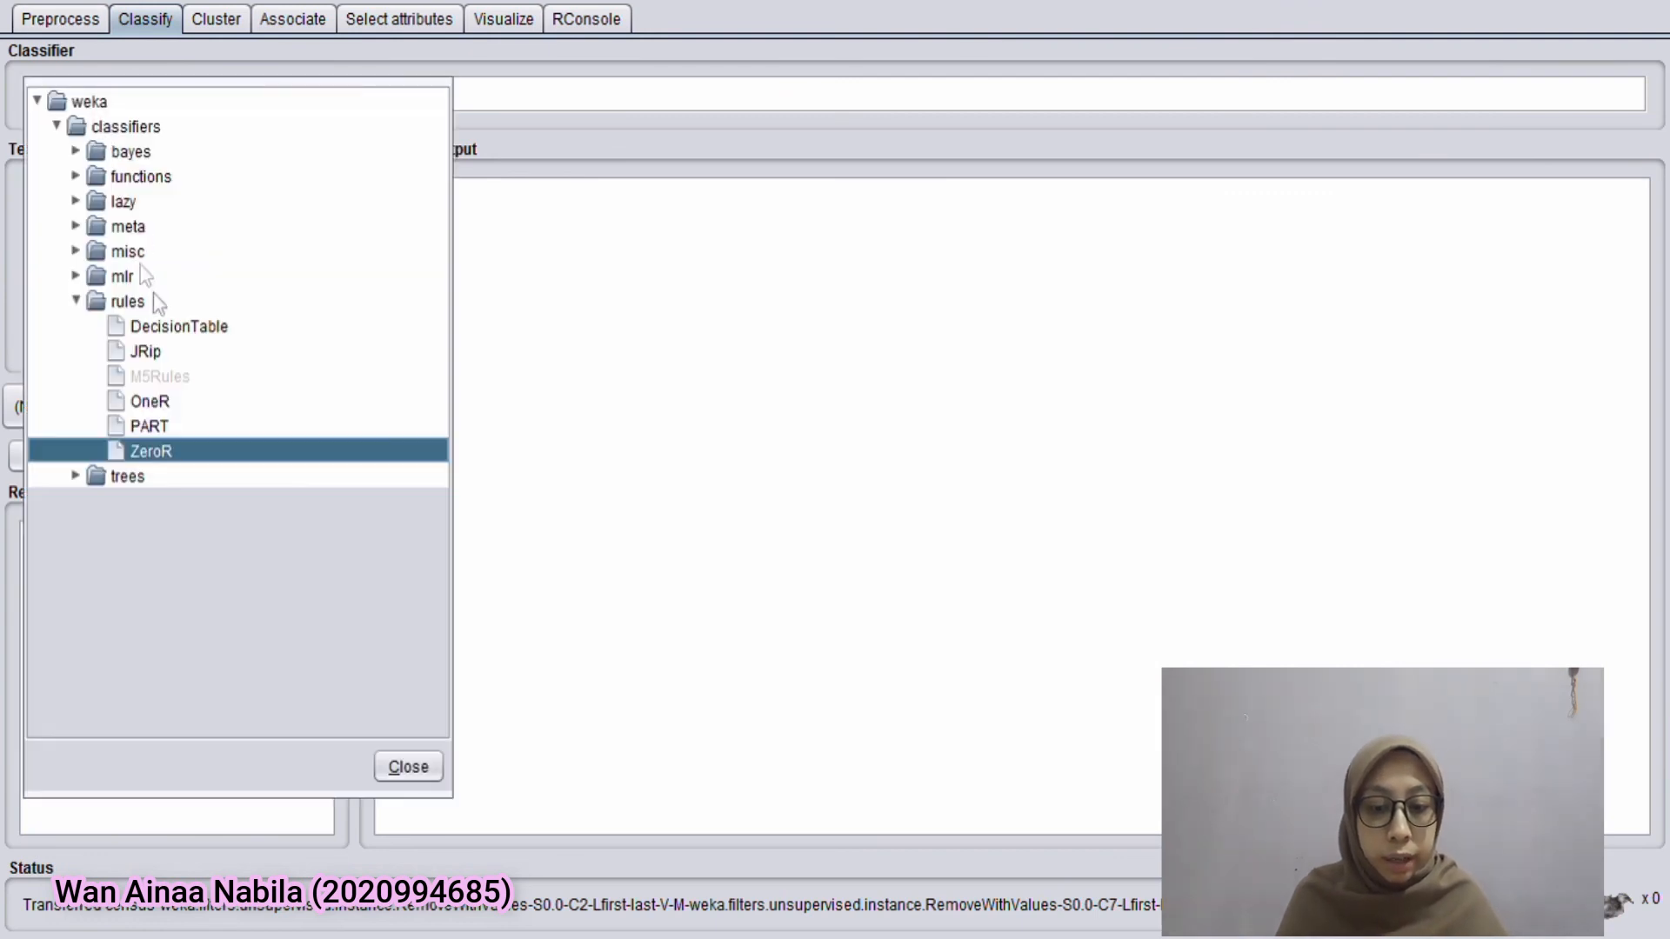
left_click(76, 478)
left_click(143, 552)
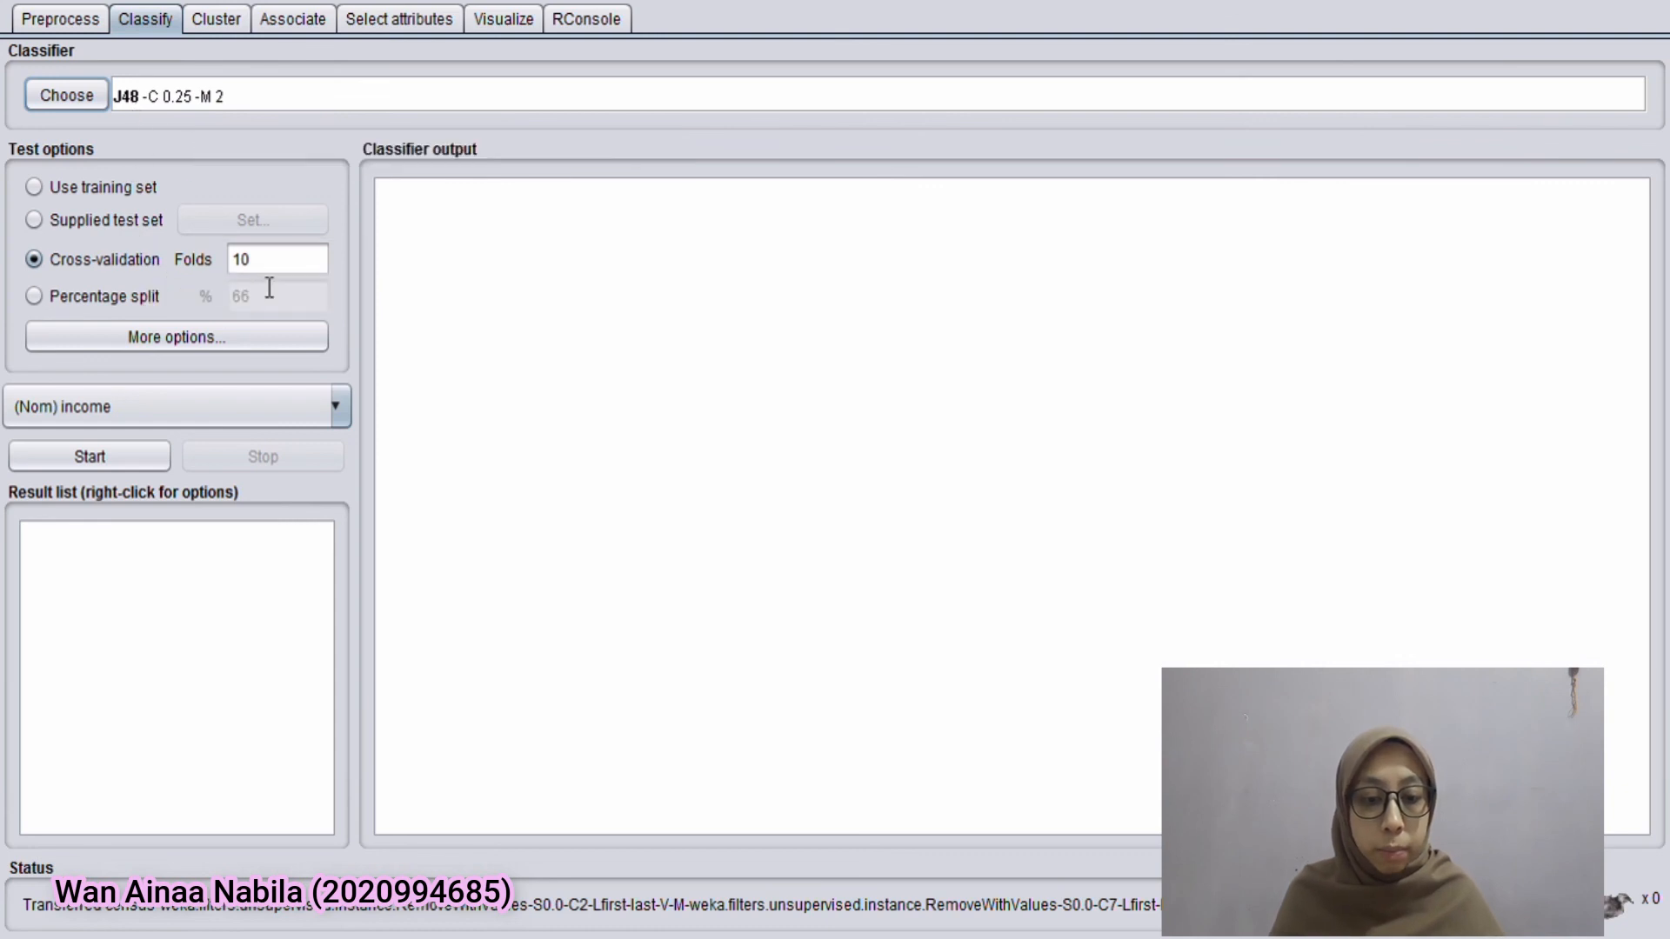
left_click(144, 459)
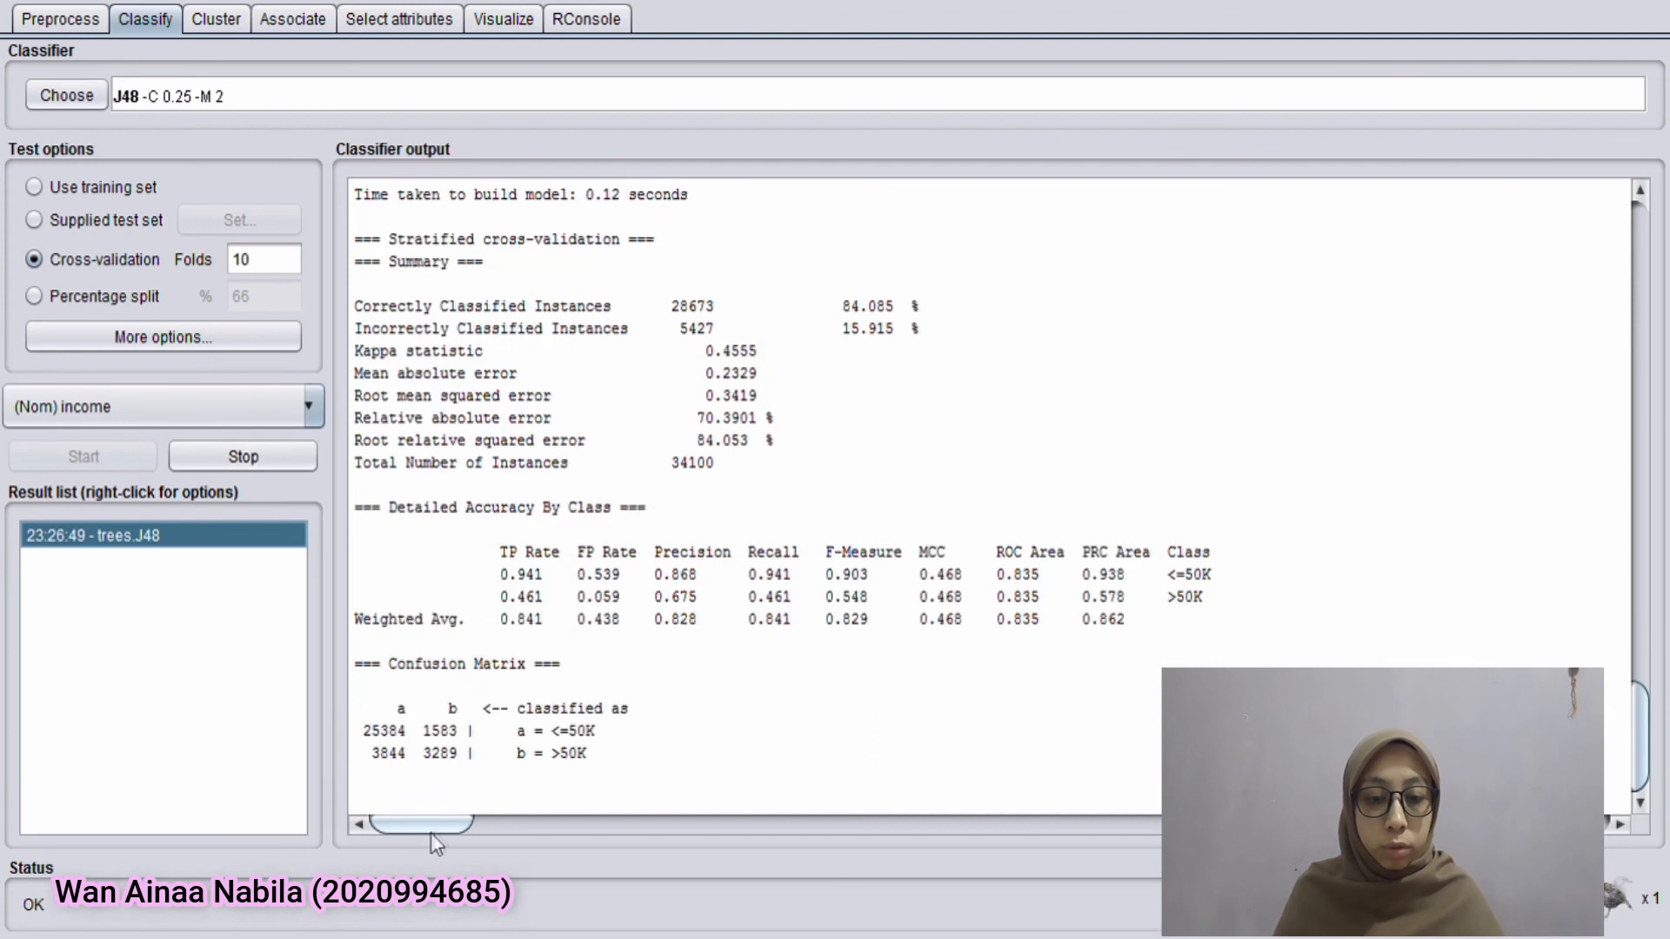
left_click_drag(842, 306, 917, 318)
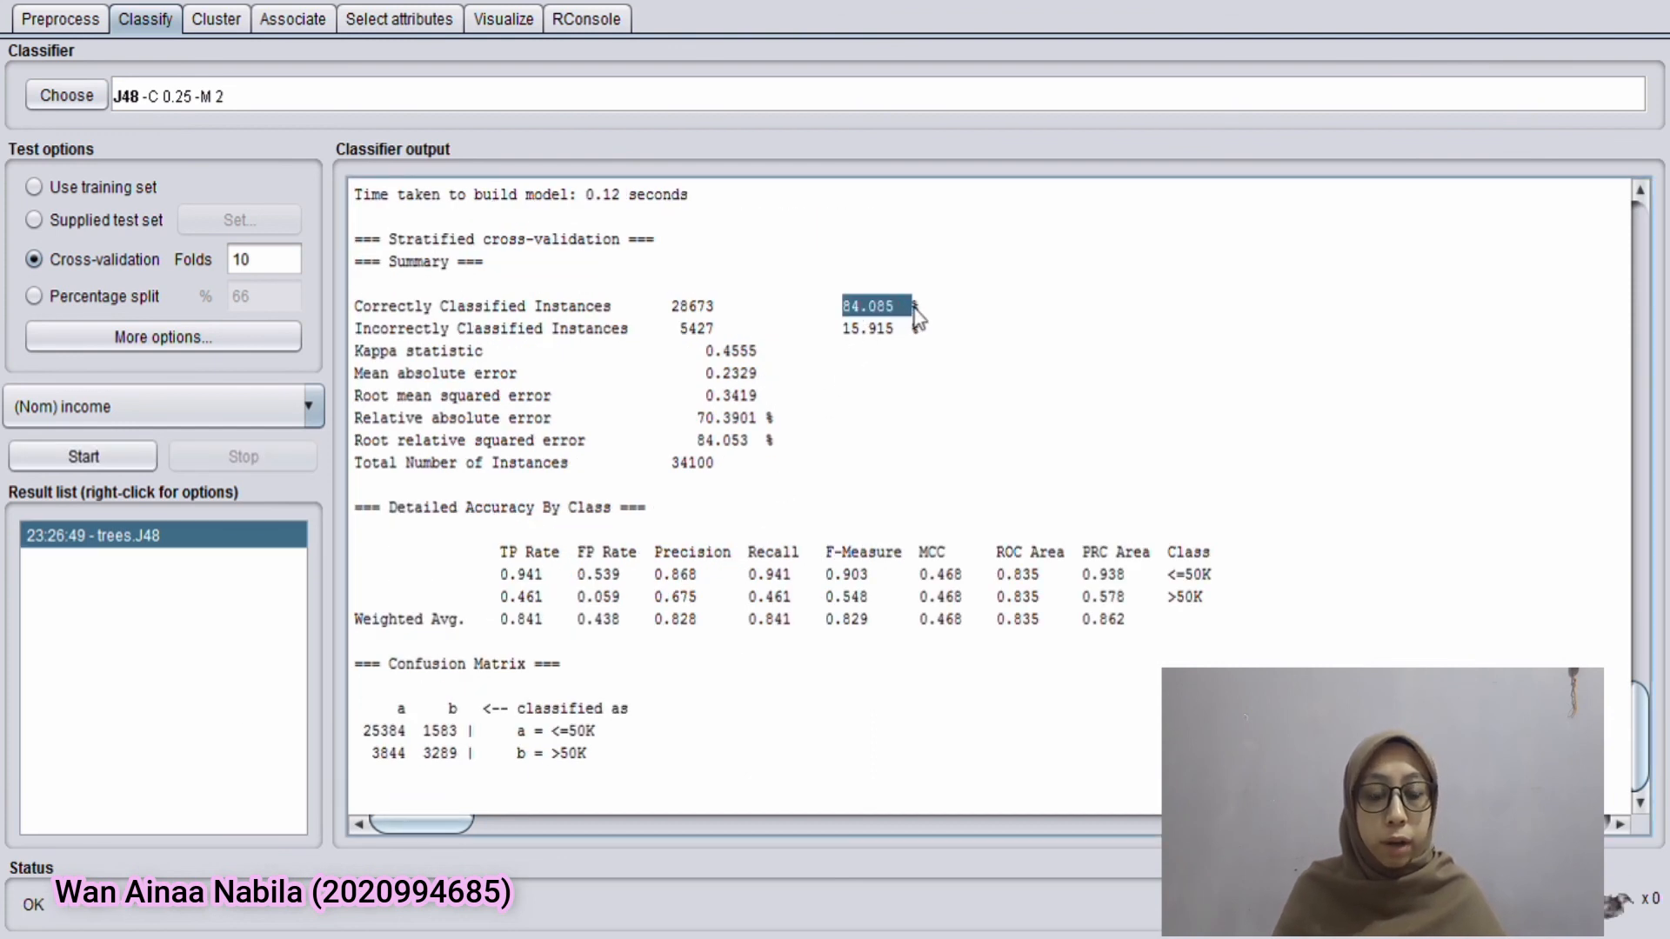
left_click(913, 308)
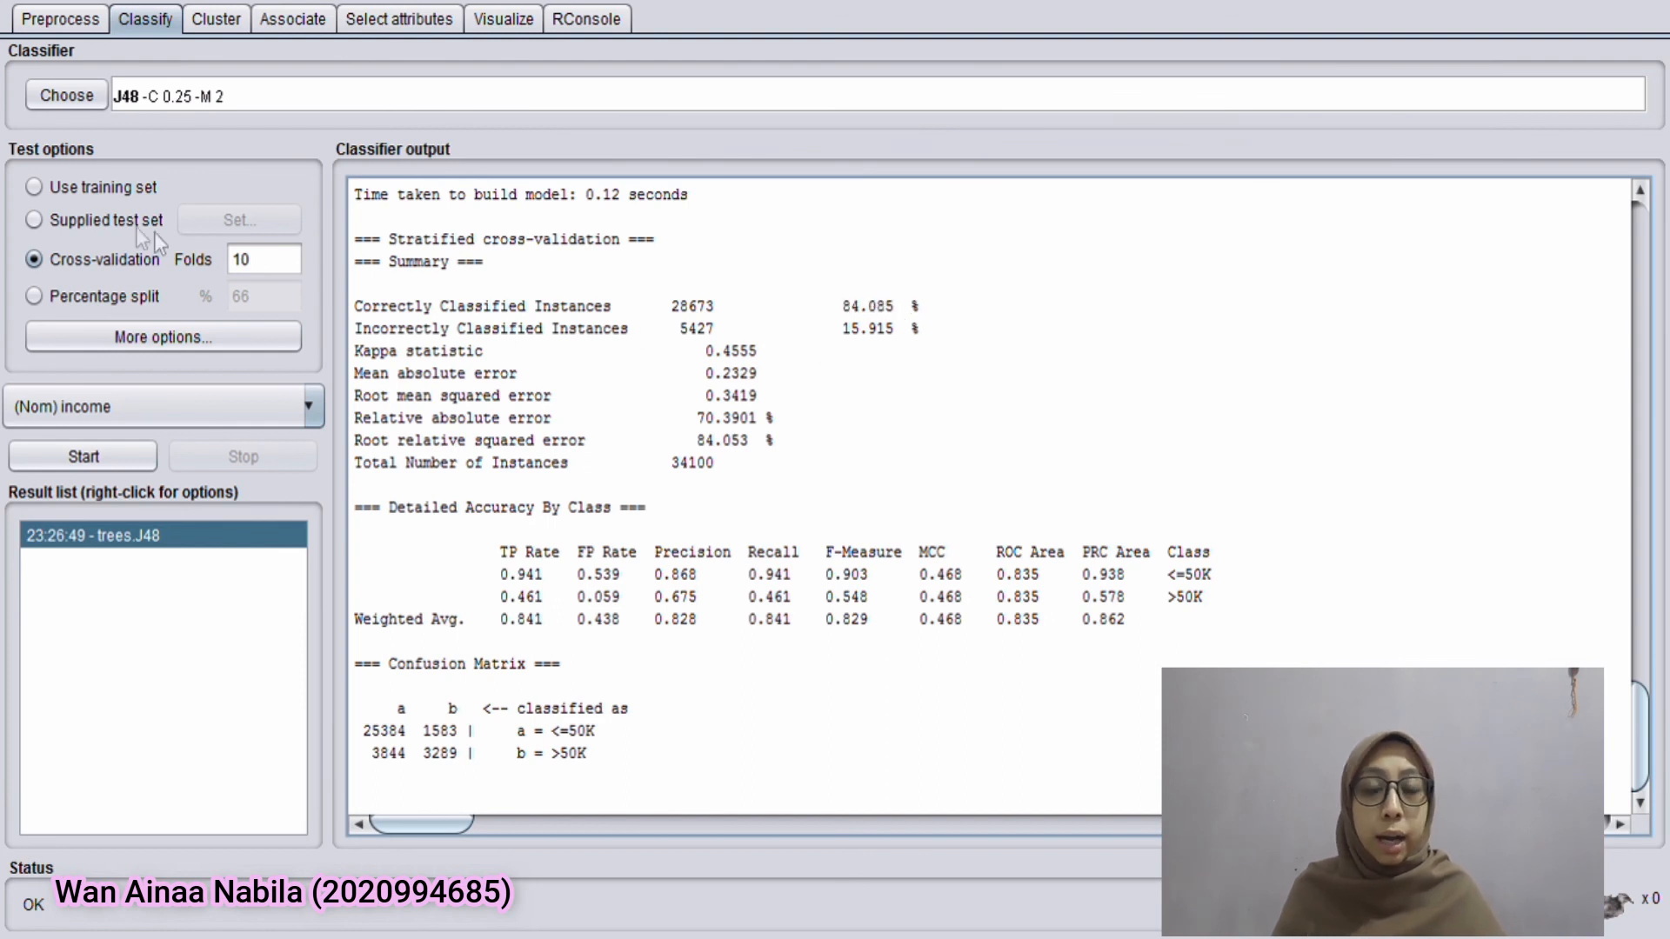
Set cross-validation to 20 folds, rerun J48 and check the percentage of correctly classified instances
left_click_drag(265, 262, 164, 244)
type("20")
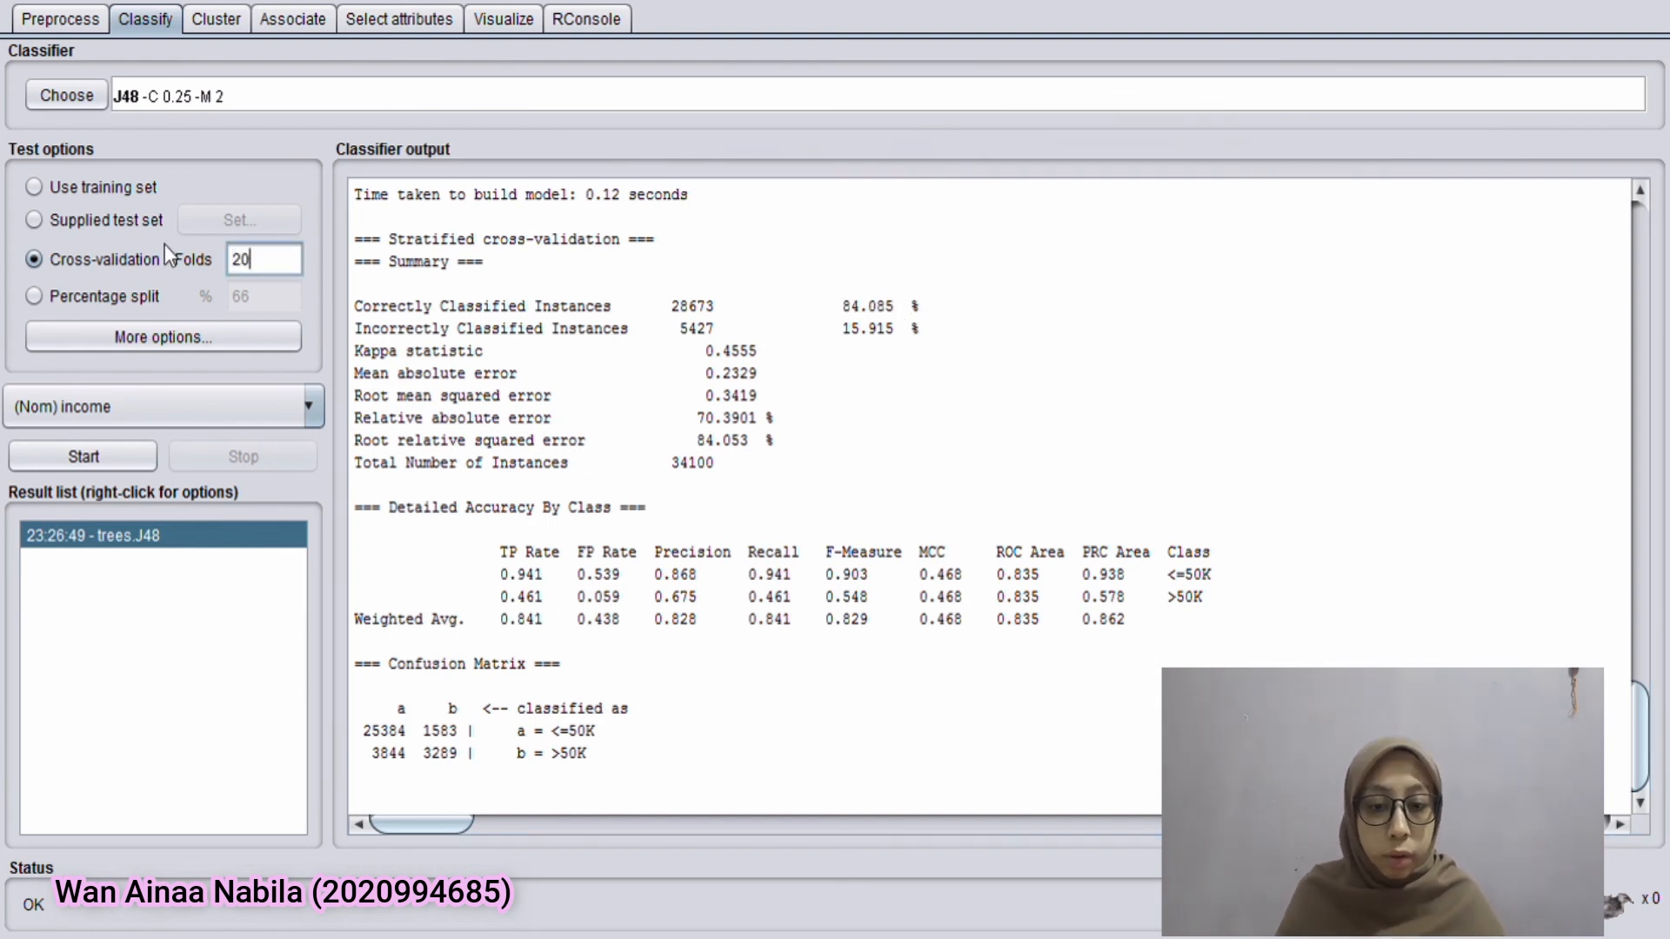
left_click(113, 462)
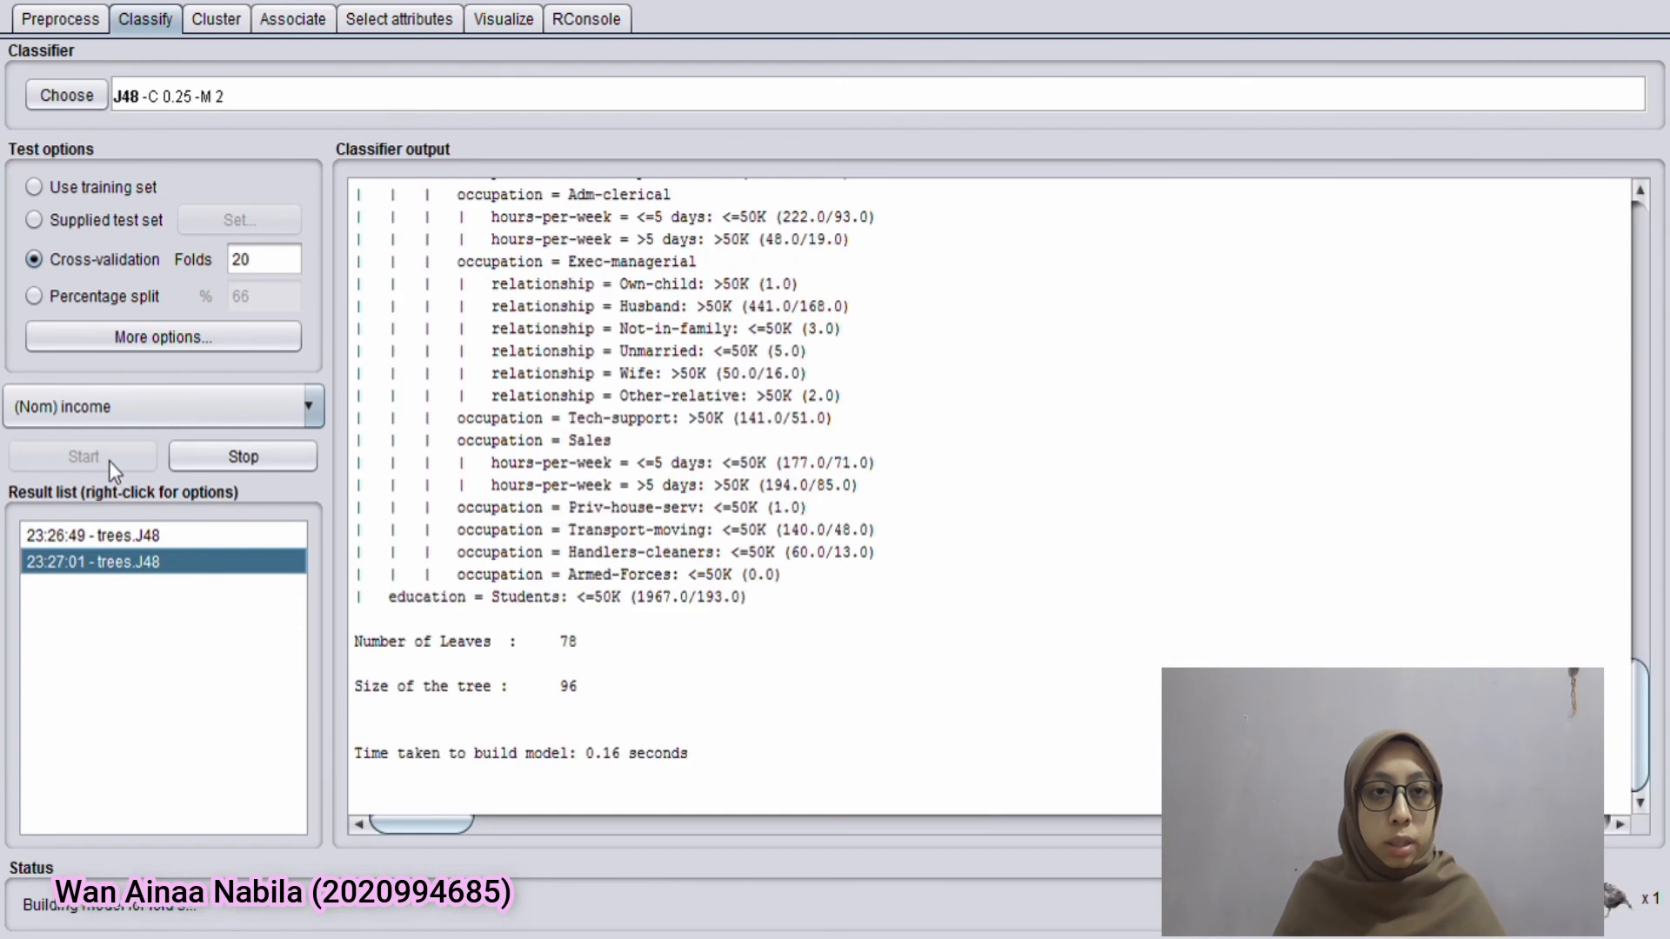
left_click_drag(842, 310, 932, 299)
left_click(878, 333)
Evaluate J48 with a 70% percentage split and check its share of correctly classified instances
left_click(126, 289)
type("70")
left_click(104, 457)
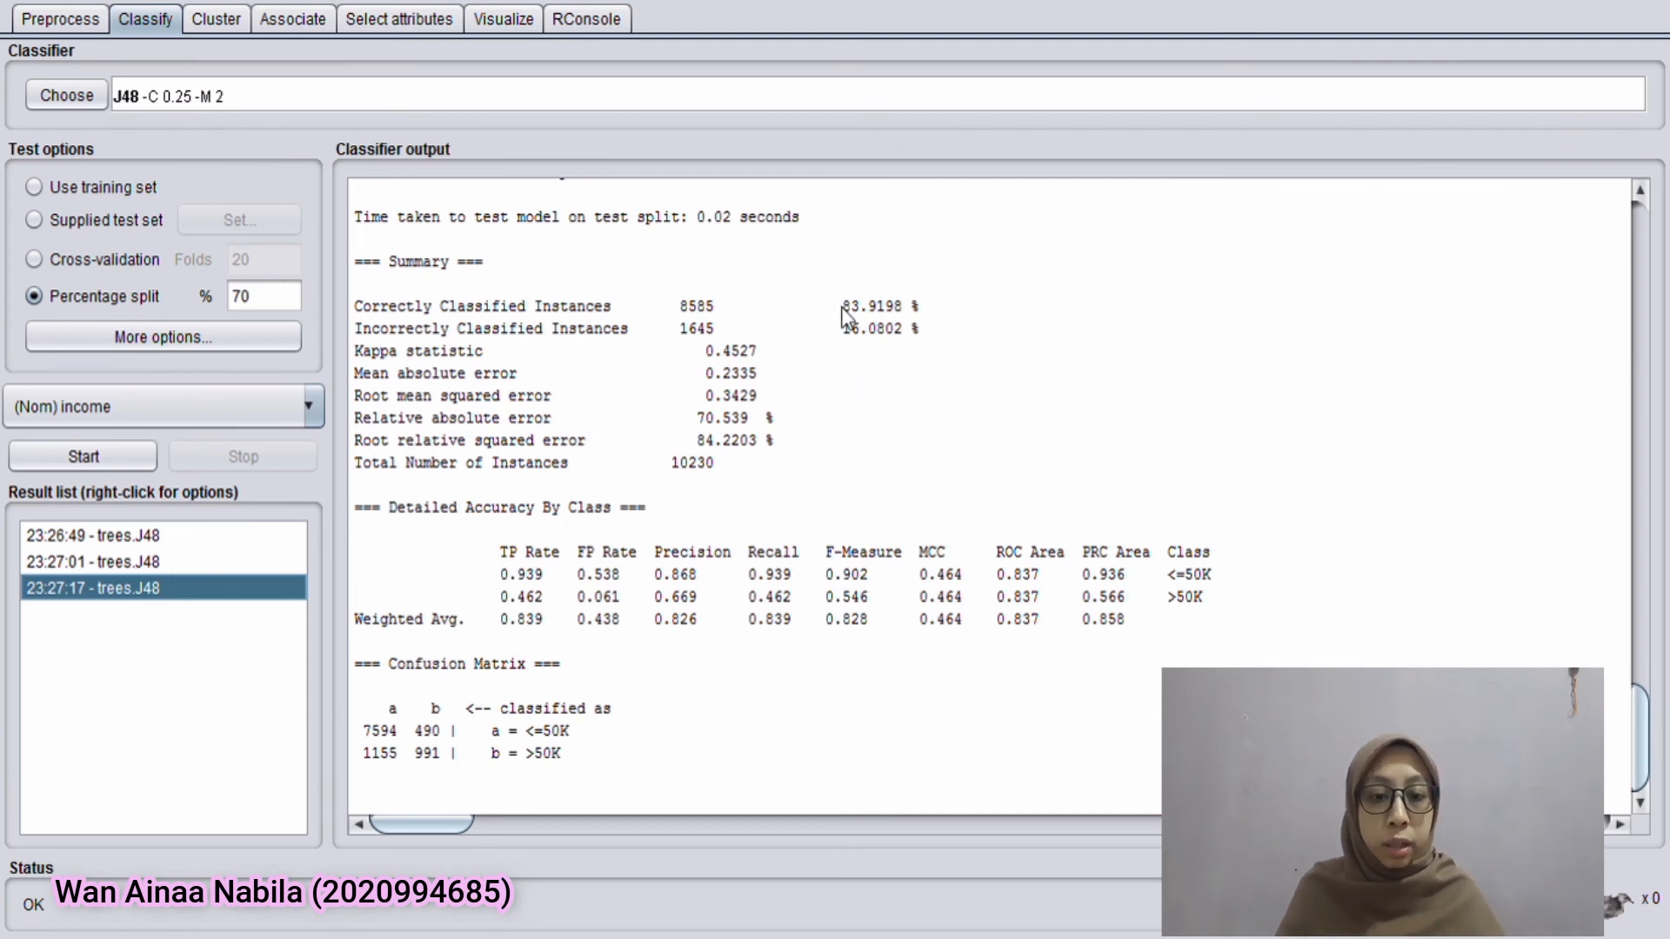
left_click_drag(842, 306, 926, 306)
left_click(926, 307)
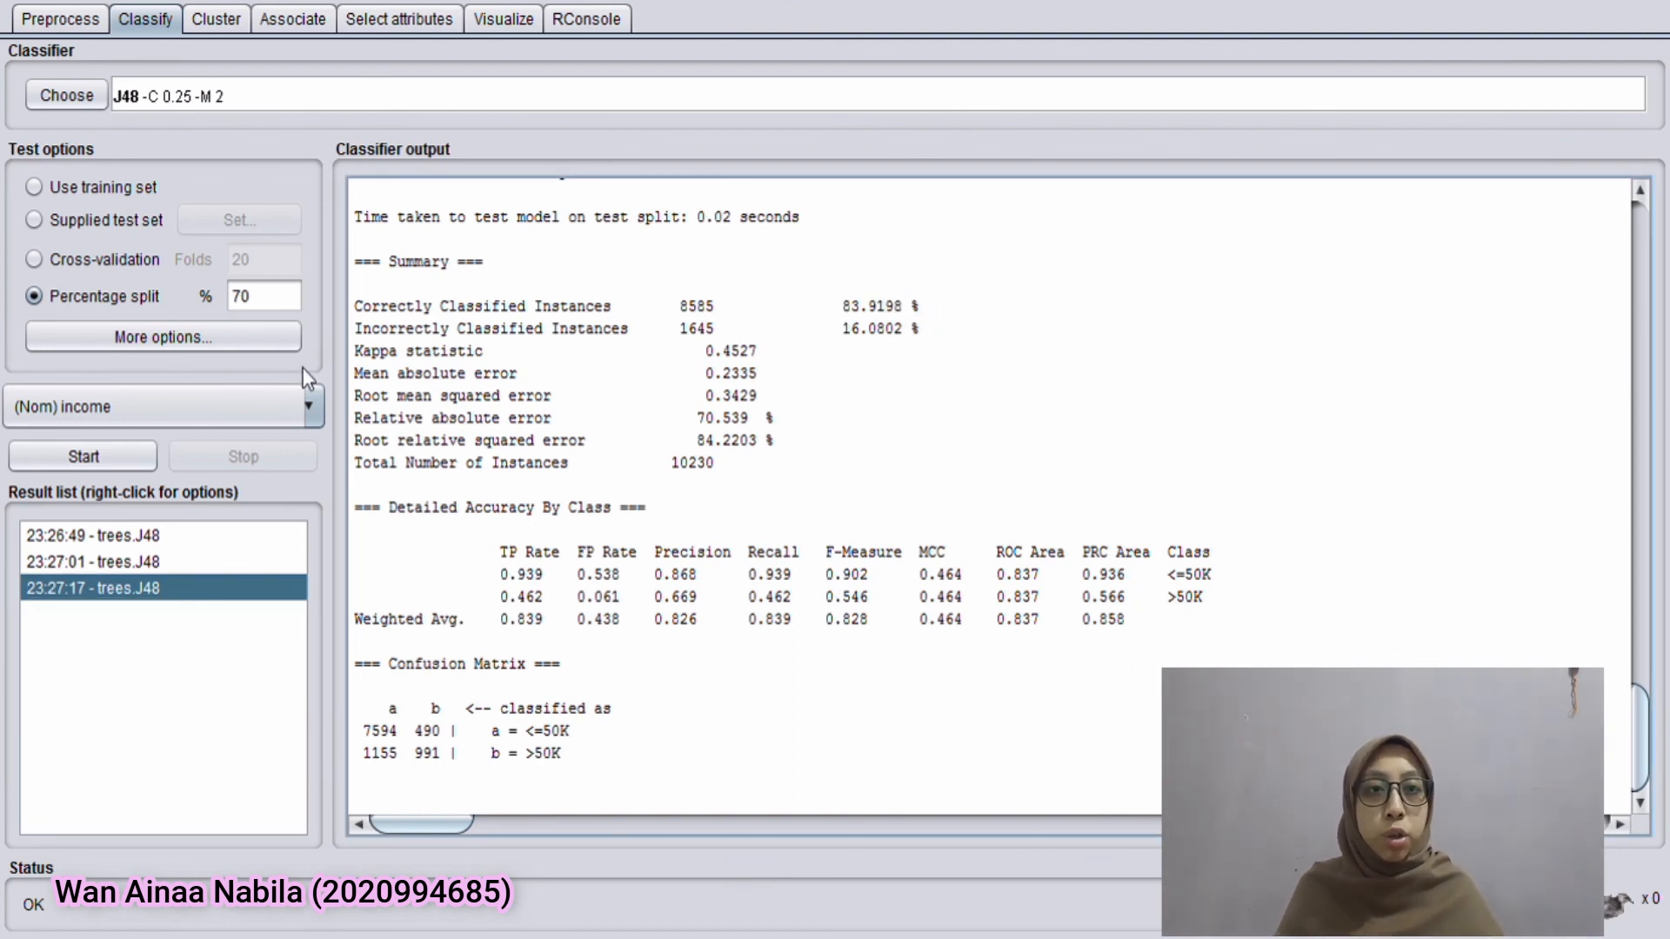
Change the percentage split to 90%, rerun J48 and check the accuracy in the summary
double_click(280, 298)
type("90")
left_click(69, 452)
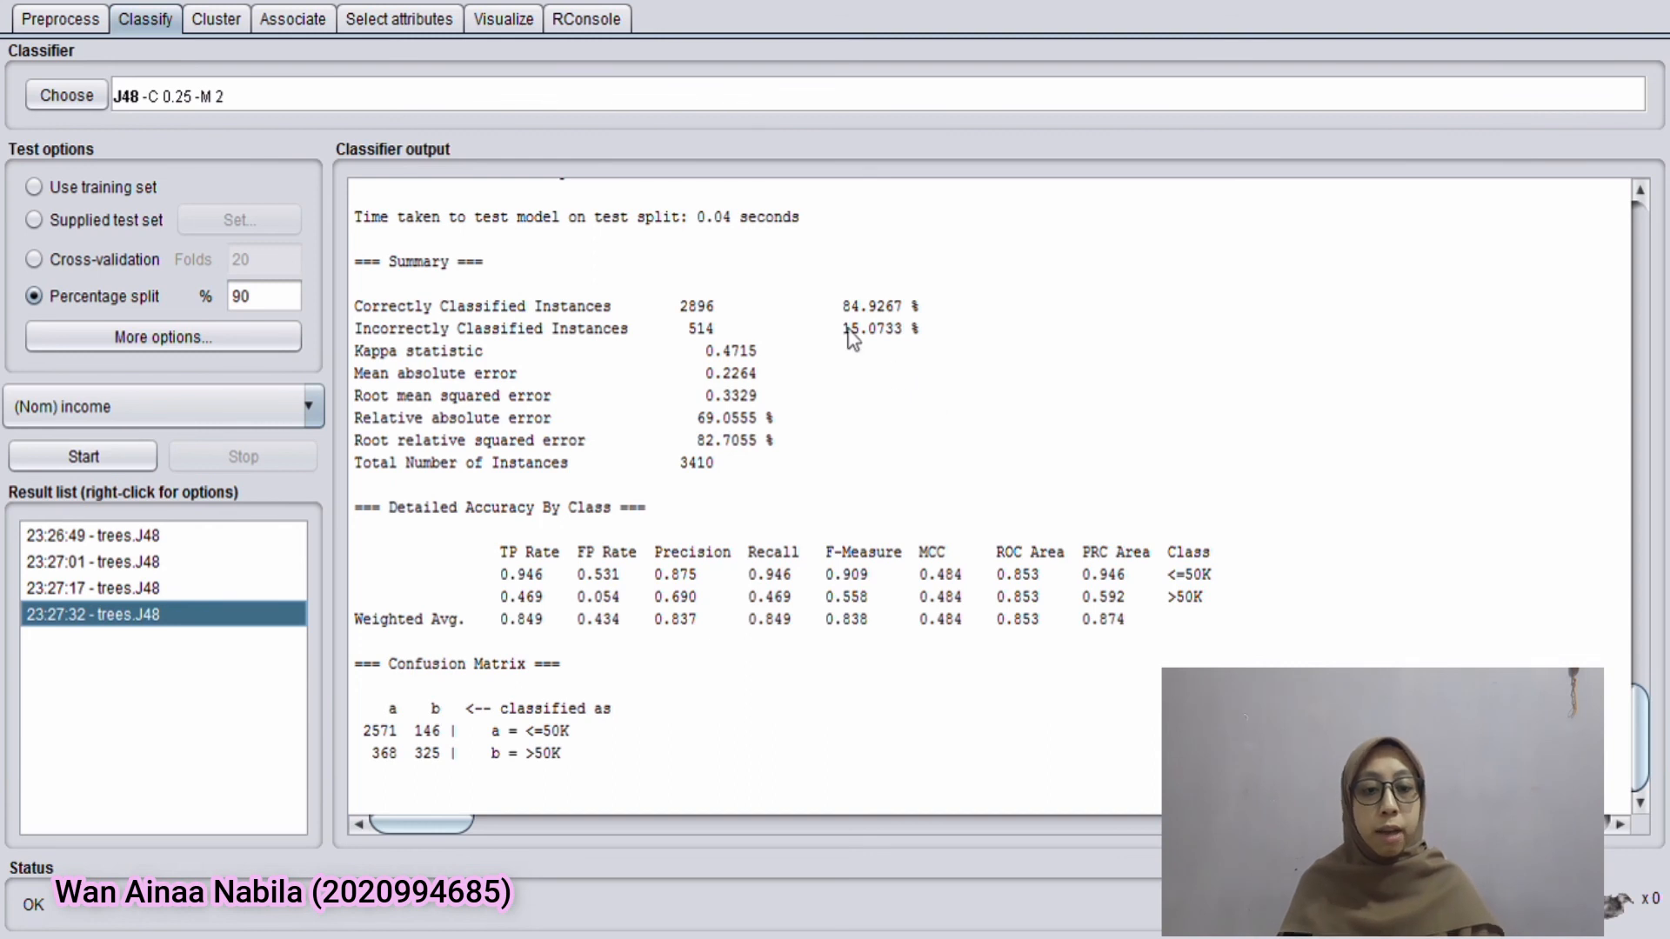
left_click_drag(831, 306, 943, 306)
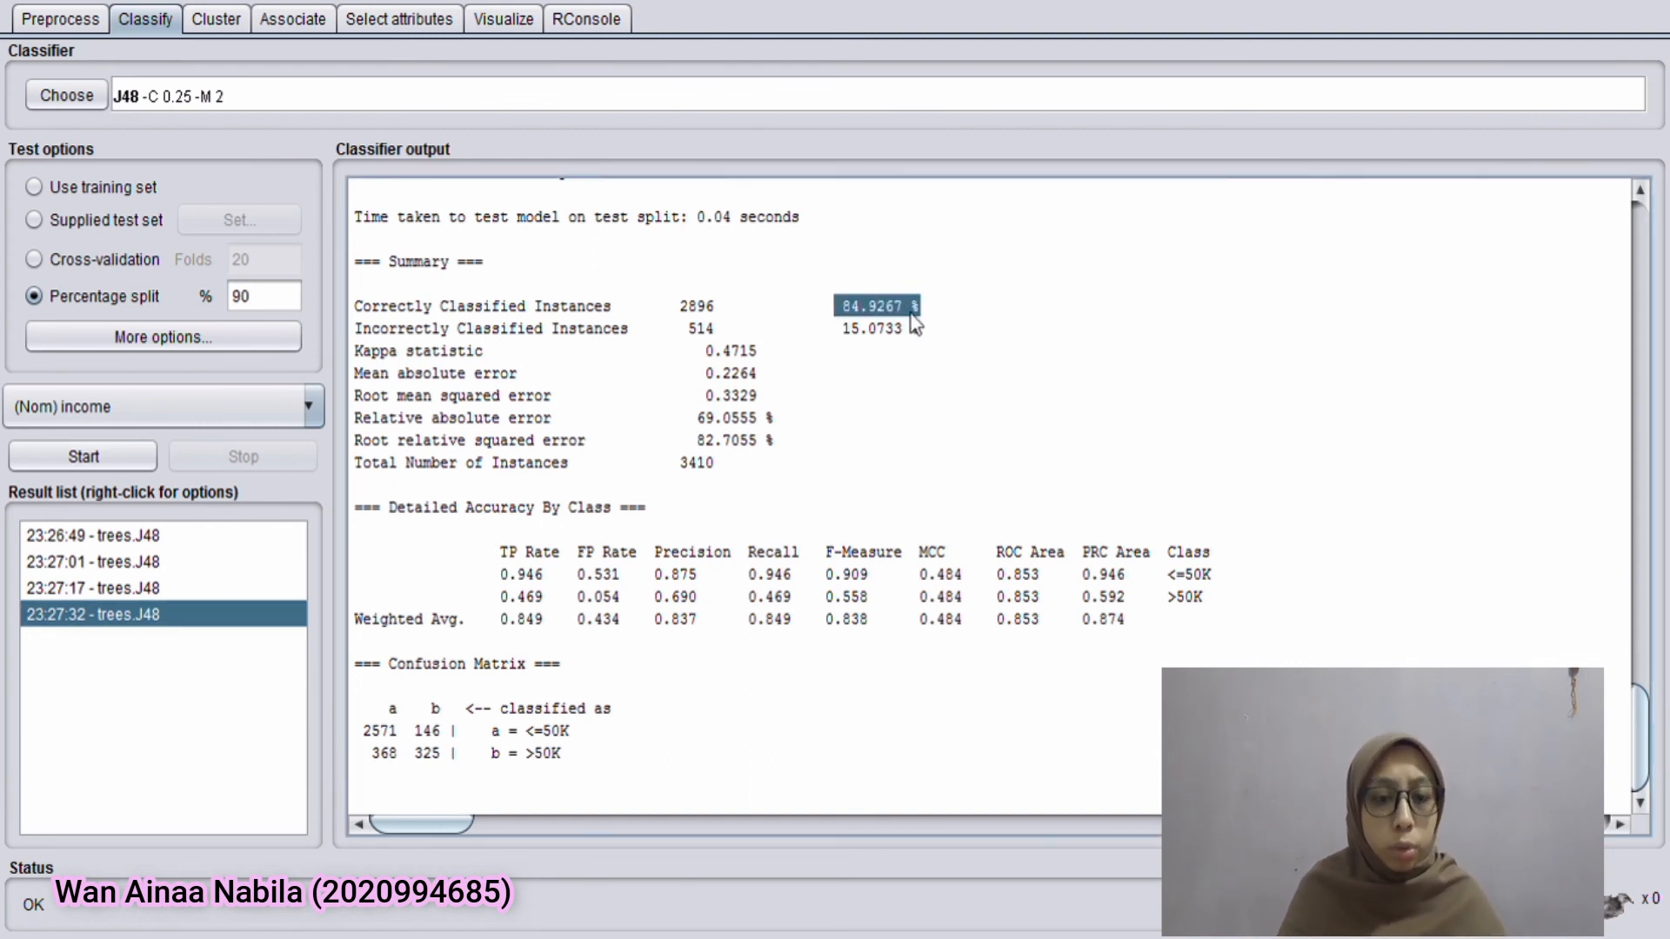
left_click(916, 311)
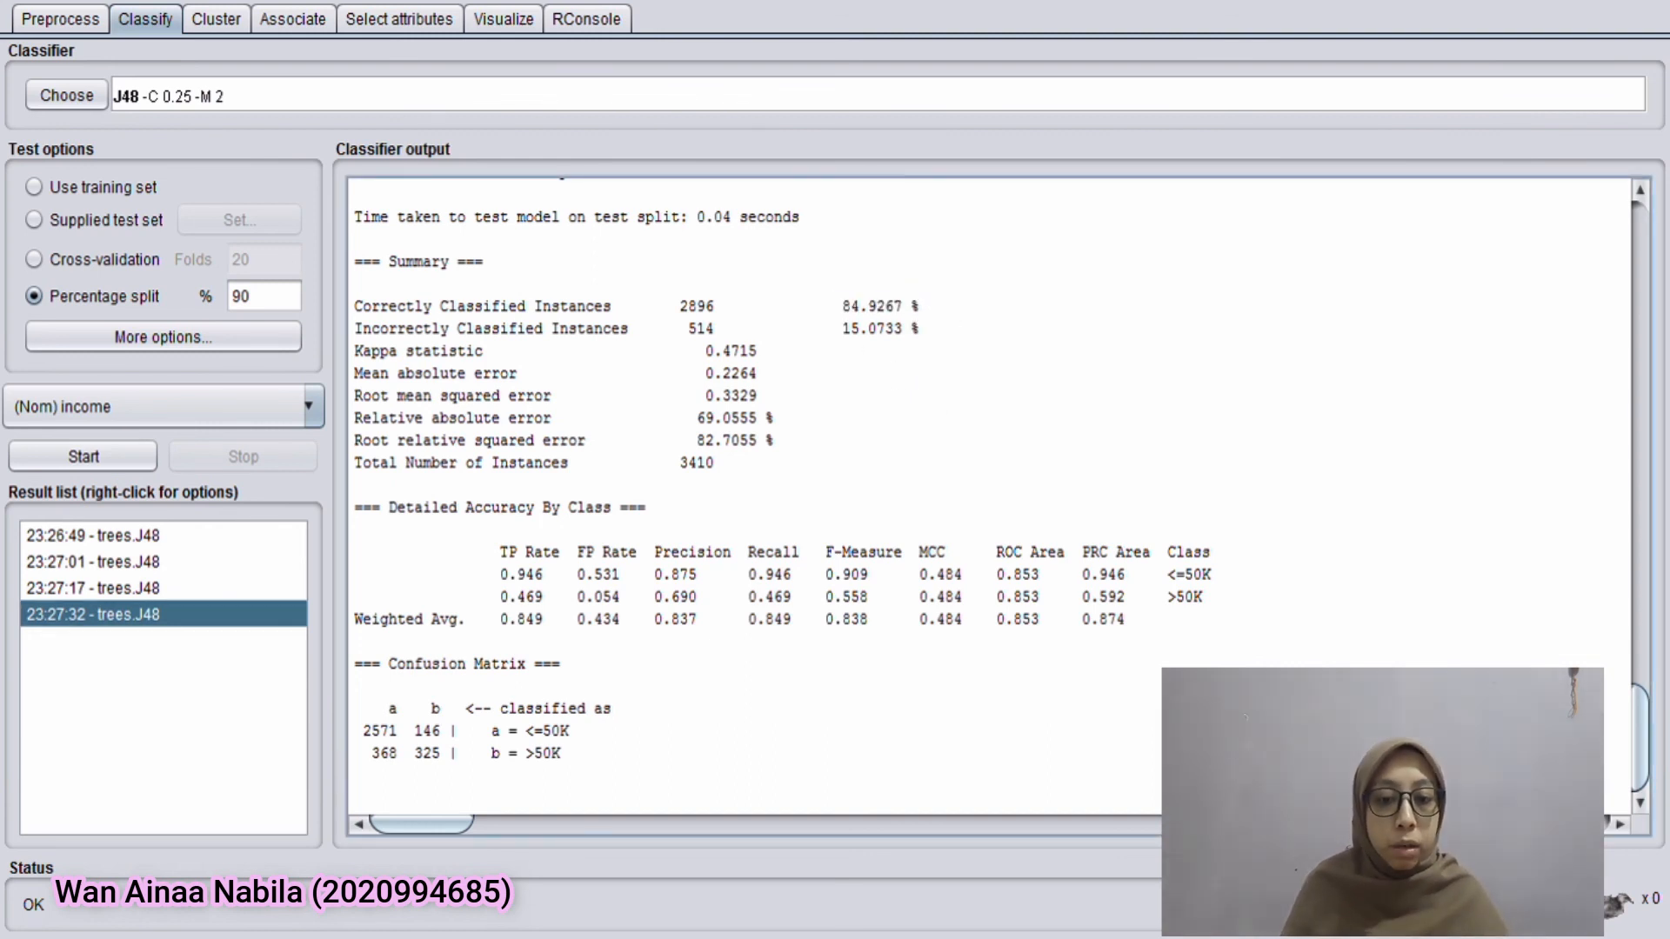